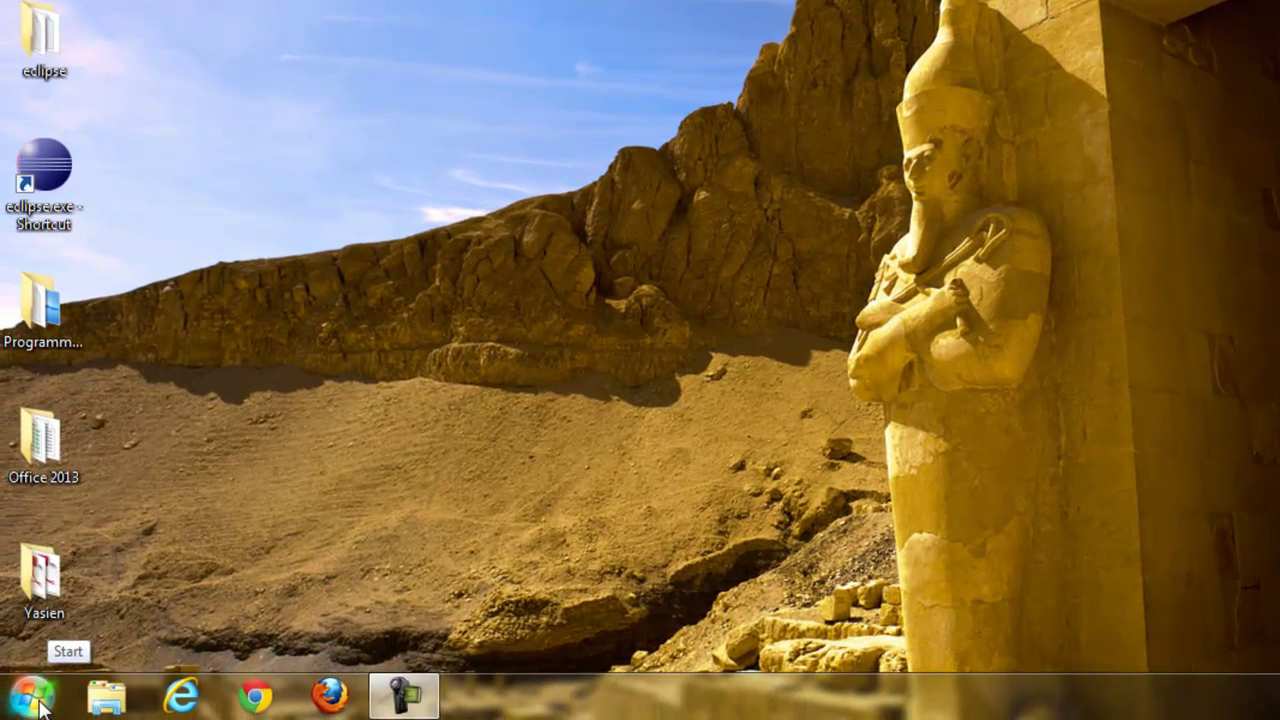
Step: Launch Word 2013 by searching 'word' in the Windows 7 Start menu and create a blank document
{"action": "left_click", "coordinate": [36, 700]}
{"action": "type", "text": "word"}
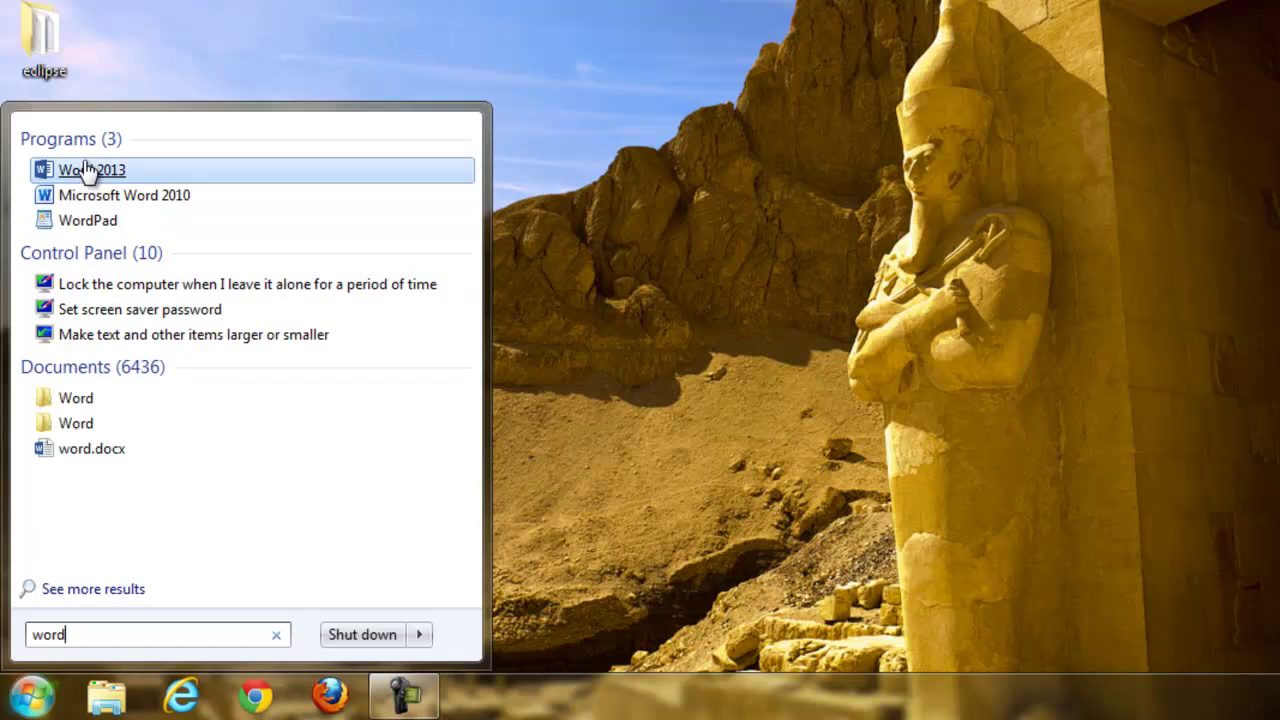
{"action": "left_click", "coordinate": [86, 170]}
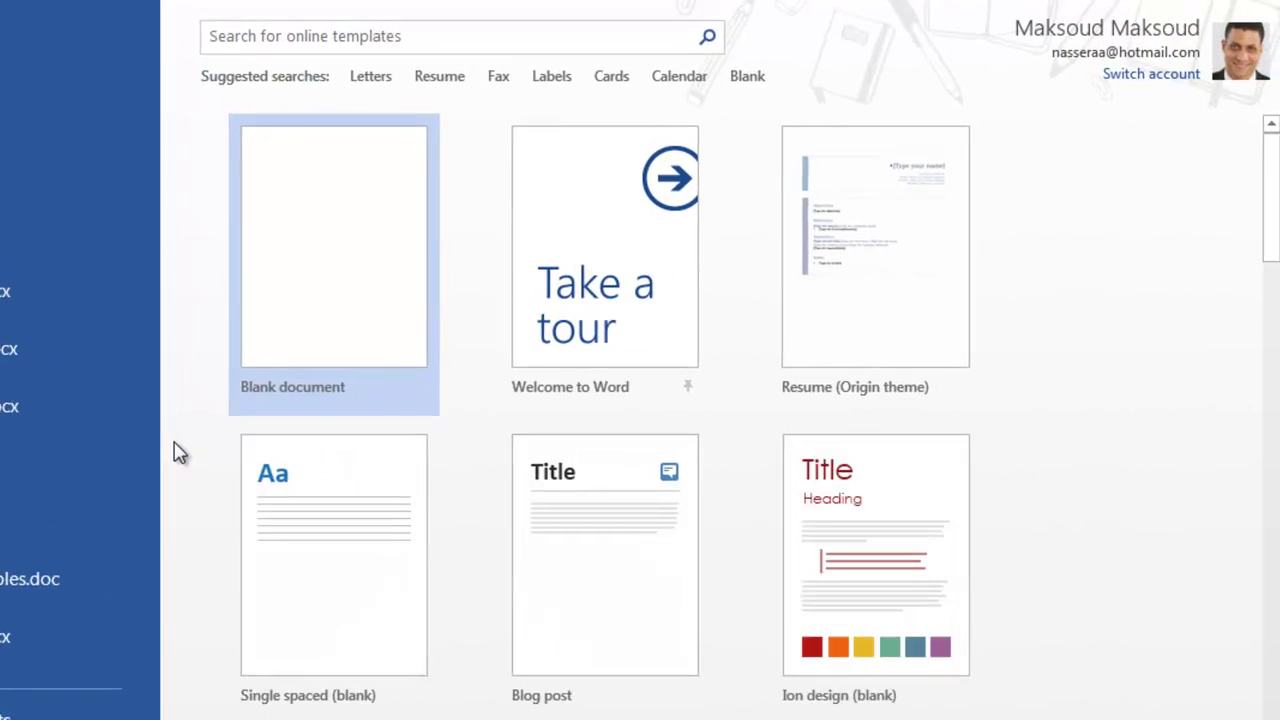
{"action": "left_click", "coordinate": [402, 290]}
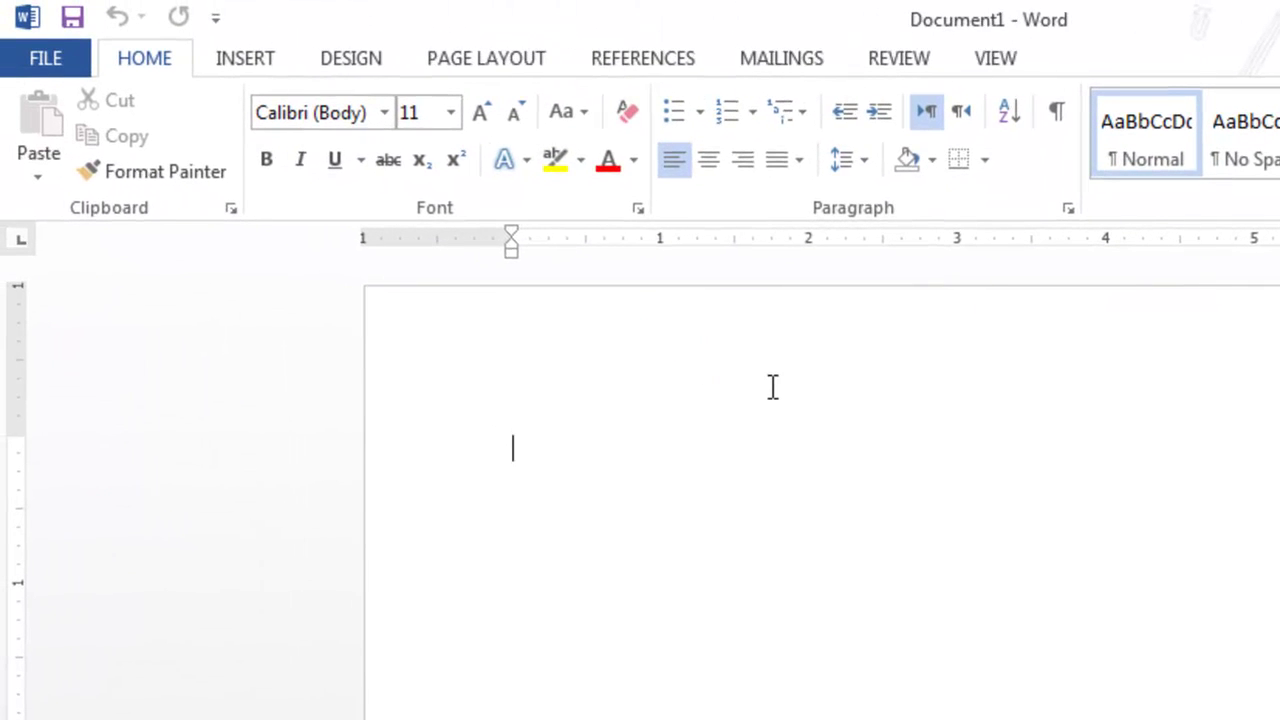
Step: Open the Insert Hyperlink dialog from the Insert tab's Links group
{"action": "left_click", "coordinate": [259, 60]}
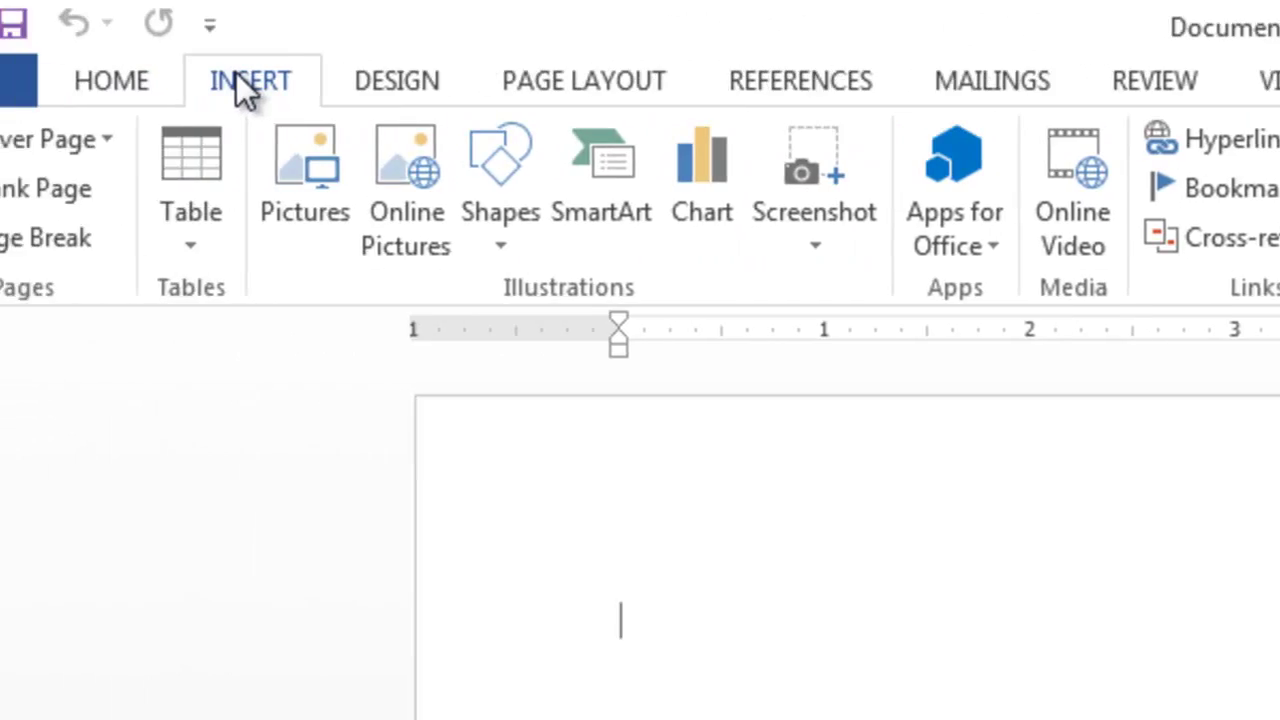
{"action": "left_click", "coordinate": [330, 81]}
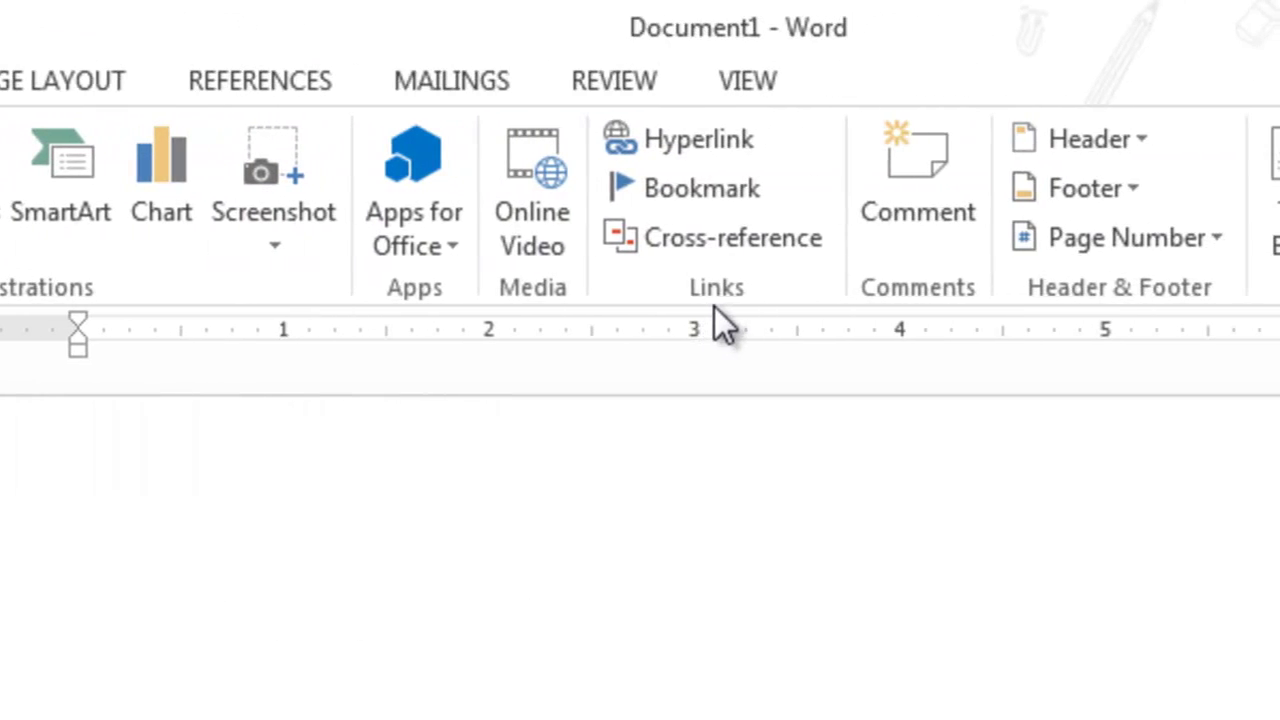
{"action": "left_click", "coordinate": [716, 296]}
Step: Enter 'Visit Google Website' as the hyperlink's text to display
{"action": "left_click", "coordinate": [680, 148]}
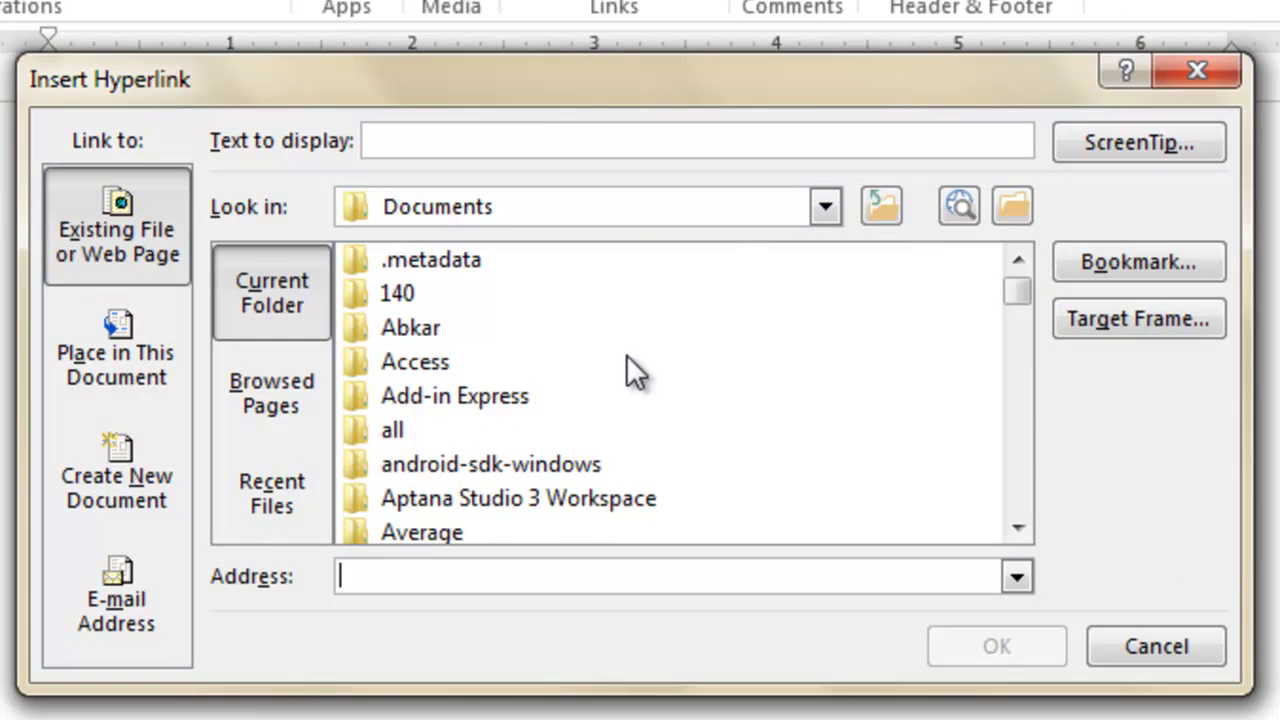
{"action": "left_click", "coordinate": [539, 138]}
{"action": "type", "text": "Visit Google We"}
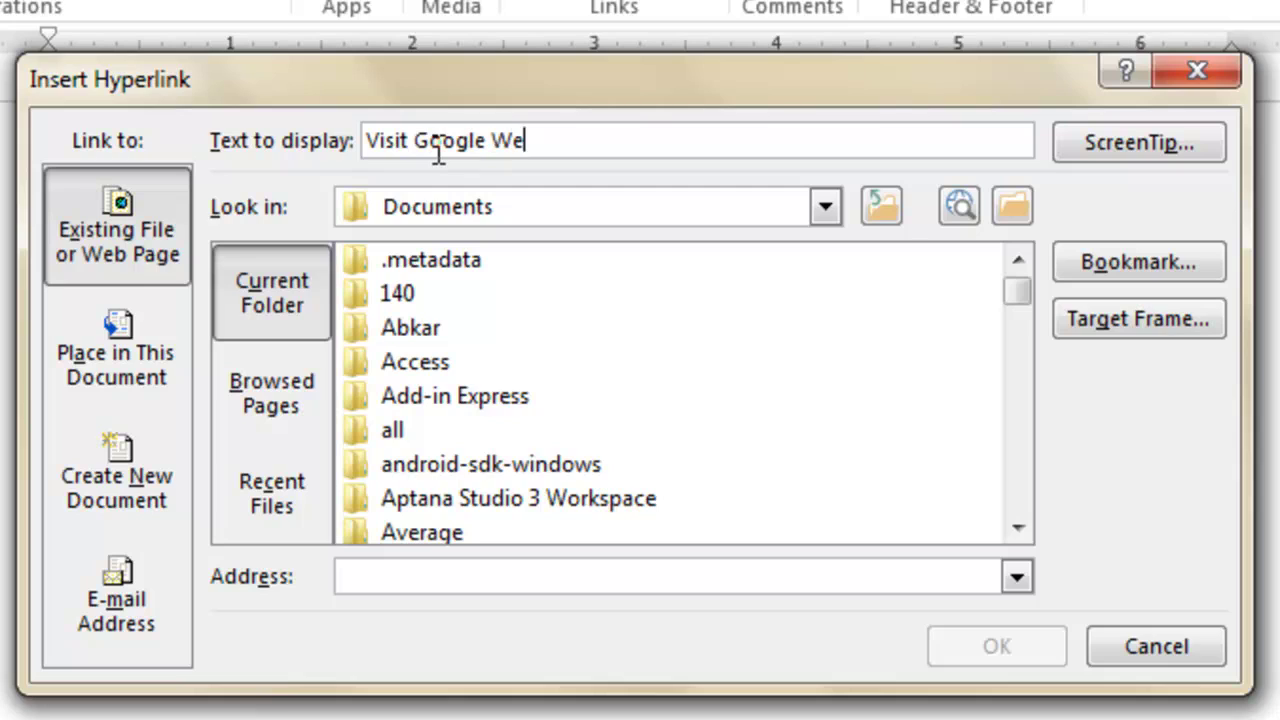
{"action": "type", "text": "b site"}
{"action": "left_click", "coordinate": [543, 136]}
{"action": "key", "text": "BackSpace"}
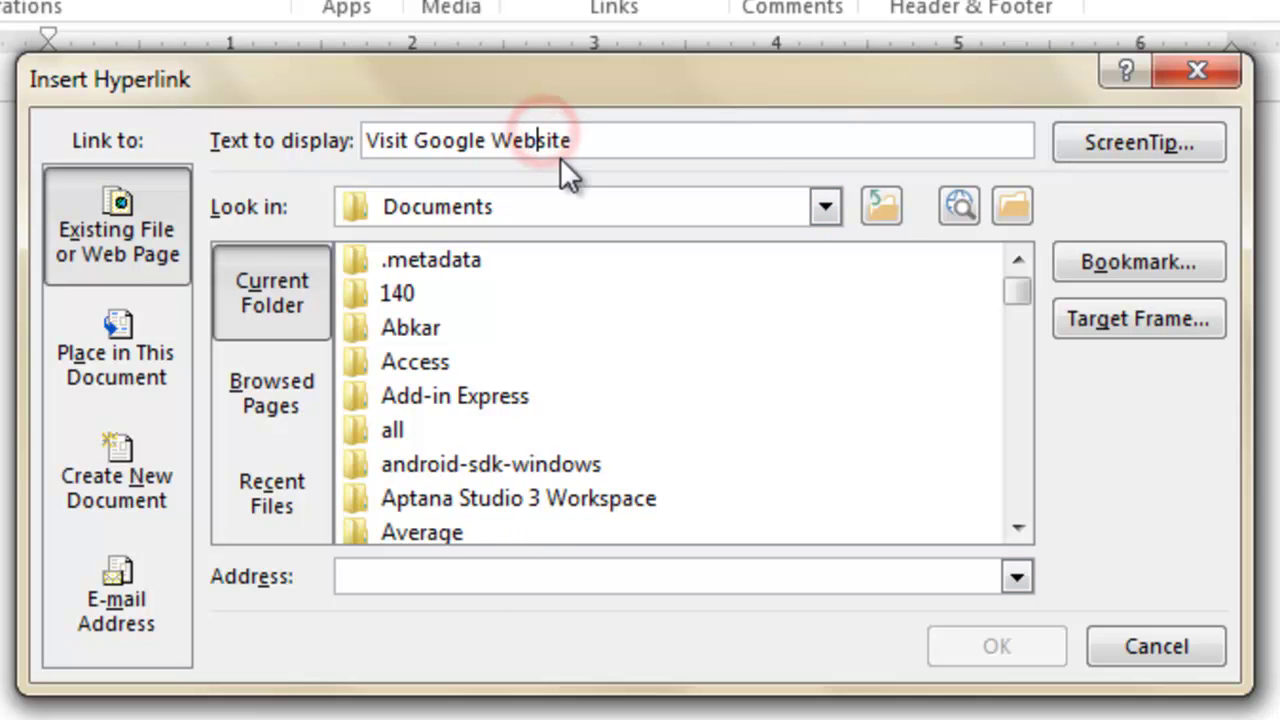
{"action": "left_click", "coordinate": [522, 576]}
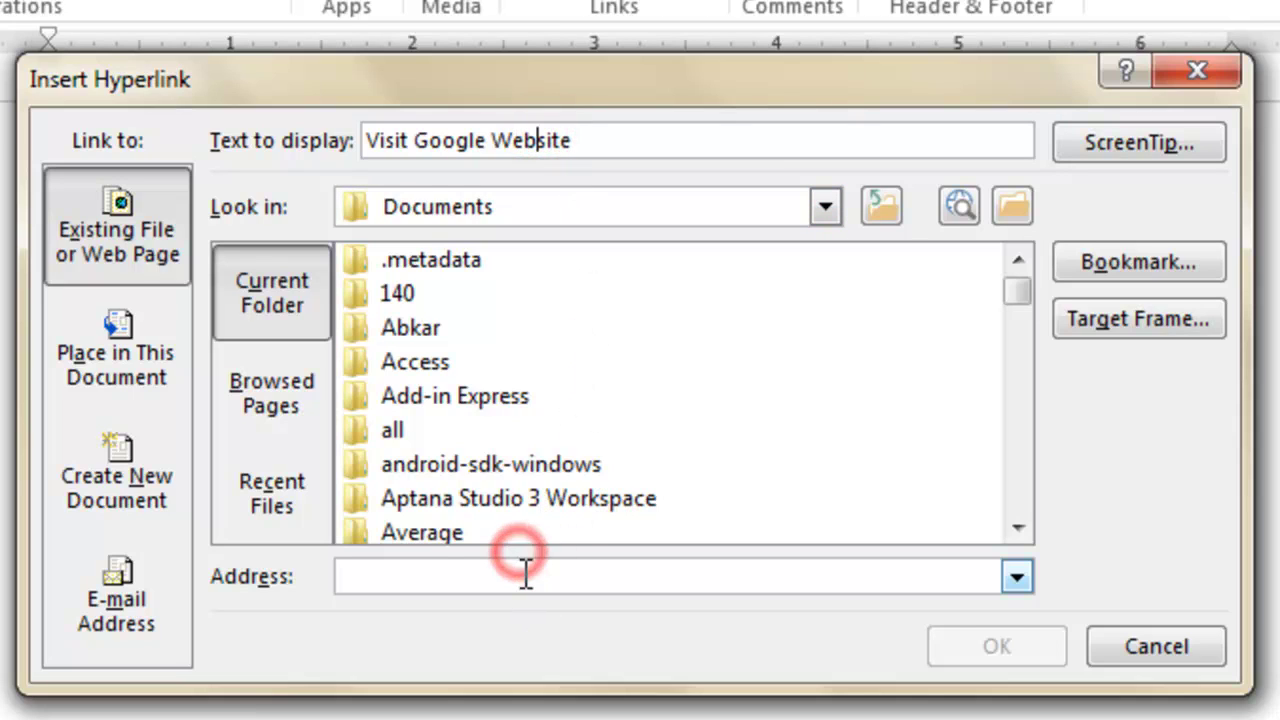
{"action": "type", "text": "www.google.com"}
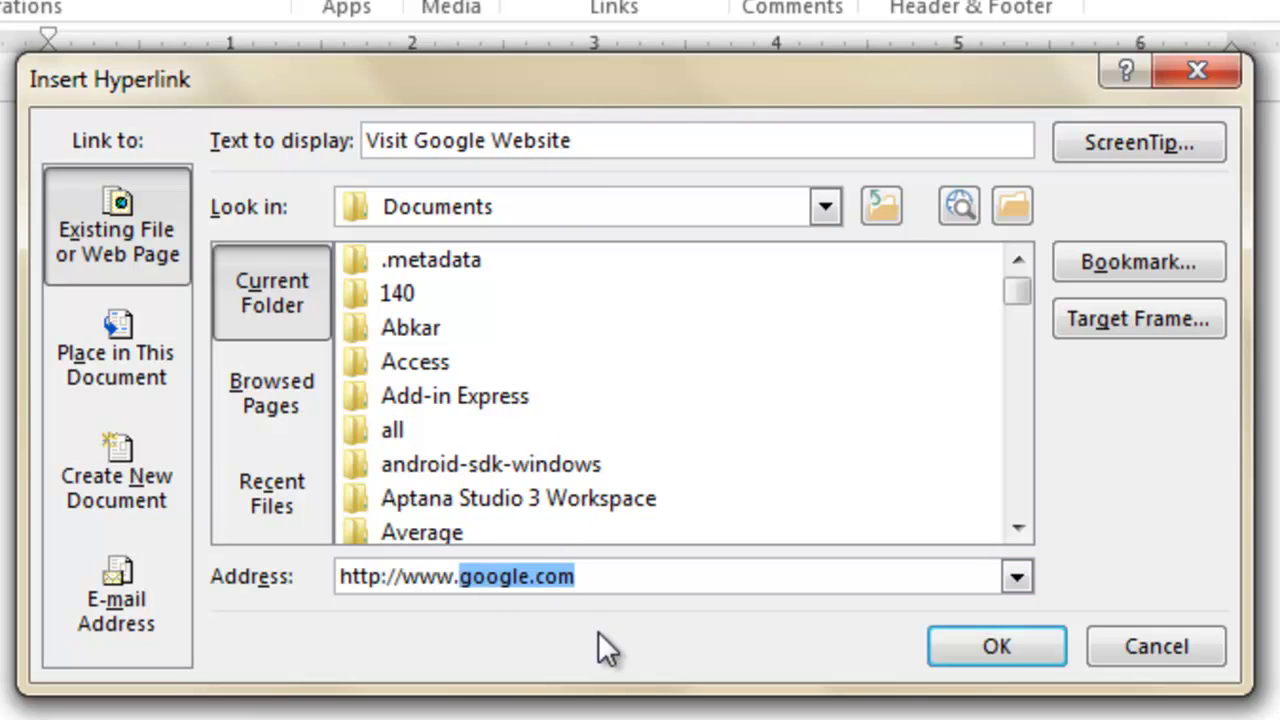
{"action": "left_click", "coordinate": [992, 648]}
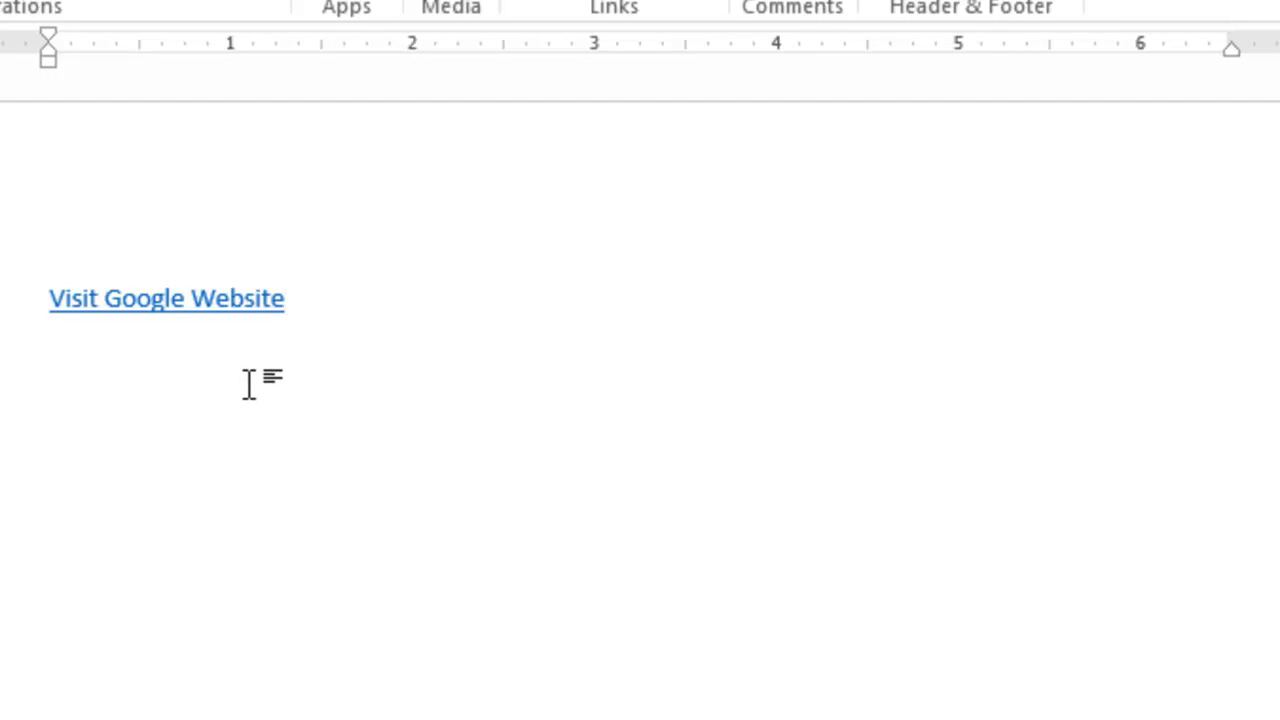
Step: Ctrl+click the Visit Google Website link to follow it, then add empty lines below it
{"action": "key", "text": "ctrl"}
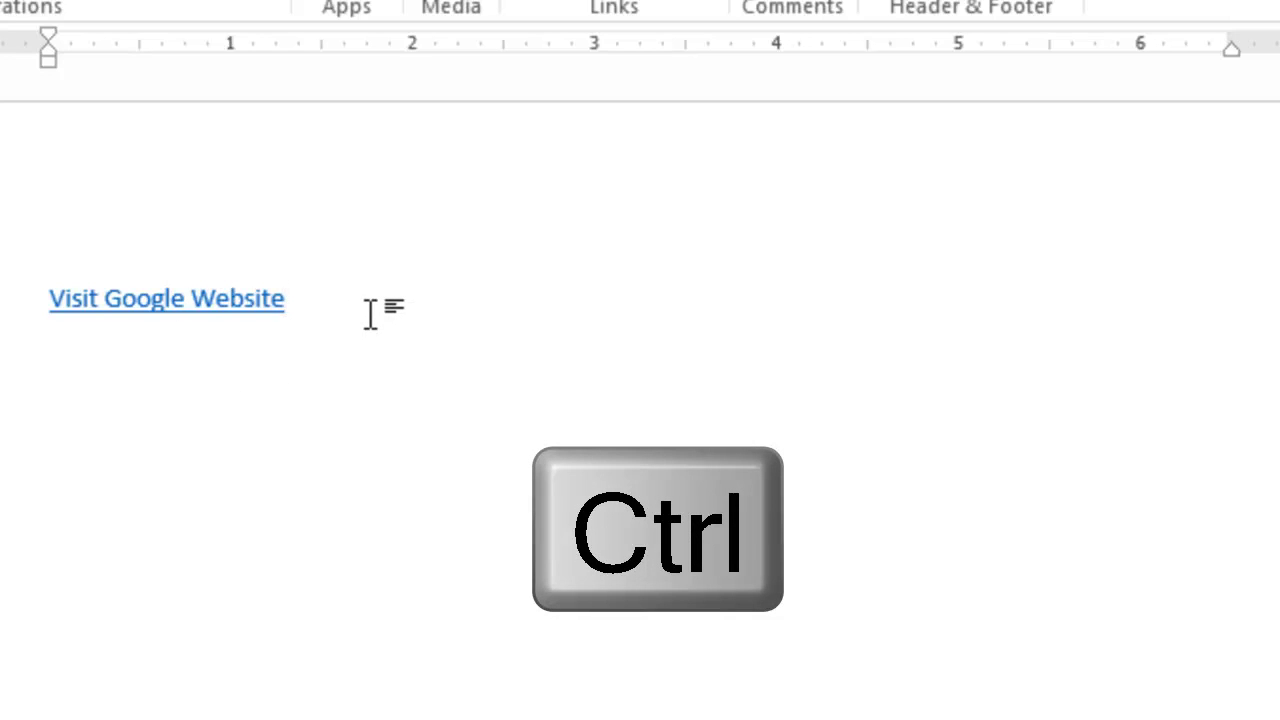
{"action": "left_click", "coordinate": [246, 298], "text": "ctrl"}
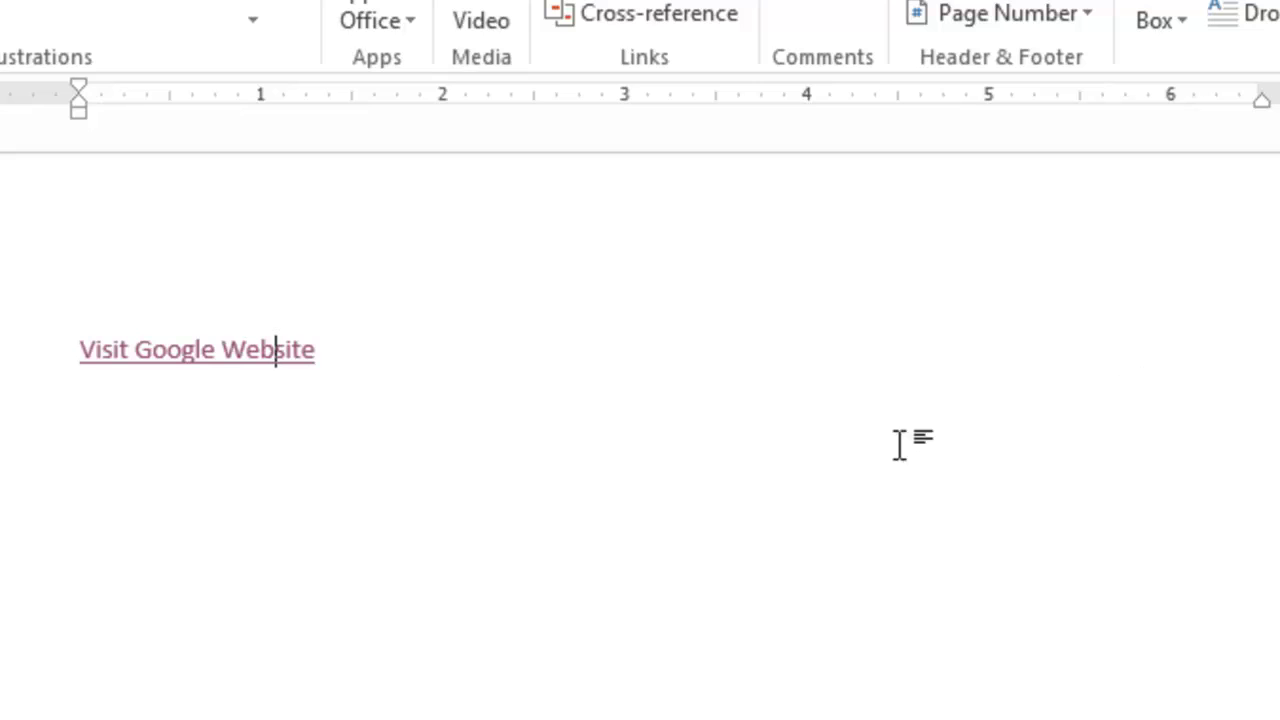
{"action": "left_click", "coordinate": [443, 362]}
{"action": "key", "text": "Return"}
{"action": "key", "text": "Return"}
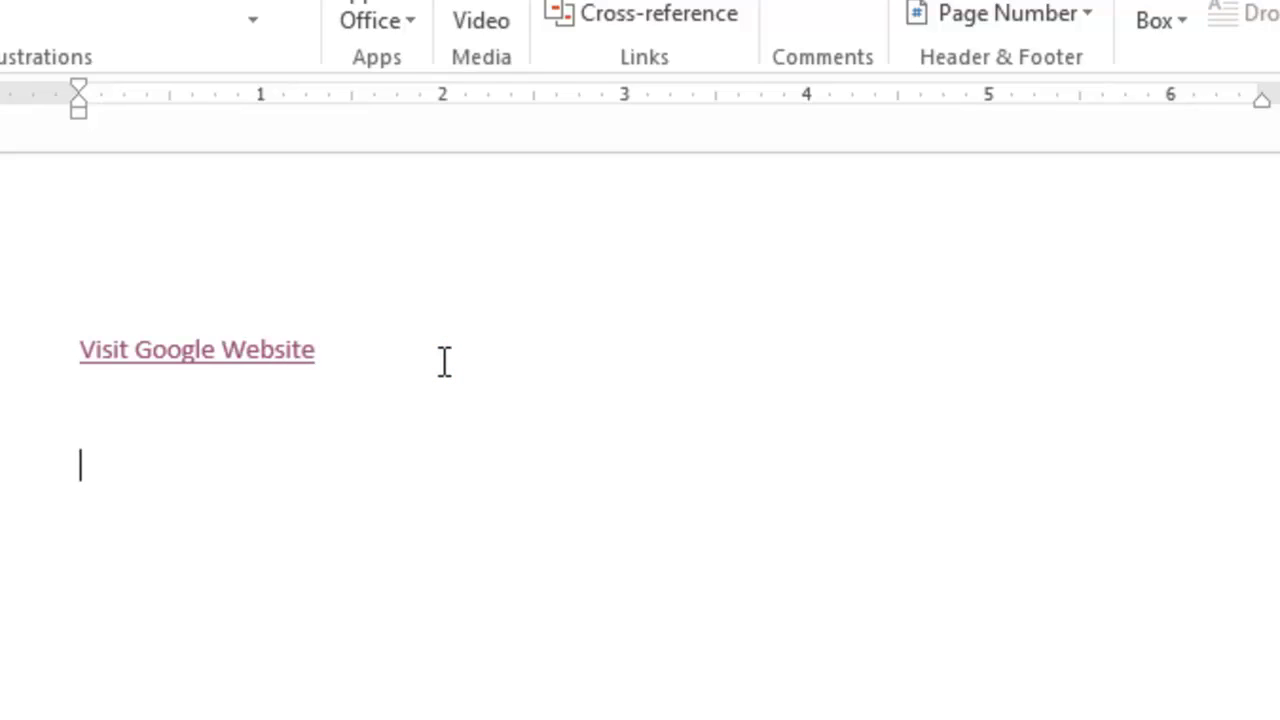
Step: Generate sample paragraphs with =rand() below the link and select the word Video
{"action": "type", "text": "=ra"}
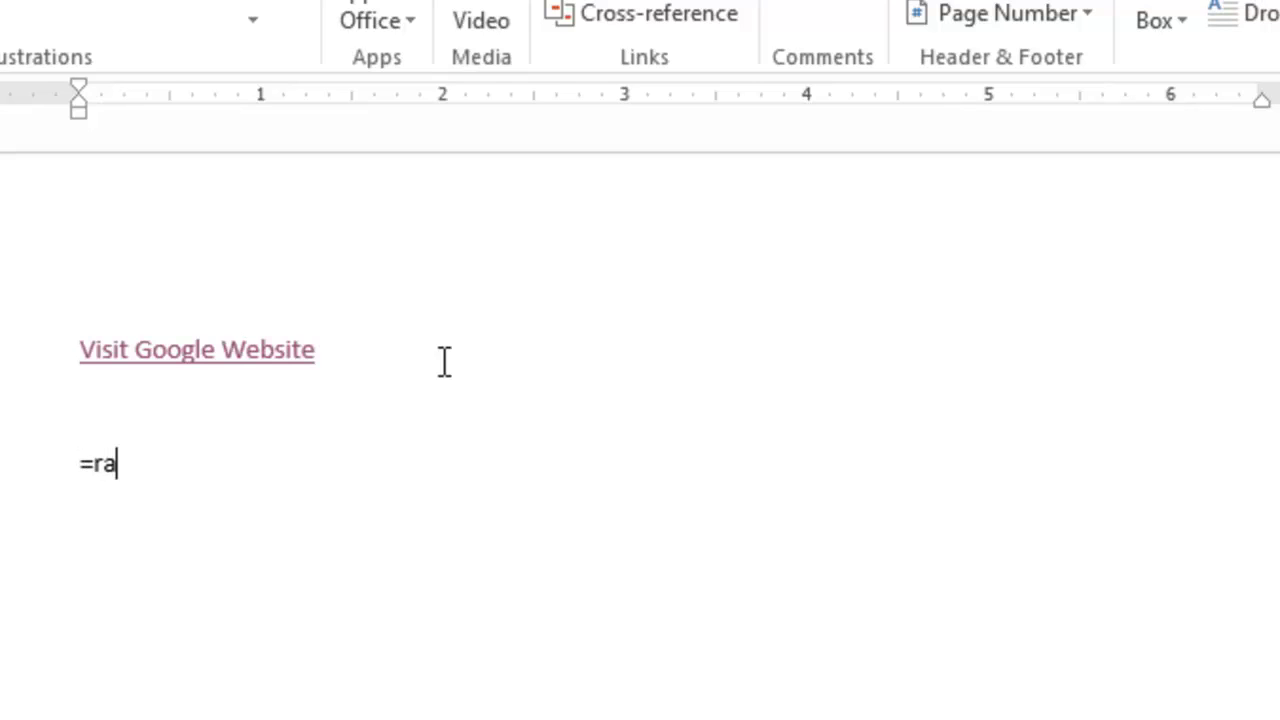
{"action": "type", "text": "nd()"}
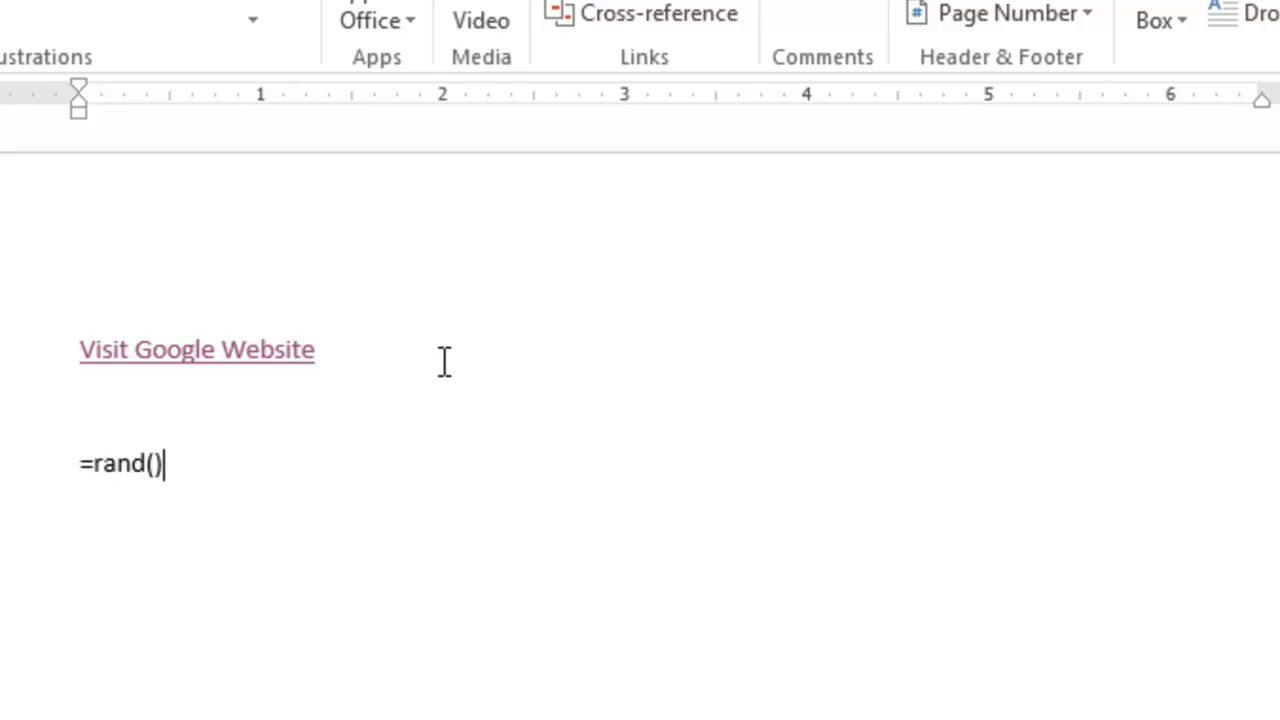
{"action": "key", "text": "Return"}
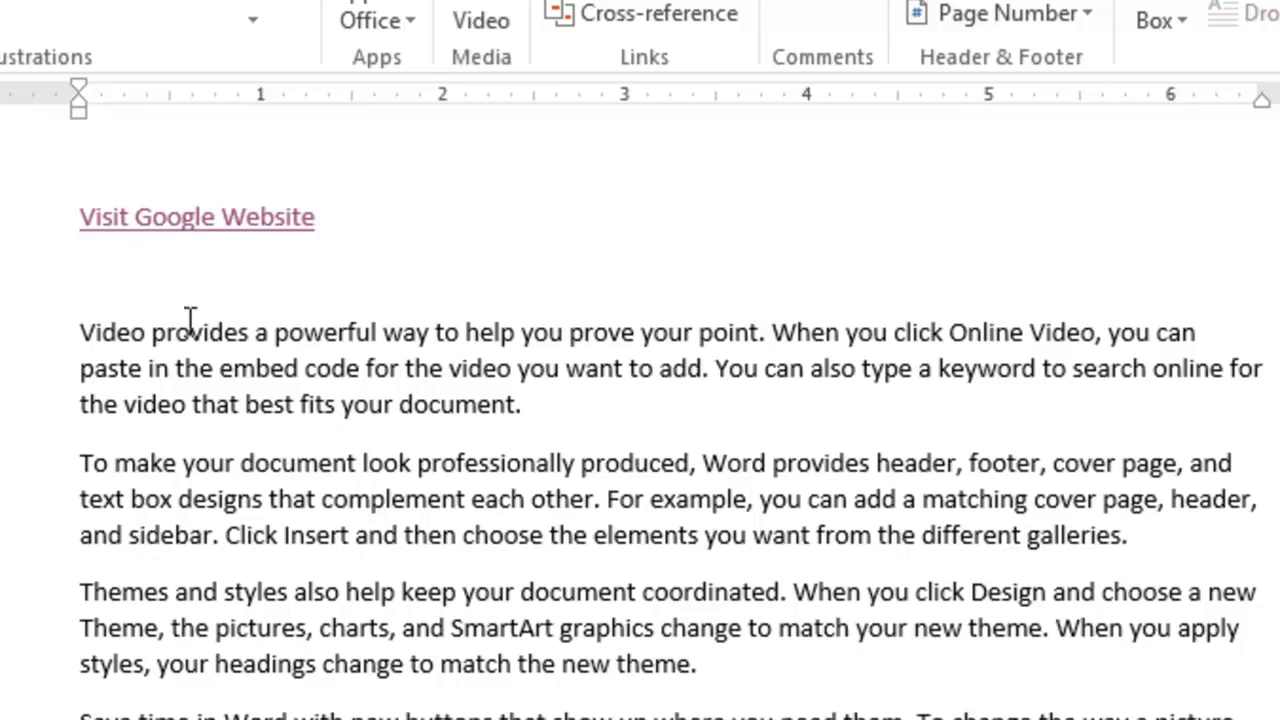
{"action": "double_click", "coordinate": [138, 333]}
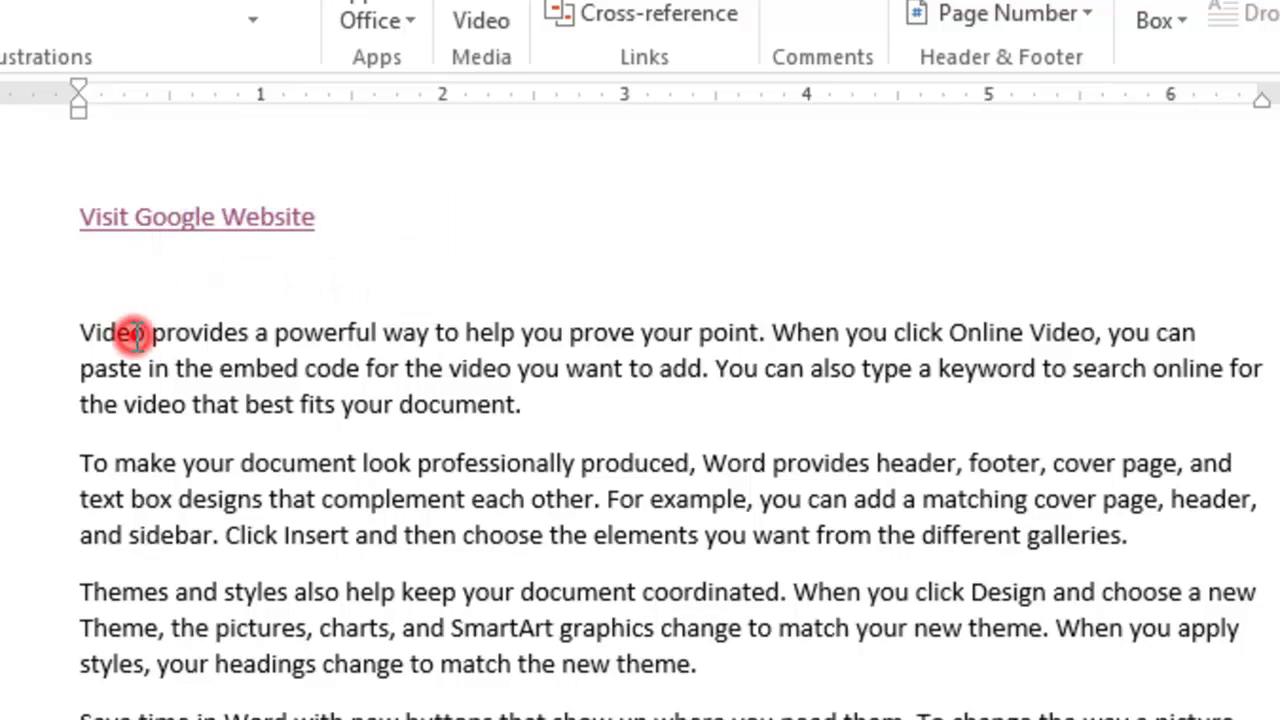
{"action": "mouse_move", "coordinate": [140, 335]}
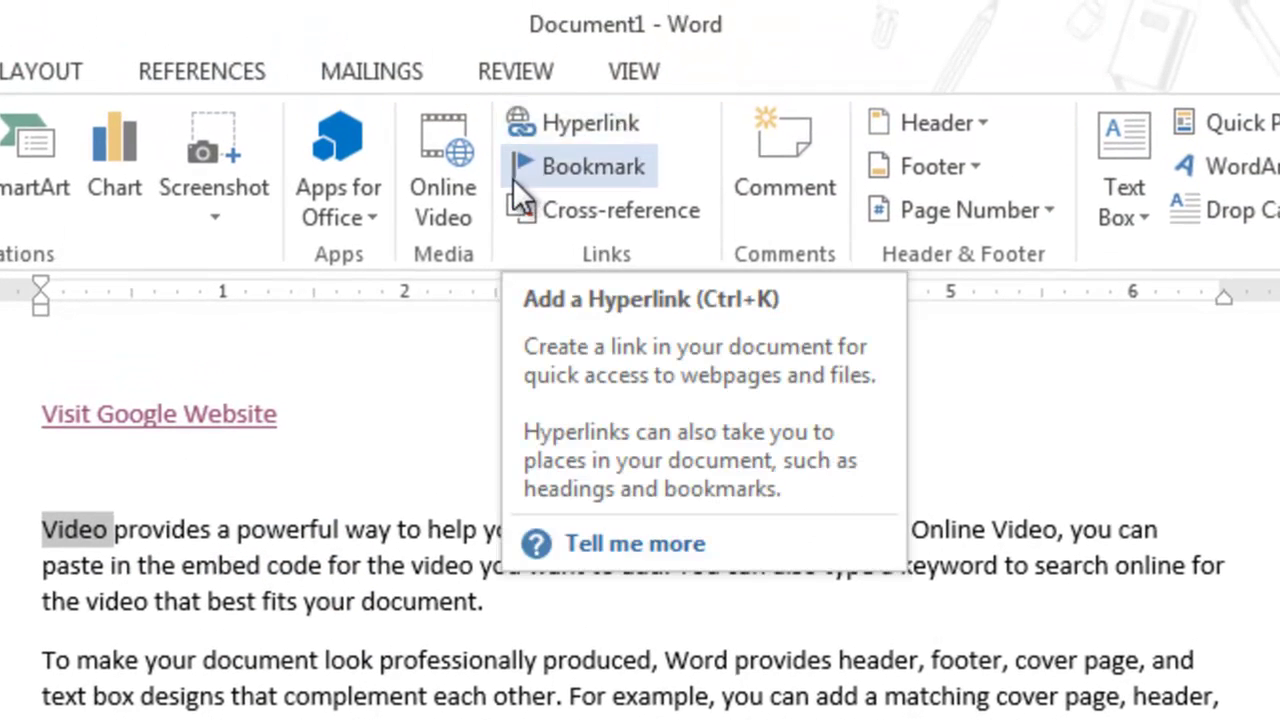
Step: Cancel the Insert Hyperlink dialog, then turn off Mini Translator [Arabic] under Review > Translate
{"action": "left_click", "coordinate": [560, 123]}
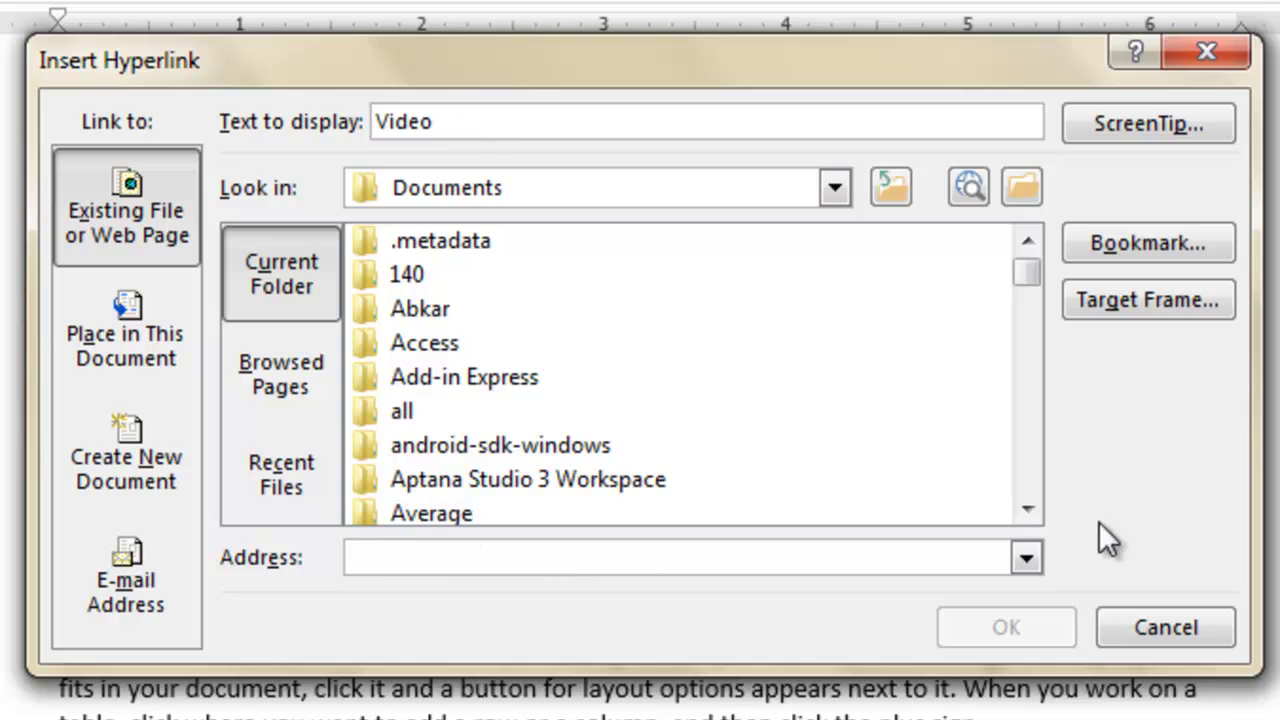
{"action": "left_click", "coordinate": [1168, 622]}
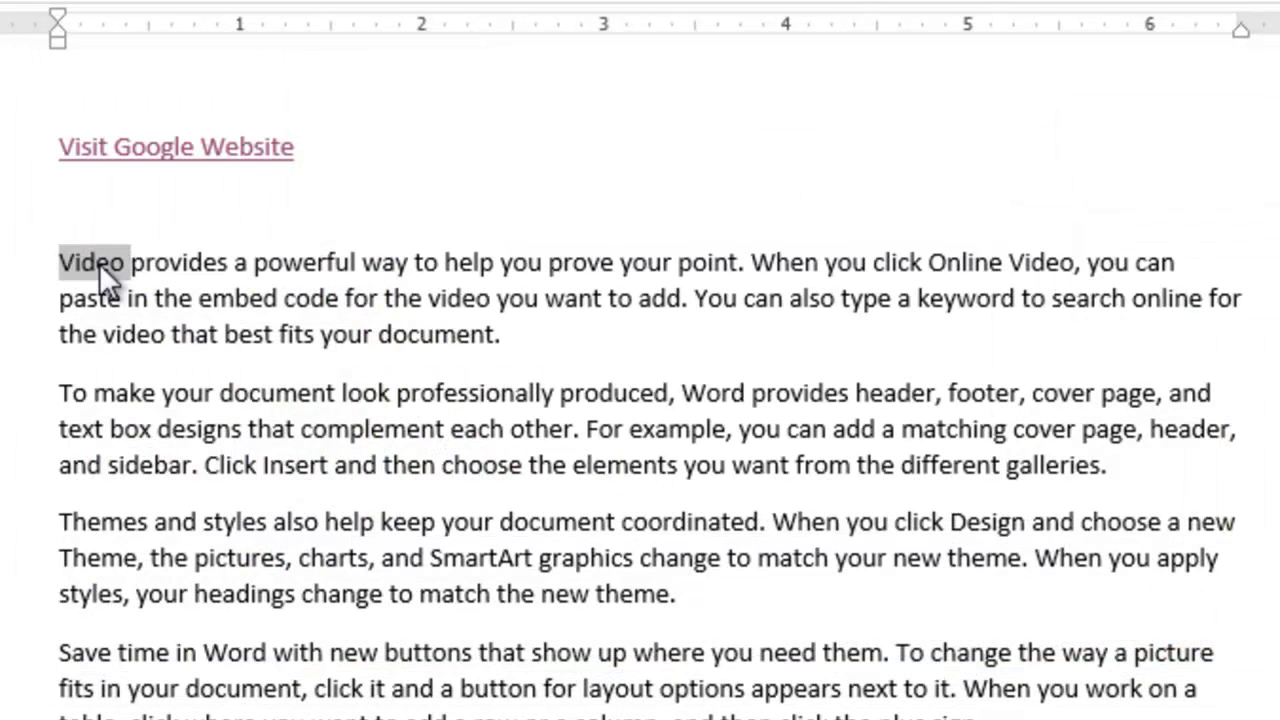
{"action": "mouse_move", "coordinate": [91, 265]}
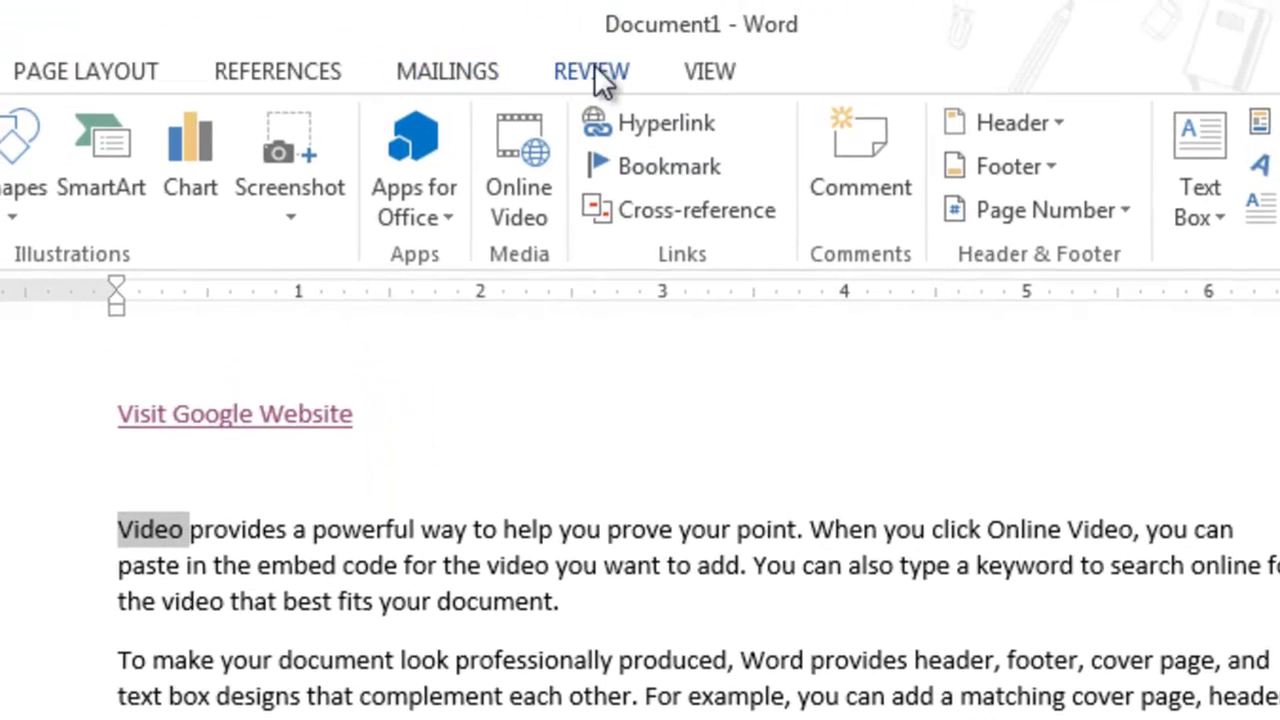
{"action": "left_click", "coordinate": [603, 74]}
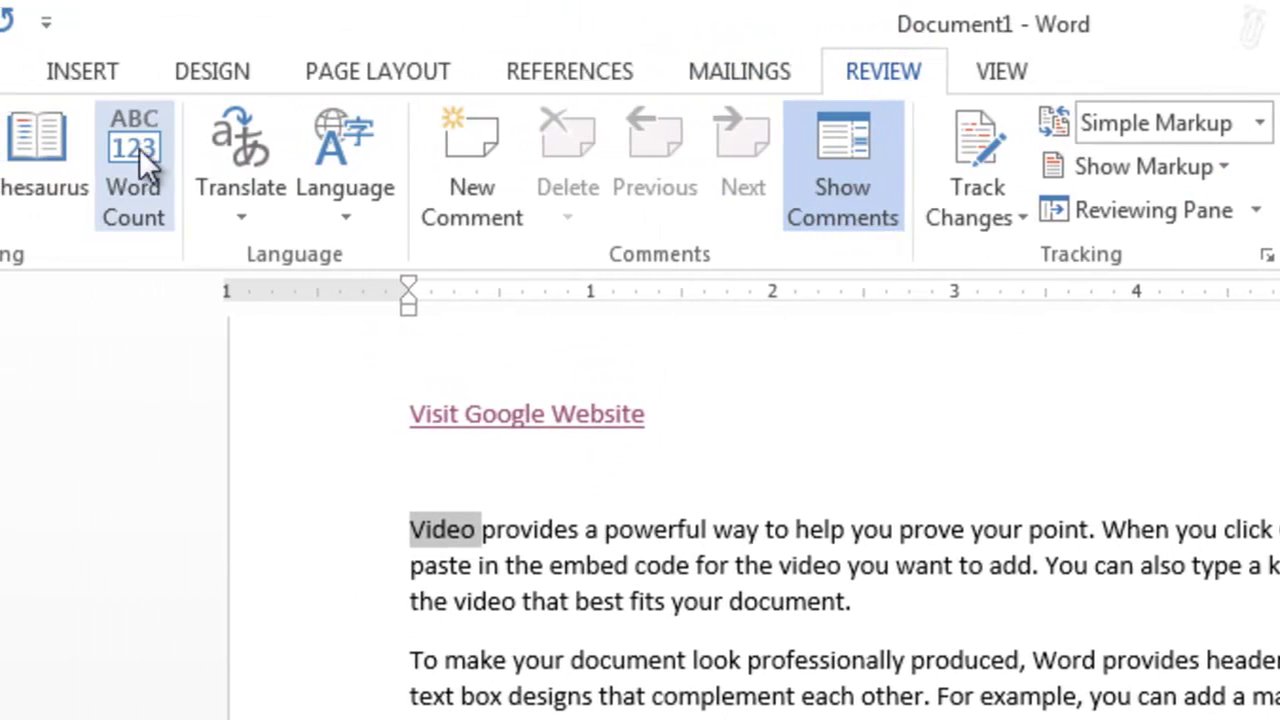
{"action": "left_click", "coordinate": [234, 218]}
{"action": "left_click", "coordinate": [285, 500]}
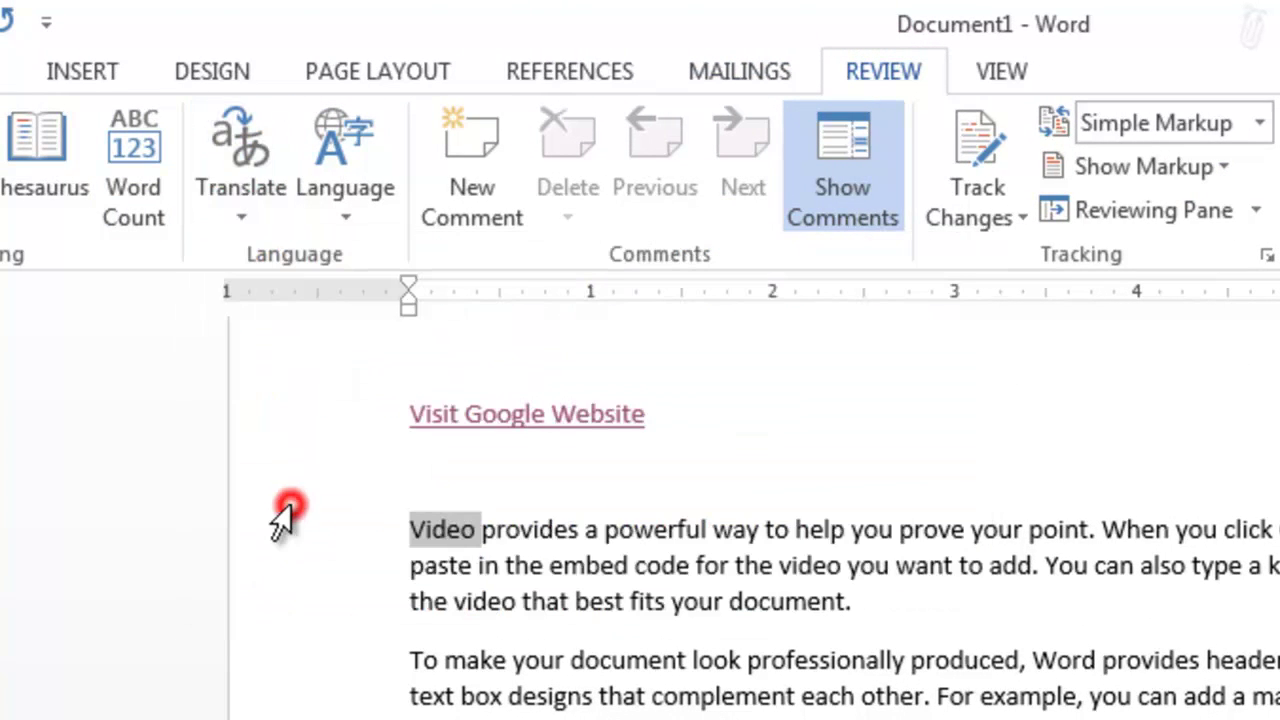
{"action": "right_click", "coordinate": [463, 524]}
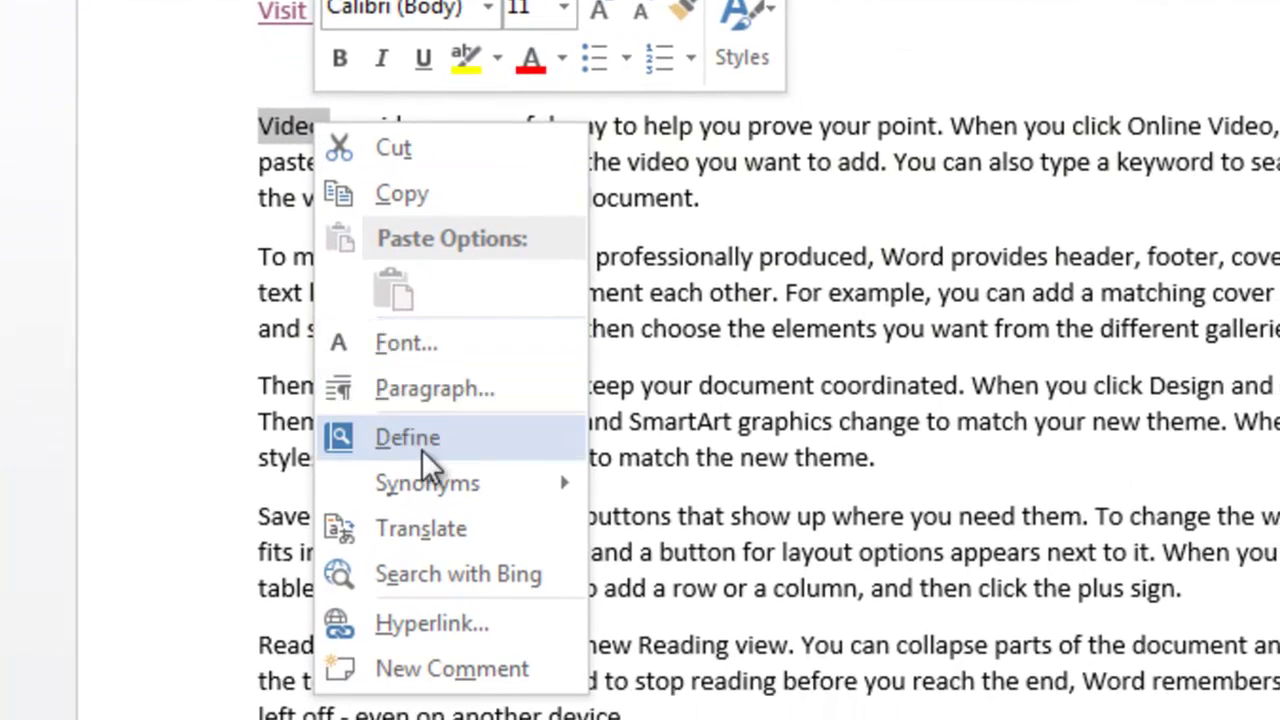
{"action": "left_click", "coordinate": [450, 622]}
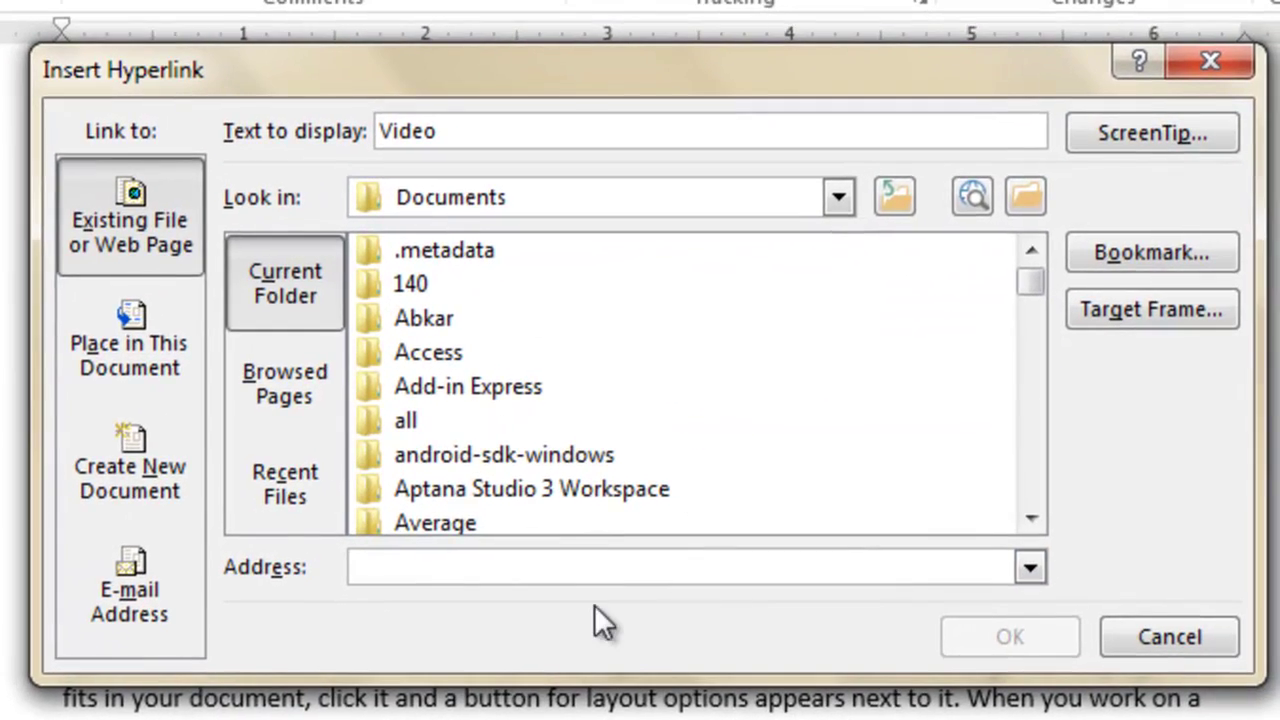
{"action": "type", "text": "www."}
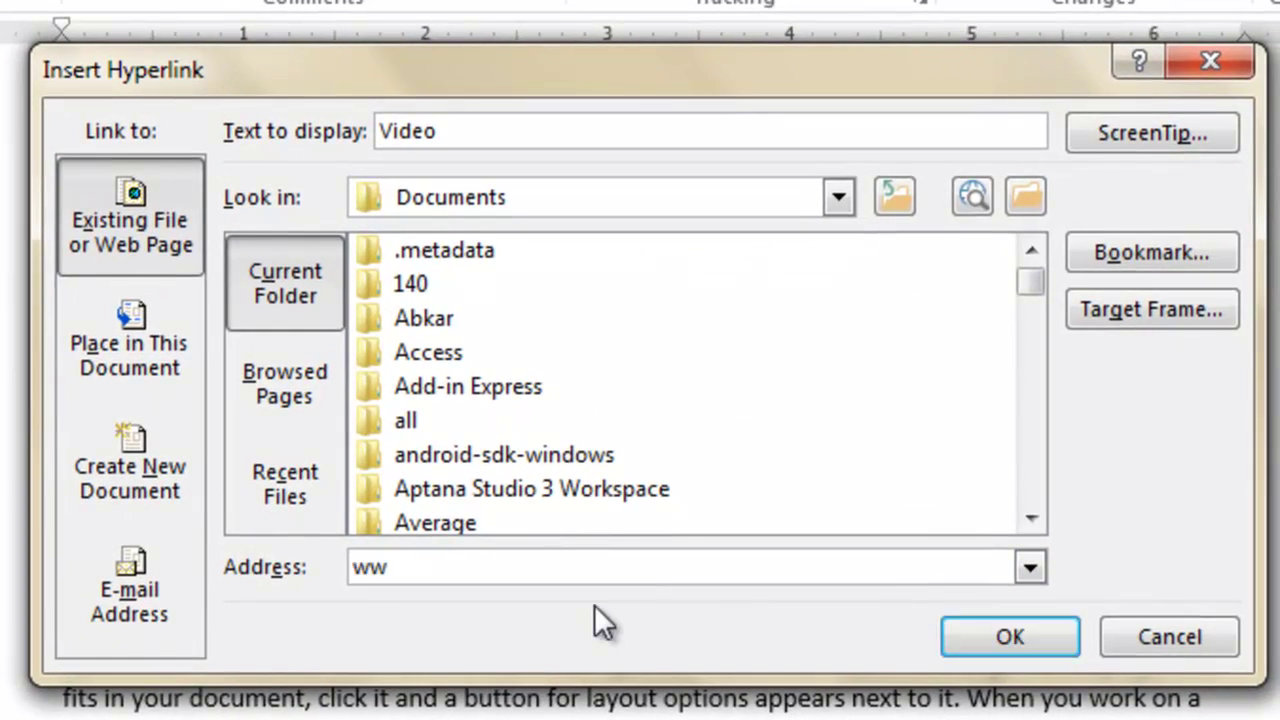
{"action": "type", "text": "you"}
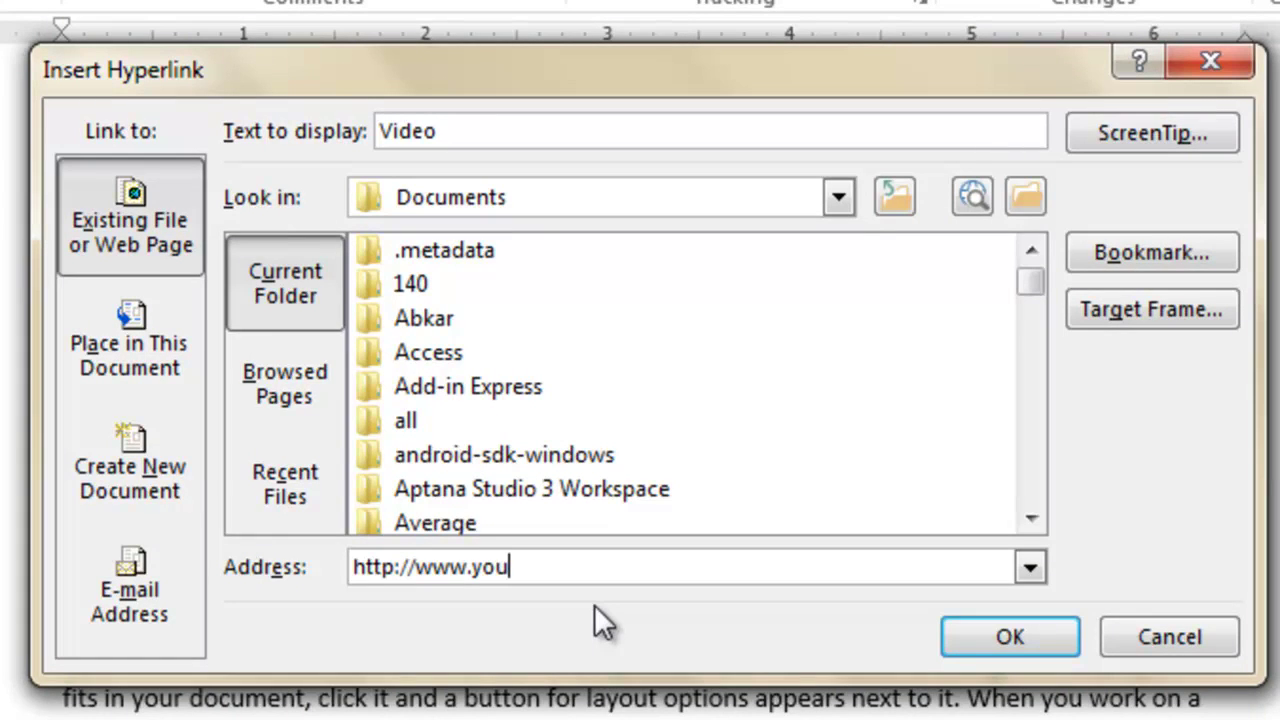
{"action": "type", "text": "tube.com"}
{"action": "left_click", "coordinate": [1036, 640]}
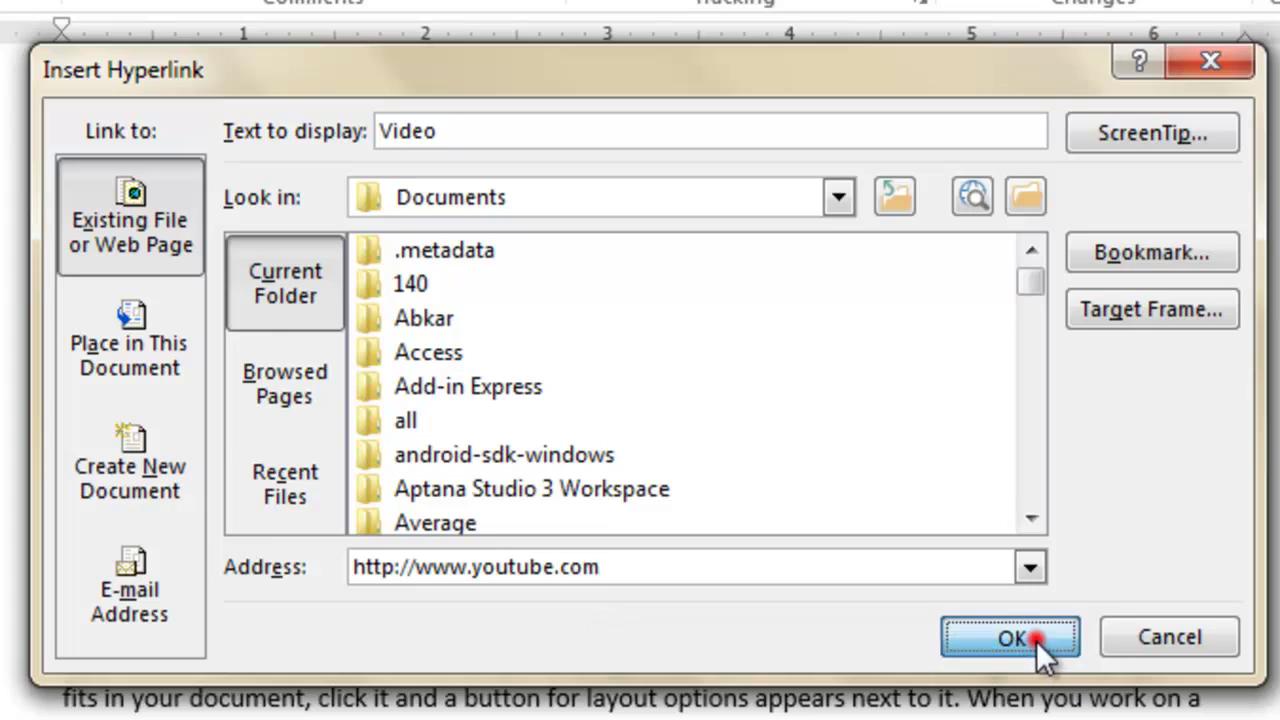
{"action": "left_click", "coordinate": [390, 448]}
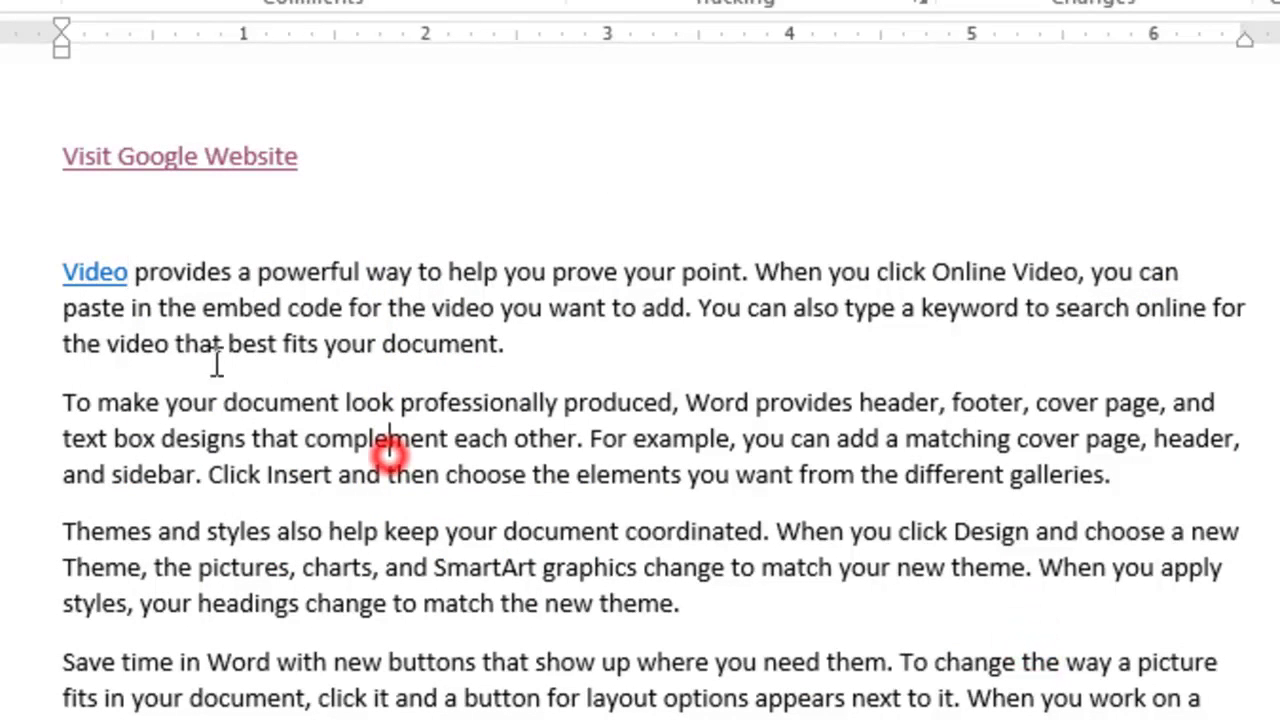
Step: Remove the YouTube hyperlink from the word Video using its right-click menu
{"action": "right_click", "coordinate": [94, 262]}
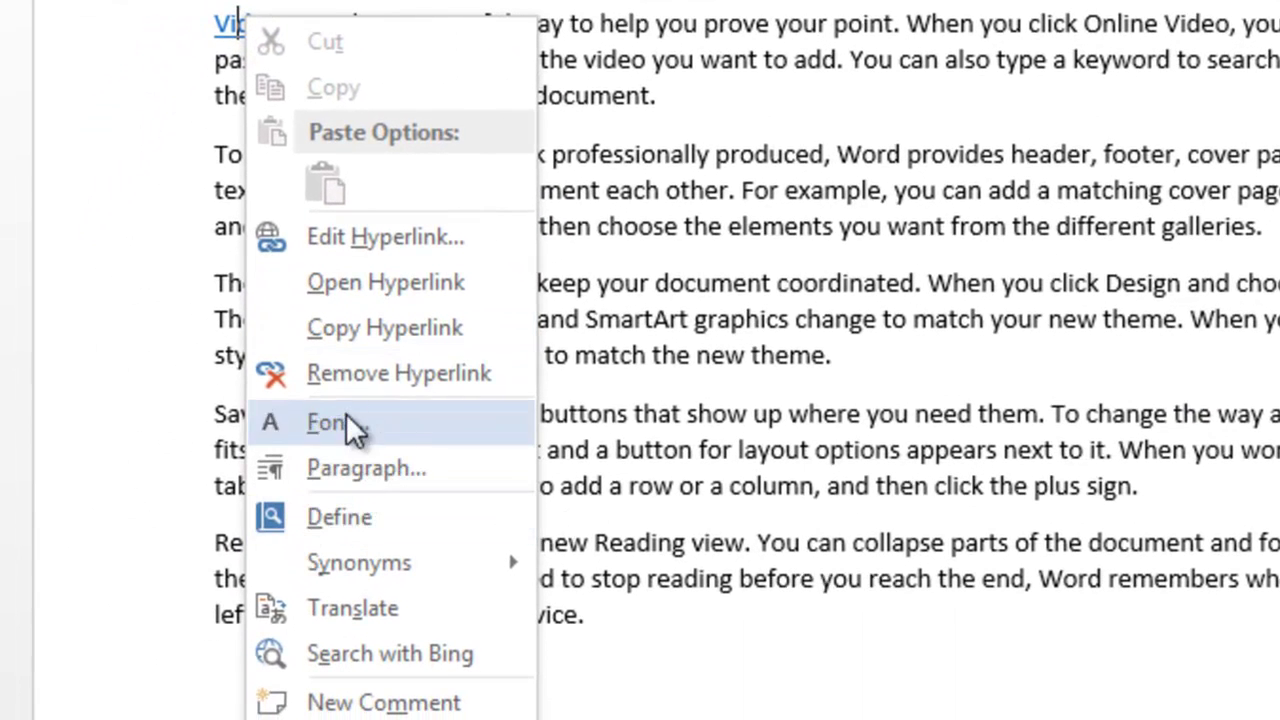
{"action": "left_click", "coordinate": [355, 376]}
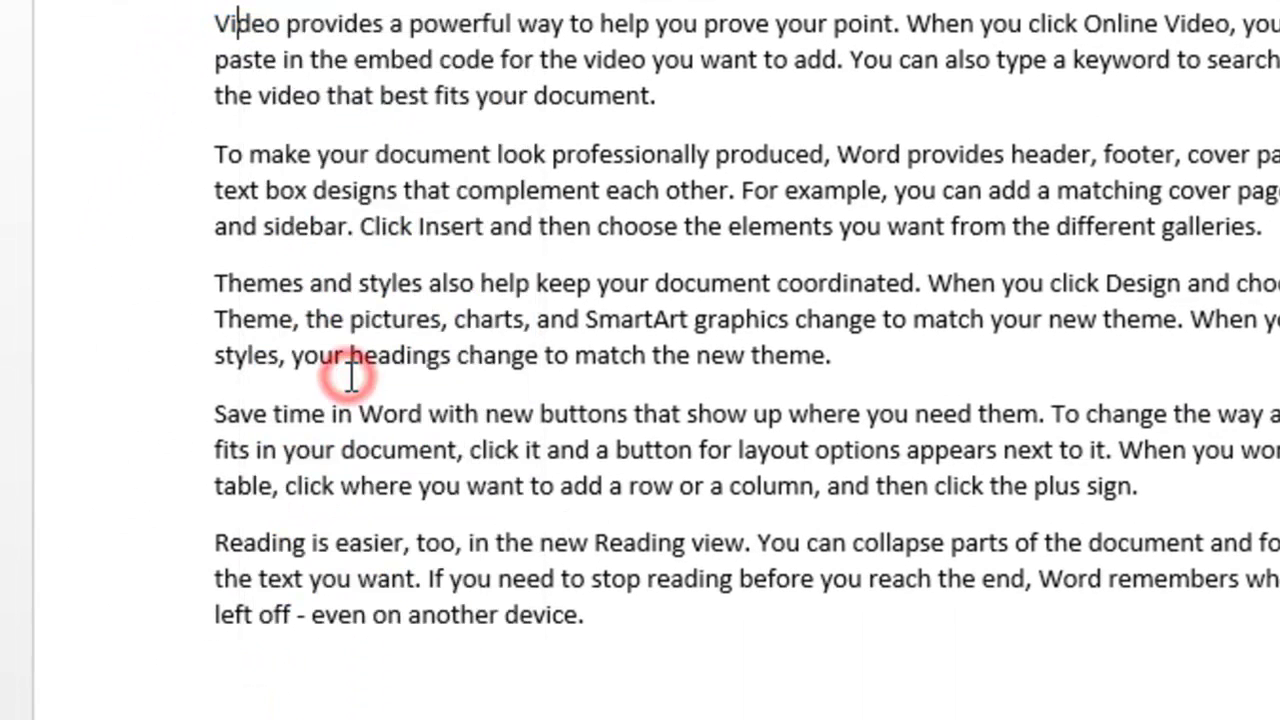
{"action": "left_click", "coordinate": [425, 226]}
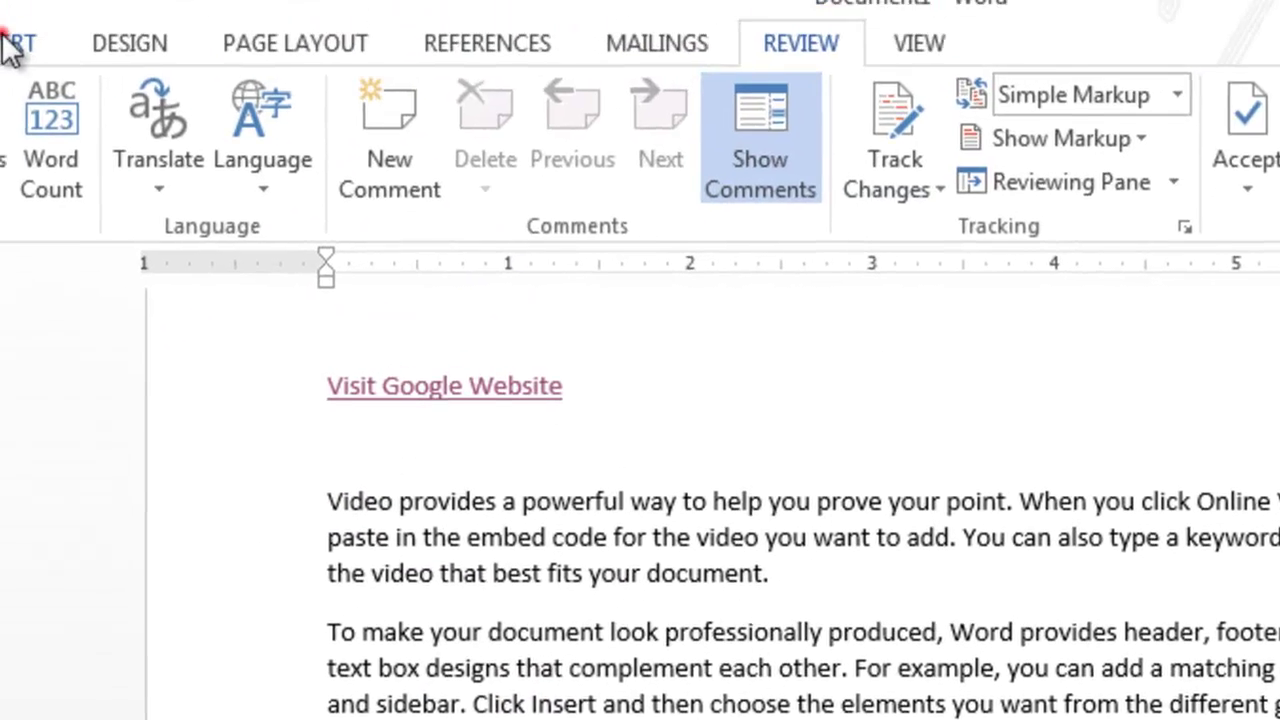
{"action": "left_click", "coordinate": [9, 45]}
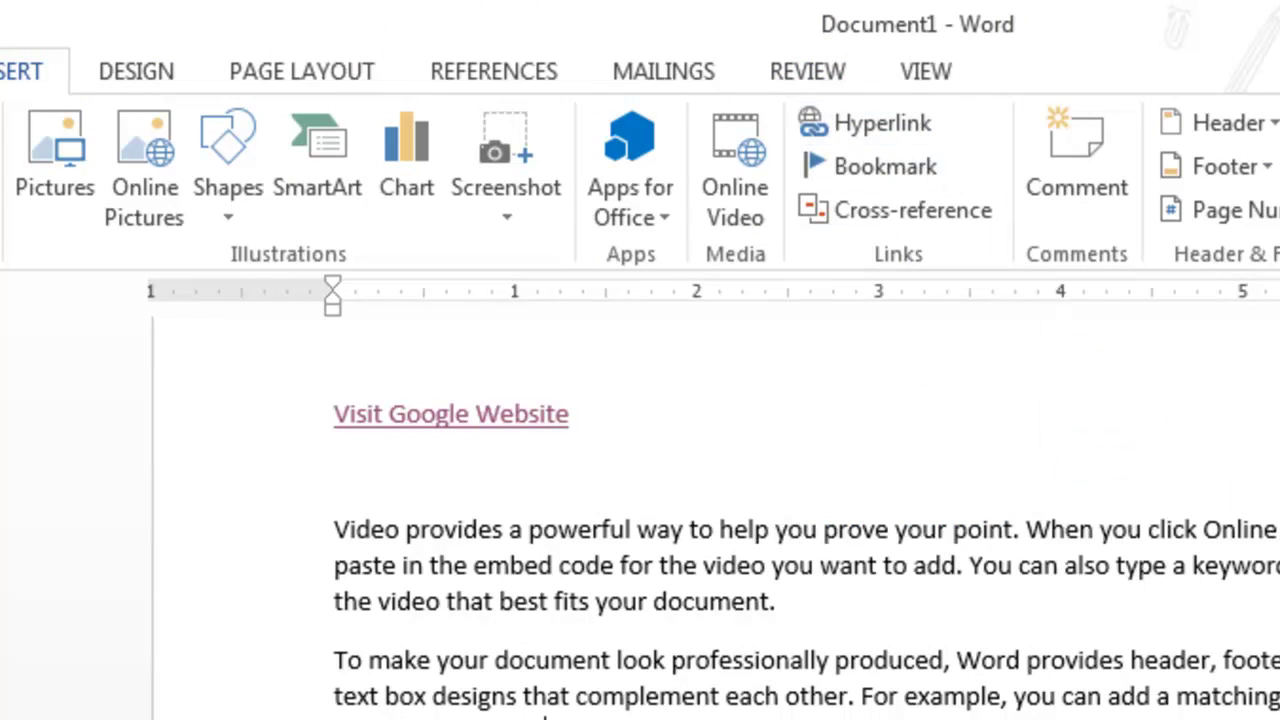
Step: Type the formula =rand(10,20) on the empty line under the link
{"action": "left_click_drag", "start_coordinate": [329, 500], "coordinate": [760, 715]}
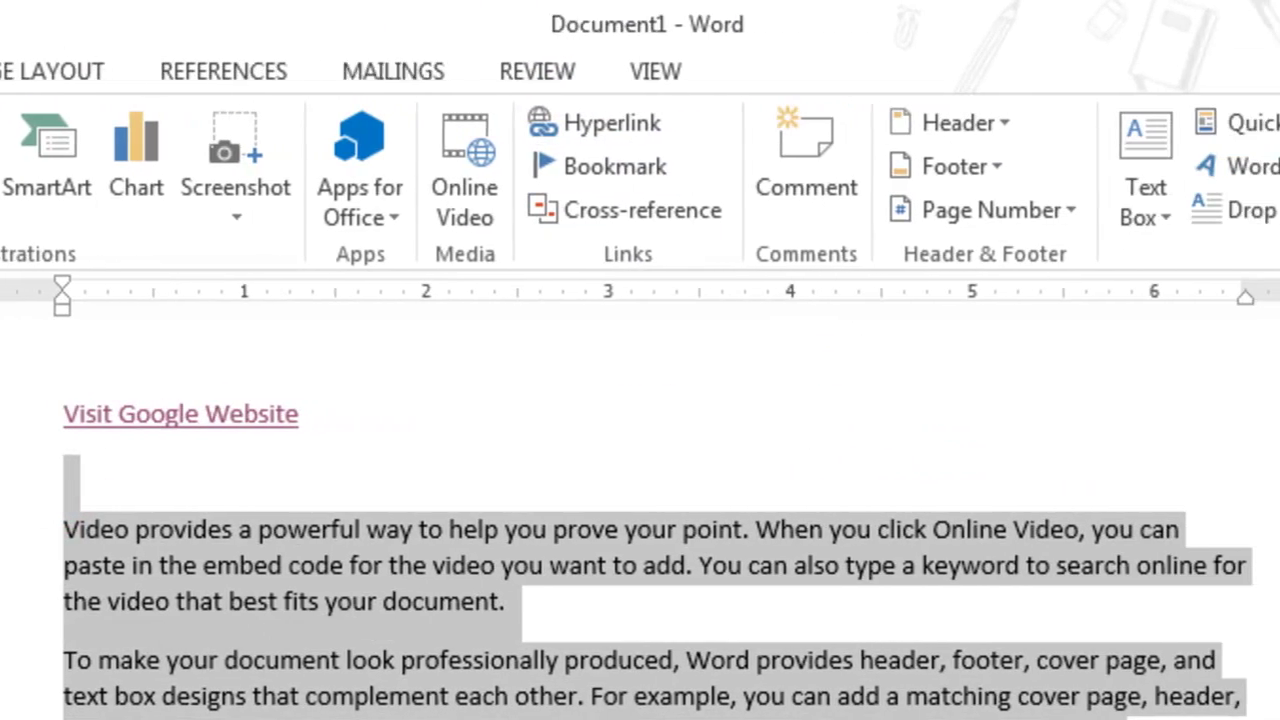
{"action": "left_click", "coordinate": [116, 488]}
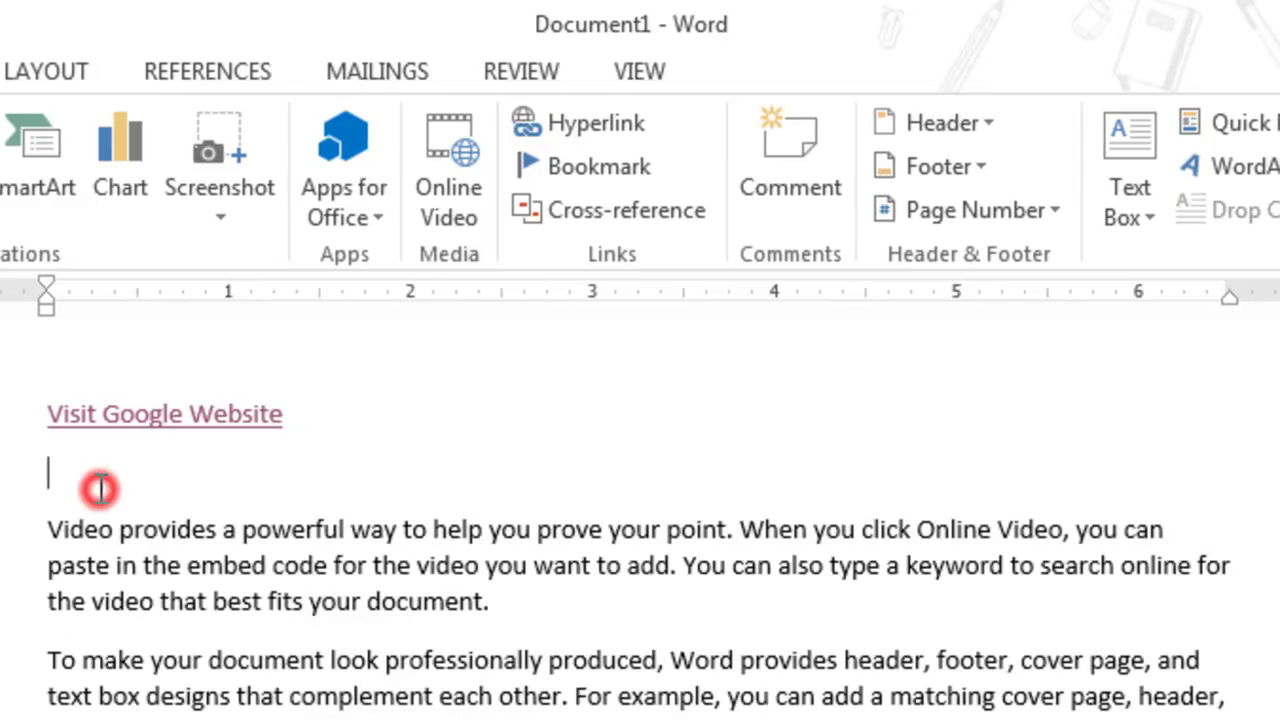
{"action": "type", "text": "="}
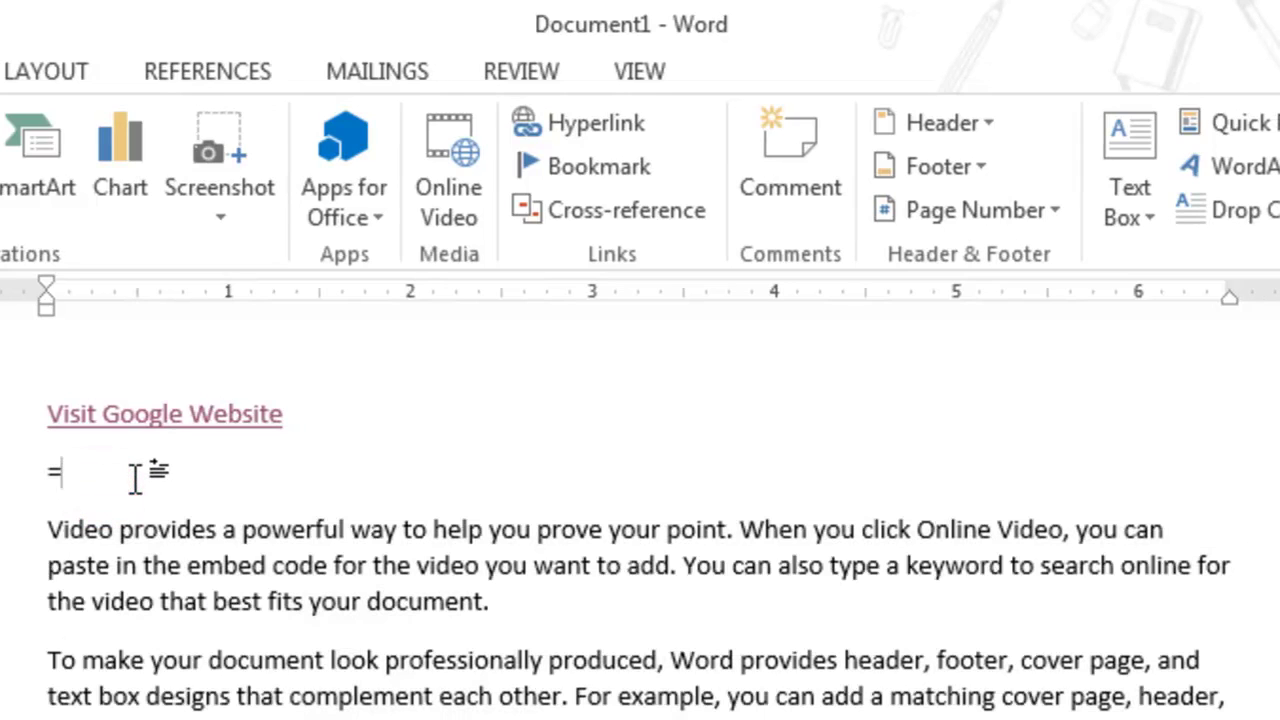
{"action": "type", "text": "rand()"}
{"action": "key", "text": "Left"}
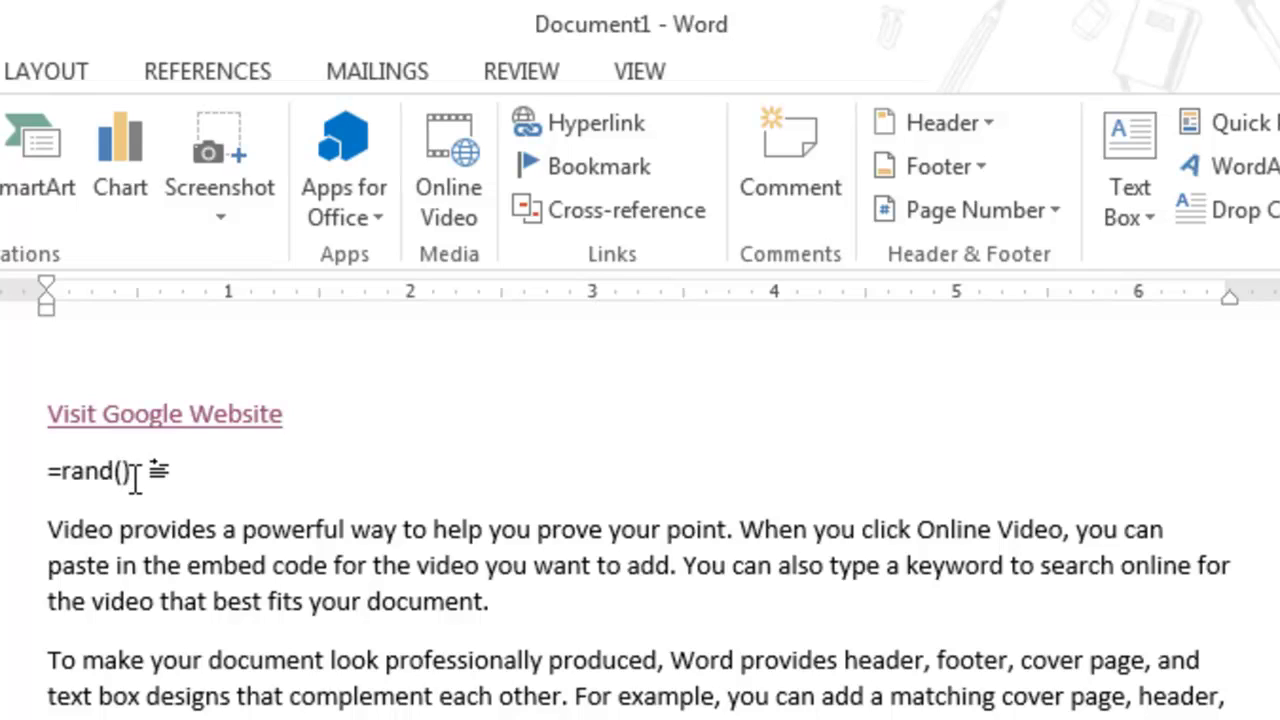
{"action": "type", "text": "10,20"}
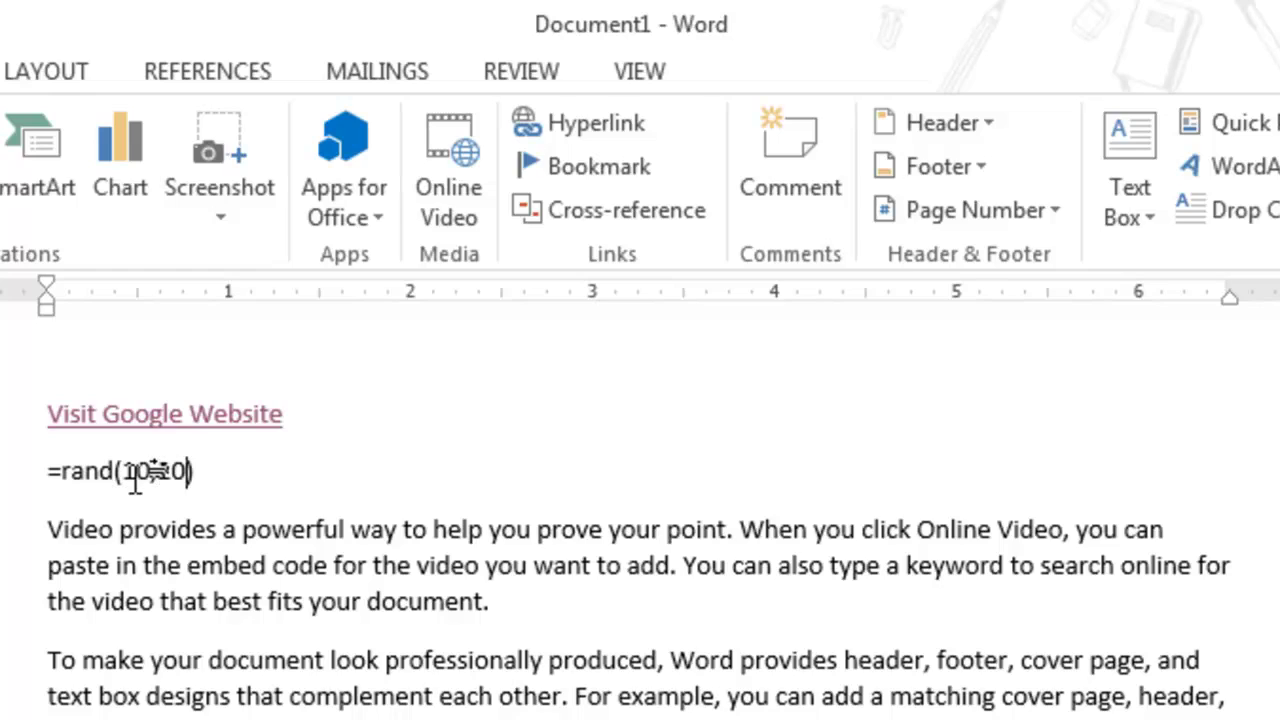
Step: Run the formula to generate 5 pages of sample text and scroll through them
{"action": "key", "text": "Return"}
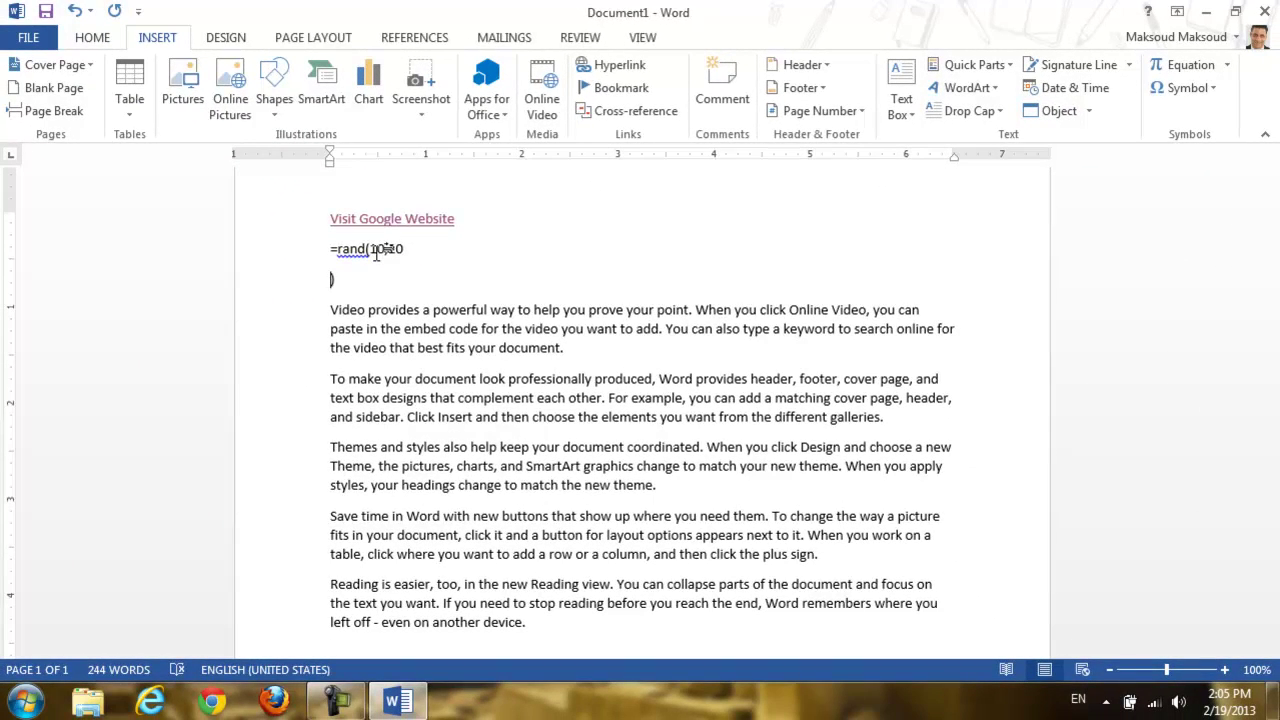
{"action": "key", "text": "BackSpace"}
{"action": "key", "text": "Return"}
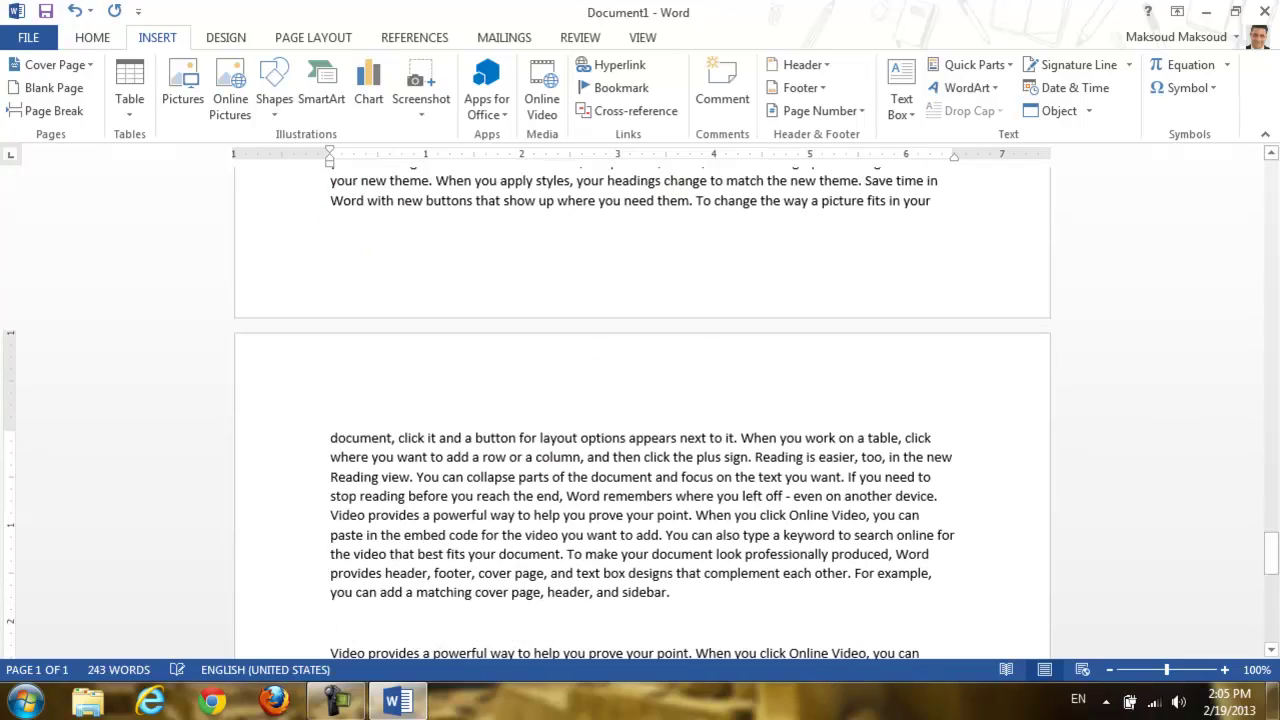
{"action": "left_click_drag", "start_coordinate": [1275, 548], "coordinate": [1230, 178]}
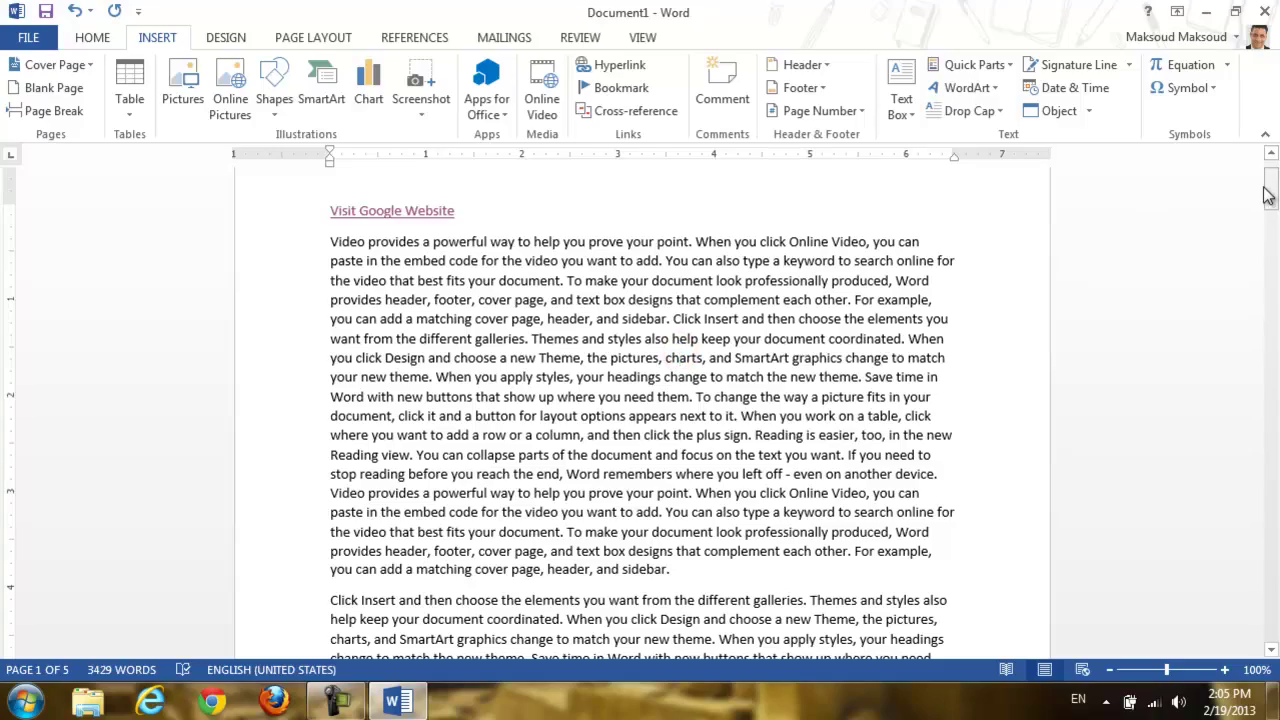
{"action": "left_click_drag", "start_coordinate": [1270, 186], "coordinate": [1275, 583]}
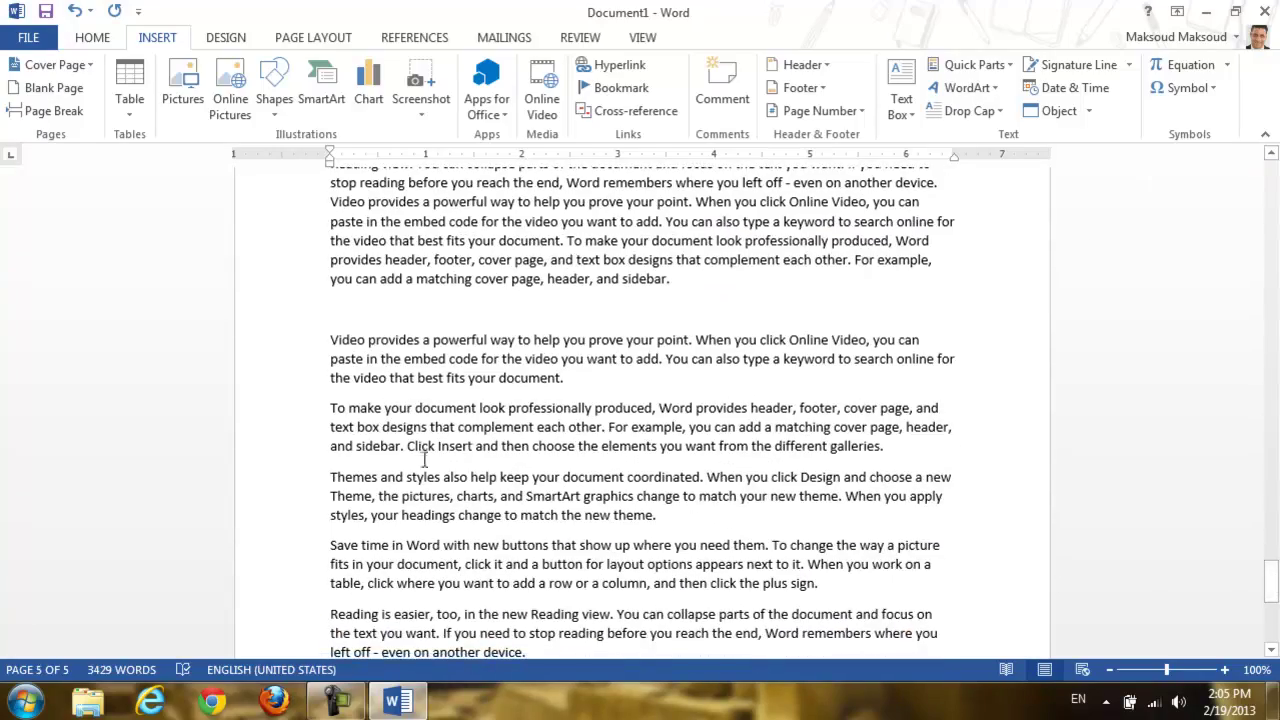
Step: Select the word 'prove' and add a bookmark named FirstBM to it
{"action": "double_click", "coordinate": [605, 338]}
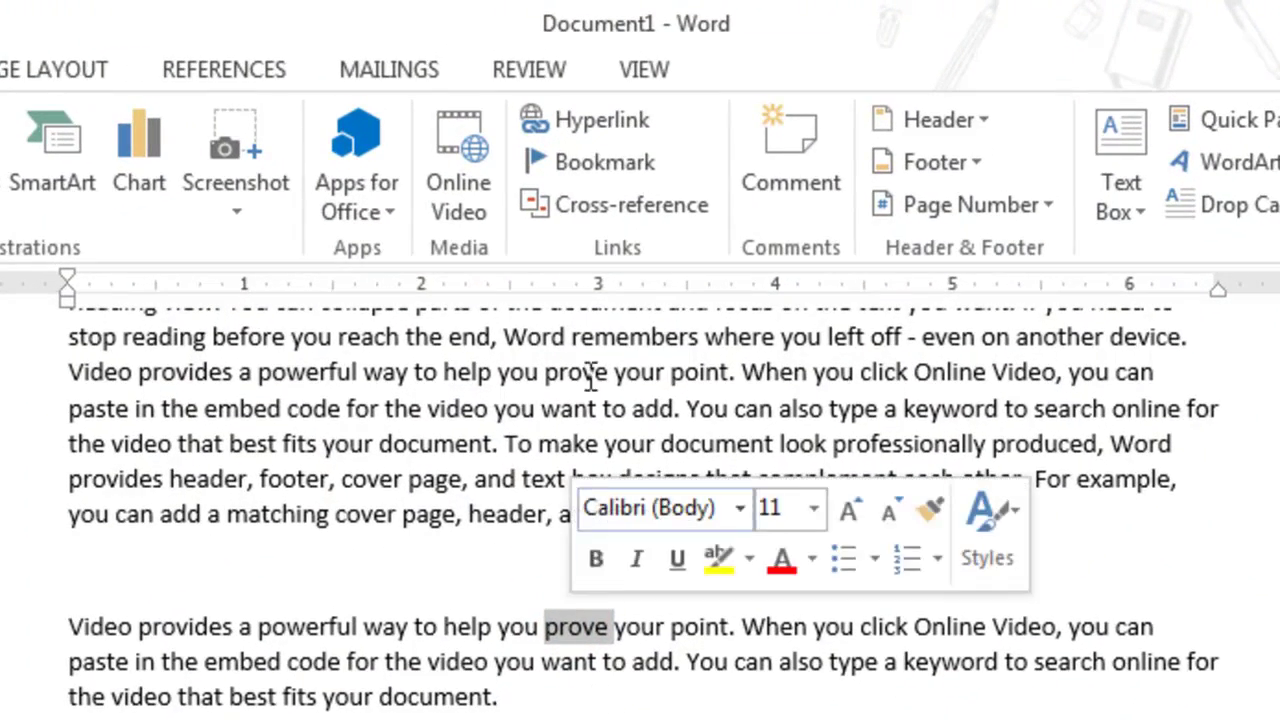
{"action": "left_click", "coordinate": [597, 163]}
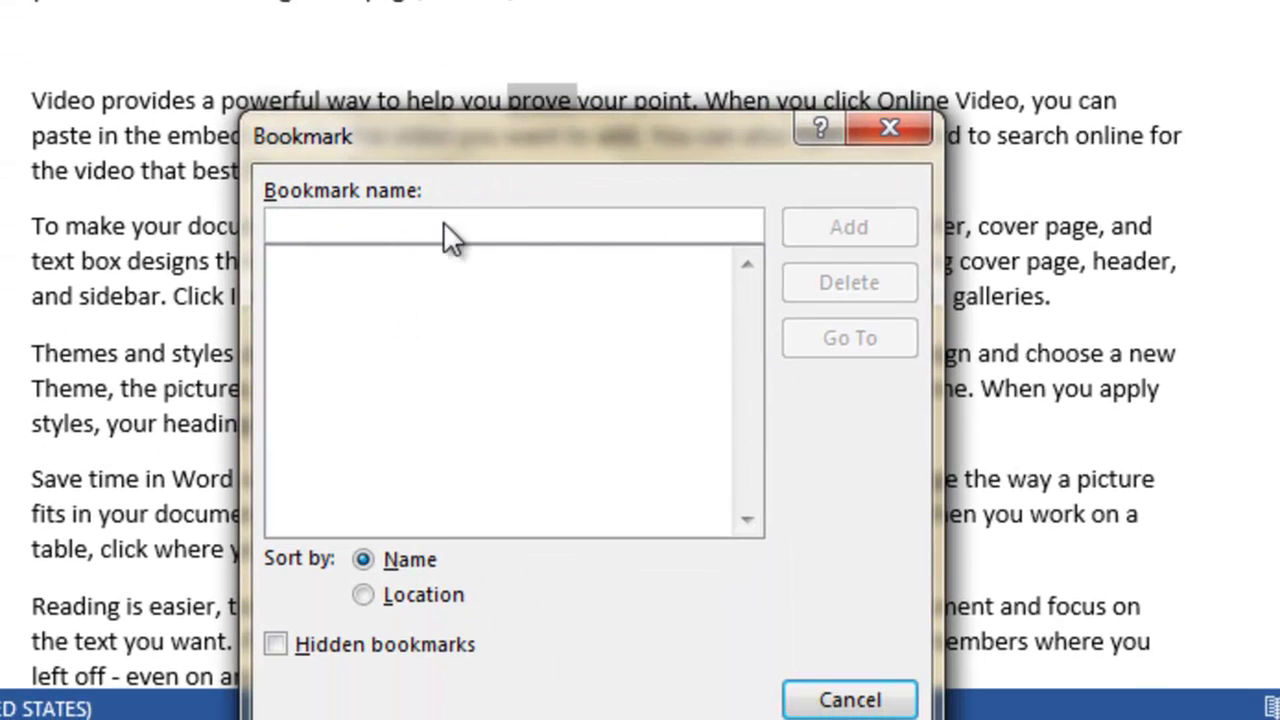
{"action": "left_click_drag", "start_coordinate": [506, 130], "coordinate": [1104, 0]}
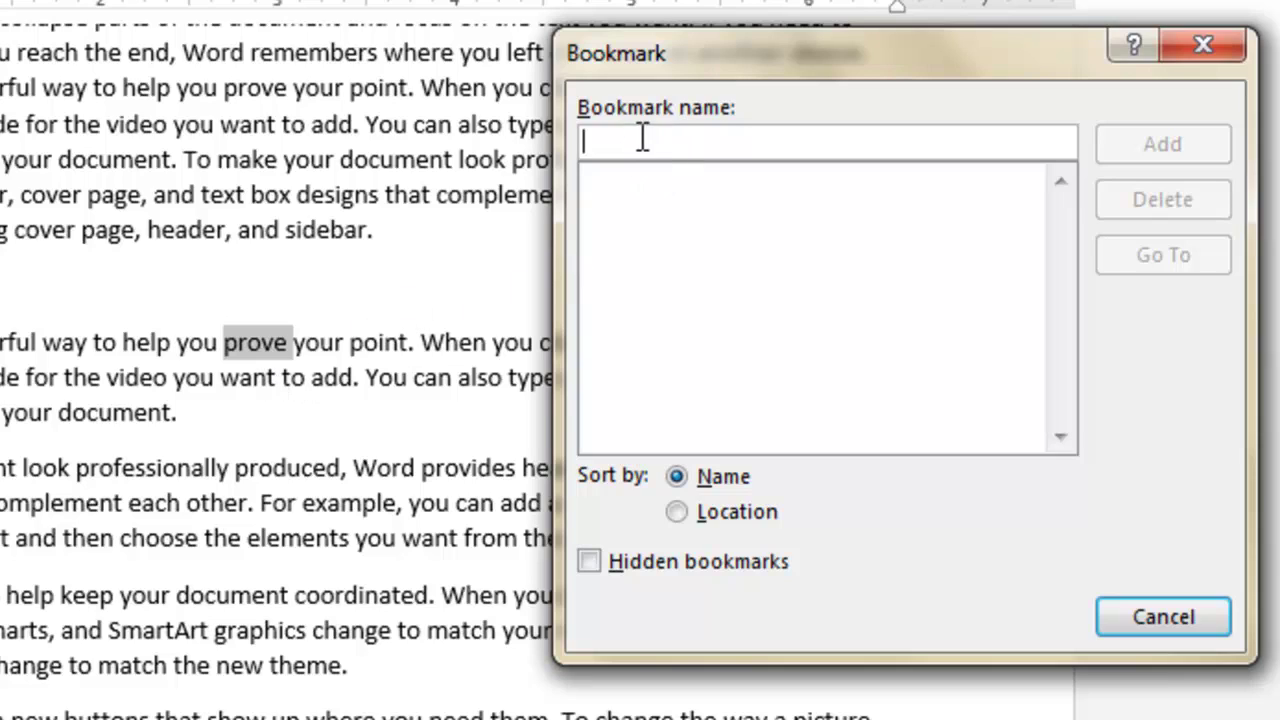
{"action": "type", "text": "Fi"}
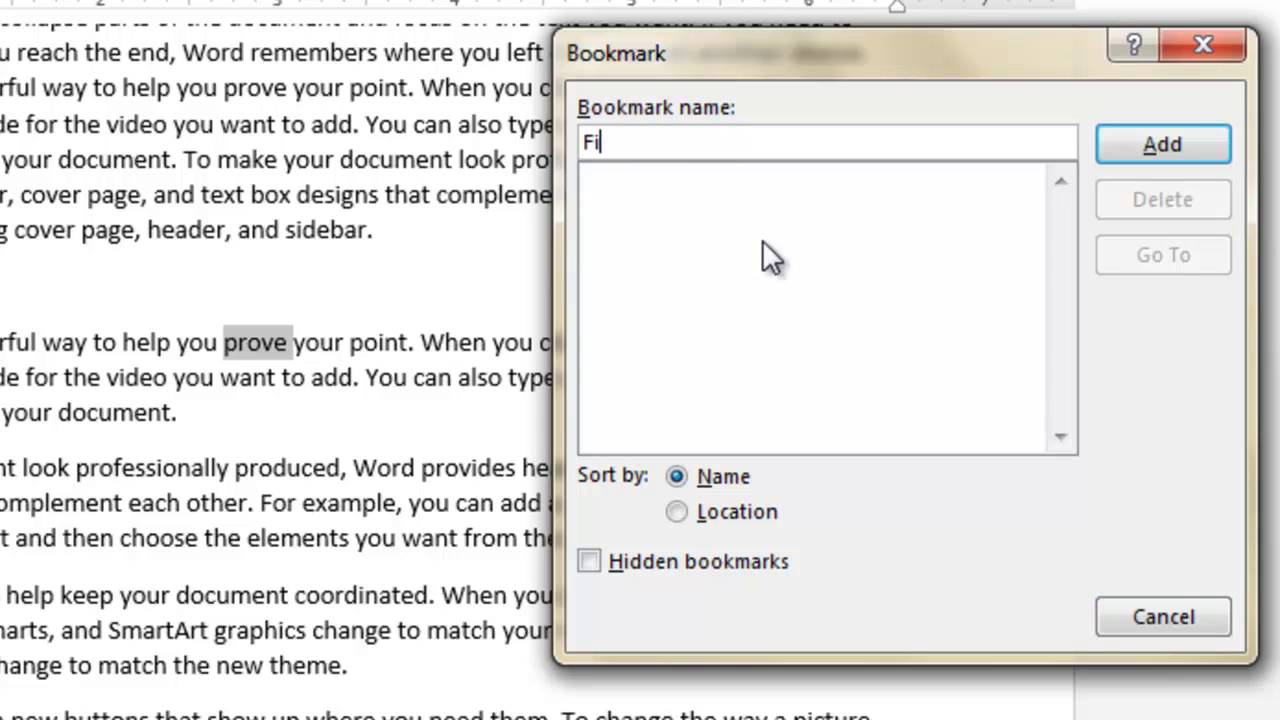
{"action": "type", "text": "rstBM"}
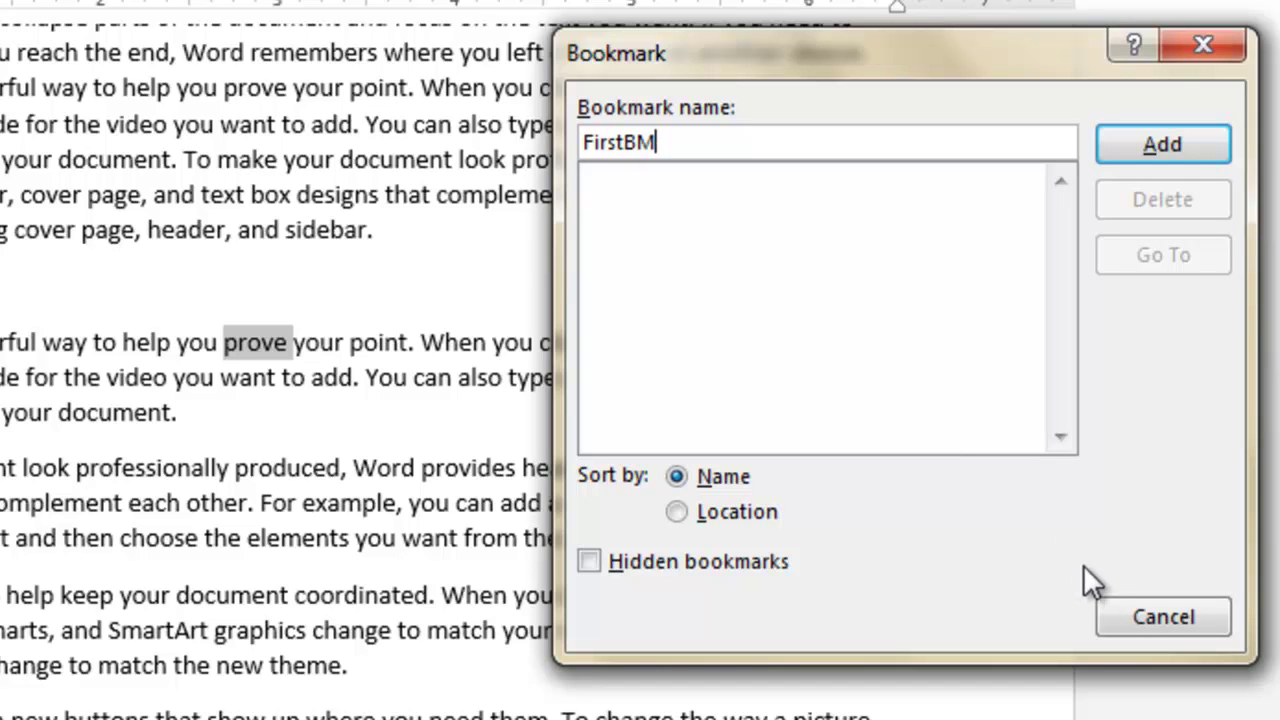
{"action": "left_click", "coordinate": [1165, 144]}
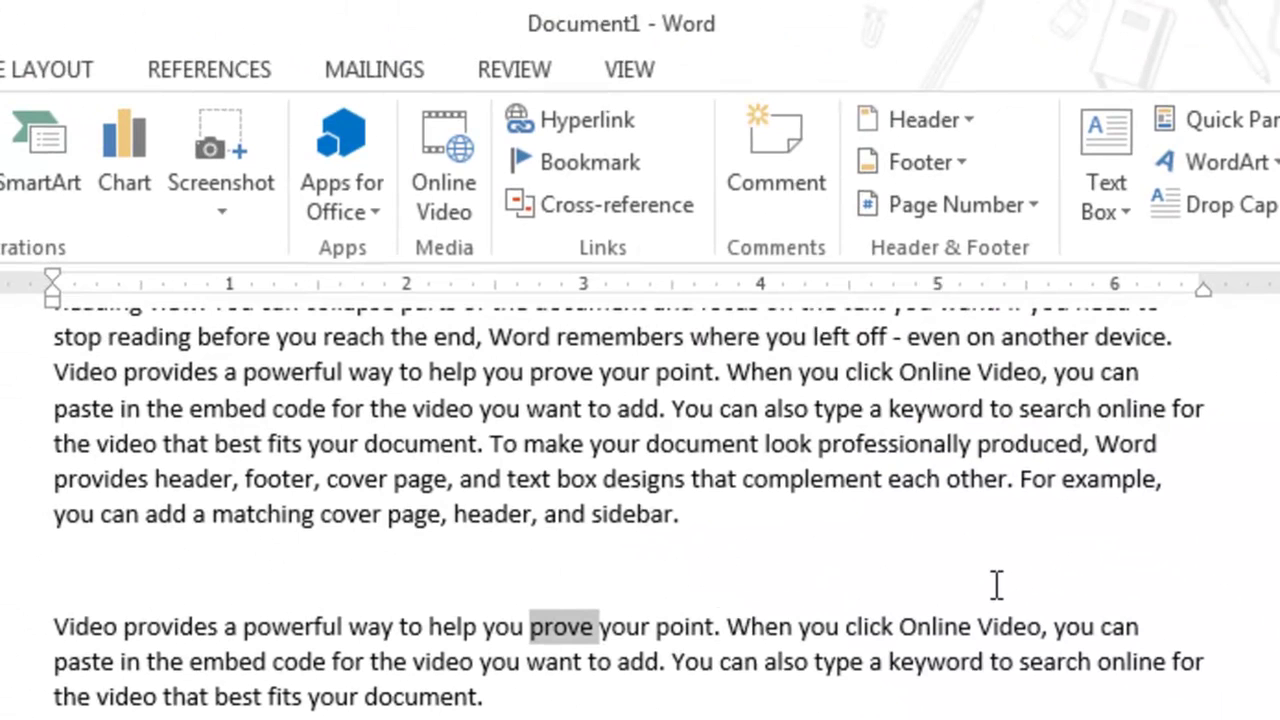
Step: Insert a new line above the Google link and type 'Go below' on it
{"action": "scroll", "coordinate": [1205, 513], "scroll_direction": "up", "scroll_amount": 10}
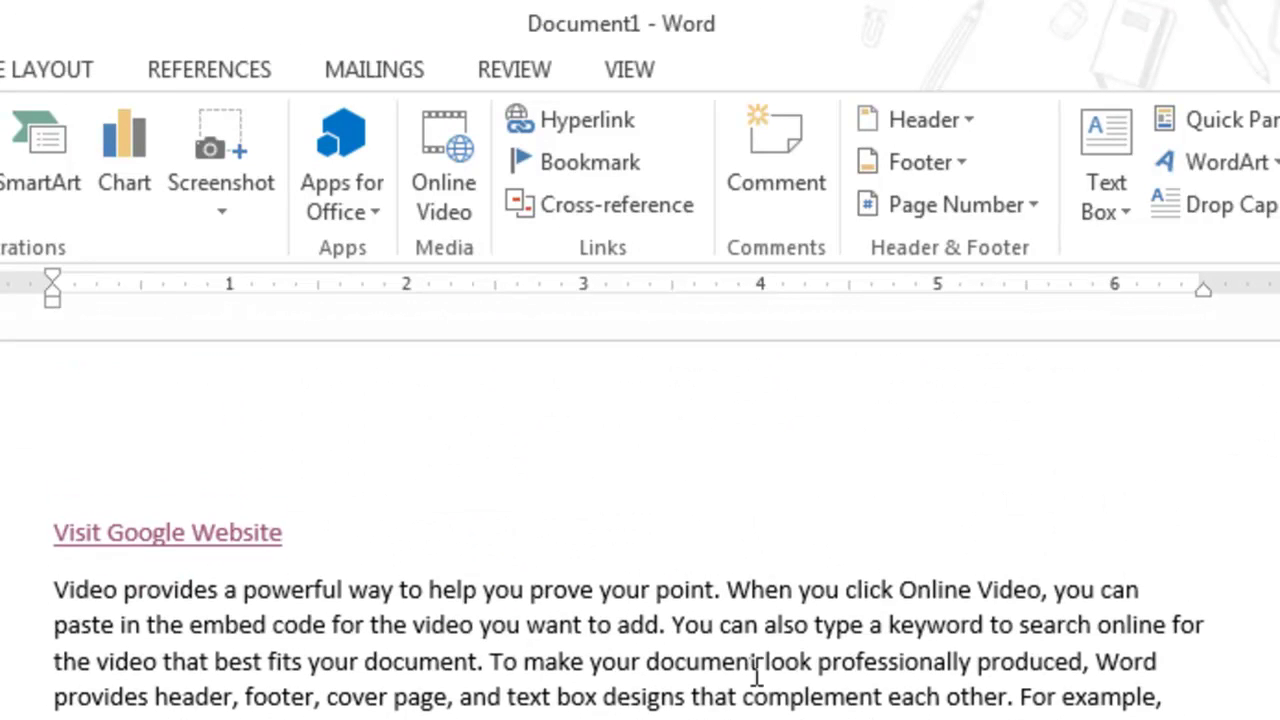
{"action": "left_click", "coordinate": [56, 530]}
{"action": "key", "text": "Return"}
{"action": "key", "text": "Up"}
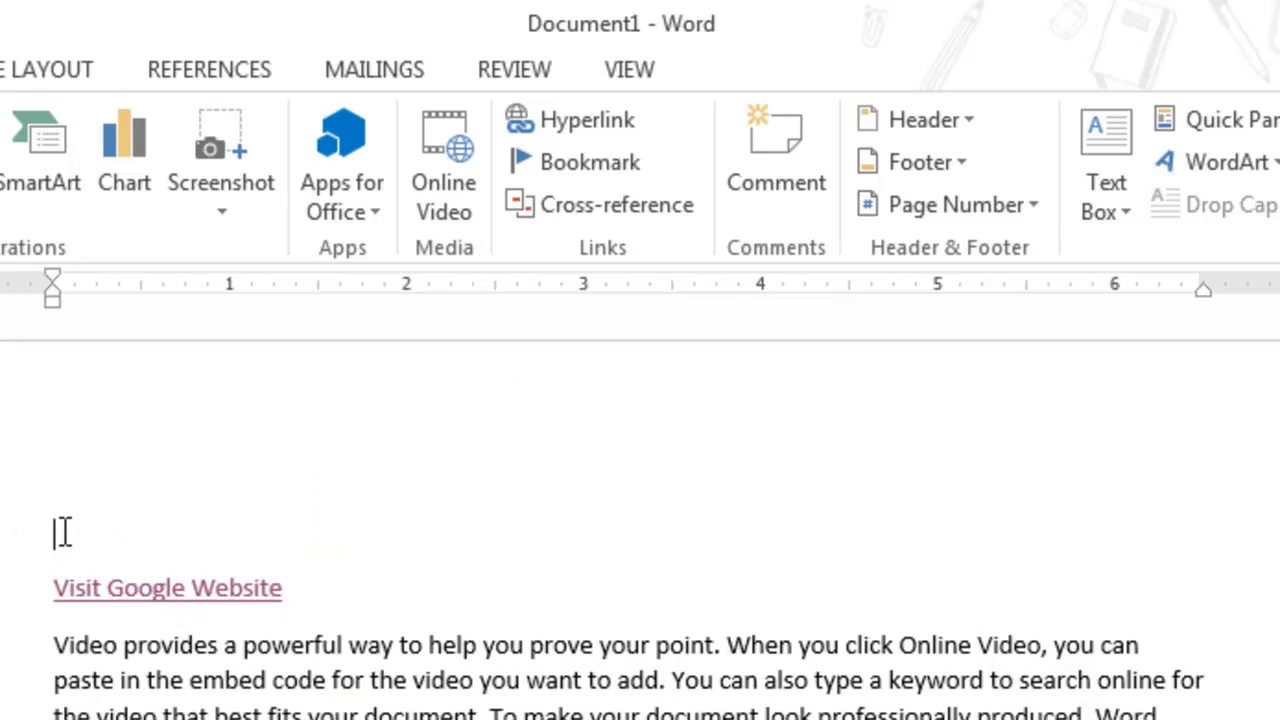
{"action": "key", "text": "Down"}
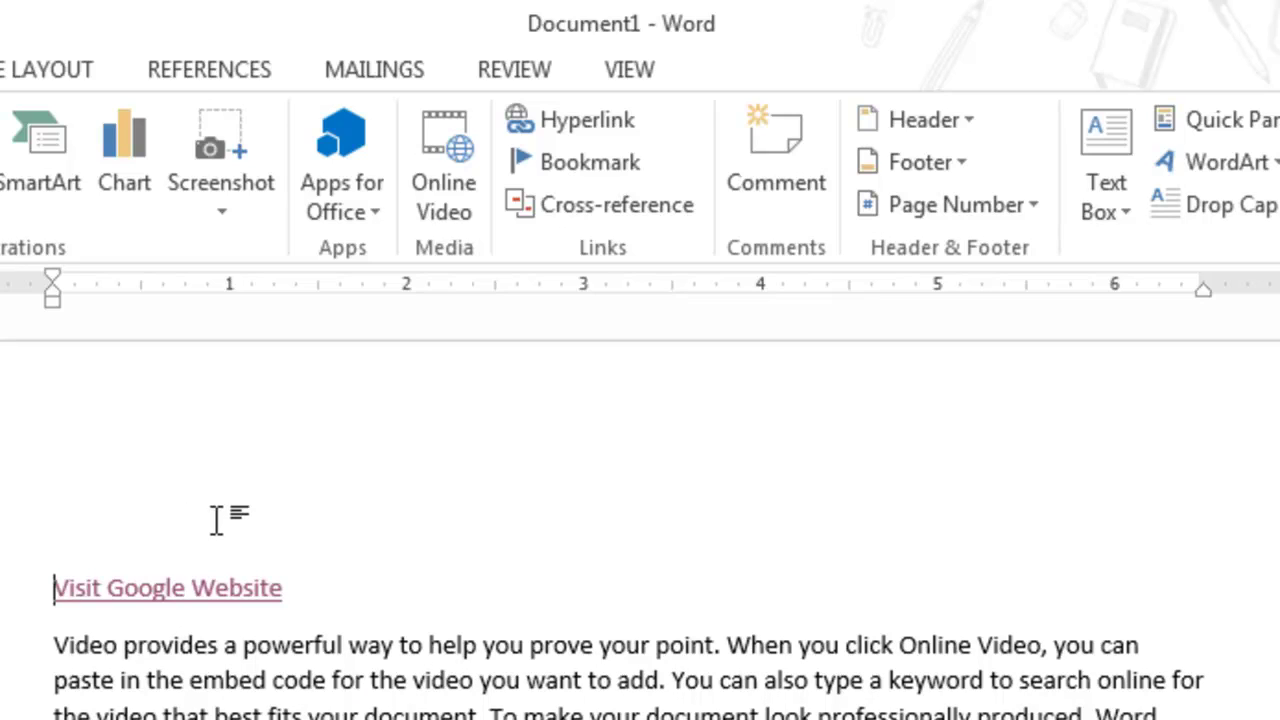
{"action": "key", "text": "Up"}
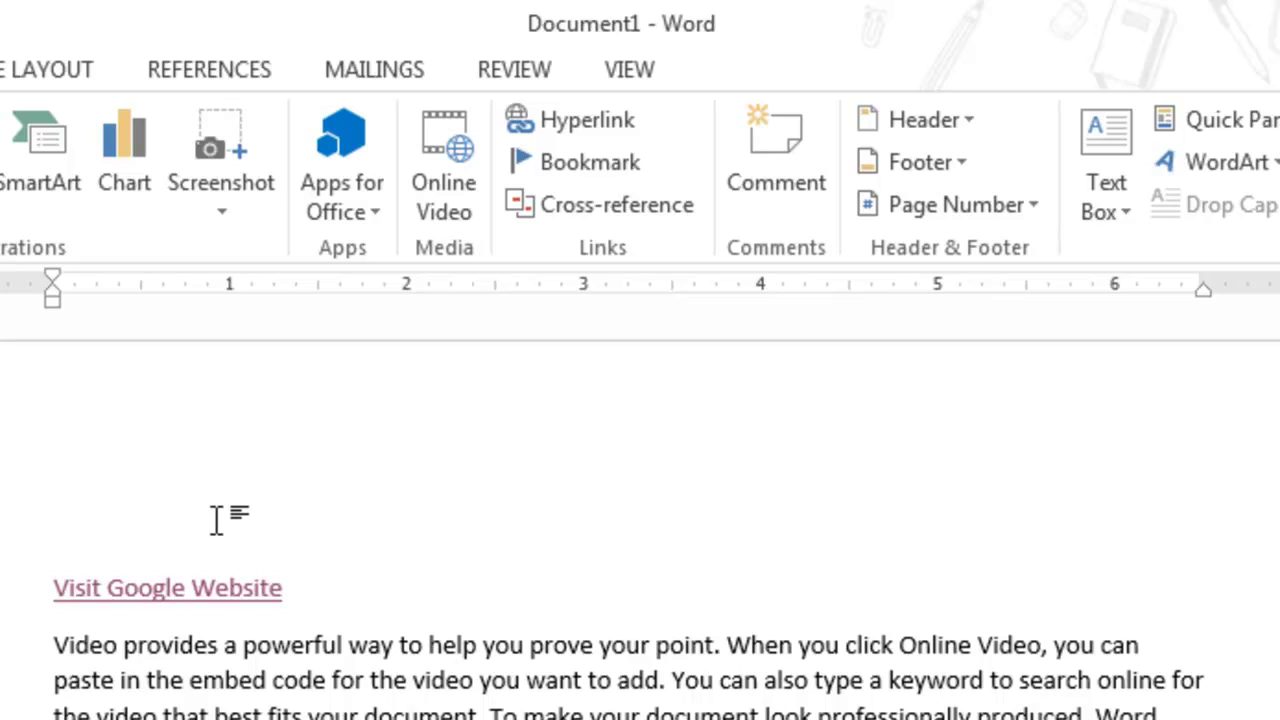
{"action": "type", "text": "Go"}
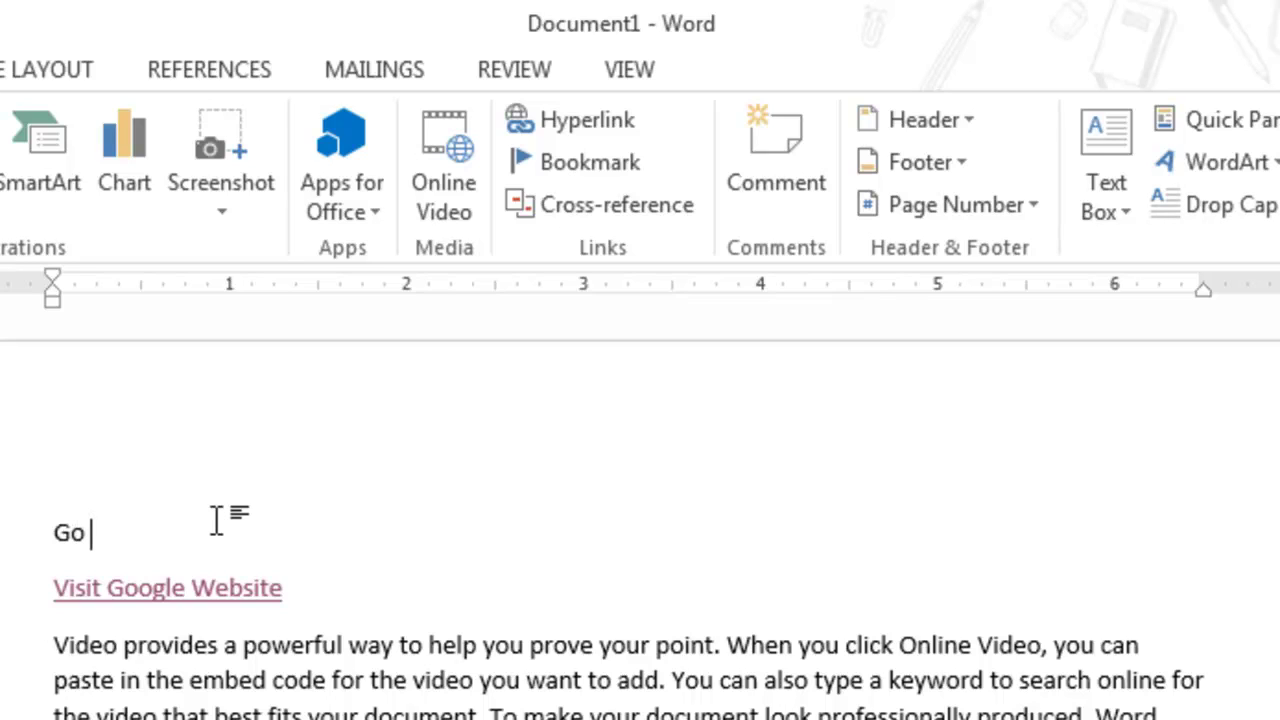
{"action": "type", "text": " below"}
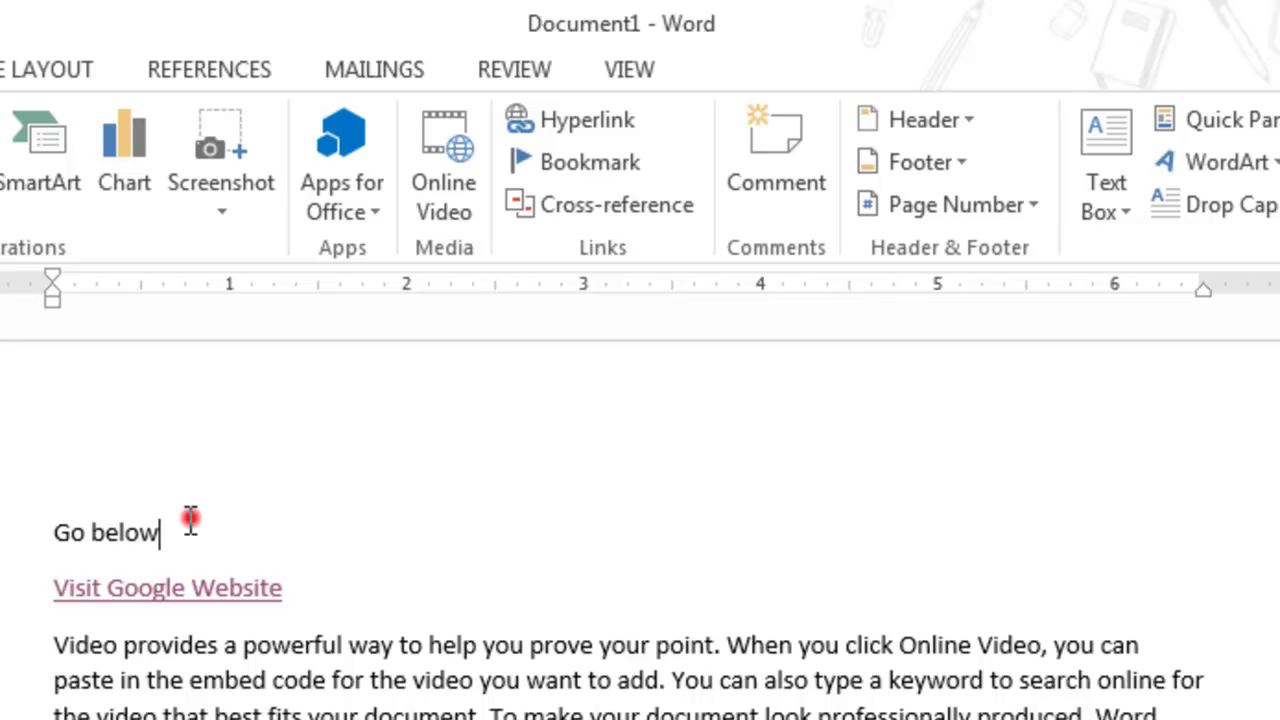
Step: Hyperlink the 'Go below' text to the FirstBM bookmark in this document
{"action": "left_click_drag", "start_coordinate": [188, 528], "coordinate": [42, 528]}
{"action": "left_click", "coordinate": [560, 120]}
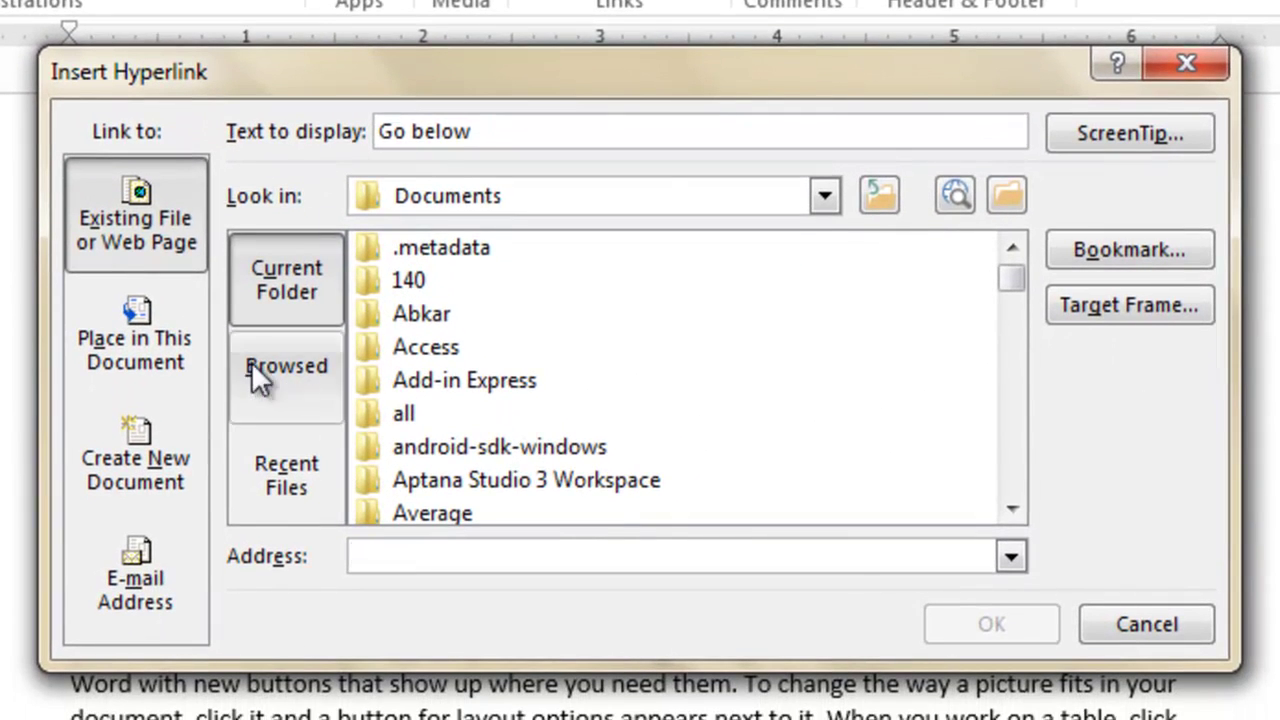
{"action": "left_click", "coordinate": [140, 333]}
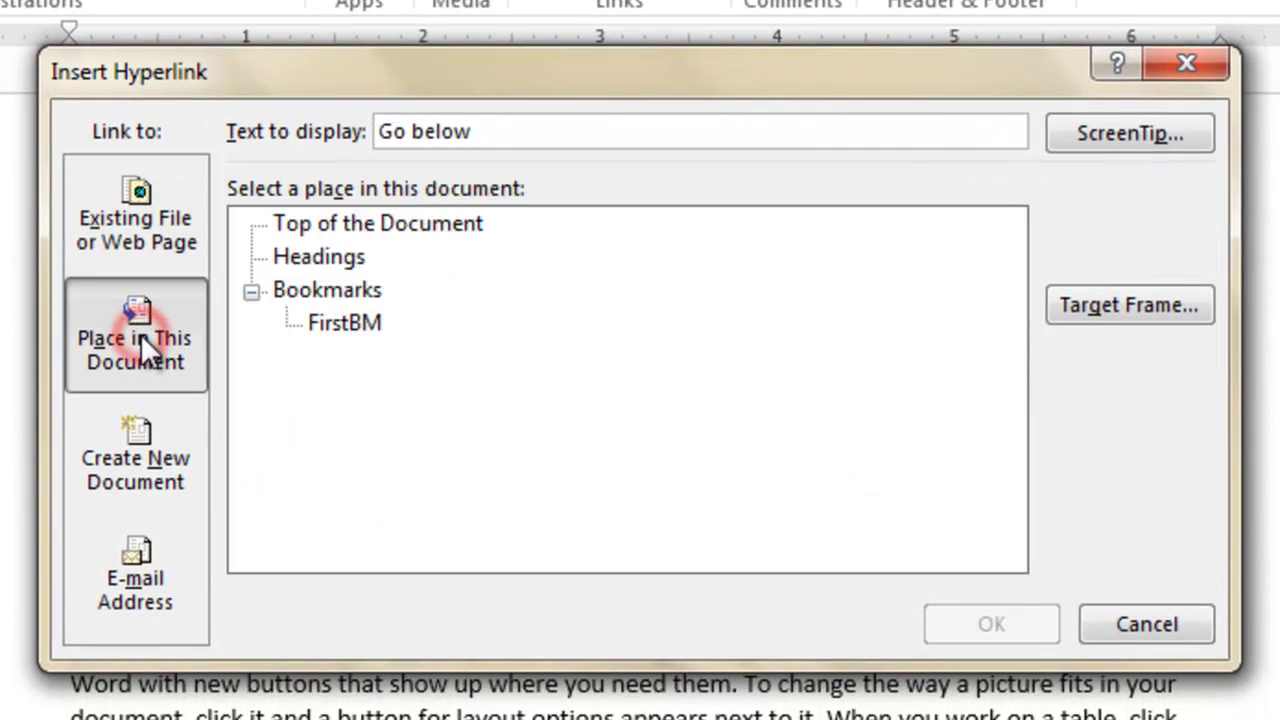
{"action": "left_click", "coordinate": [347, 320]}
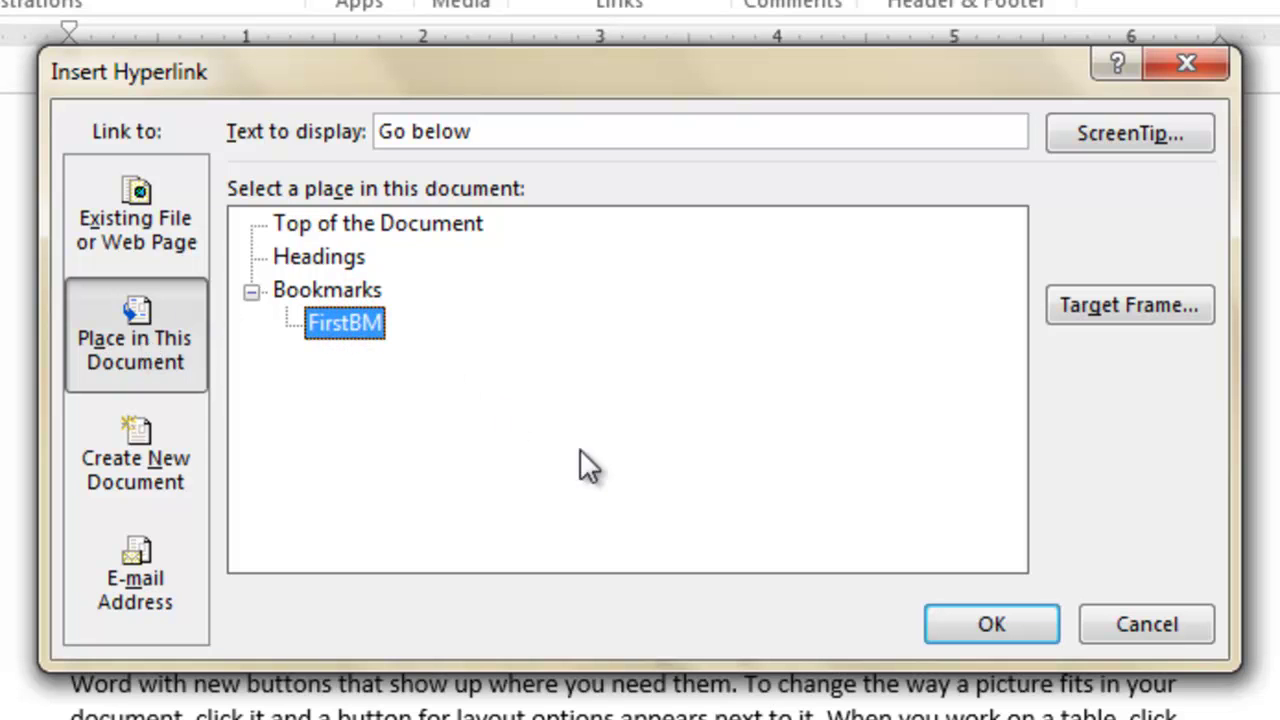
{"action": "left_click", "coordinate": [921, 620]}
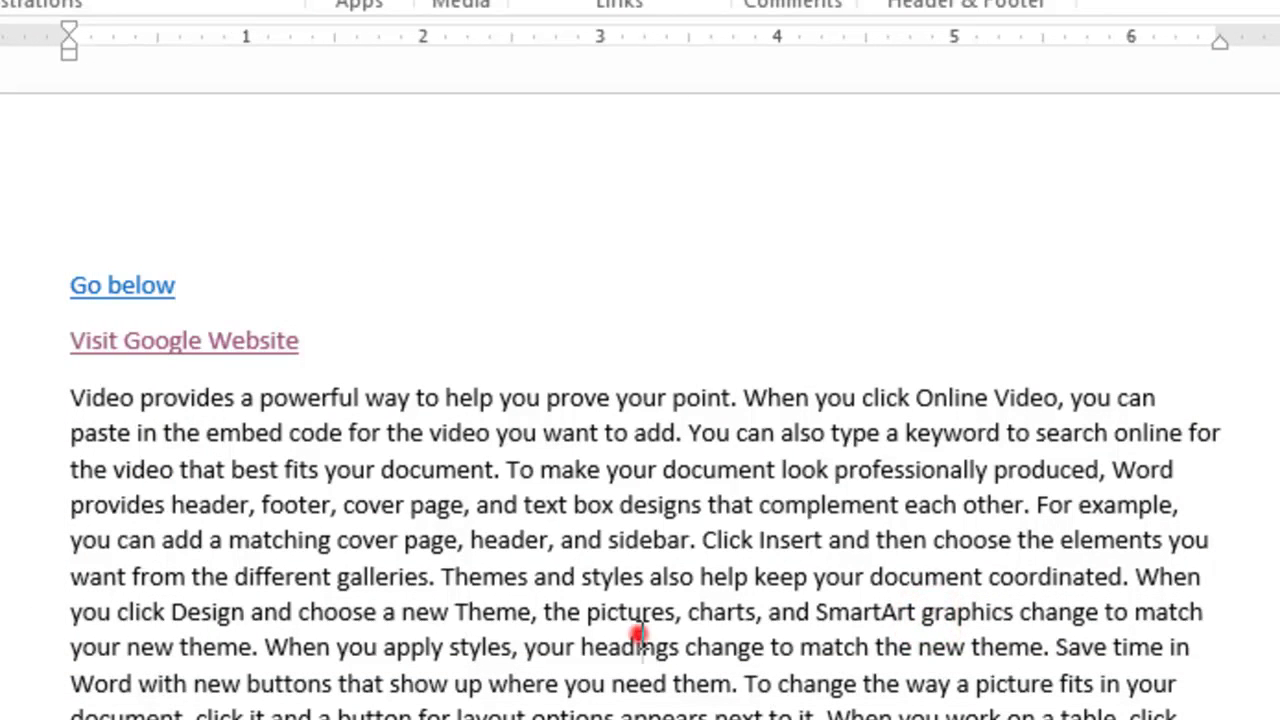
Step: Follow the 'Go below' link and select 'you prove' at the bookmarked spot
{"action": "left_click", "coordinate": [641, 645]}
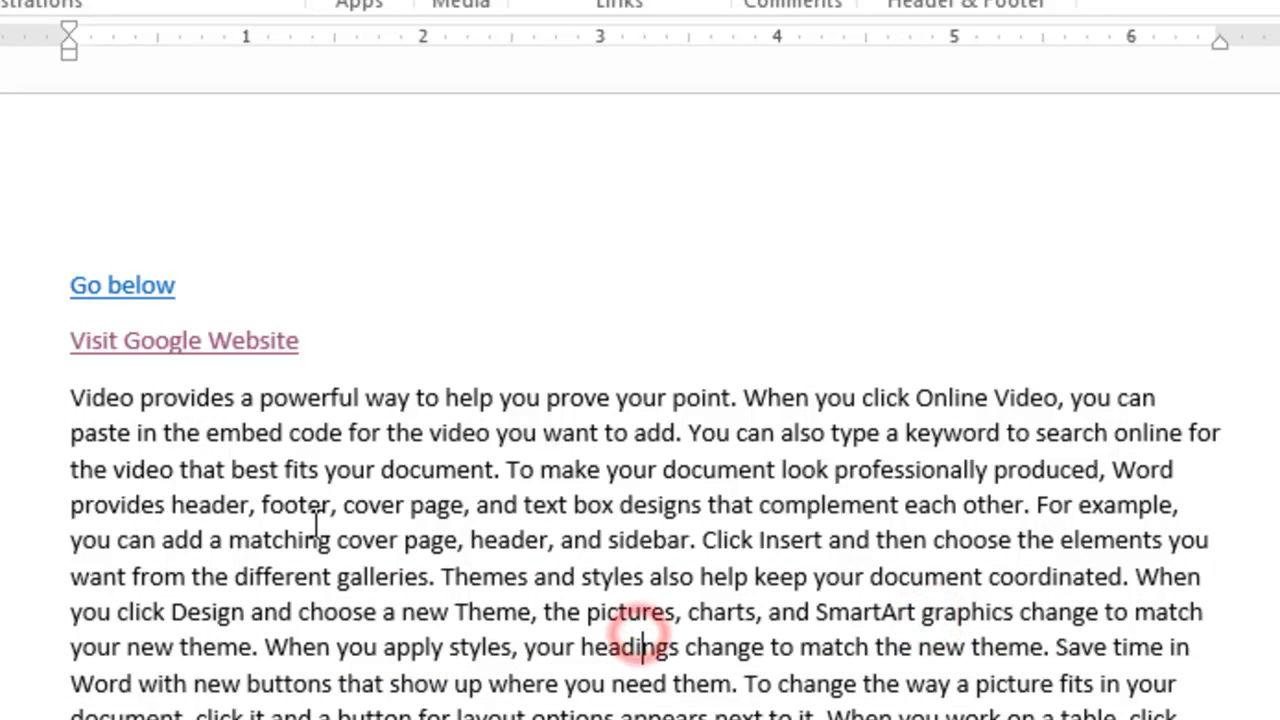
{"action": "left_click", "coordinate": [101, 294], "text": "ctrl"}
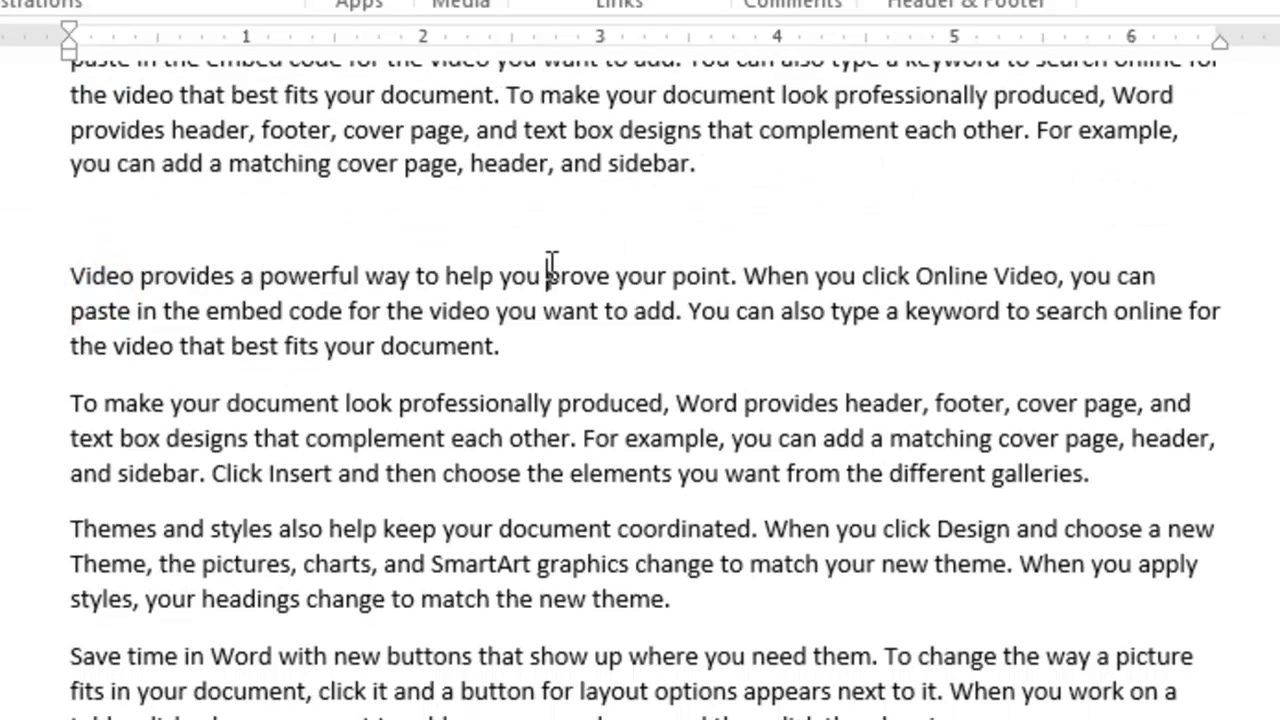
{"action": "left_click_drag", "start_coordinate": [500, 277], "coordinate": [604, 283]}
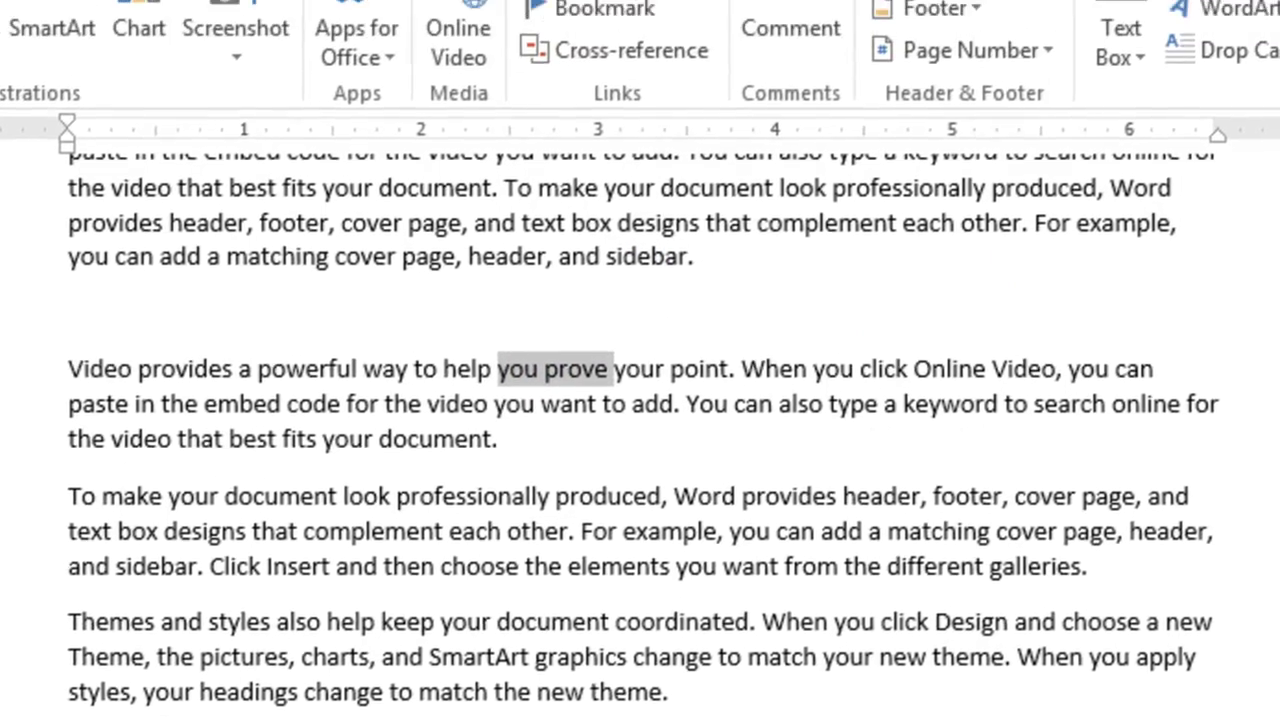
{"action": "scroll", "coordinate": [640, 480], "scroll_direction": "up", "scroll_amount": 5}
{"action": "scroll", "coordinate": [640, 500], "scroll_direction": "up", "scroll_amount": 3}
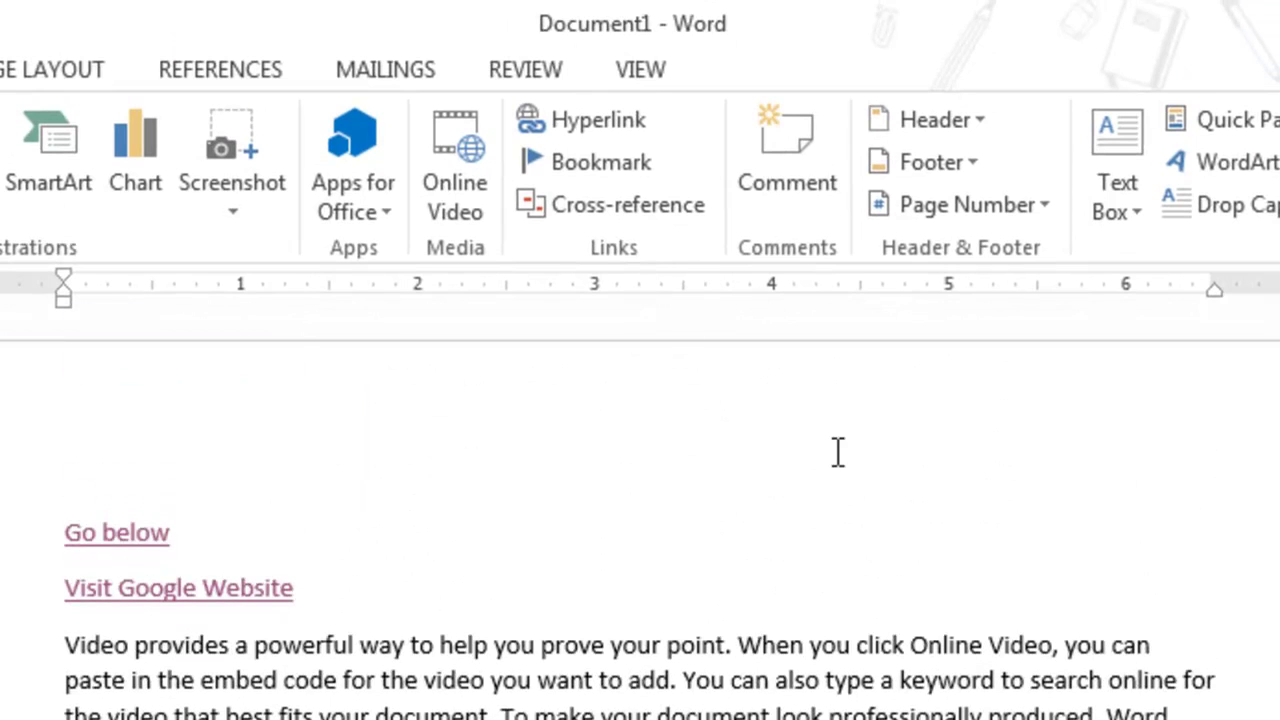
Step: In Cross-reference, try the Heading, Bookmark and Footnote reference types, then cancel
{"action": "left_click", "coordinate": [603, 204]}
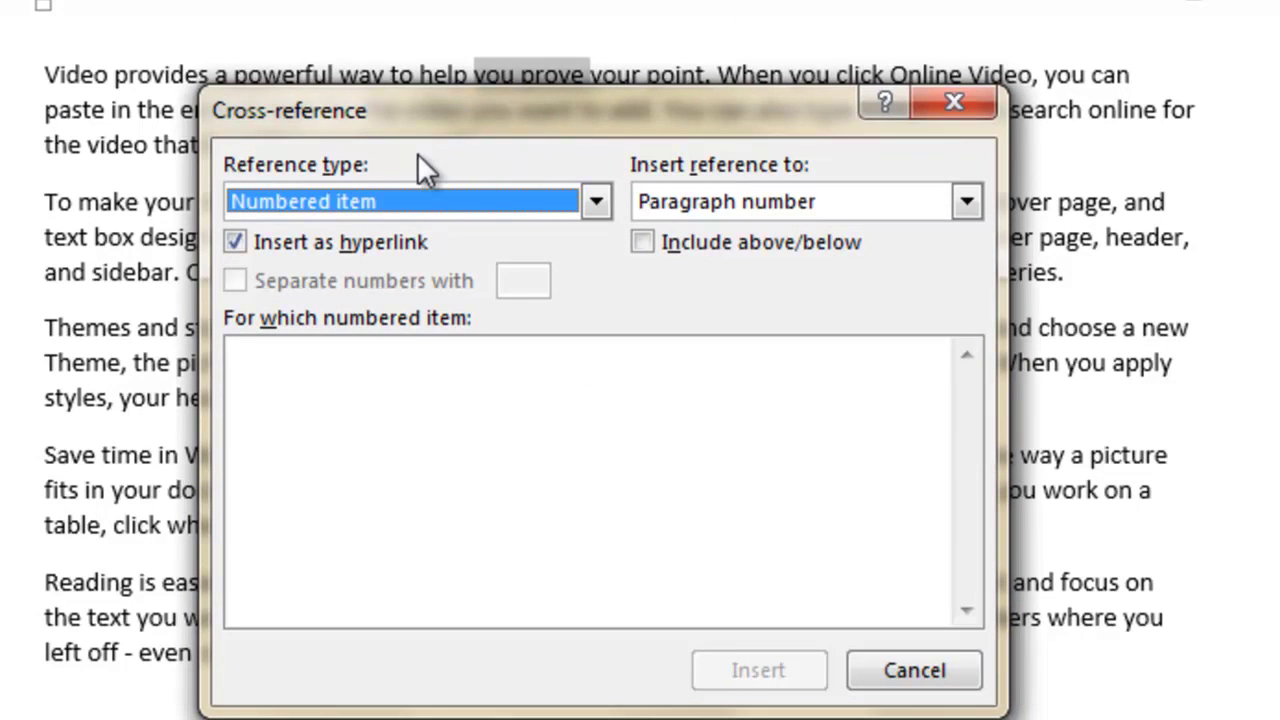
{"action": "left_click", "coordinate": [596, 204]}
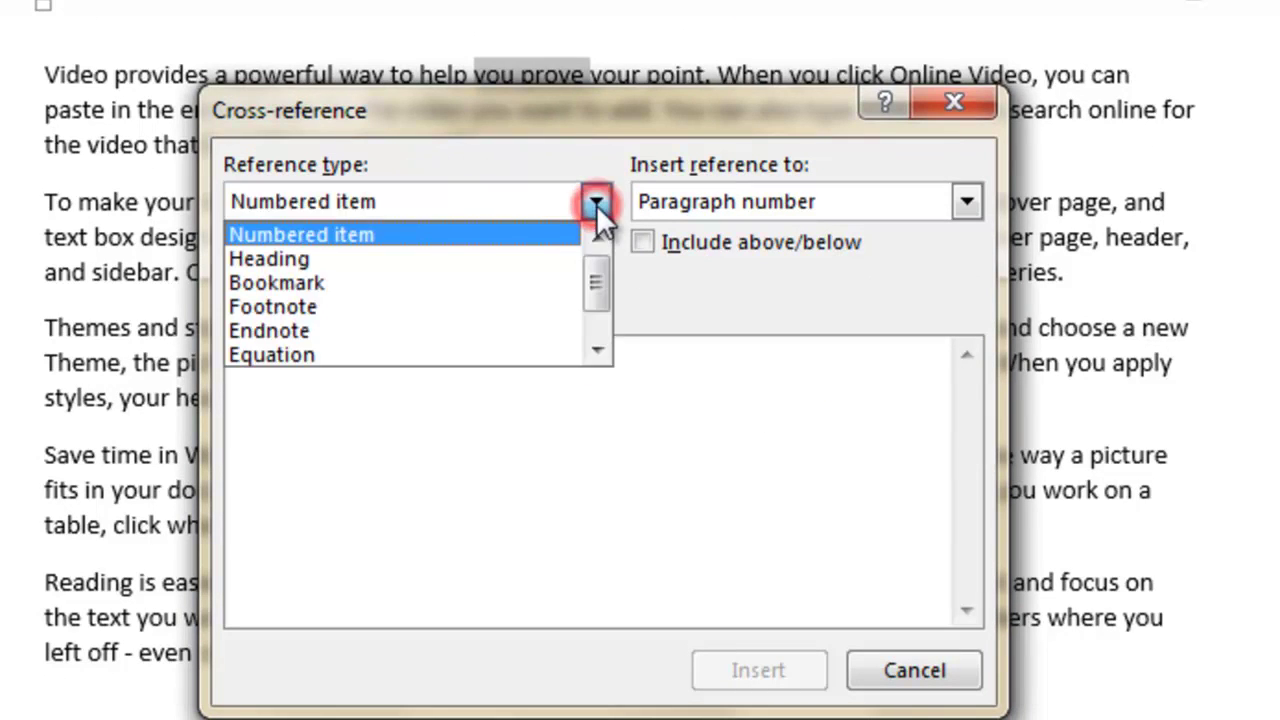
{"action": "left_click", "coordinate": [503, 252]}
{"action": "left_click", "coordinate": [596, 204]}
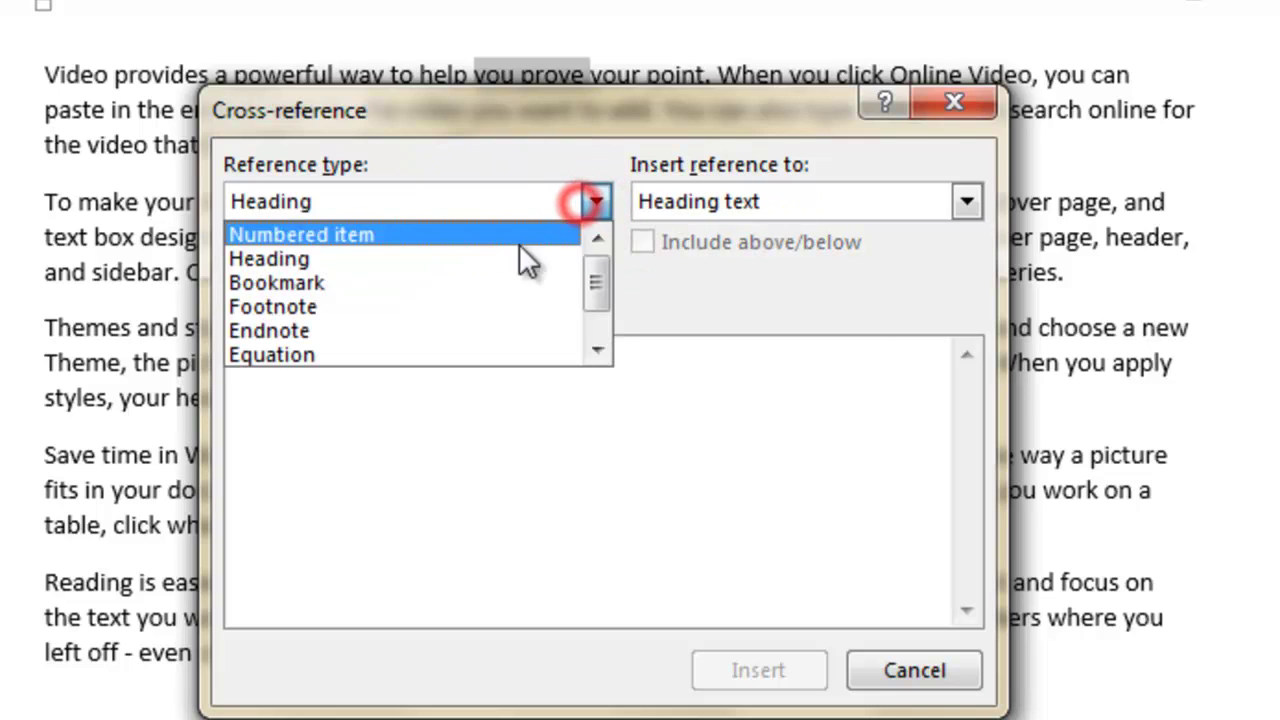
{"action": "left_click", "coordinate": [474, 284]}
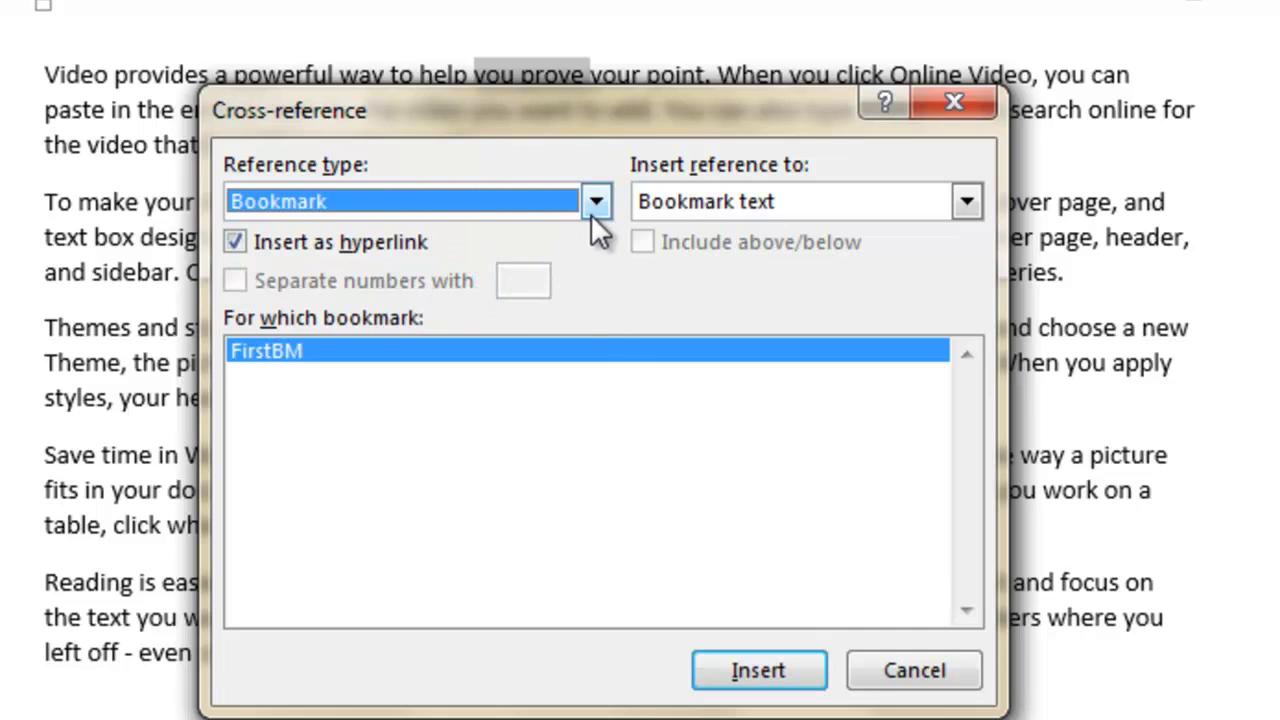
{"action": "left_click", "coordinate": [594, 206]}
{"action": "left_click", "coordinate": [434, 306]}
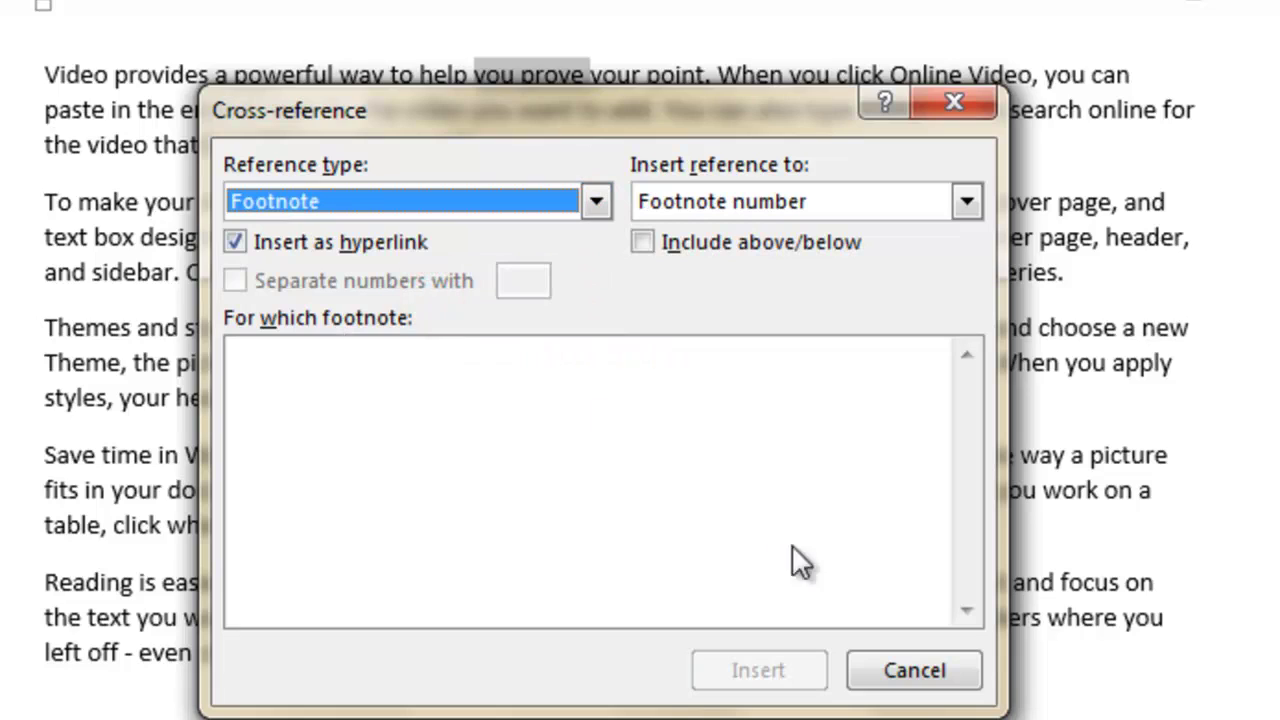
{"action": "left_click", "coordinate": [911, 673]}
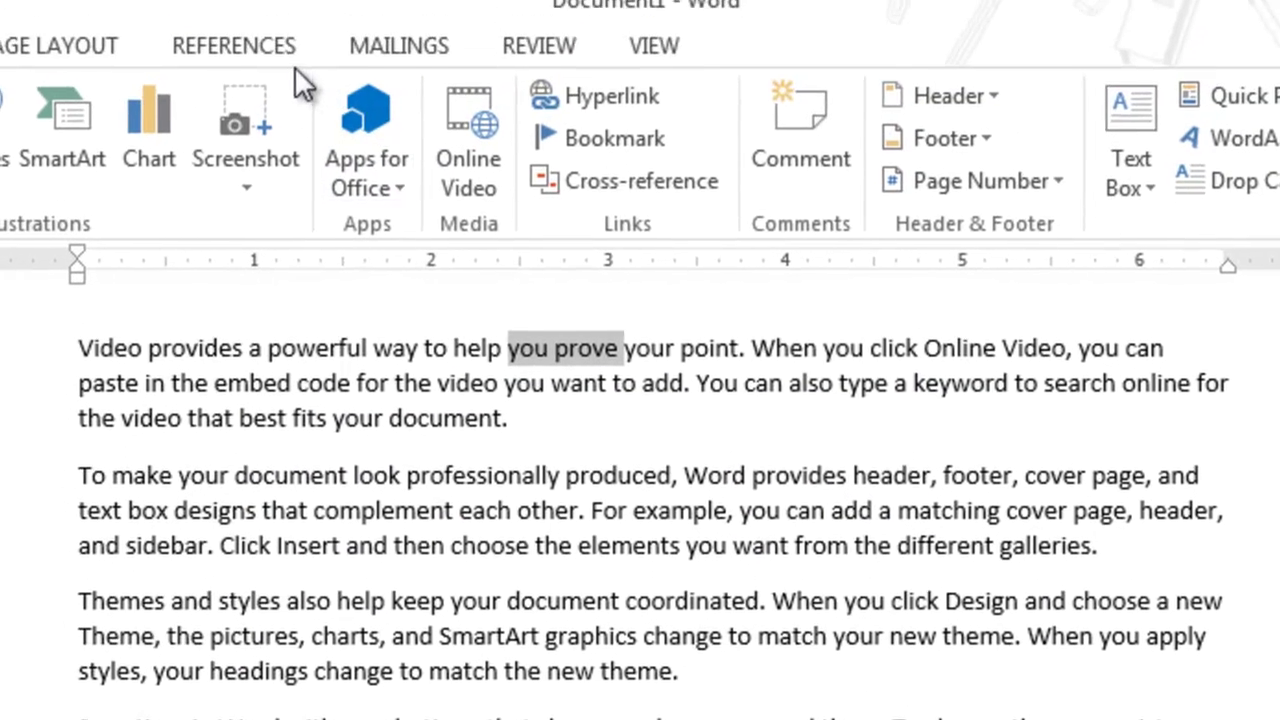
Step: Reopen Cross-reference from References, dismiss it with Esc, and return to the Insert tab
{"action": "left_click", "coordinate": [272, 76]}
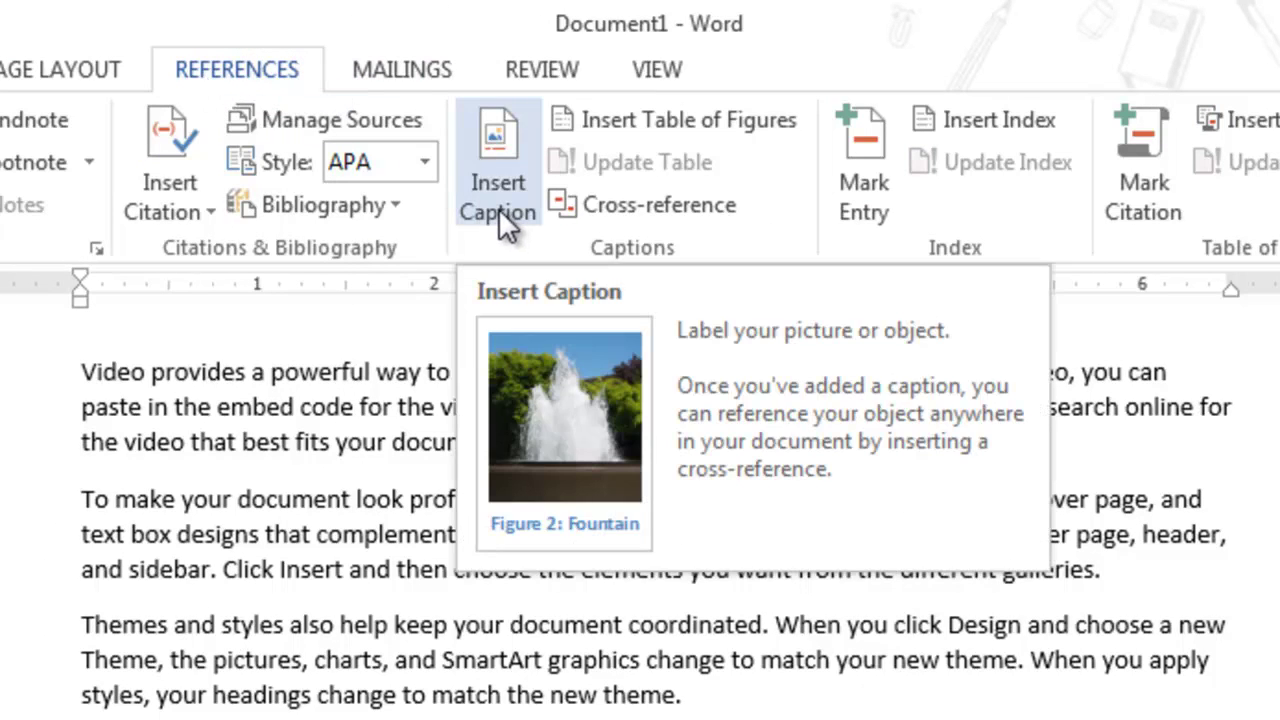
{"action": "left_click", "coordinate": [579, 208]}
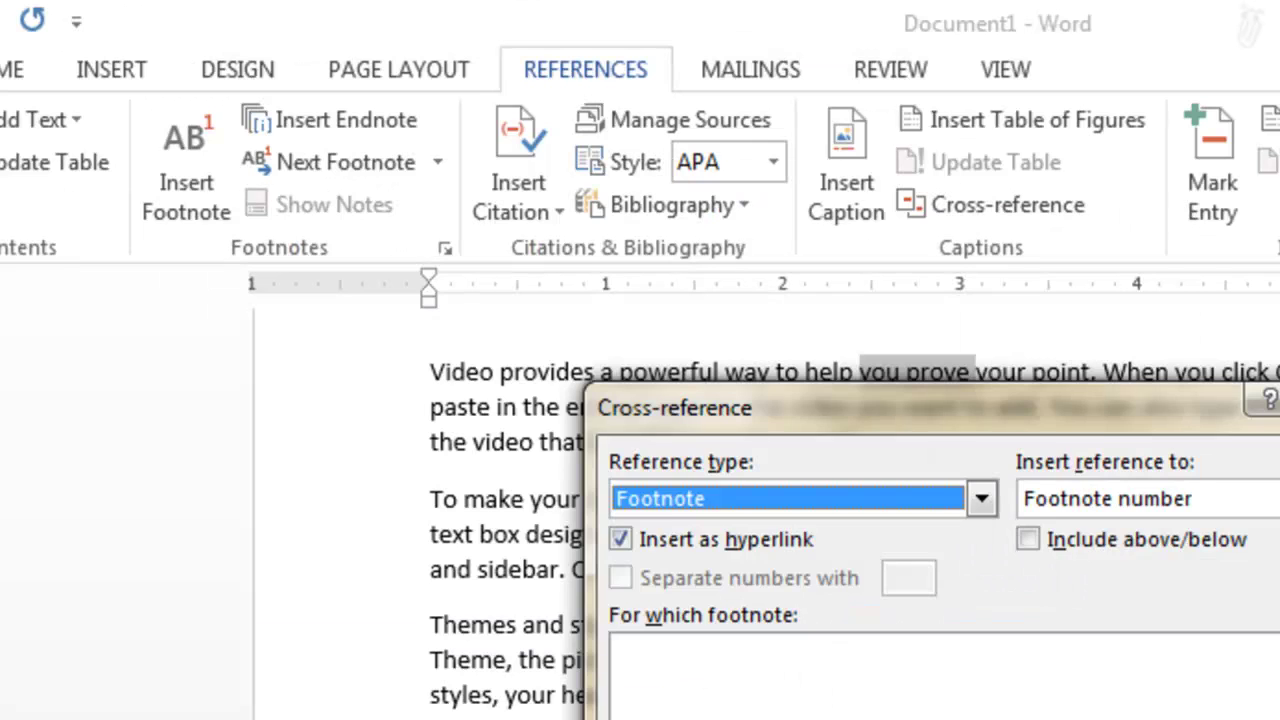
{"action": "key", "text": "Escape"}
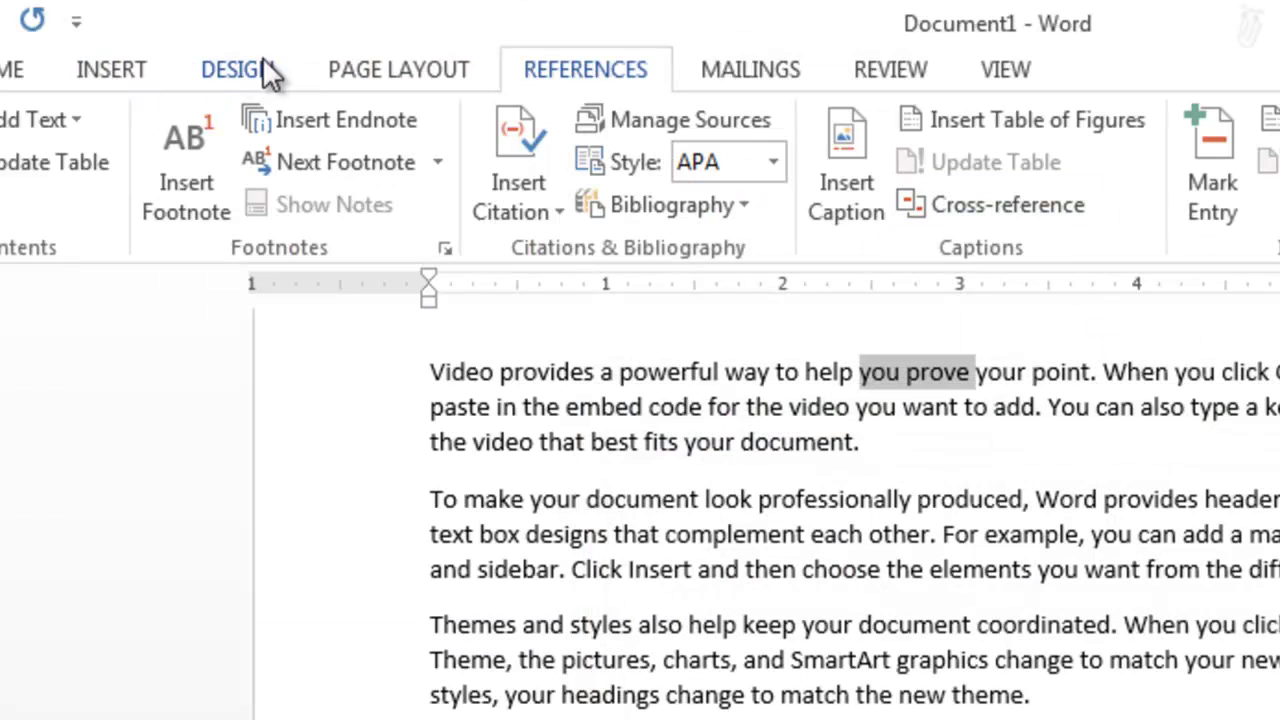
{"action": "left_click", "coordinate": [117, 85]}
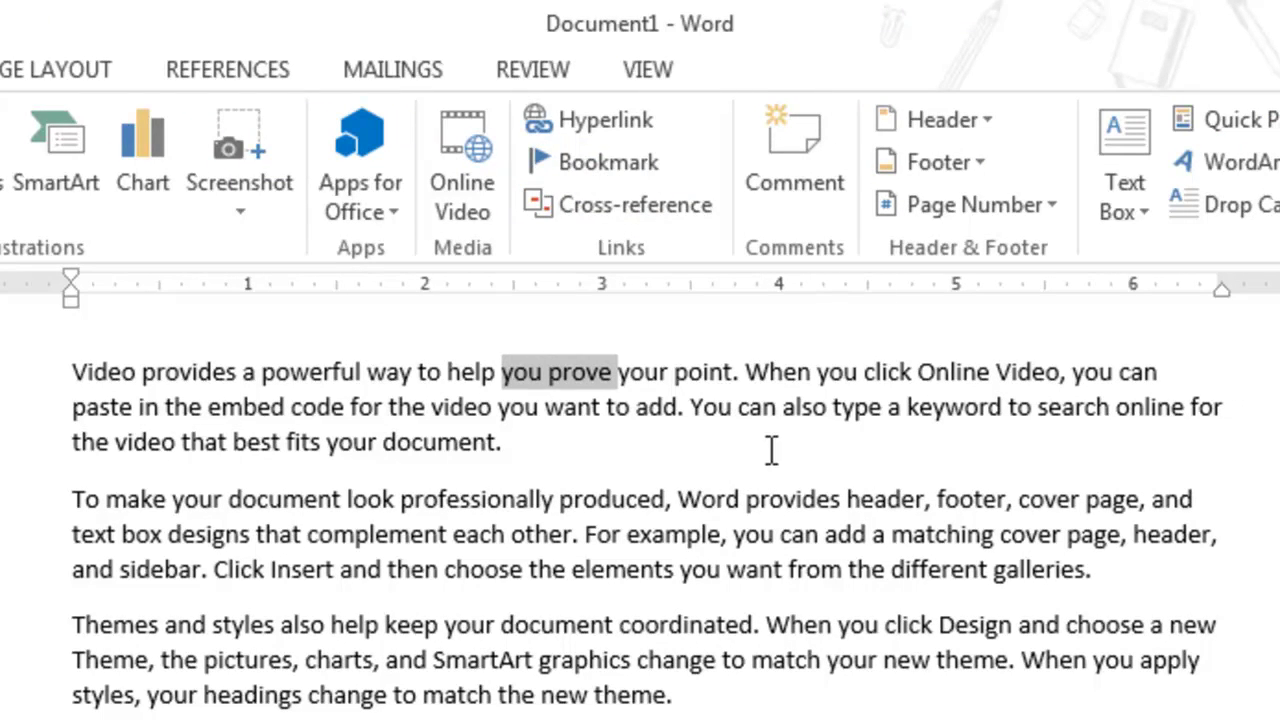
Step: Clear the 'you prove' selection and select the word 'provides' in the first paragraph
{"action": "left_click", "coordinate": [729, 463]}
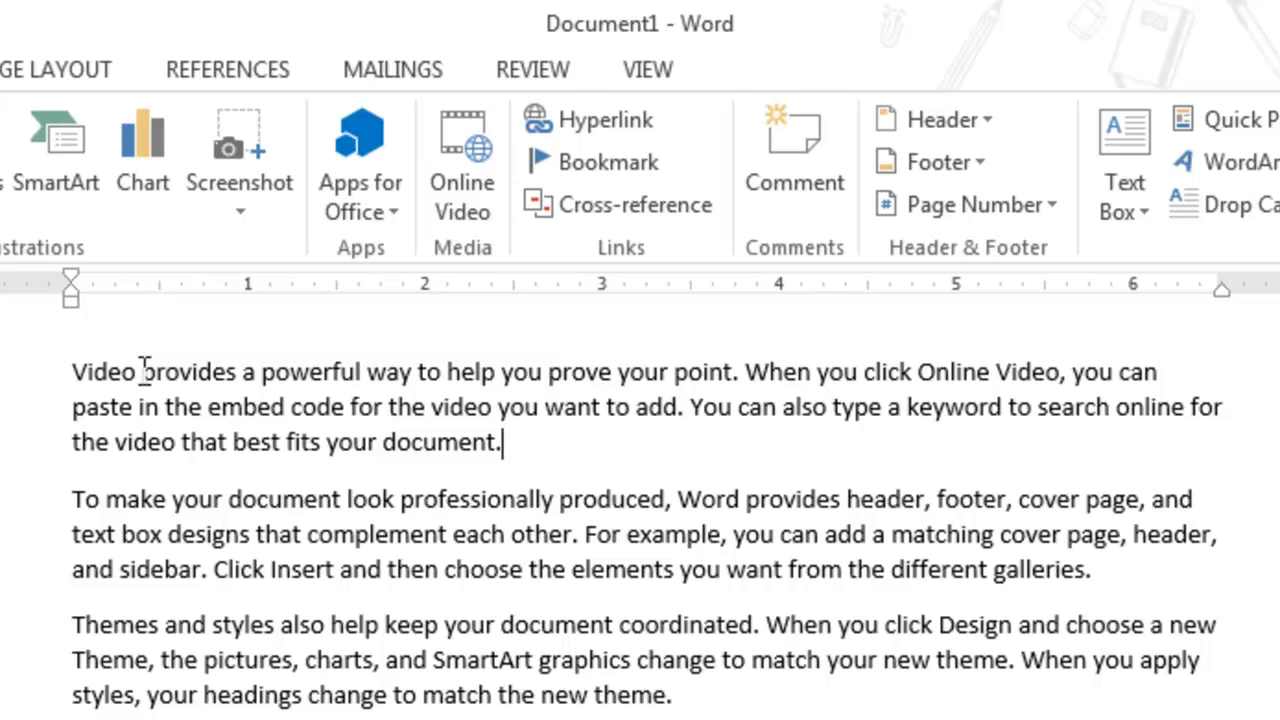
{"action": "left_click_drag", "start_coordinate": [142, 372], "coordinate": [235, 373]}
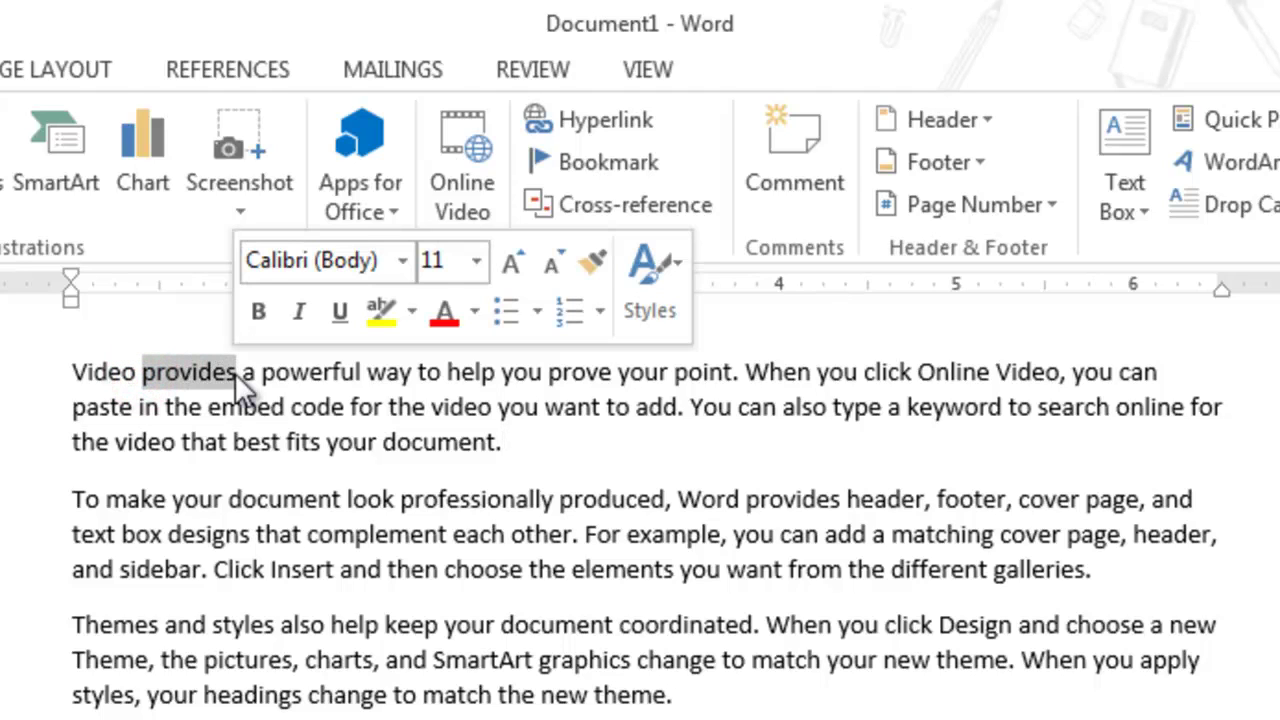
Step: Add a comment on 'provides' reading 'Explain' and 'Text' on two lines
{"action": "left_click", "coordinate": [812, 147]}
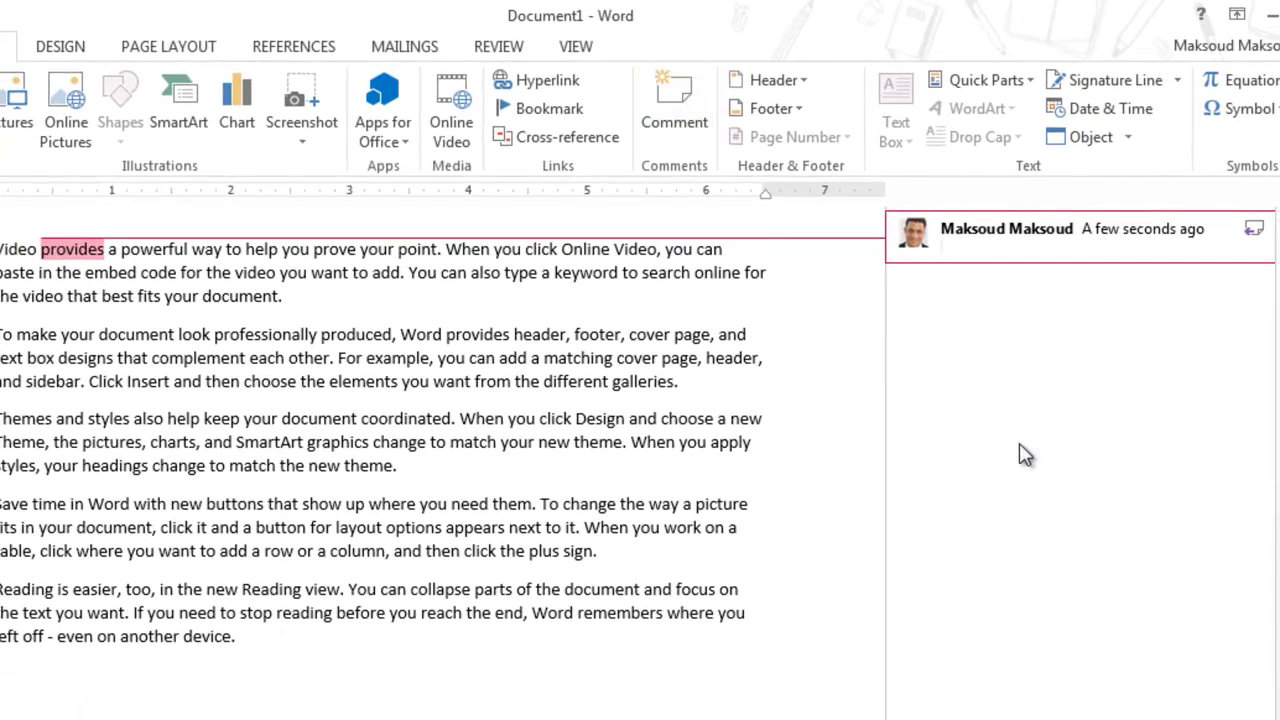
{"action": "type", "text": "Explain"}
{"action": "key", "text": "Return"}
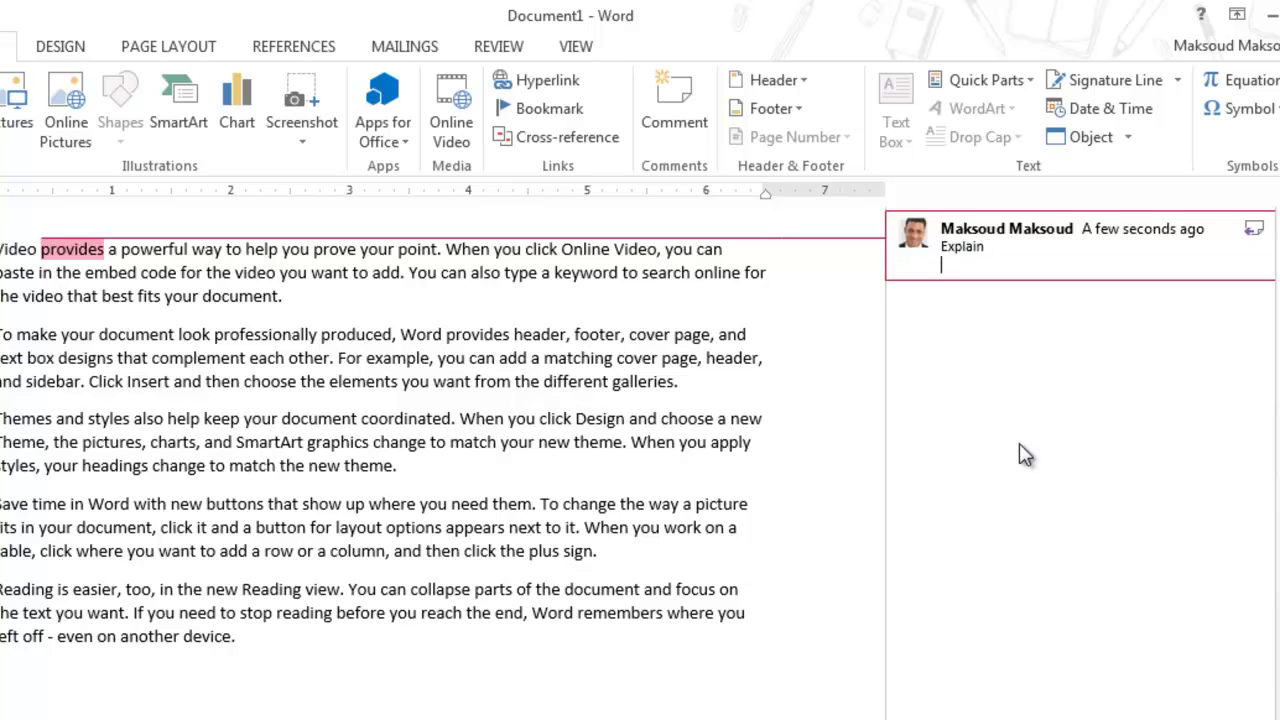
{"action": "type", "text": "Text..."}
{"action": "left_click", "coordinate": [647, 421]}
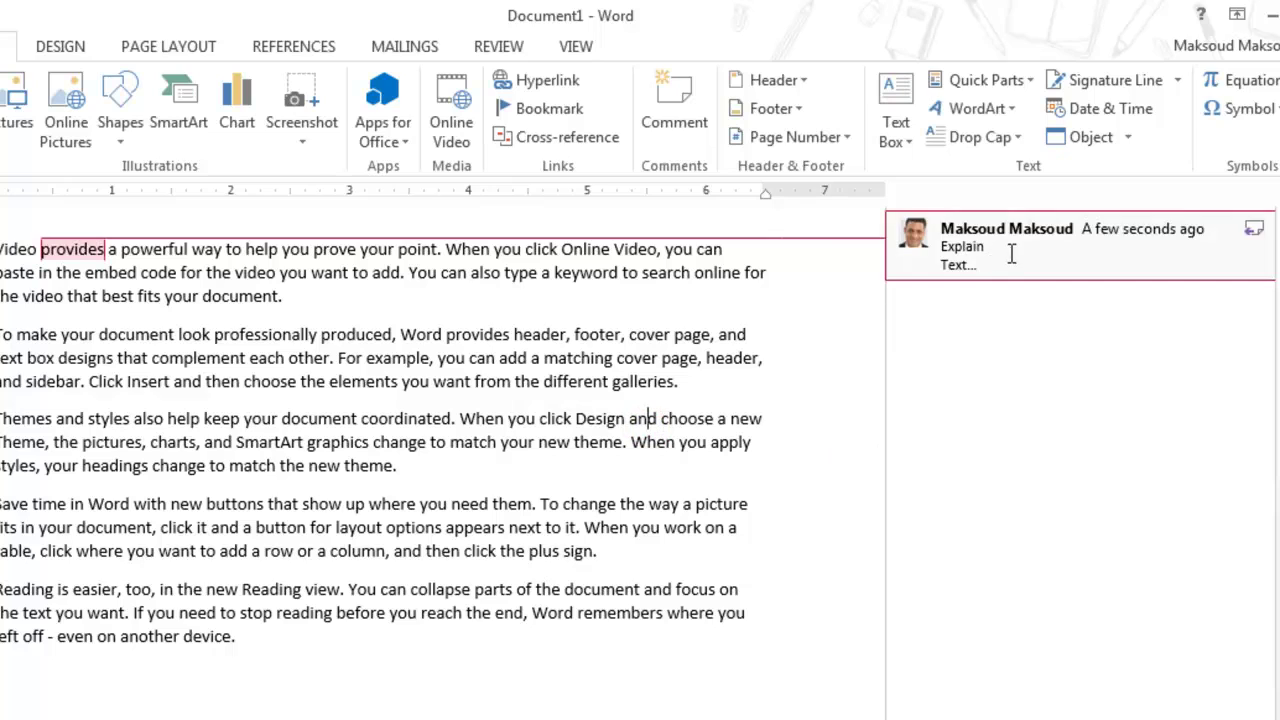
Step: Add an empty reply beneath the comment, then paste into the document with Ctrl+V
{"action": "left_click", "coordinate": [590, 335]}
{"action": "left_click", "coordinate": [48, 248]}
{"action": "left_click", "coordinate": [1253, 229]}
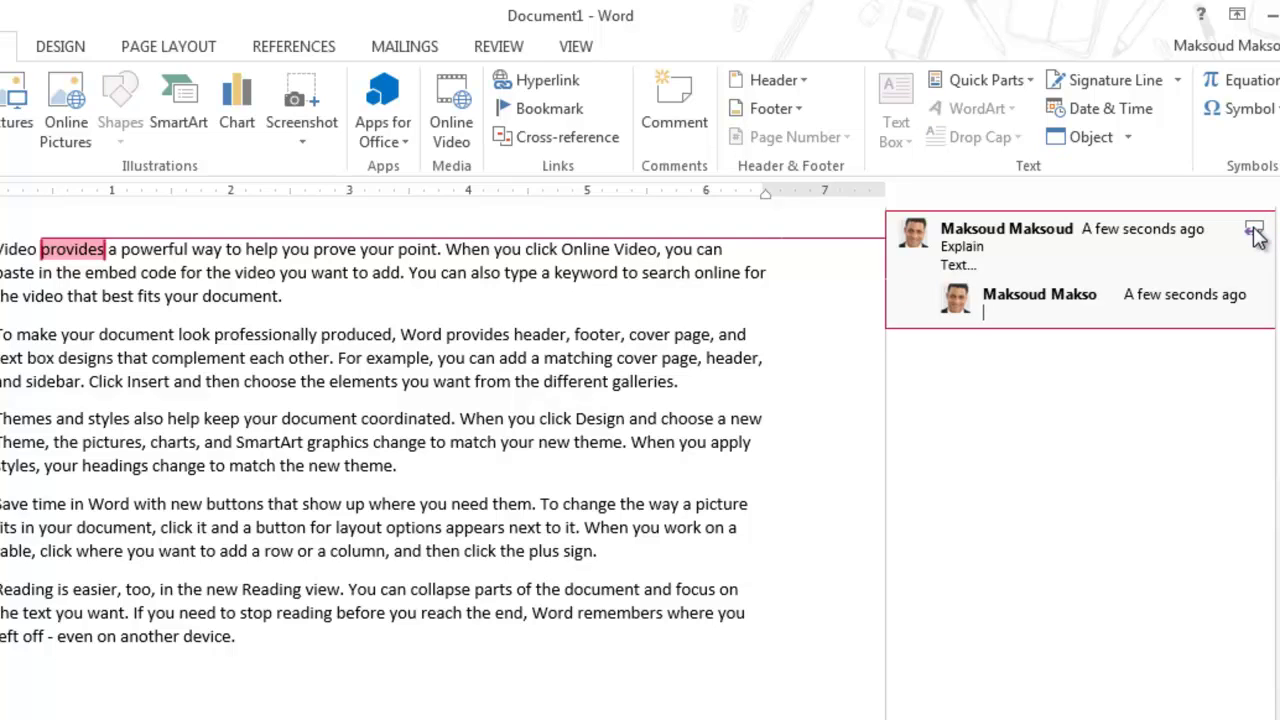
{"action": "left_click", "coordinate": [766, 294]}
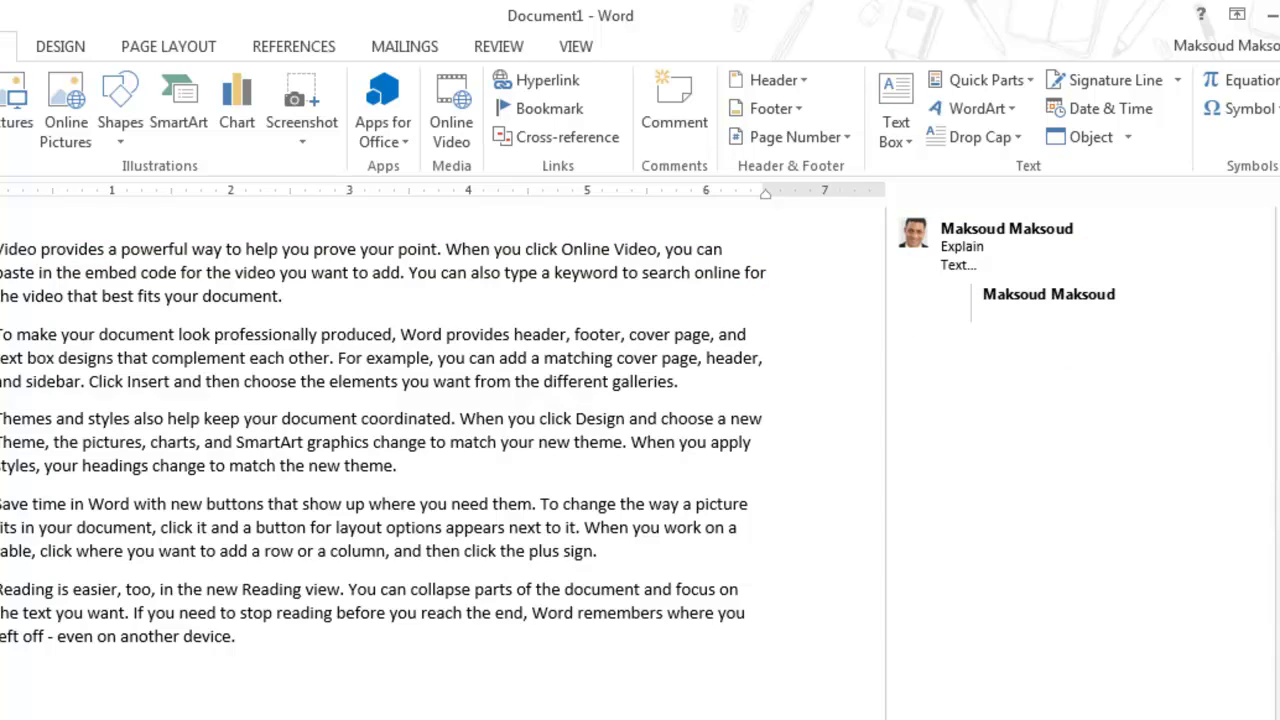
{"action": "key", "text": "ctrl+v"}
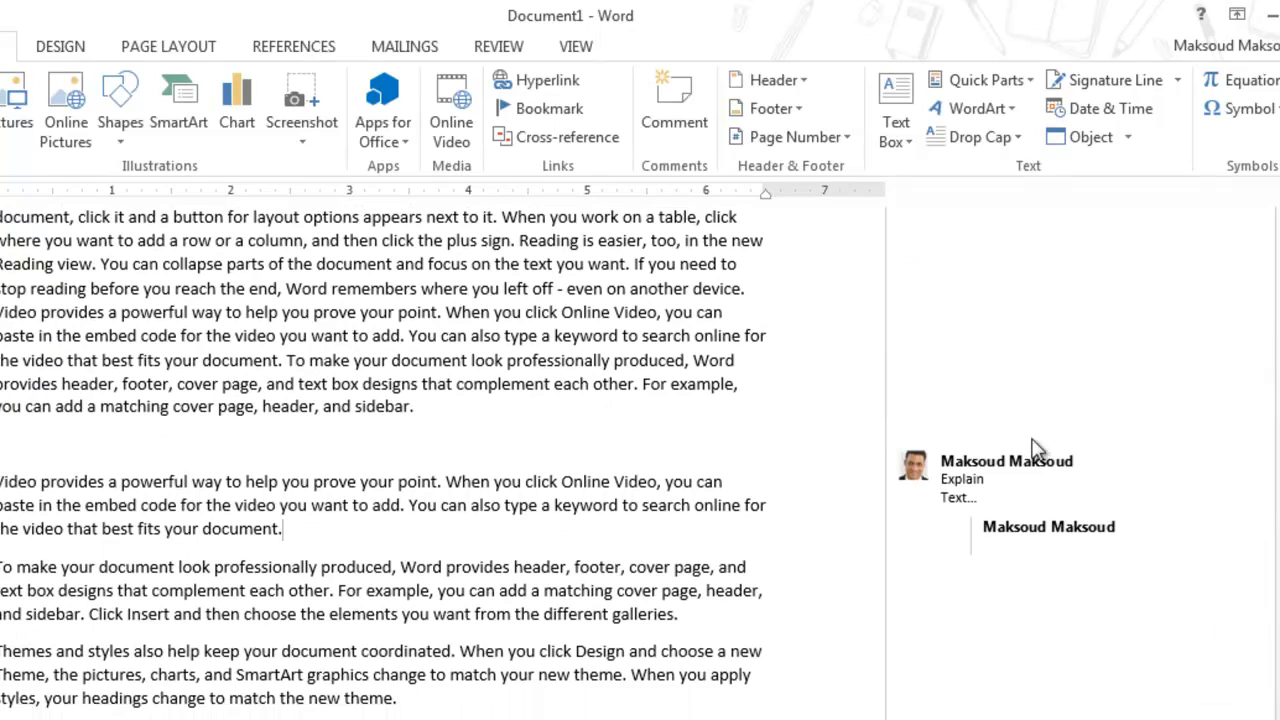
Step: Return from the Review commands to Insert and follow the 'Go below' link to its bookmark
{"action": "left_click", "coordinate": [497, 50]}
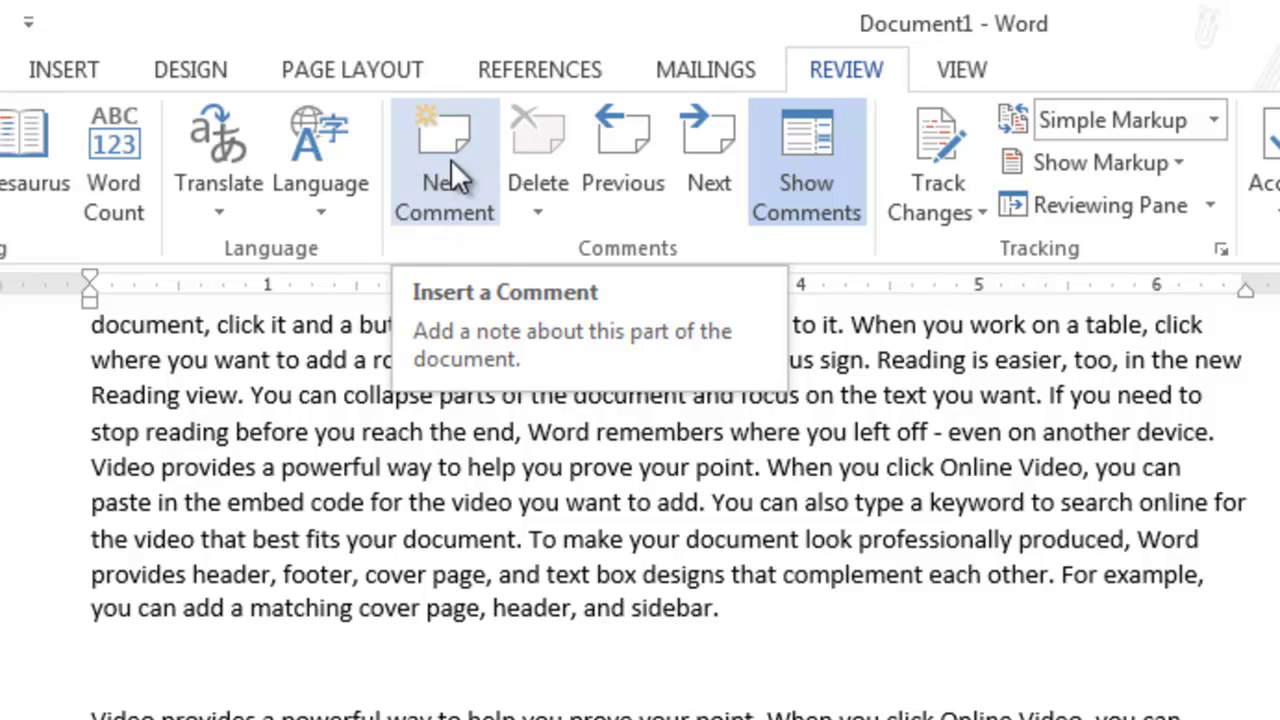
{"action": "left_click", "coordinate": [82, 72]}
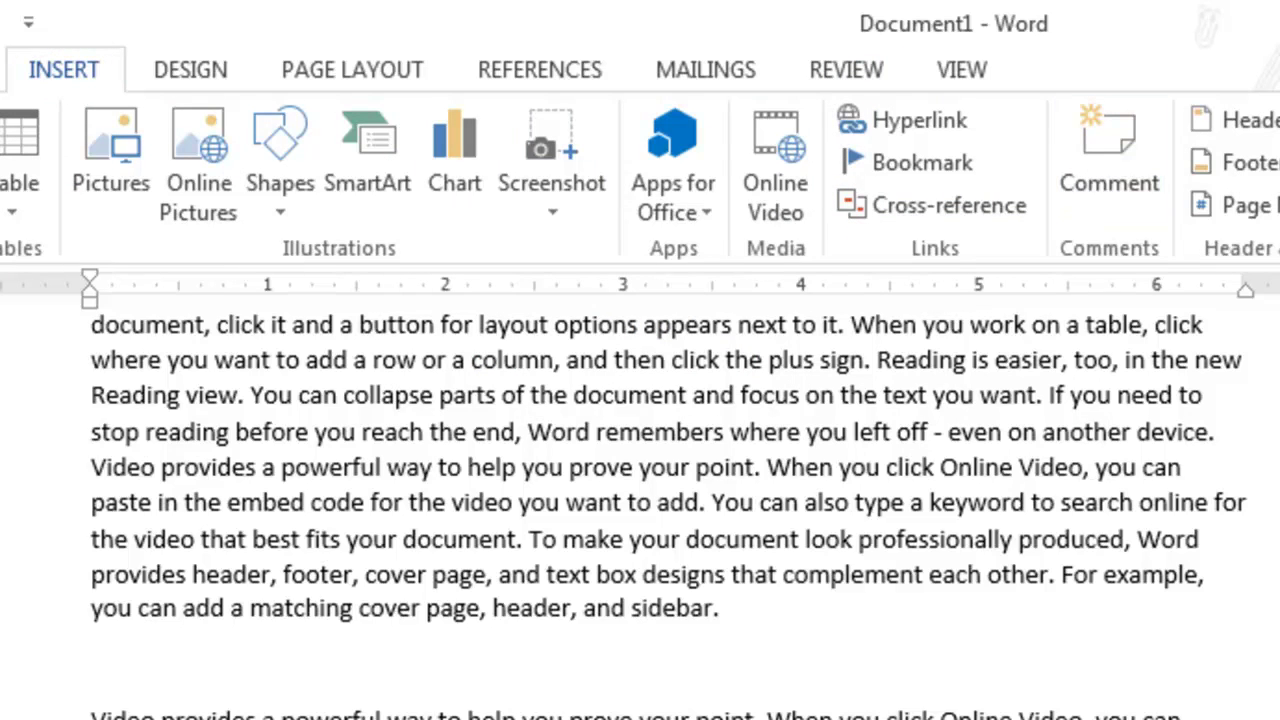
{"action": "scroll", "coordinate": [669, 514], "scroll_direction": "up", "scroll_amount": 10}
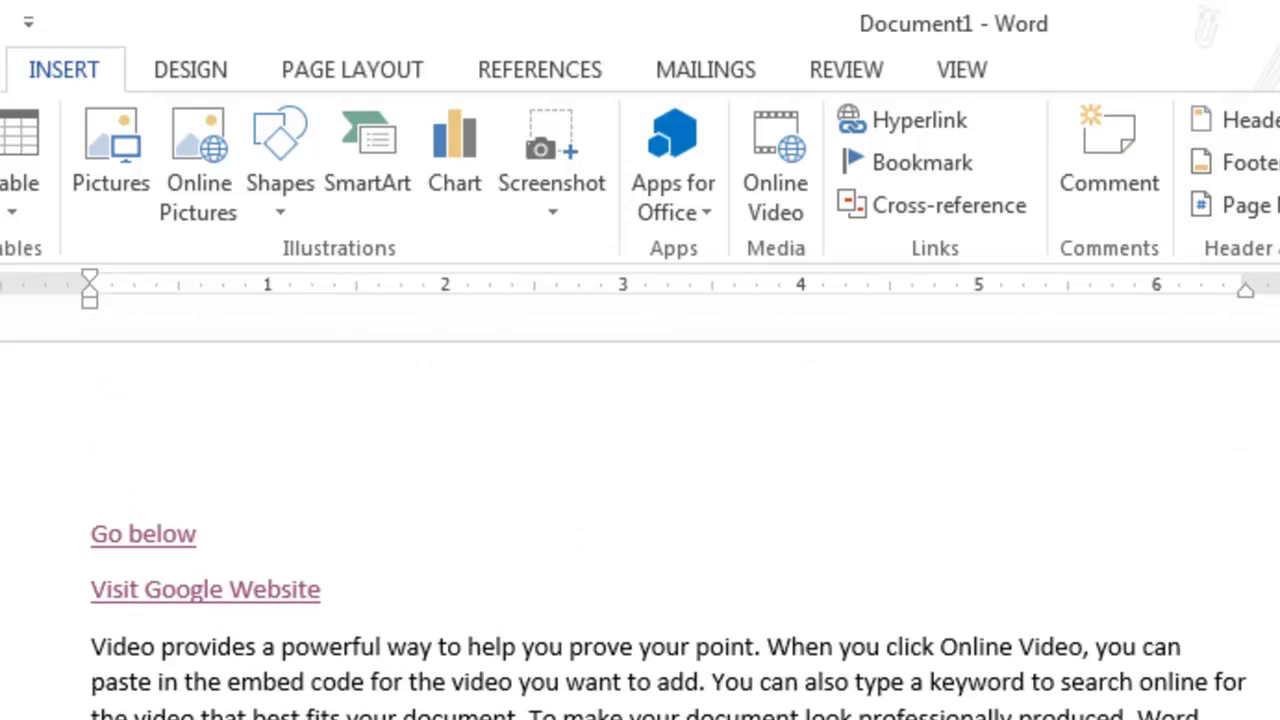
{"action": "left_click", "coordinate": [143, 534], "text": "ctrl"}
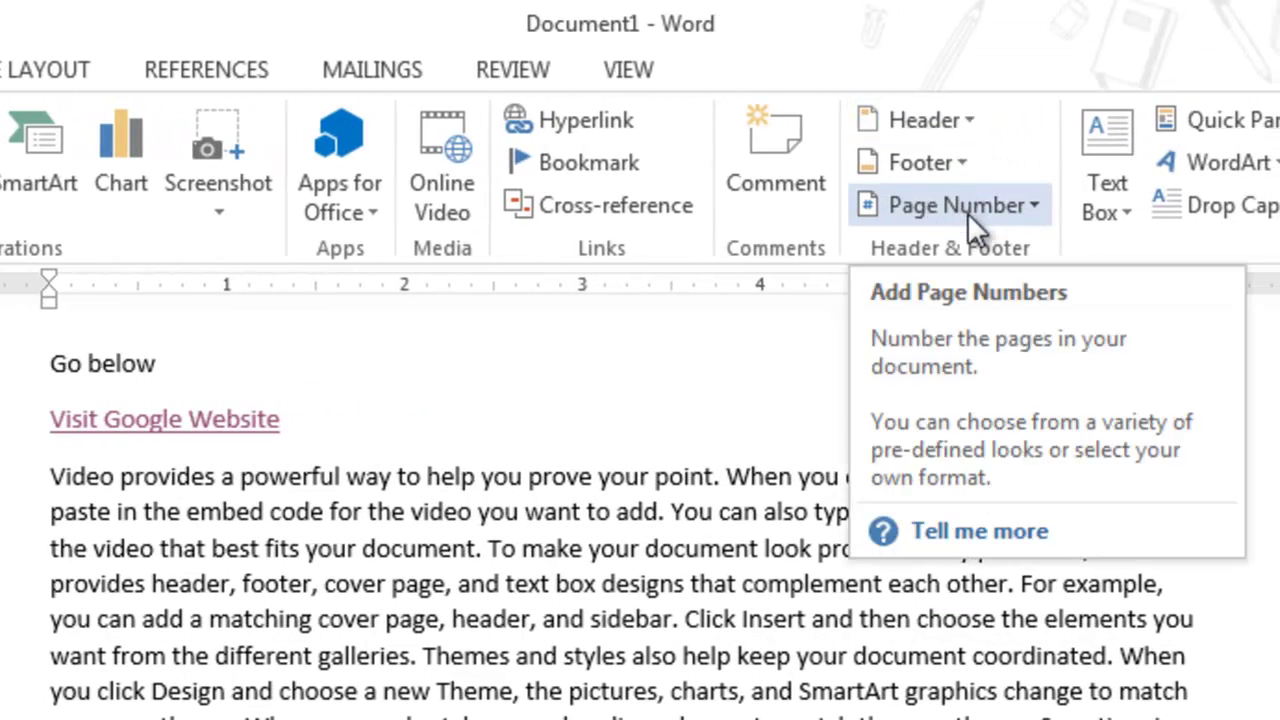
{"action": "scroll", "coordinate": [640, 530], "scroll_direction": "up", "scroll_amount": 3}
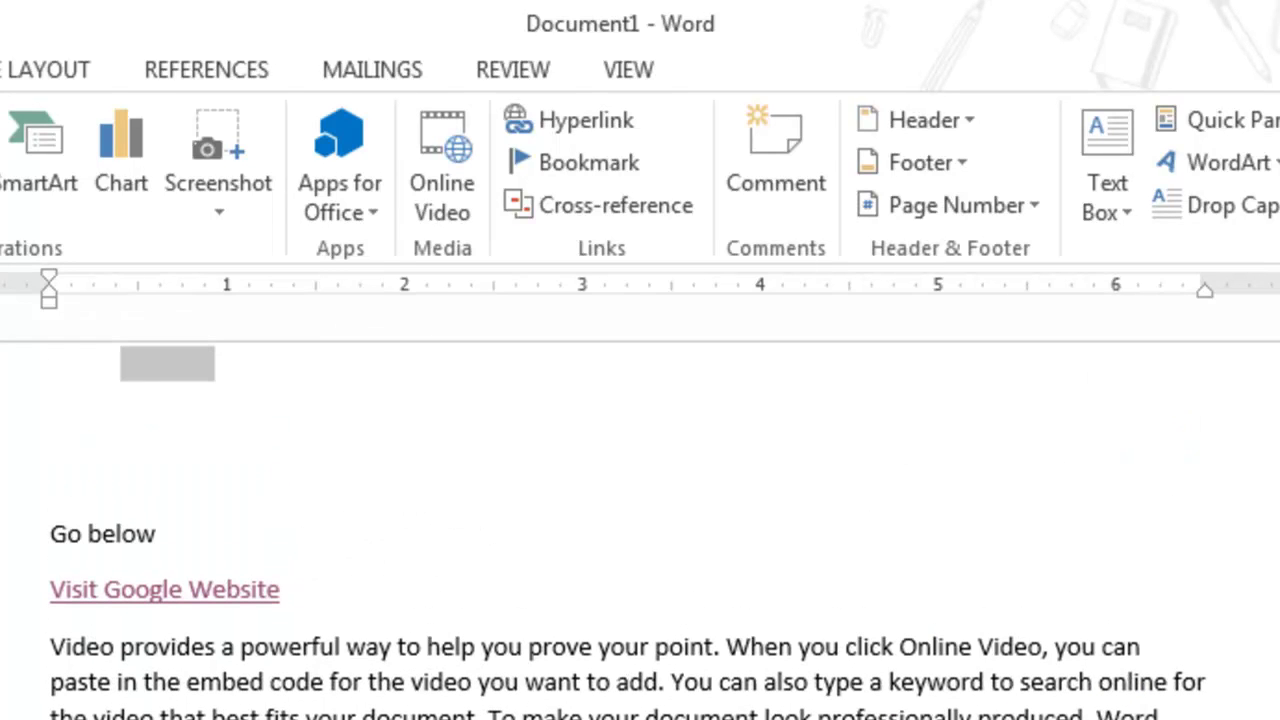
{"action": "left_click", "coordinate": [943, 432]}
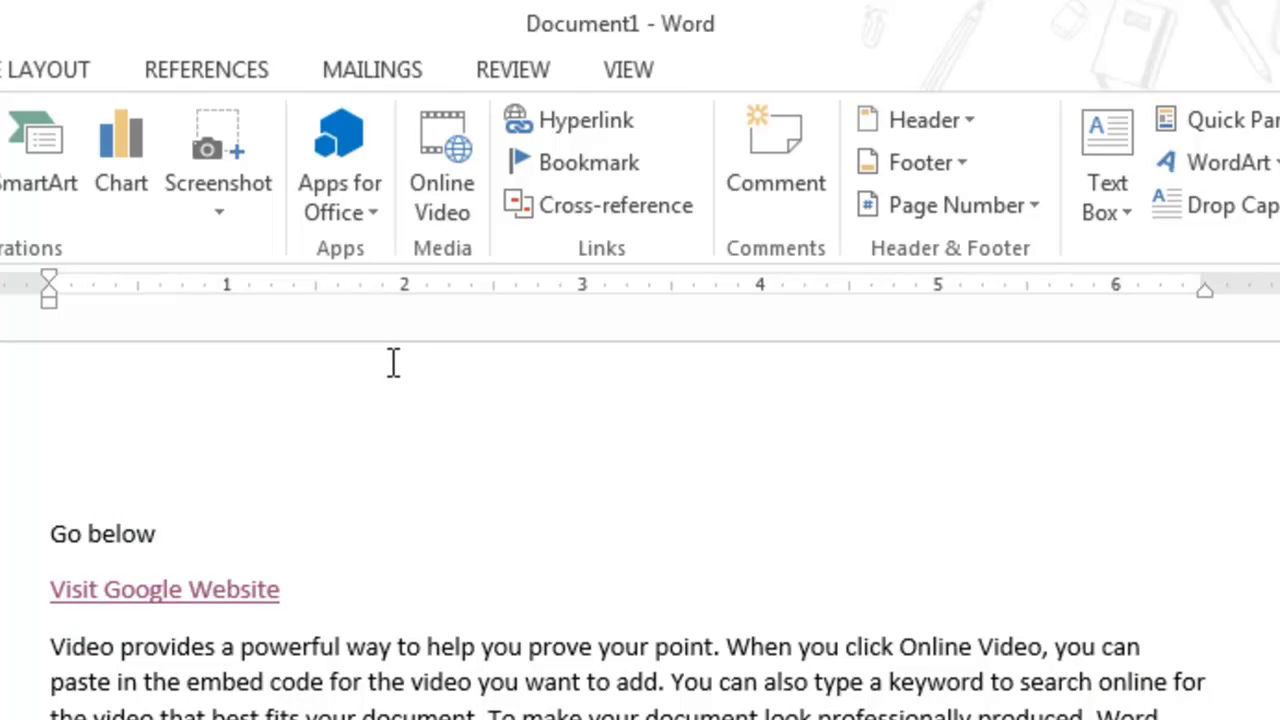
{"action": "double_click", "coordinate": [413, 420]}
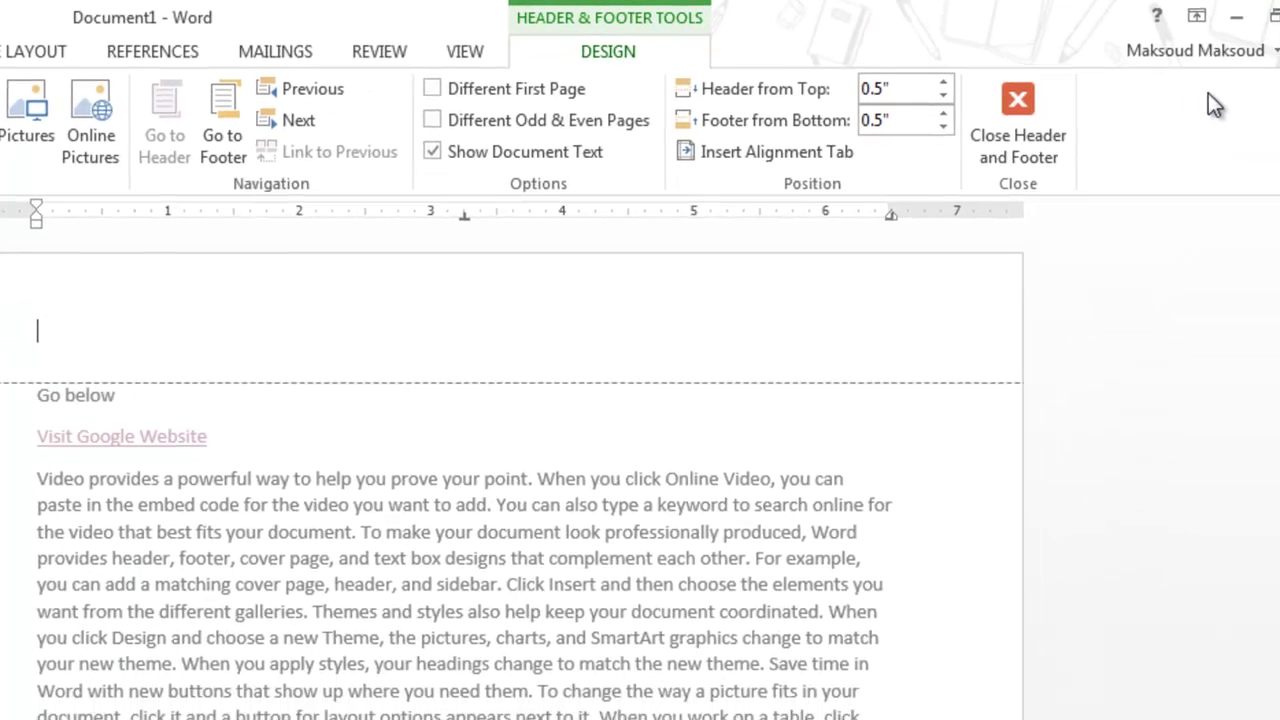
{"action": "double_click", "coordinate": [565, 583]}
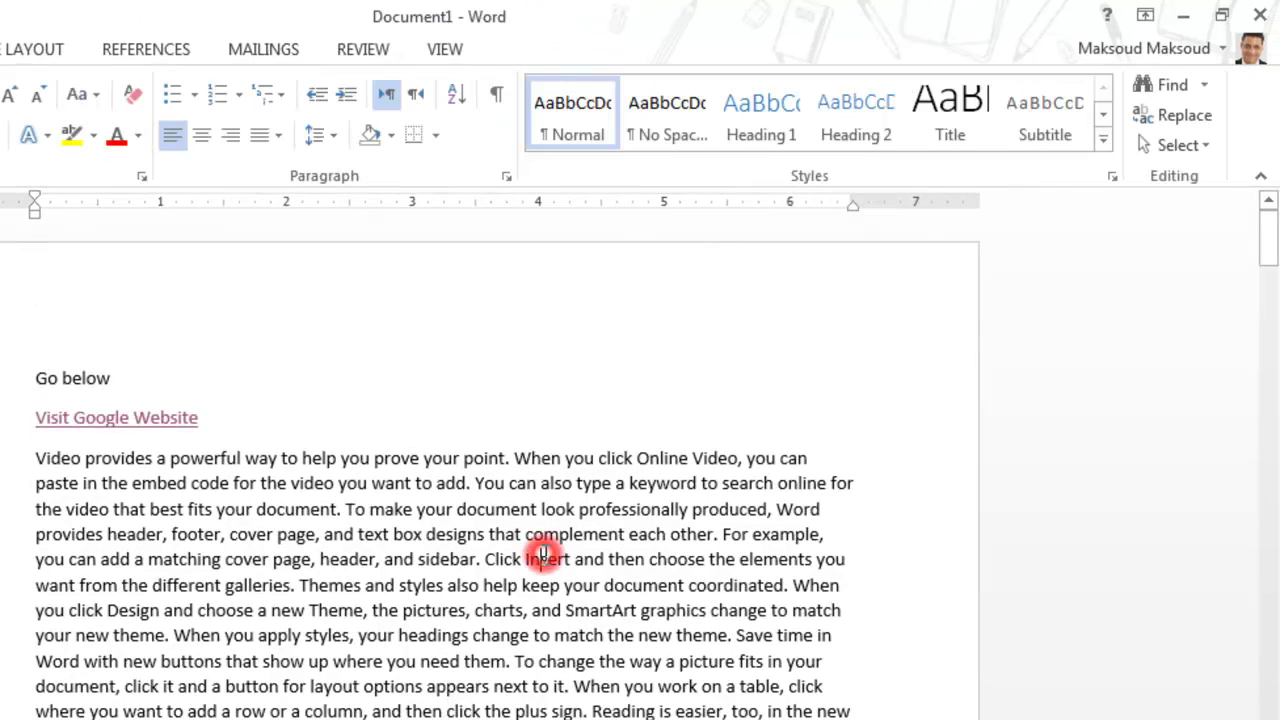
{"action": "double_click", "coordinate": [489, 288]}
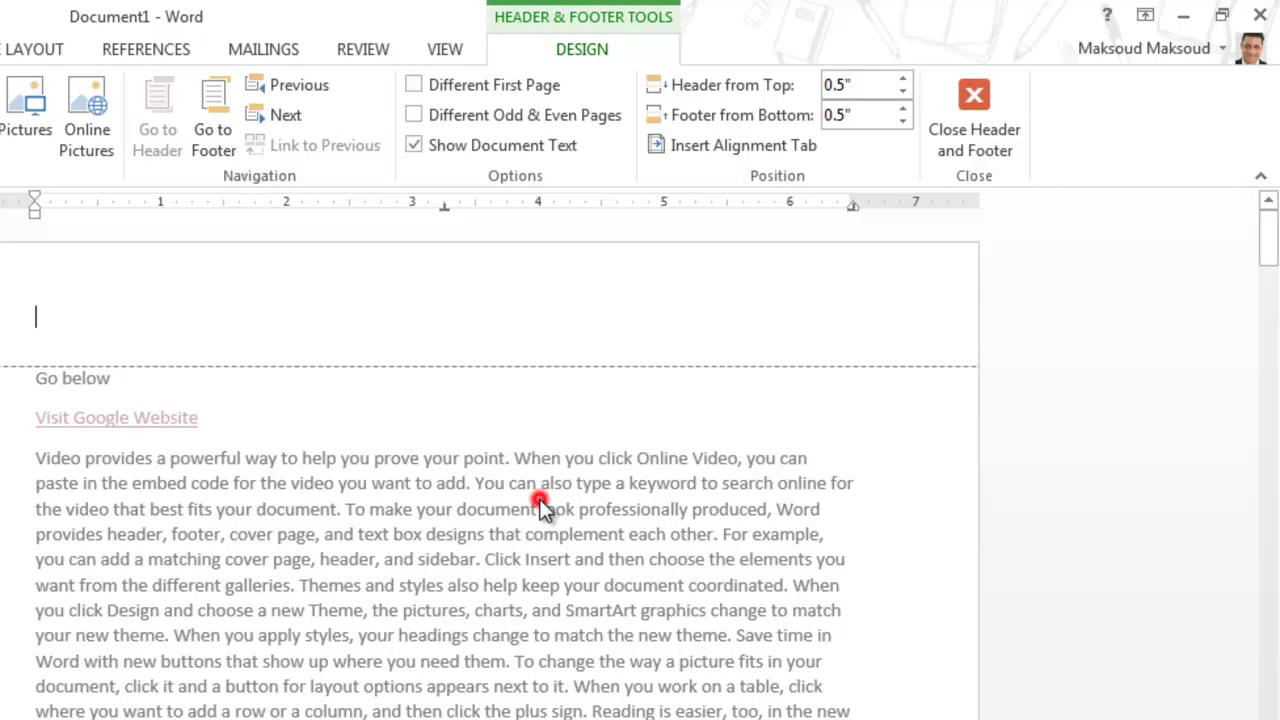
{"action": "double_click", "coordinate": [540, 508]}
{"action": "left_click_drag", "start_coordinate": [1268, 240], "coordinate": [1268, 473]}
{"action": "double_click", "coordinate": [641, 364]}
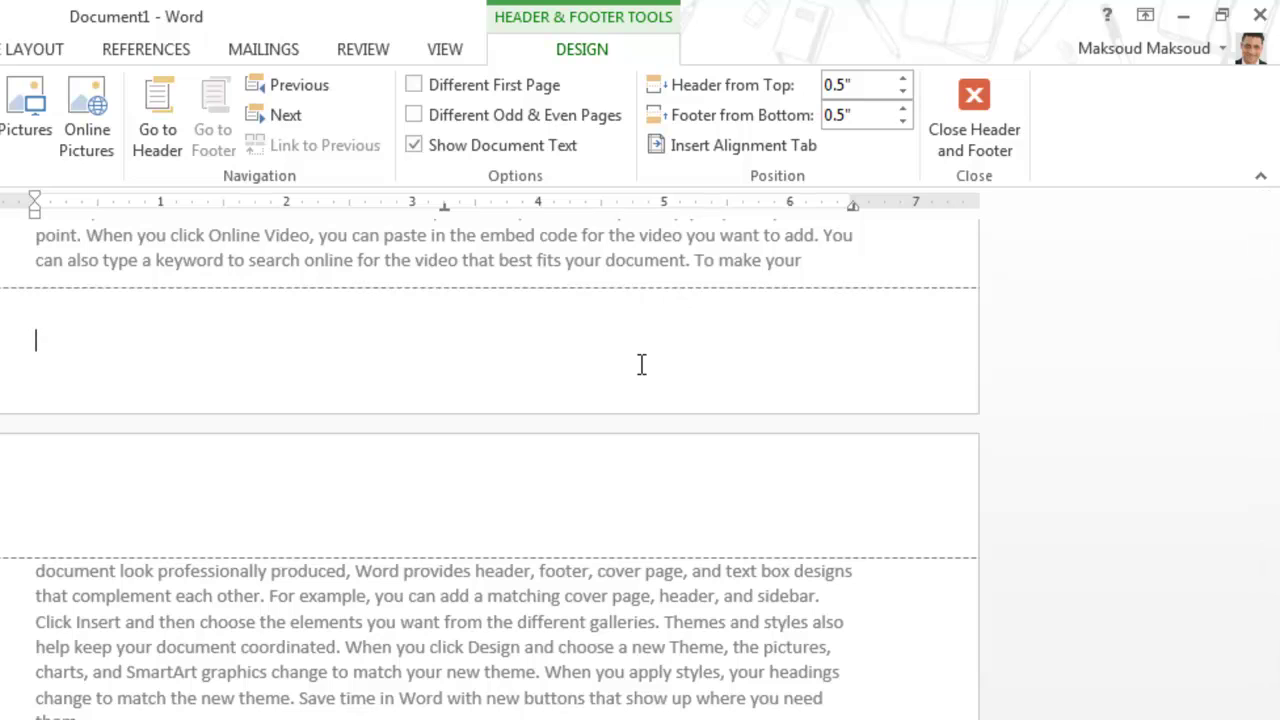
{"action": "left_click", "coordinate": [975, 103]}
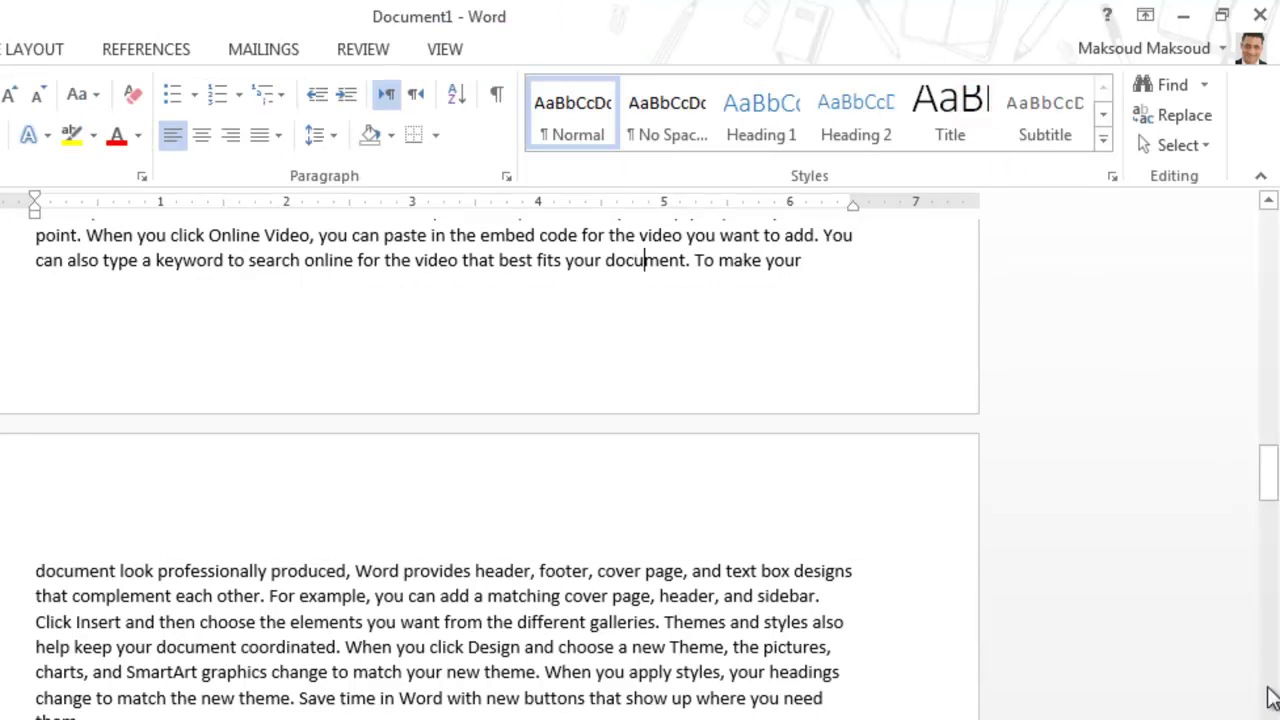
{"action": "left_click_drag", "start_coordinate": [1271, 485], "coordinate": [1263, 203]}
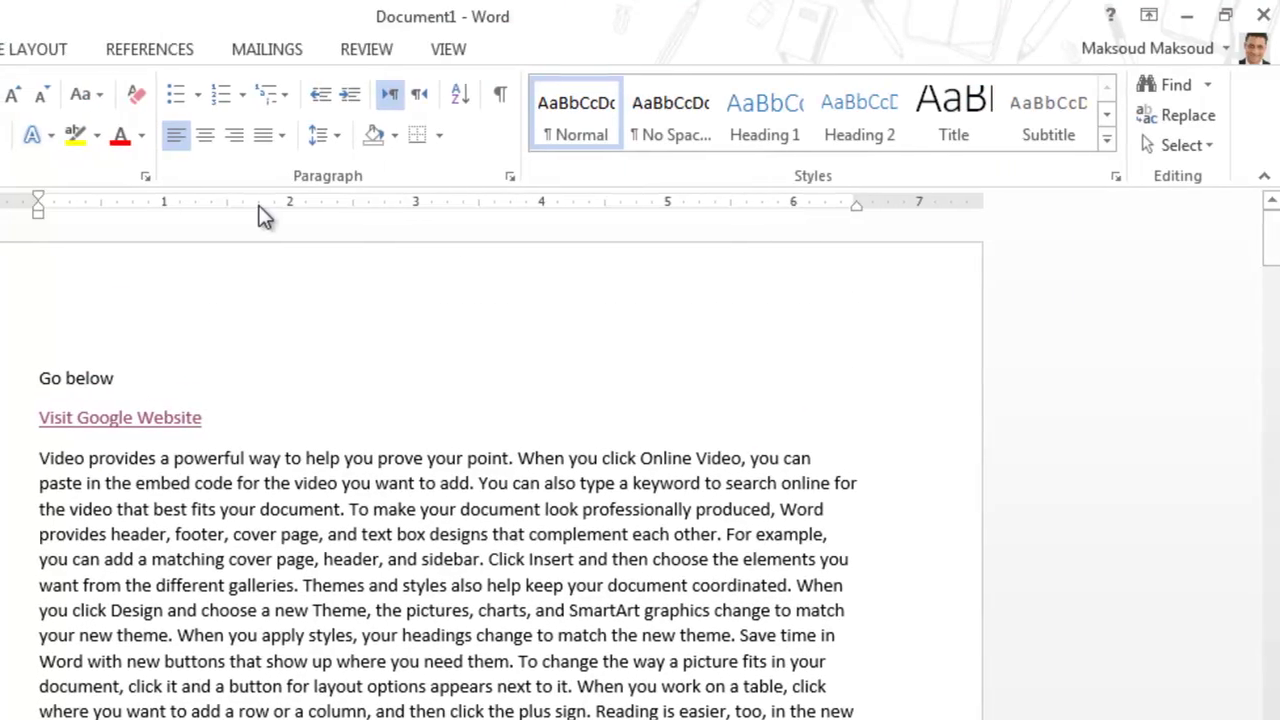
Step: Add the Facet header design to the pages and return to the body
{"action": "left_click", "coordinate": [206, 52]}
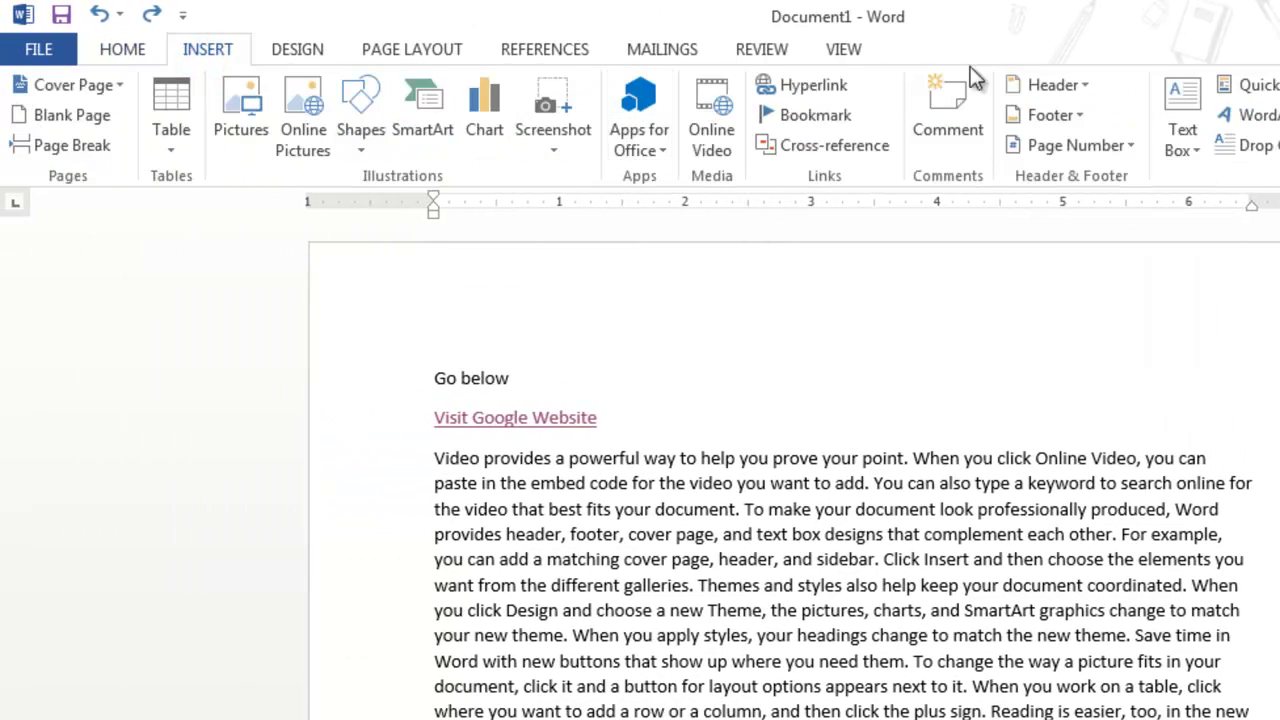
{"action": "left_click", "coordinate": [1033, 85]}
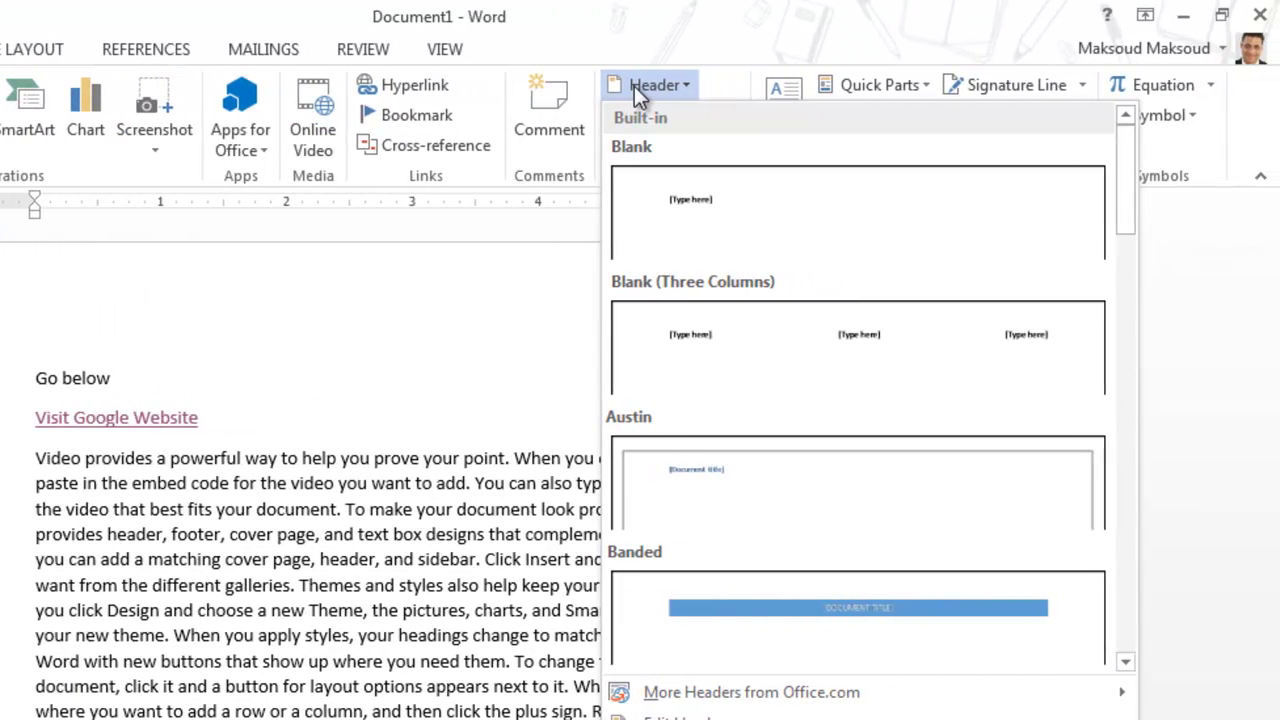
{"action": "left_click_drag", "start_coordinate": [1122, 151], "coordinate": [1094, 201]}
{"action": "left_click", "coordinate": [1094, 201]}
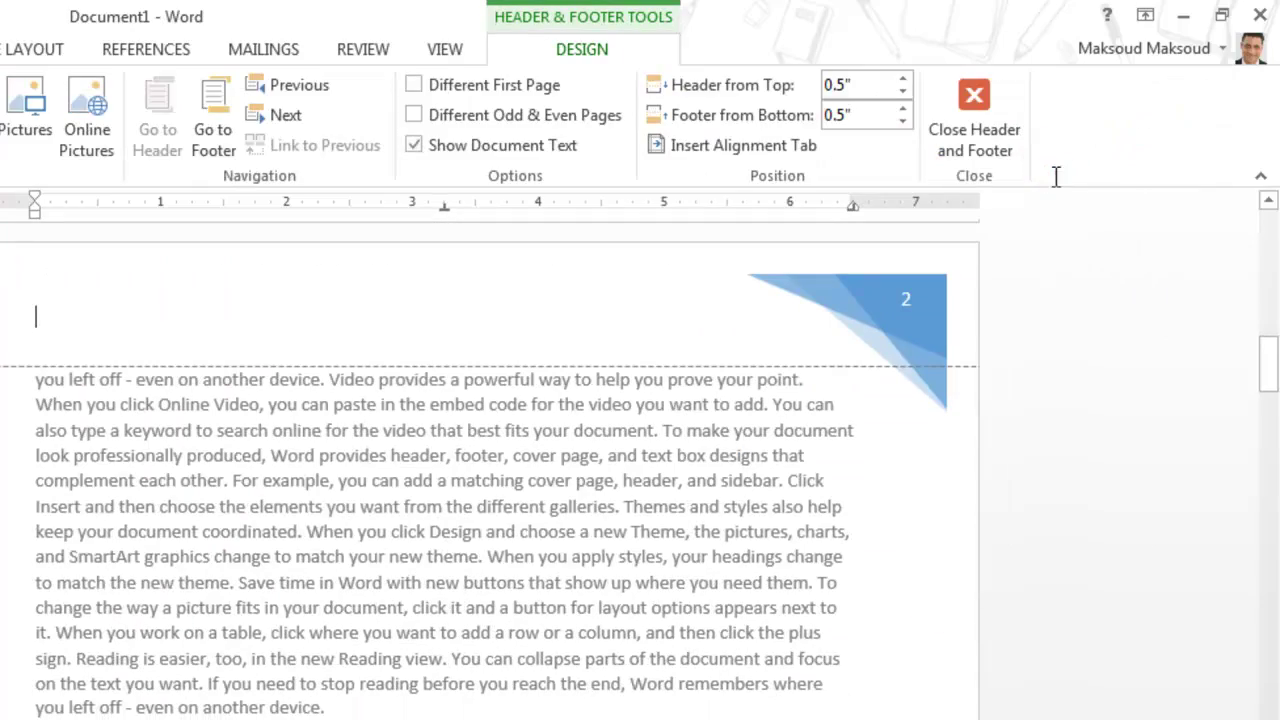
{"action": "double_click", "coordinate": [686, 477]}
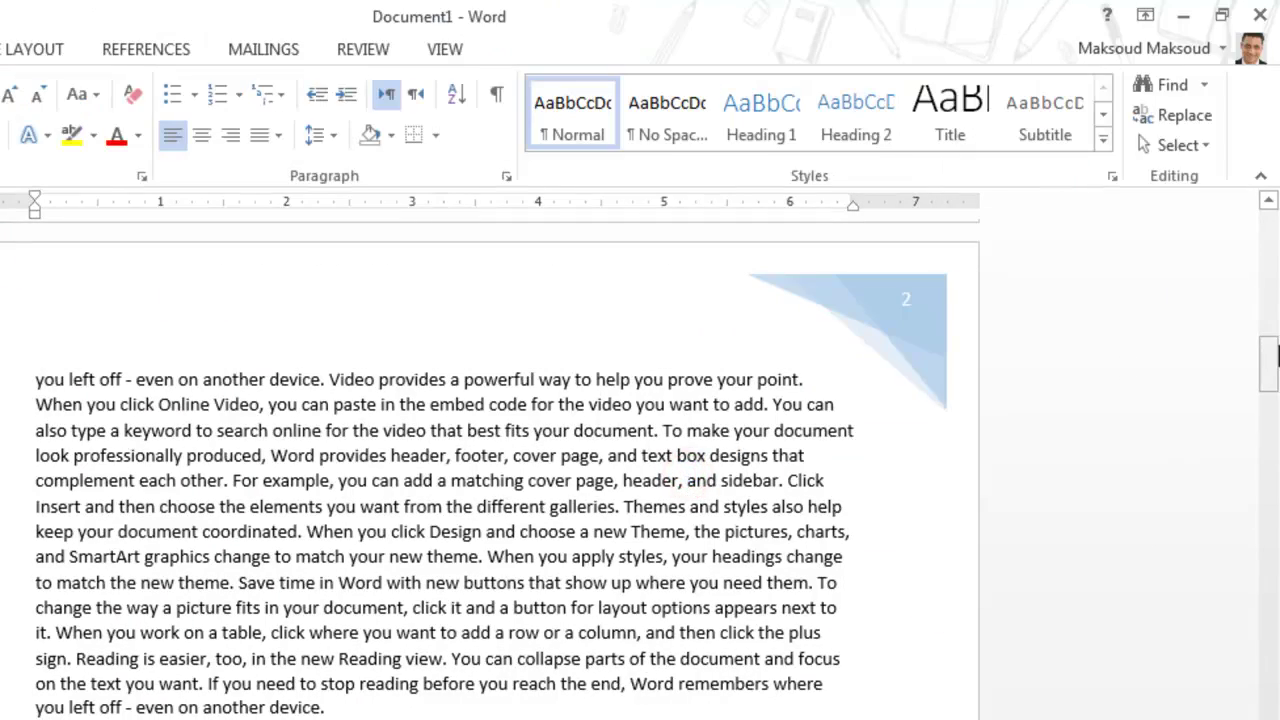
{"action": "left_click_drag", "start_coordinate": [1275, 360], "coordinate": [1268, 215]}
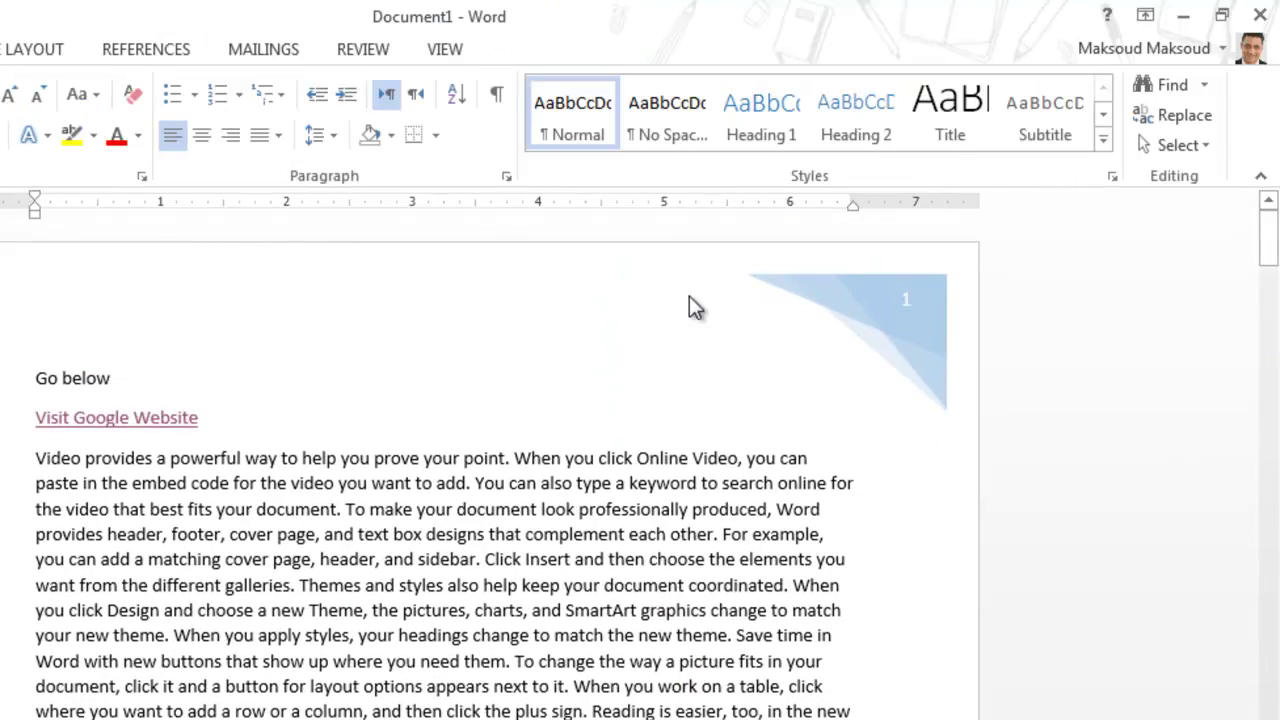
Step: Type 'Title' in the page 1 header and close header editing
{"action": "double_click", "coordinate": [523, 286]}
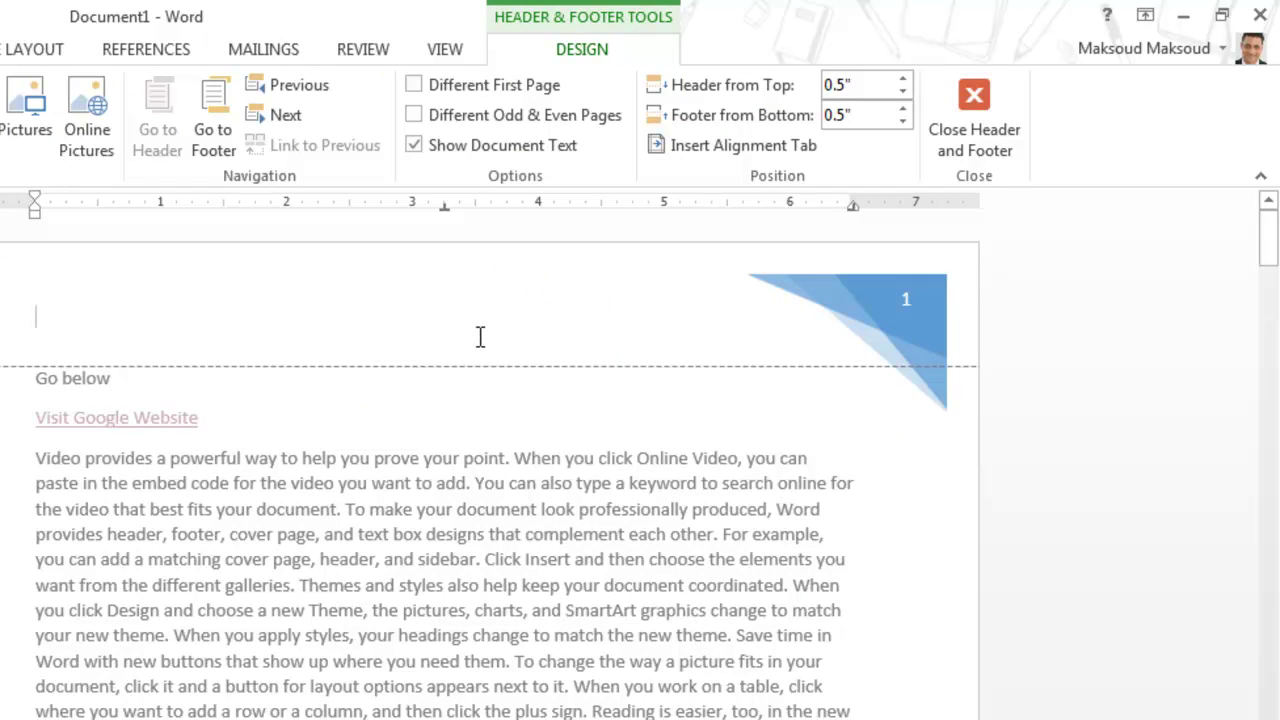
{"action": "type", "text": "Title"}
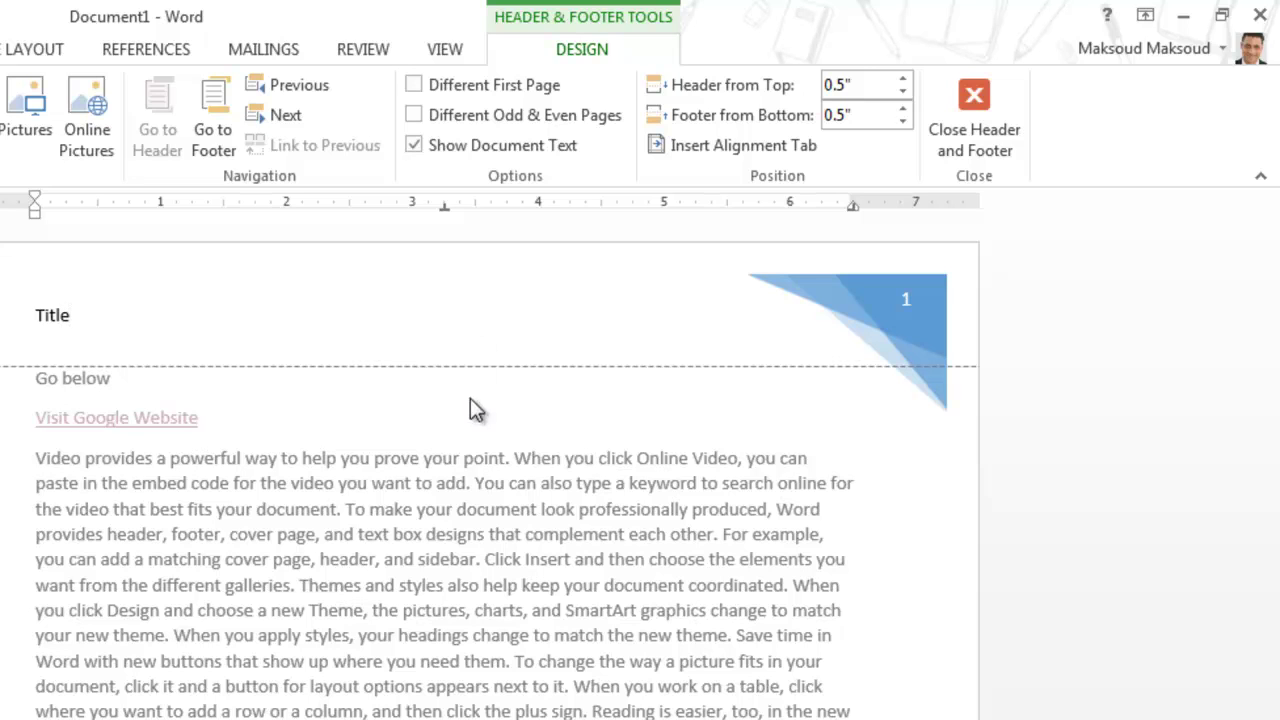
{"action": "left_click", "coordinate": [461, 452]}
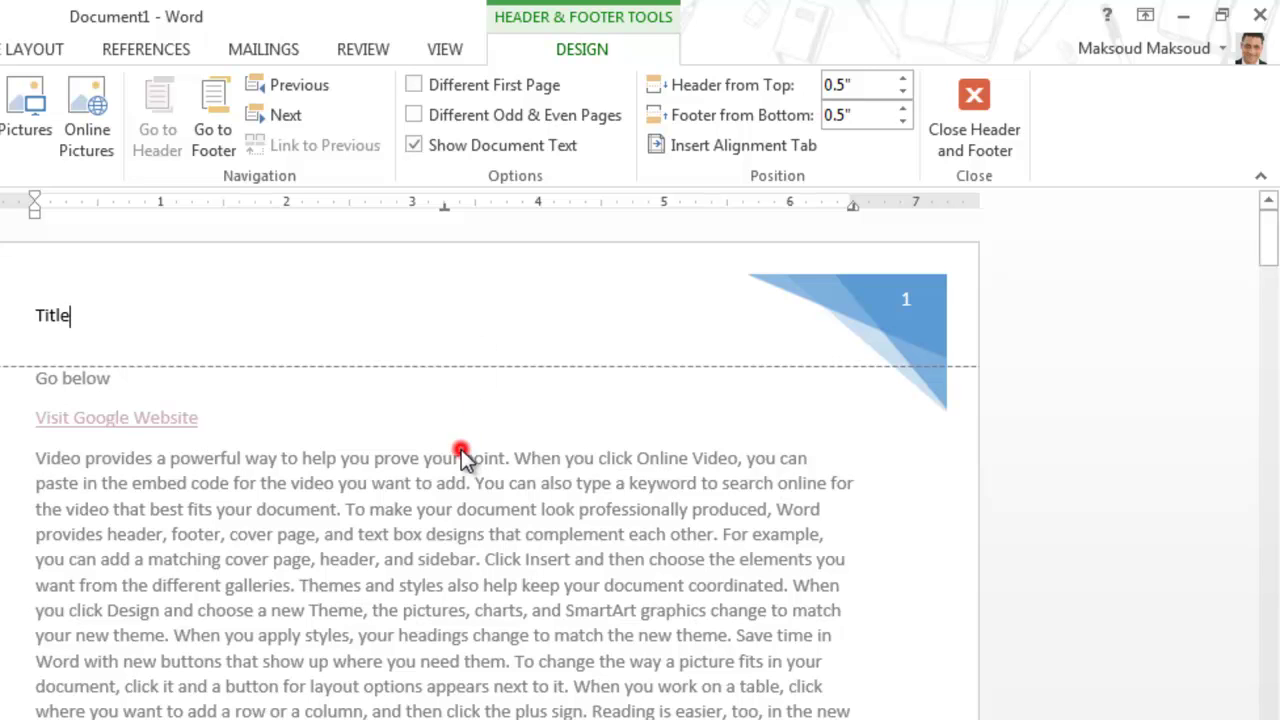
{"action": "double_click", "coordinate": [454, 448]}
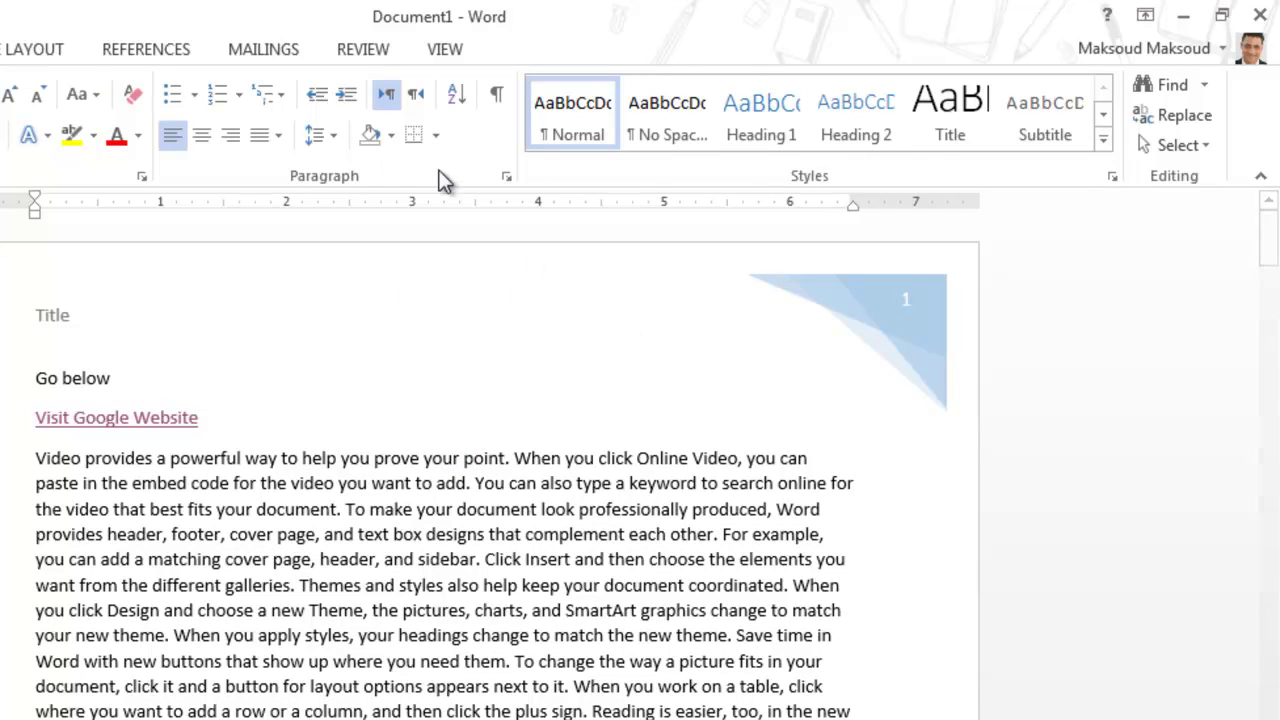
Step: Insert the Blank (Three Columns) footer and delete its placeholder text
{"action": "left_click", "coordinate": [2, 49]}
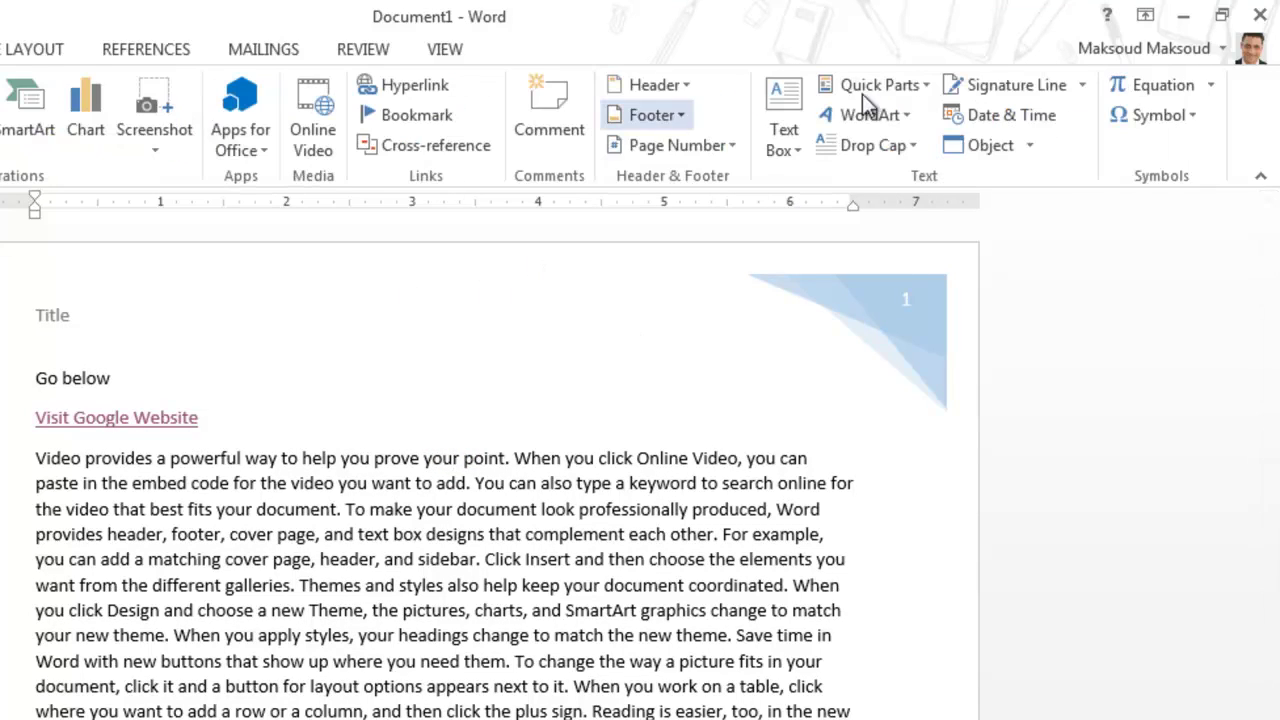
{"action": "left_click", "coordinate": [686, 114]}
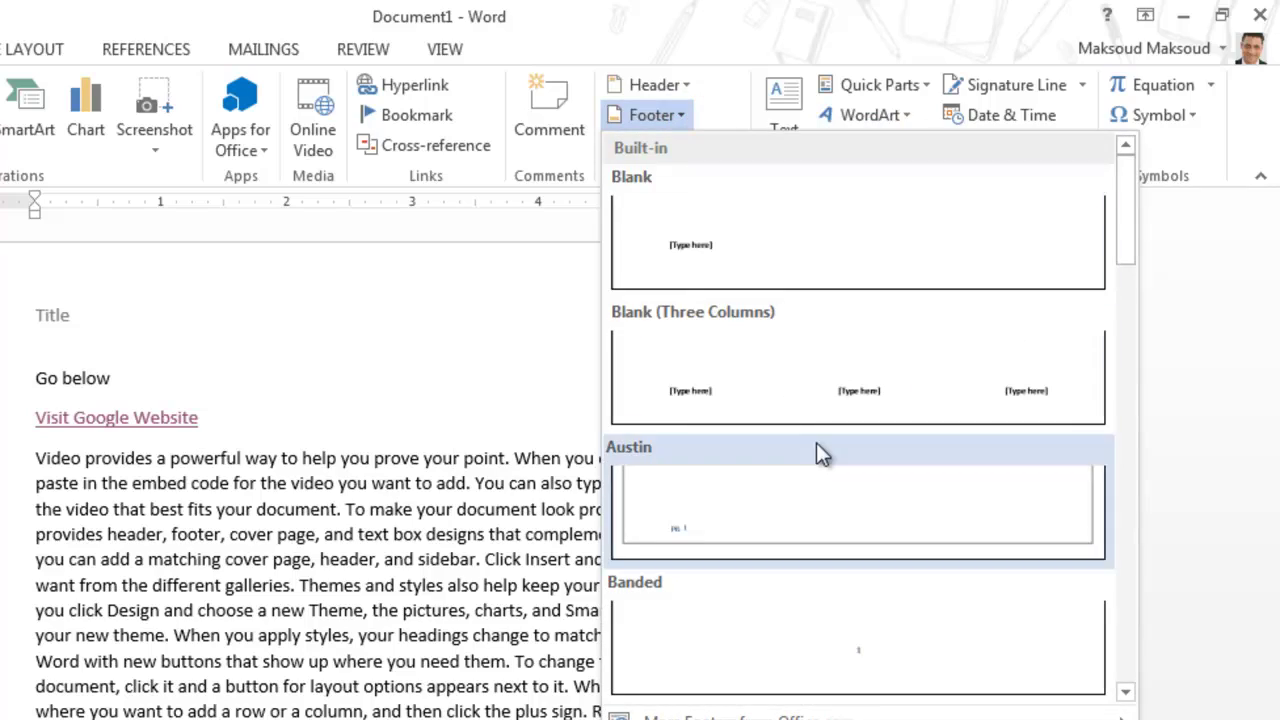
{"action": "left_click", "coordinate": [823, 392]}
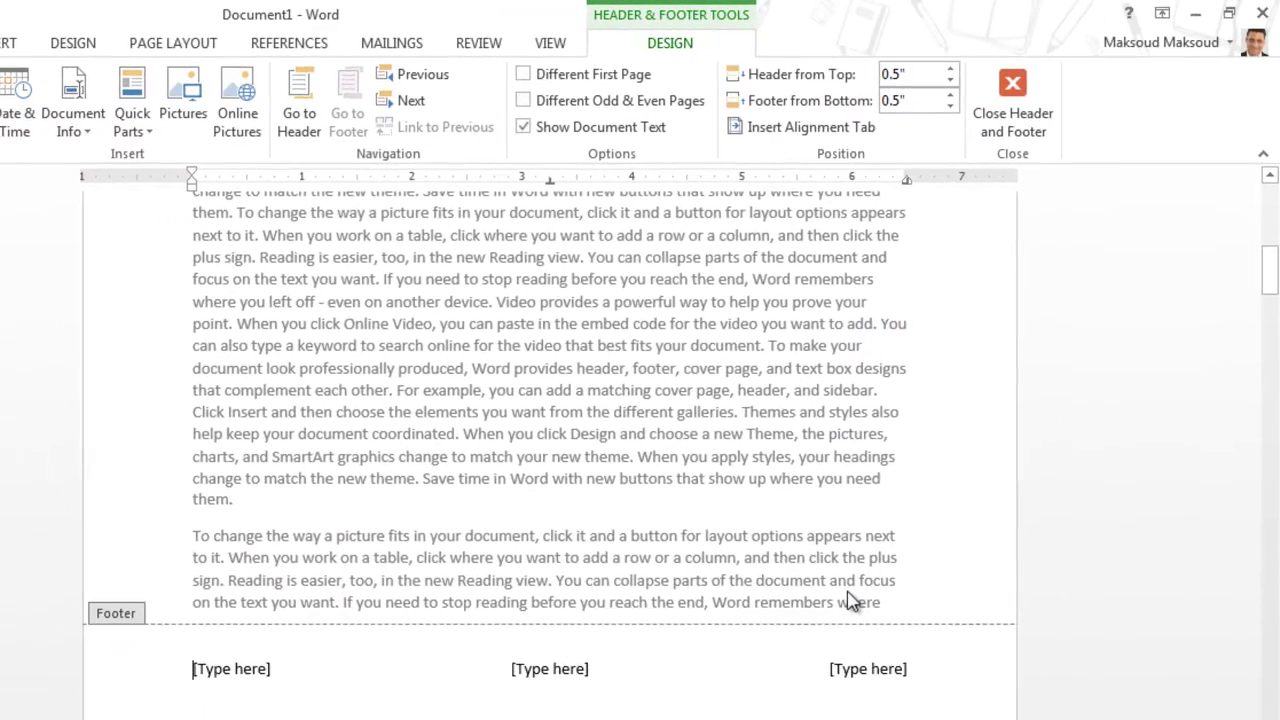
{"action": "left_click", "coordinate": [524, 669]}
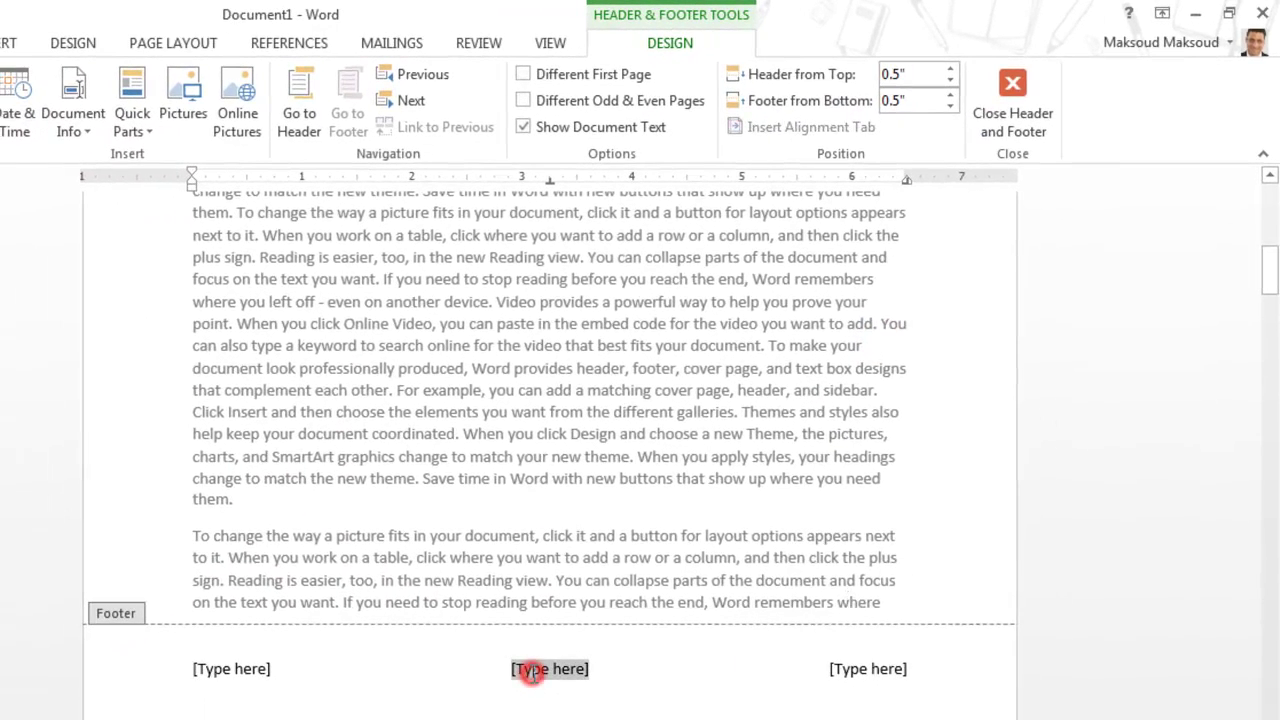
{"action": "left_click", "coordinate": [232, 670]}
{"action": "left_click", "coordinate": [512, 672]}
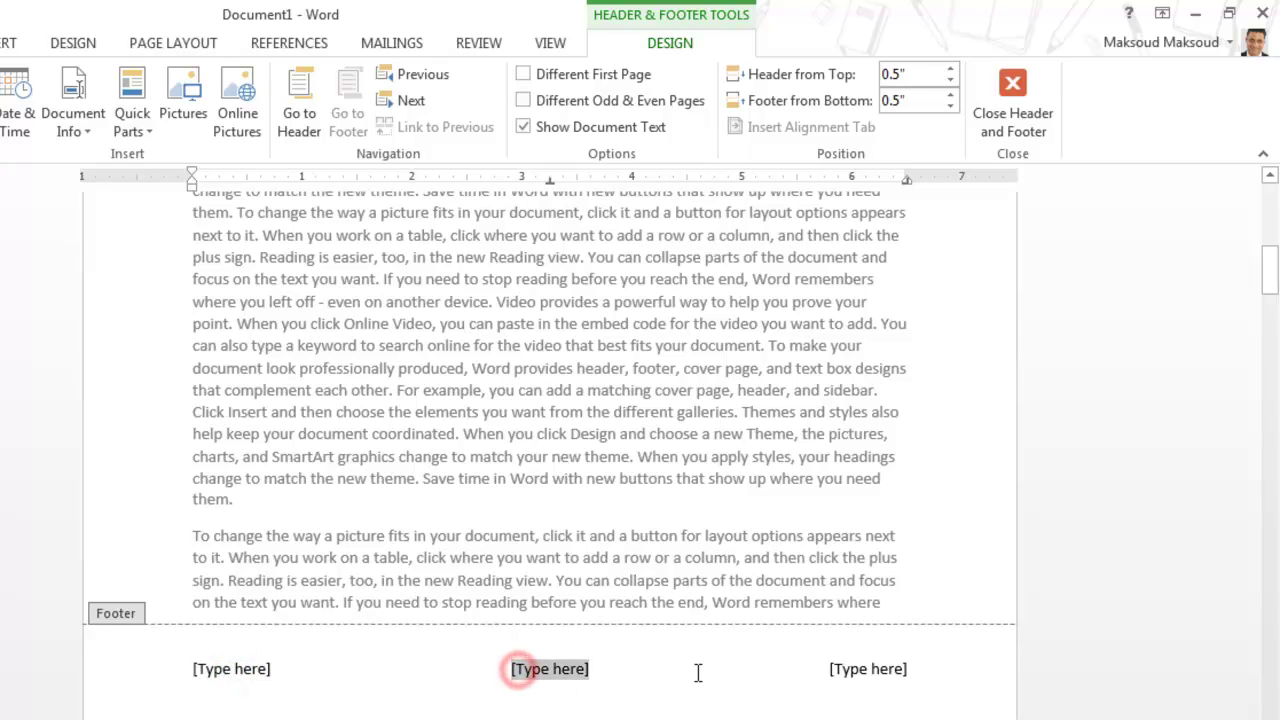
{"action": "left_click", "coordinate": [845, 670]}
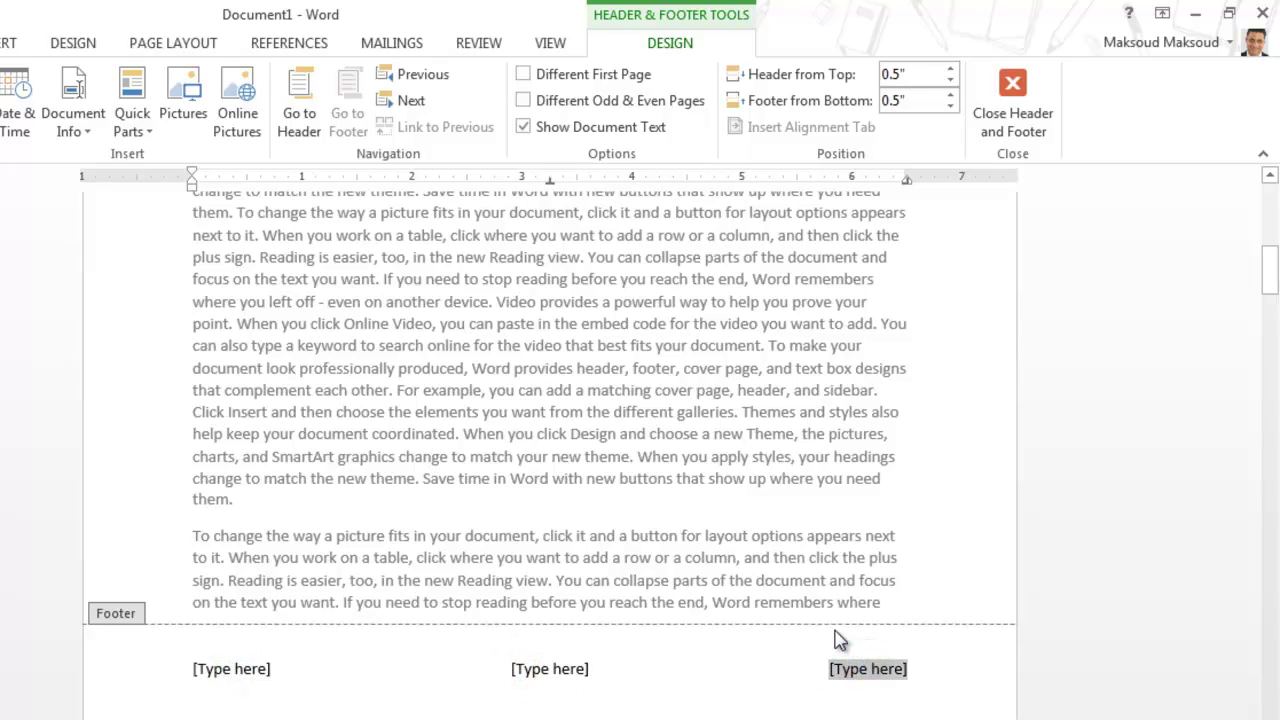
{"action": "key", "text": "ctrl+a"}
{"action": "key", "text": "Delete"}
{"action": "double_click", "coordinate": [720, 482]}
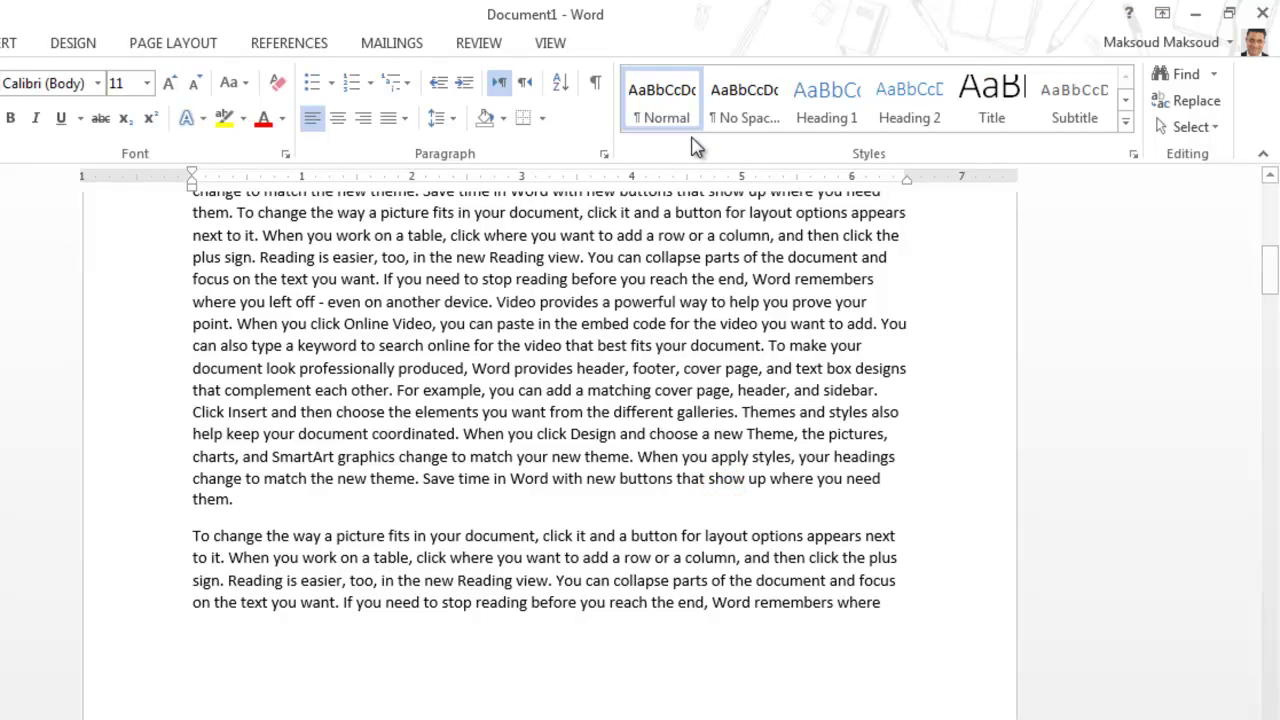
Step: Add the Bold Numbers 3 page number at the bottom of the page
{"action": "left_click", "coordinate": [14, 45]}
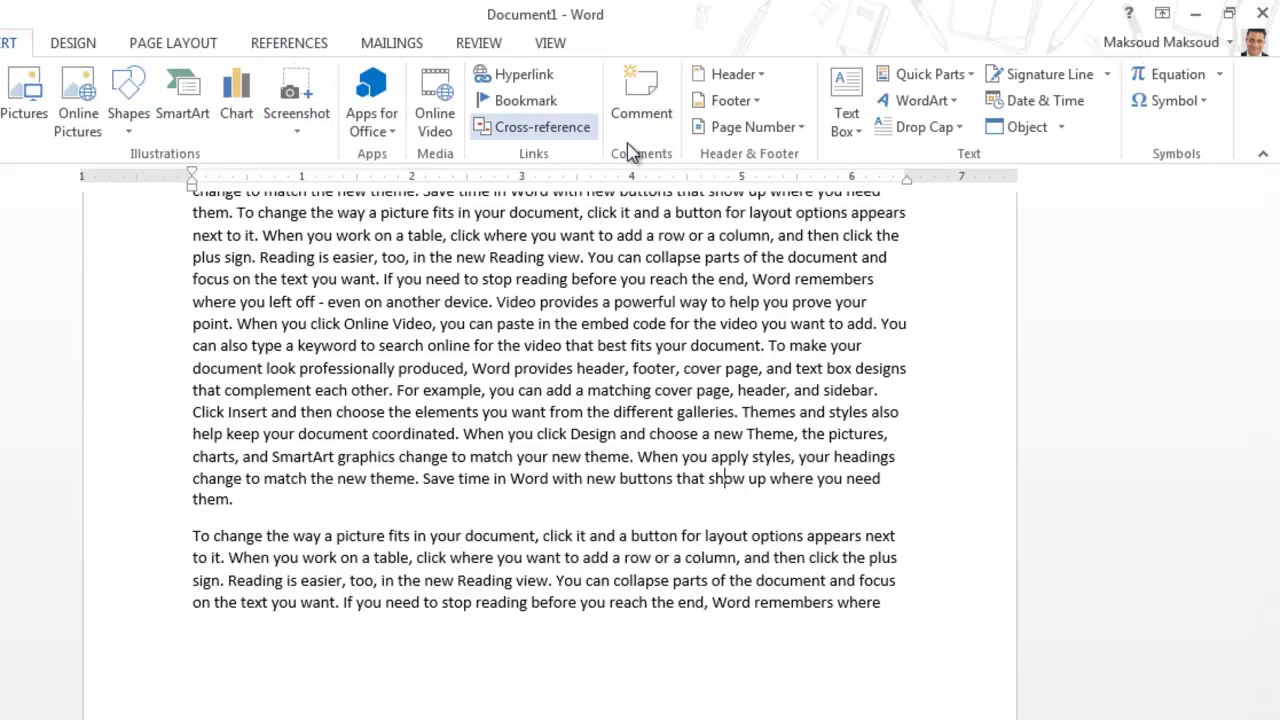
{"action": "left_click", "coordinate": [793, 128]}
{"action": "mouse_move", "coordinate": [800, 183]}
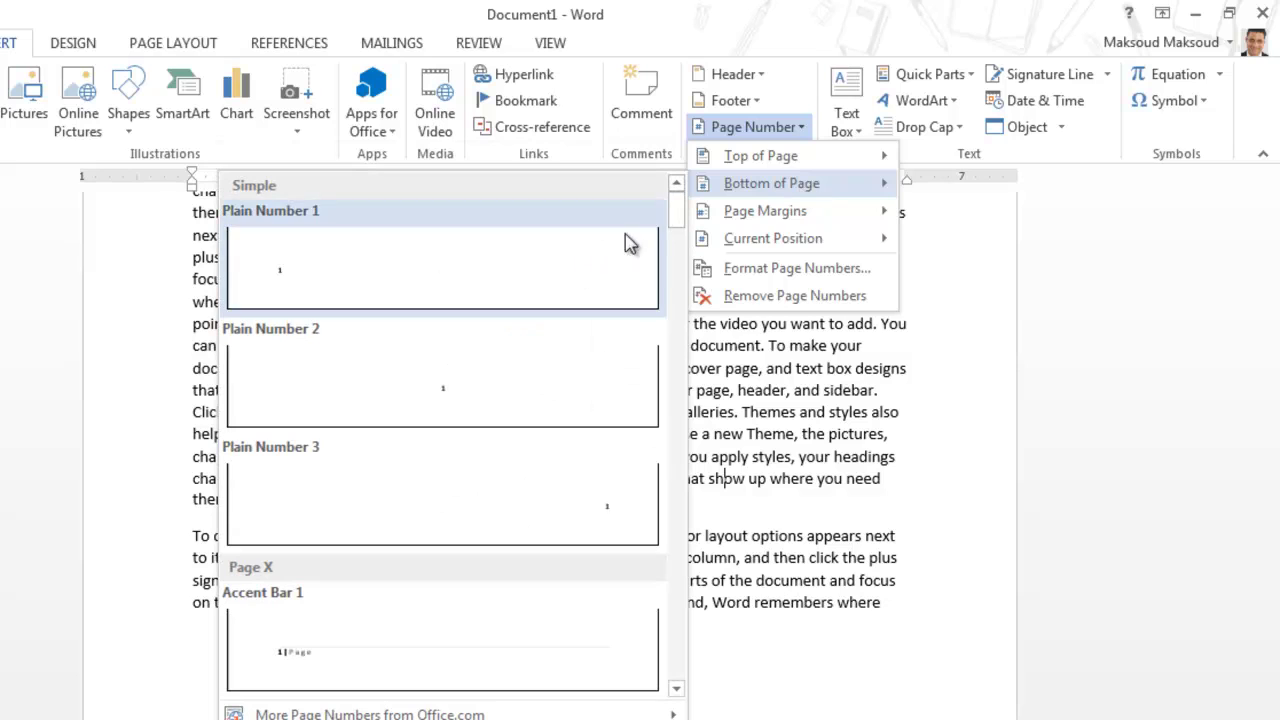
{"action": "left_click_drag", "start_coordinate": [677, 222], "coordinate": [674, 303]}
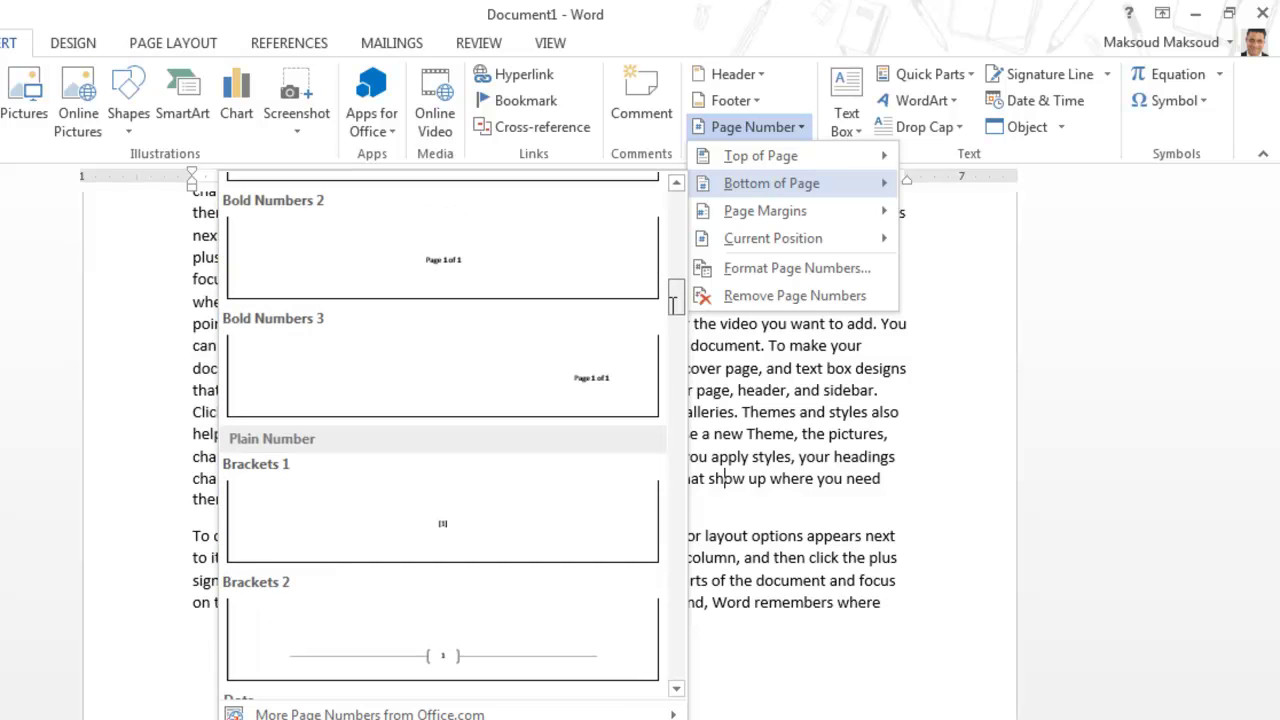
{"action": "left_click", "coordinate": [594, 349]}
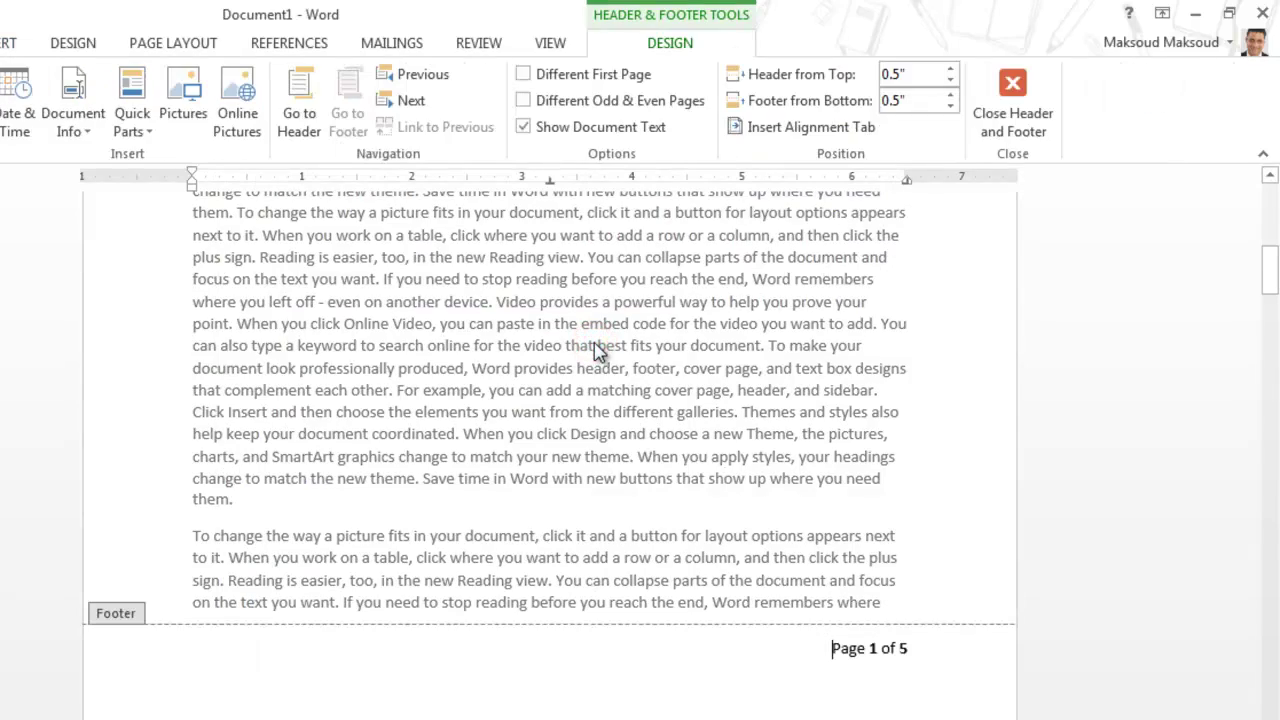
Step: Close the footer, then browse the Footer gallery and close it without choosing a design
{"action": "double_click", "coordinate": [735, 362]}
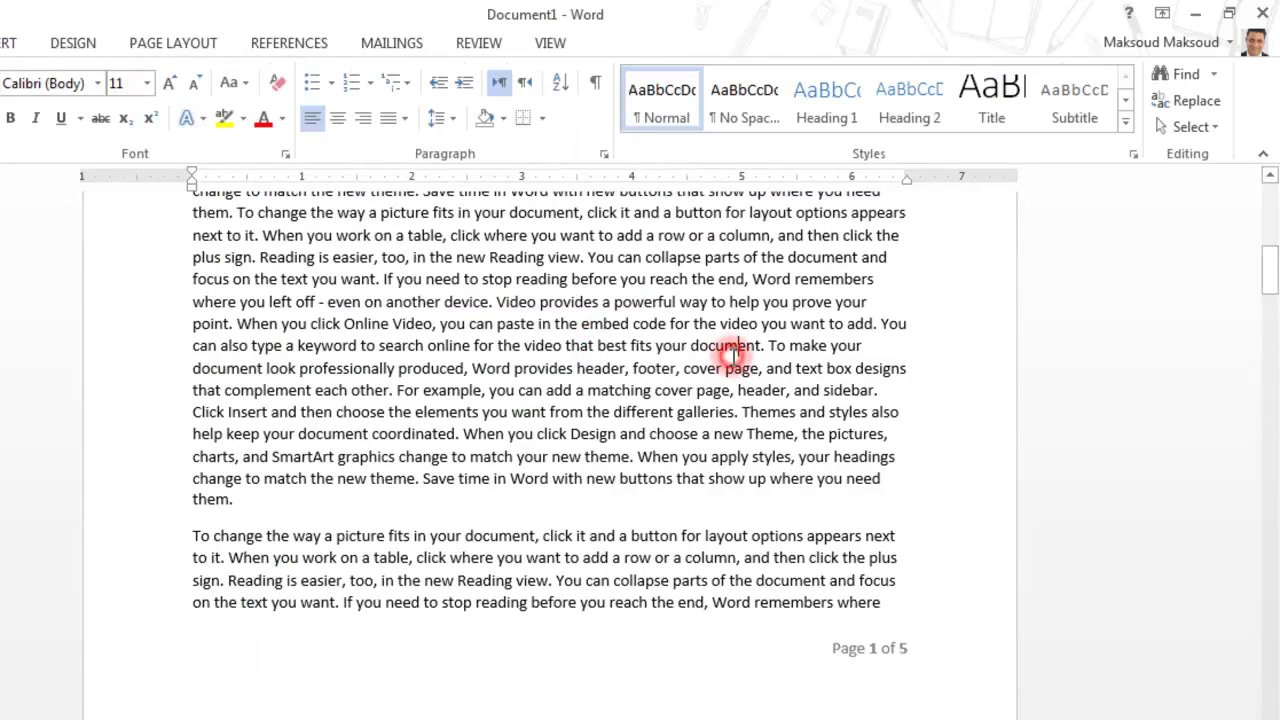
{"action": "left_click_drag", "start_coordinate": [1269, 268], "coordinate": [1234, 200]}
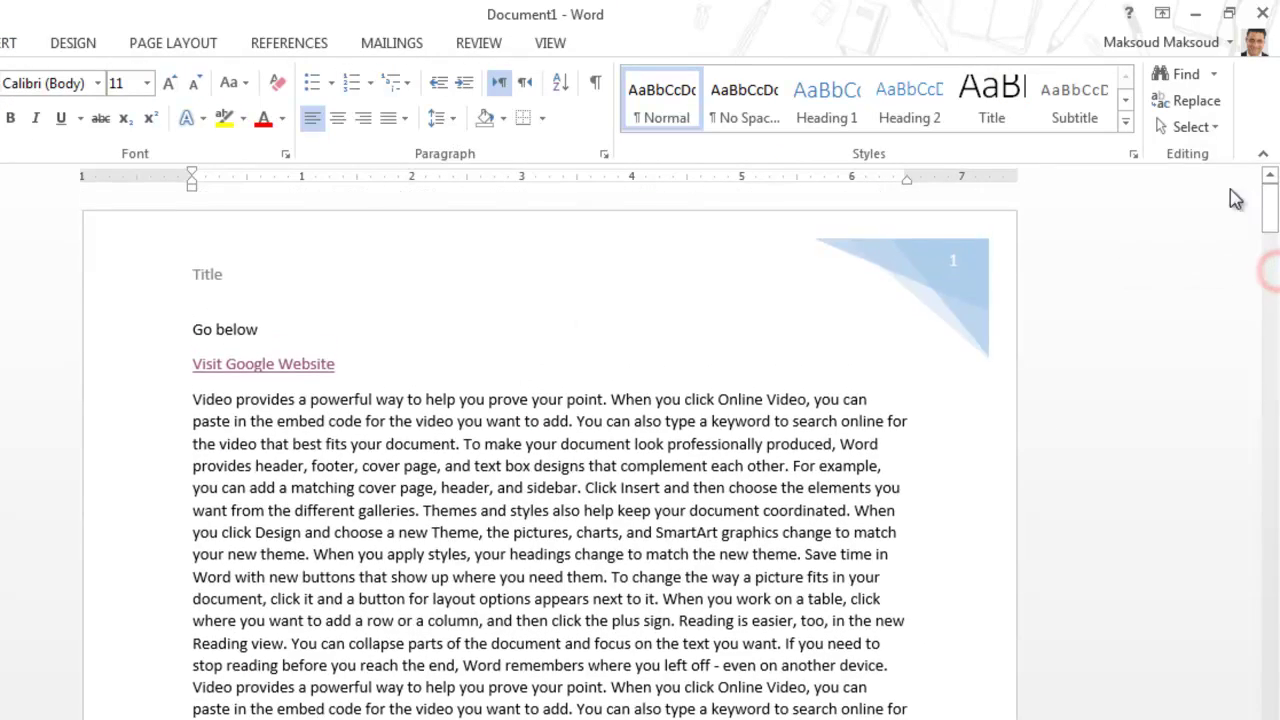
{"action": "left_click", "coordinate": [10, 42]}
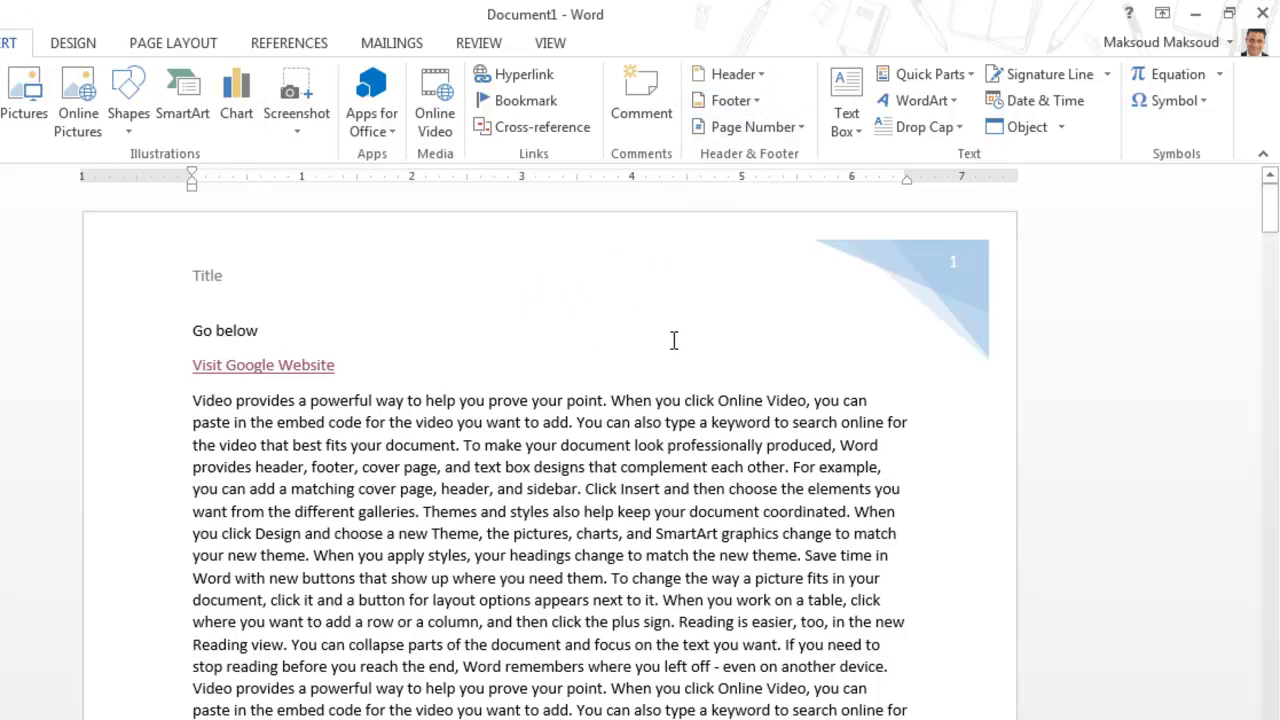
{"action": "left_click", "coordinate": [733, 102]}
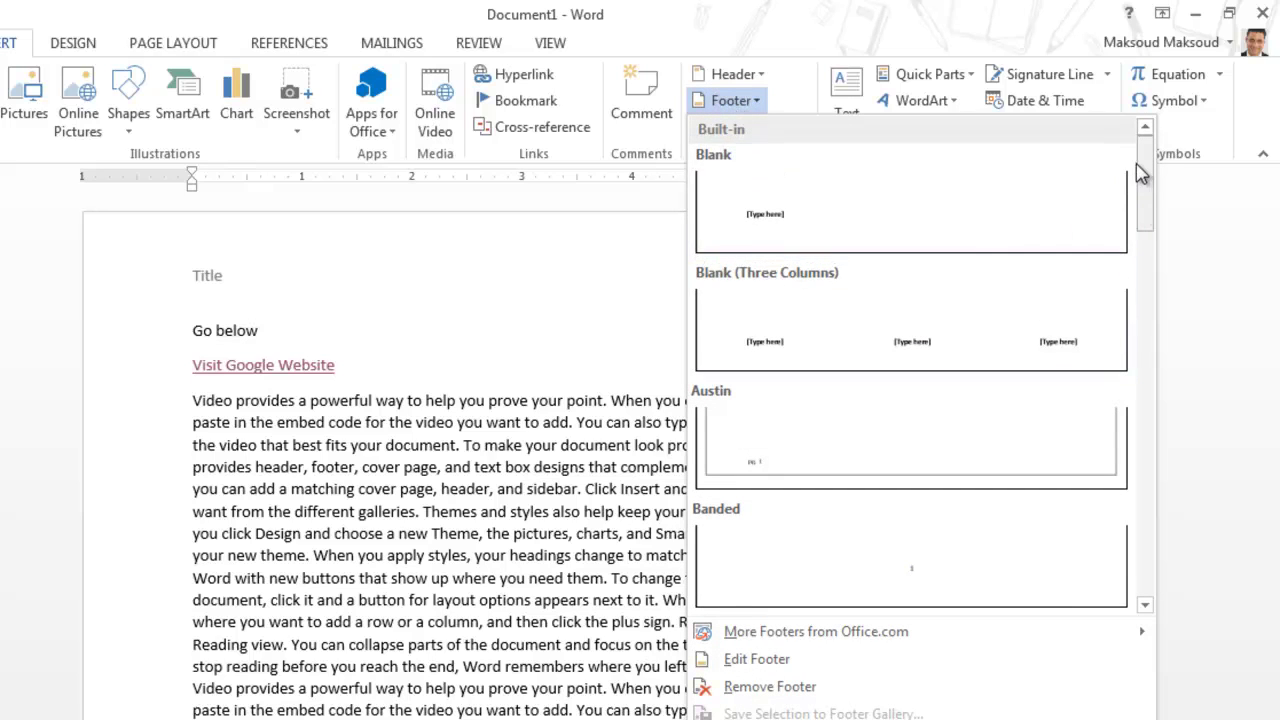
{"action": "left_click_drag", "start_coordinate": [1143, 171], "coordinate": [1178, 533]}
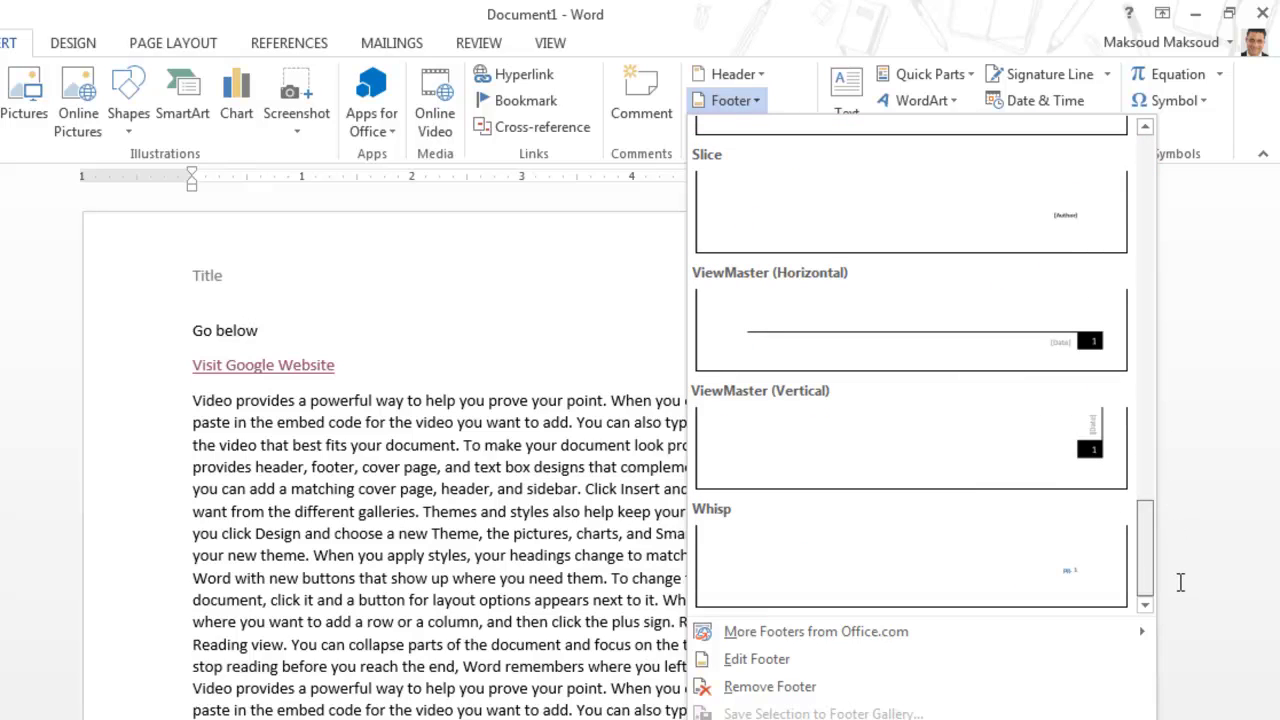
{"action": "left_click_drag", "start_coordinate": [1180, 582], "coordinate": [1180, 582]}
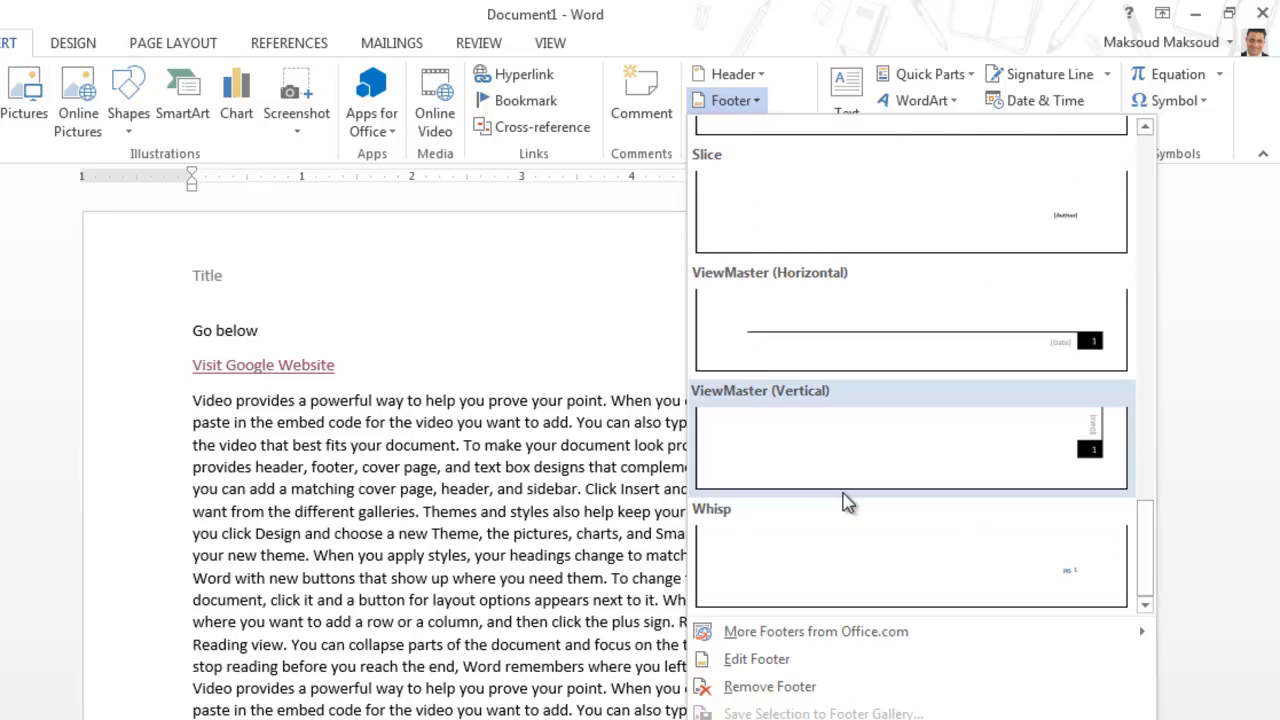
{"action": "left_click", "coordinate": [620, 494]}
Step: Open the Text Box gallery and close it without inserting one, back in the body text
{"action": "left_click", "coordinate": [850, 128]}
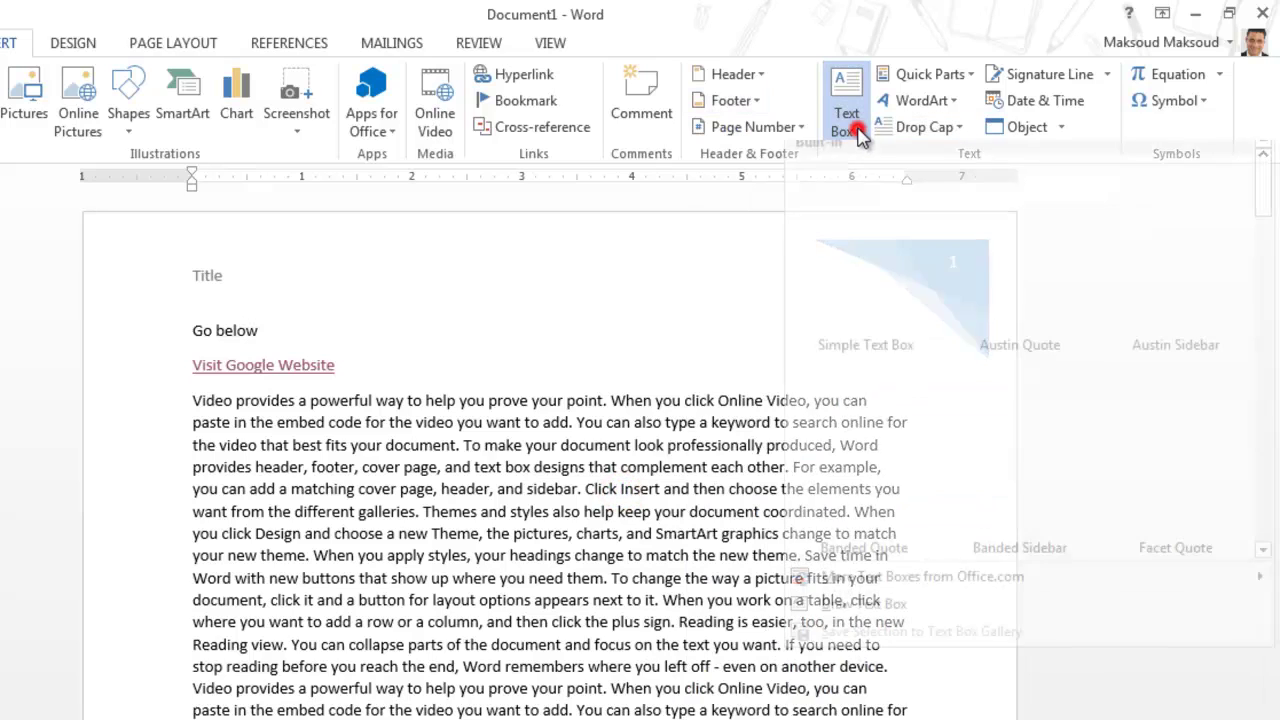
{"action": "left_click", "coordinate": [690, 275]}
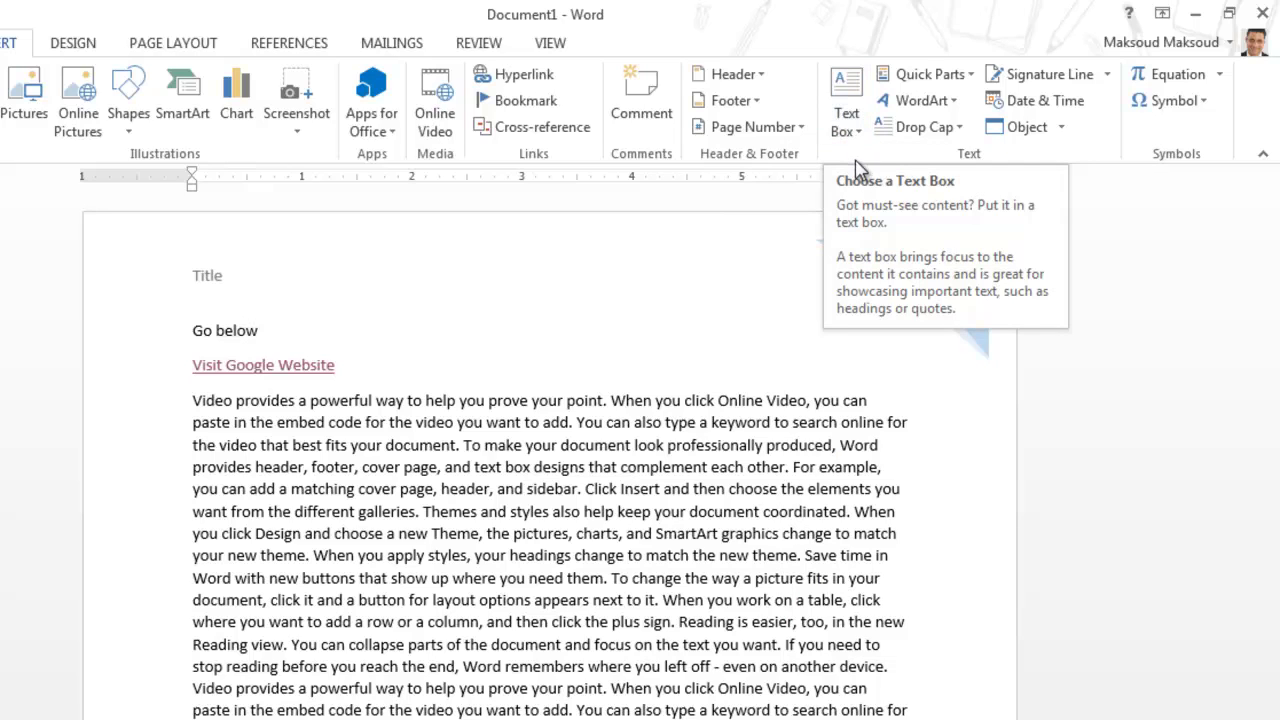
{"action": "left_click", "coordinate": [692, 422]}
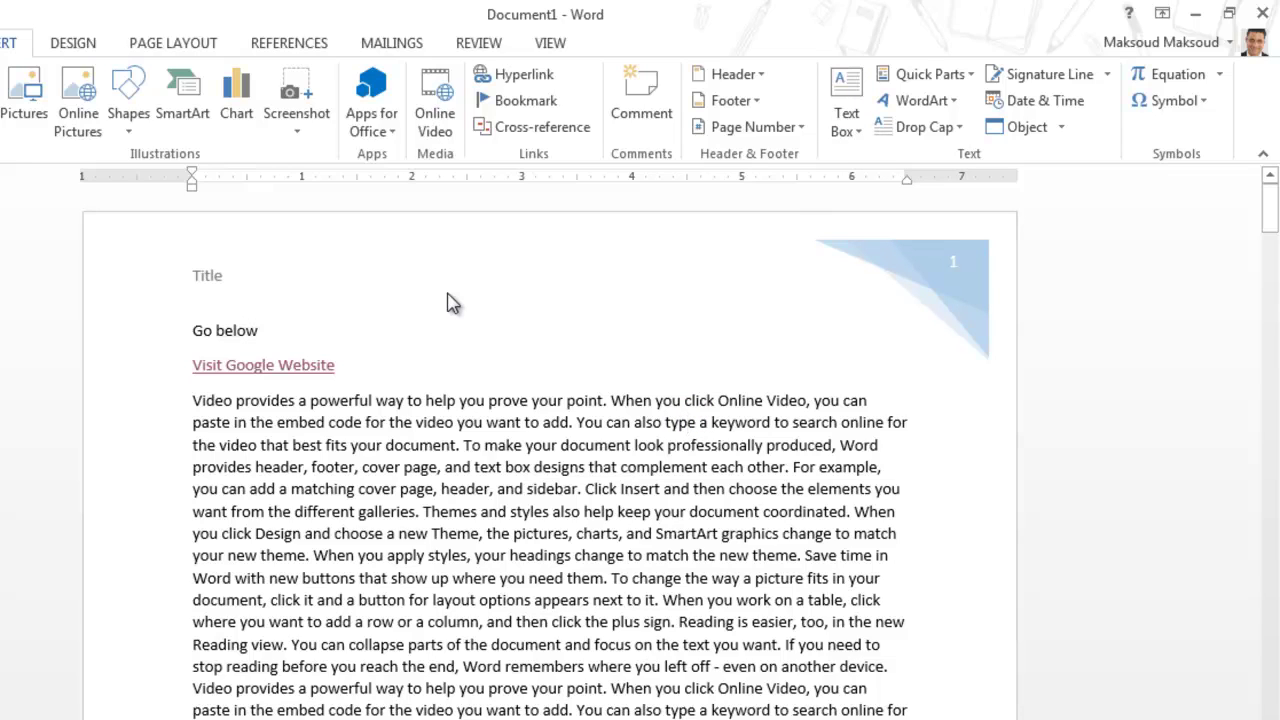
{"action": "left_click", "coordinate": [850, 110]}
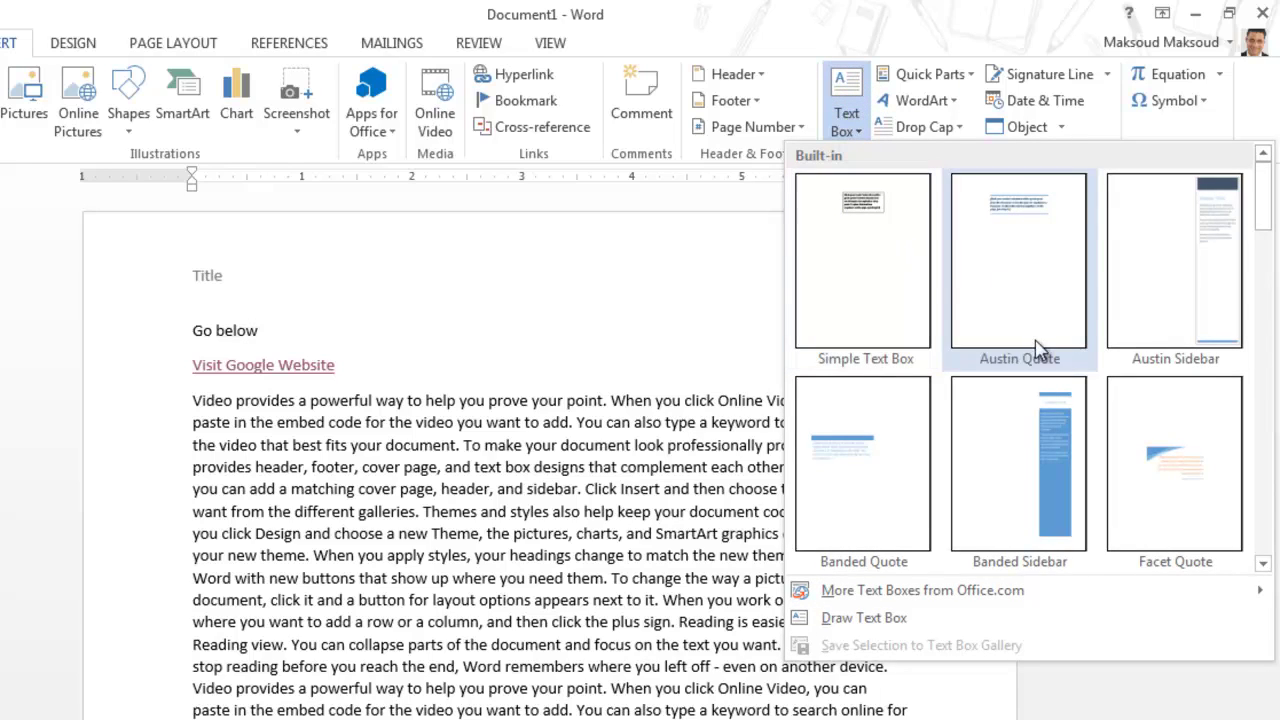
{"action": "left_click", "coordinate": [1035, 440]}
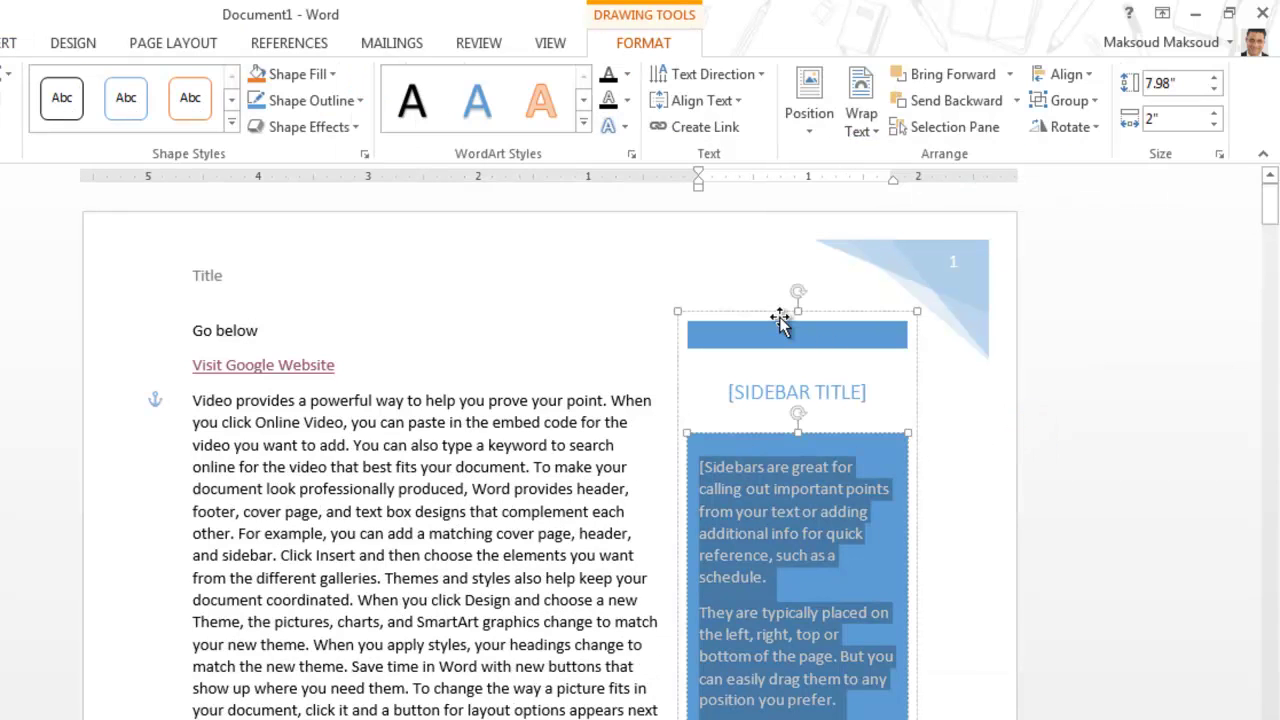
{"action": "left_click_drag", "start_coordinate": [778, 316], "coordinate": [846, 268]}
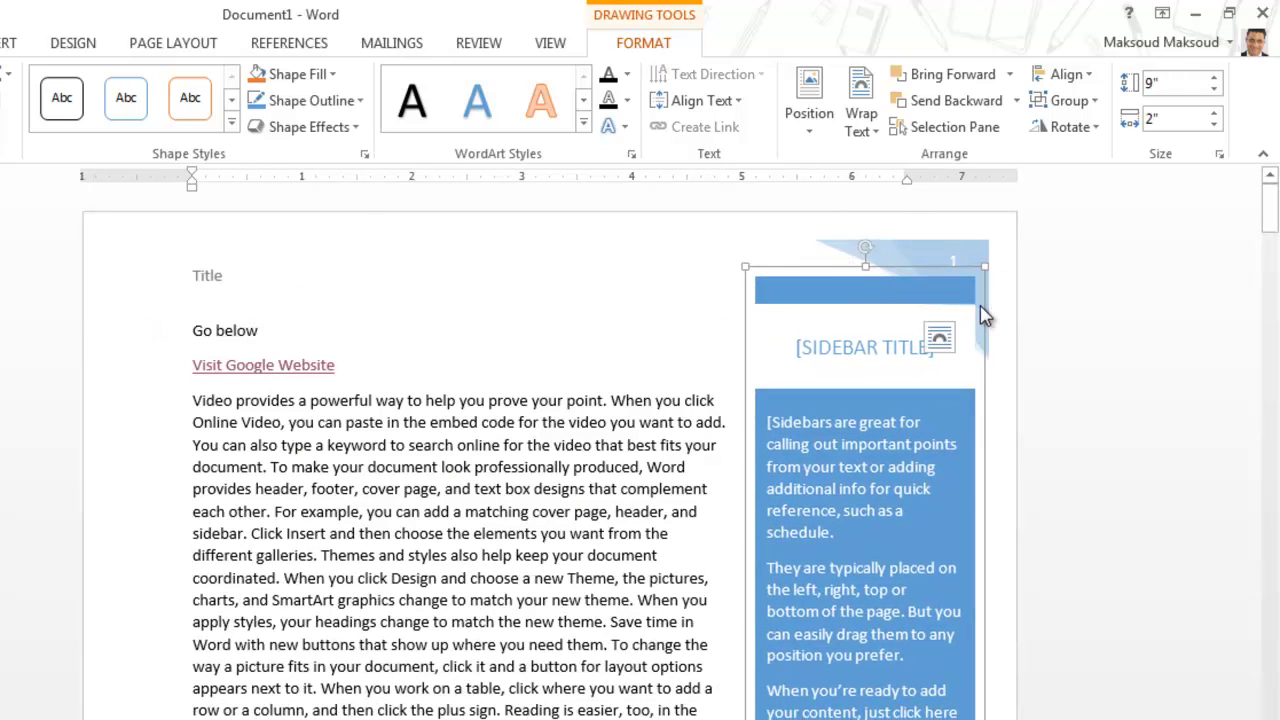
{"action": "key", "text": "ctrl+z"}
{"action": "key", "text": "ctrl+z"}
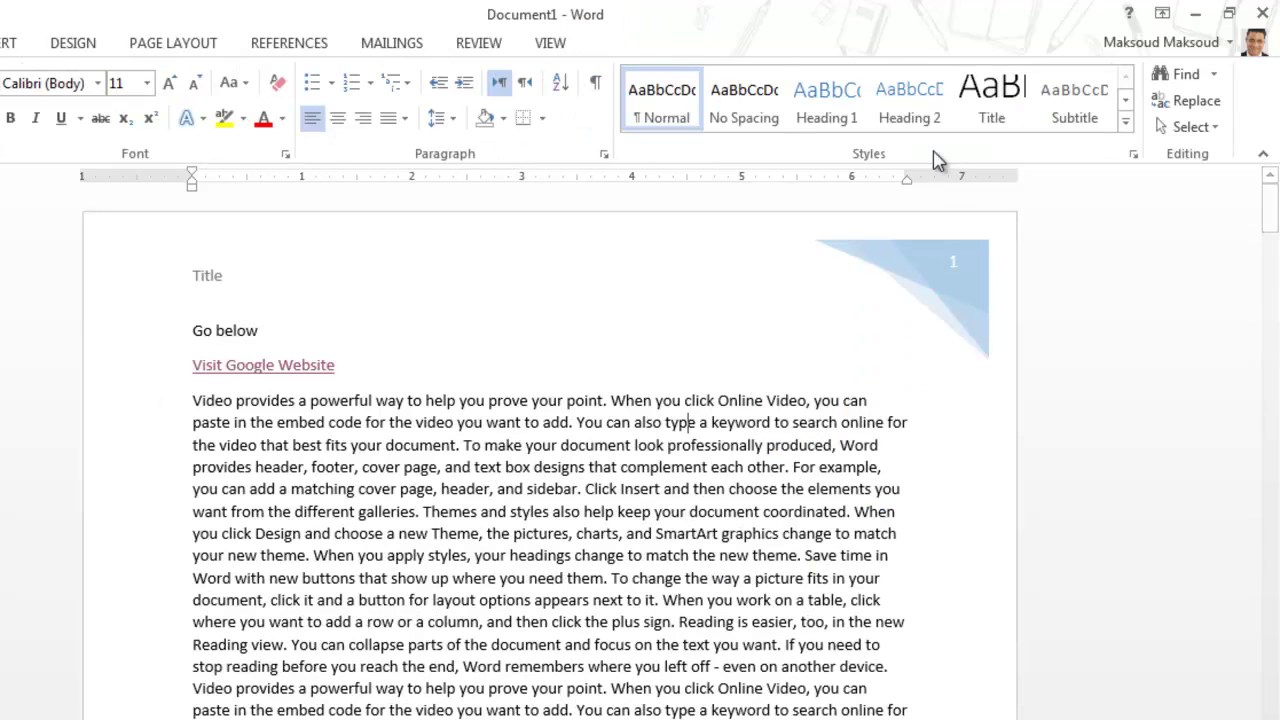
{"action": "left_click", "coordinate": [4, 43]}
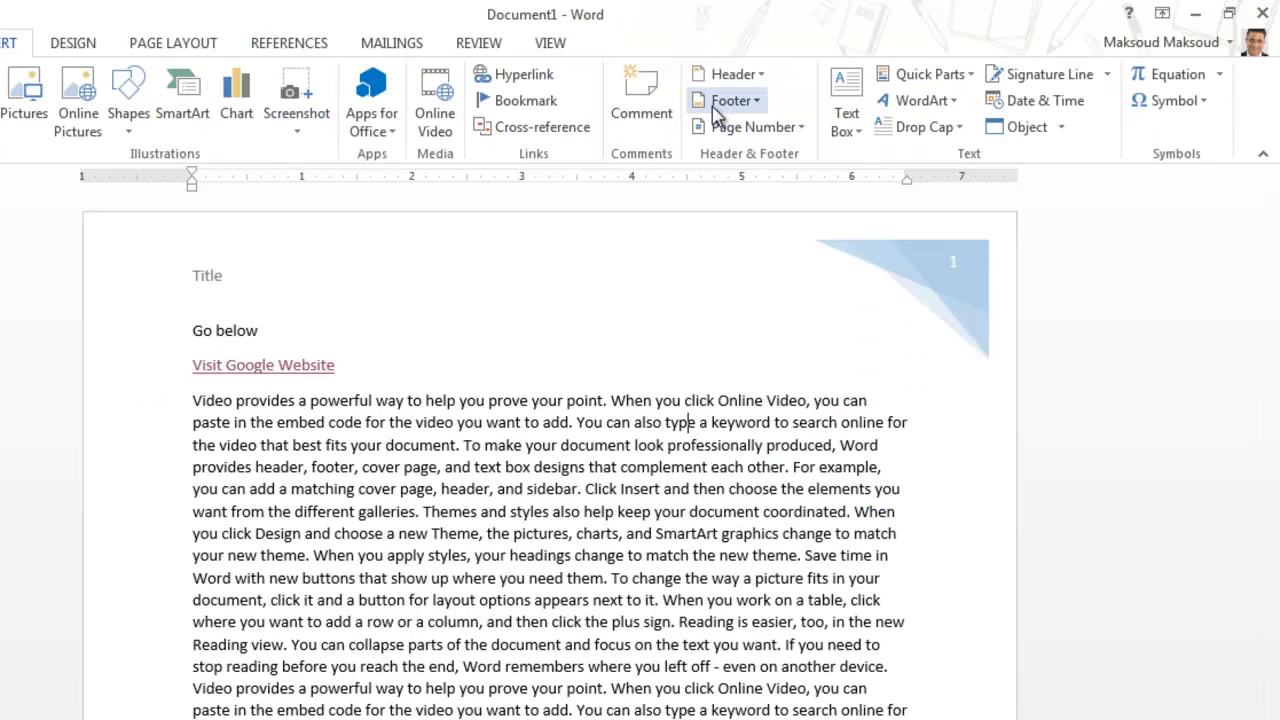
Step: Draw an empty text box and move it to the top right of page 1 beside 'Go below'
{"action": "left_click", "coordinate": [846, 115]}
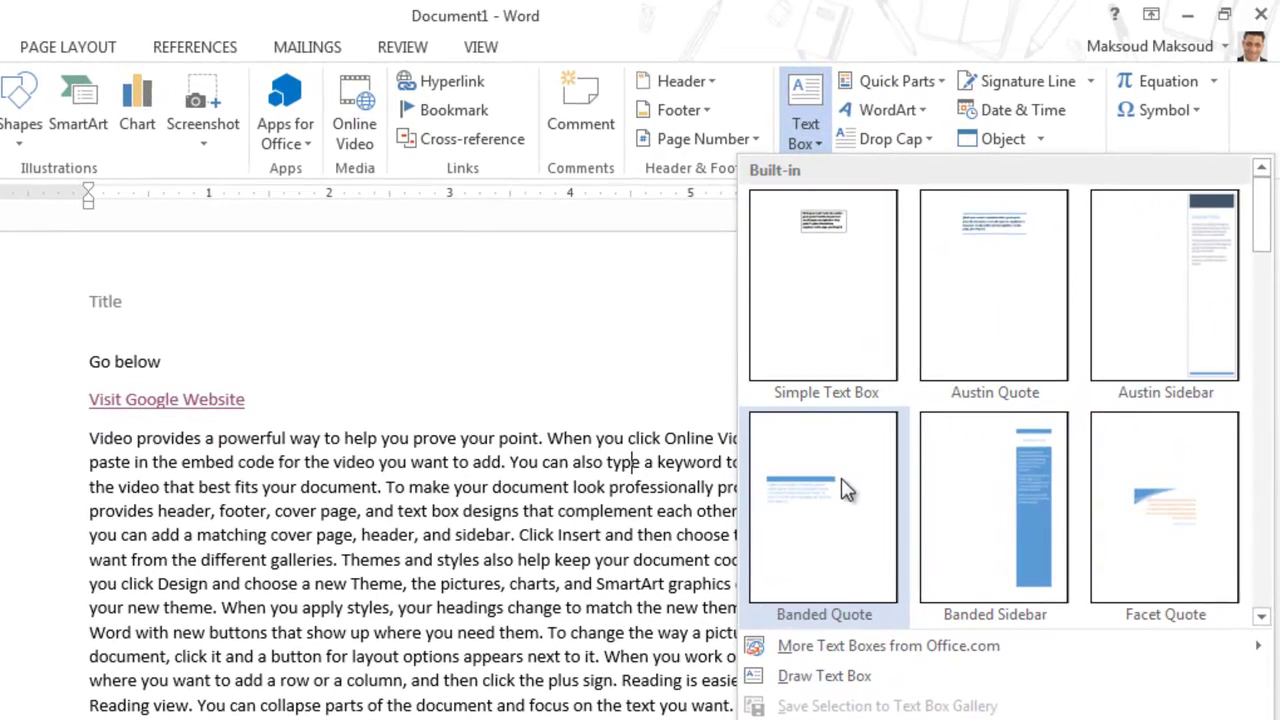
{"action": "left_click", "coordinate": [826, 677]}
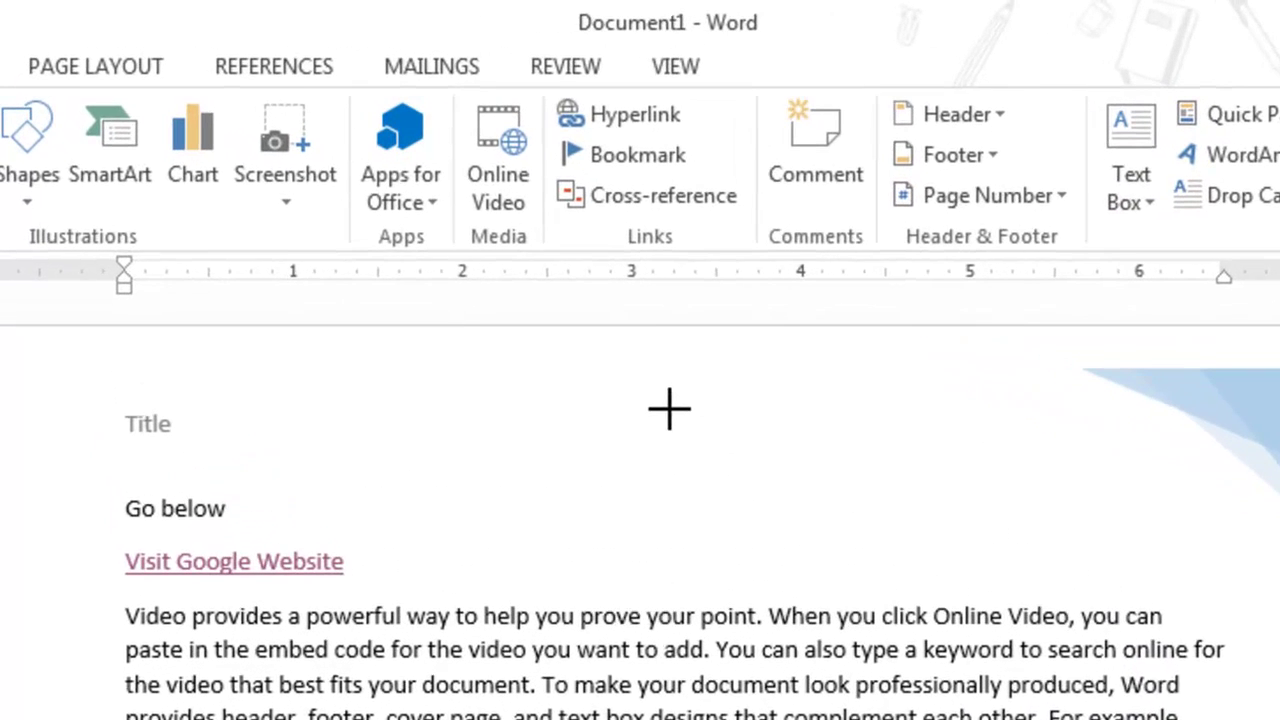
{"action": "mouse_move", "coordinate": [672, 412]}
{"action": "left_mouse_down"}
{"action": "mouse_move", "coordinate": [851, 497]}
{"action": "mouse_move", "coordinate": [997, 543]}
{"action": "mouse_move", "coordinate": [932, 548]}
{"action": "left_mouse_up"}
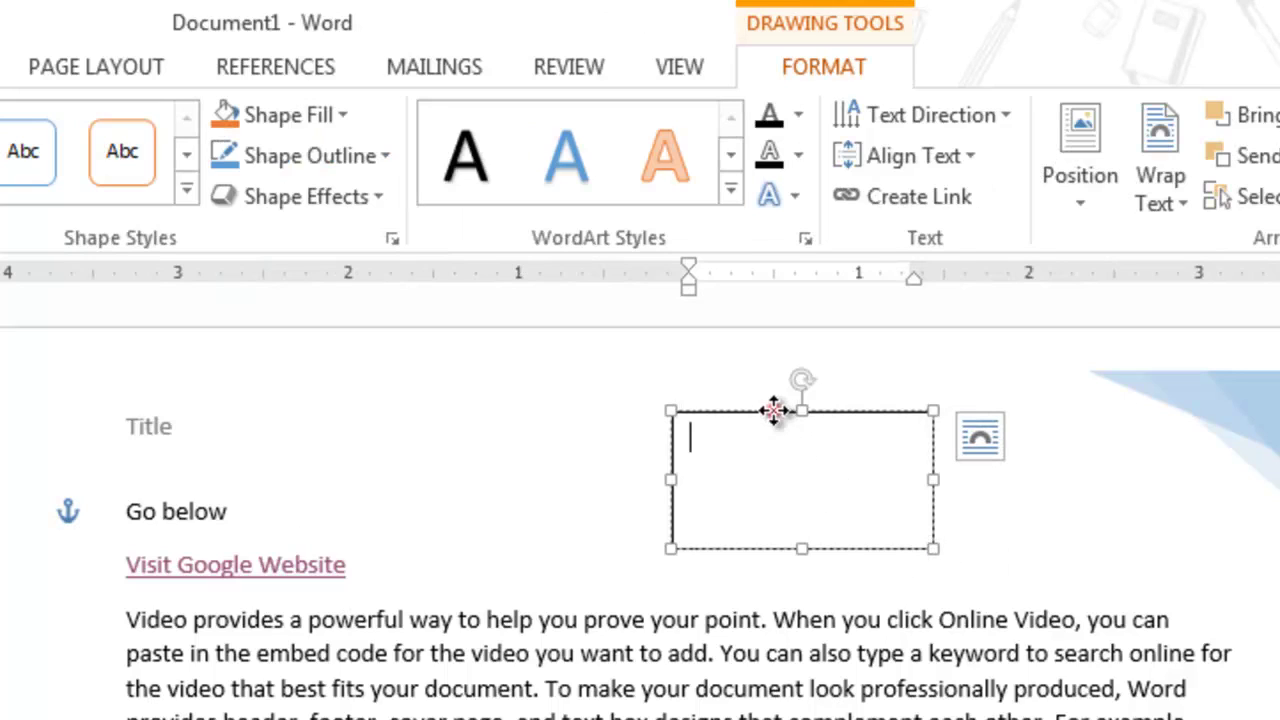
{"action": "left_click_drag", "start_coordinate": [773, 410], "coordinate": [82, 715]}
{"action": "left_click_drag", "start_coordinate": [694, 562], "coordinate": [869, 398]}
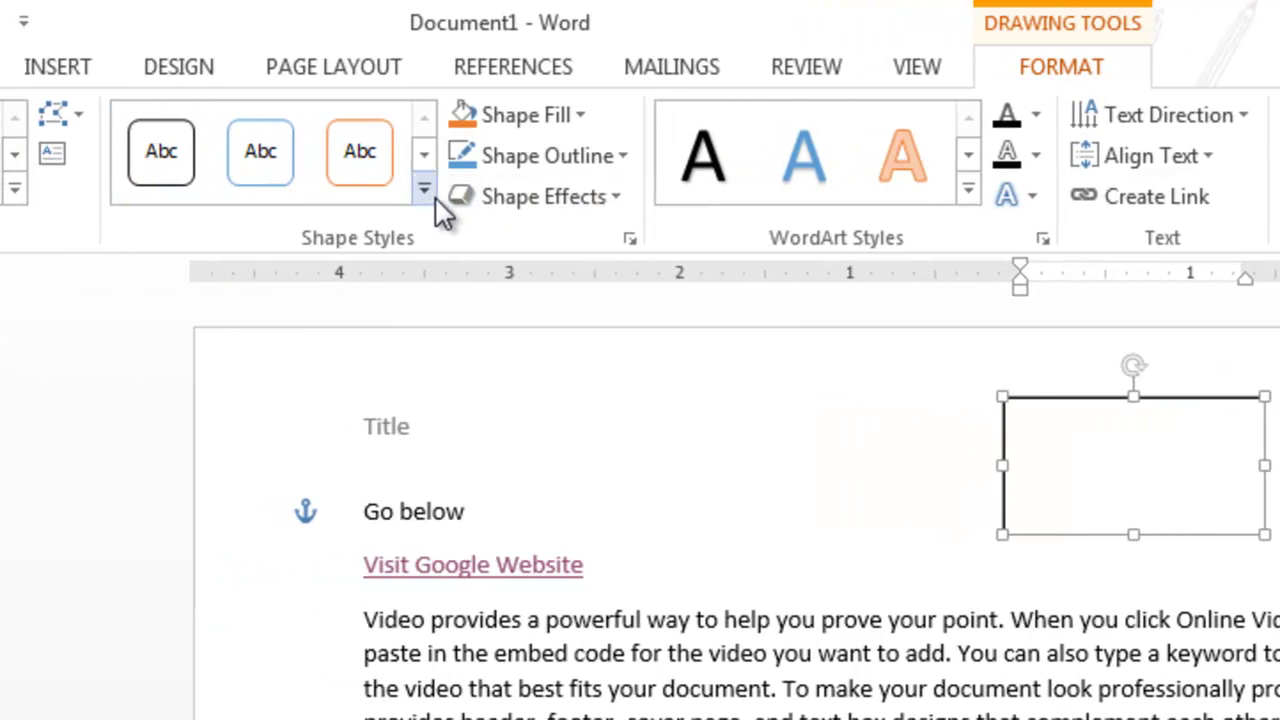
Step: Apply the orange shape style to the text box and type 'This is a test' in it
{"action": "left_click", "coordinate": [424, 190]}
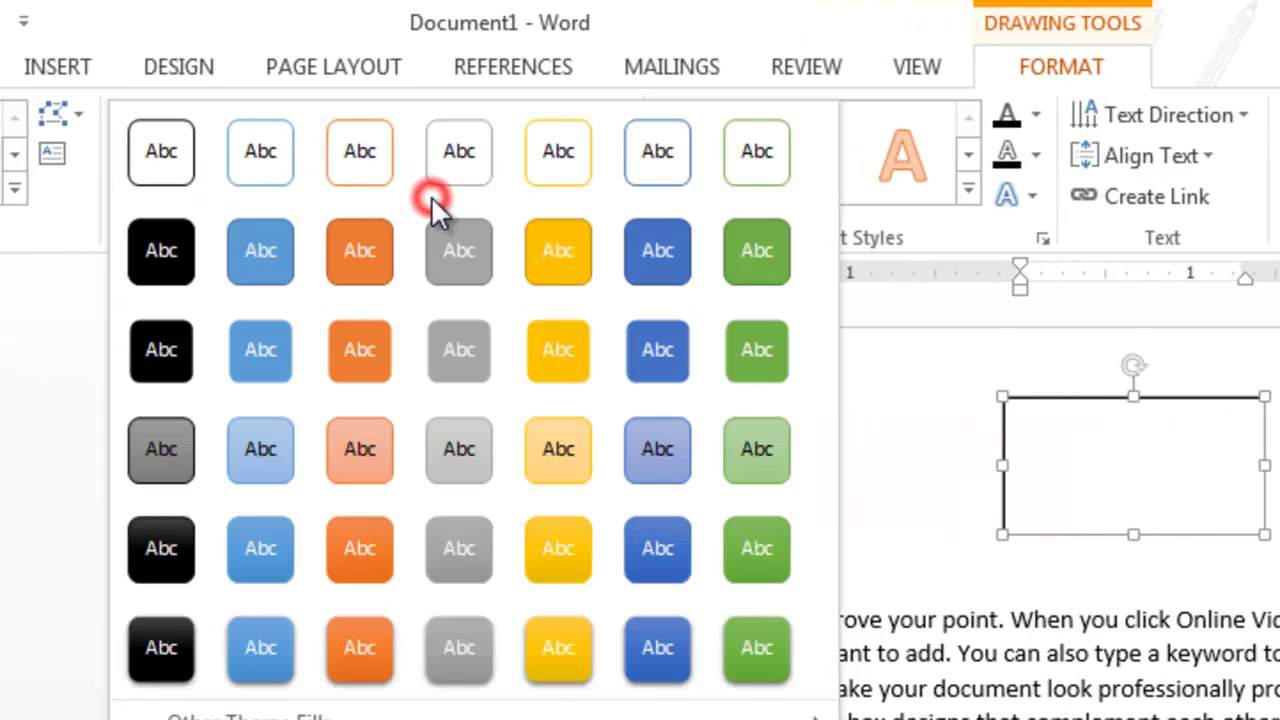
{"action": "left_click", "coordinate": [370, 630]}
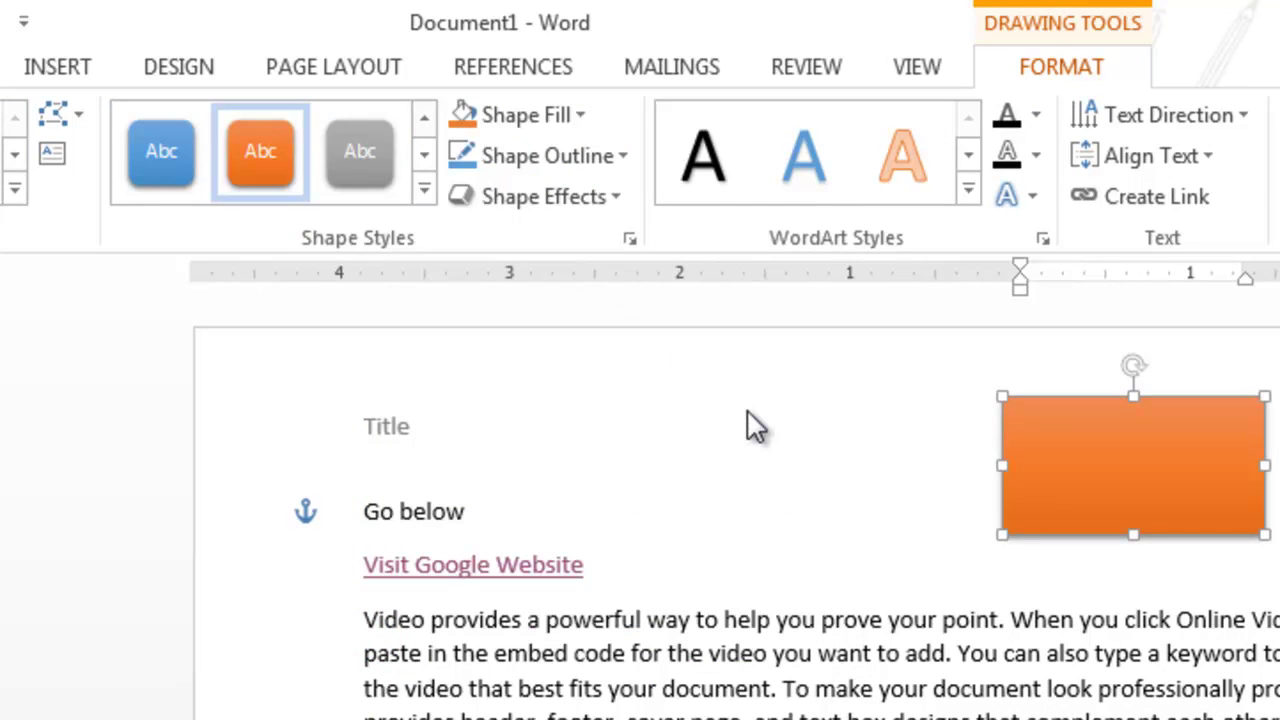
{"action": "type", "text": "This is a test"}
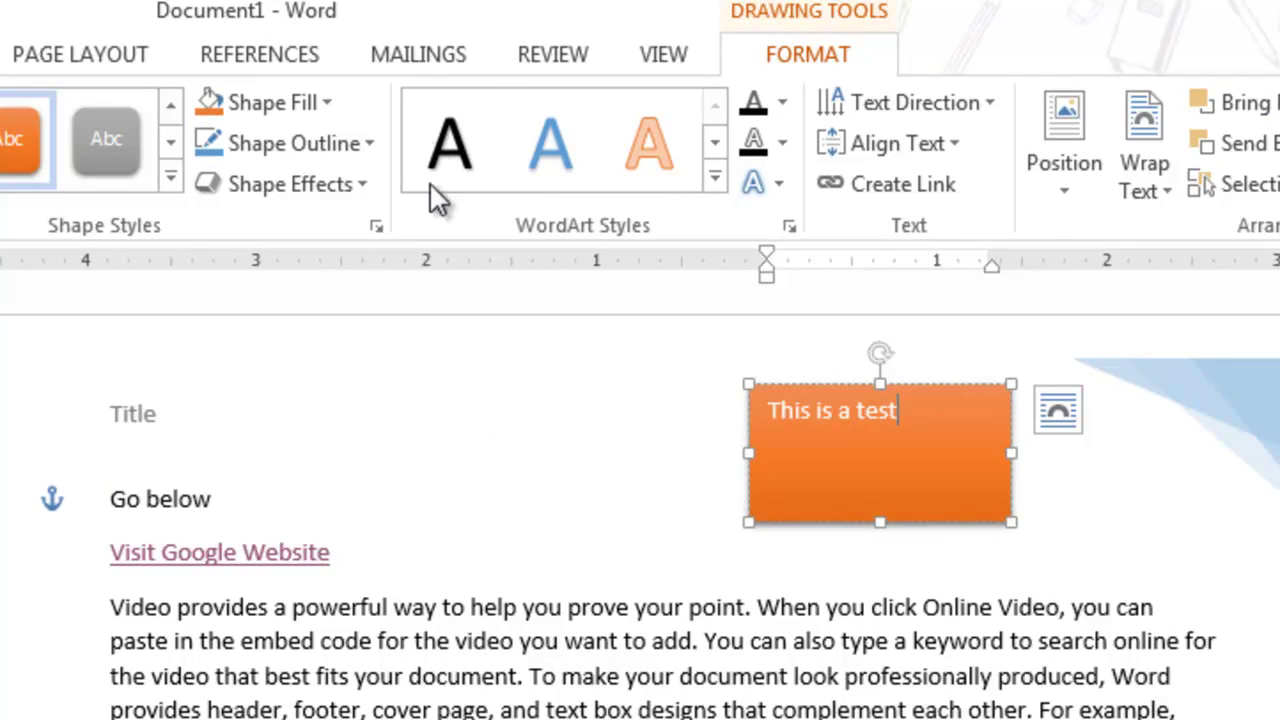
Step: Give the box's text a WordArt style and browse the text effects, outline and fill options
{"action": "triple_click", "coordinate": [920, 417]}
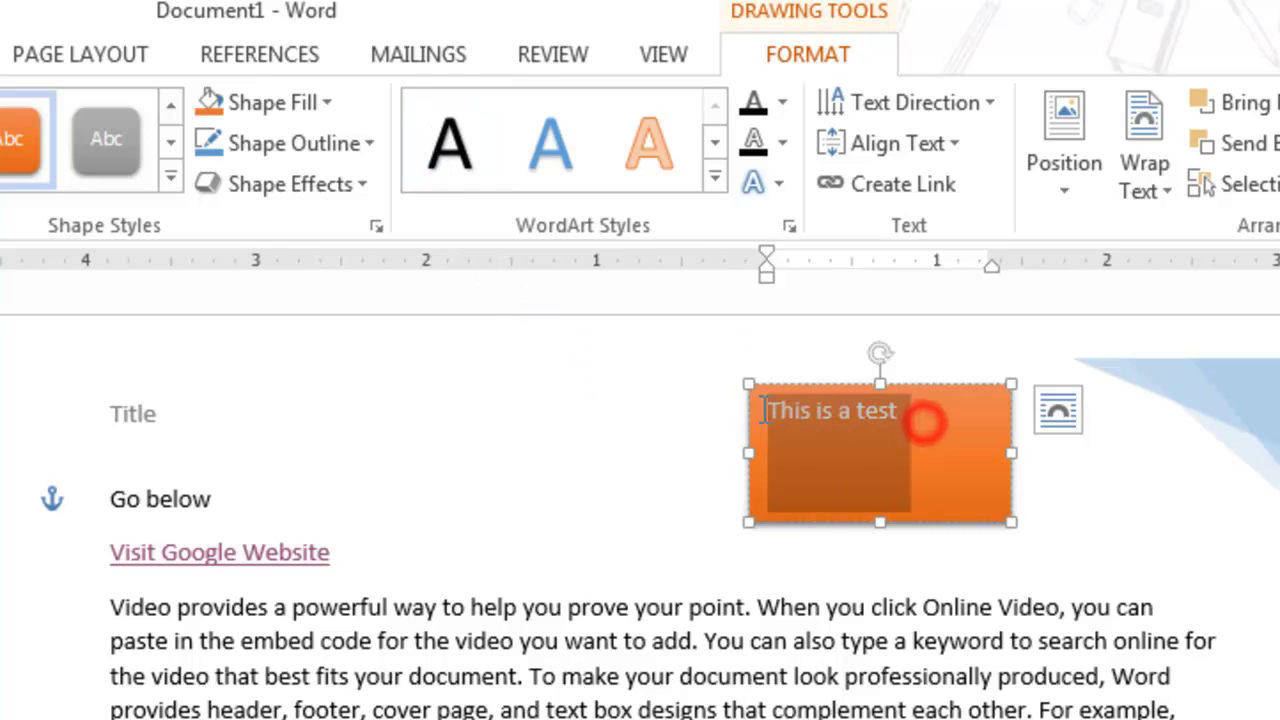
{"action": "left_click", "coordinate": [716, 178]}
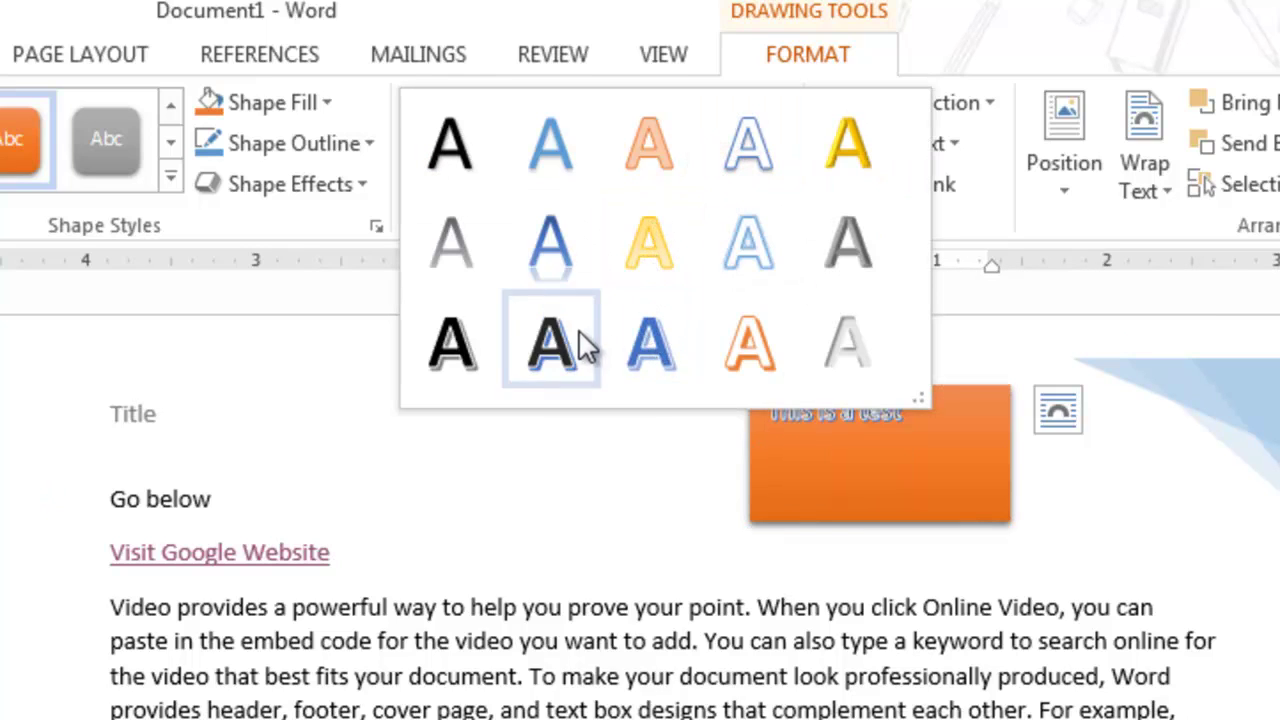
{"action": "left_click", "coordinate": [848, 340]}
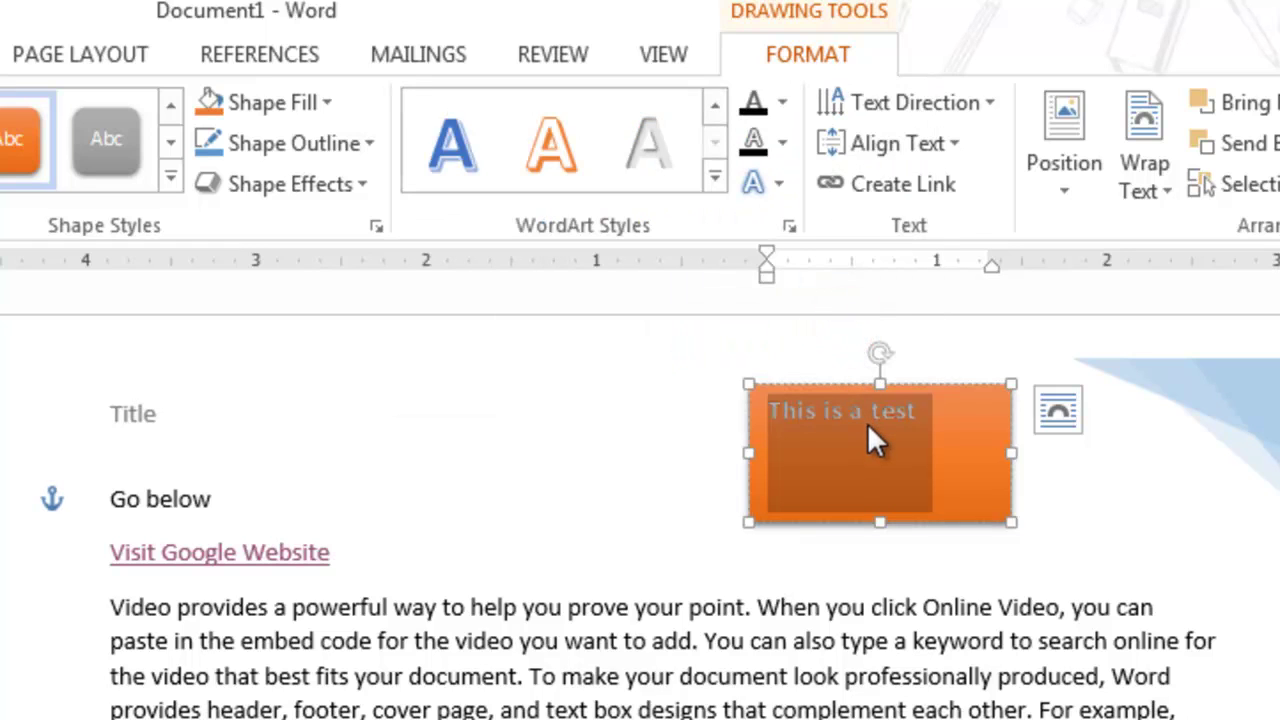
{"action": "left_click", "coordinate": [782, 187]}
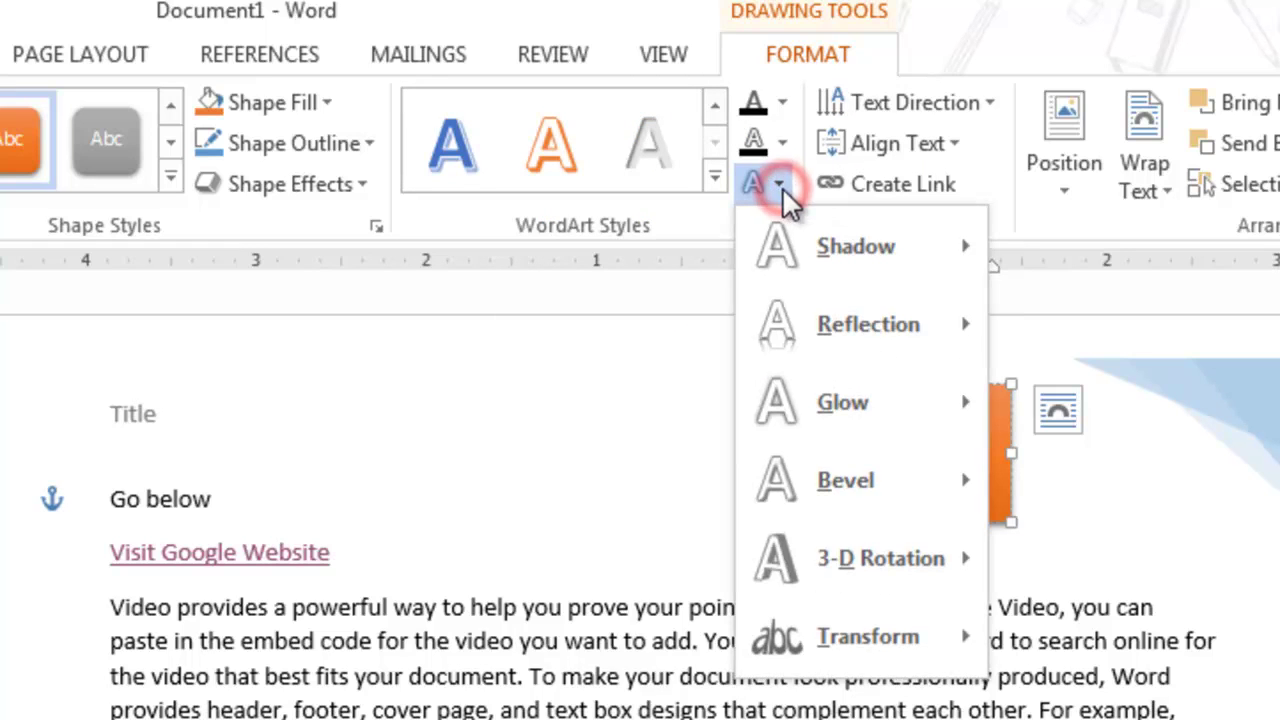
{"action": "left_click", "coordinate": [779, 143]}
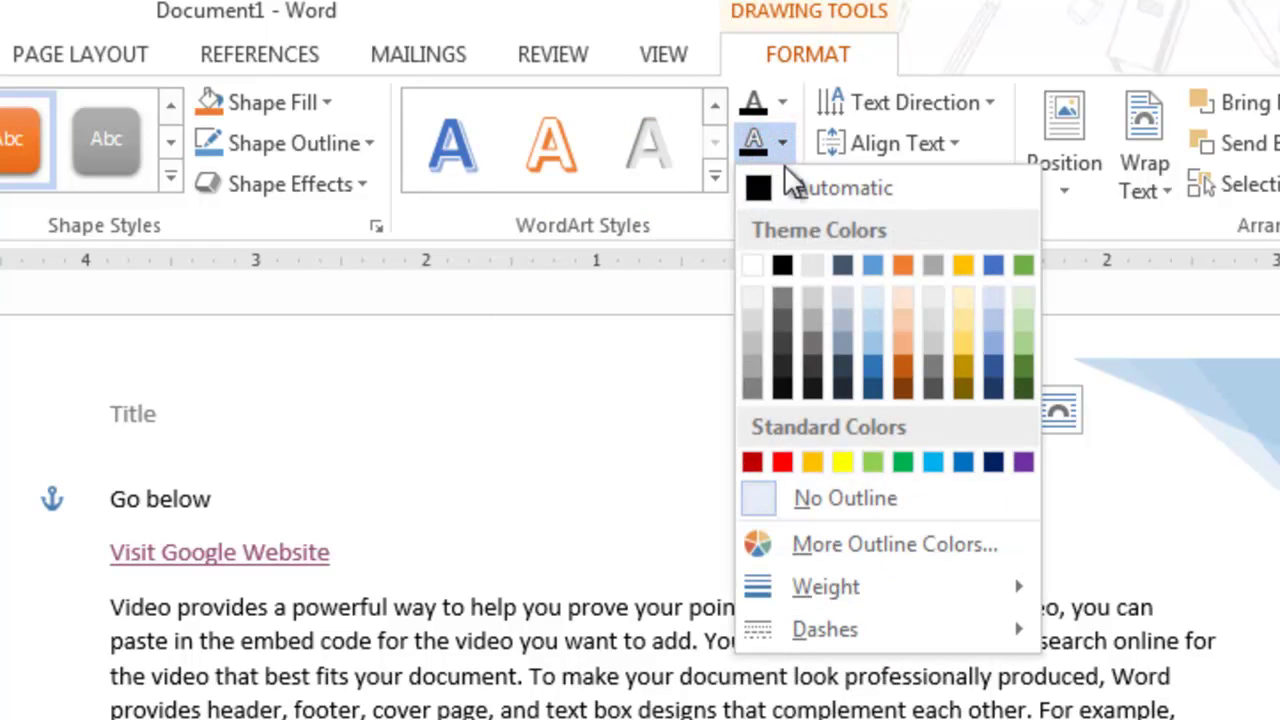
{"action": "left_click", "coordinate": [779, 102]}
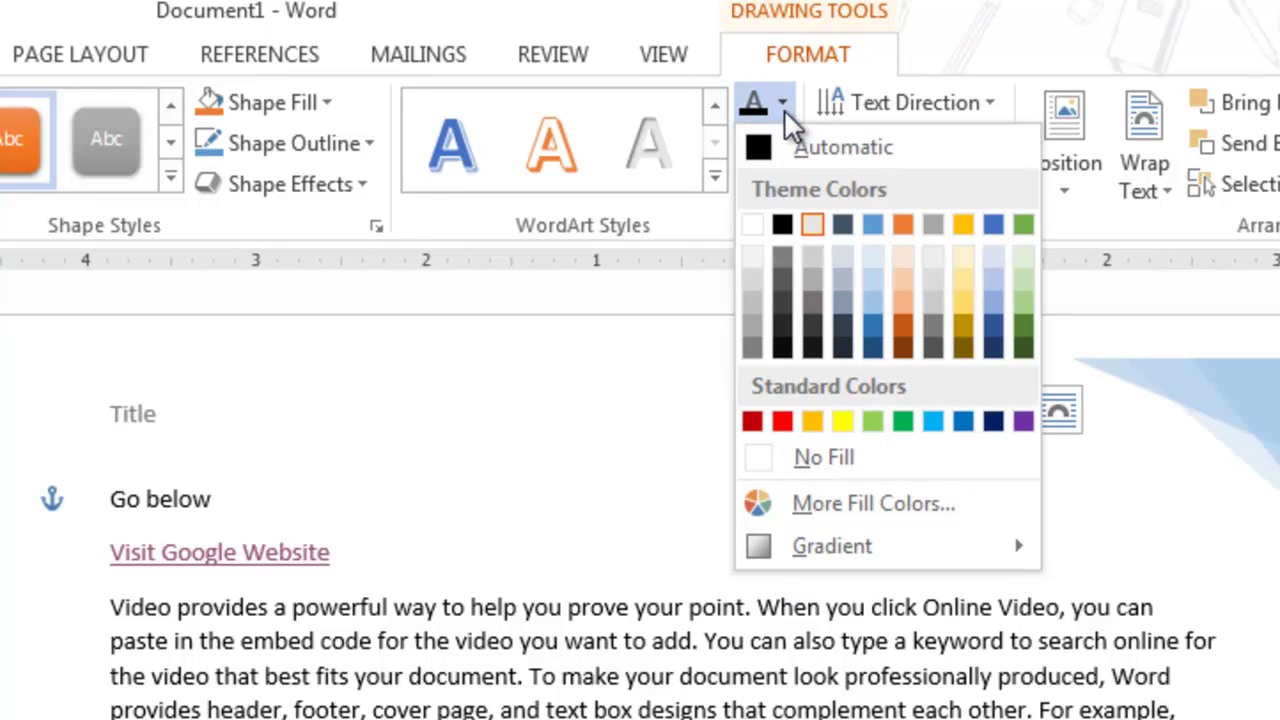
Step: Rotate the box's text 90° and make the box taller and narrower
{"action": "left_click", "coordinate": [960, 104]}
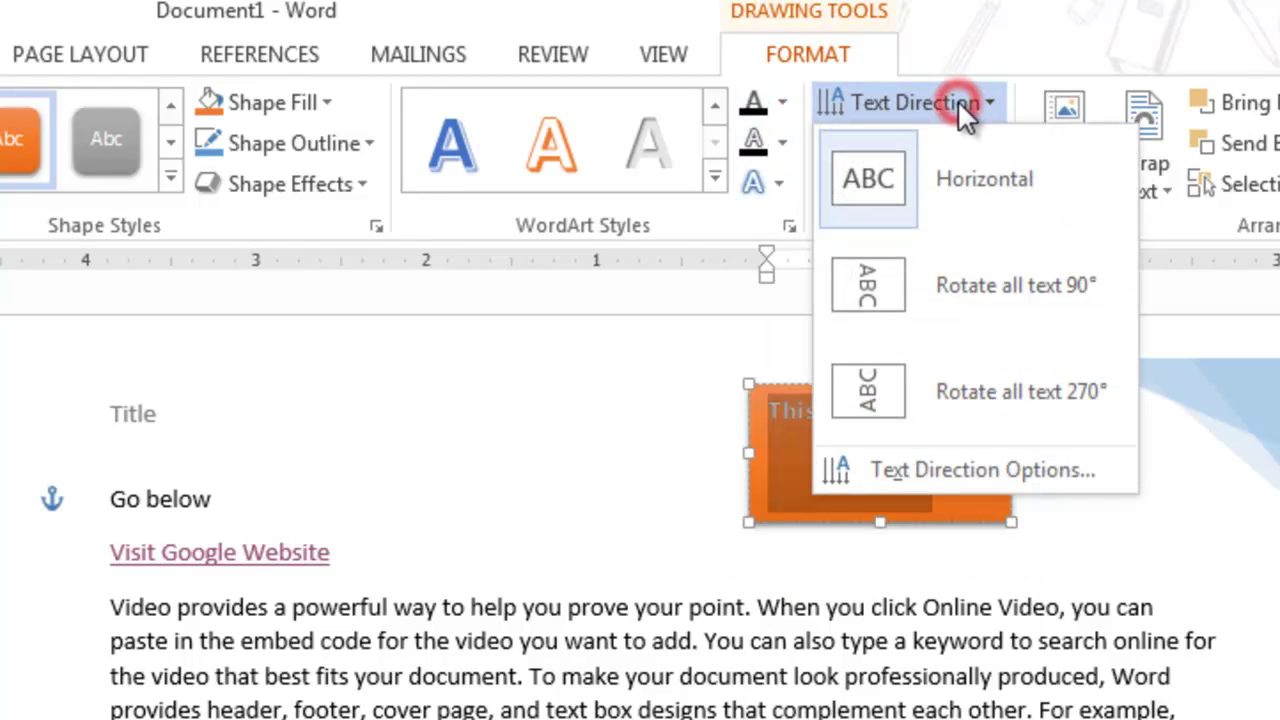
{"action": "left_click", "coordinate": [869, 289]}
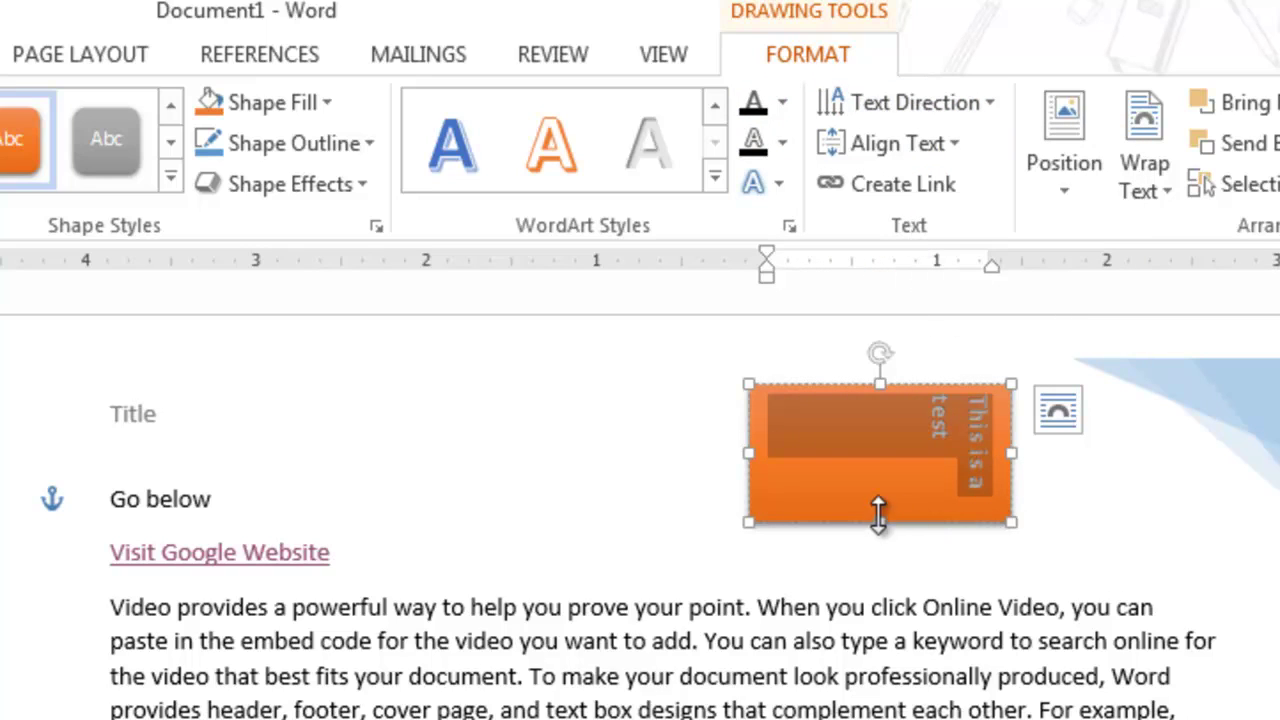
{"action": "left_click_drag", "start_coordinate": [879, 520], "coordinate": [879, 614]}
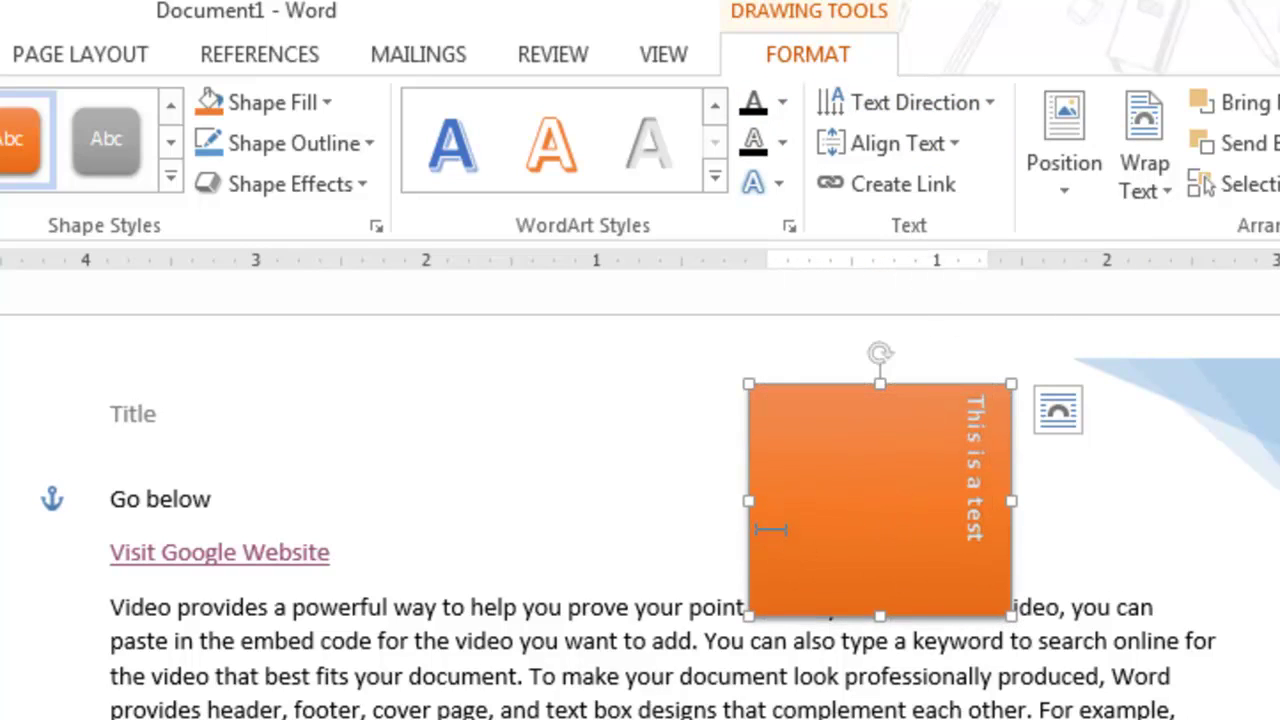
{"action": "left_click_drag", "start_coordinate": [754, 501], "coordinate": [940, 480]}
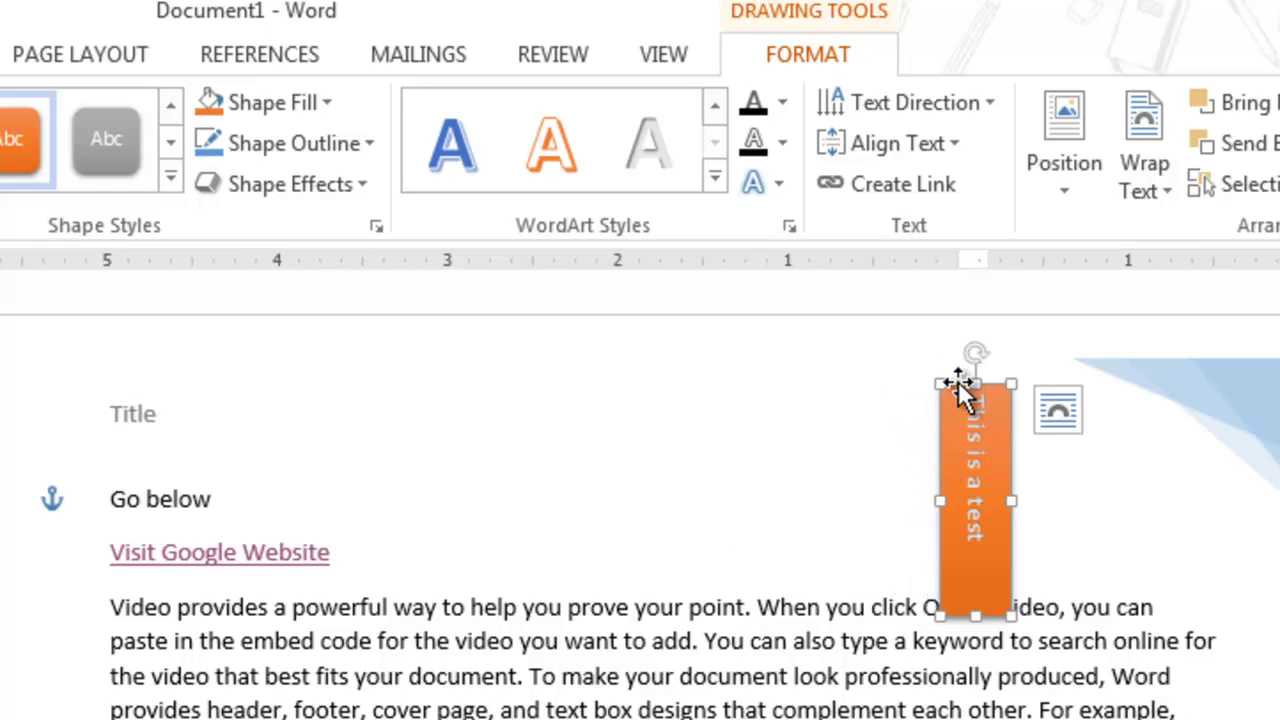
Step: Move the narrow box to the left margin beside Go below, lengthen it, and keep text rotated 90°
{"action": "left_click_drag", "start_coordinate": [960, 392], "coordinate": [17, 528]}
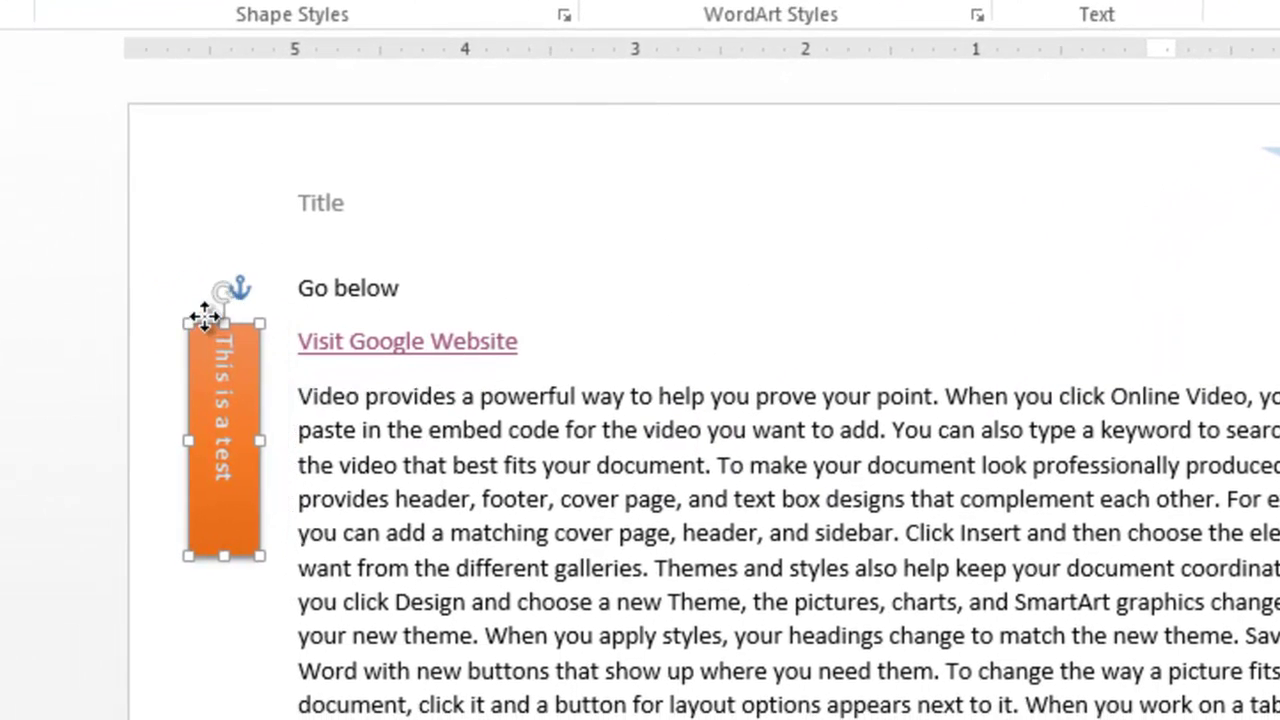
{"action": "left_click_drag", "start_coordinate": [205, 317], "coordinate": [200, 279]}
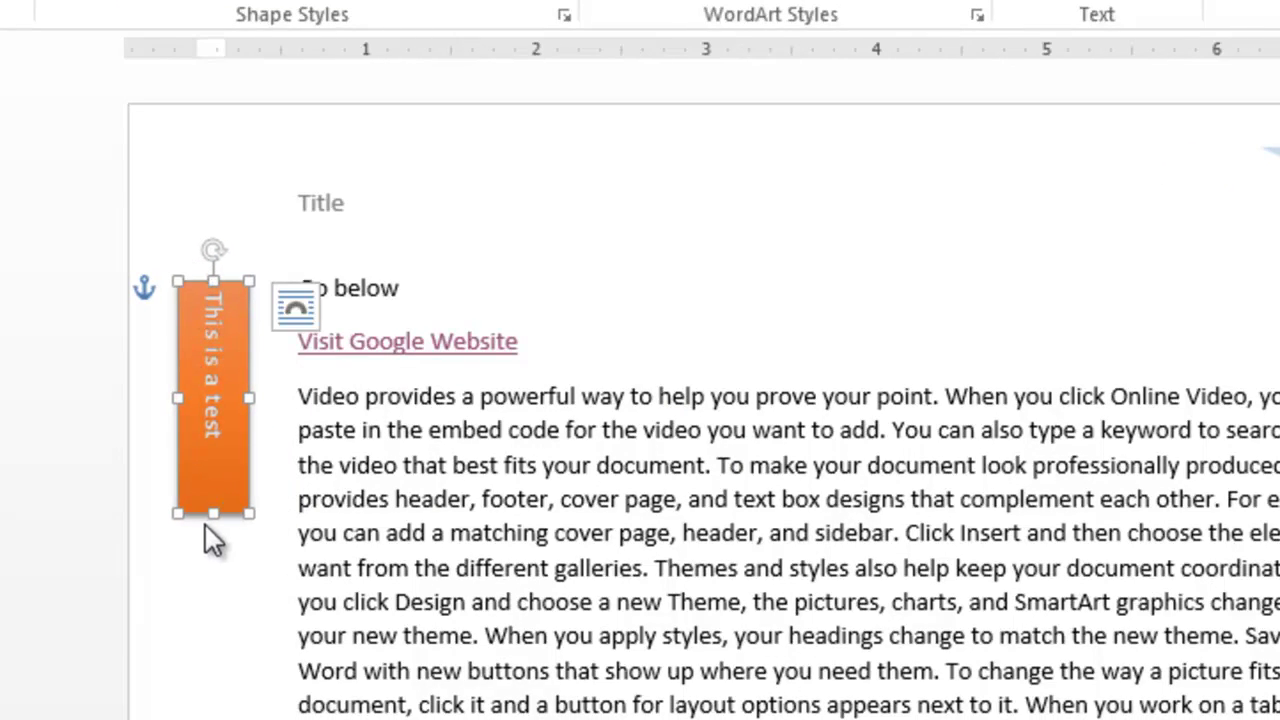
{"action": "left_click_drag", "start_coordinate": [211, 520], "coordinate": [224, 650]}
{"action": "left_click", "coordinate": [503, 304]}
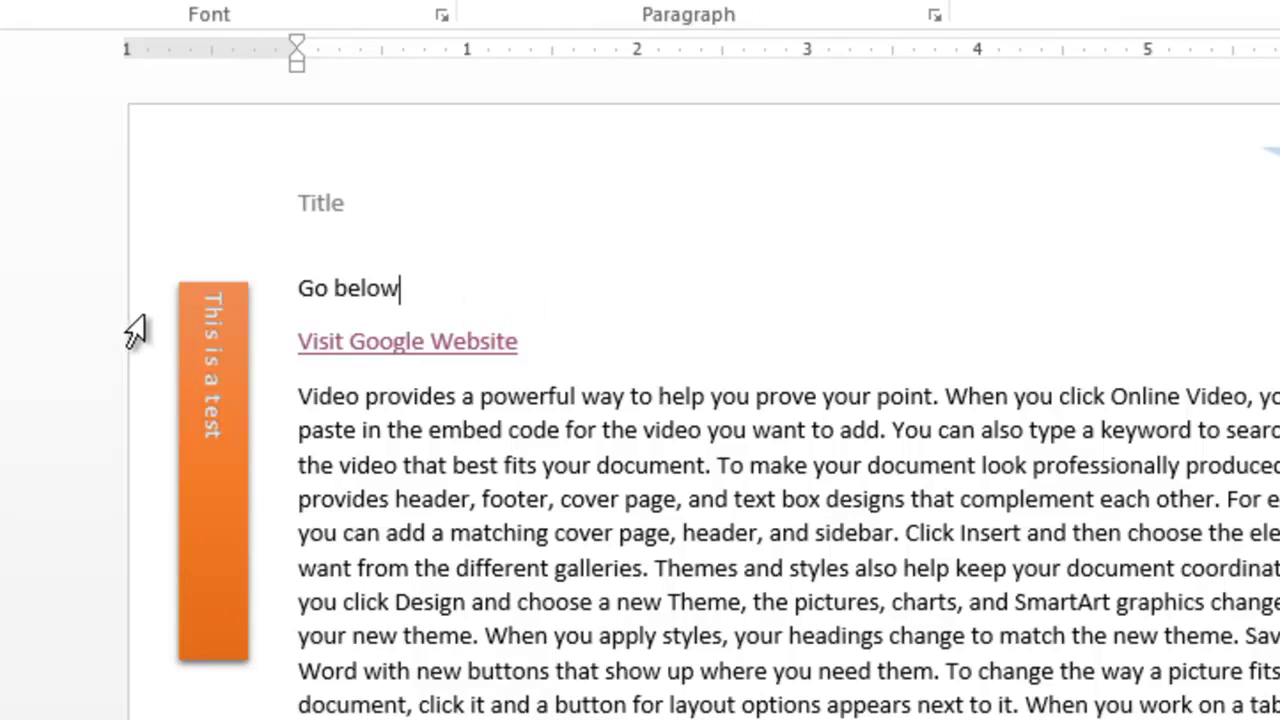
{"action": "left_click", "coordinate": [220, 318]}
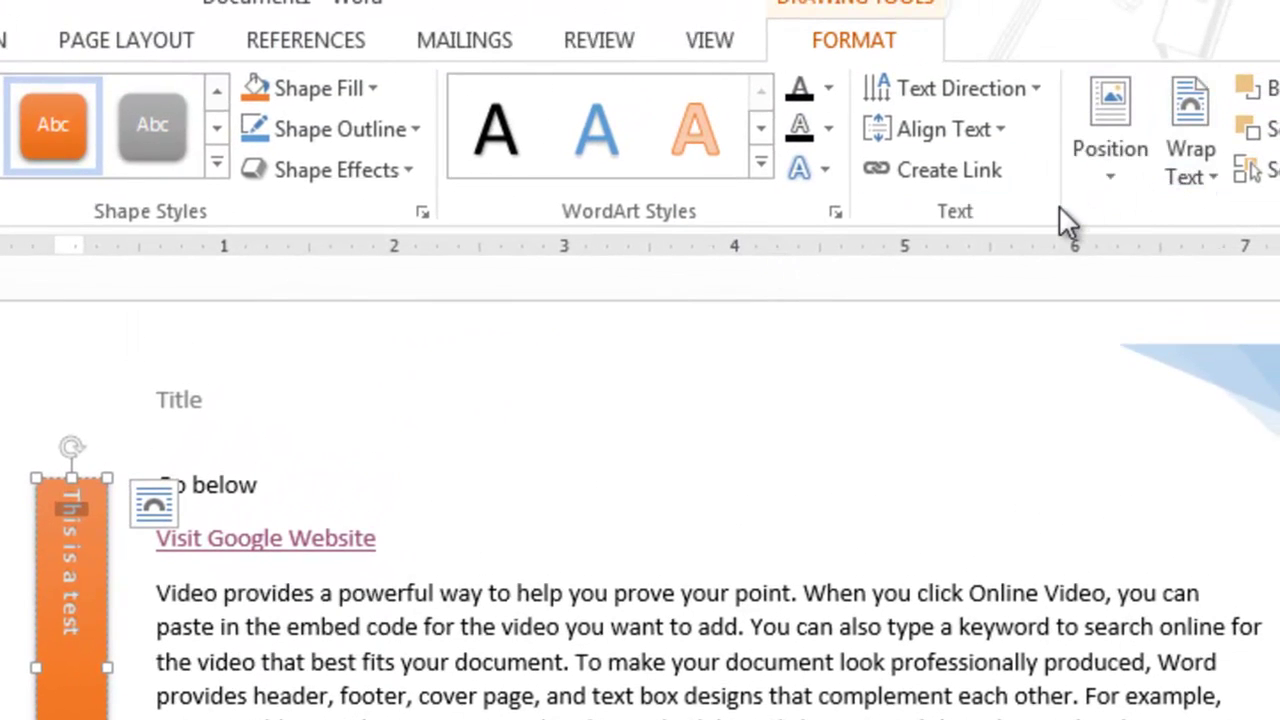
{"action": "left_click", "coordinate": [1032, 92]}
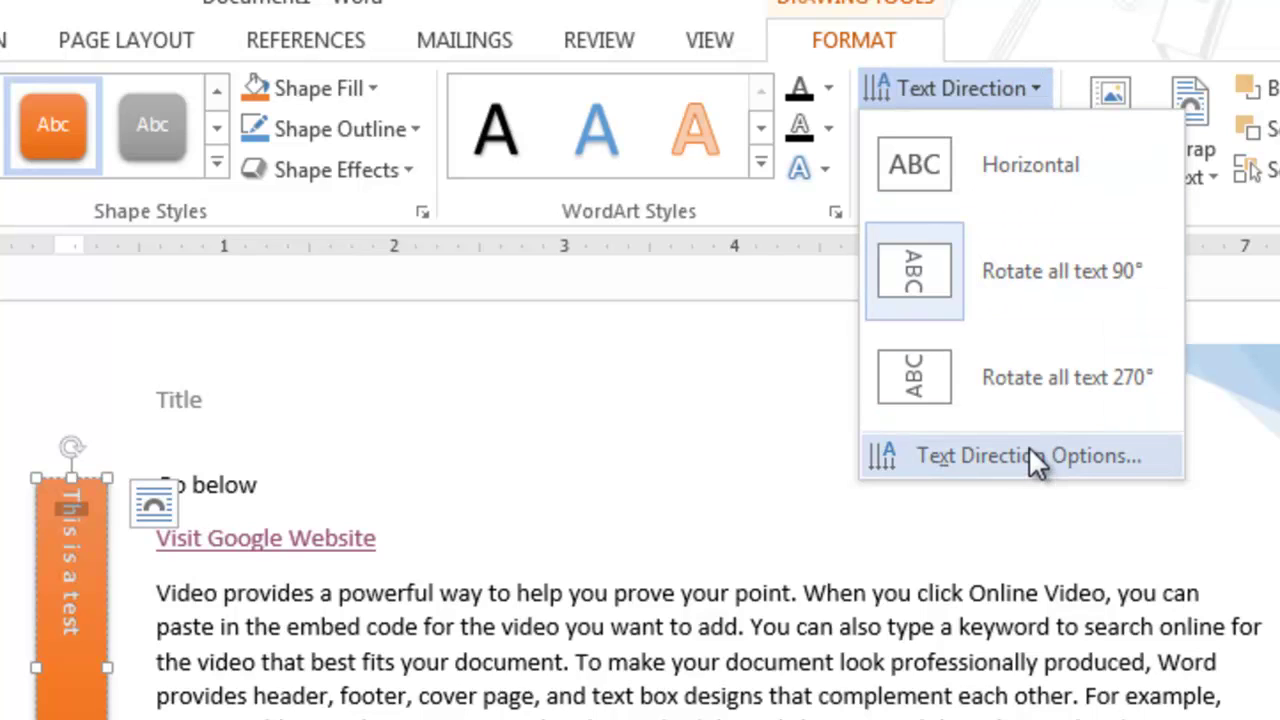
{"action": "left_click", "coordinate": [1004, 228]}
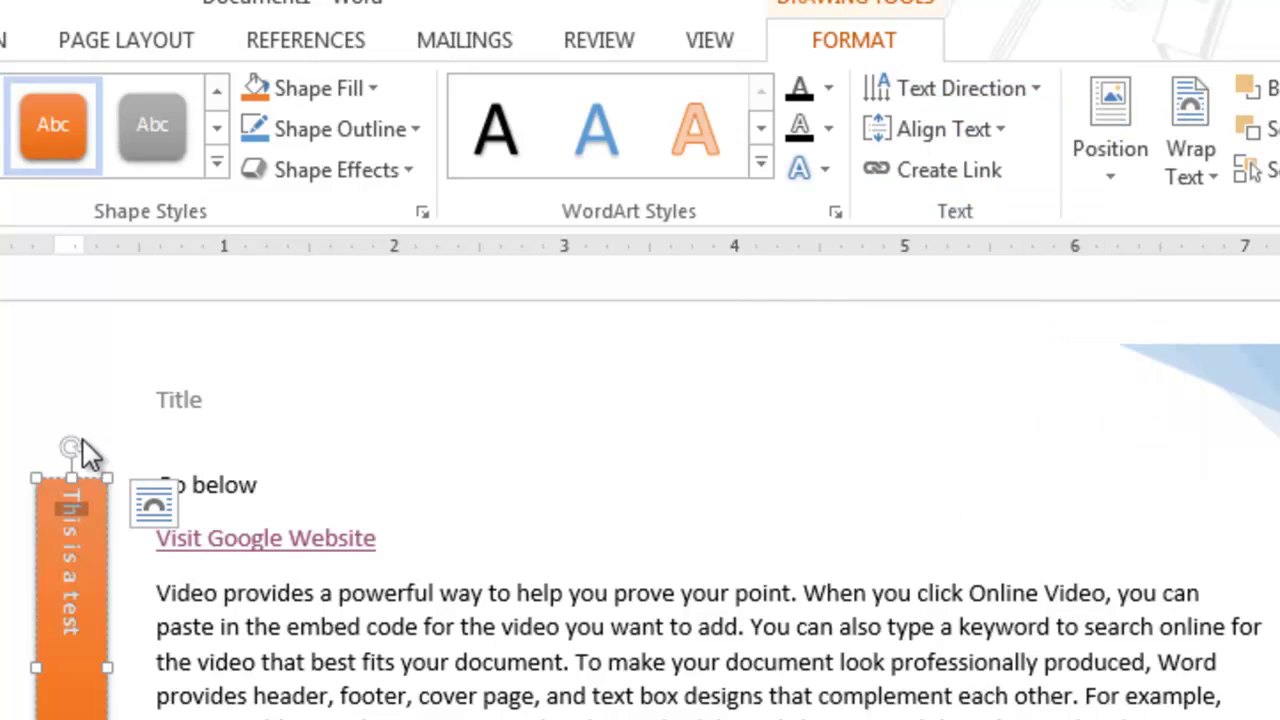
Step: Tilt the orange 'This is a test' box diagonally and resize it over the blue top-right triangle graphic
{"action": "left_click_drag", "start_coordinate": [75, 447], "coordinate": [228, 492]}
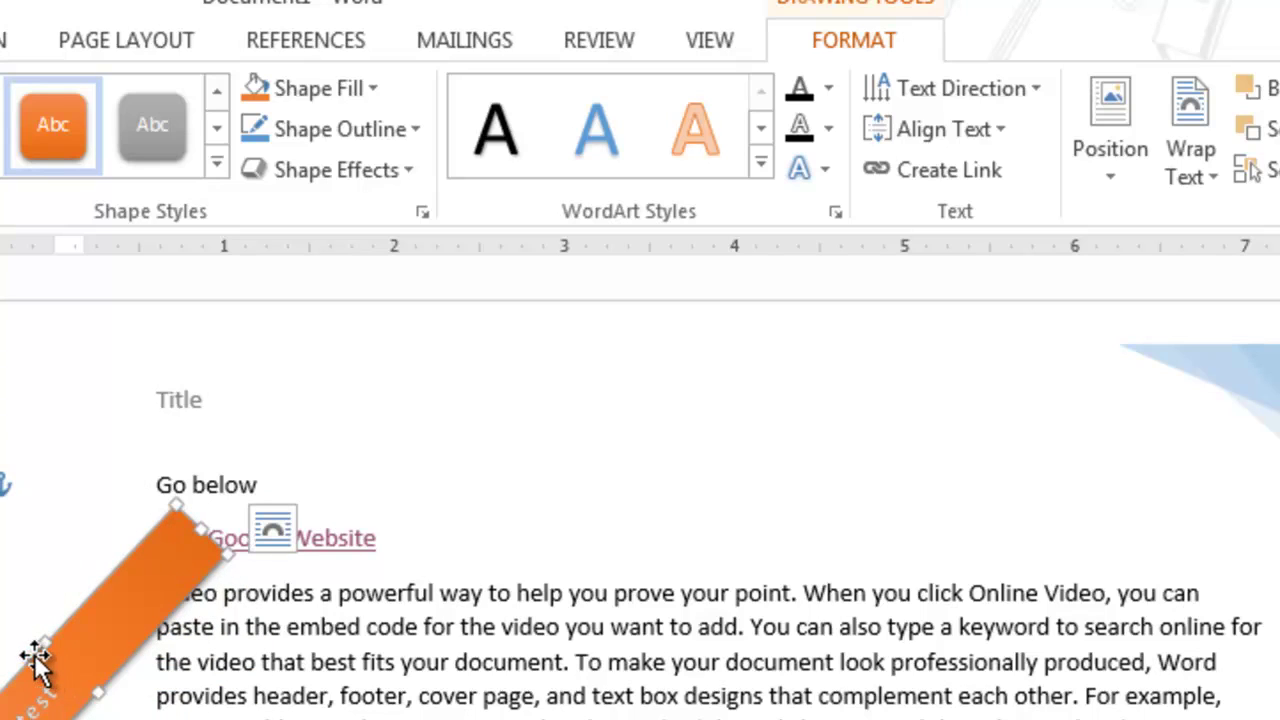
{"action": "left_click_drag", "start_coordinate": [33, 653], "coordinate": [811, 472]}
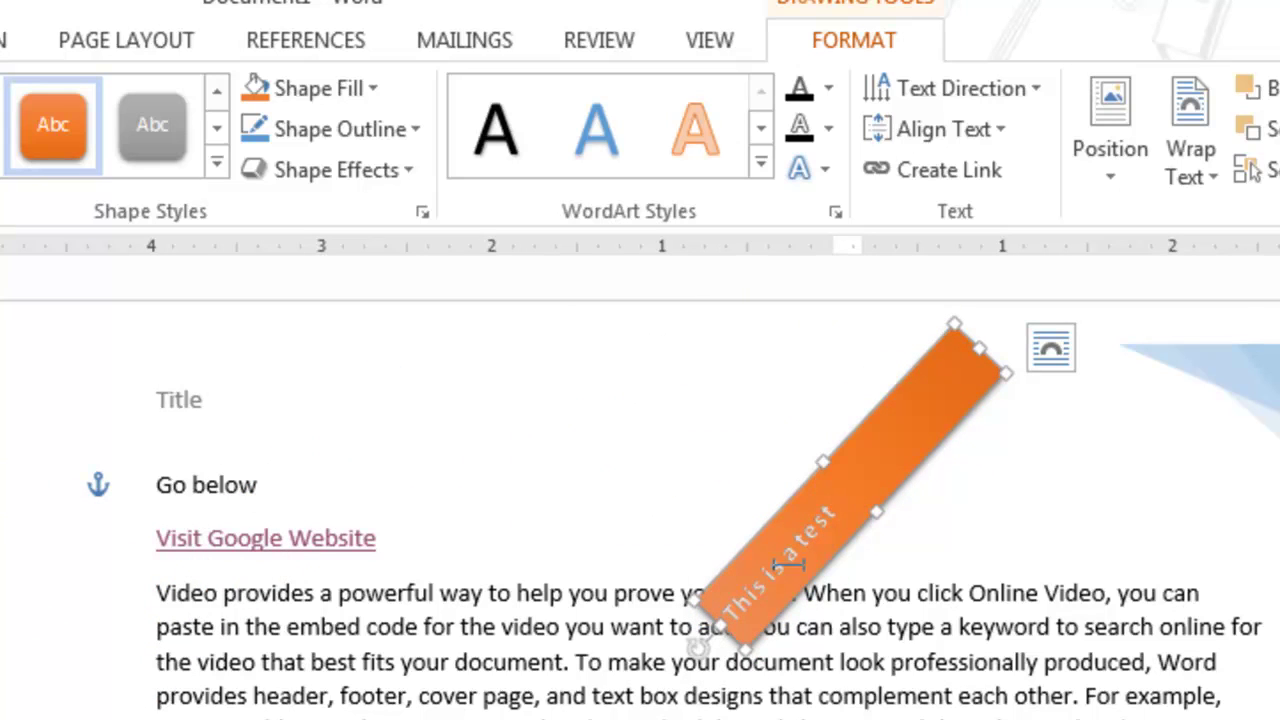
{"action": "left_click_drag", "start_coordinate": [707, 648], "coordinate": [638, 422]}
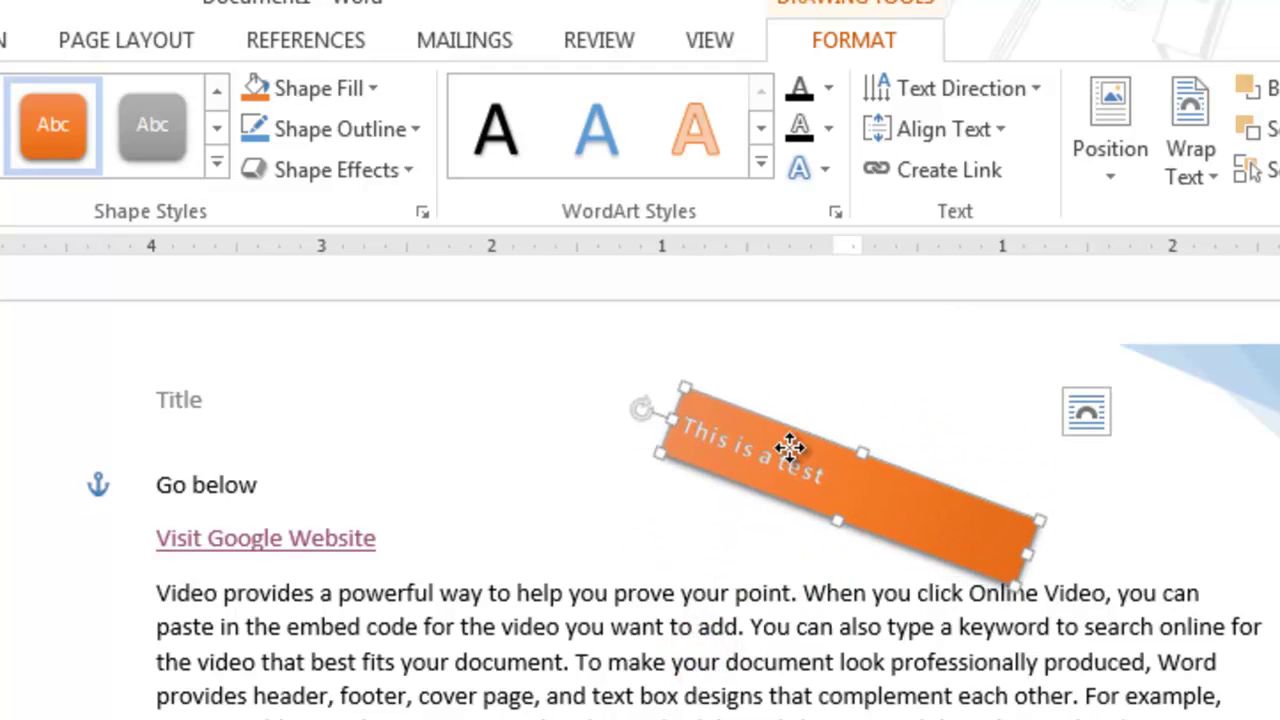
{"action": "left_click_drag", "start_coordinate": [790, 447], "coordinate": [1134, 380]}
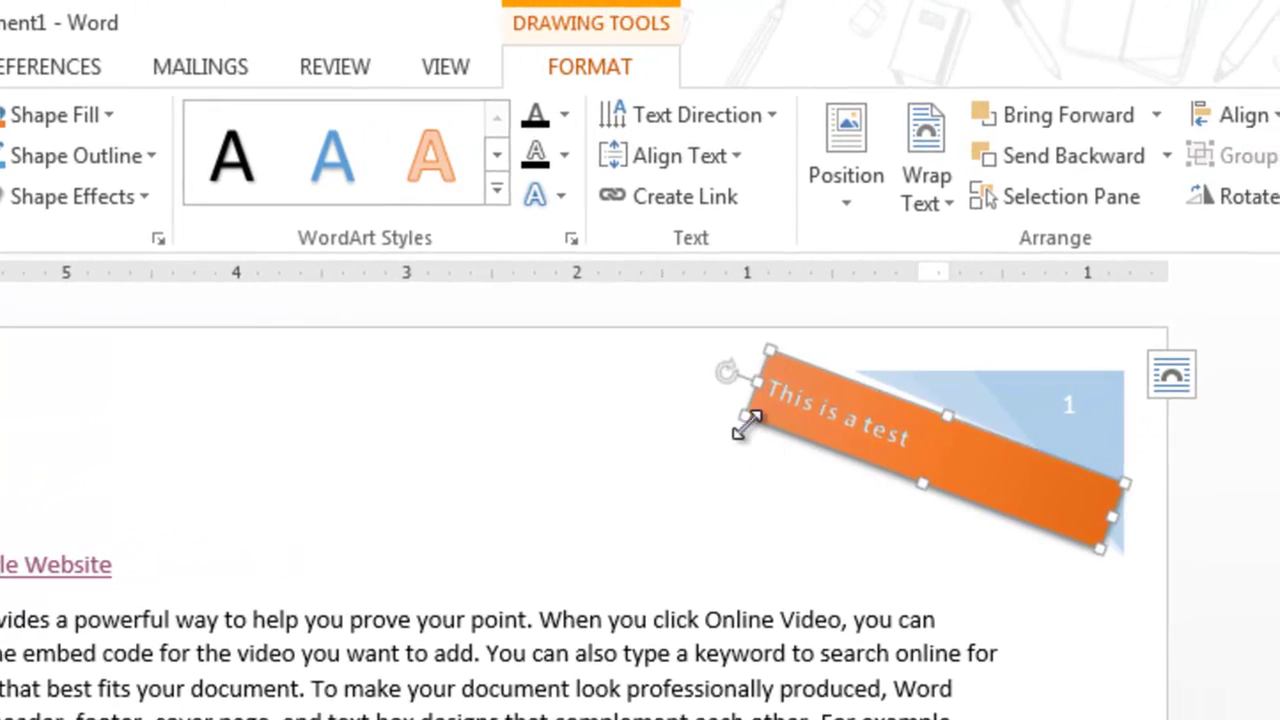
{"action": "left_click_drag", "start_coordinate": [738, 414], "coordinate": [627, 533]}
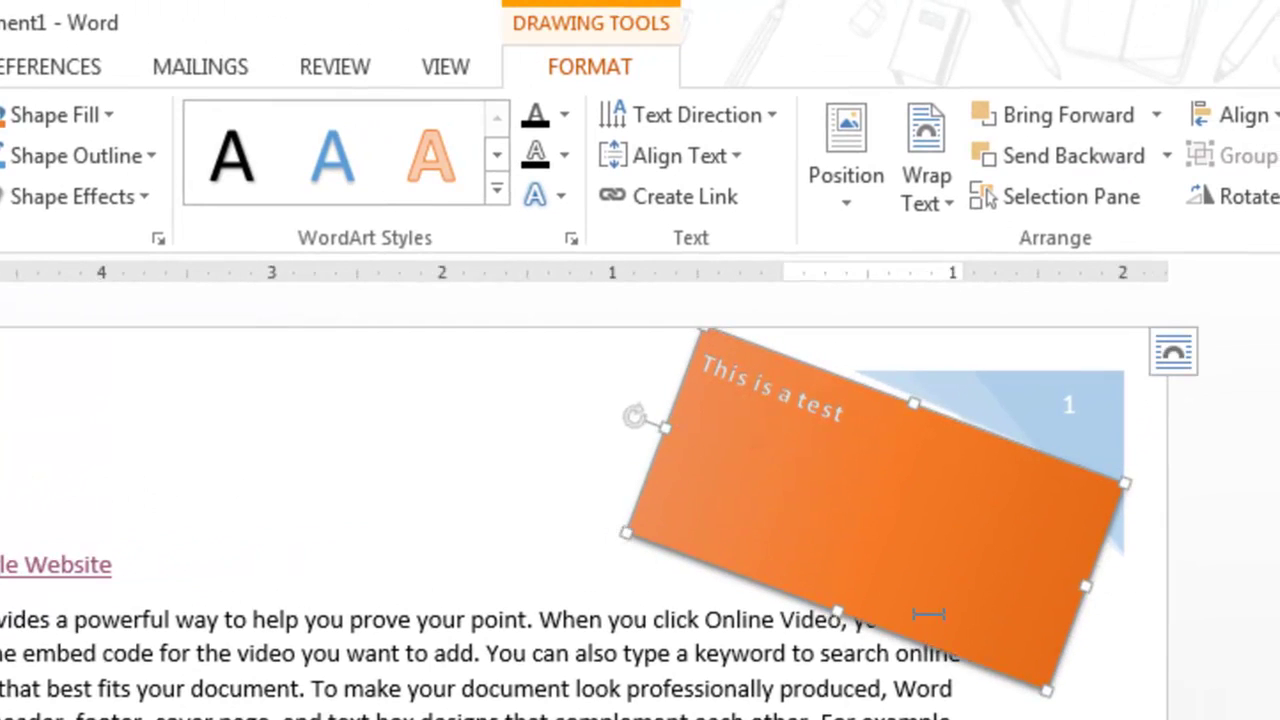
{"action": "left_click_drag", "start_coordinate": [1043, 686], "coordinate": [850, 466]}
{"action": "left_click_drag", "start_coordinate": [733, 416], "coordinate": [914, 518]}
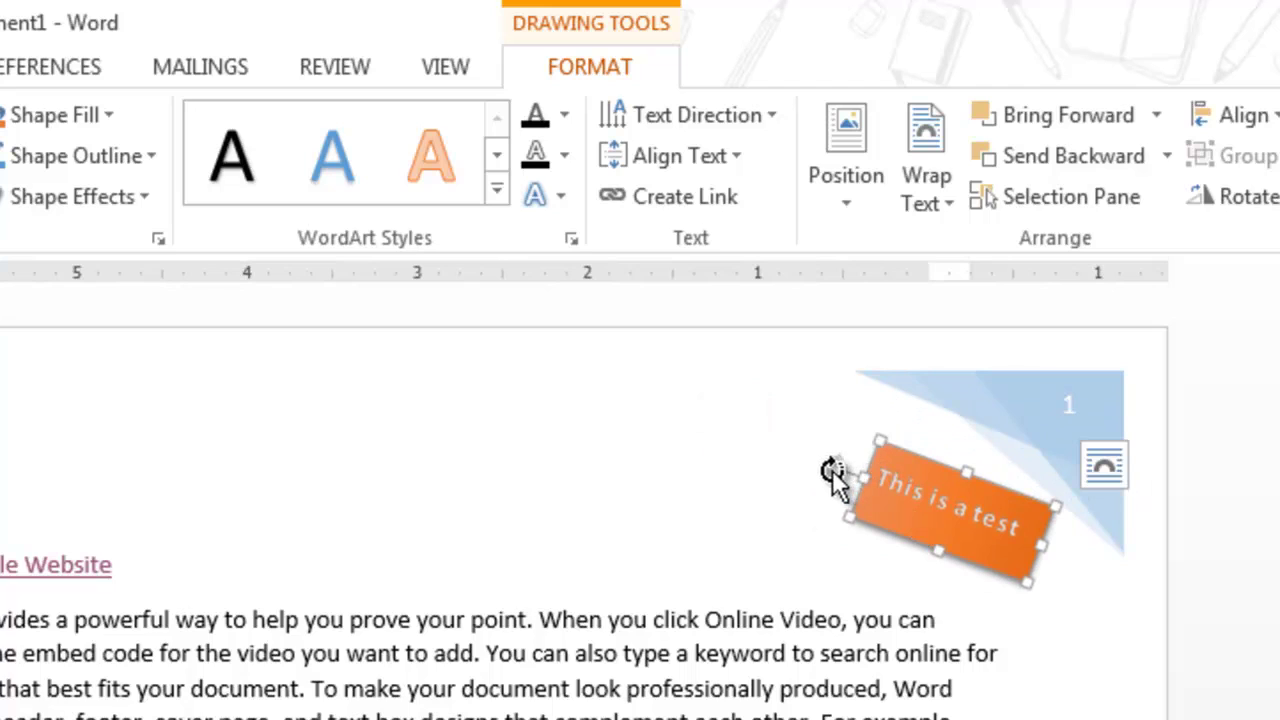
{"action": "left_click_drag", "start_coordinate": [835, 478], "coordinate": [848, 441]}
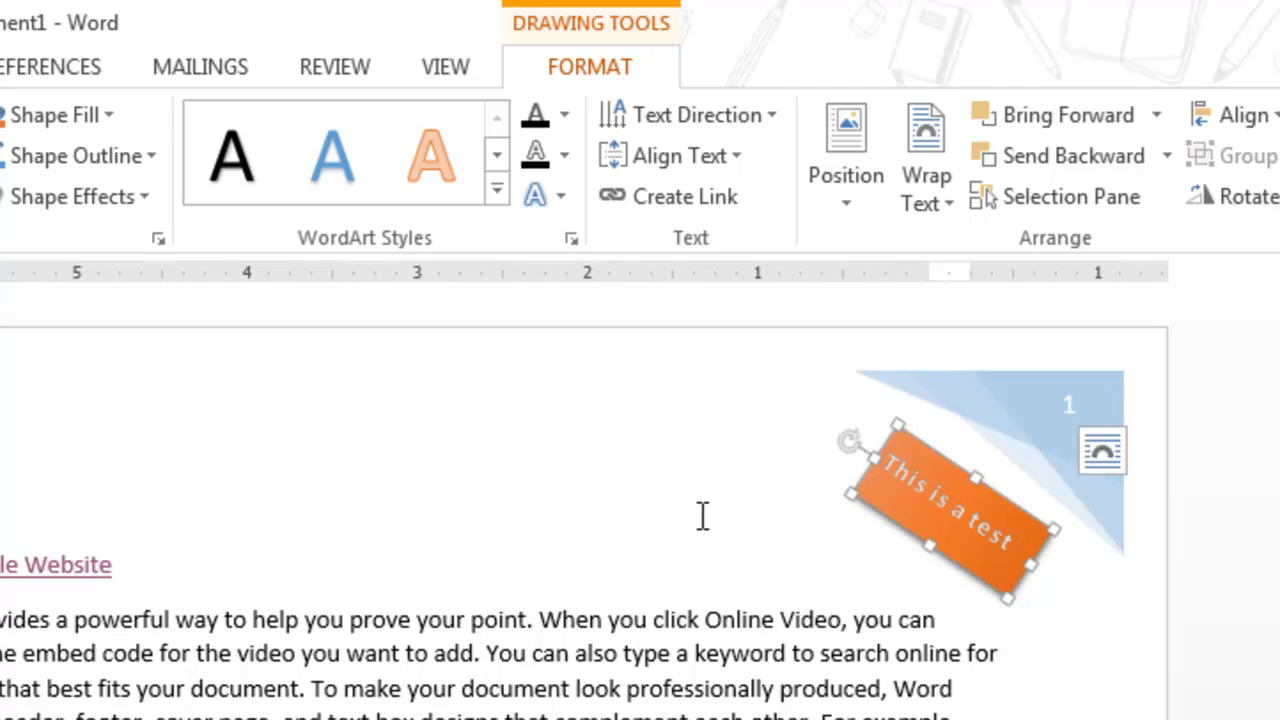
{"action": "left_click", "coordinate": [703, 516]}
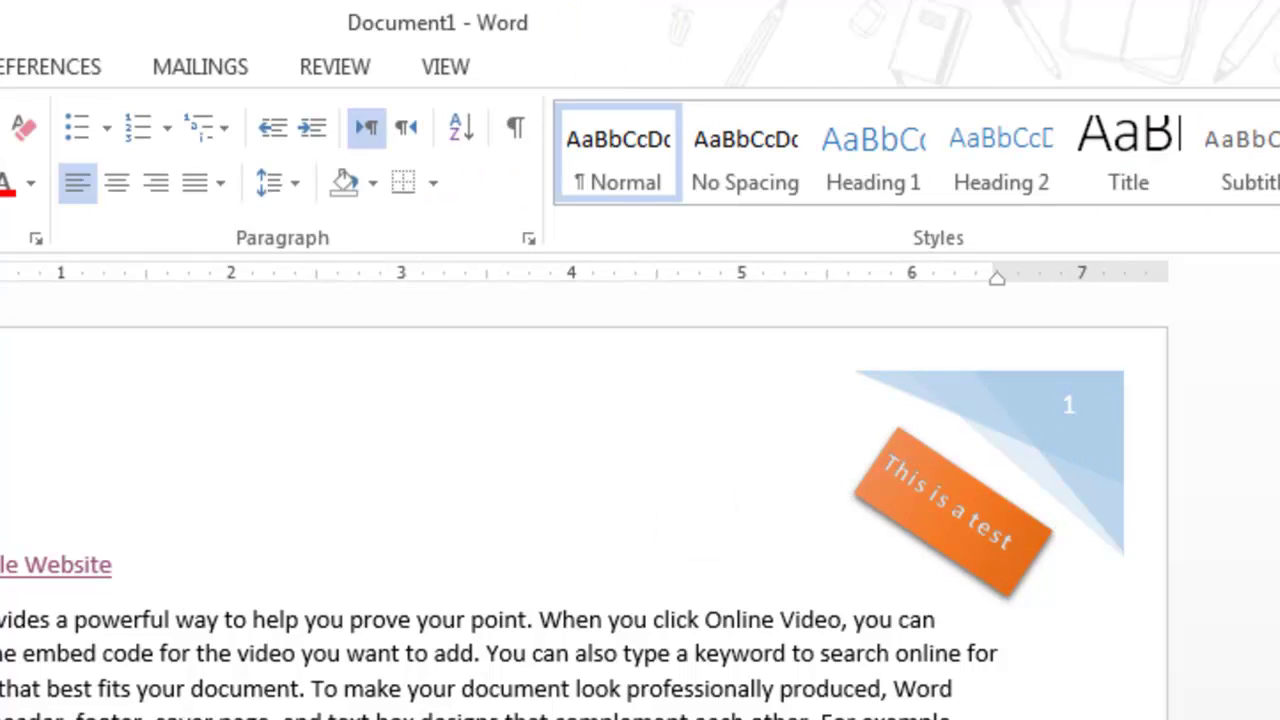
Step: Select the first body paragraph, try the Dropped, In margin and None drop cap positions, then cancel
{"action": "key", "text": "alt+n"}
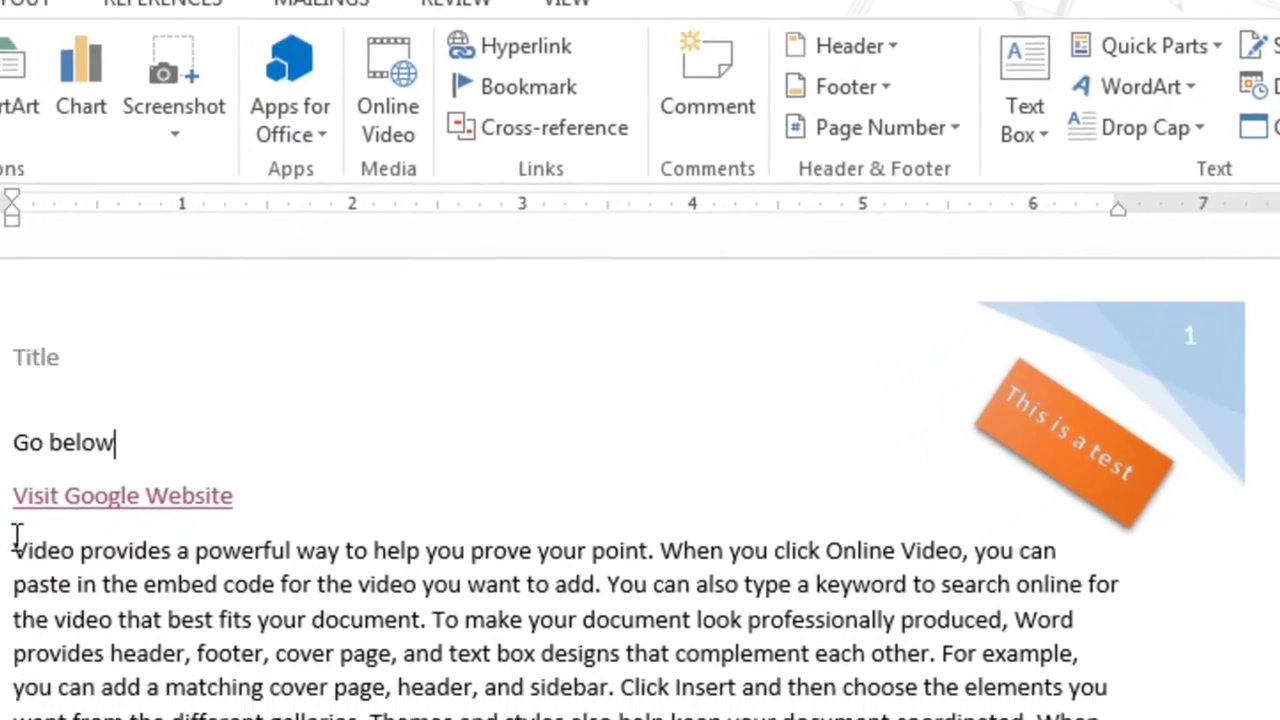
{"action": "left_click_drag", "start_coordinate": [100, 494], "coordinate": [1118, 710]}
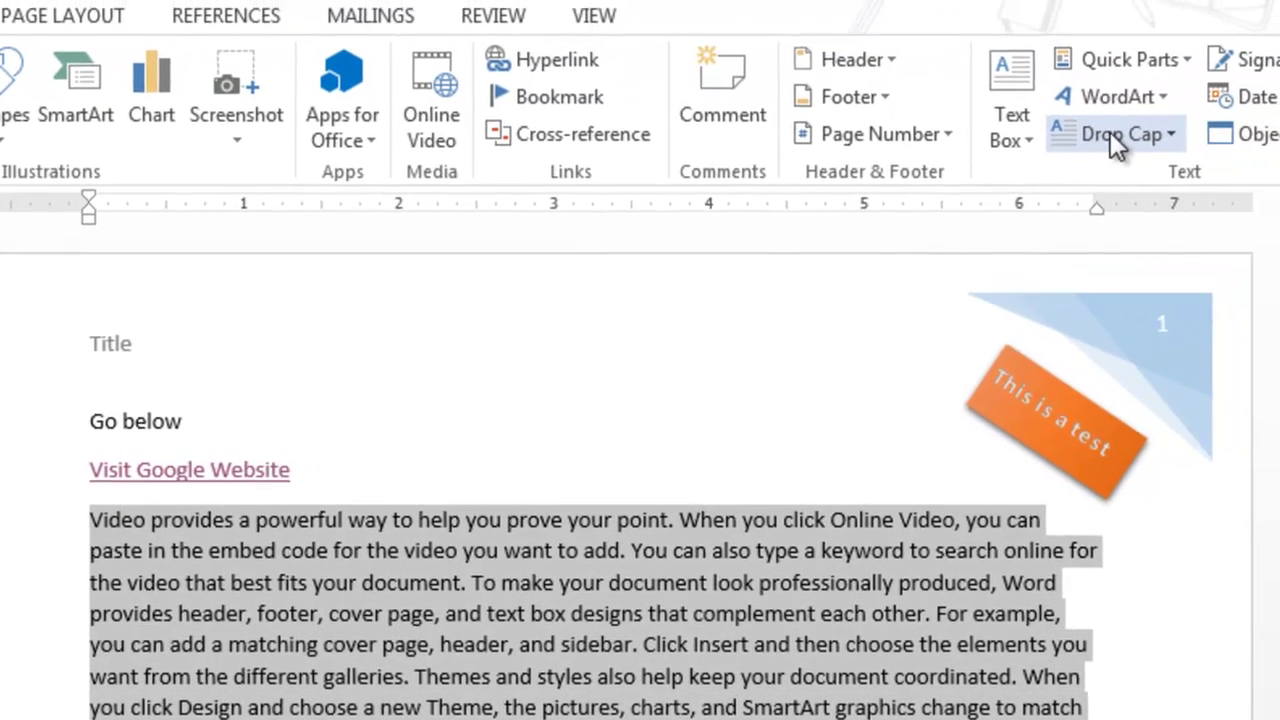
{"action": "left_click", "coordinate": [1279, 76]}
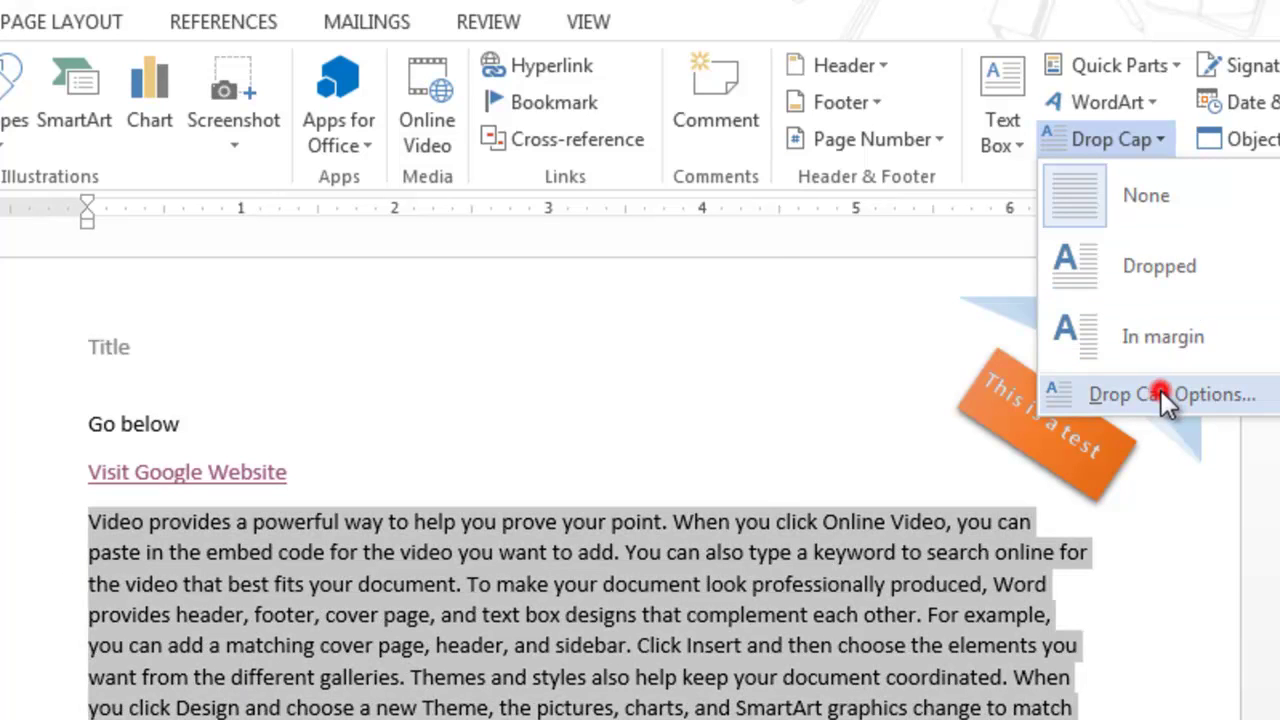
{"action": "left_click", "coordinate": [1163, 394]}
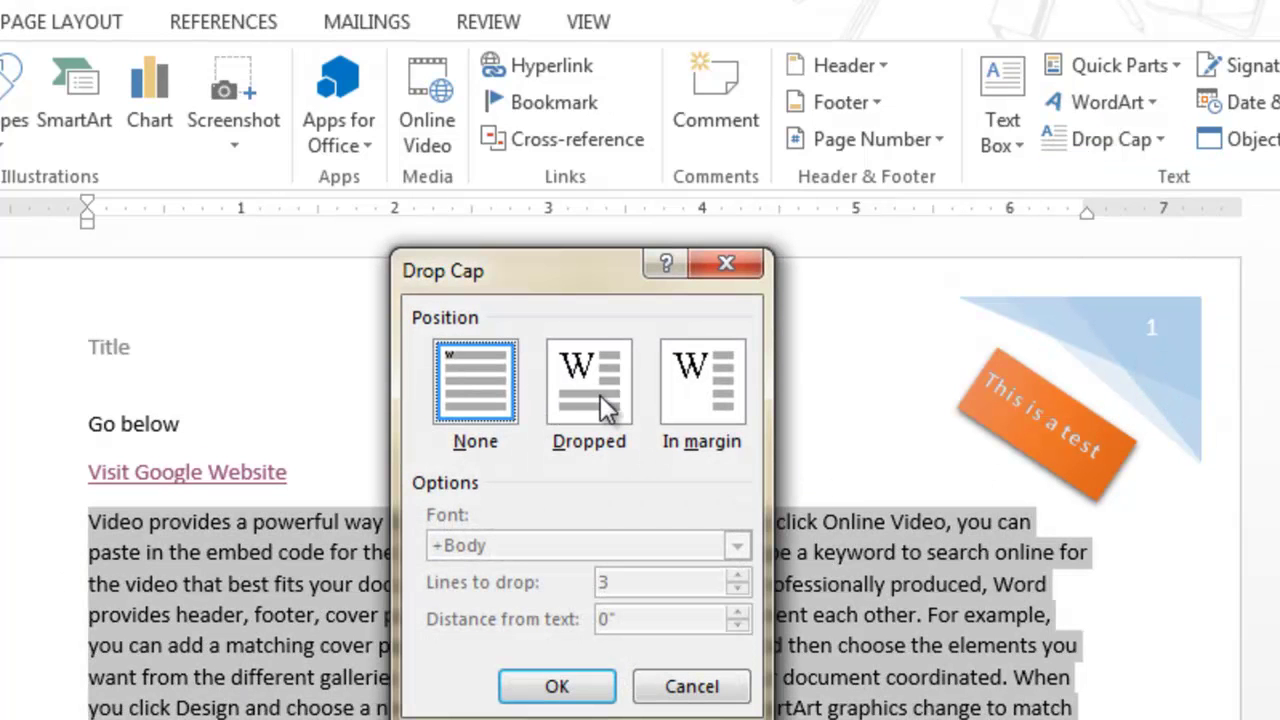
{"action": "left_click", "coordinate": [604, 392]}
{"action": "left_click", "coordinate": [702, 372]}
{"action": "left_click", "coordinate": [590, 385]}
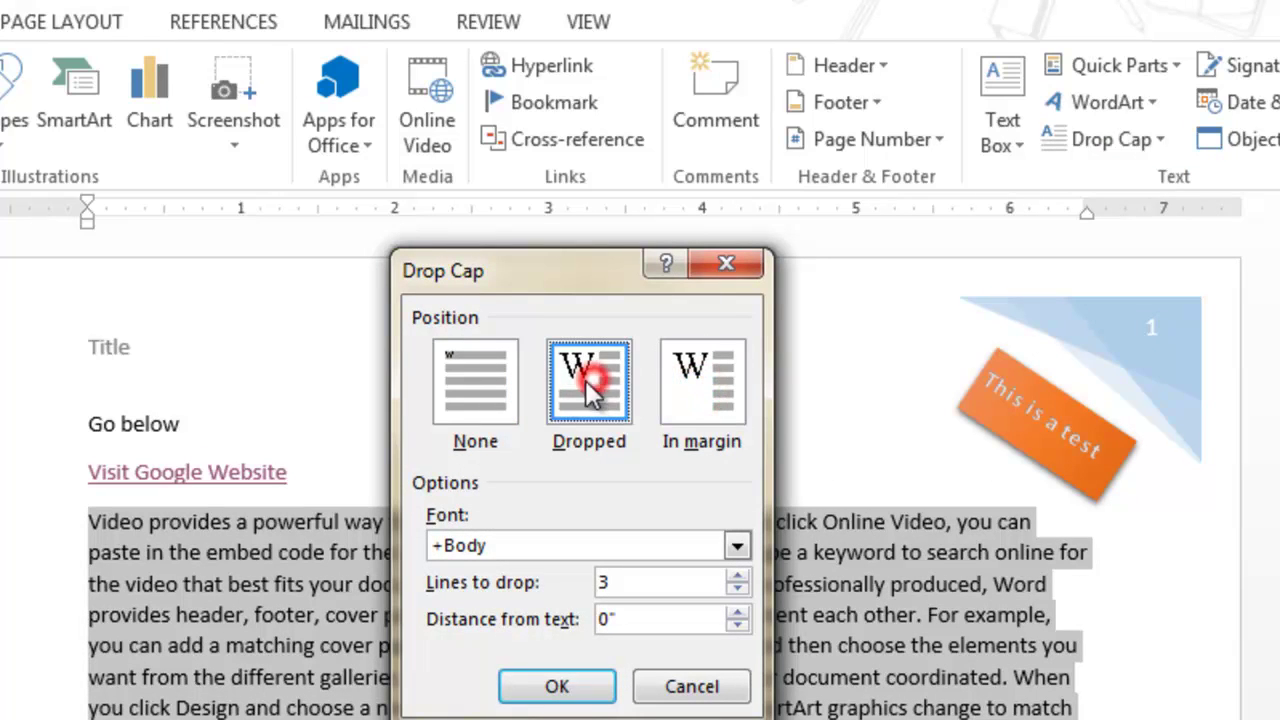
{"action": "left_click", "coordinate": [475, 375]}
{"action": "left_click", "coordinate": [600, 390]}
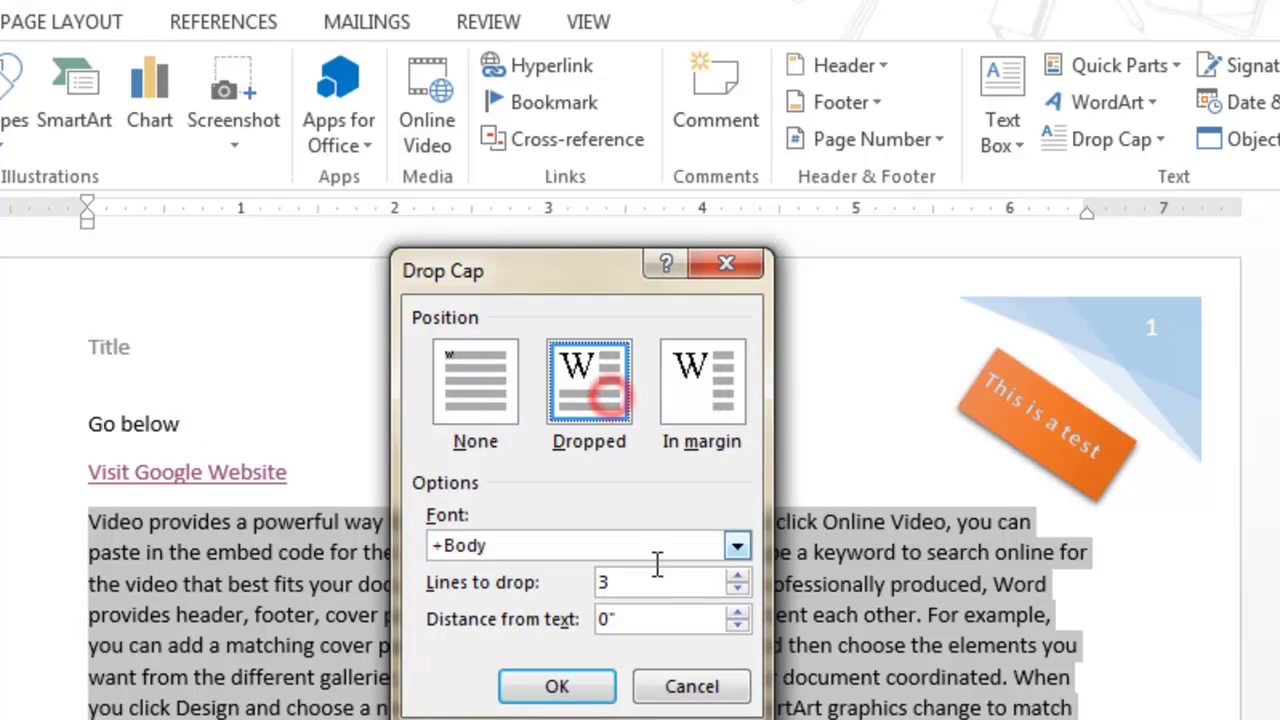
{"action": "left_click", "coordinate": [736, 546]}
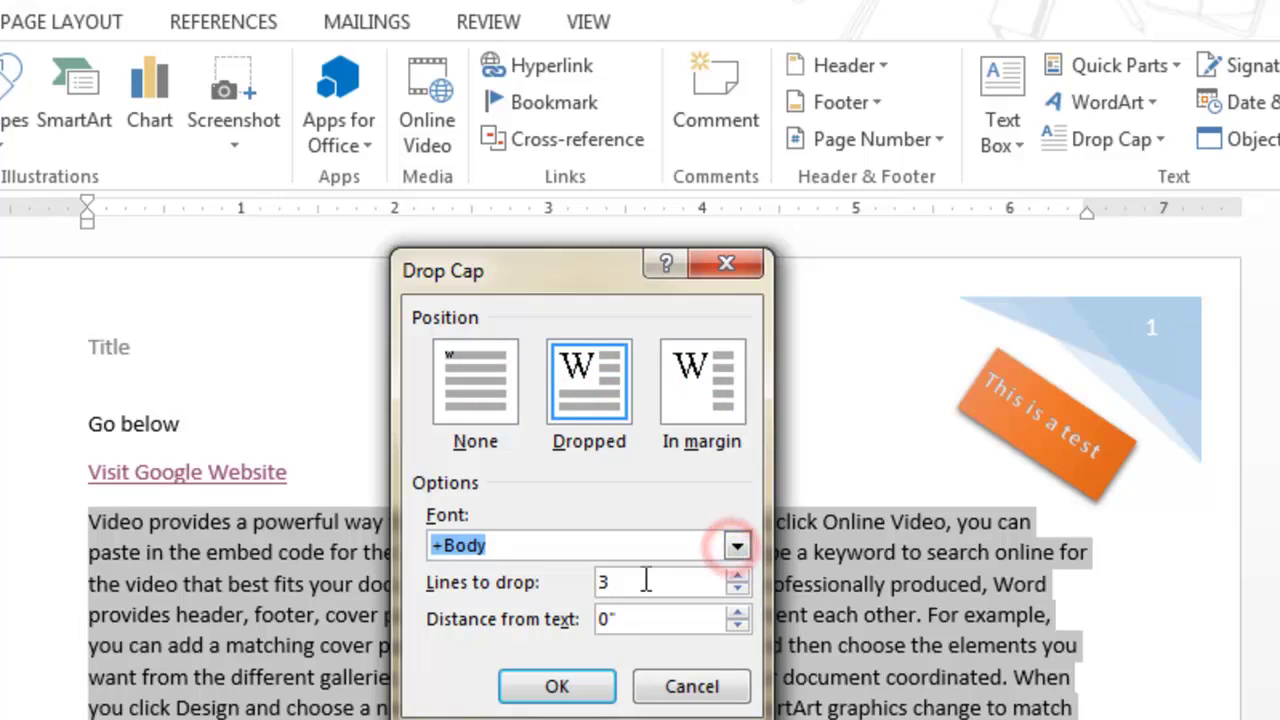
{"action": "left_click", "coordinate": [695, 695]}
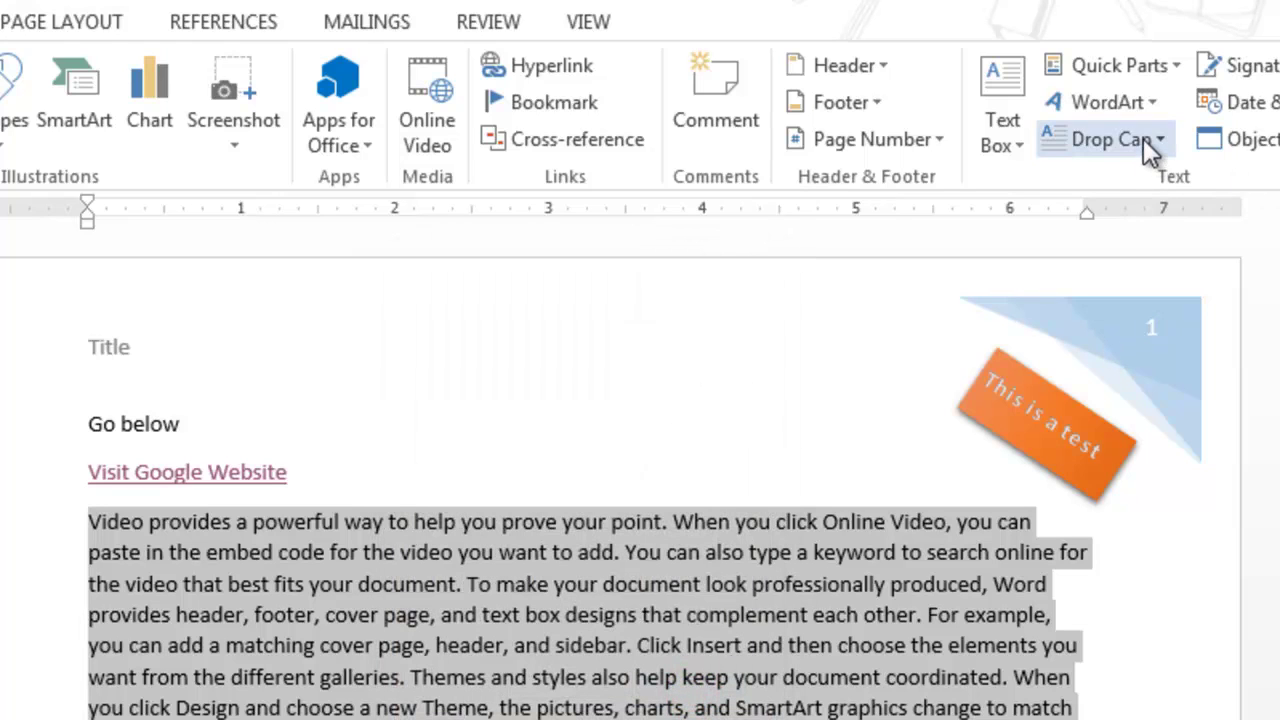
Step: Preview drop cap styles without applying one, then bring up the WordArt style gallery
{"action": "left_click", "coordinate": [1143, 138]}
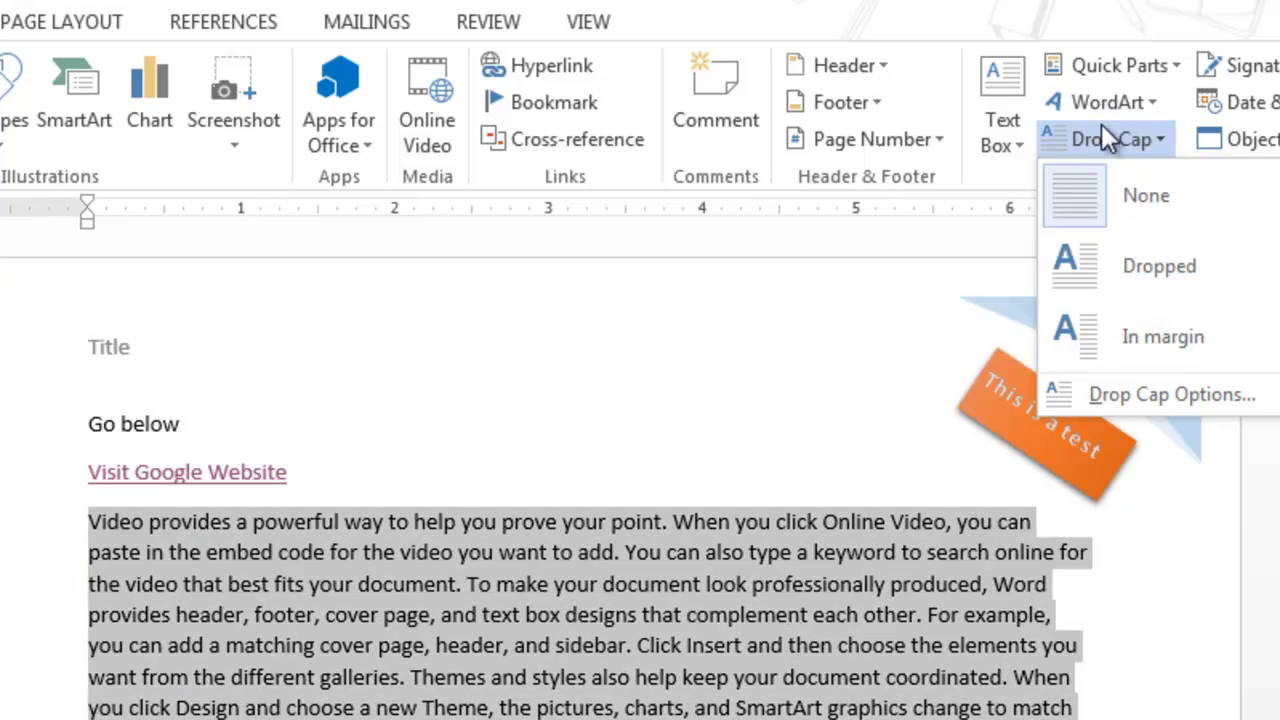
{"action": "left_click", "coordinate": [665, 545]}
{"action": "left_click", "coordinate": [602, 584]}
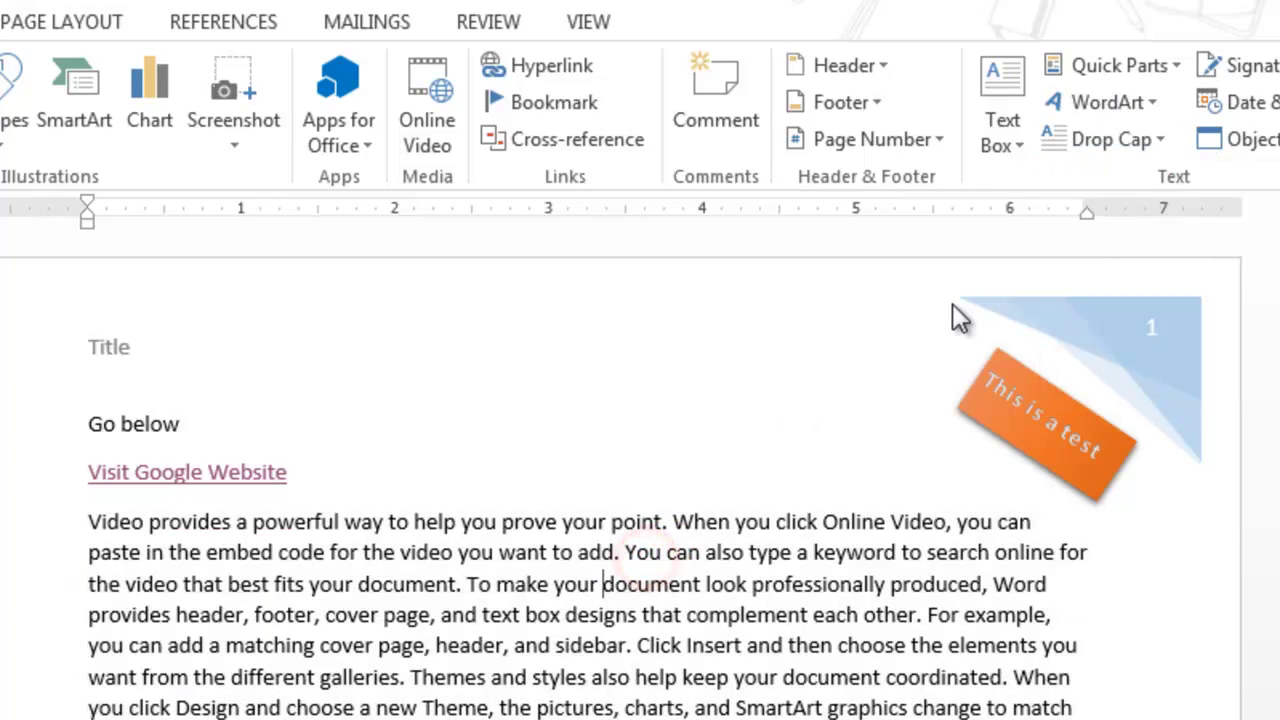
{"action": "left_click", "coordinate": [1149, 104]}
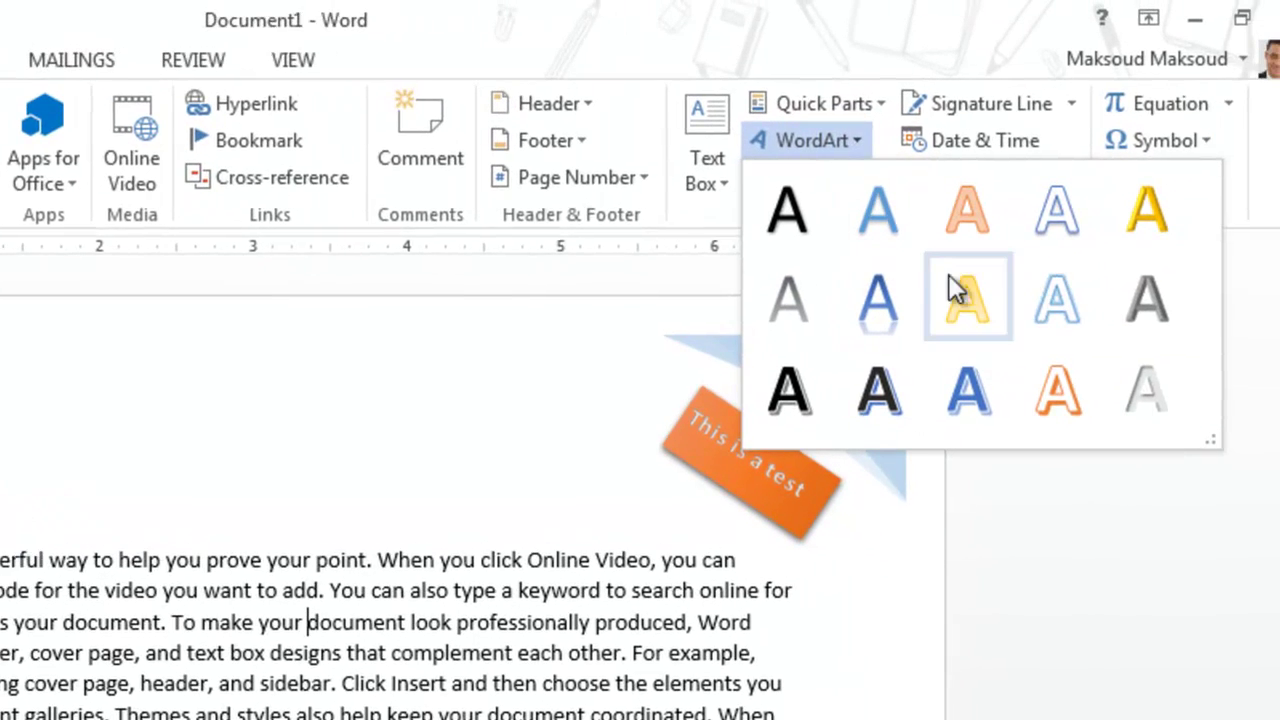
Step: Insert a WordArt box and replace its placeholder text with 'VCCS'
{"action": "left_click", "coordinate": [908, 312]}
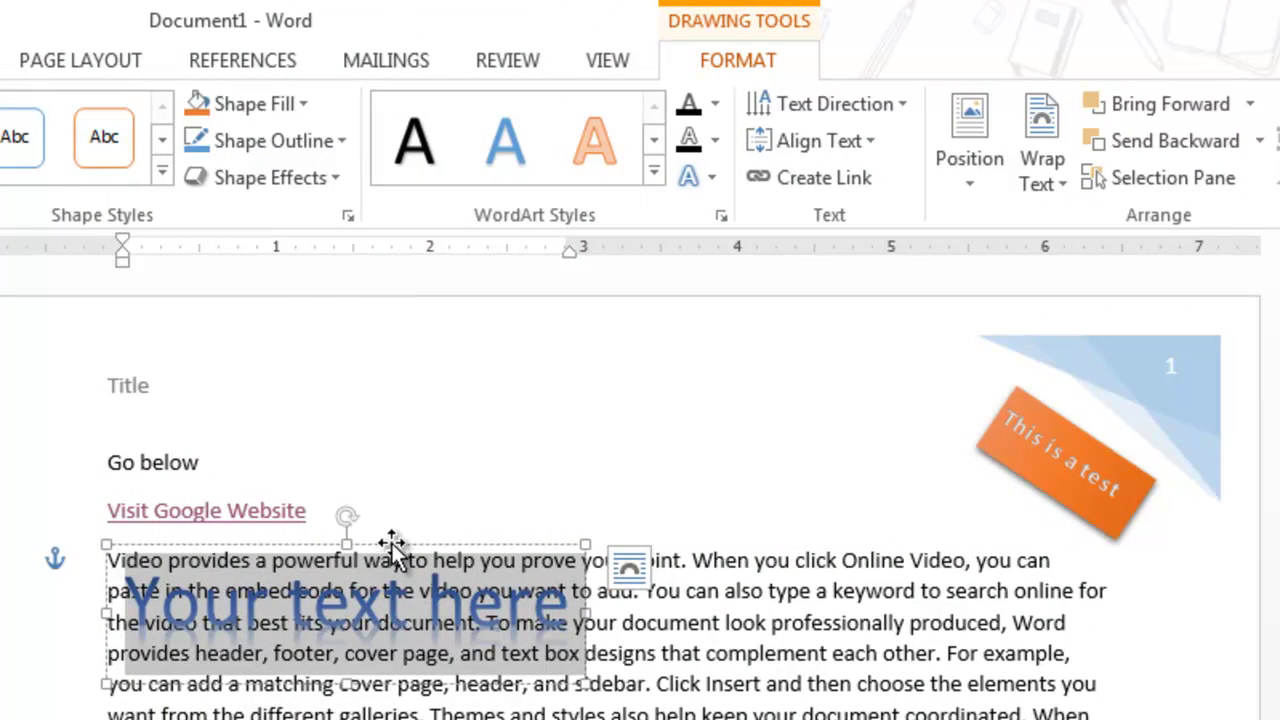
{"action": "left_click_drag", "start_coordinate": [389, 545], "coordinate": [664, 372]}
{"action": "left_click", "coordinate": [663, 420]}
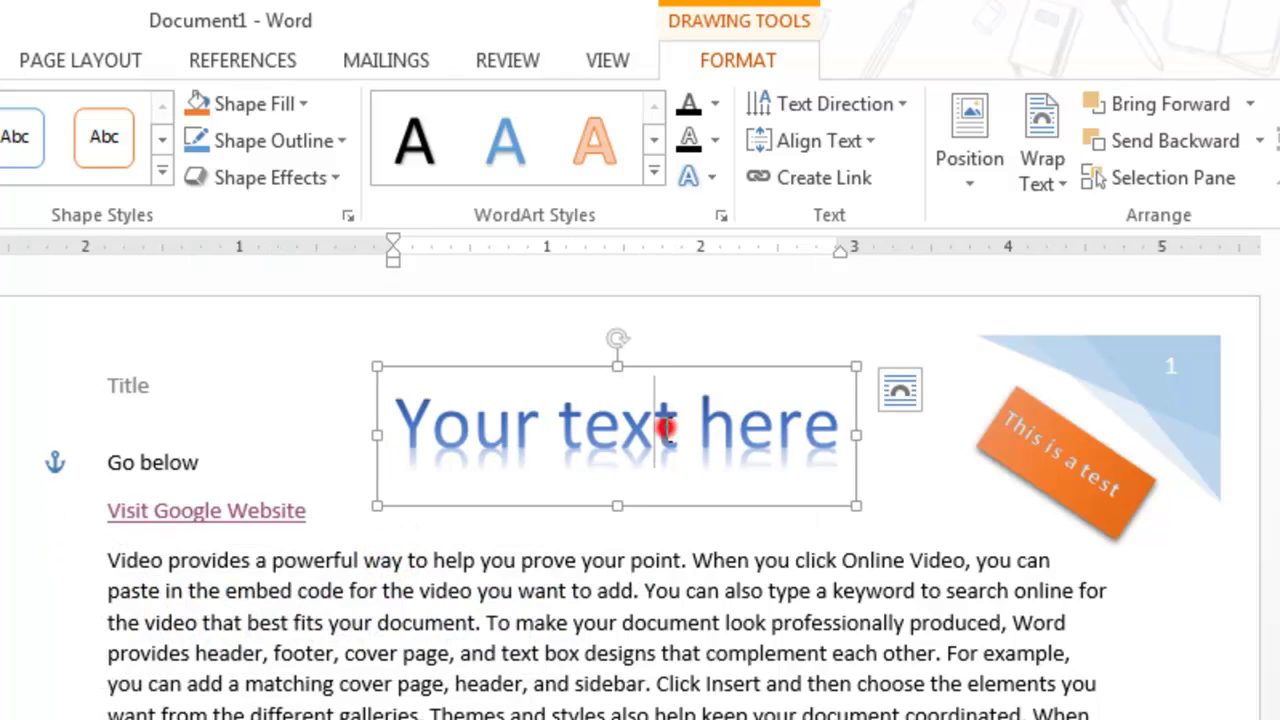
{"action": "left_click_drag", "start_coordinate": [836, 440], "coordinate": [397, 458]}
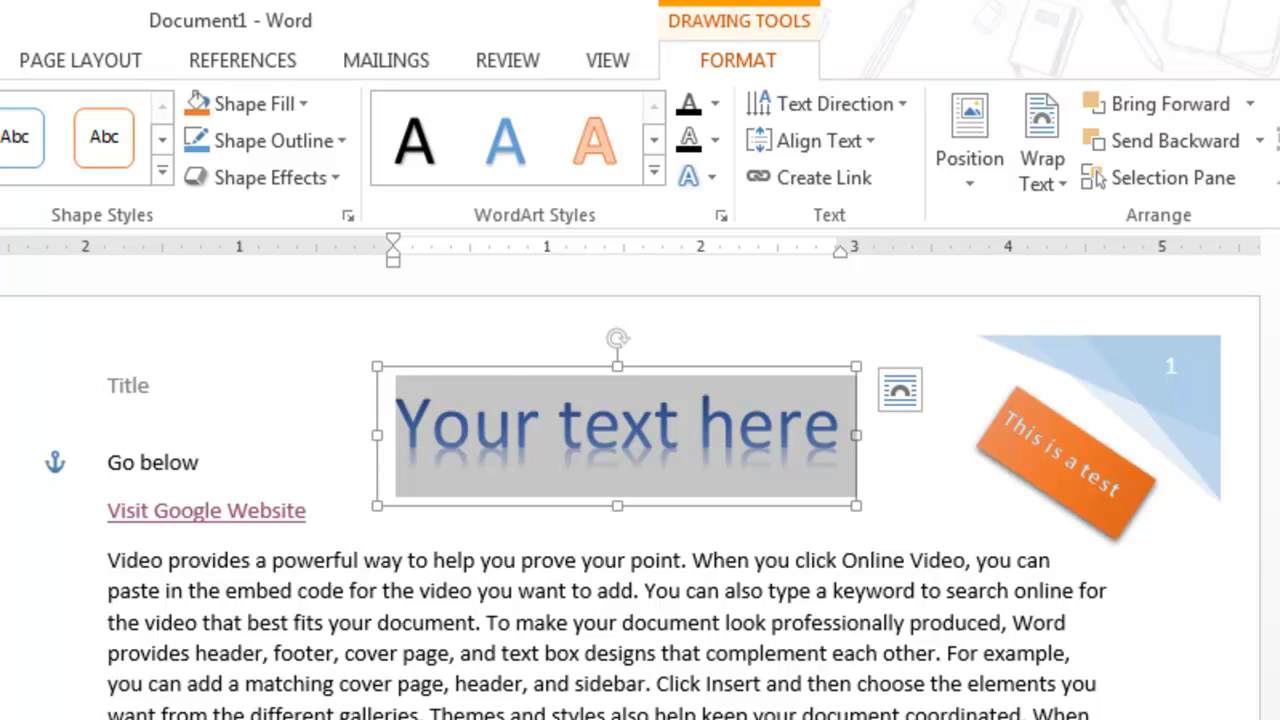
{"action": "type", "text": "VCCS"}
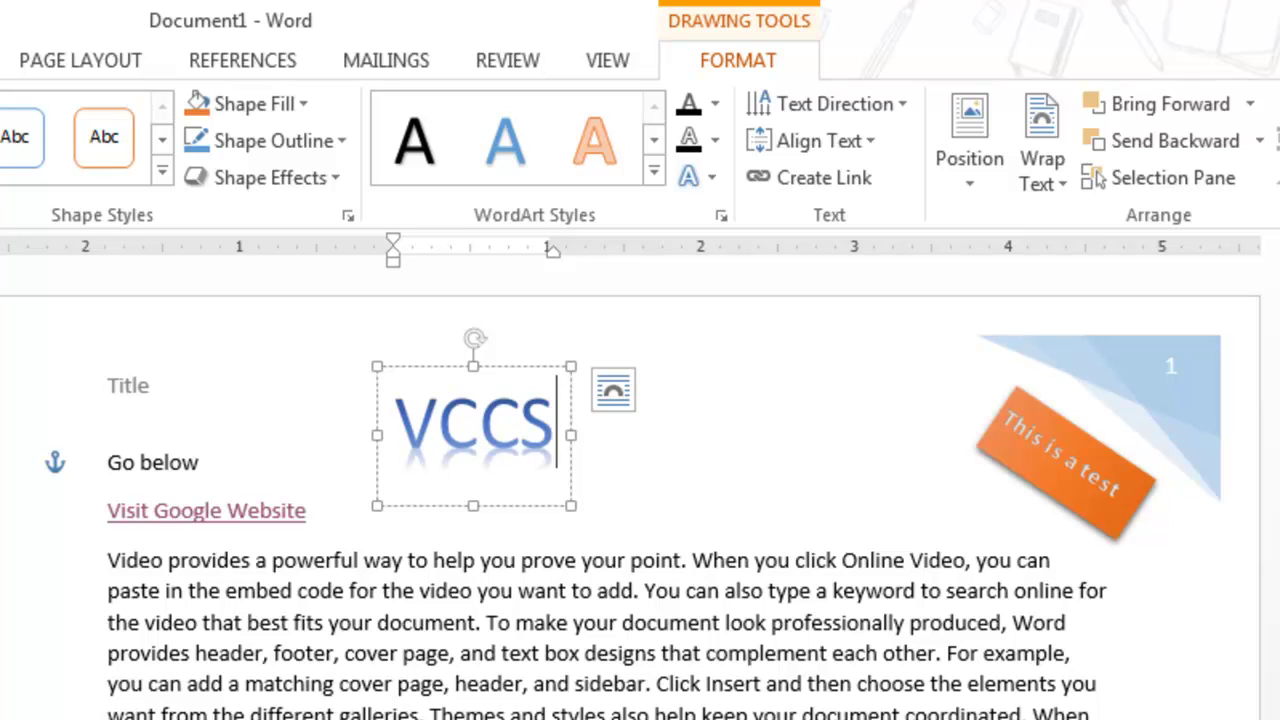
Step: Drag the VCCS WordArt down onto the first body paragraph
{"action": "left_click", "coordinate": [655, 686]}
{"action": "left_click", "coordinate": [488, 452]}
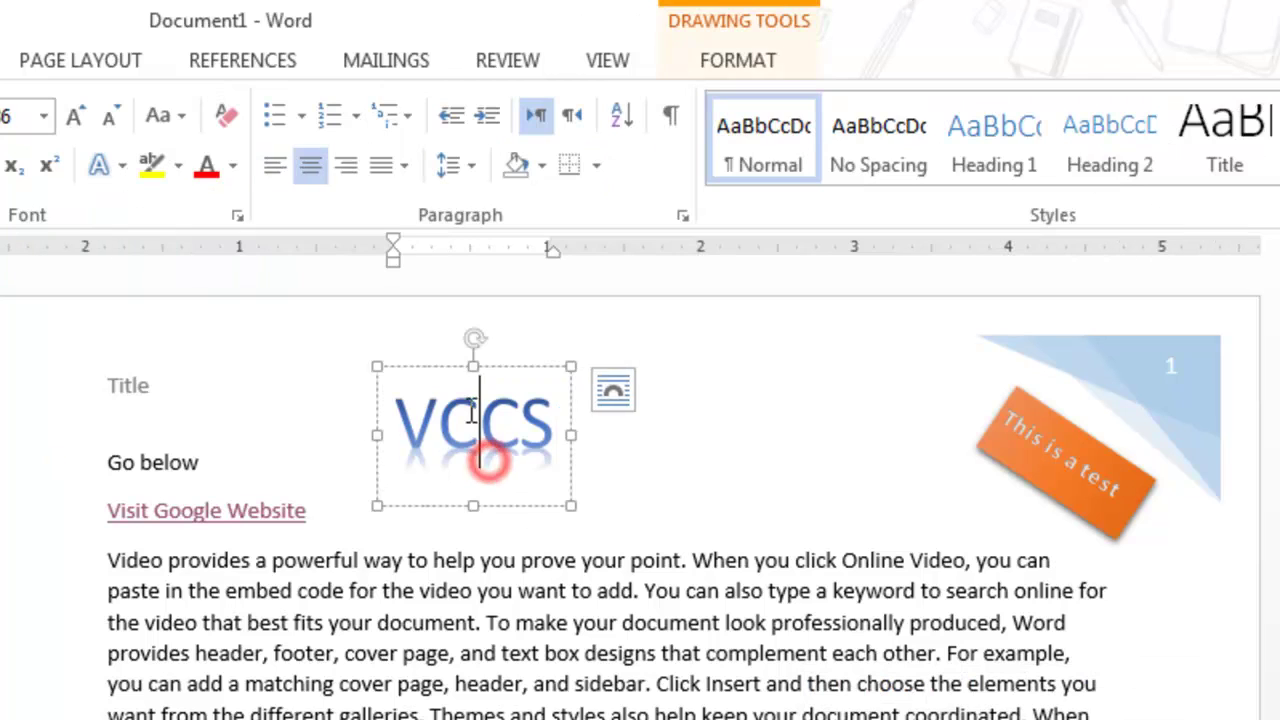
{"action": "left_click_drag", "start_coordinate": [437, 370], "coordinate": [600, 590]}
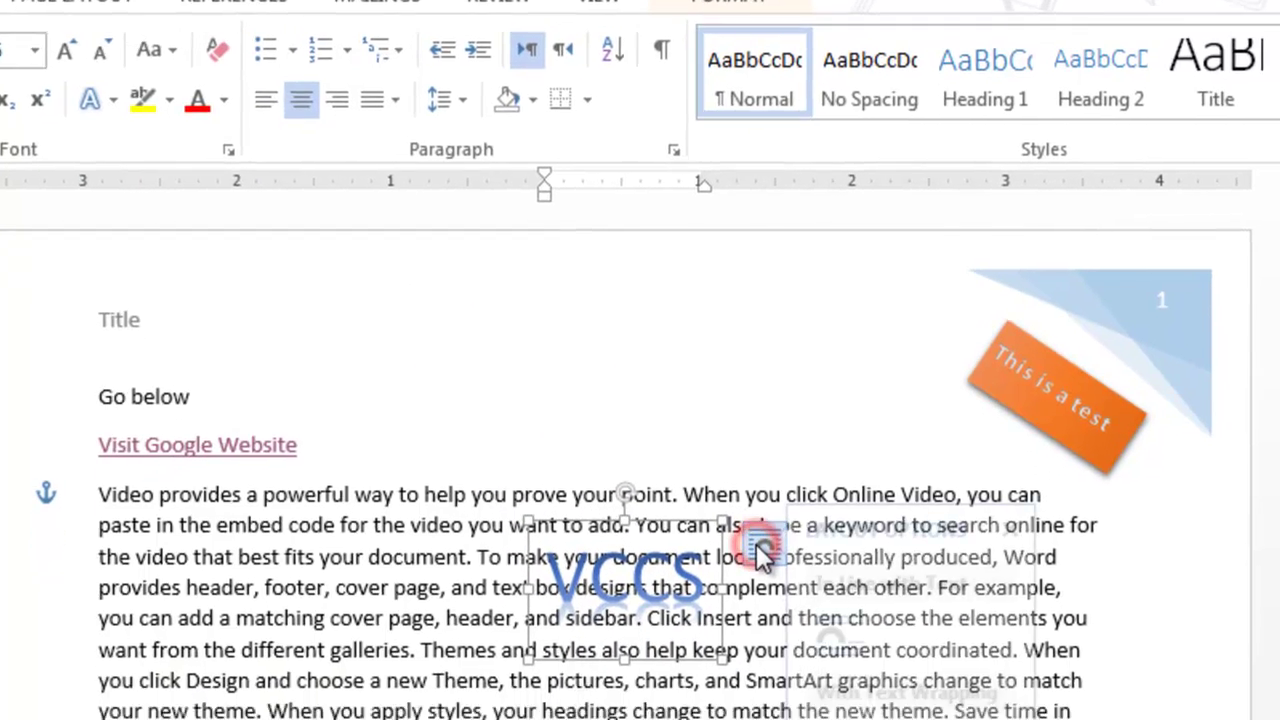
Step: Apply Square text wrapping to the VCCS WordArt and position it within the first paragraph
{"action": "left_click", "coordinate": [773, 607]}
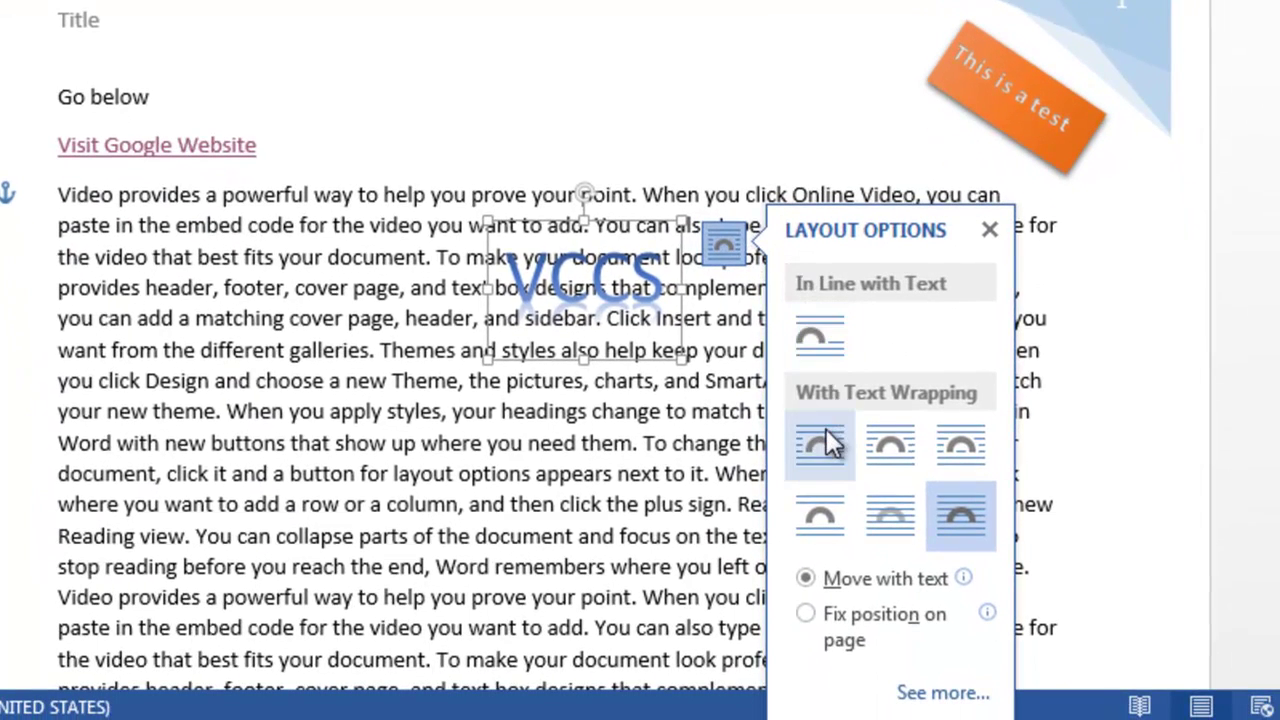
{"action": "left_click", "coordinate": [826, 466]}
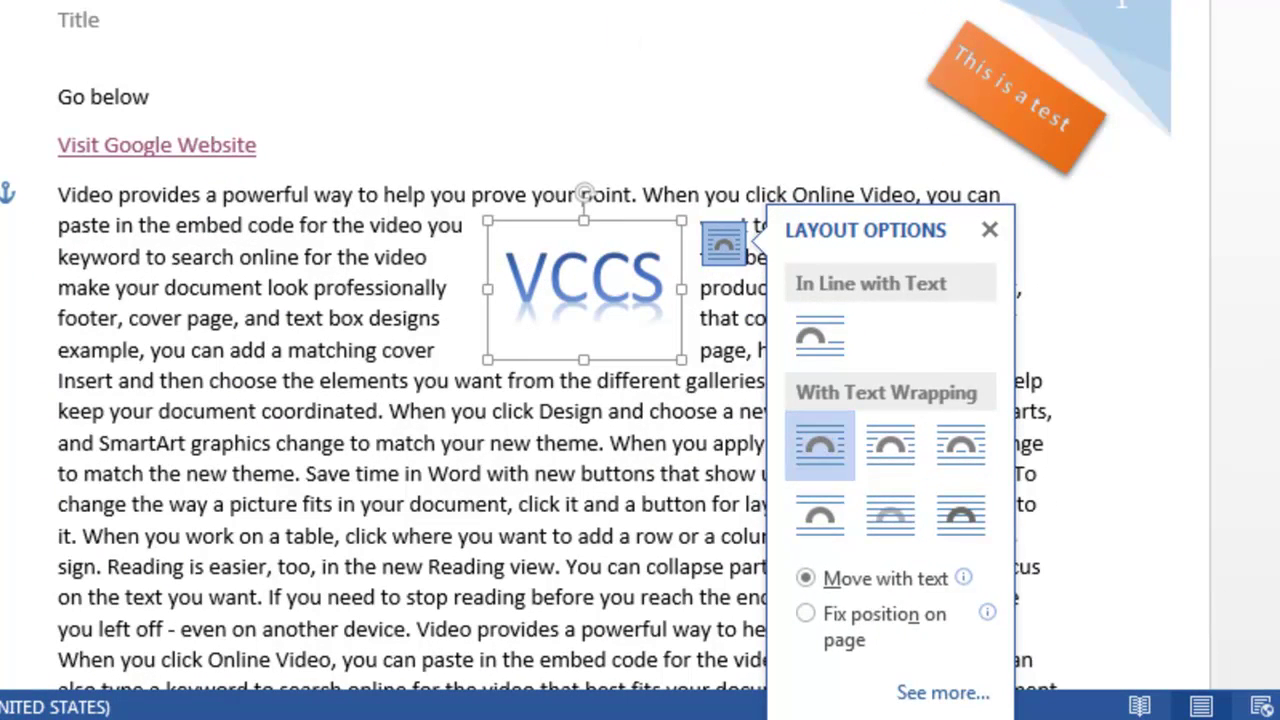
{"action": "key", "text": "Escape"}
{"action": "left_click", "coordinate": [582, 260]}
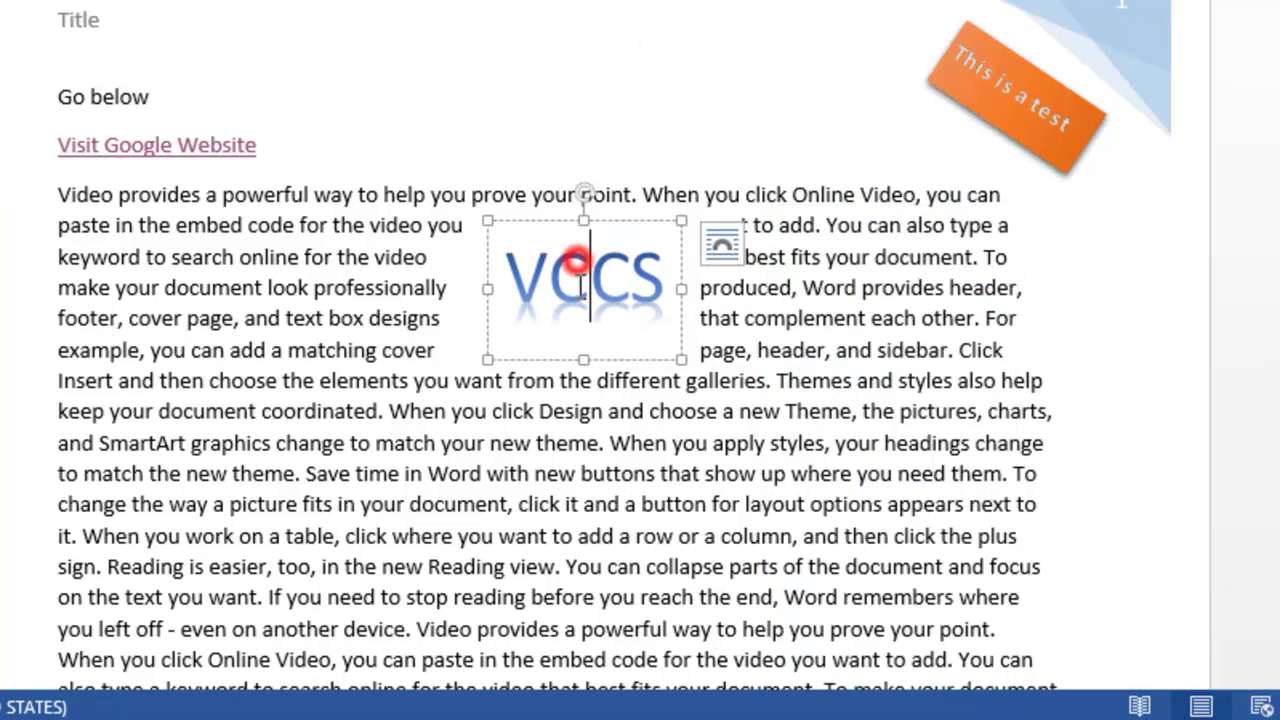
{"action": "left_click", "coordinate": [553, 224]}
{"action": "left_click_drag", "start_coordinate": [560, 282], "coordinate": [404, 277]}
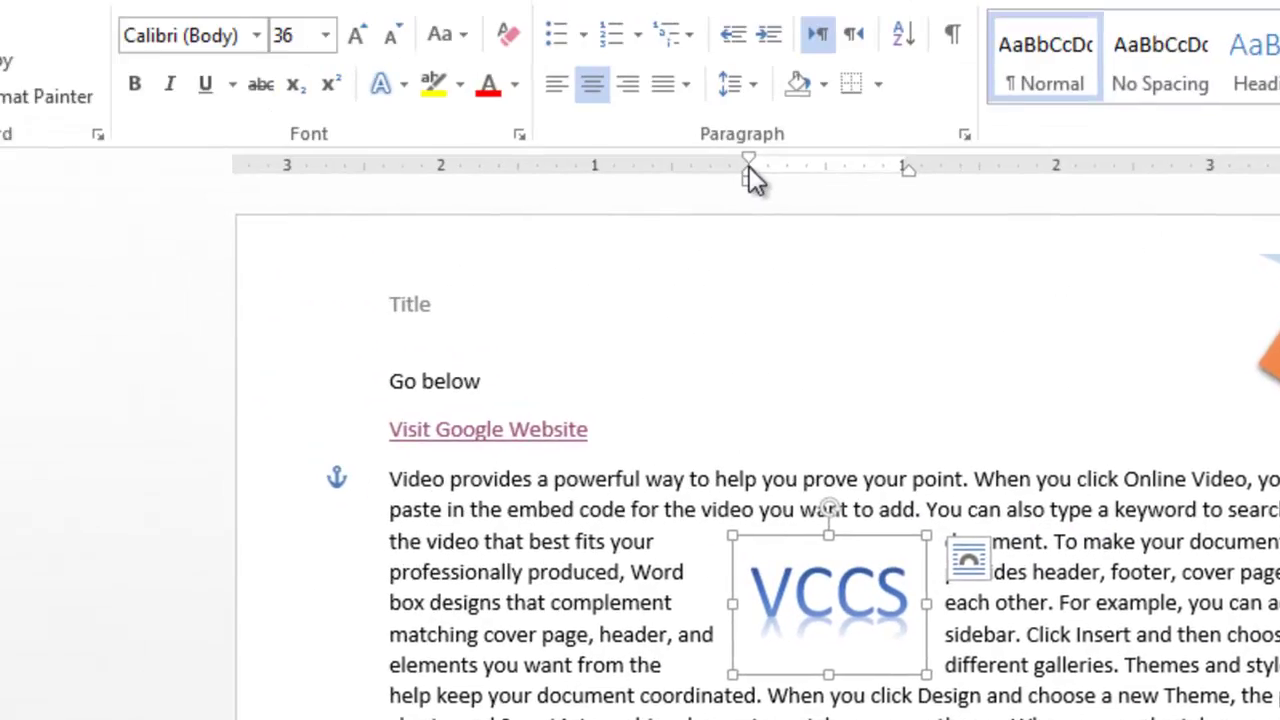
{"action": "left_click", "coordinate": [206, 57]}
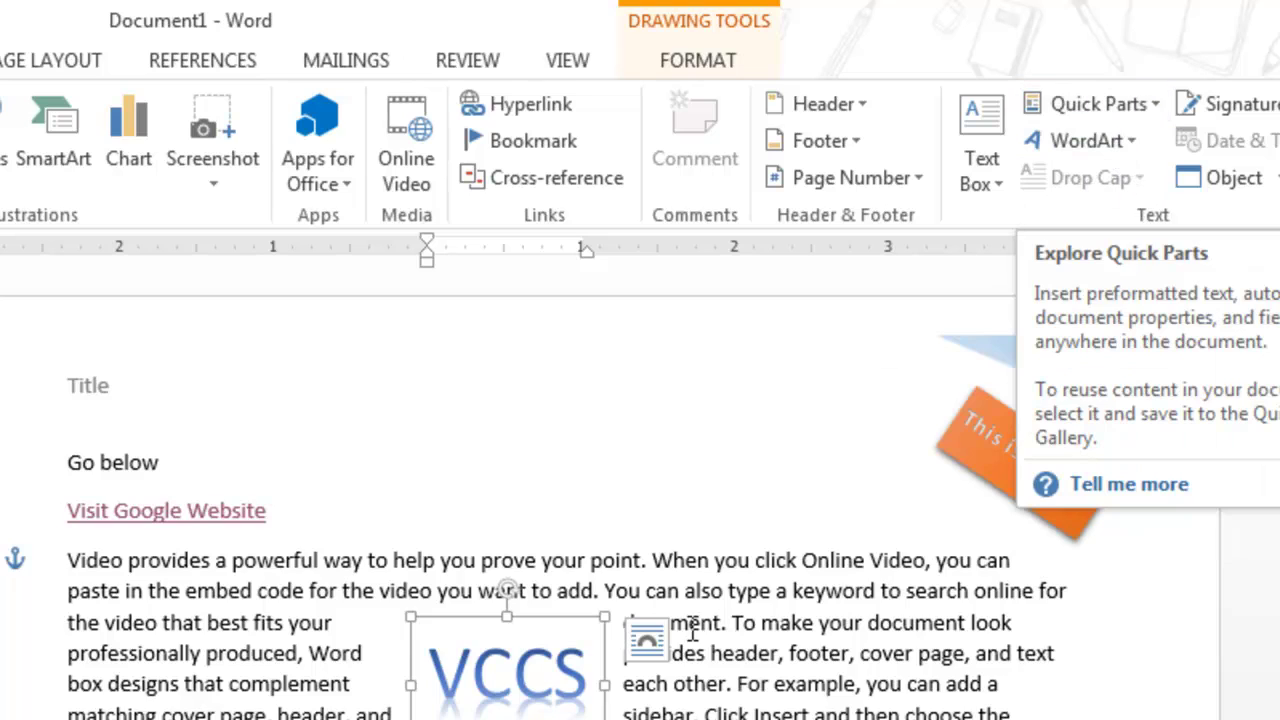
Step: Search new-document templates for Resume and create one from Resume (Origin theme)
{"action": "left_click", "coordinate": [773, 660]}
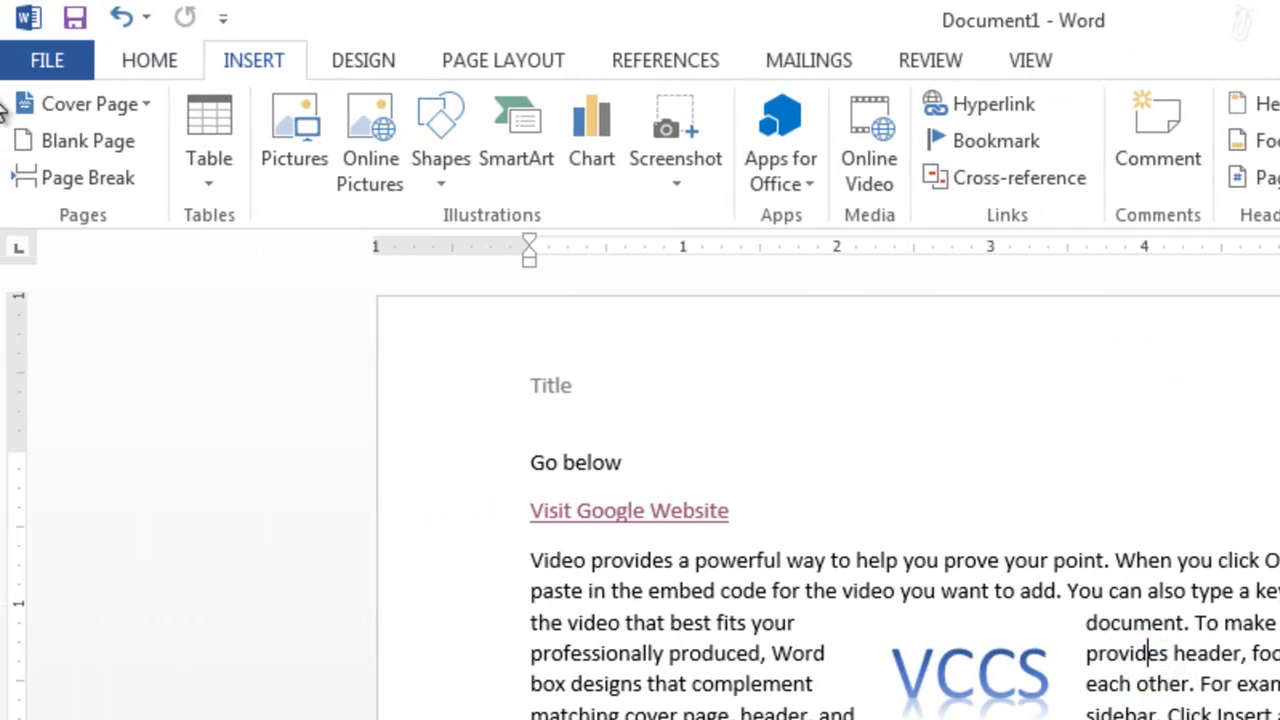
{"action": "left_click", "coordinate": [37, 60]}
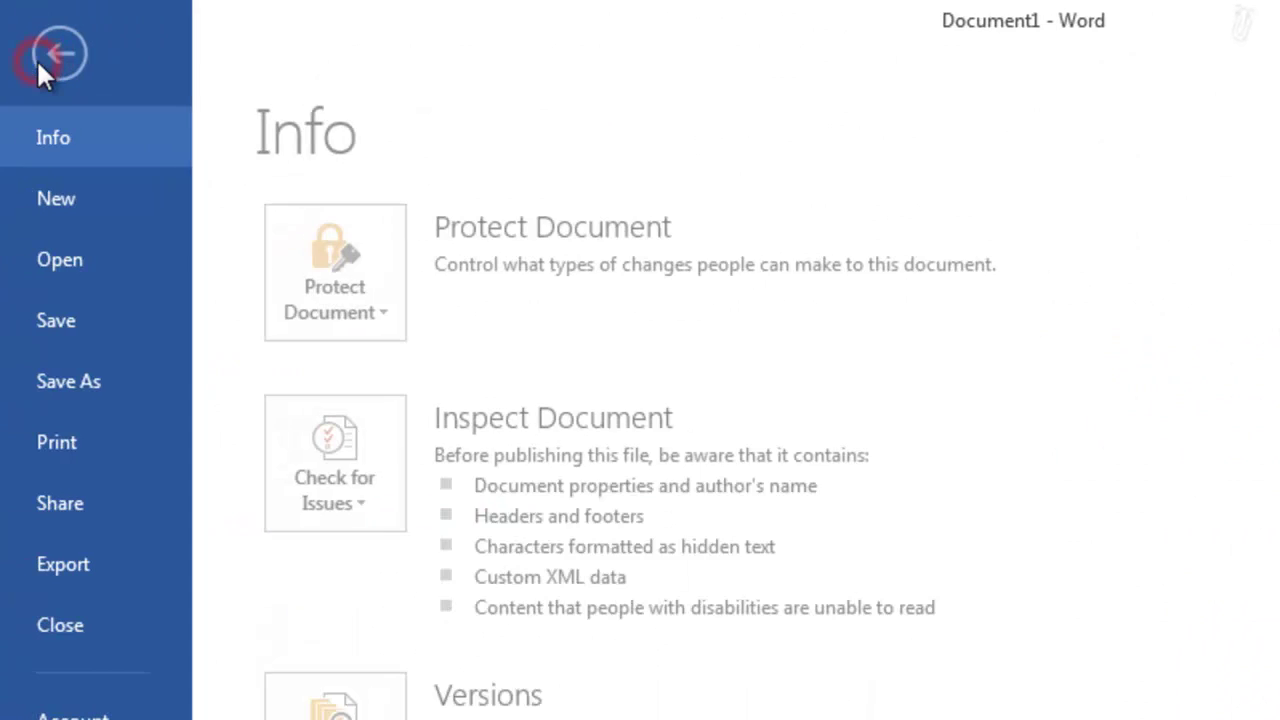
{"action": "left_click", "coordinate": [64, 200]}
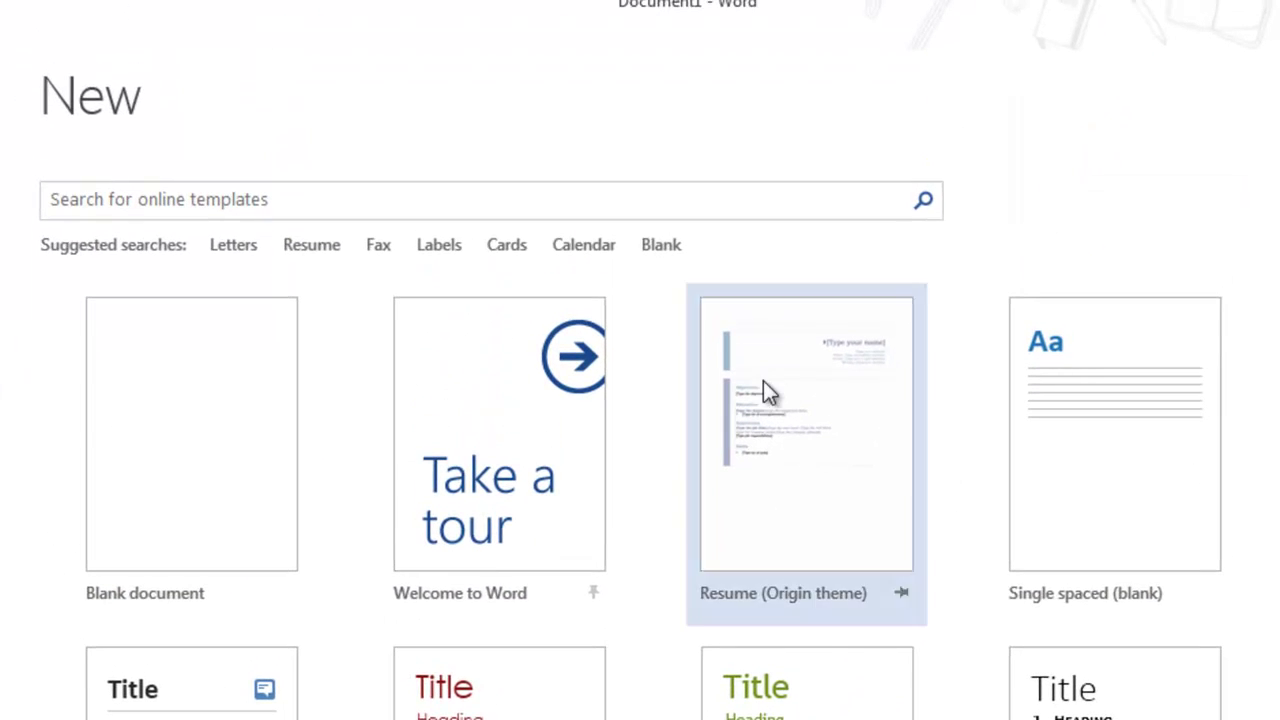
{"action": "left_click", "coordinate": [311, 245]}
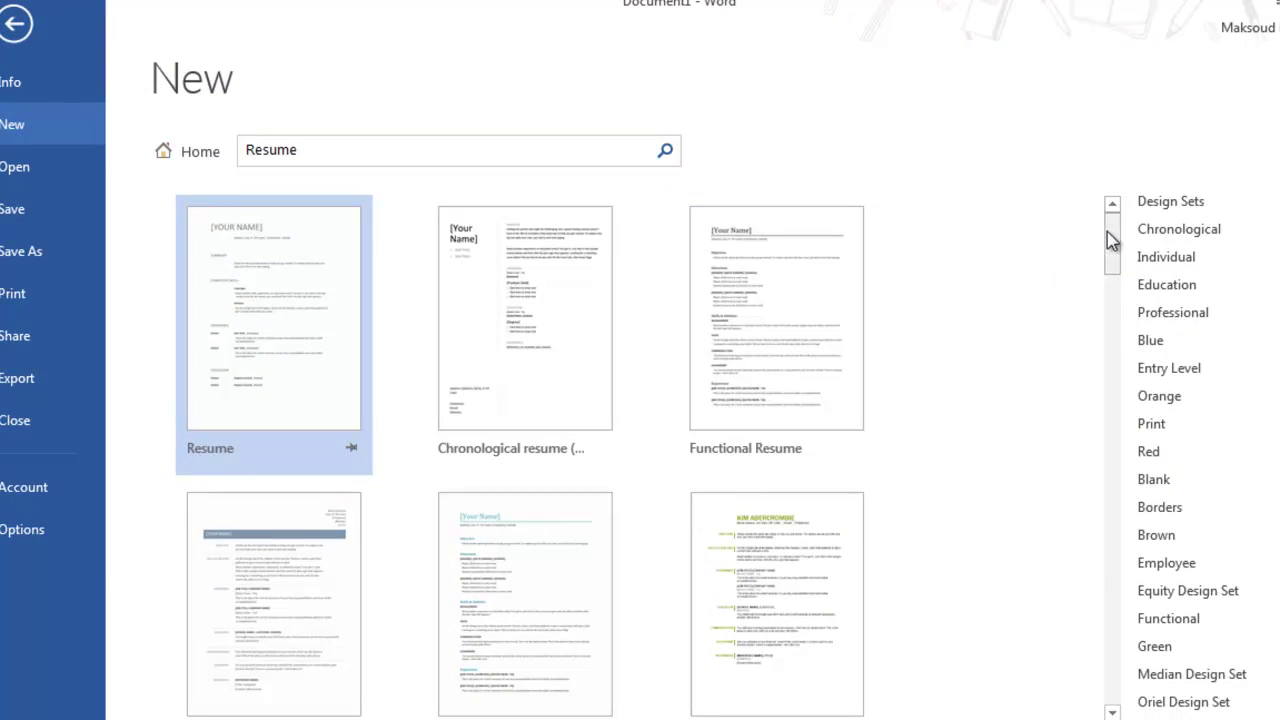
{"action": "left_click_drag", "start_coordinate": [1112, 240], "coordinate": [1117, 338]}
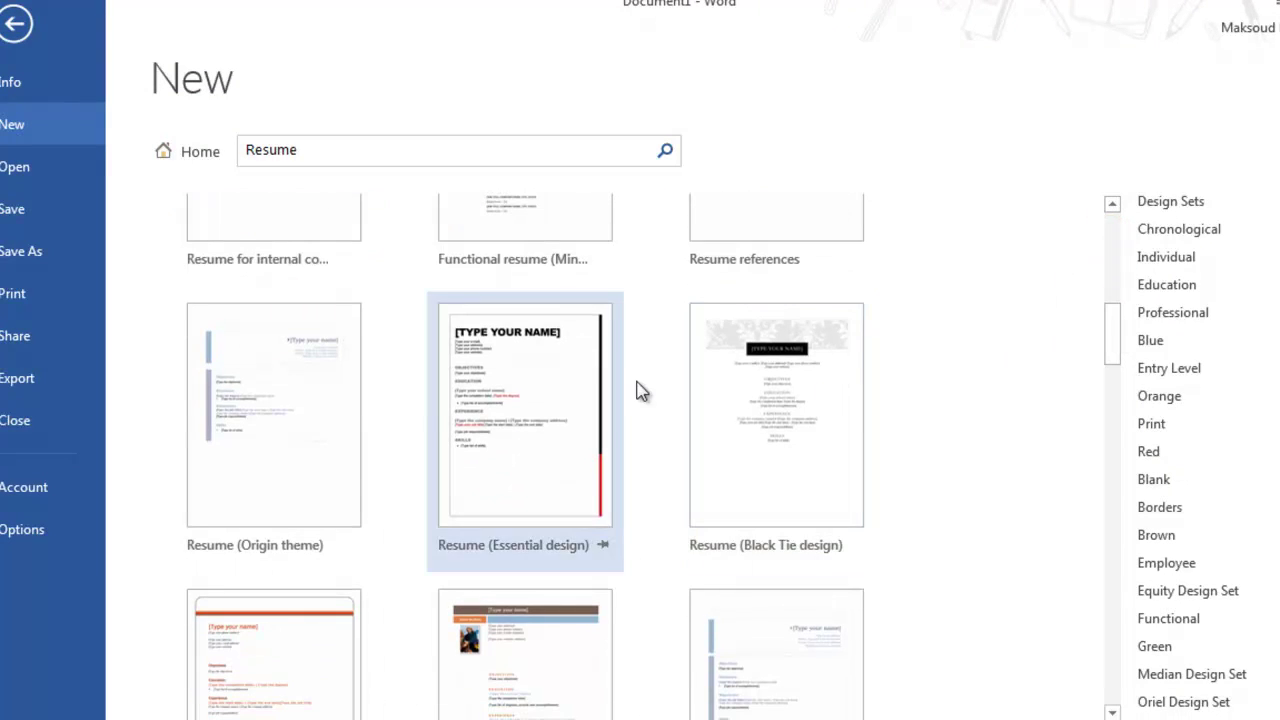
{"action": "left_click", "coordinate": [299, 434]}
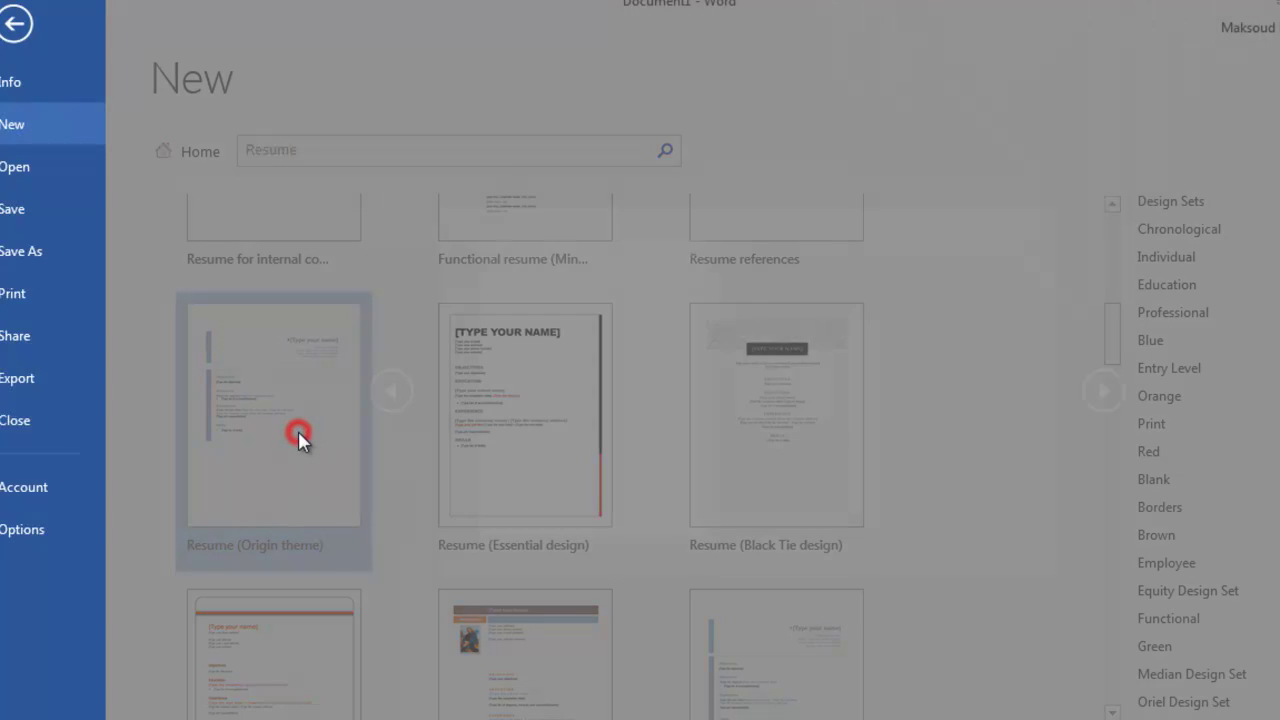
{"action": "left_click", "coordinate": [760, 508]}
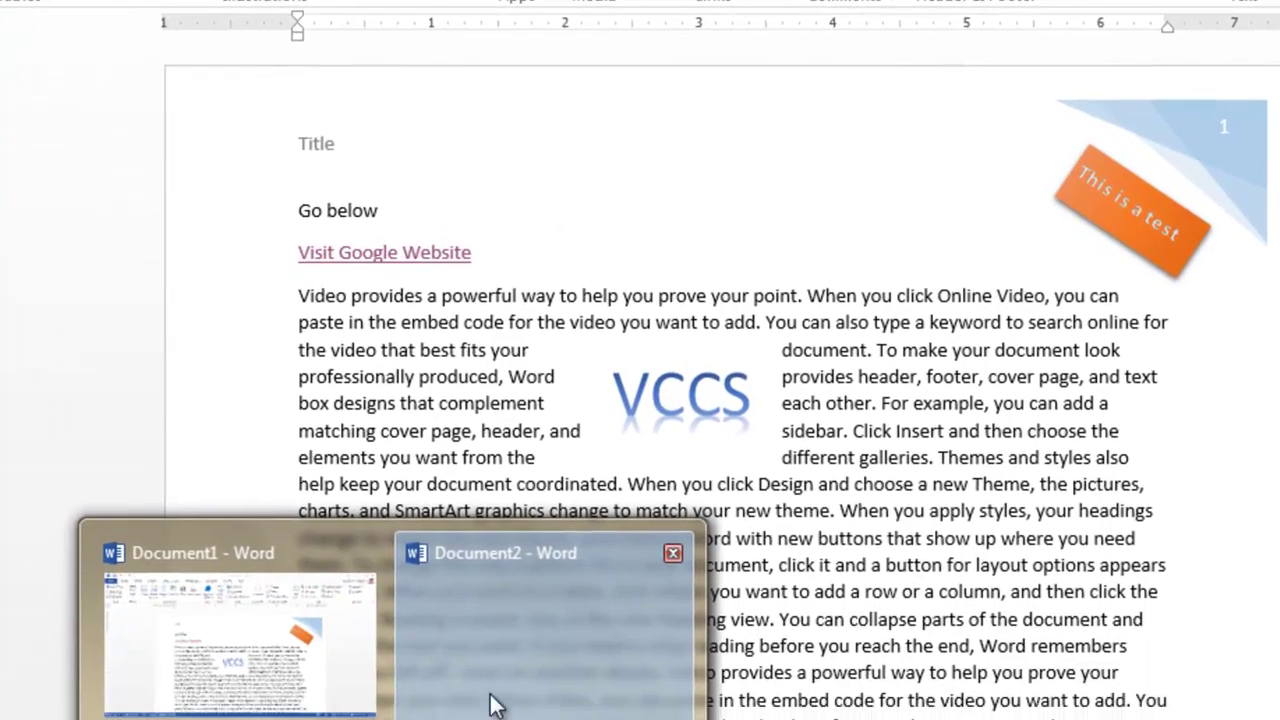
Step: Bring the Document2 window to the front from the taskbar
{"action": "left_click", "coordinate": [489, 700]}
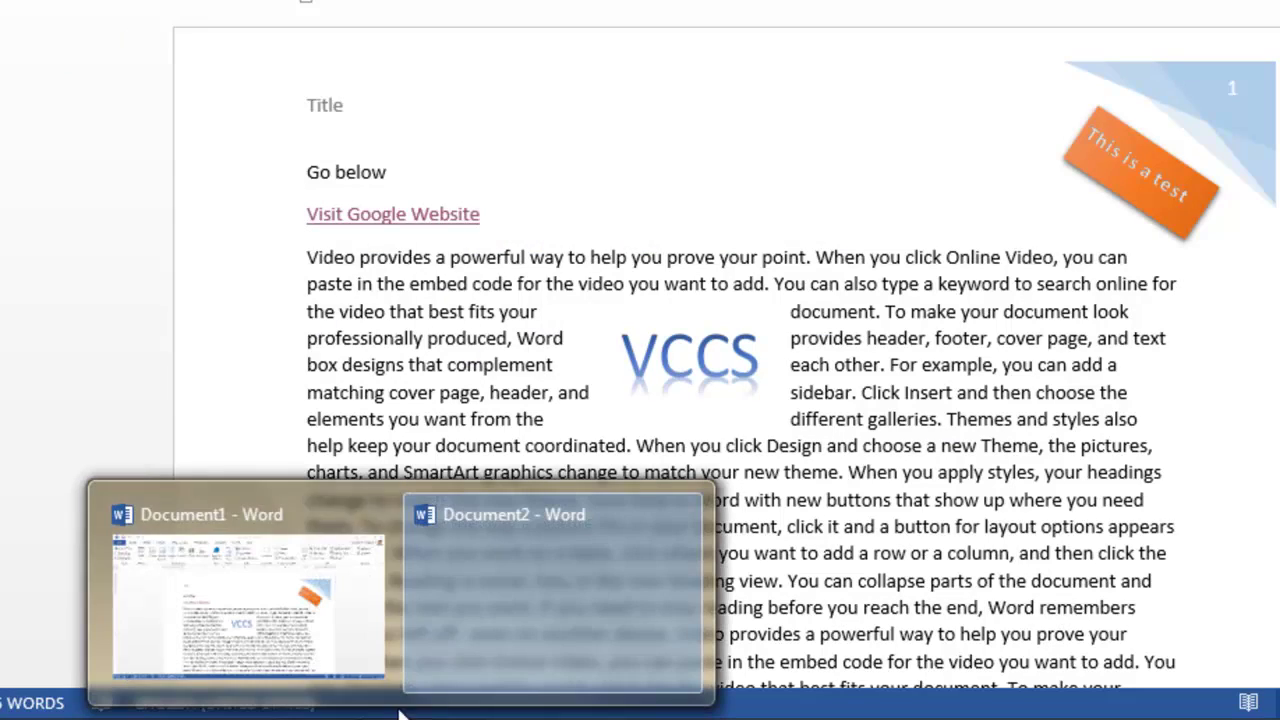
{"action": "left_click", "coordinate": [473, 619]}
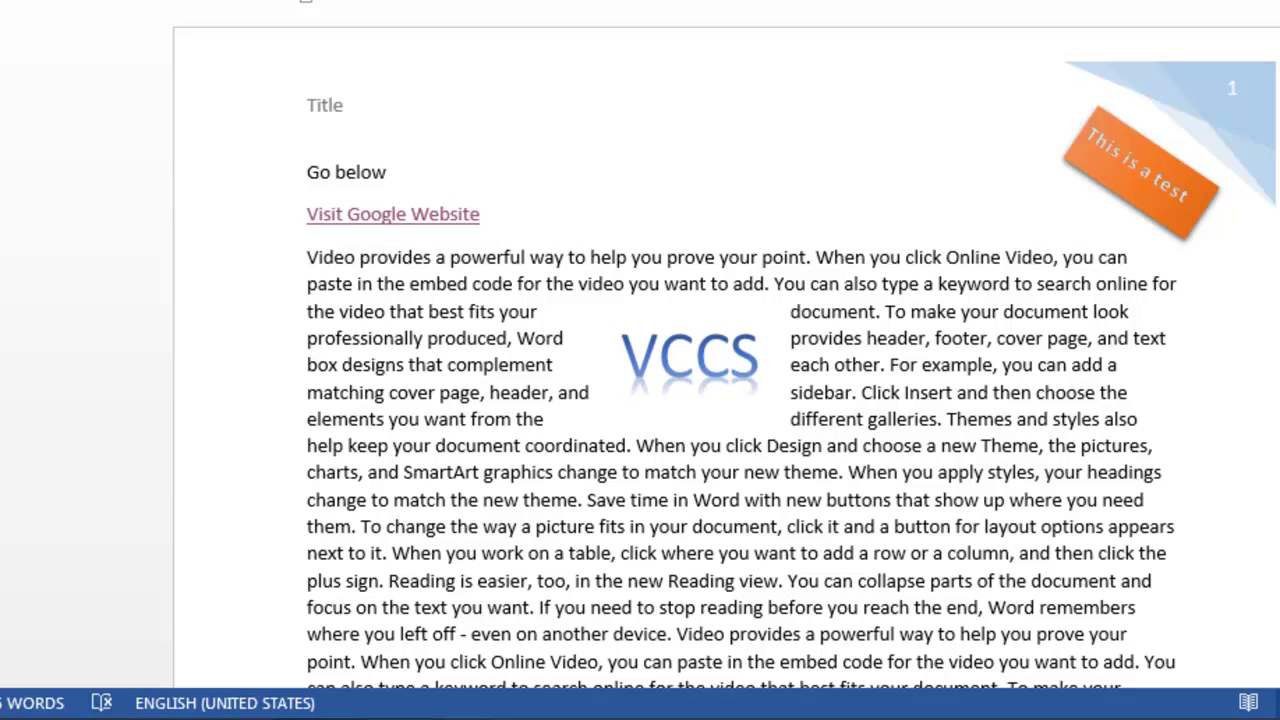
{"action": "mouse_move", "coordinate": [400, 714]}
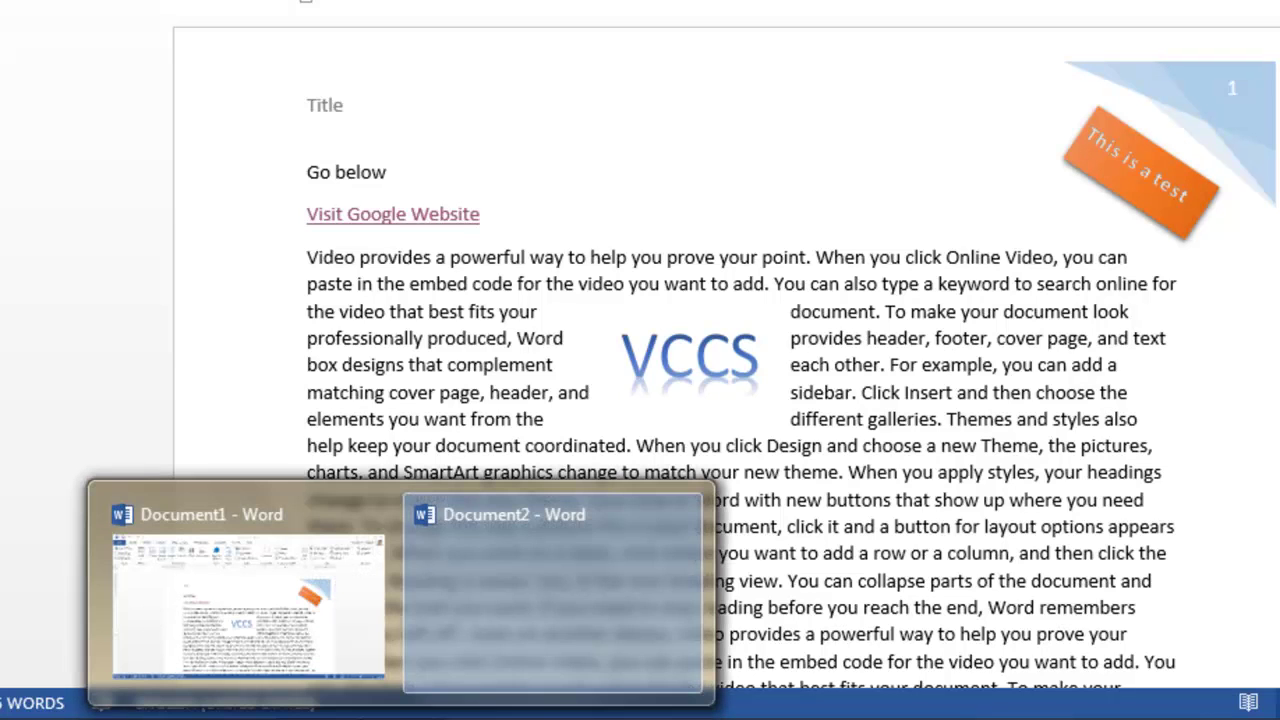
{"action": "mouse_move", "coordinate": [450, 640]}
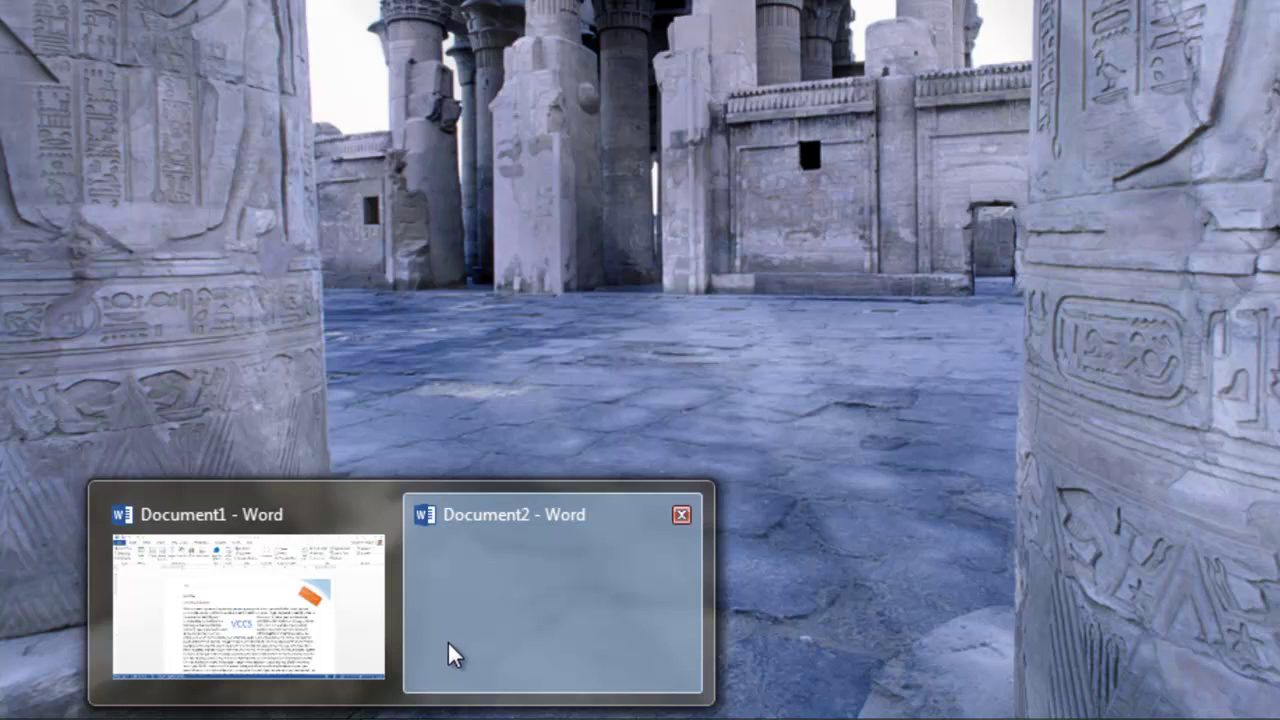
{"action": "left_click", "coordinate": [449, 642]}
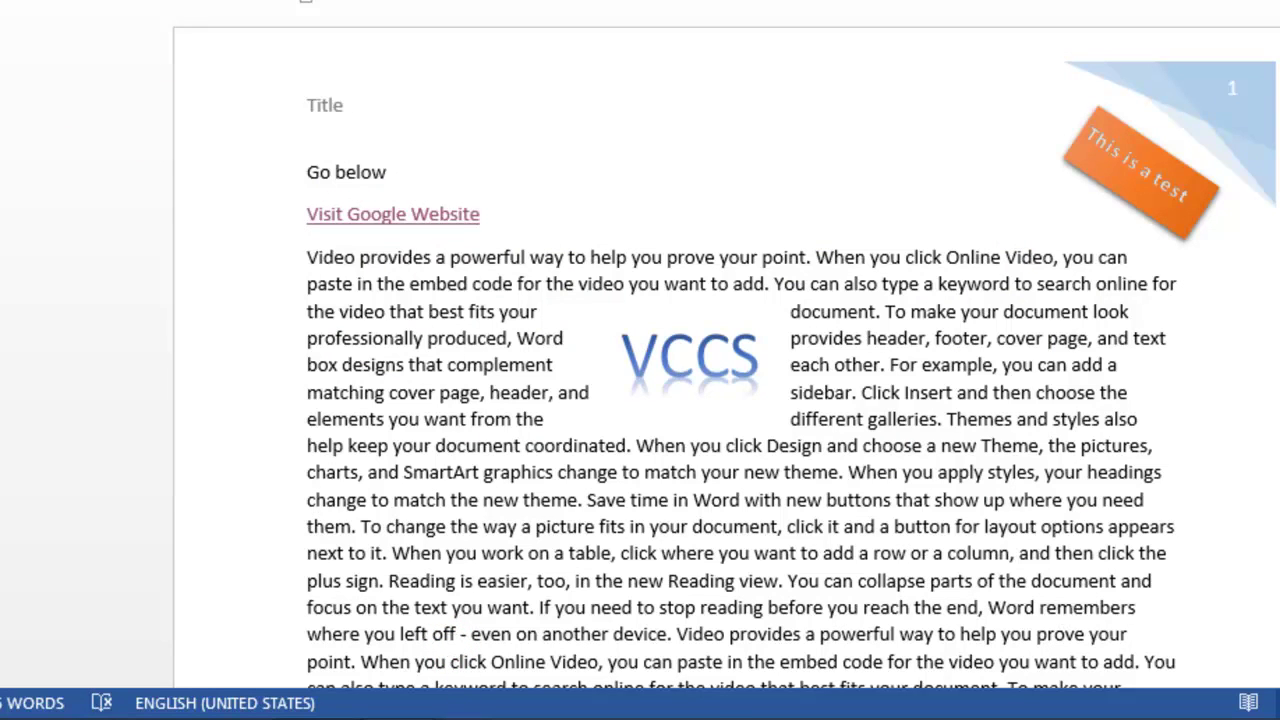
Step: Close Document2 and then Document1, choosing Don't Save for each
{"action": "mouse_move", "coordinate": [552, 600]}
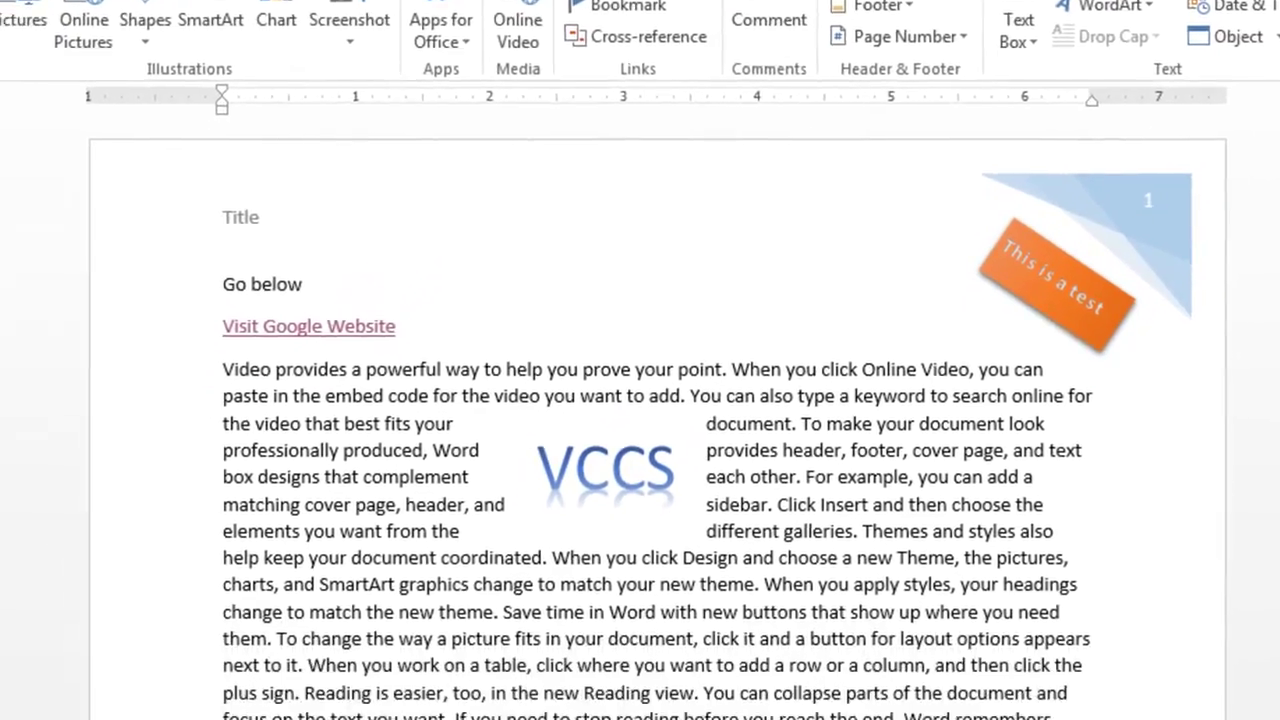
{"action": "mouse_move", "coordinate": [260, 719]}
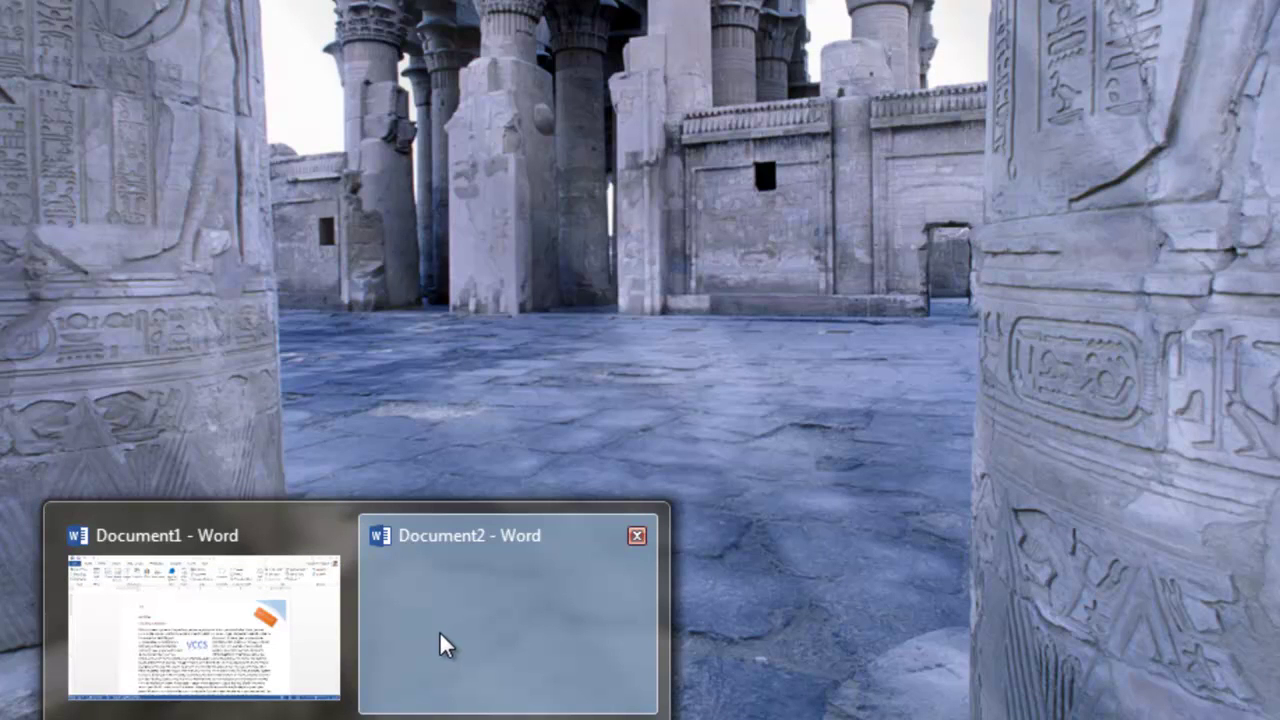
{"action": "left_click", "coordinate": [634, 536]}
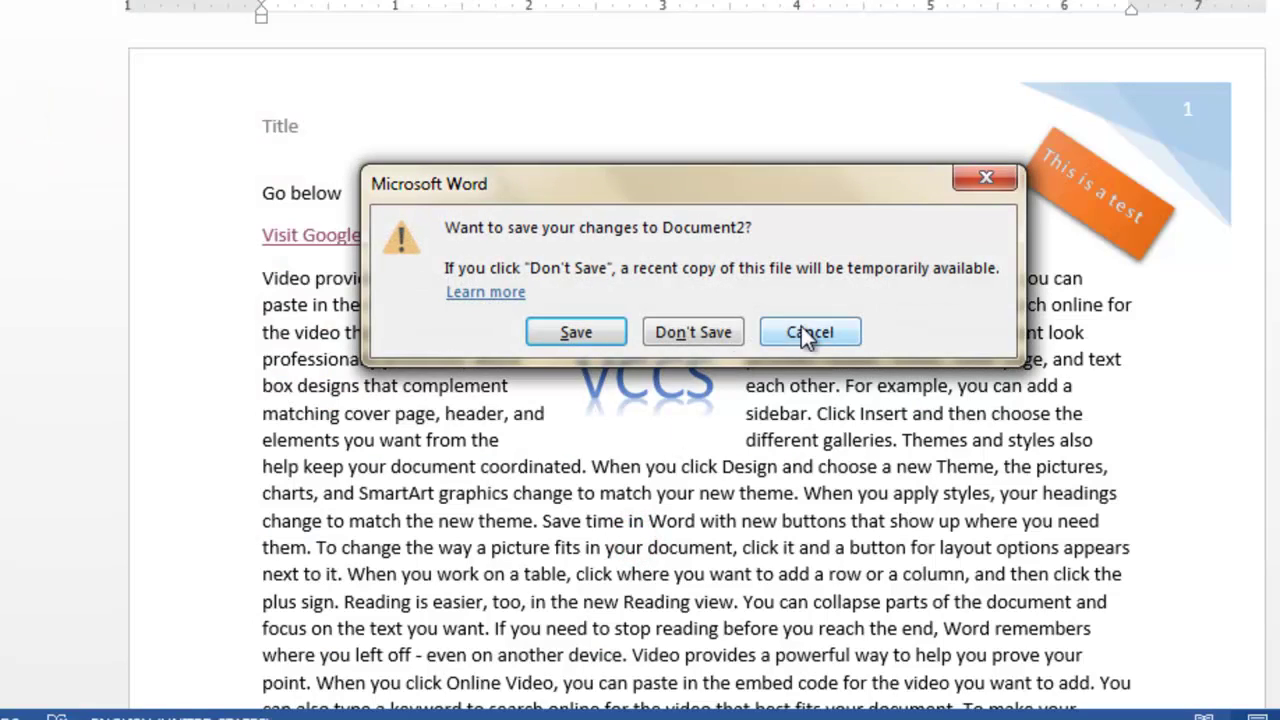
{"action": "left_click", "coordinate": [801, 326]}
{"action": "mouse_move", "coordinate": [383, 697]}
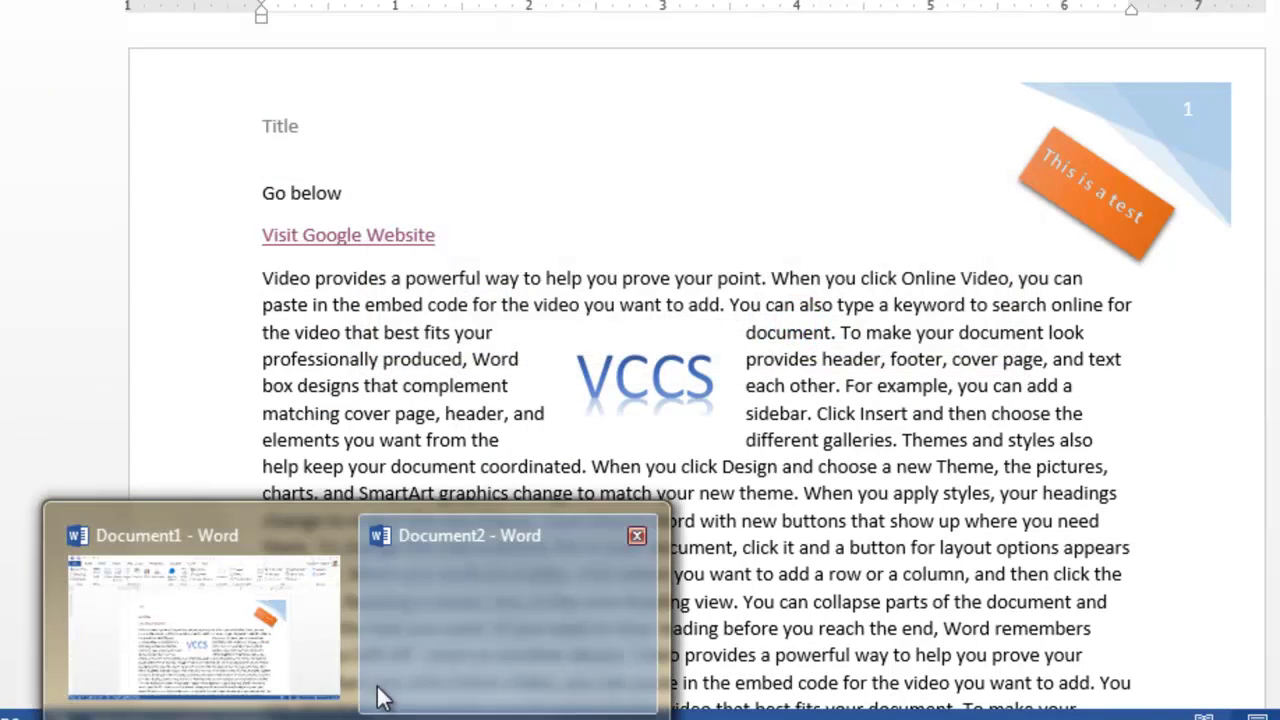
{"action": "left_click", "coordinate": [449, 657]}
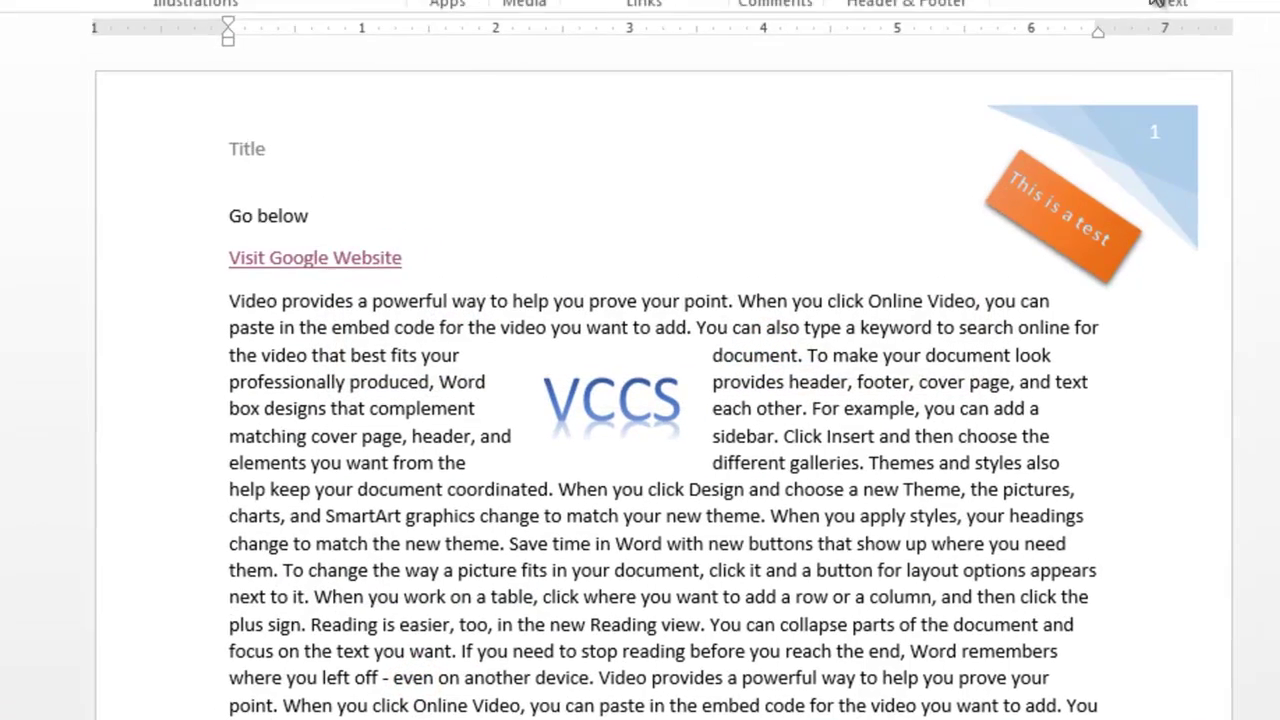
{"action": "left_click", "coordinate": [1258, 12]}
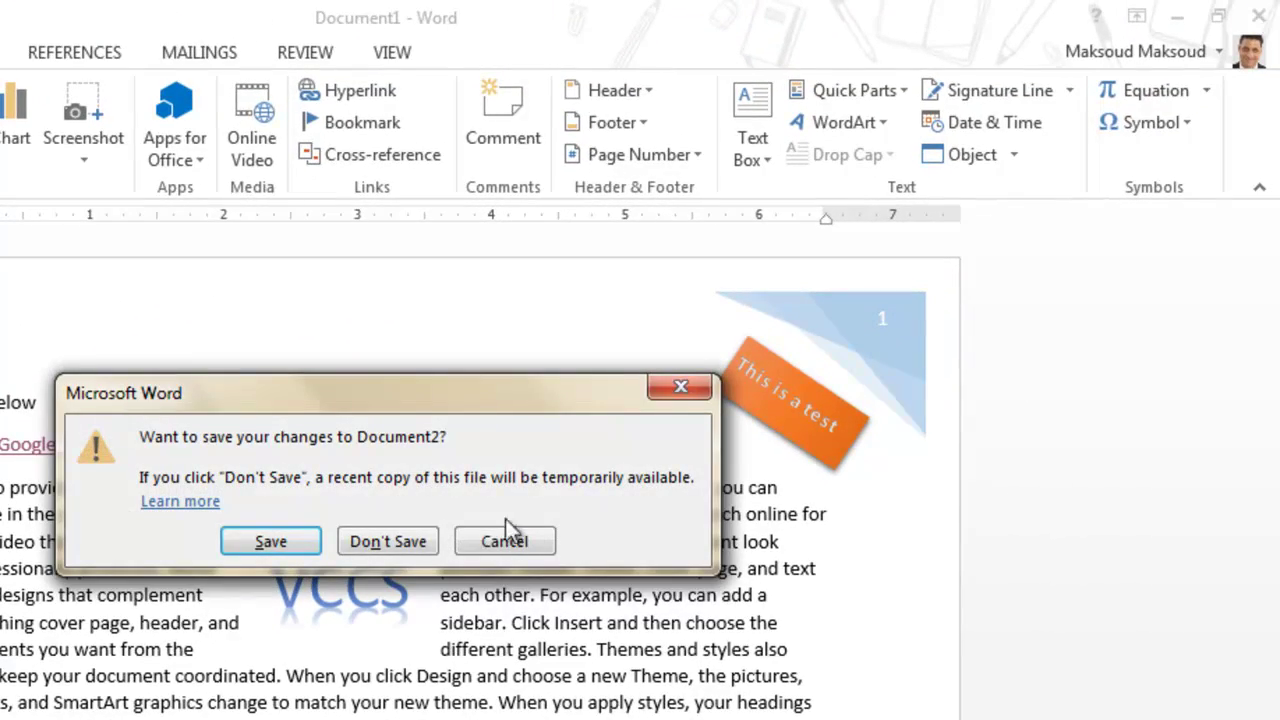
{"action": "left_click", "coordinate": [385, 541]}
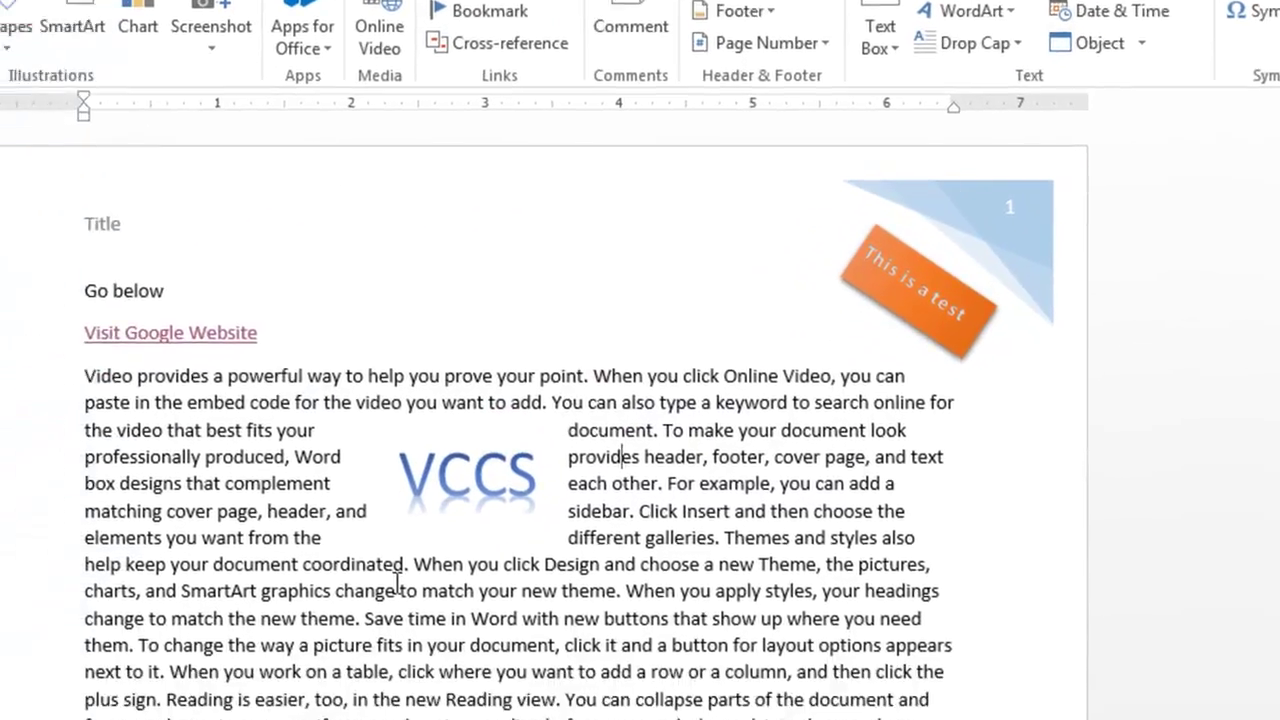
{"action": "key", "text": "ctrl+w"}
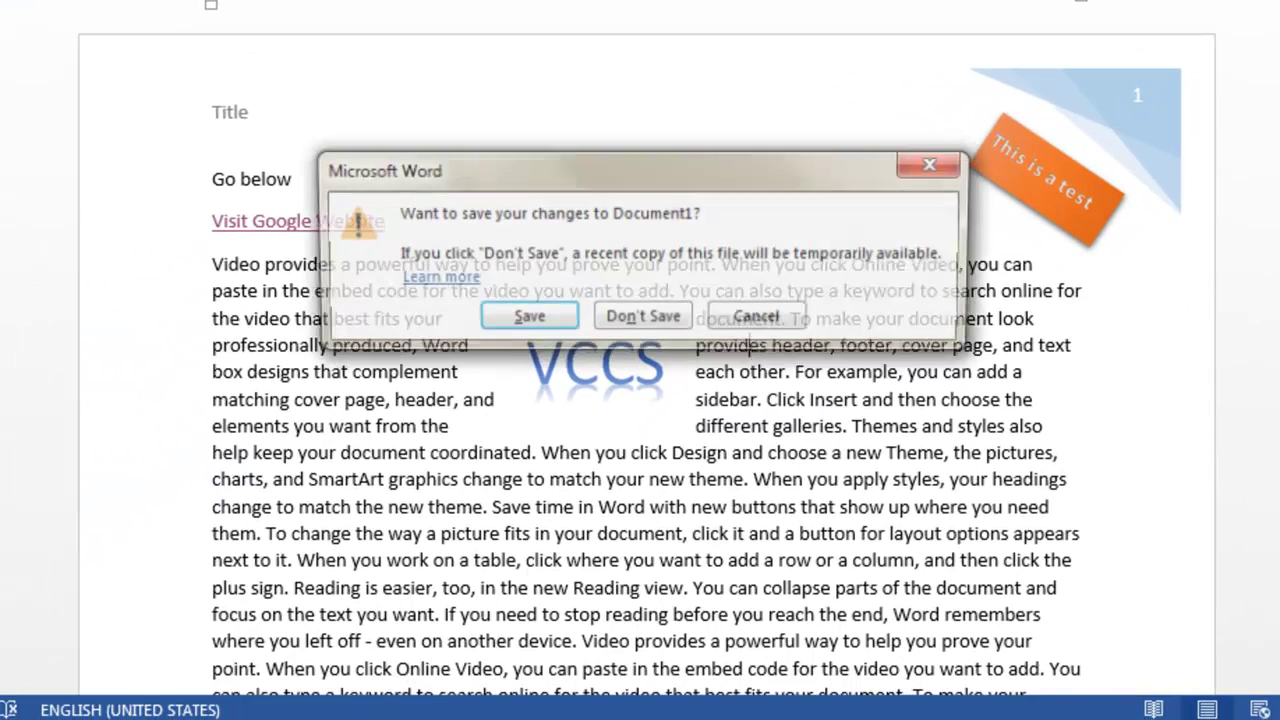
{"action": "left_click", "coordinate": [649, 318]}
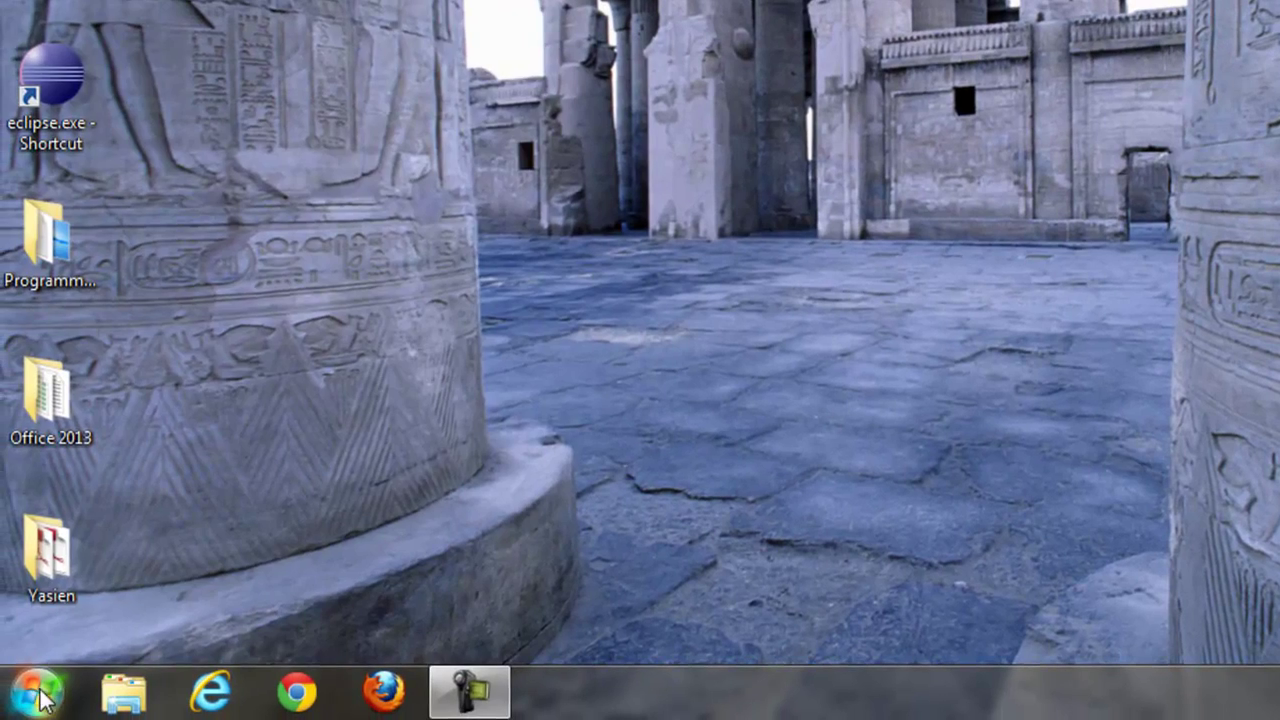
Step: Launch Word 2013 from the Start menu's program list
{"action": "left_click", "coordinate": [40, 700]}
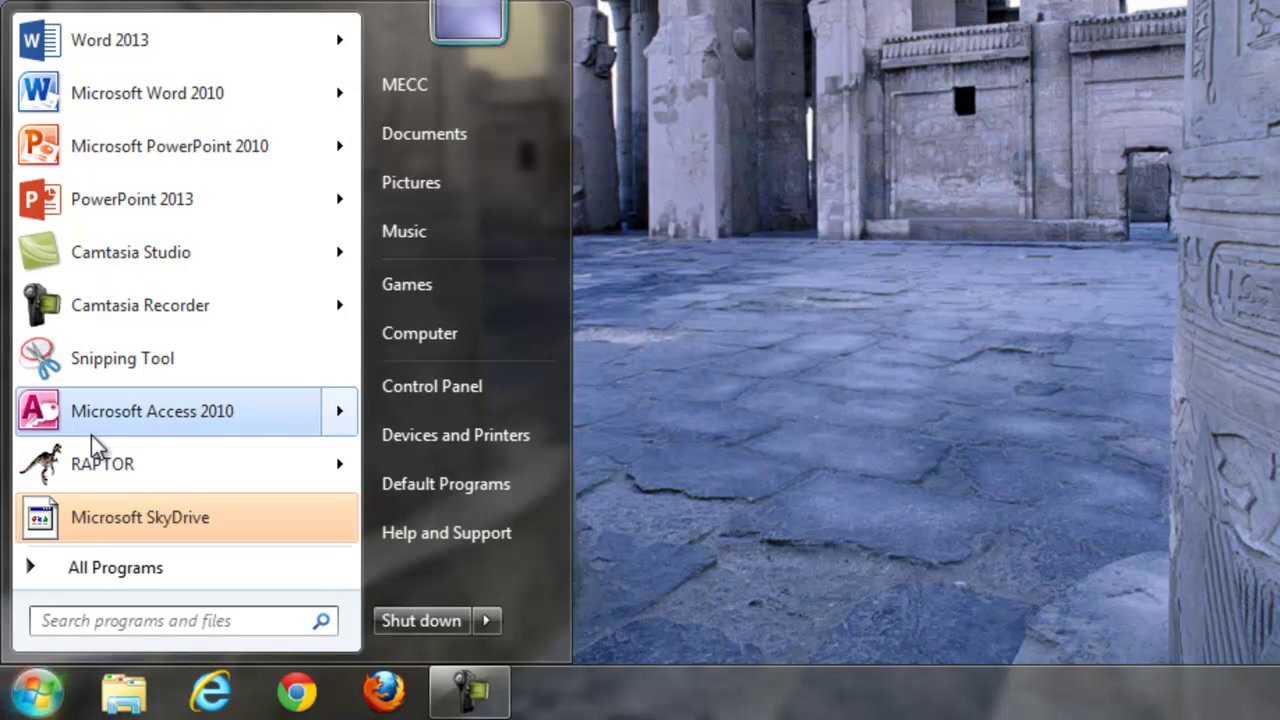
{"action": "left_click", "coordinate": [136, 38]}
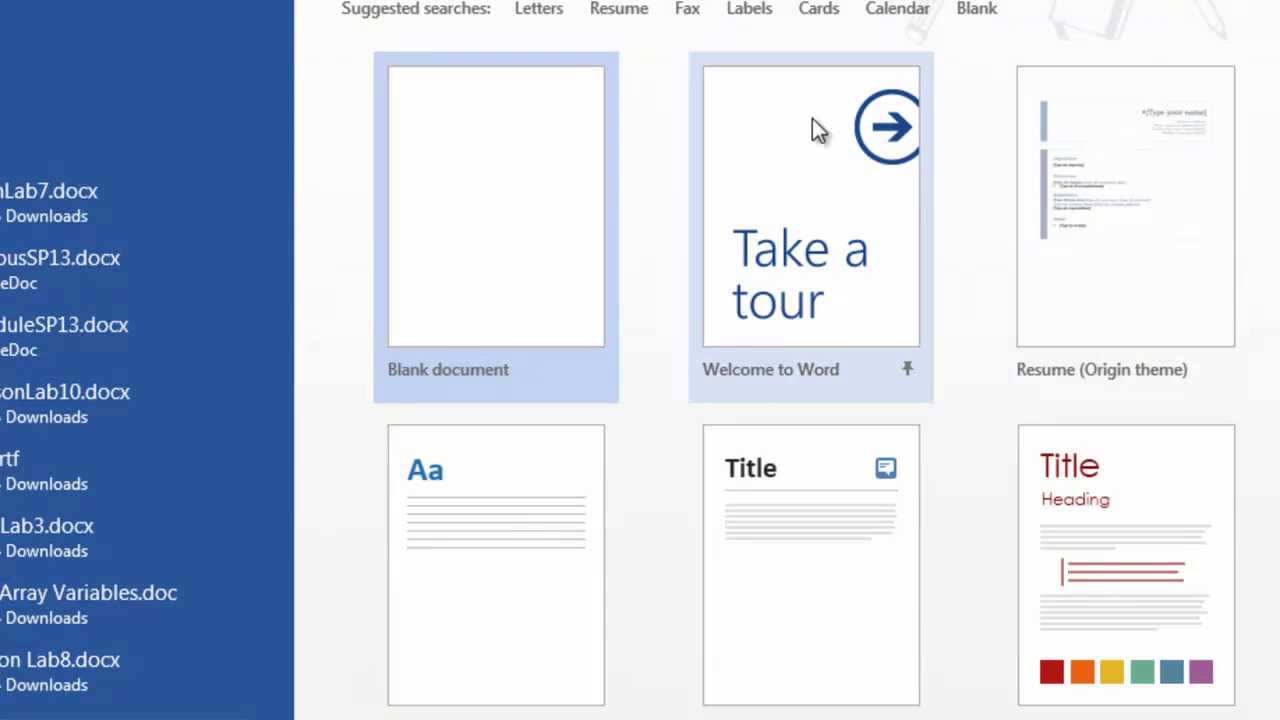
Step: Create a document from the Resume (Origin theme) template and add an empty line after the Skills placeholder
{"action": "left_click", "coordinate": [1077, 203]}
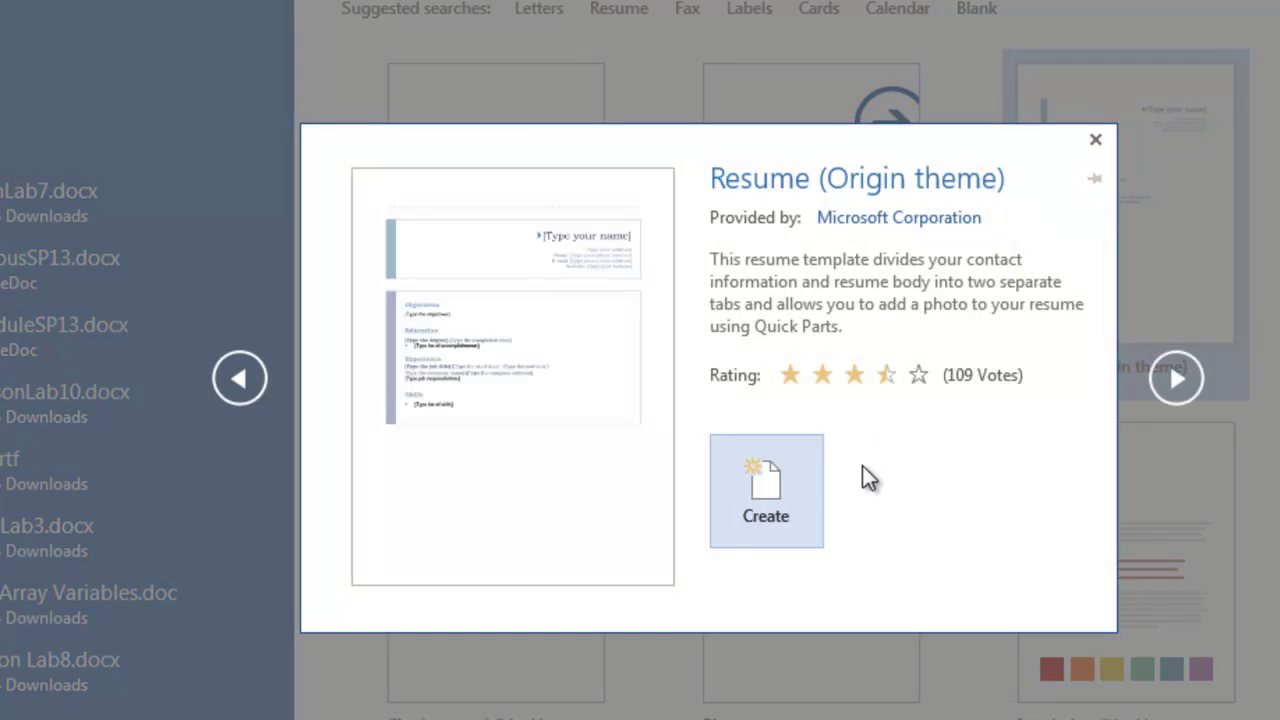
{"action": "left_click", "coordinate": [788, 469]}
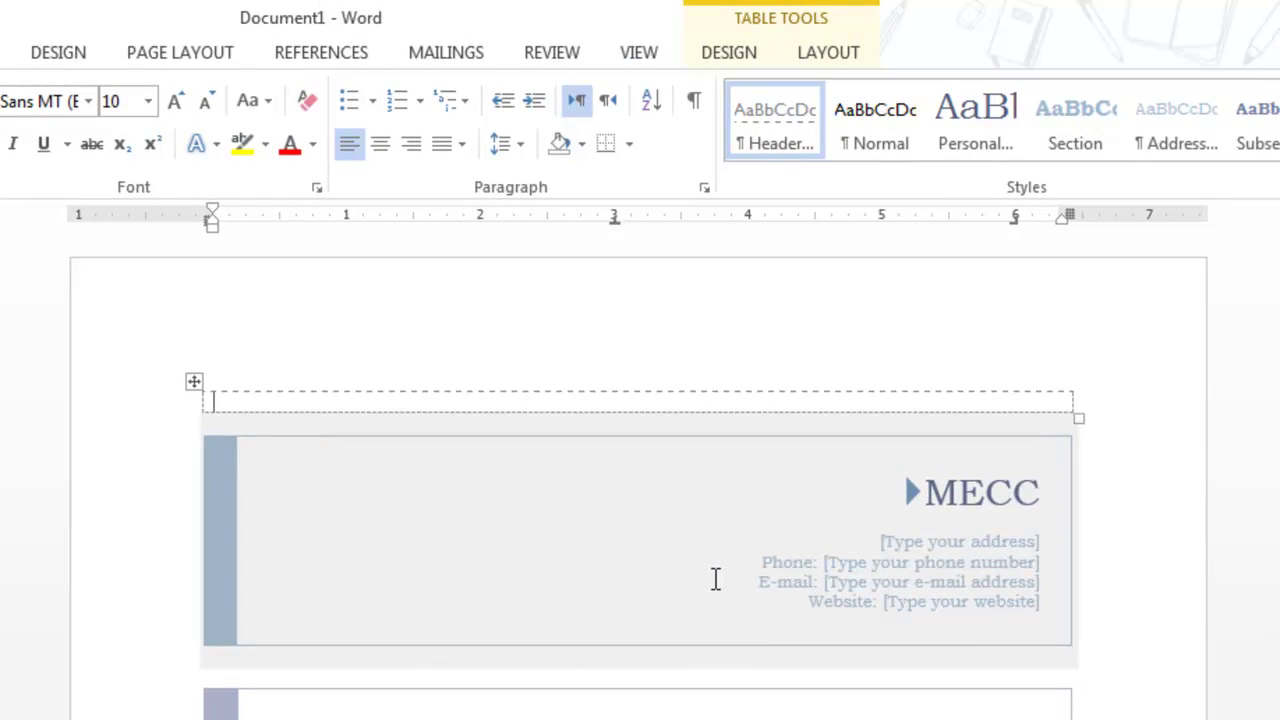
{"action": "scroll", "coordinate": [1073, 580], "scroll_direction": "down", "scroll_amount": 8}
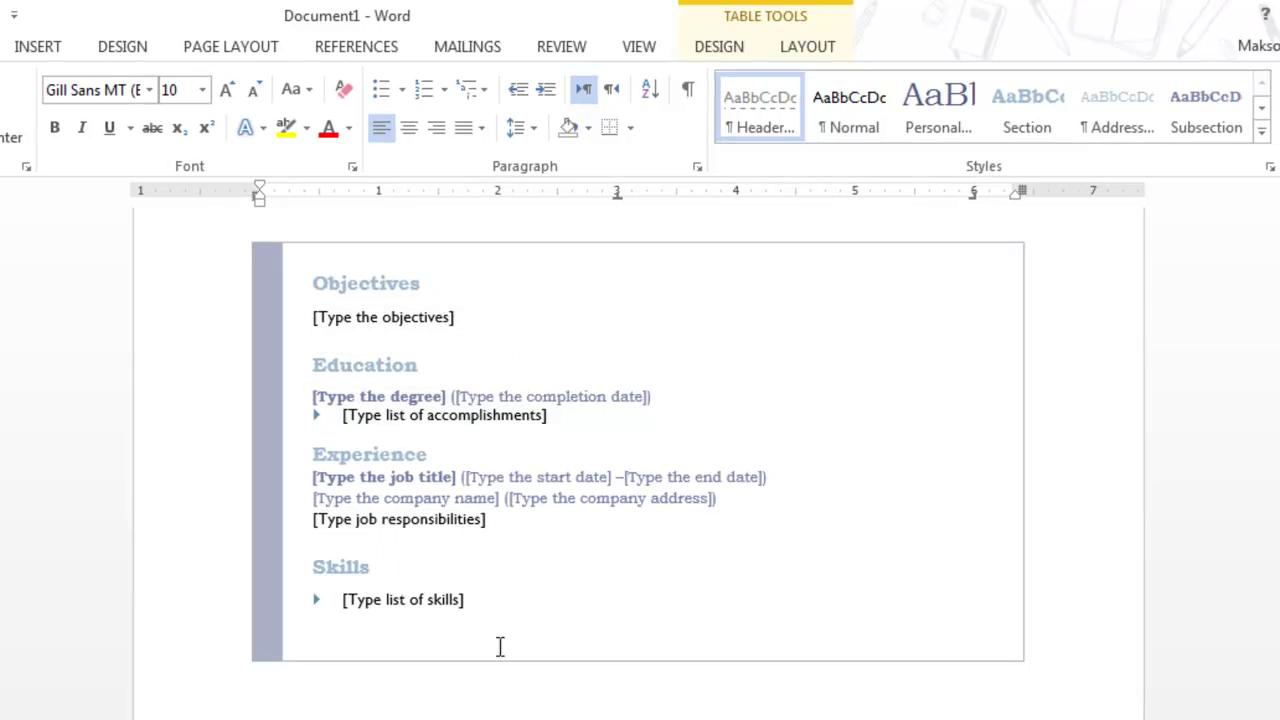
{"action": "left_click", "coordinate": [508, 606]}
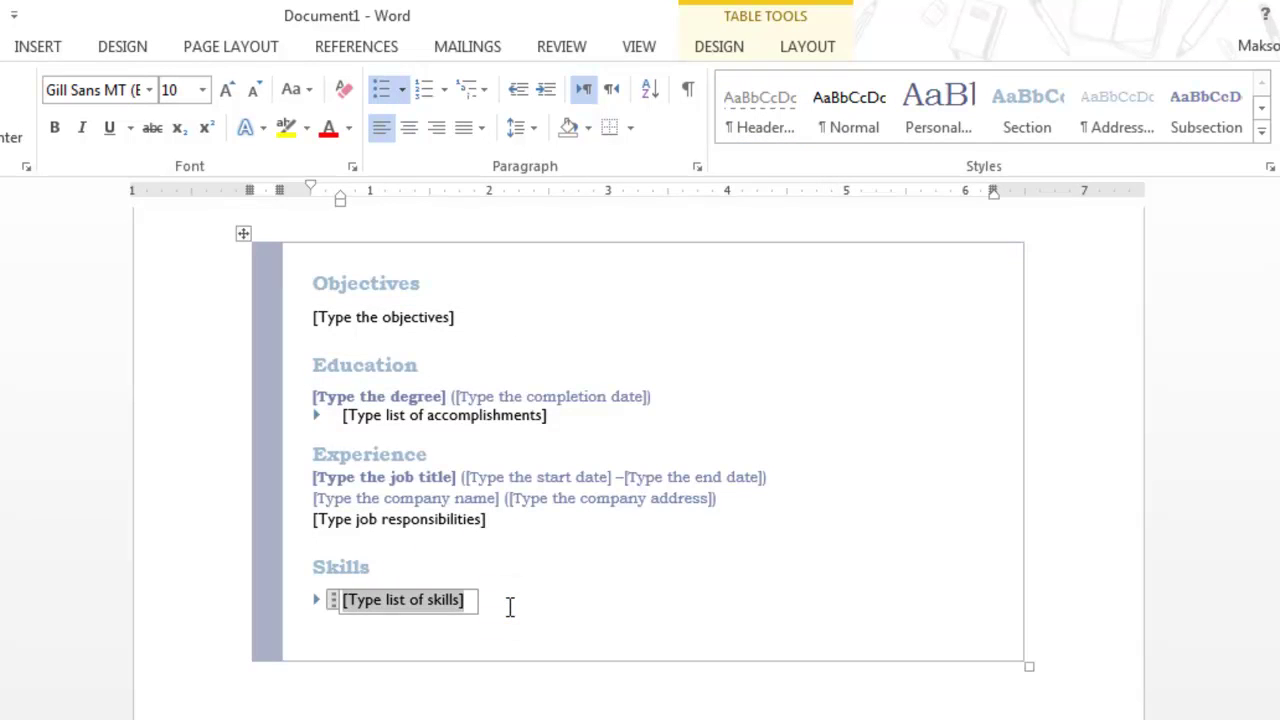
{"action": "key", "text": "Return"}
{"action": "key", "text": "Return"}
{"action": "key", "text": "Return"}
{"action": "key", "text": "Return"}
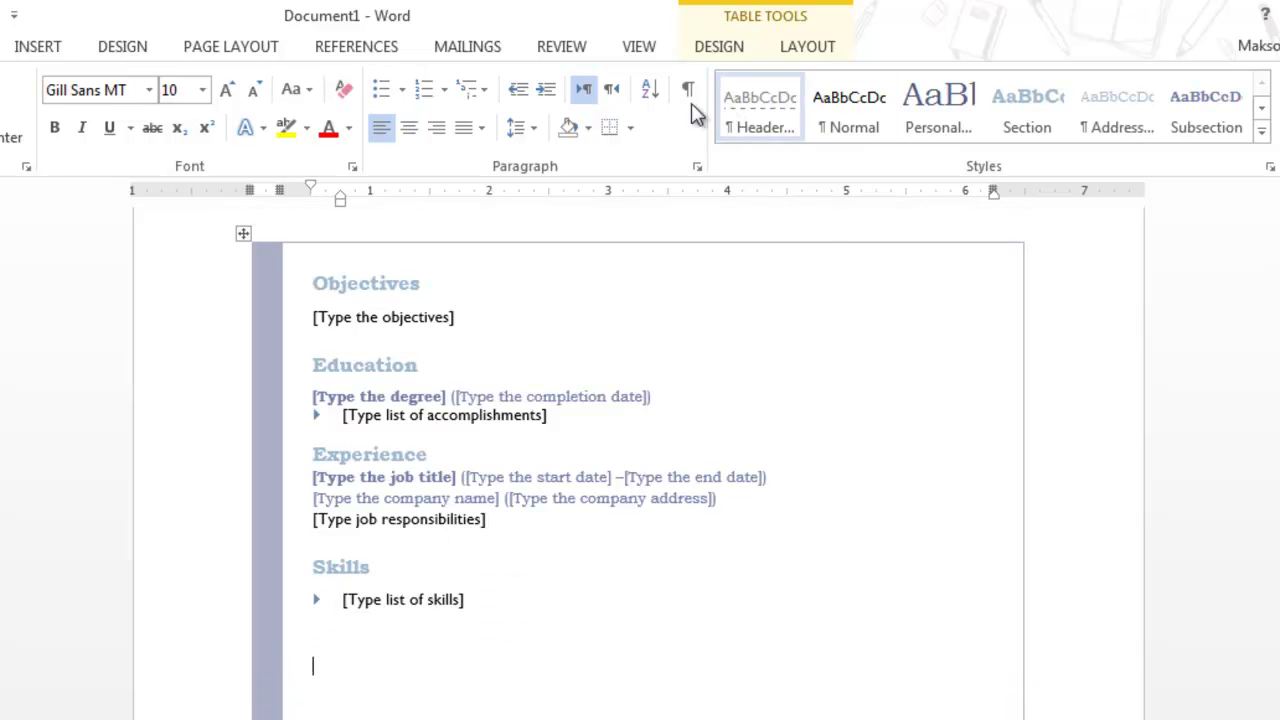
{"action": "left_click", "coordinate": [25, 48]}
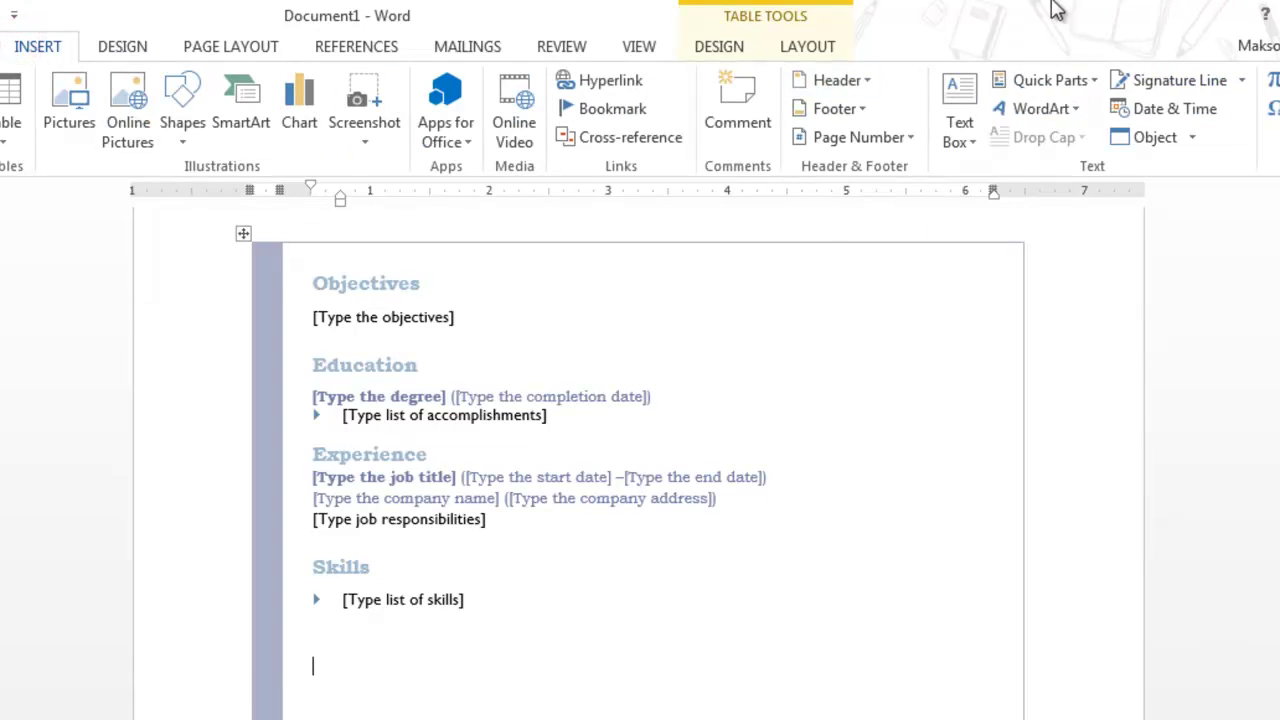
Step: Insert the Reference Section from the Quick Parts gallery below the Skills list
{"action": "left_click", "coordinate": [1086, 82]}
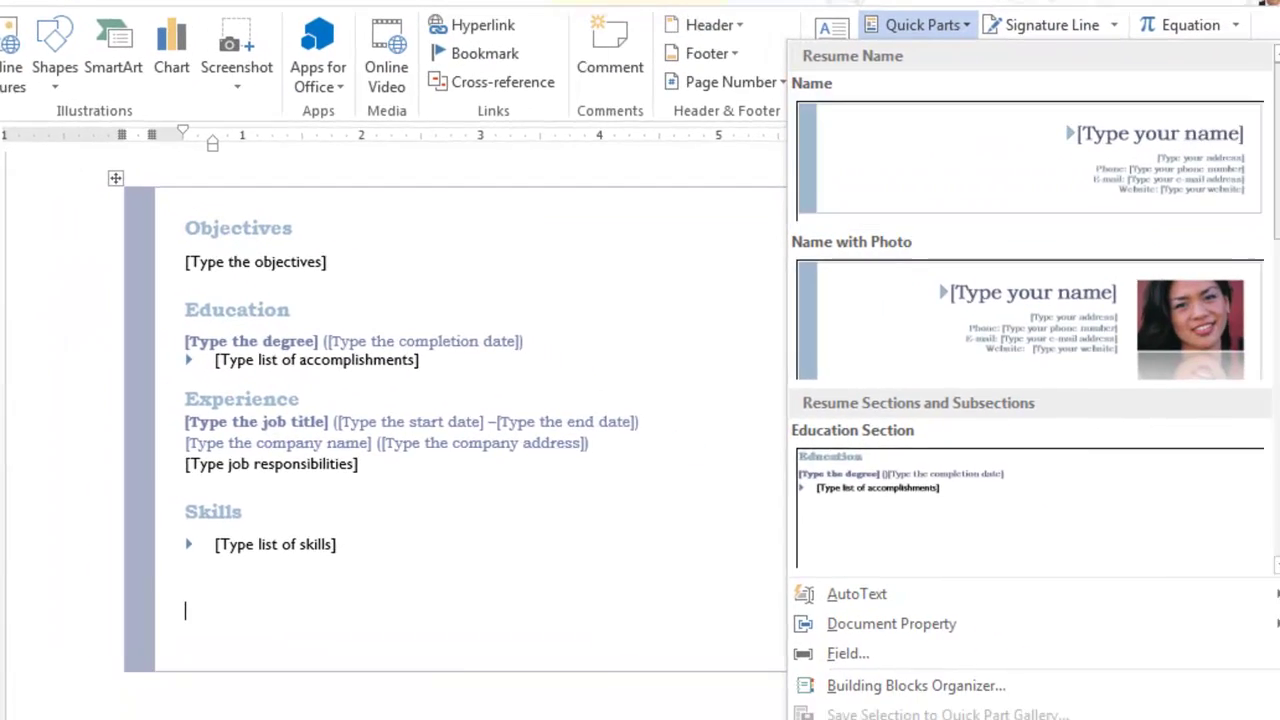
{"action": "scroll", "coordinate": [1270, 116], "scroll_direction": "down", "scroll_amount": 5}
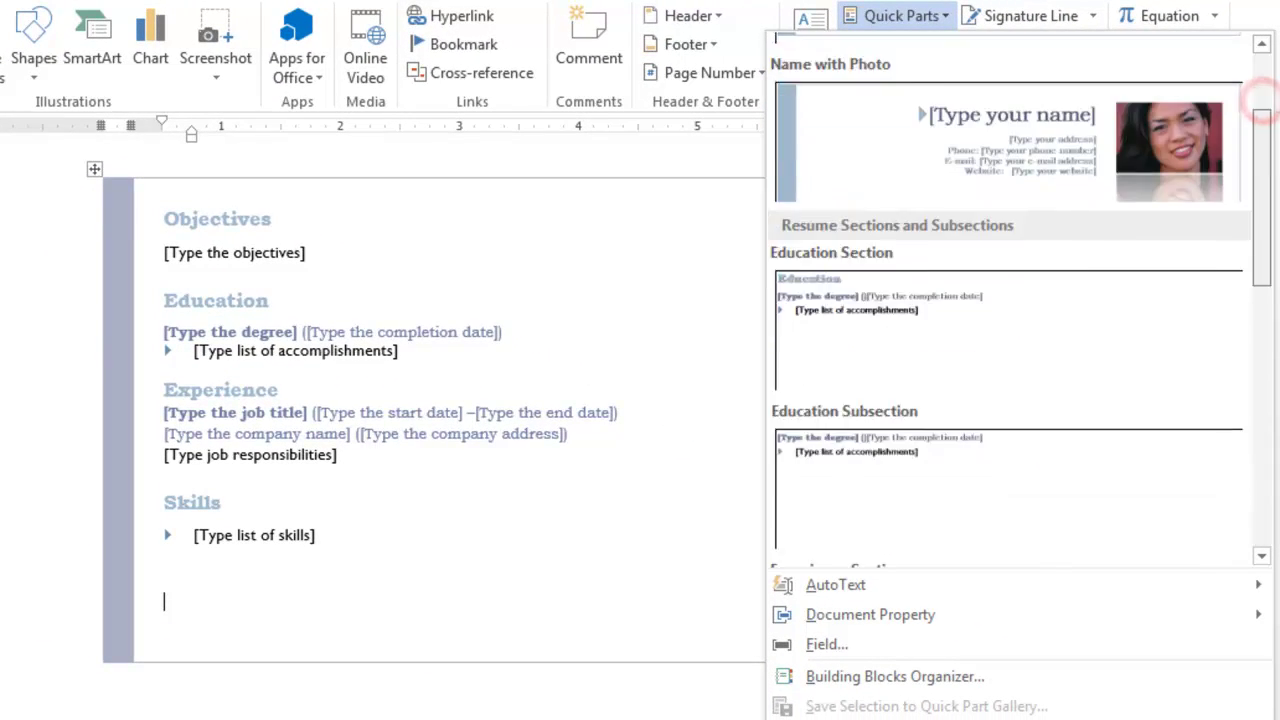
{"action": "scroll", "coordinate": [1270, 198], "scroll_direction": "up", "scroll_amount": 3}
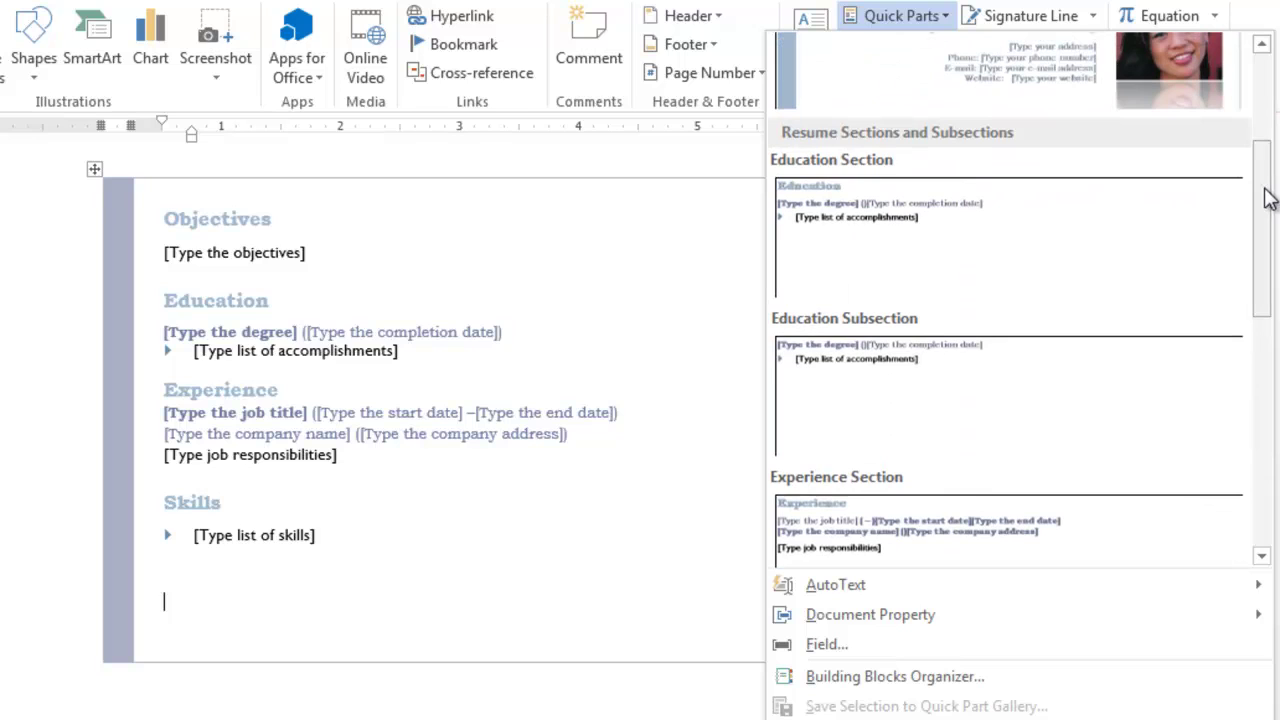
{"action": "left_click", "coordinate": [1264, 185]}
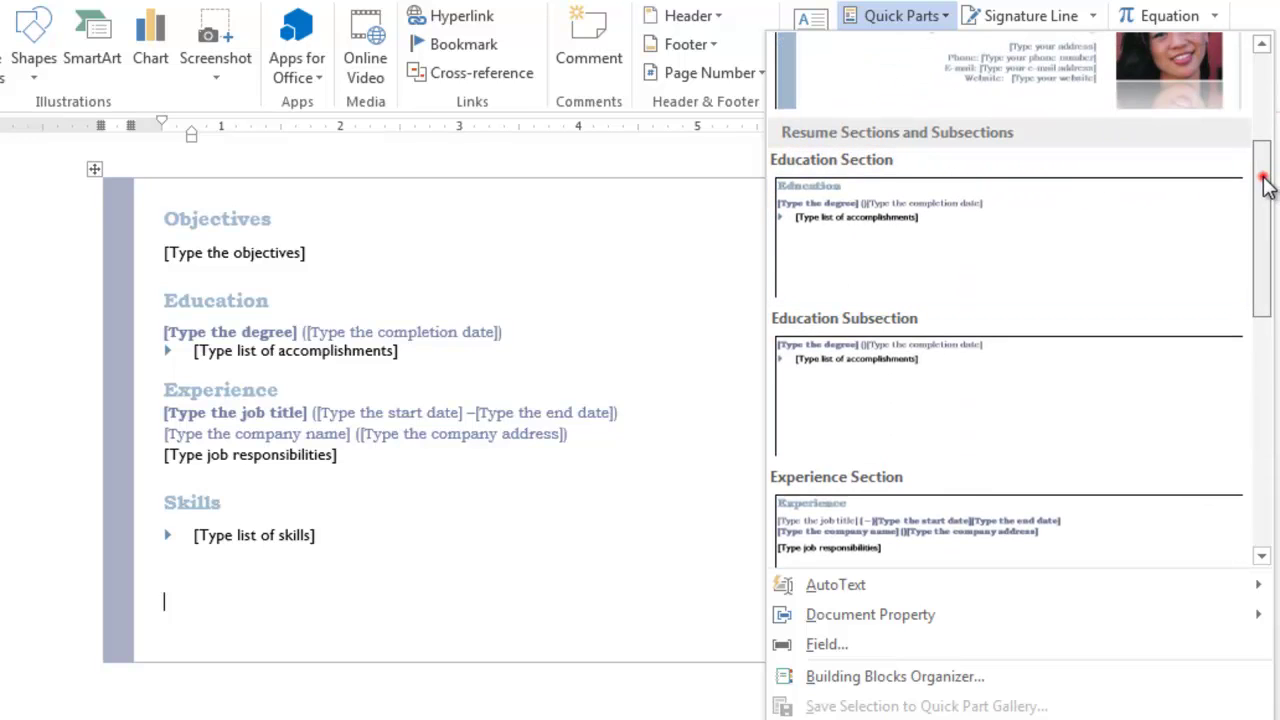
{"action": "left_click_drag", "start_coordinate": [1264, 185], "coordinate": [1268, 477]}
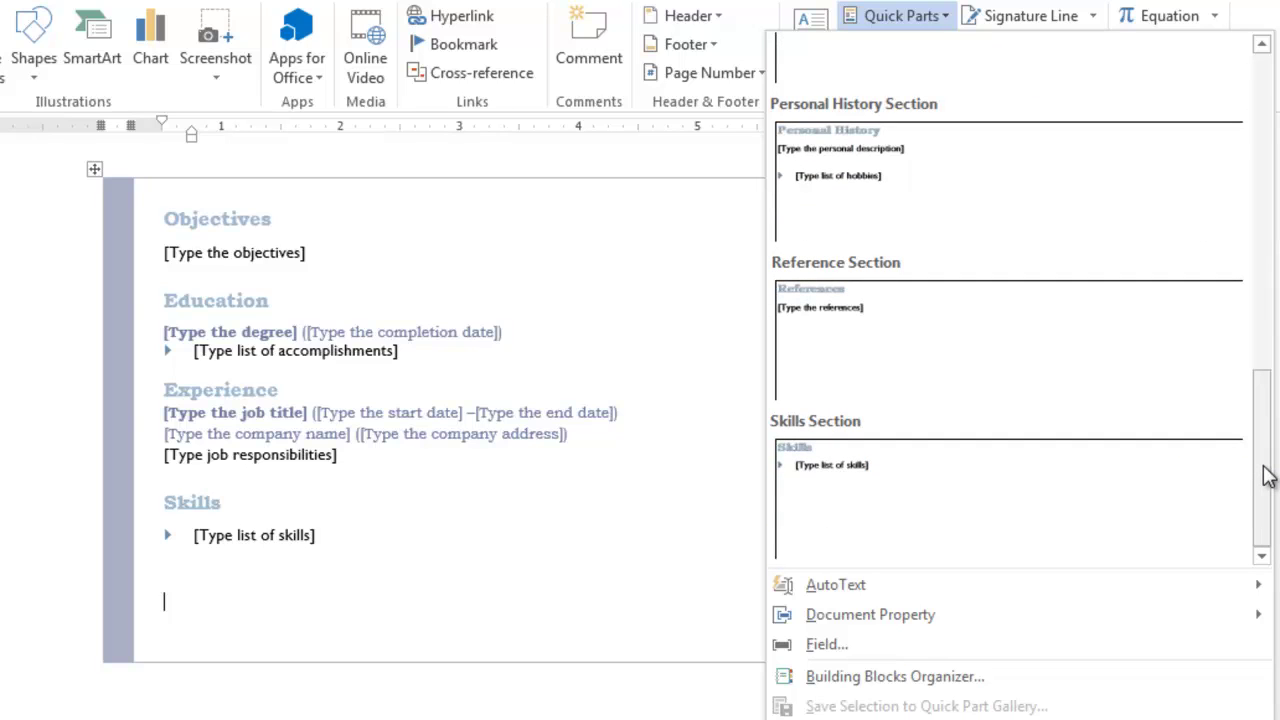
{"action": "left_click", "coordinate": [903, 337]}
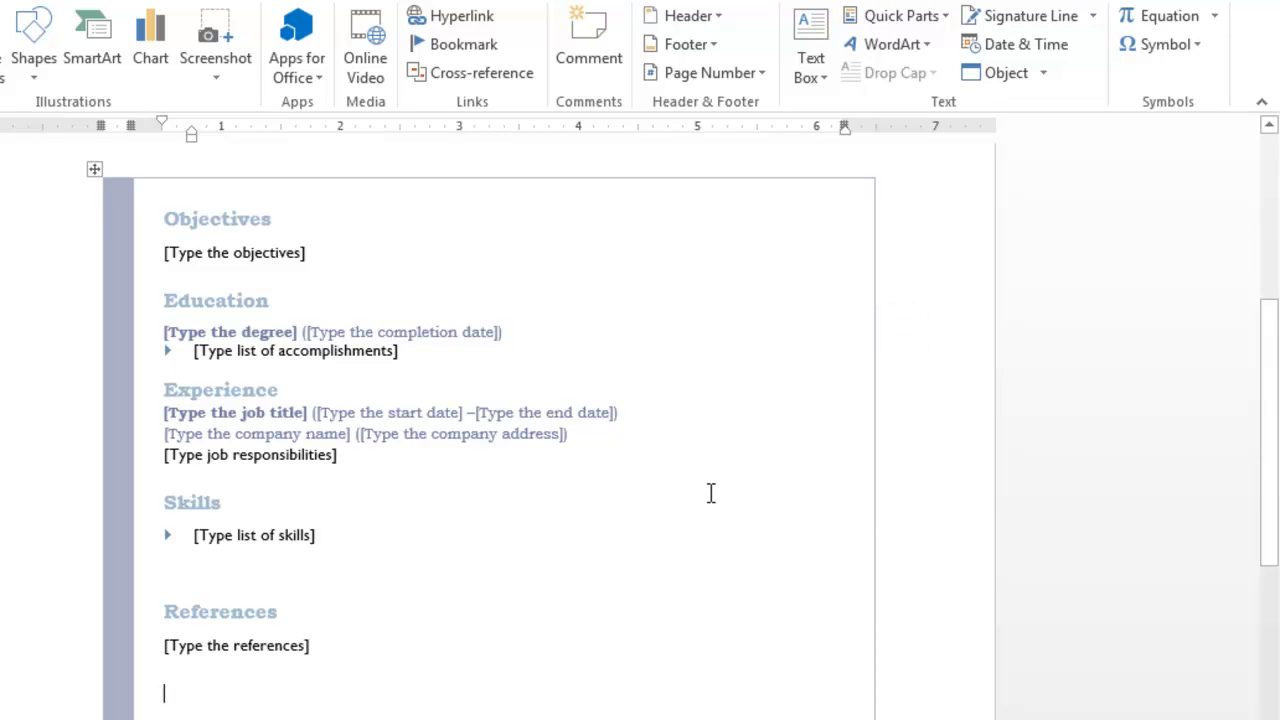
Step: Insert a Company document property field under References, fill it with VCCS, and select that text
{"action": "left_click", "coordinate": [945, 18]}
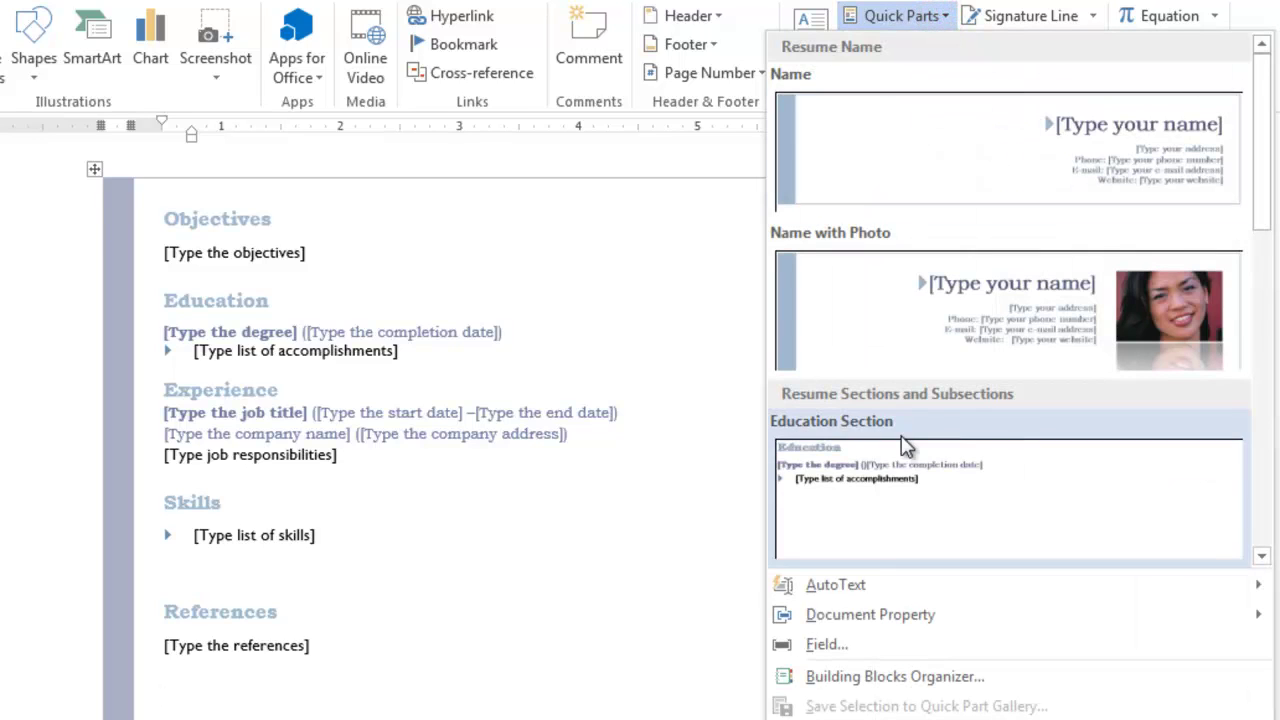
{"action": "mouse_move", "coordinate": [846, 590]}
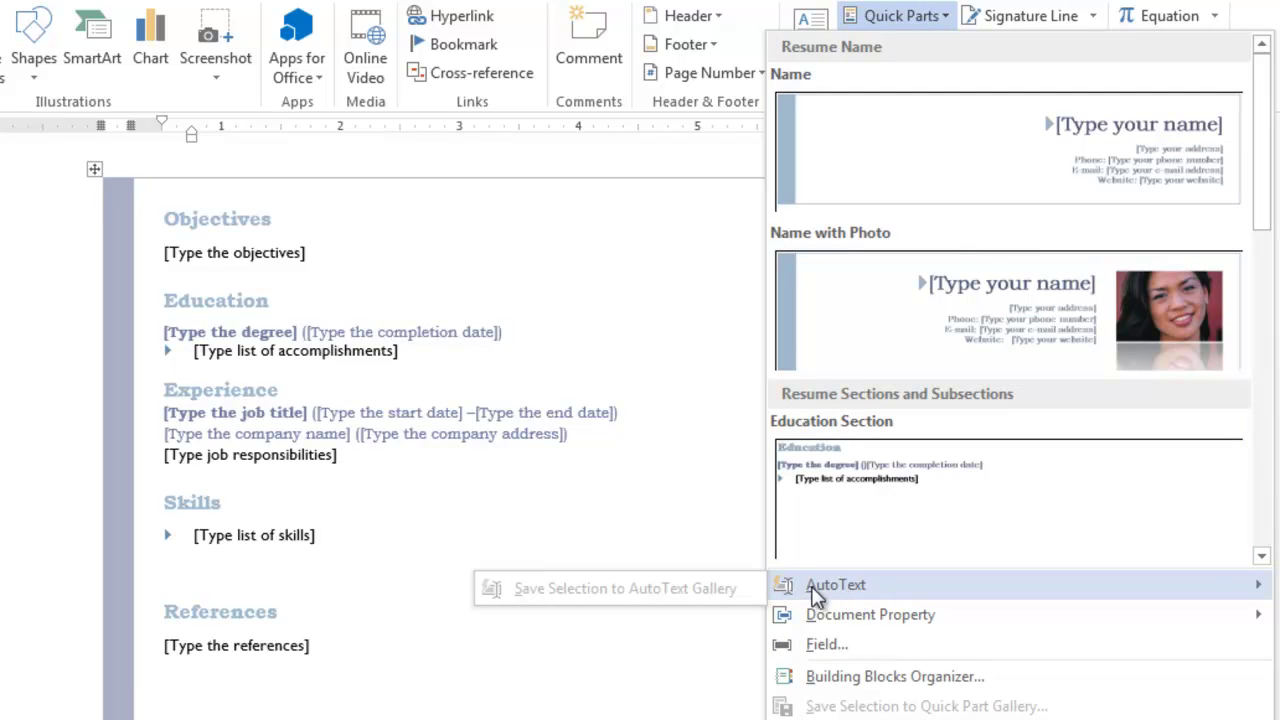
{"action": "mouse_move", "coordinate": [832, 614]}
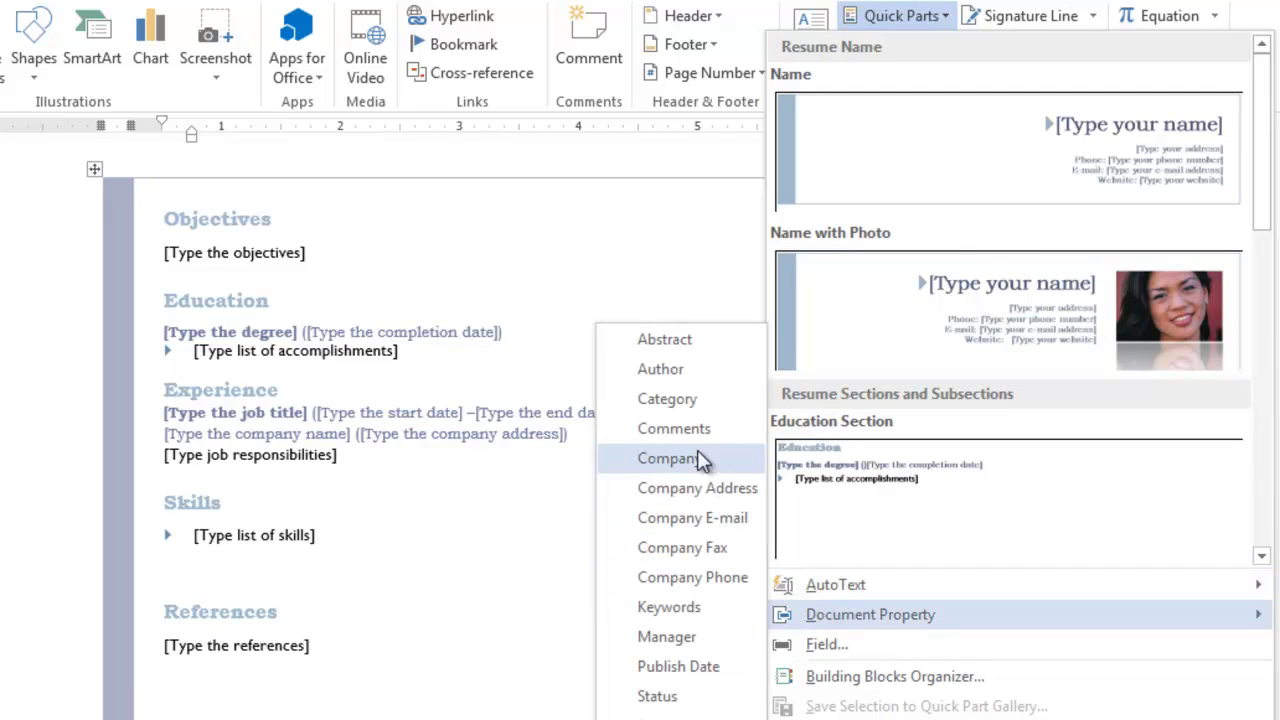
{"action": "left_click", "coordinate": [669, 458]}
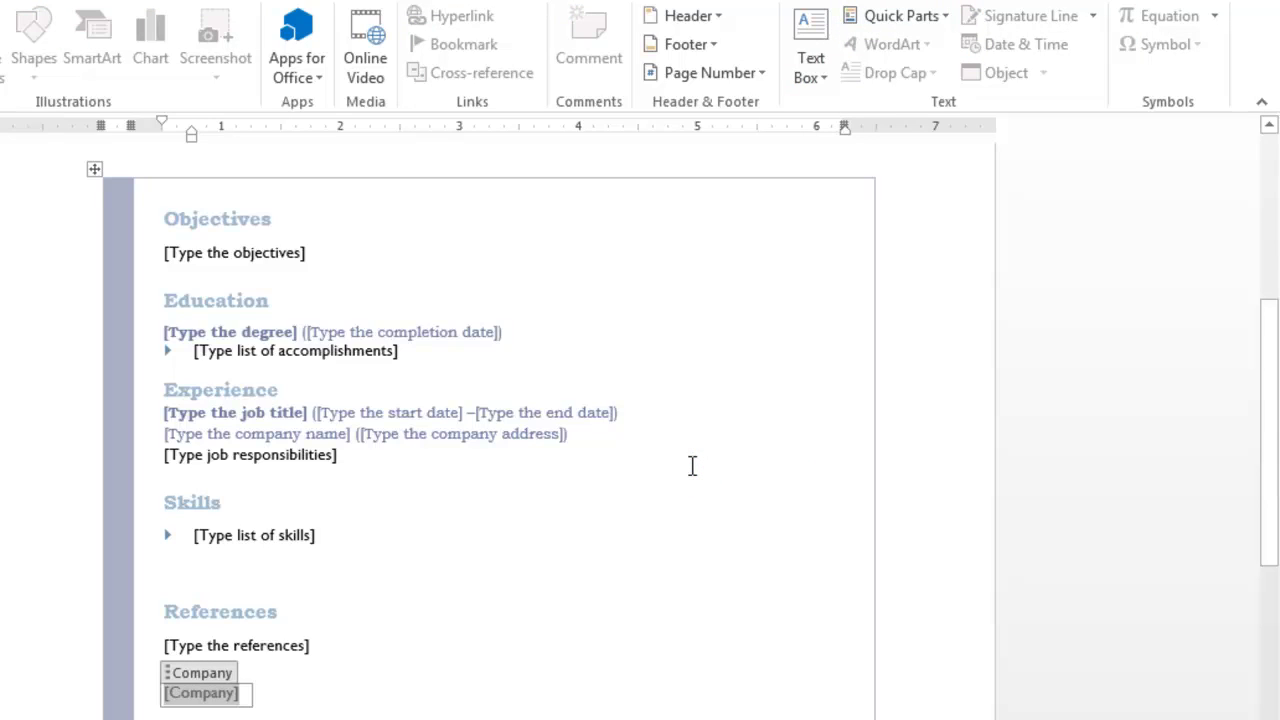
{"action": "type", "text": "VCCS"}
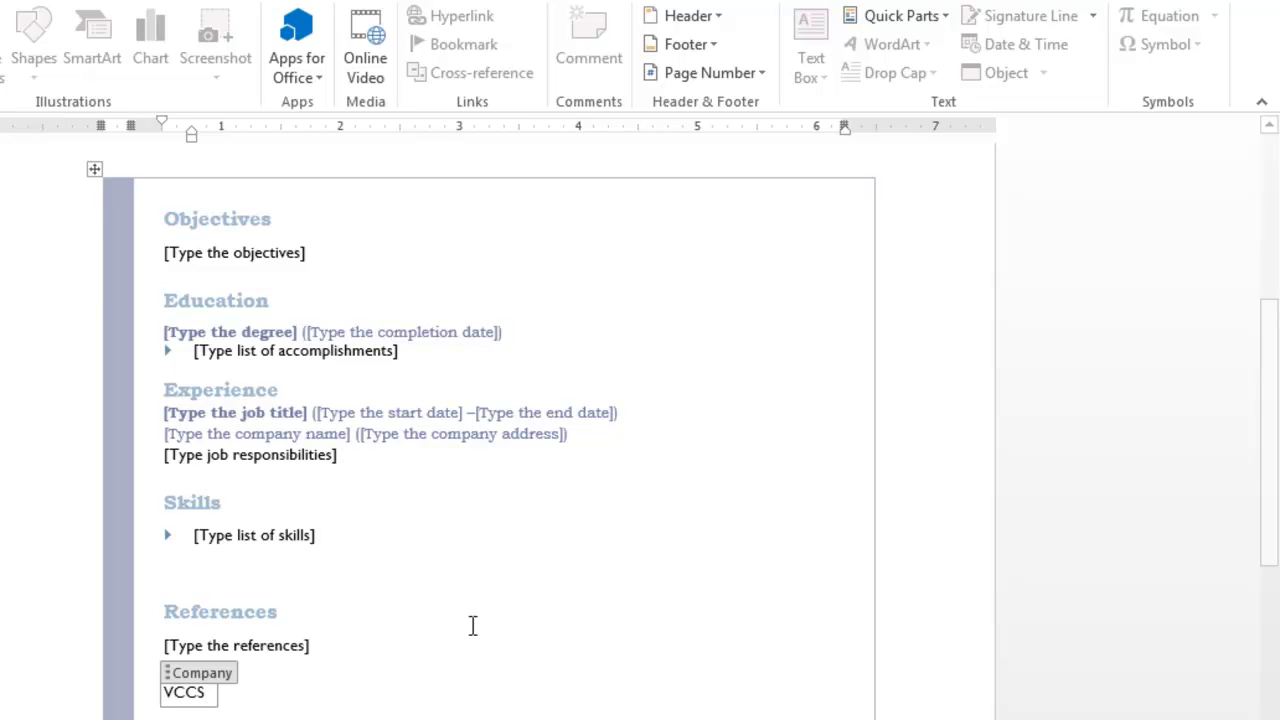
{"action": "double_click", "coordinate": [212, 691]}
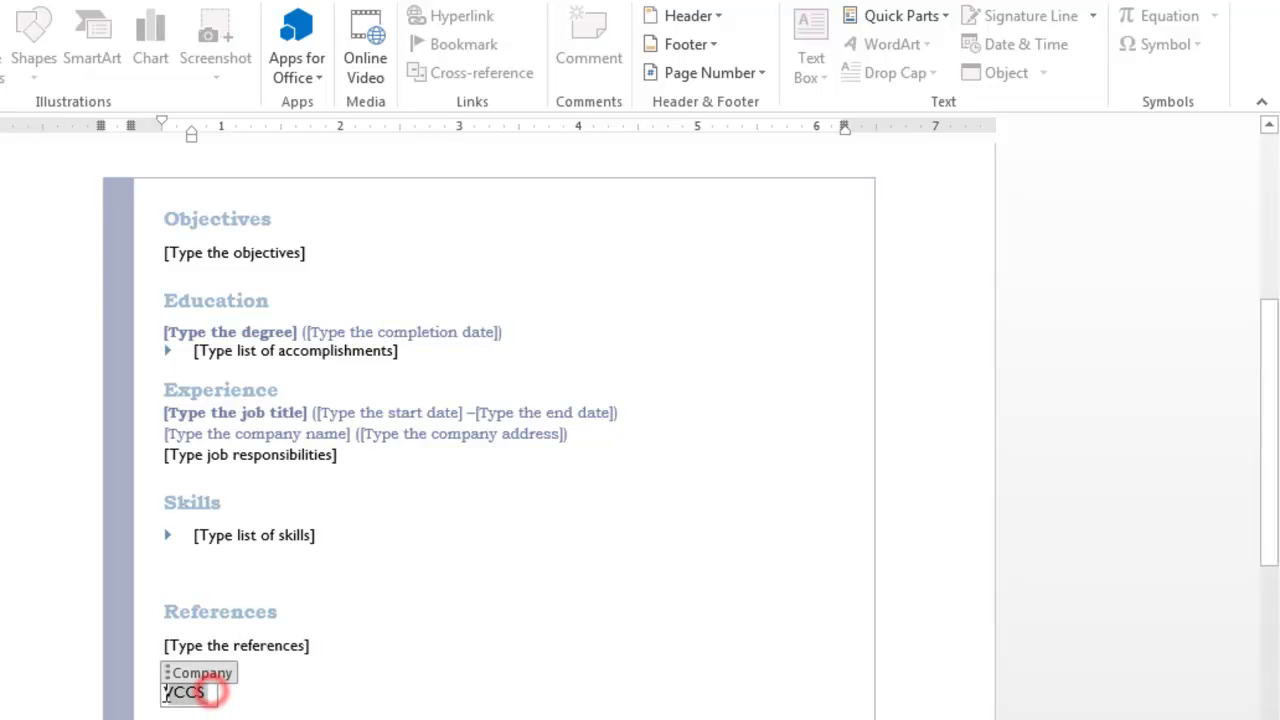
{"action": "left_click", "coordinate": [940, 14]}
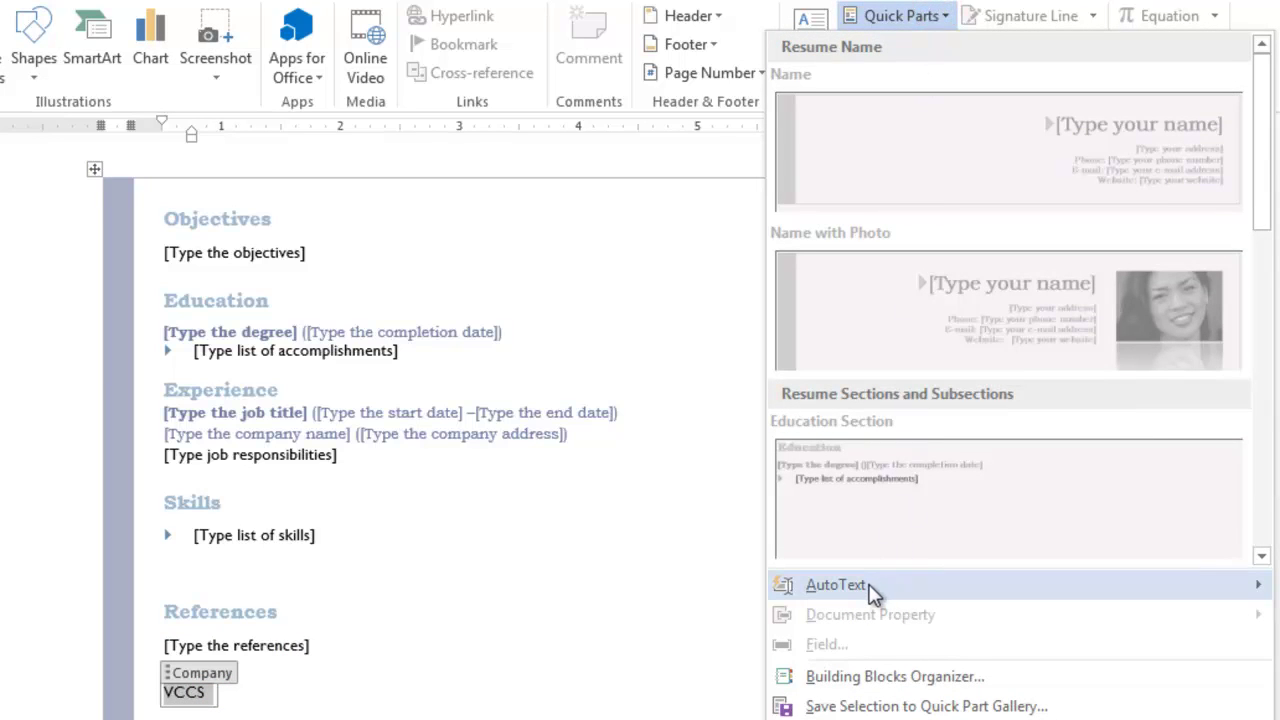
{"action": "mouse_move", "coordinate": [878, 588]}
{"action": "left_click", "coordinate": [688, 590]}
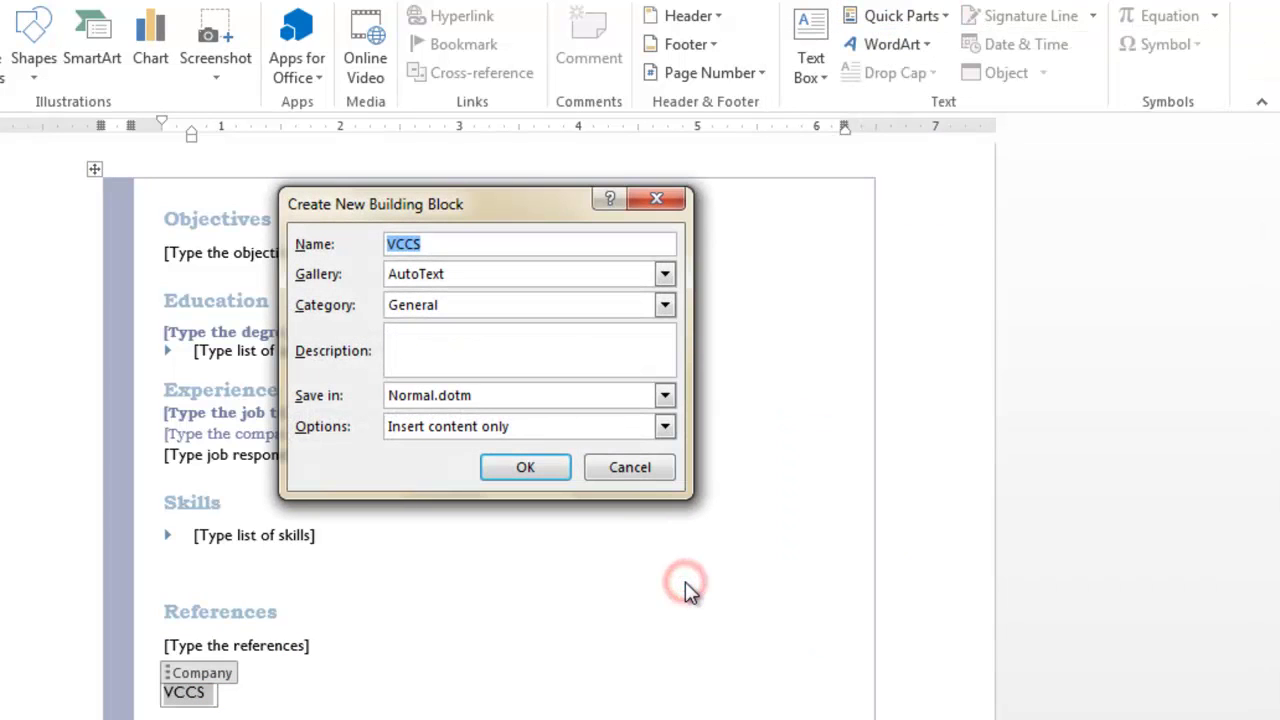
{"action": "left_click", "coordinate": [553, 466]}
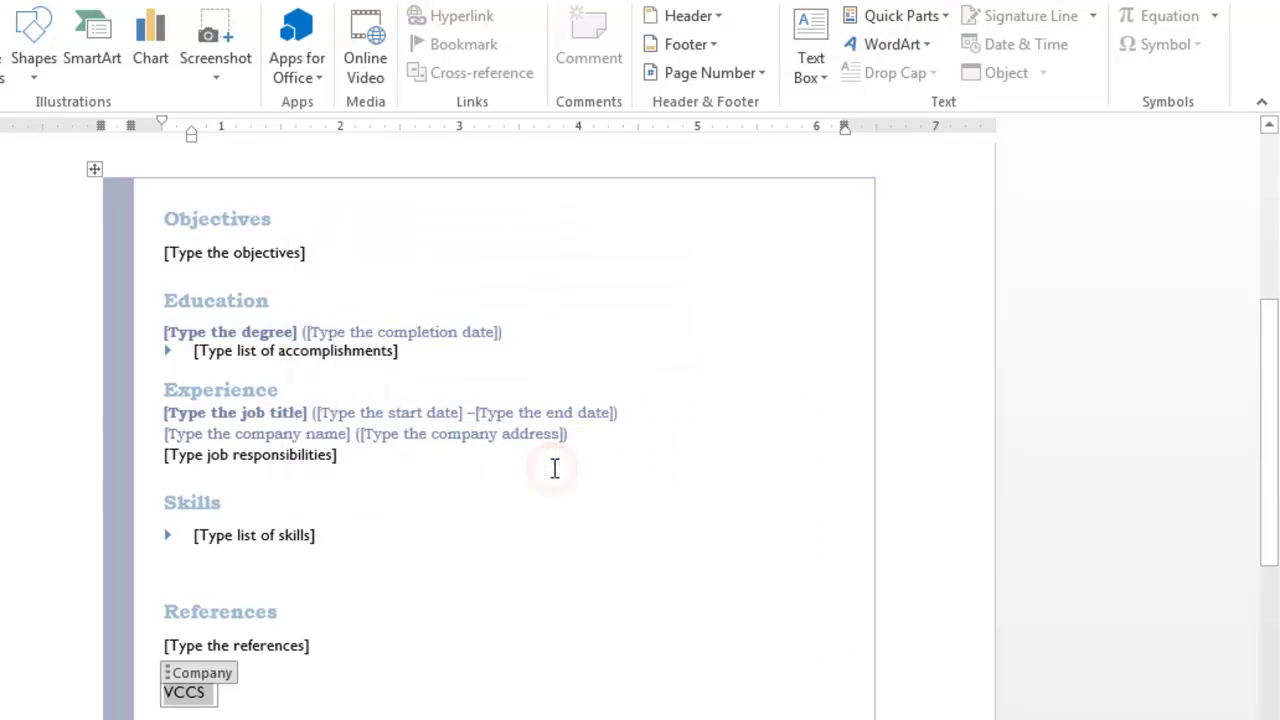
{"action": "left_click", "coordinate": [600, 609]}
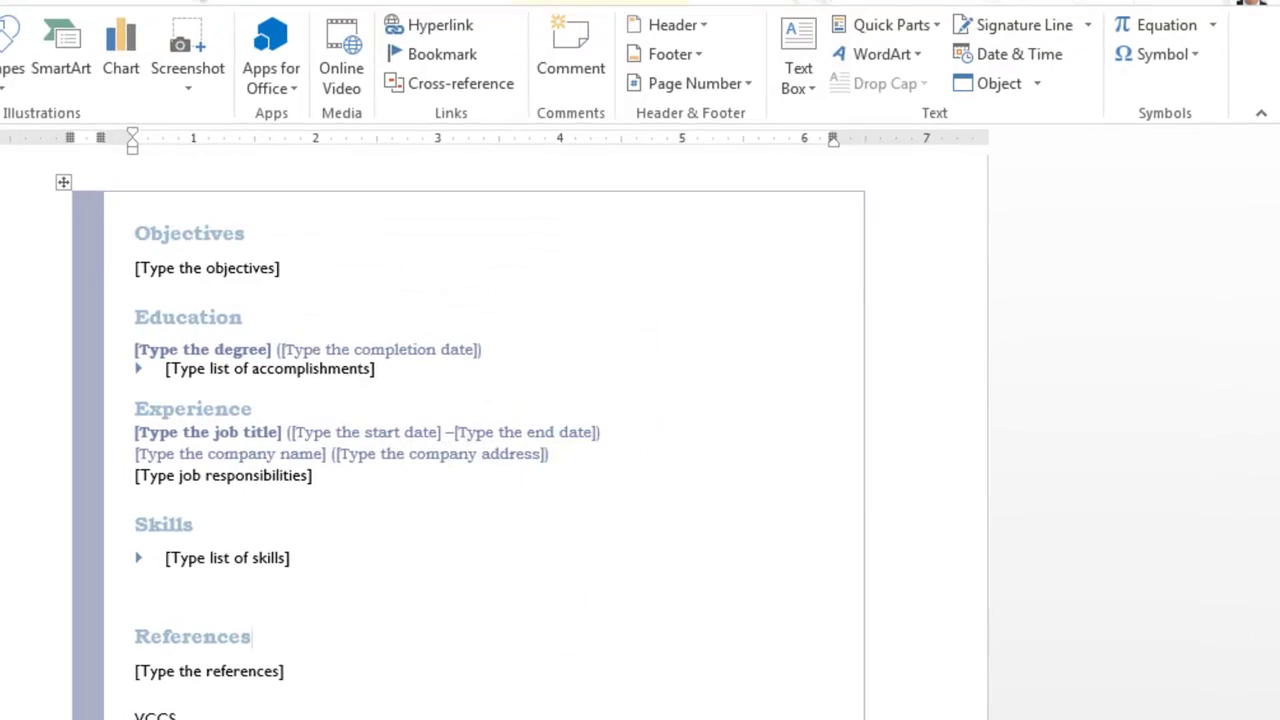
Step: Discard the resume's changes, relaunch Word 2013 and start a blank Document1
{"action": "left_click", "coordinate": [1257, 8]}
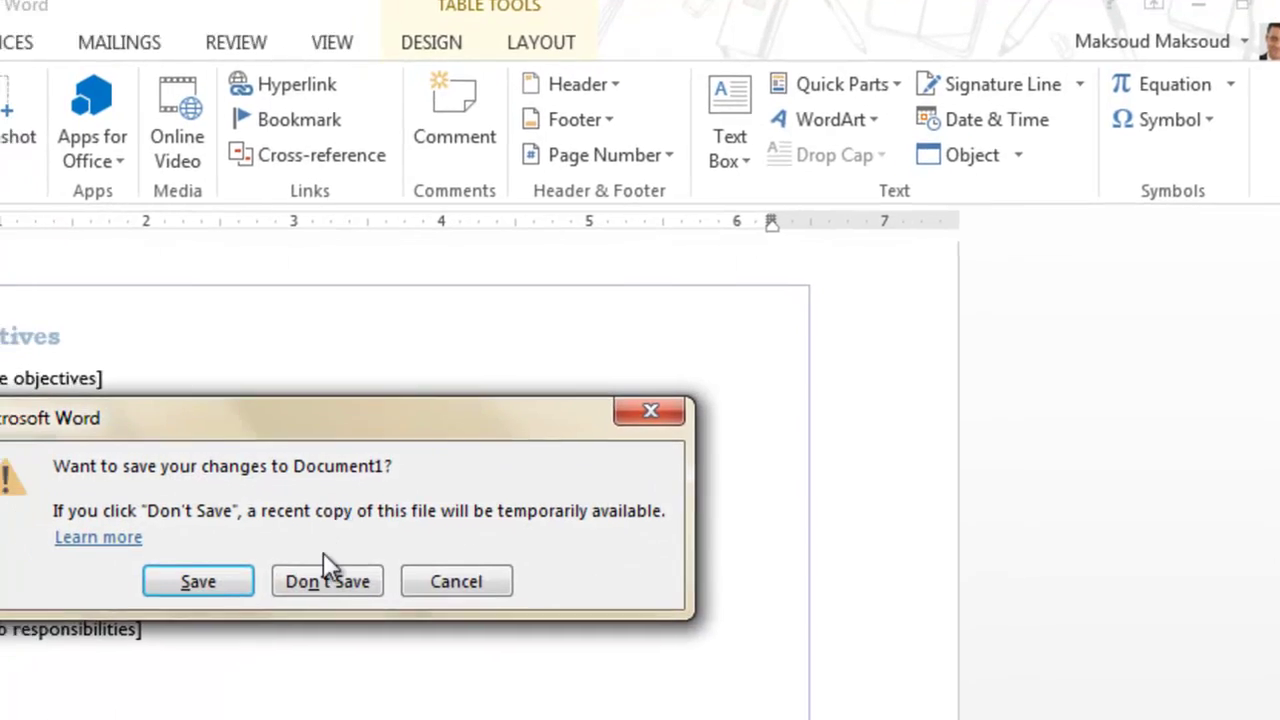
{"action": "left_click", "coordinate": [329, 570]}
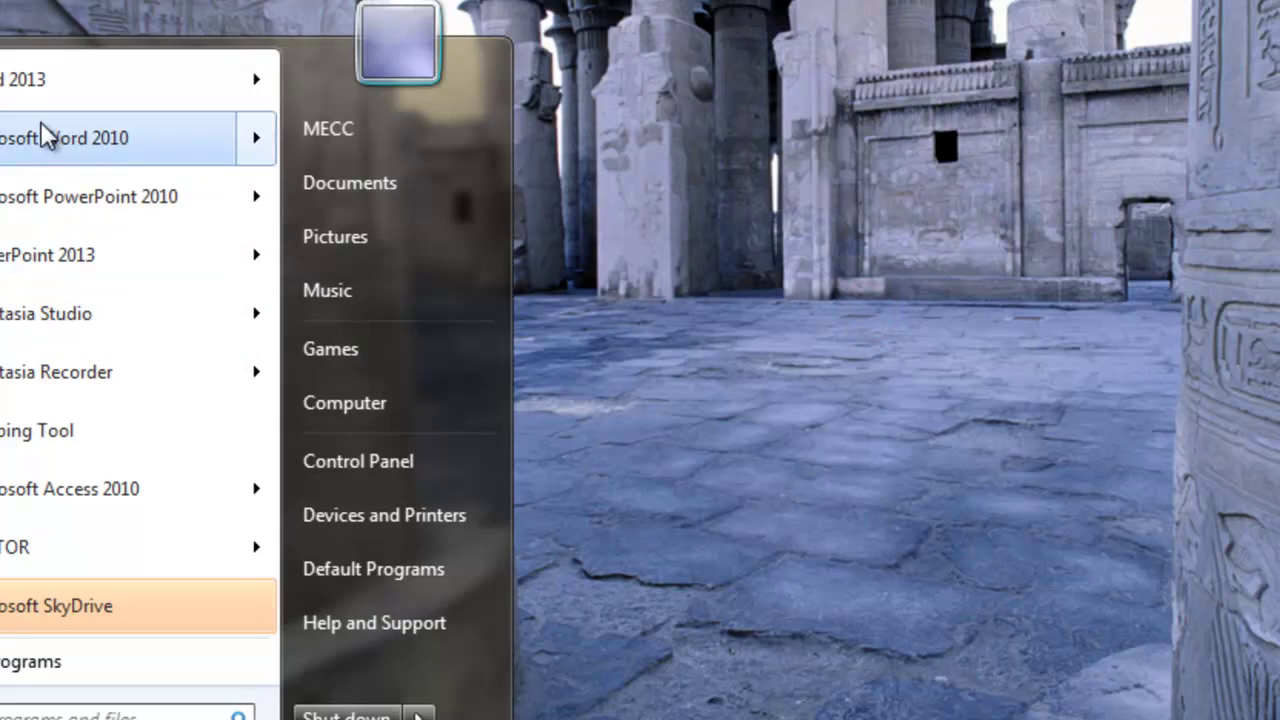
{"action": "left_click", "coordinate": [45, 82]}
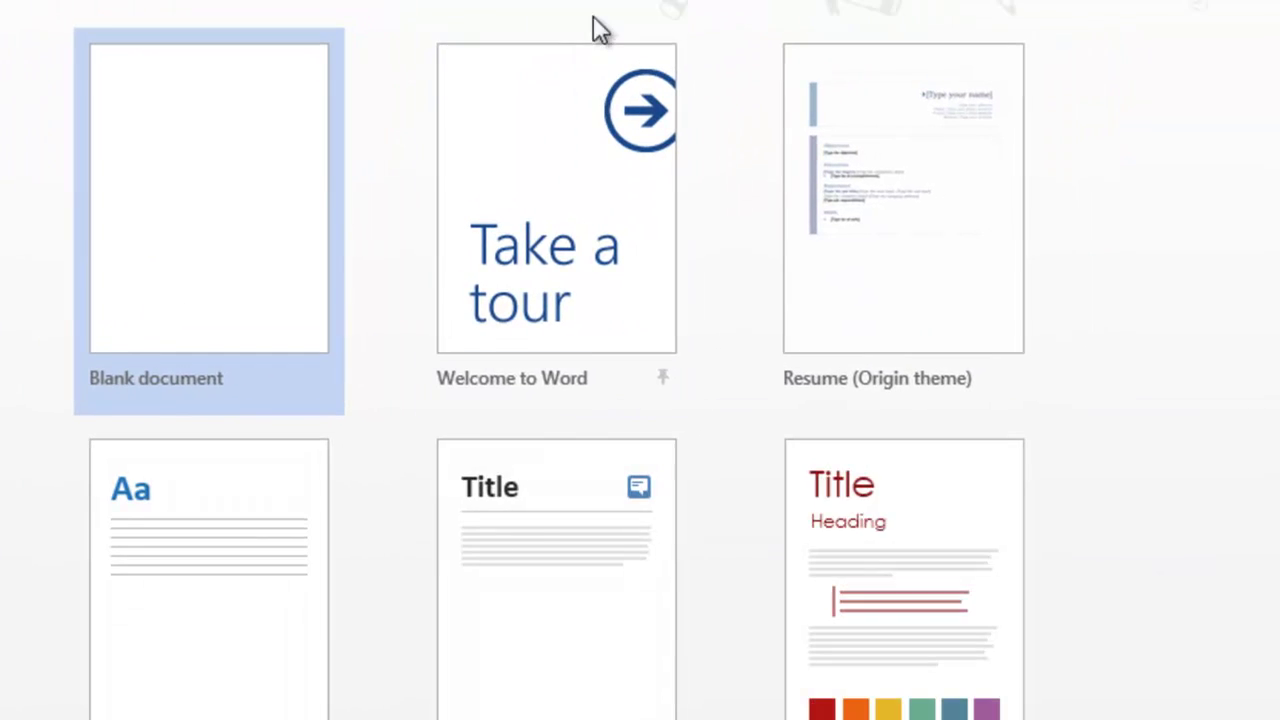
{"action": "left_click", "coordinate": [180, 110]}
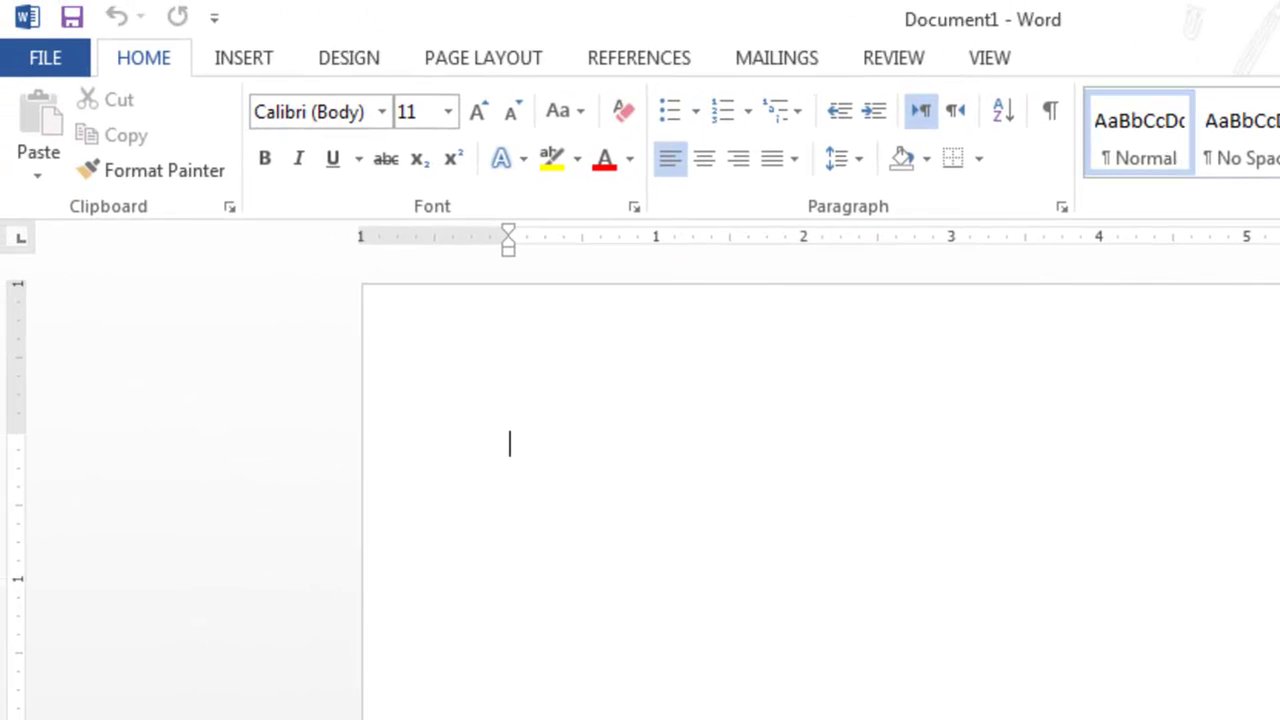
Step: Insert the VCCS entry from Quick Parts > AutoText into the blank Document1
{"action": "left_click", "coordinate": [243, 57]}
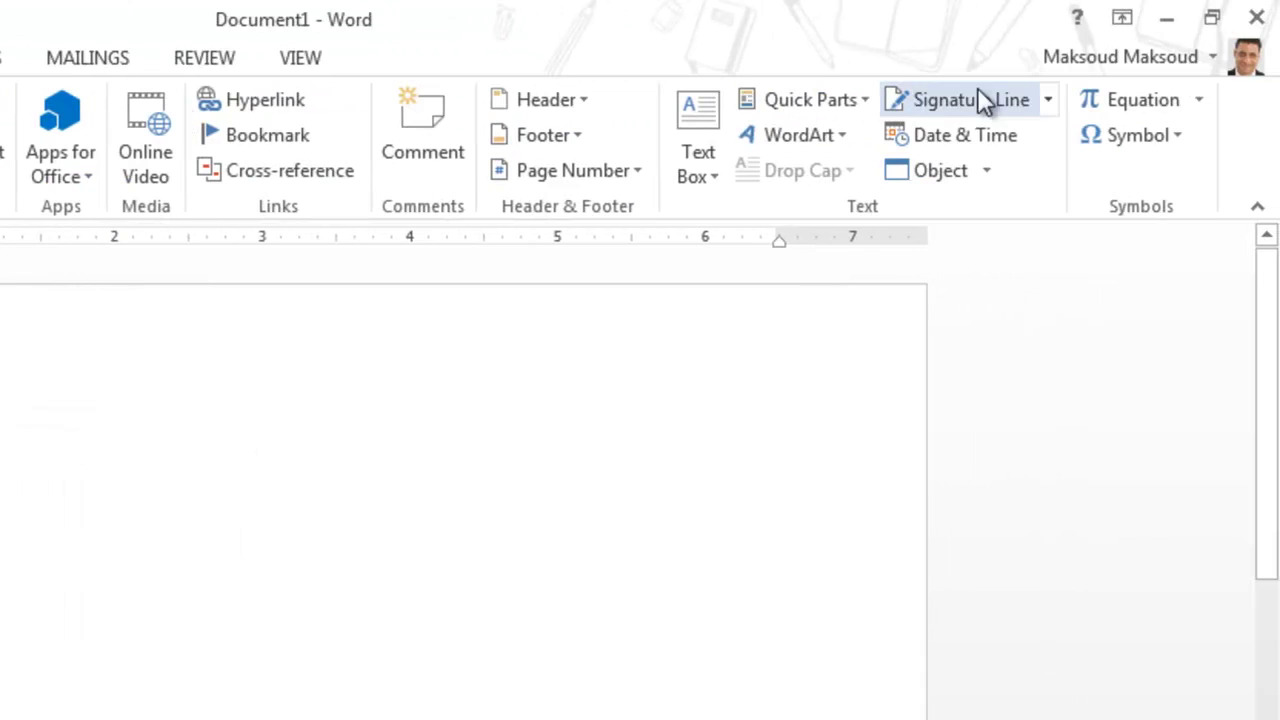
{"action": "left_click", "coordinate": [838, 96]}
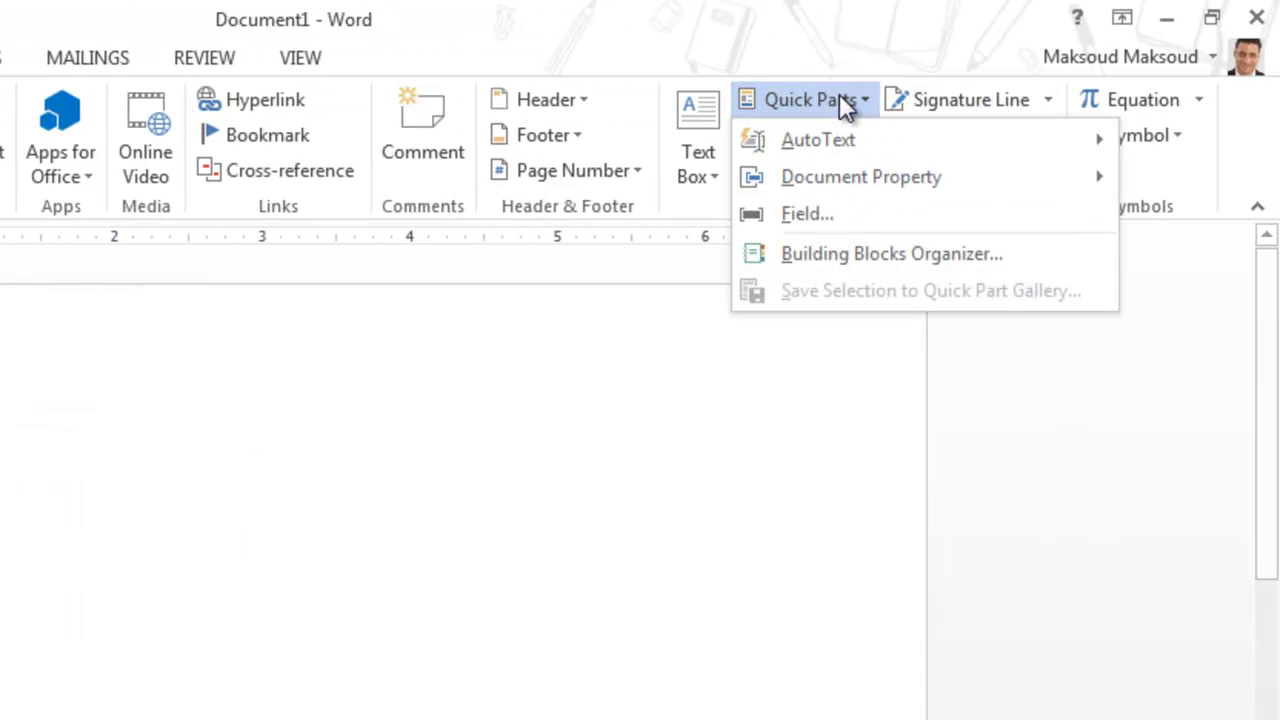
{"action": "mouse_move", "coordinate": [847, 138]}
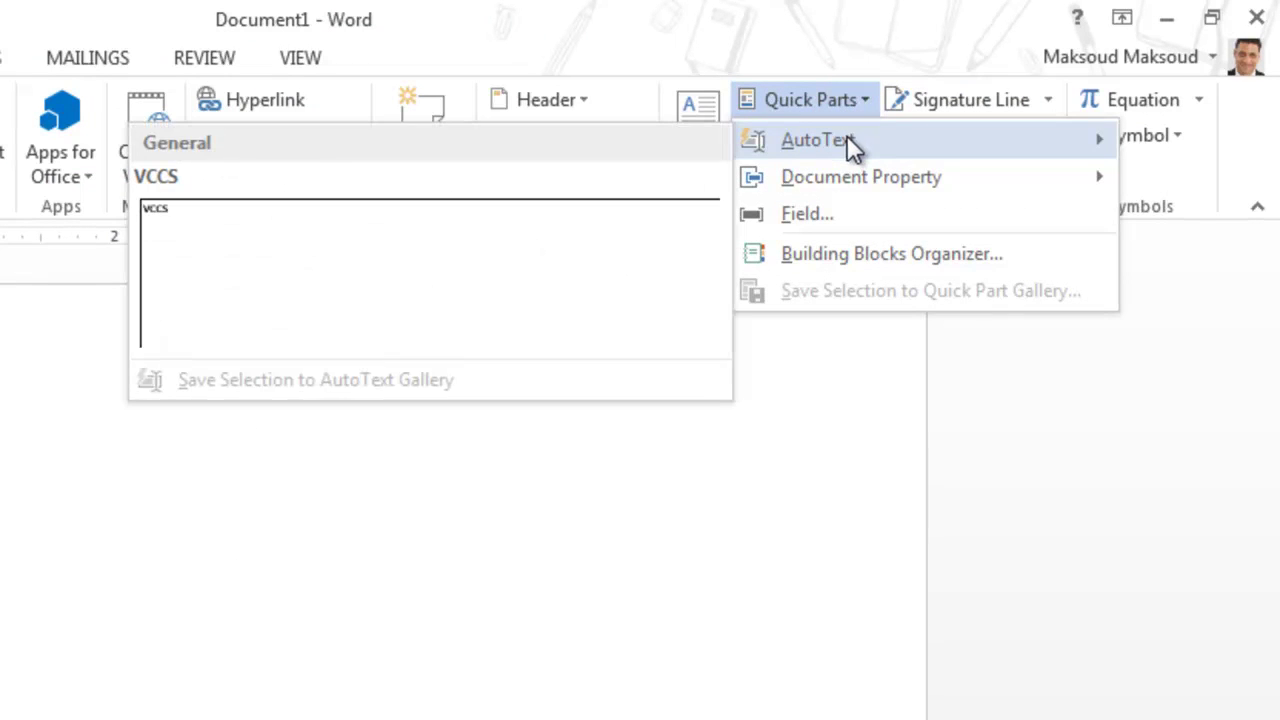
{"action": "left_click", "coordinate": [521, 268]}
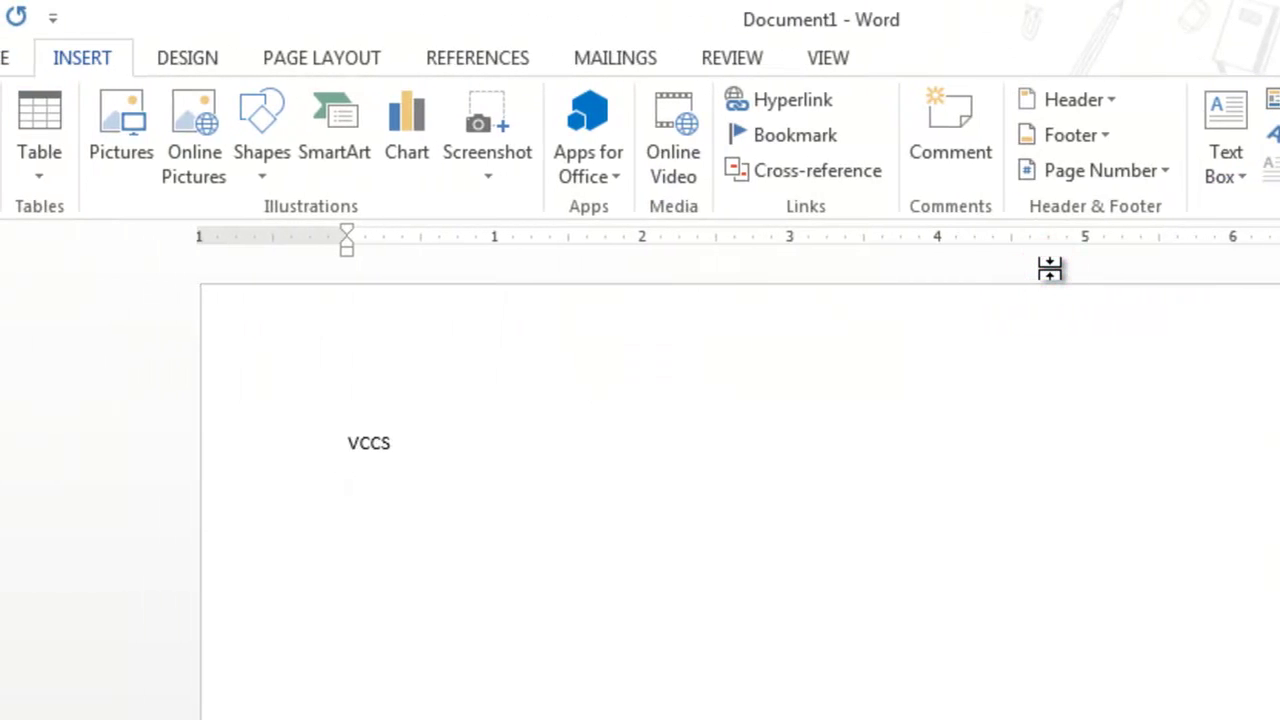
{"action": "left_click", "coordinate": [858, 100]}
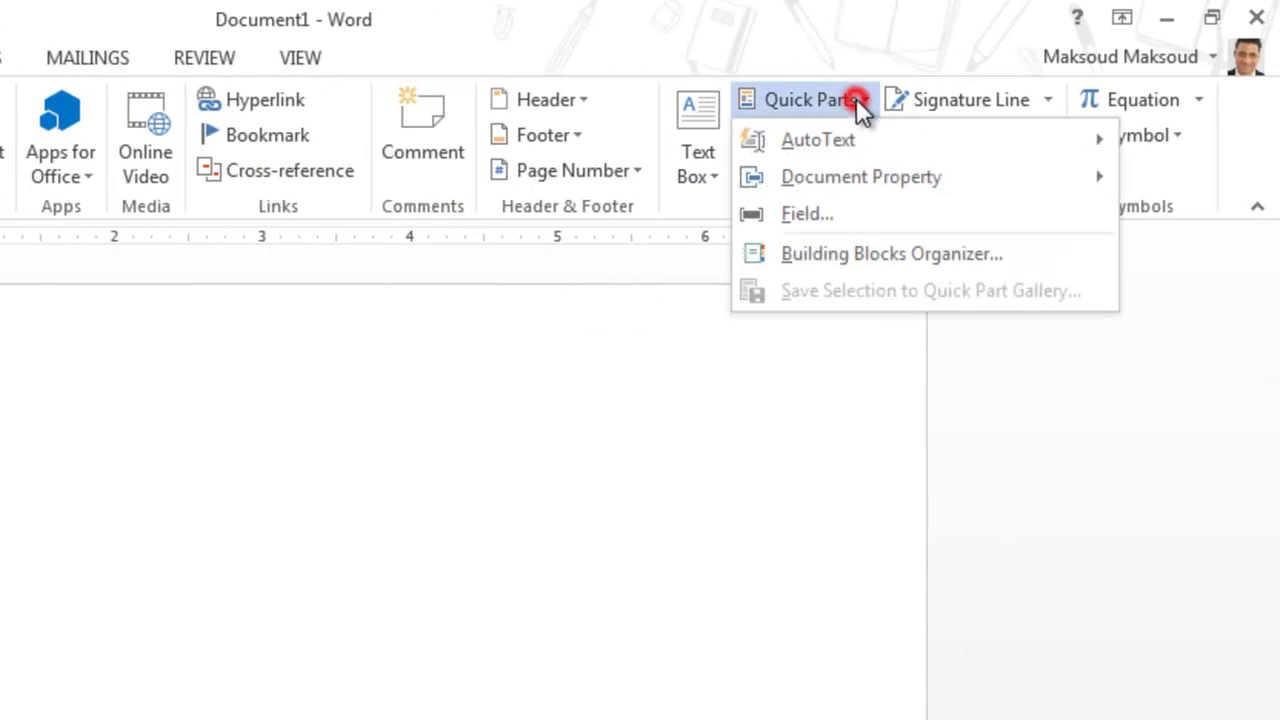
{"action": "mouse_move", "coordinate": [849, 188]}
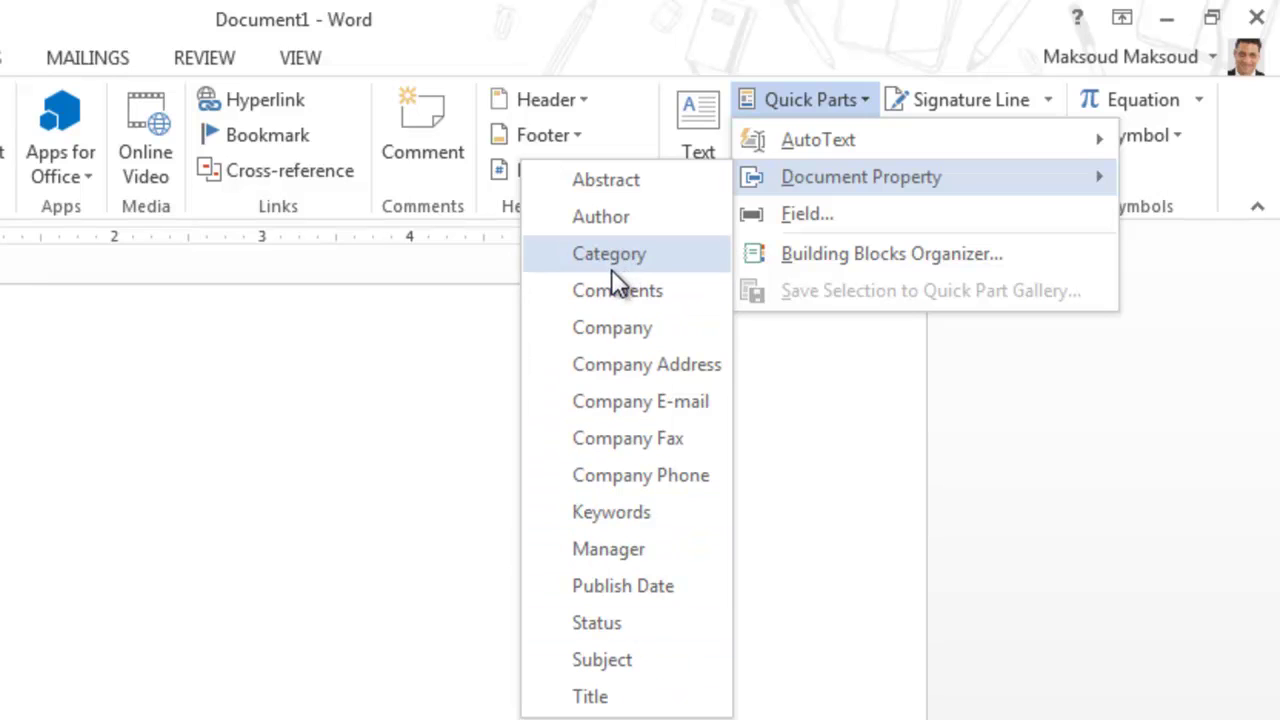
Step: Delete the VCCS entry in the Building Blocks Organizer and confirm the deletion
{"action": "mouse_move", "coordinate": [799, 141]}
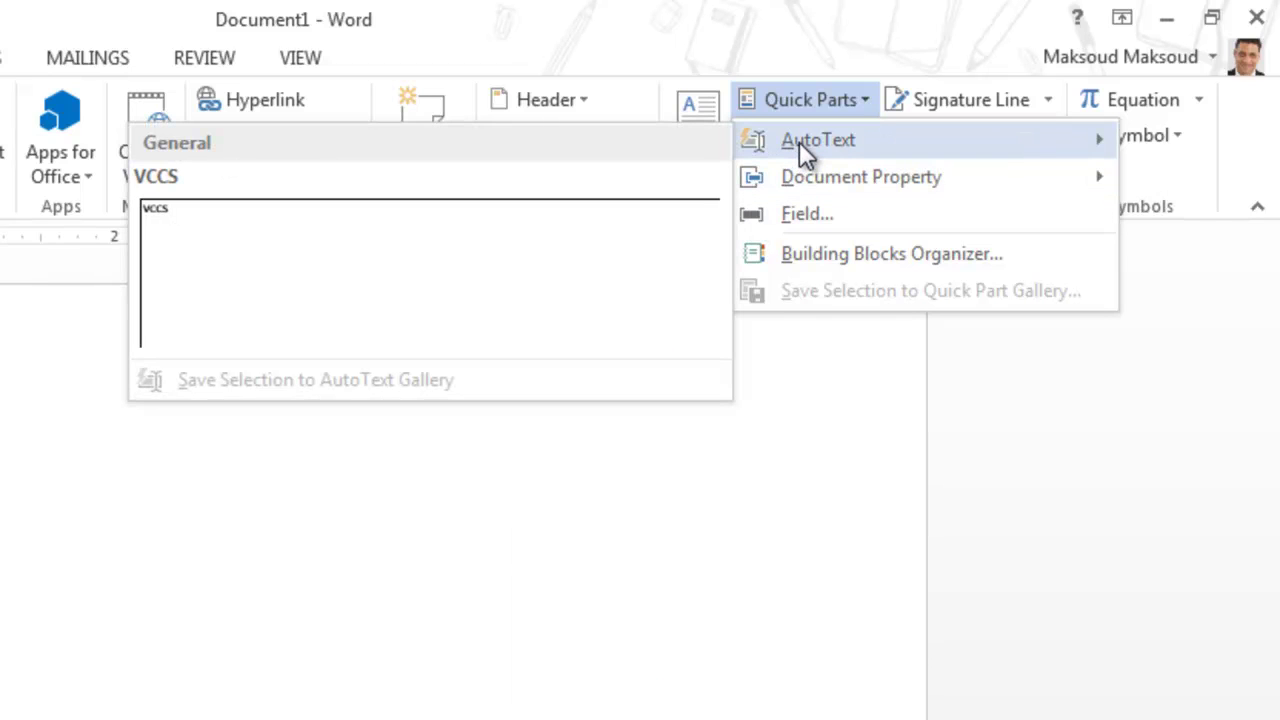
{"action": "left_click", "coordinate": [820, 255]}
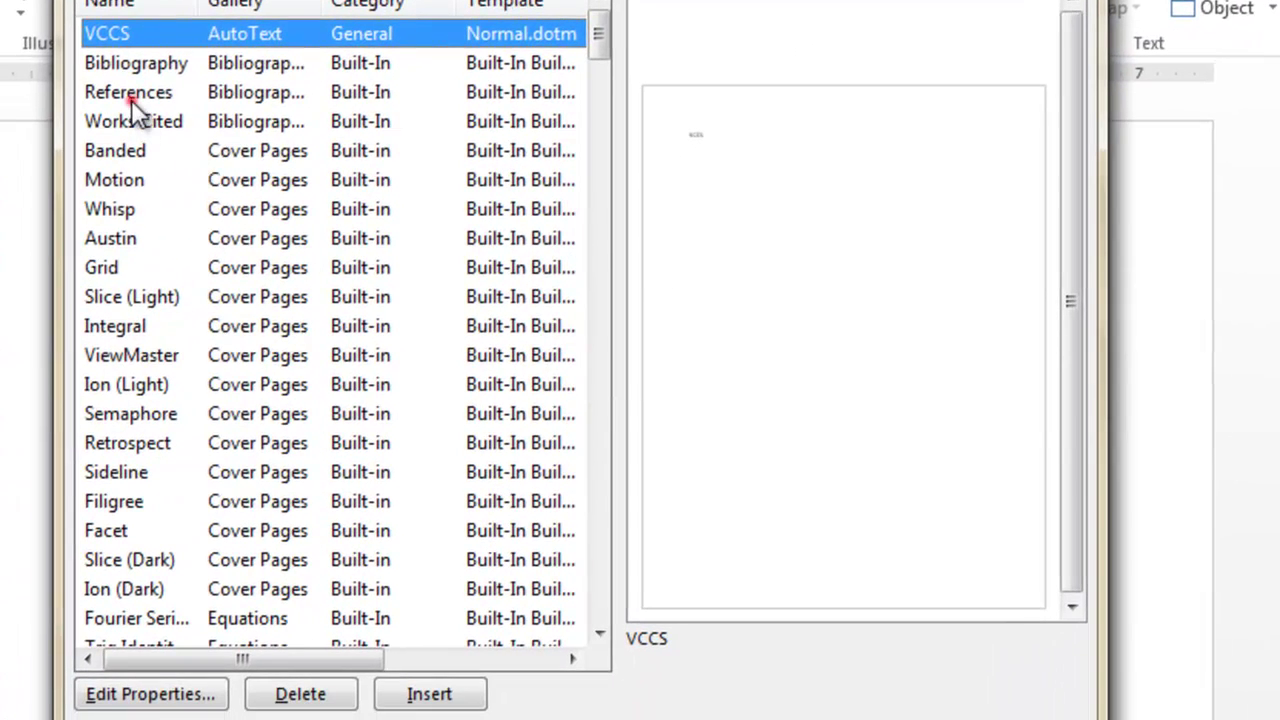
{"action": "left_click", "coordinate": [127, 92]}
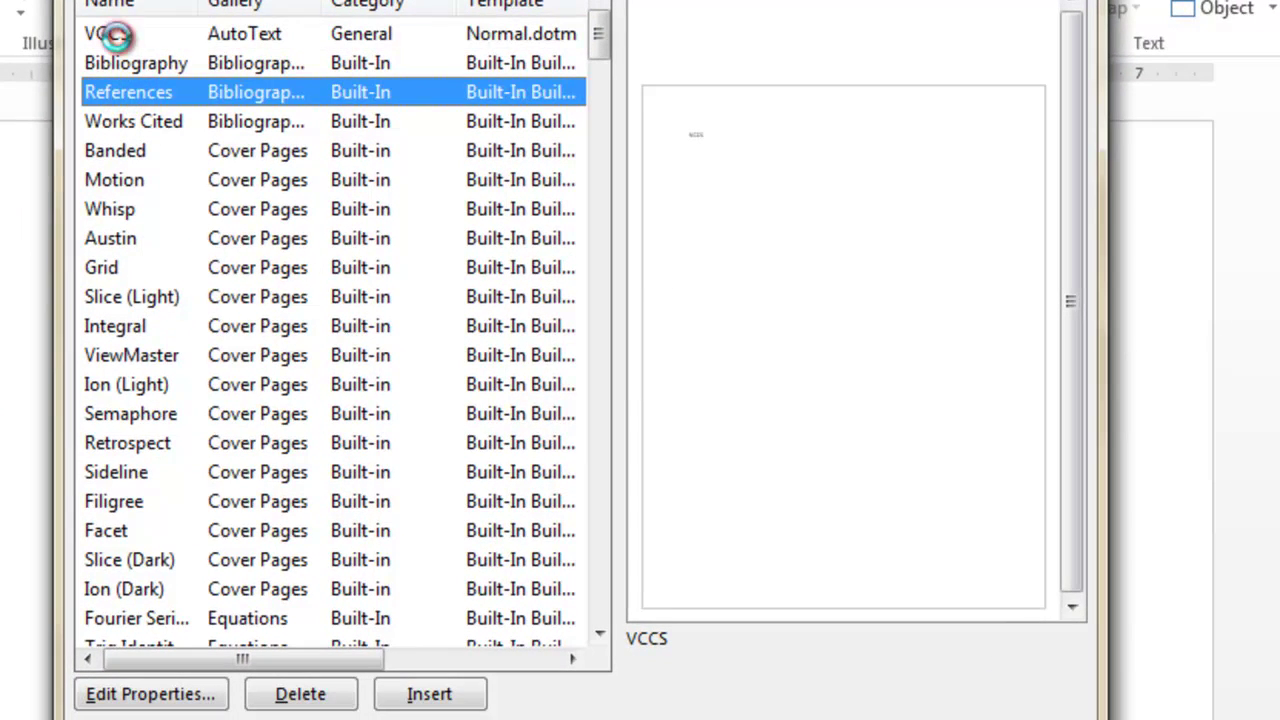
{"action": "left_click", "coordinate": [113, 35]}
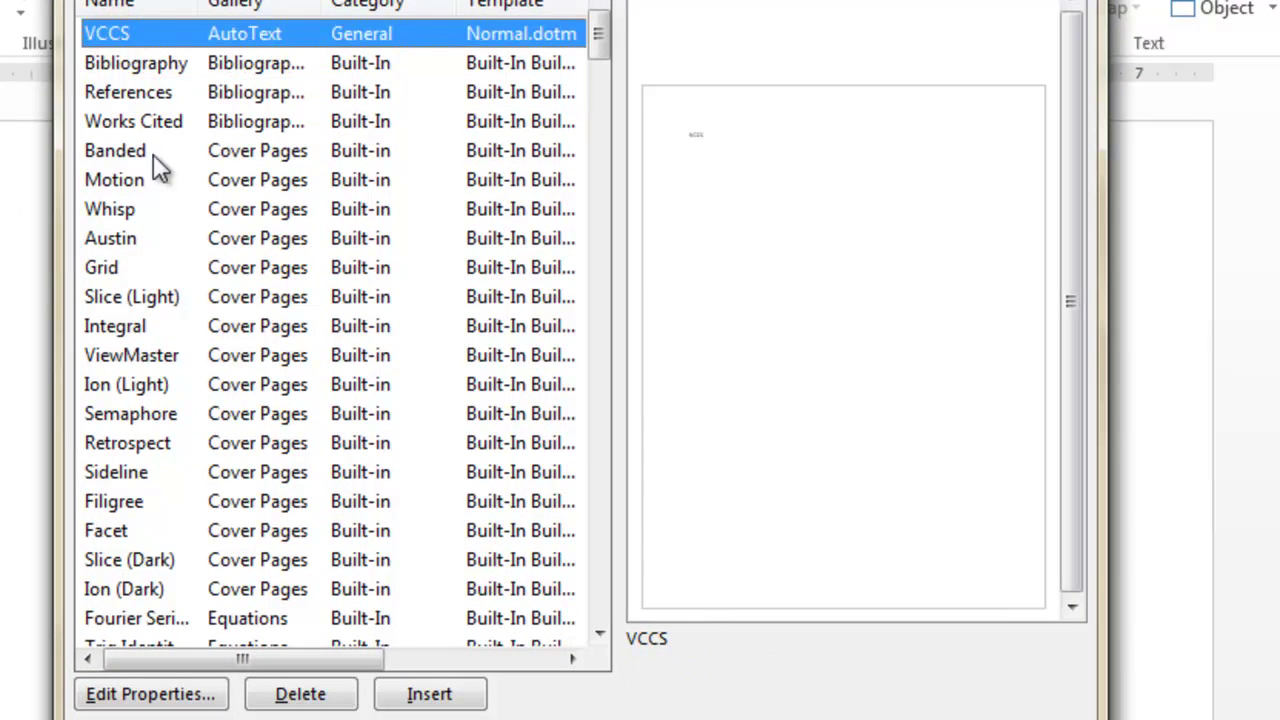
{"action": "left_click", "coordinate": [303, 696]}
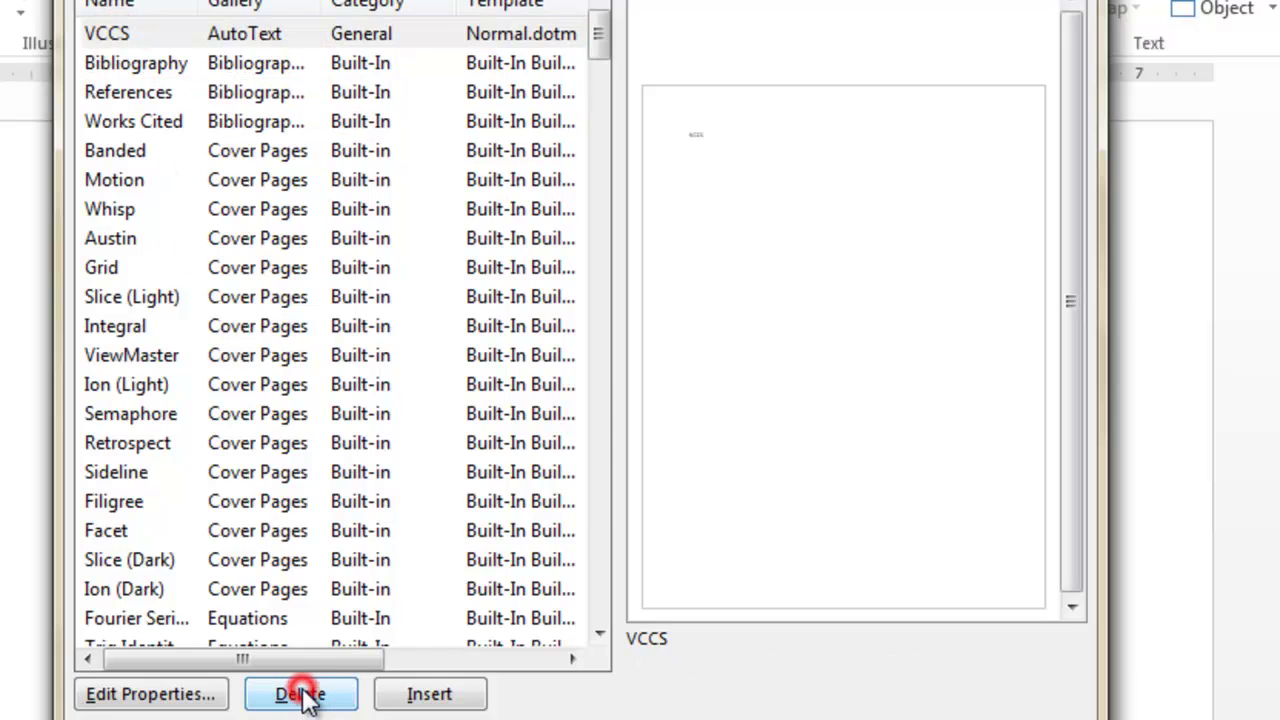
{"action": "left_click", "coordinate": [548, 441]}
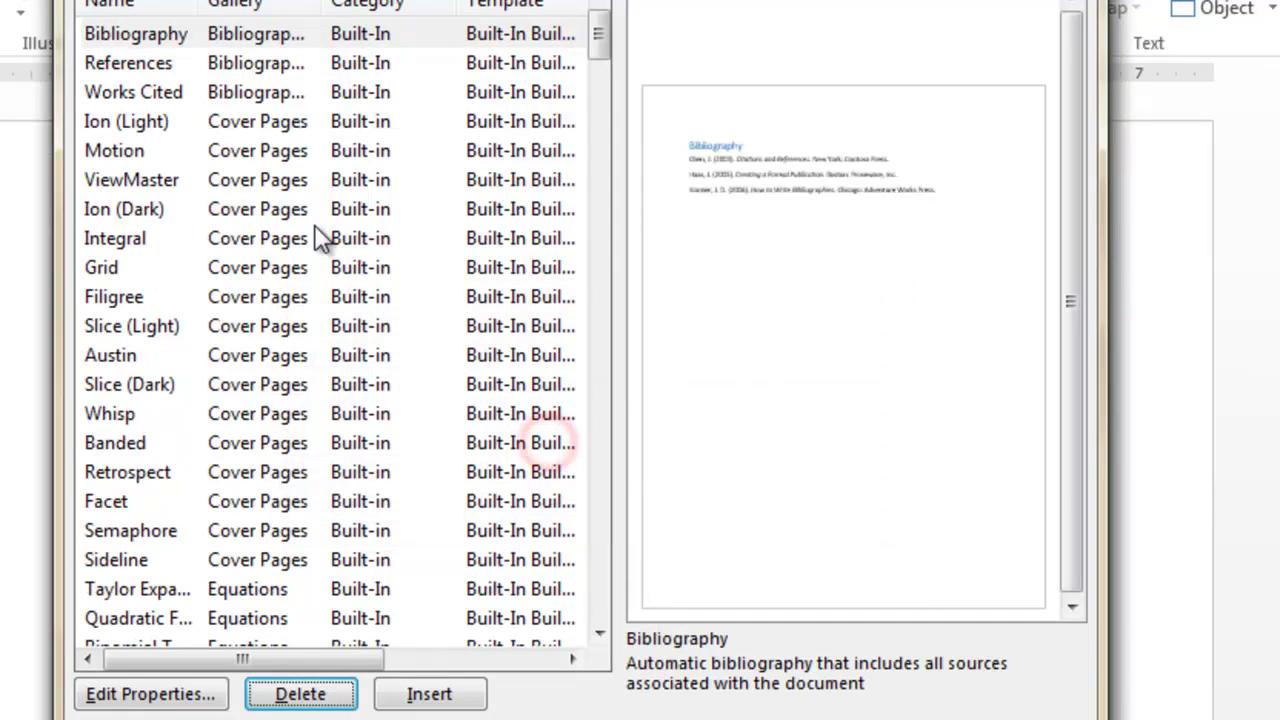
Step: View the Bibliography building block's properties and cancel without changes
{"action": "left_click", "coordinate": [127, 37]}
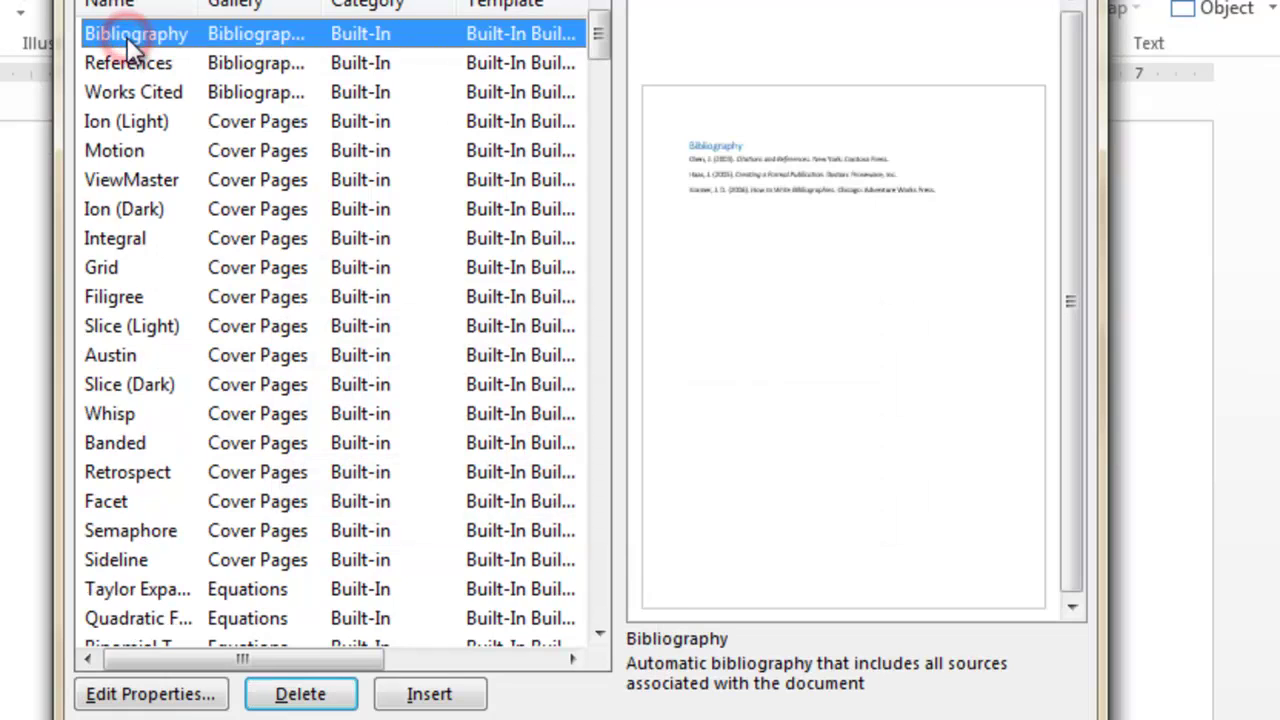
{"action": "left_click", "coordinate": [157, 702]}
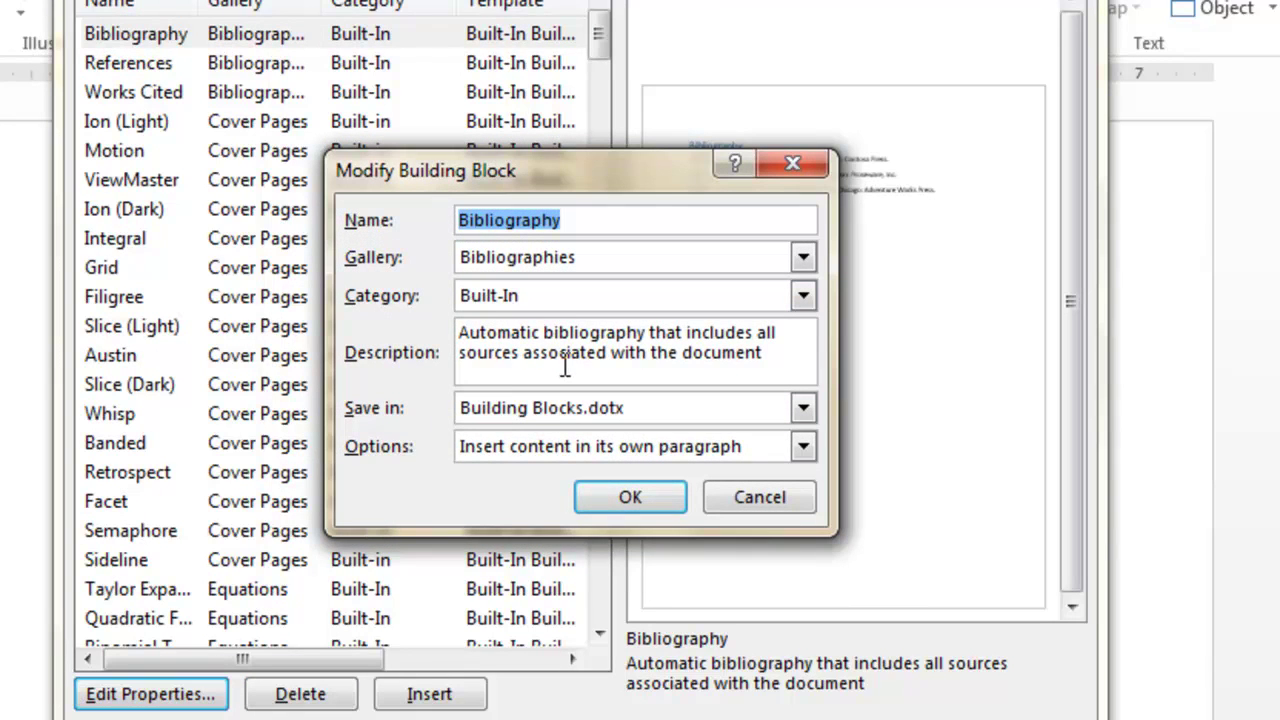
{"action": "left_click", "coordinate": [770, 497]}
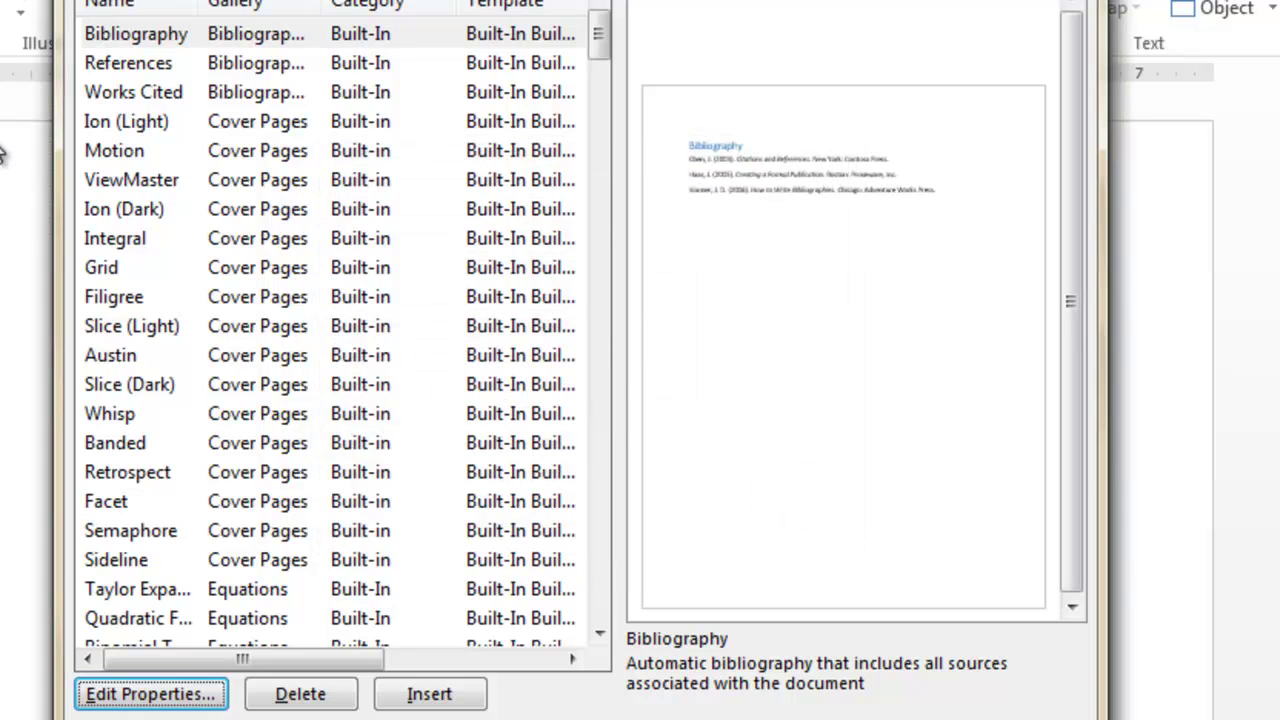
Step: Preview the Motion, Integral, Grid, Slice (Dark) and Banded cover pages in turn
{"action": "left_click", "coordinate": [136, 158]}
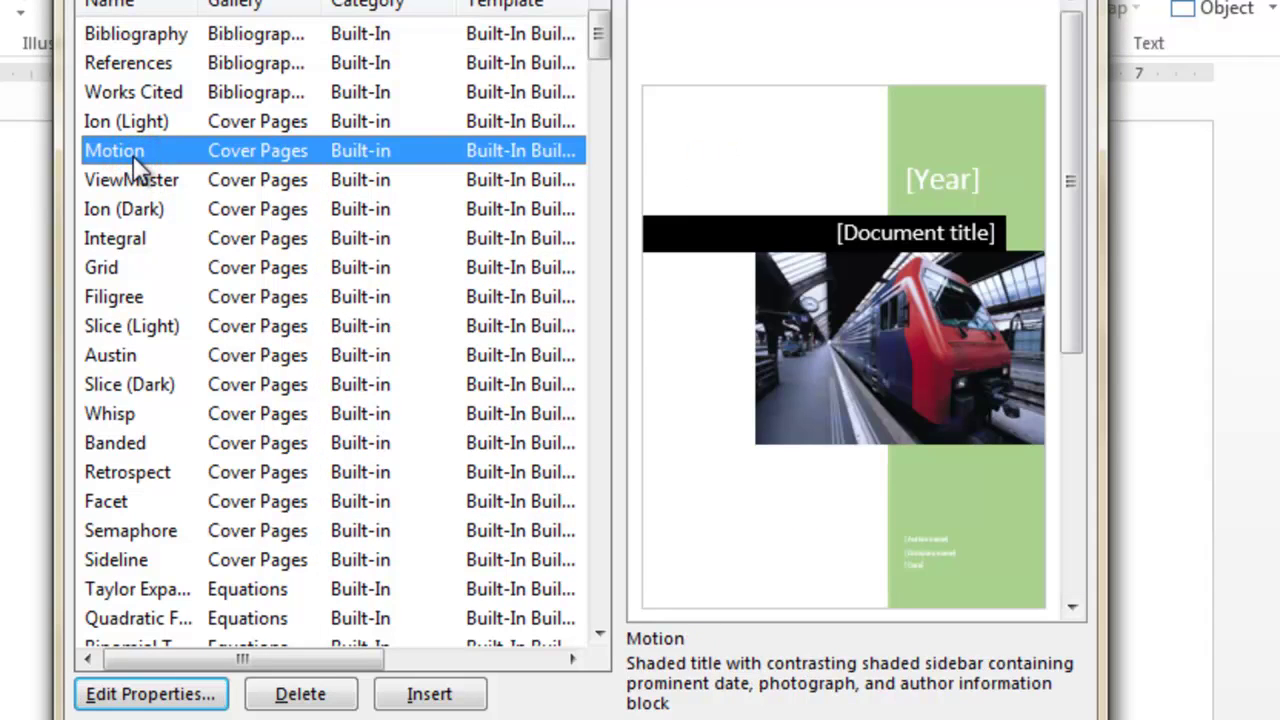
{"action": "key", "text": "Down"}
{"action": "key", "text": "Down"}
{"action": "key", "text": "Down"}
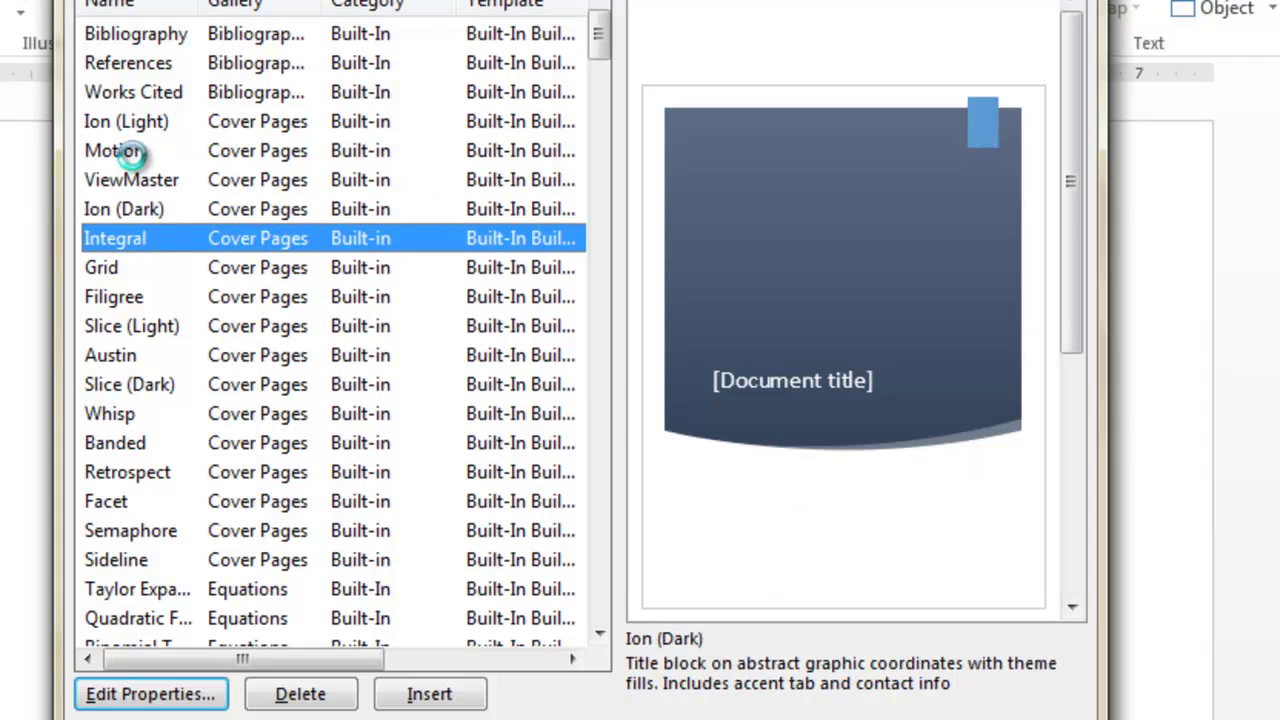
{"action": "key", "text": "Down"}
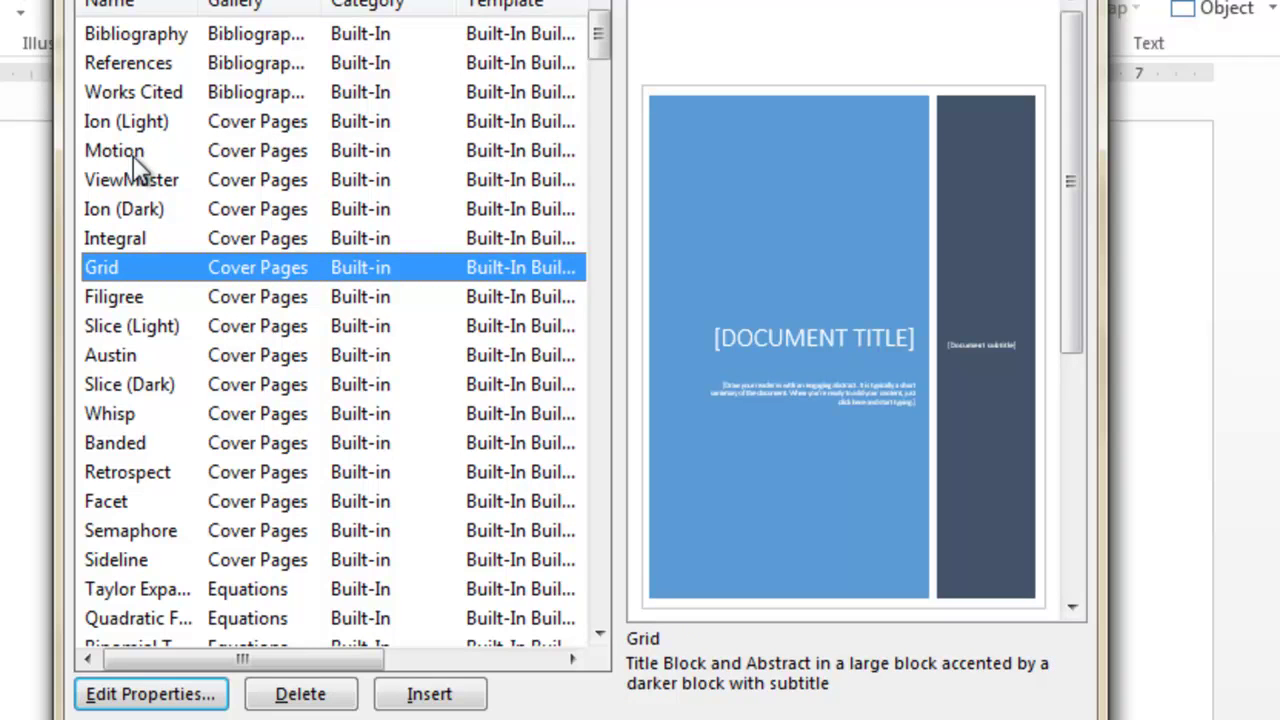
{"action": "key", "text": "Down"}
{"action": "key", "text": "Down"}
{"action": "key", "text": "Down"}
{"action": "key", "text": "Down"}
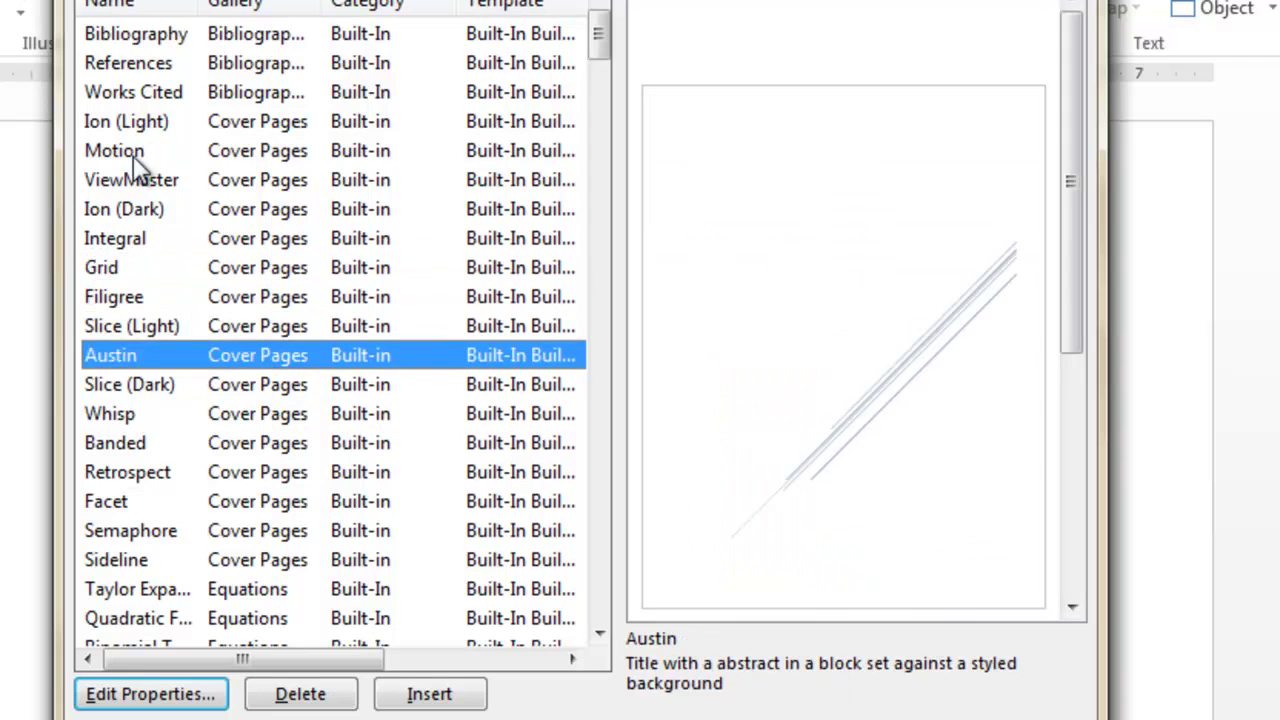
{"action": "key", "text": "Down"}
{"action": "key", "text": "Down"}
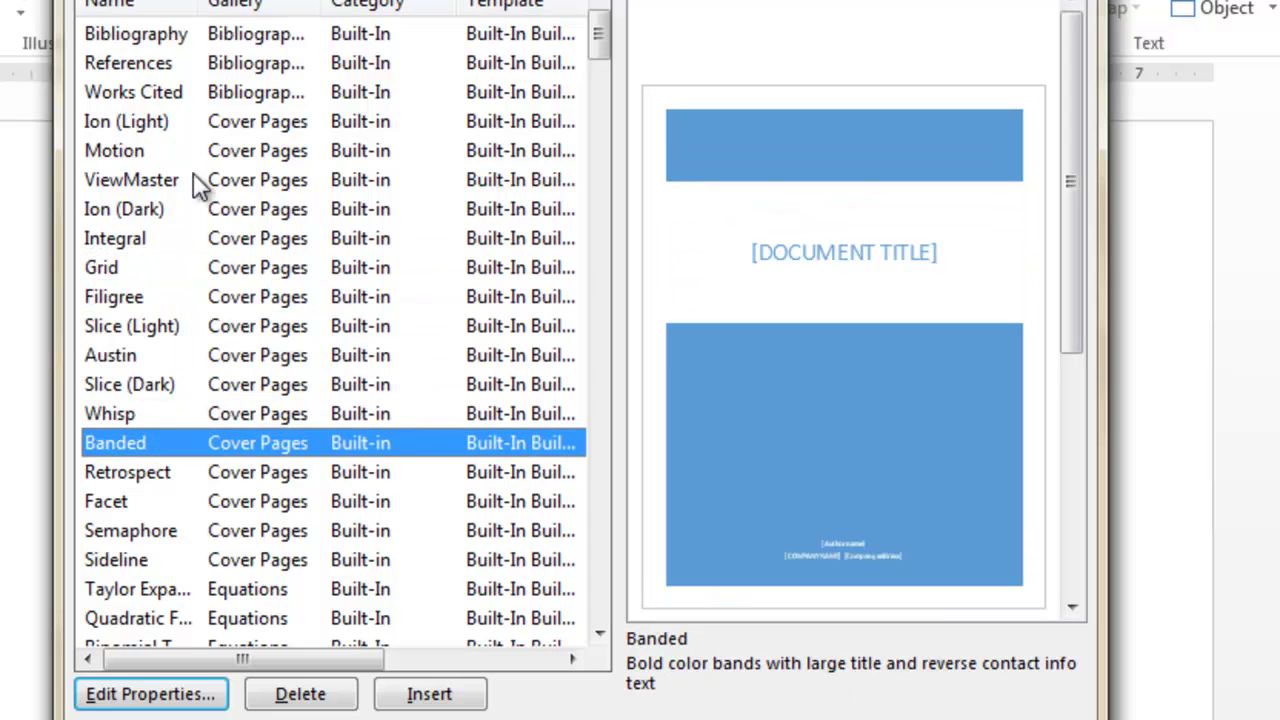
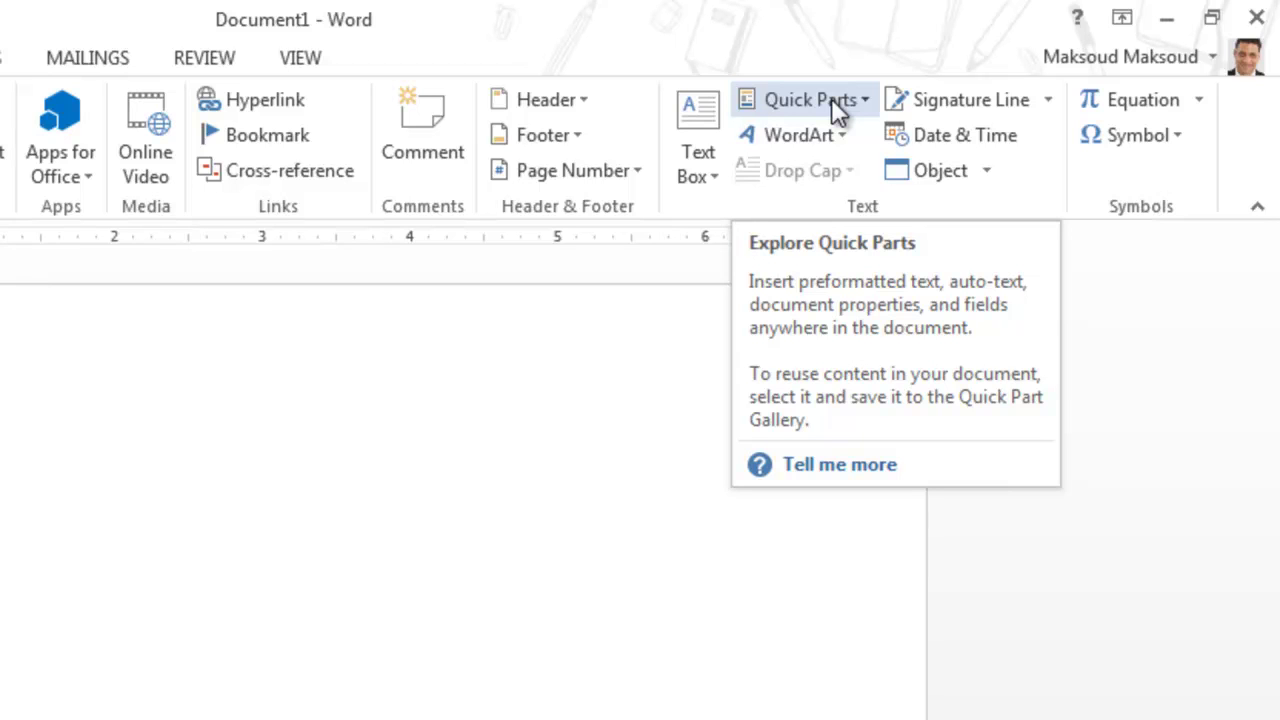
Step: Insert a signature line into the document, then undo it
{"action": "left_click", "coordinate": [294, 672]}
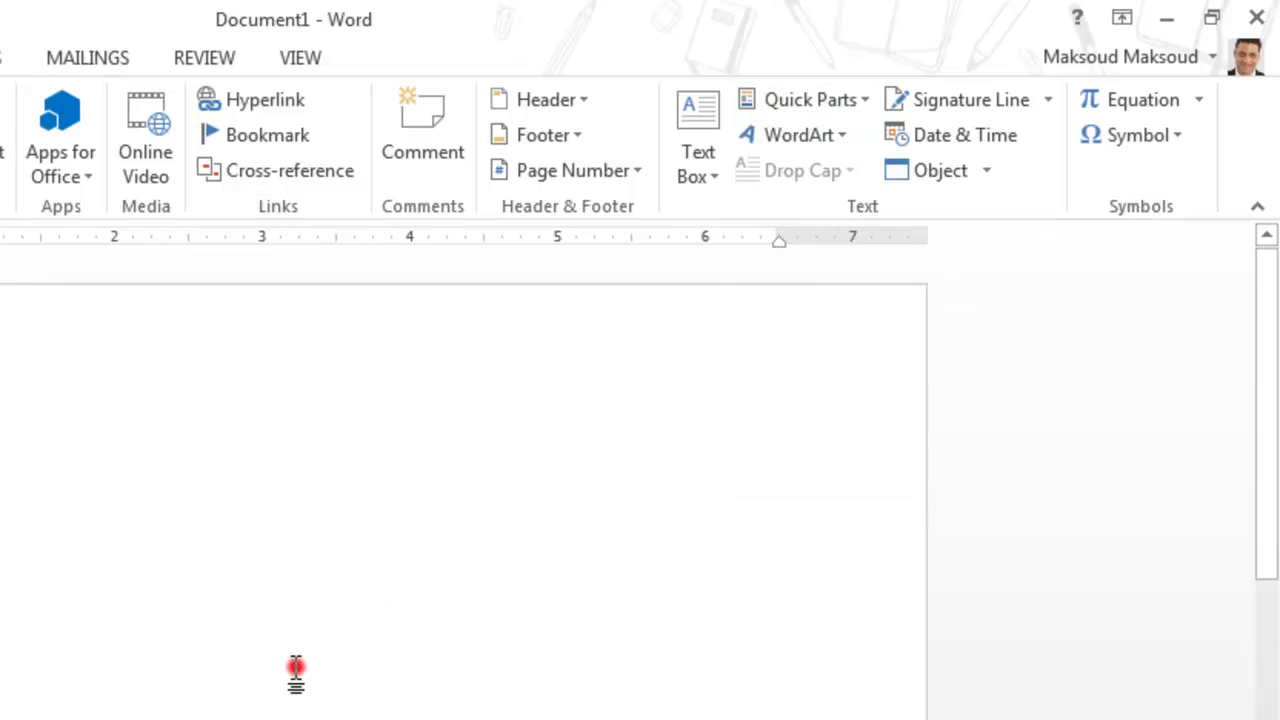
{"action": "left_click", "coordinate": [1020, 102]}
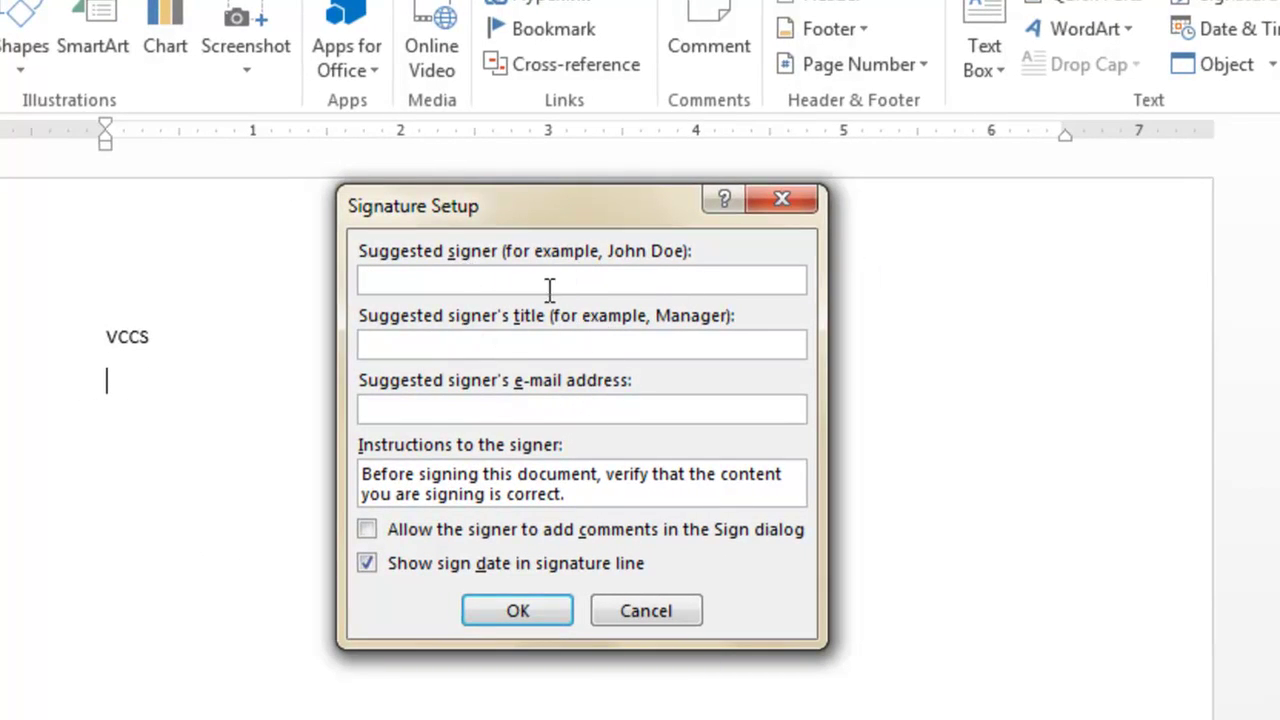
{"action": "left_click", "coordinate": [520, 606]}
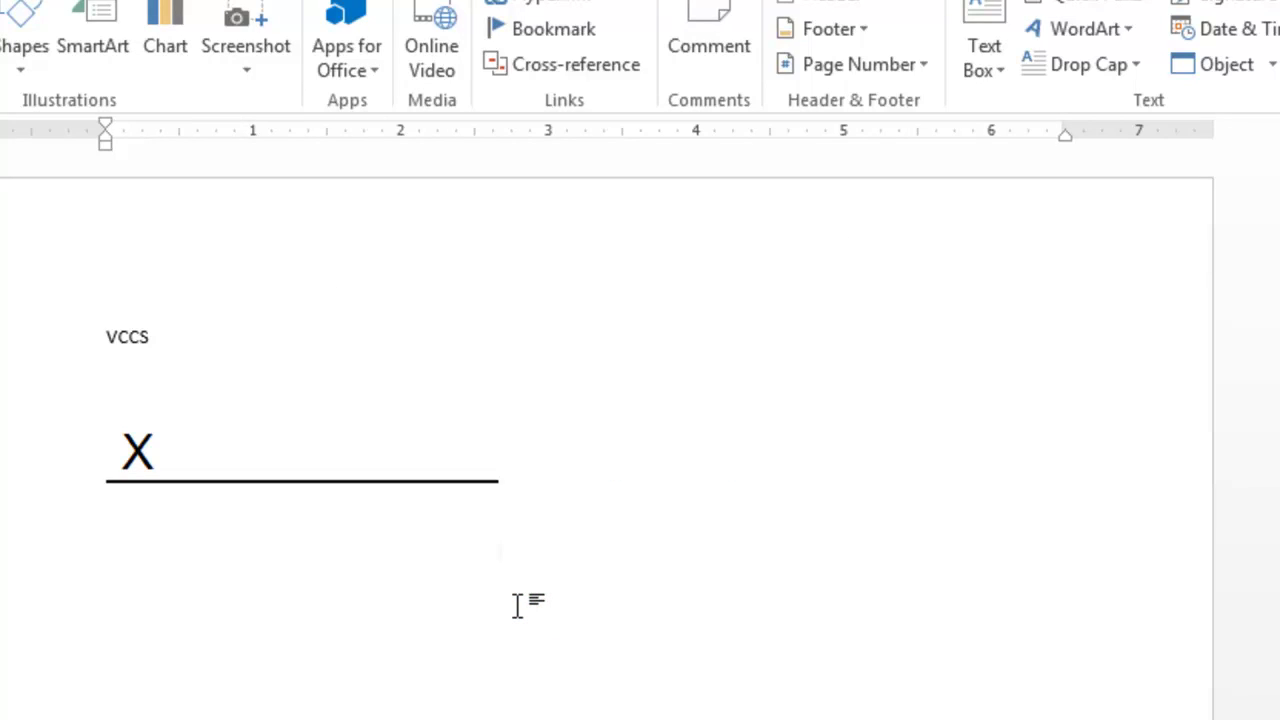
{"action": "key", "text": "ctrl+z"}
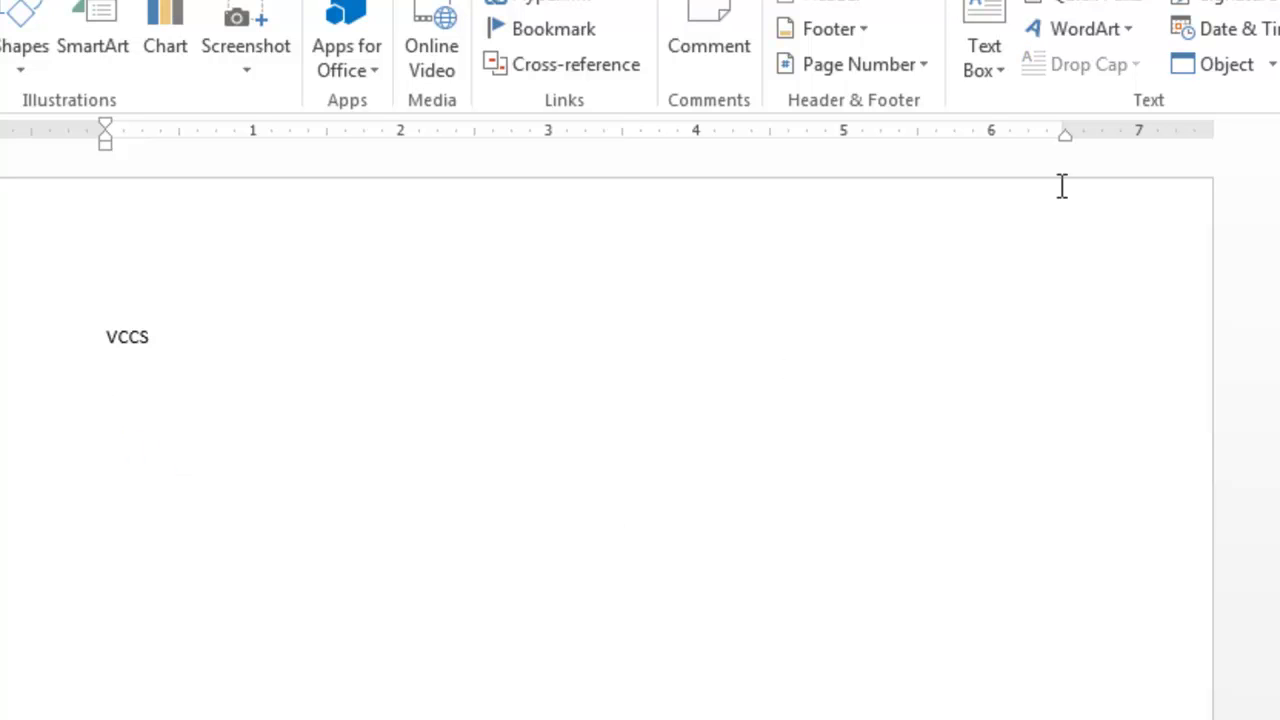
Step: Insert 'Tuesday, February 19, 2013' as an auto-updating date below VCCS and start a new line
{"action": "left_click", "coordinate": [1221, 35]}
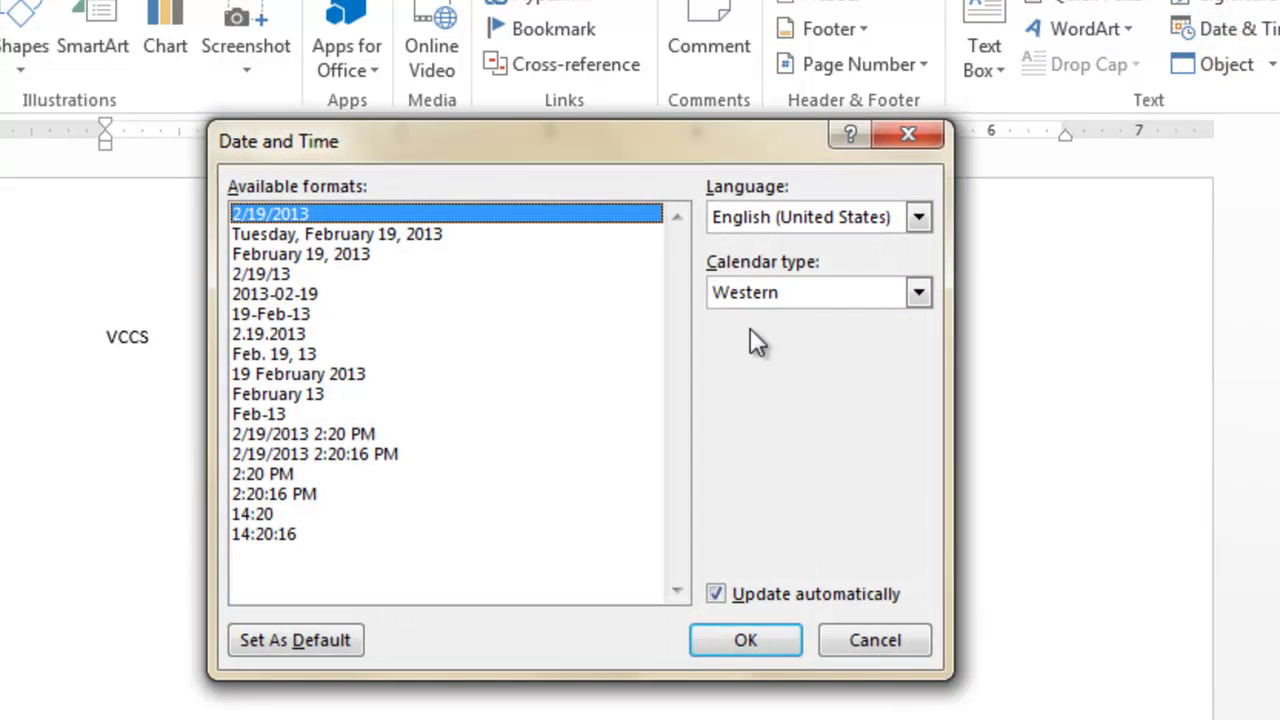
{"action": "left_click", "coordinate": [393, 234]}
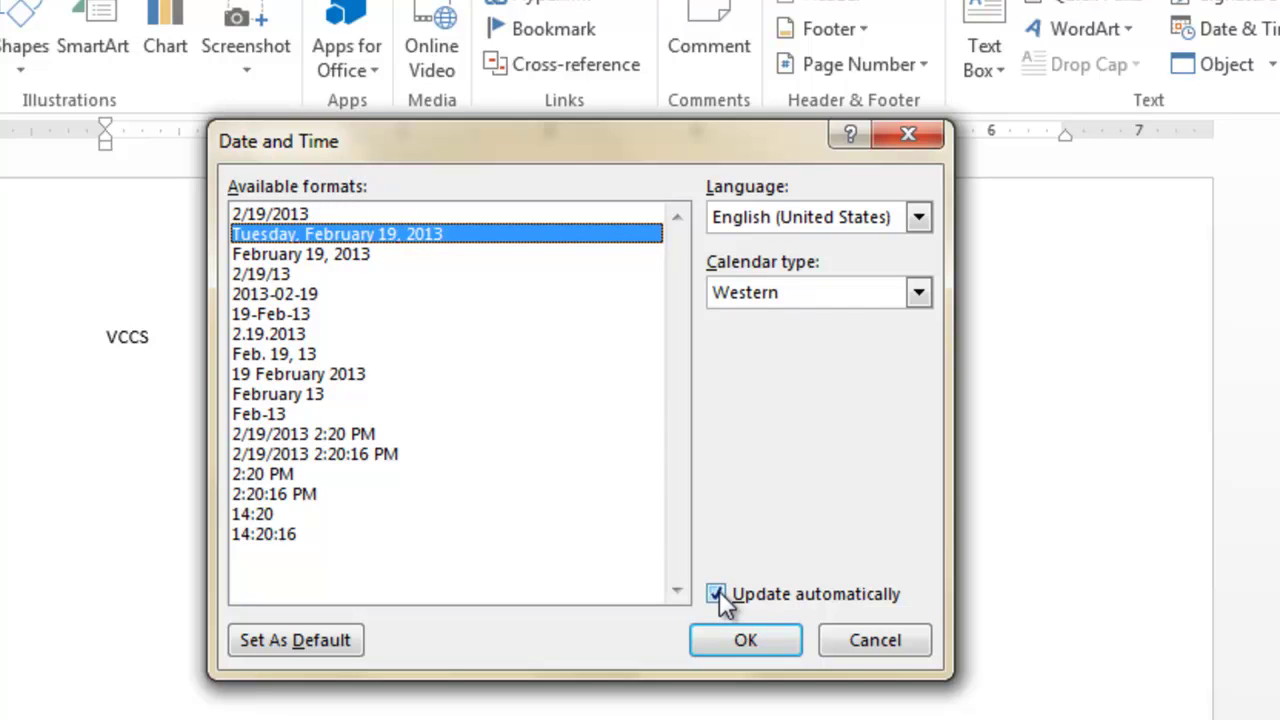
{"action": "left_click", "coordinate": [745, 645]}
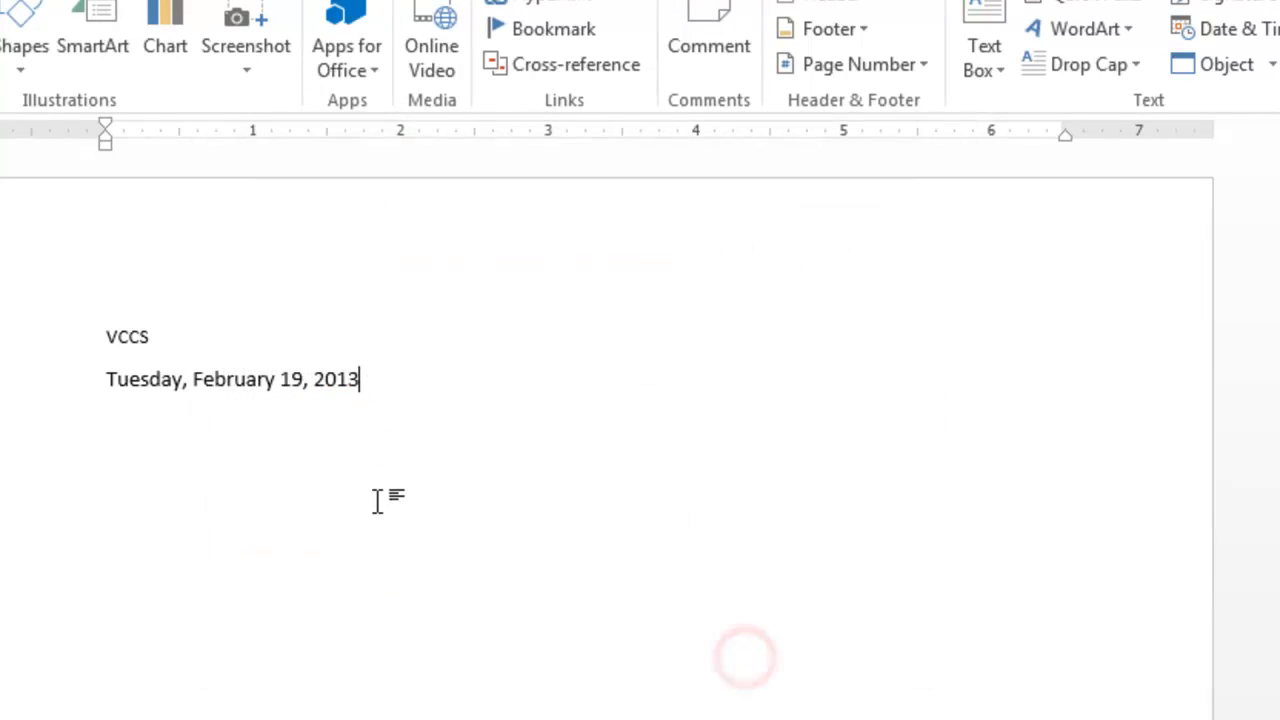
{"action": "double_click", "coordinate": [310, 379]}
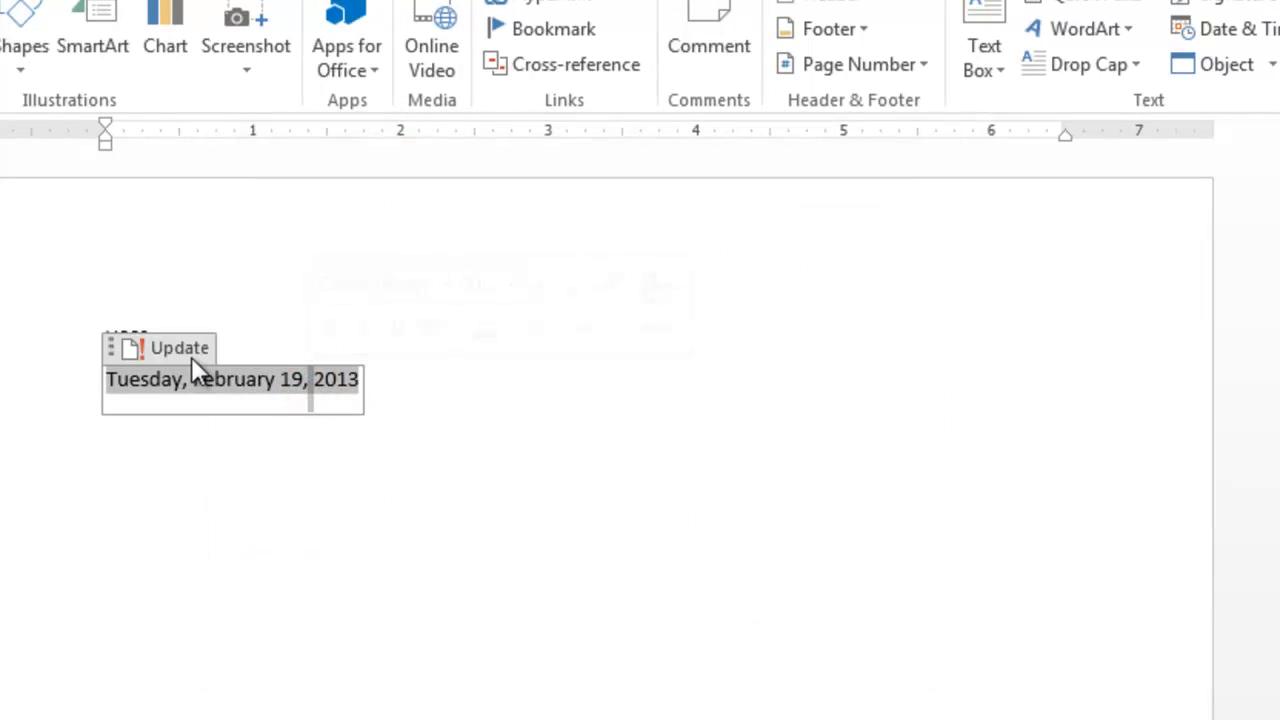
{"action": "left_click", "coordinate": [302, 440]}
{"action": "left_click", "coordinate": [369, 469]}
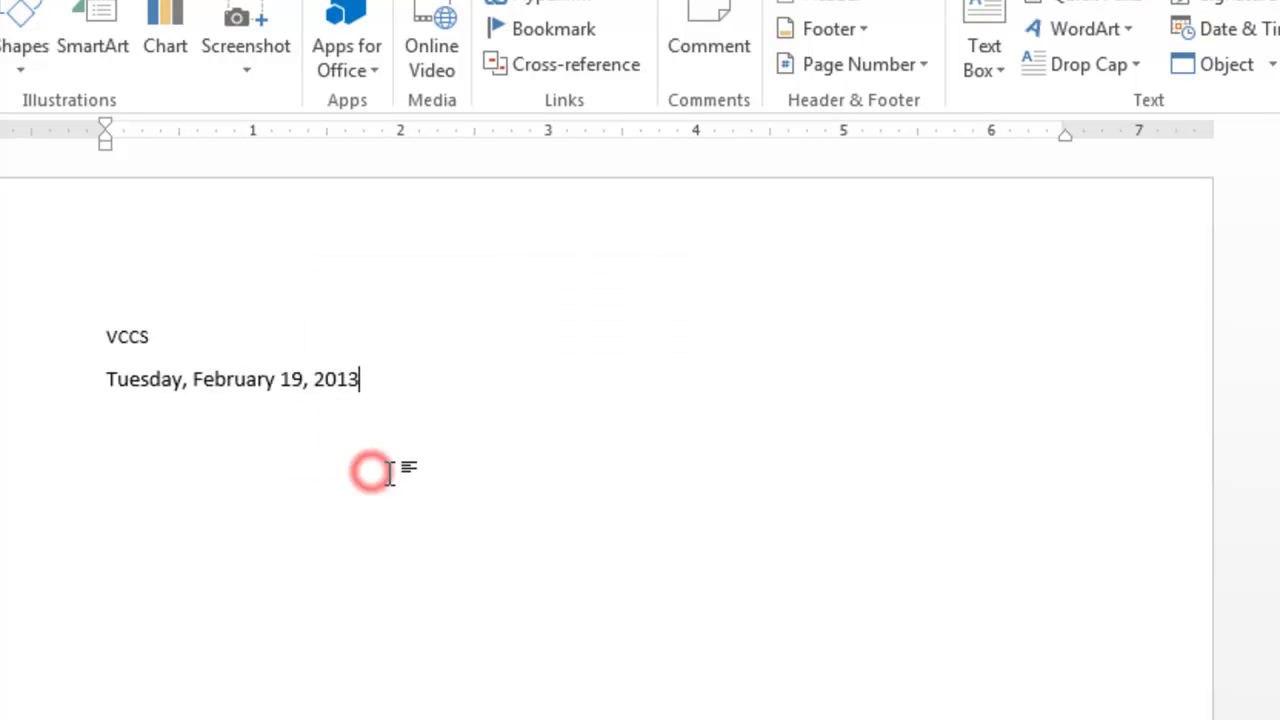
{"action": "key", "text": "Return"}
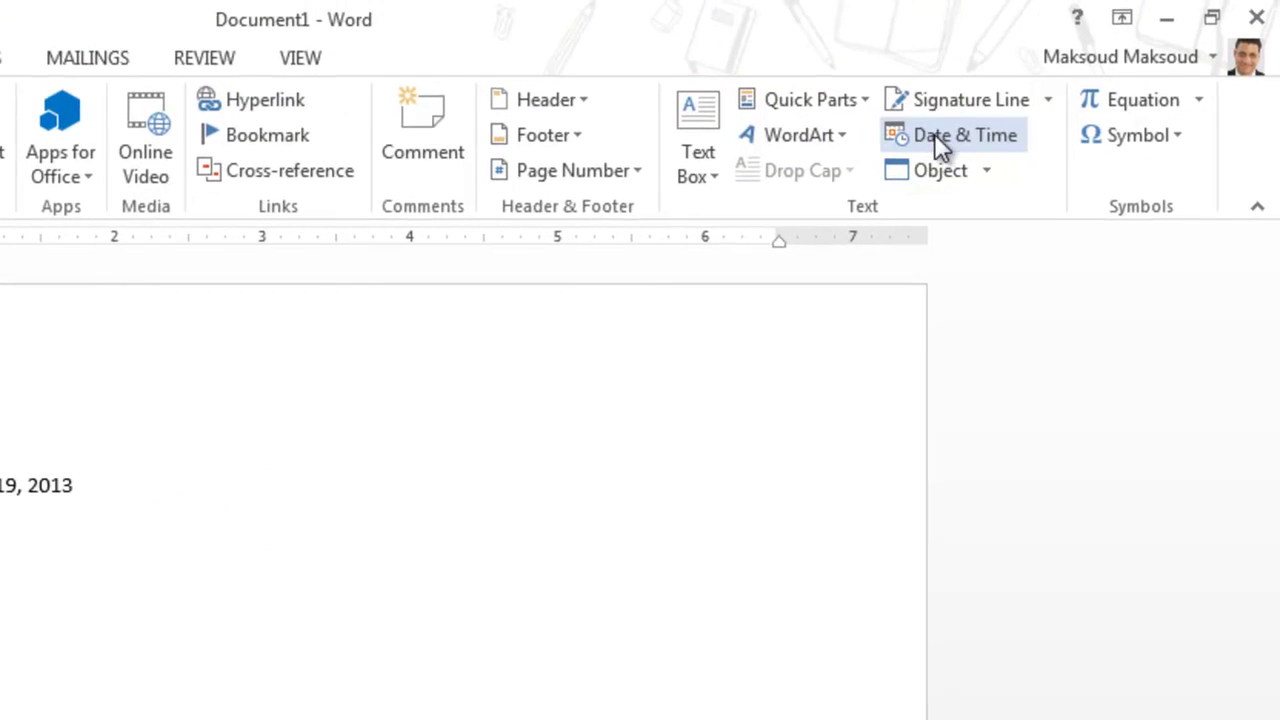
{"action": "left_click", "coordinate": [936, 137]}
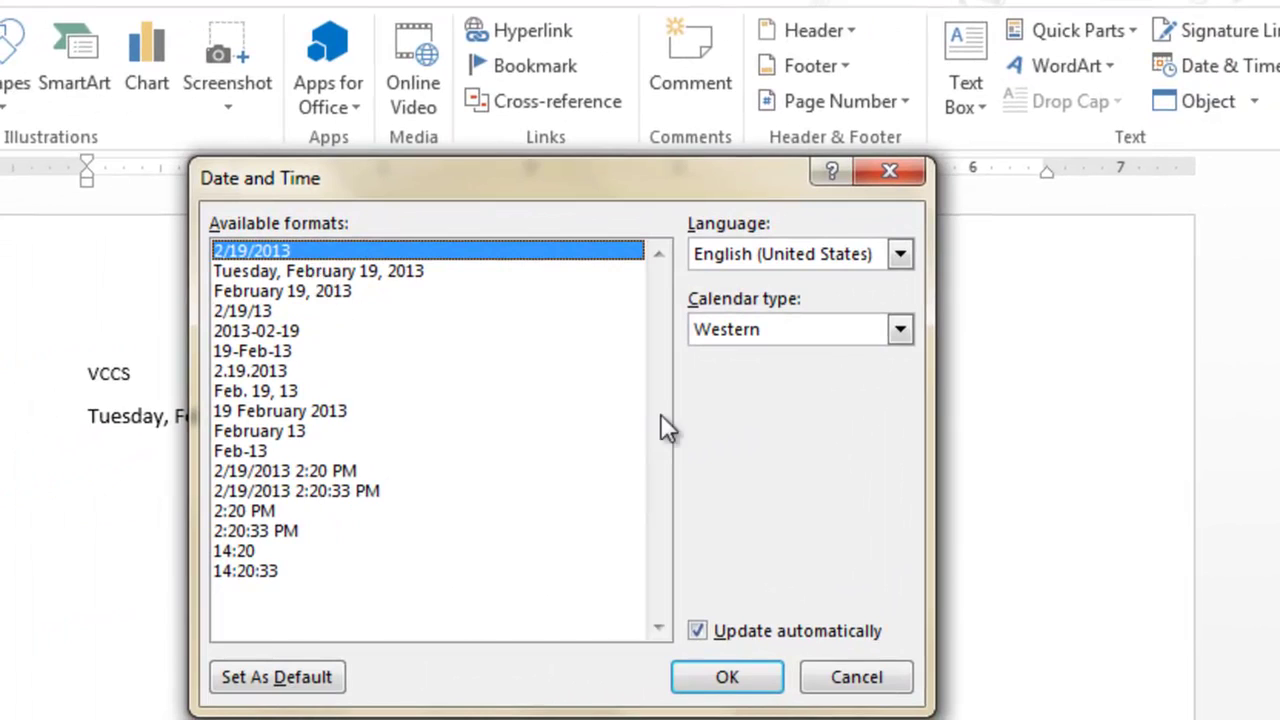
{"action": "left_click", "coordinate": [822, 320]}
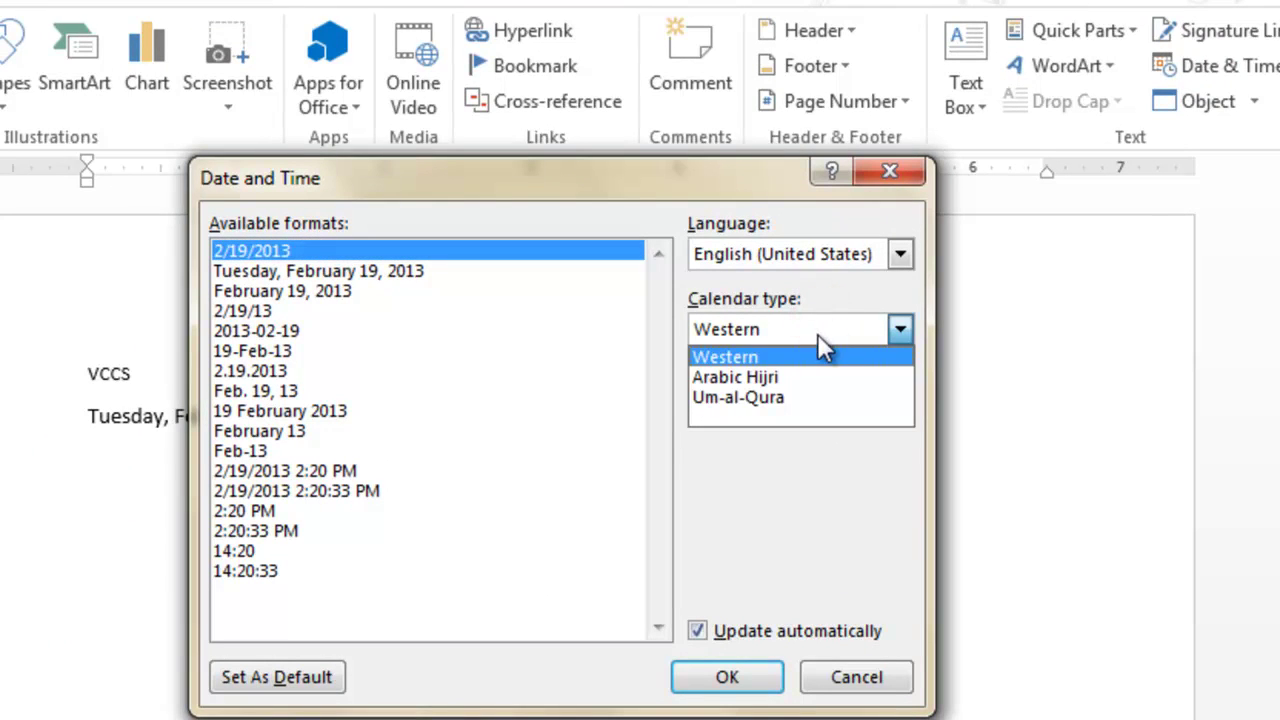
{"action": "left_click", "coordinate": [818, 330]}
{"action": "left_click", "coordinate": [856, 255]}
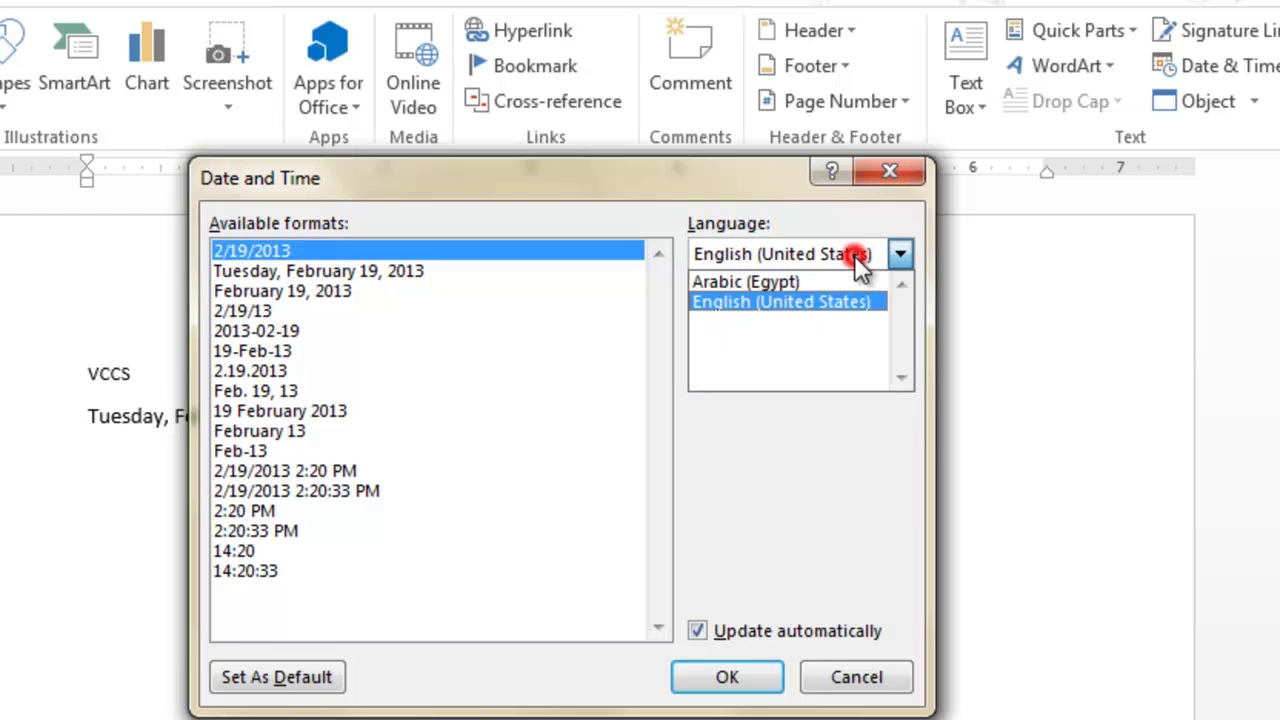
{"action": "left_click", "coordinate": [790, 301]}
{"action": "left_click", "coordinate": [436, 431]}
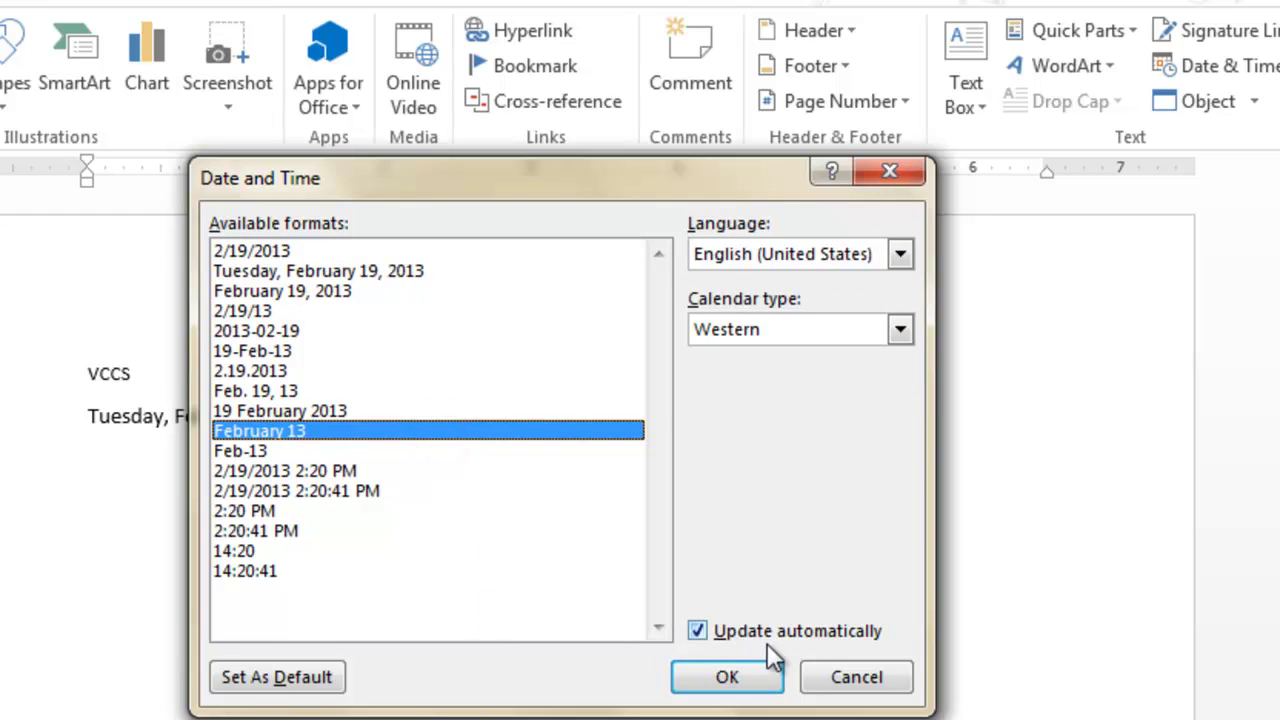
{"action": "left_click", "coordinate": [889, 680]}
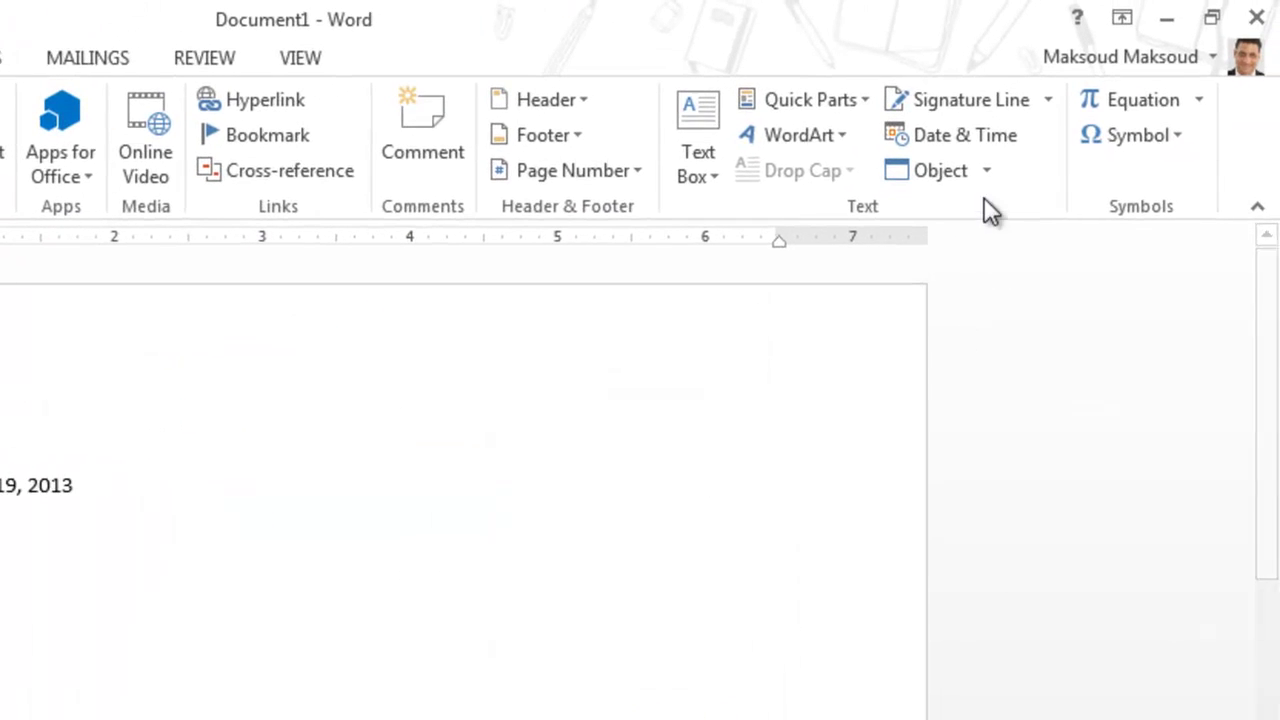
{"action": "left_click", "coordinate": [986, 171]}
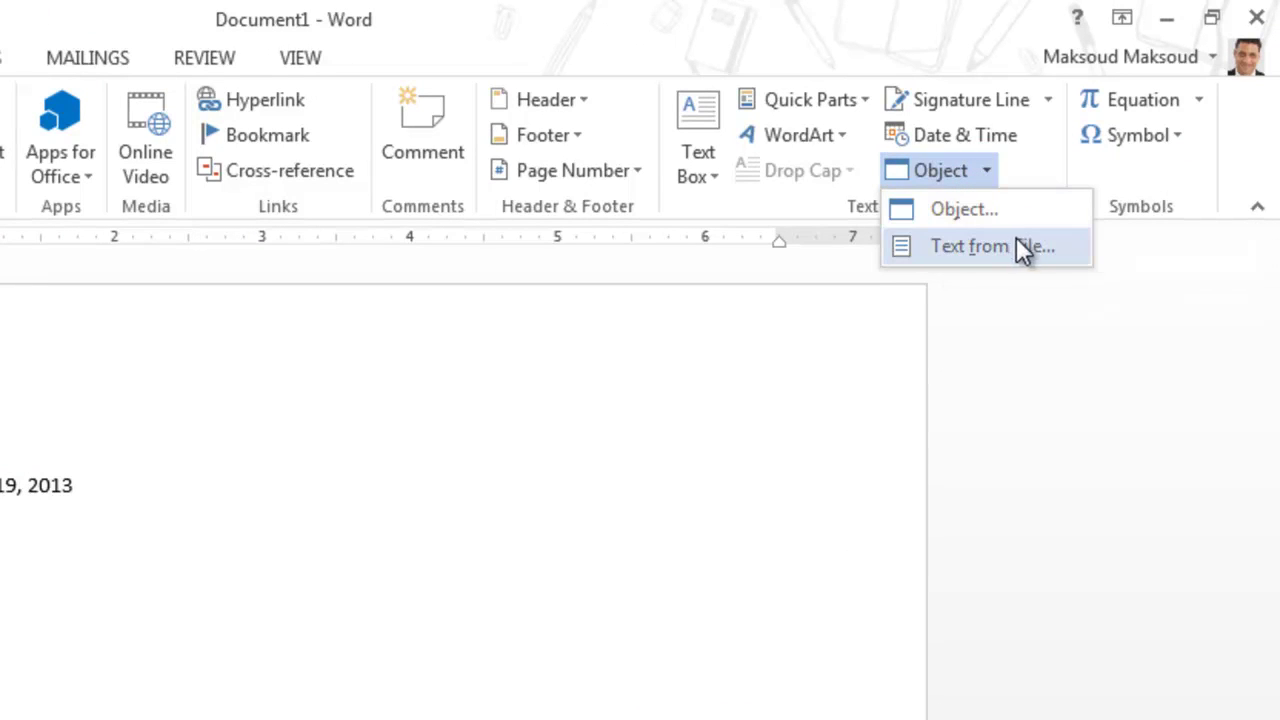
Step: Select the 'Tuesday, February 19, 2013' date line and delete it
{"action": "left_click", "coordinate": [1047, 177]}
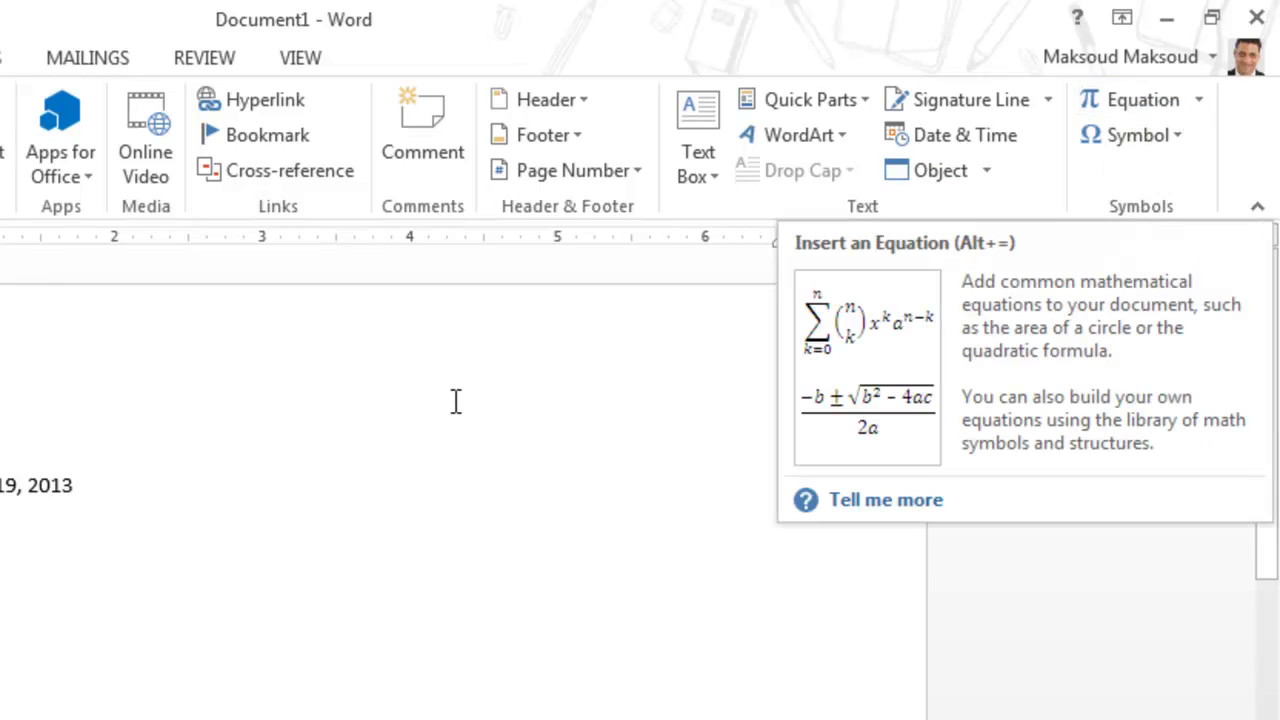
{"action": "triple_click", "coordinate": [214, 494]}
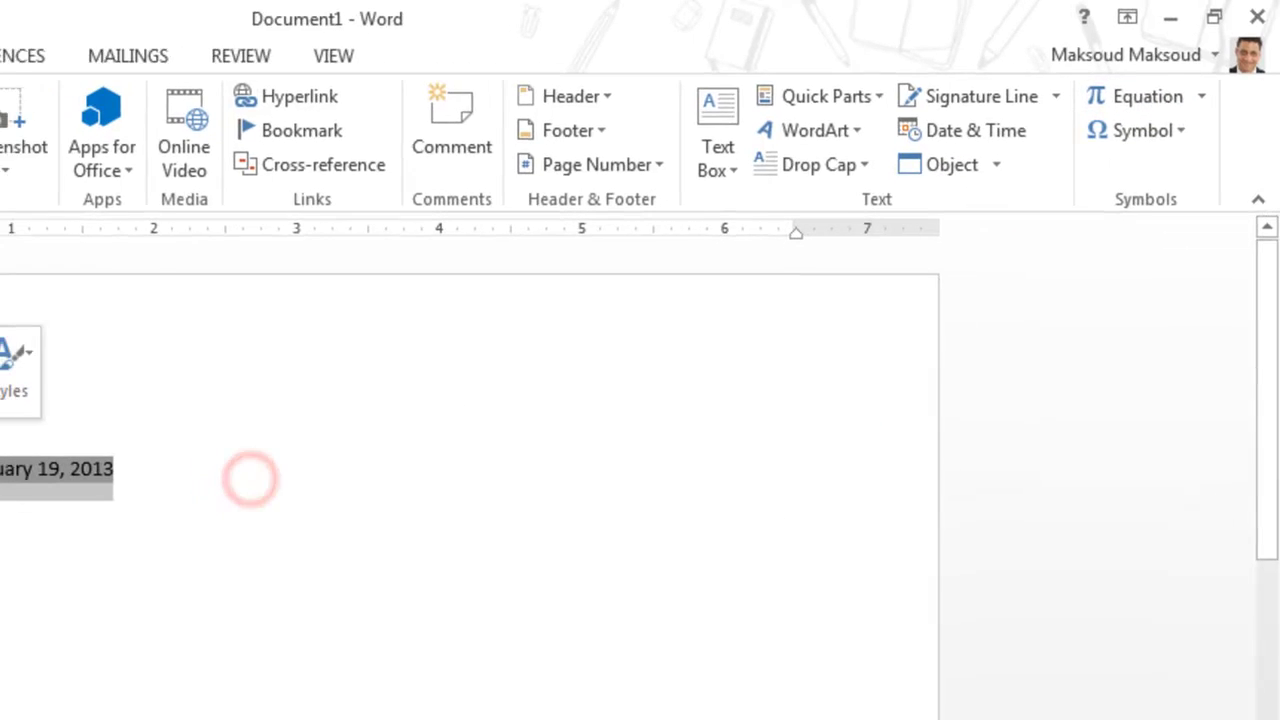
{"action": "key", "text": "Delete"}
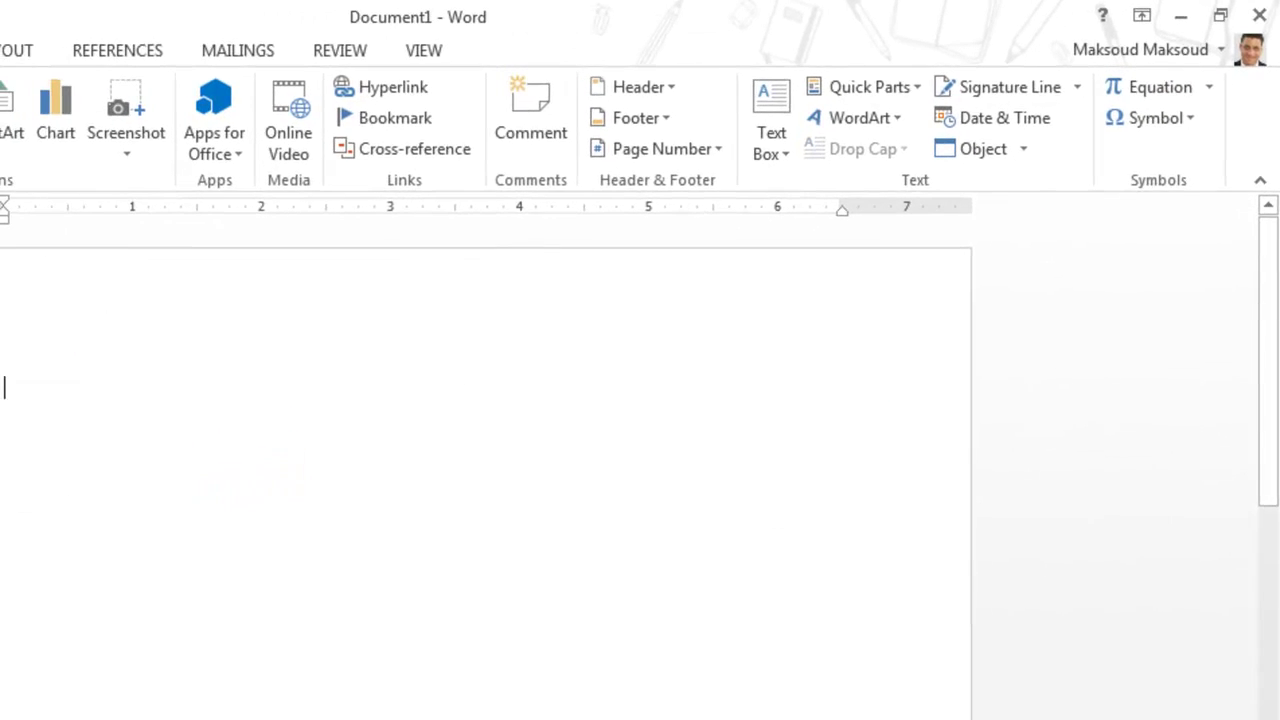
Step: Insert a new blank equation from the Equation gallery
{"action": "left_click", "coordinate": [1212, 90]}
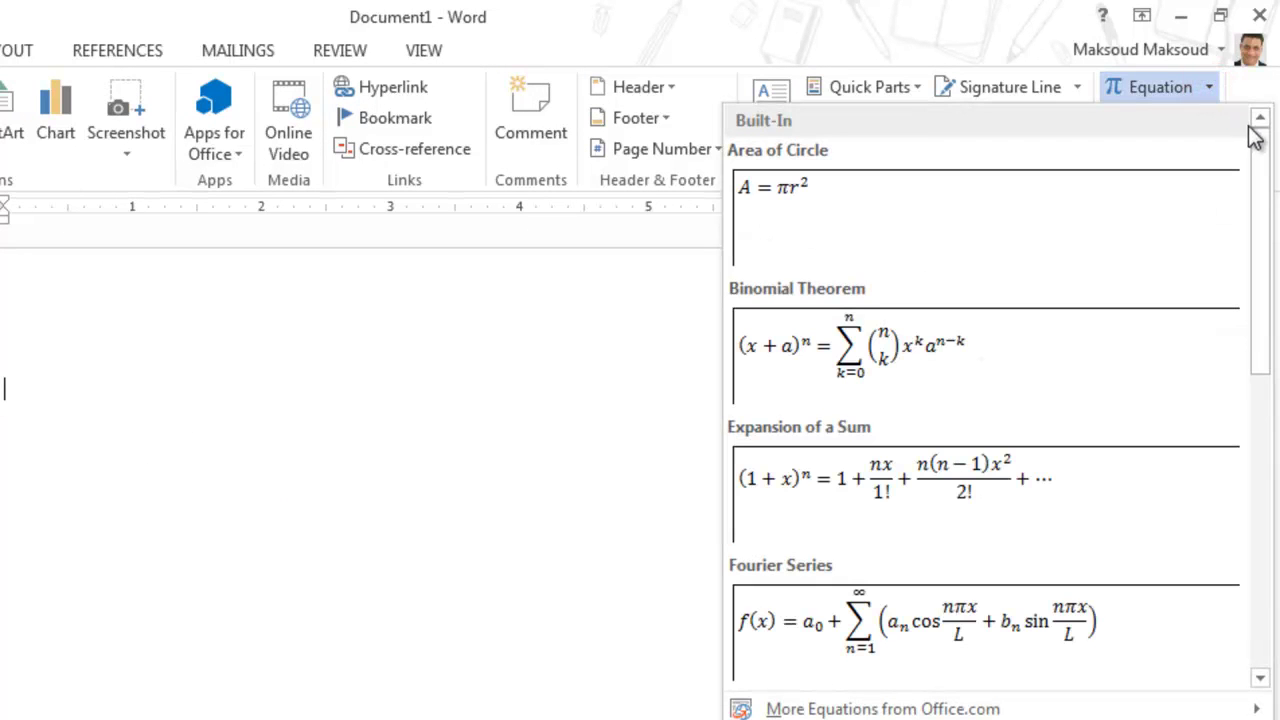
{"action": "left_click_drag", "start_coordinate": [1260, 131], "coordinate": [1258, 417]}
{"action": "left_click_drag", "start_coordinate": [1258, 338], "coordinate": [1260, 444]}
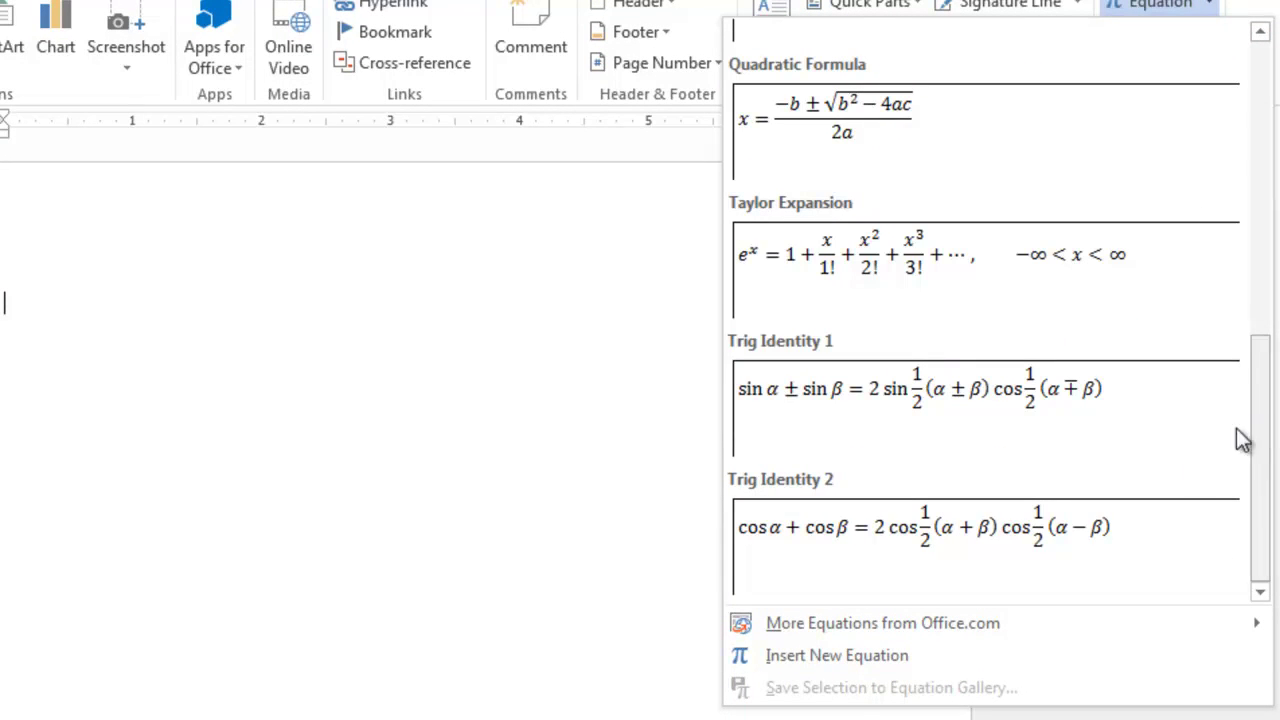
{"action": "left_click", "coordinate": [836, 662]}
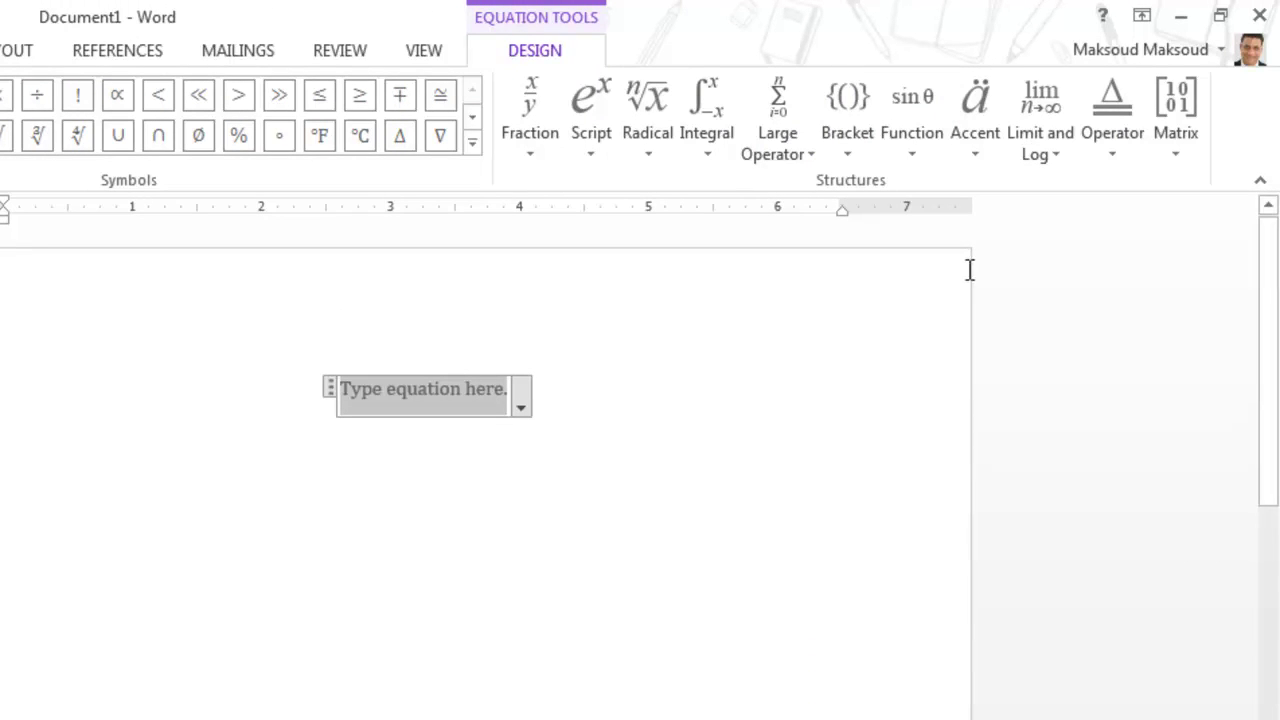
Step: Browse the Matrix, Operator, Function, Bracket, Integral, Radical, Script and Fraction structure galleries
{"action": "left_click", "coordinate": [1182, 152]}
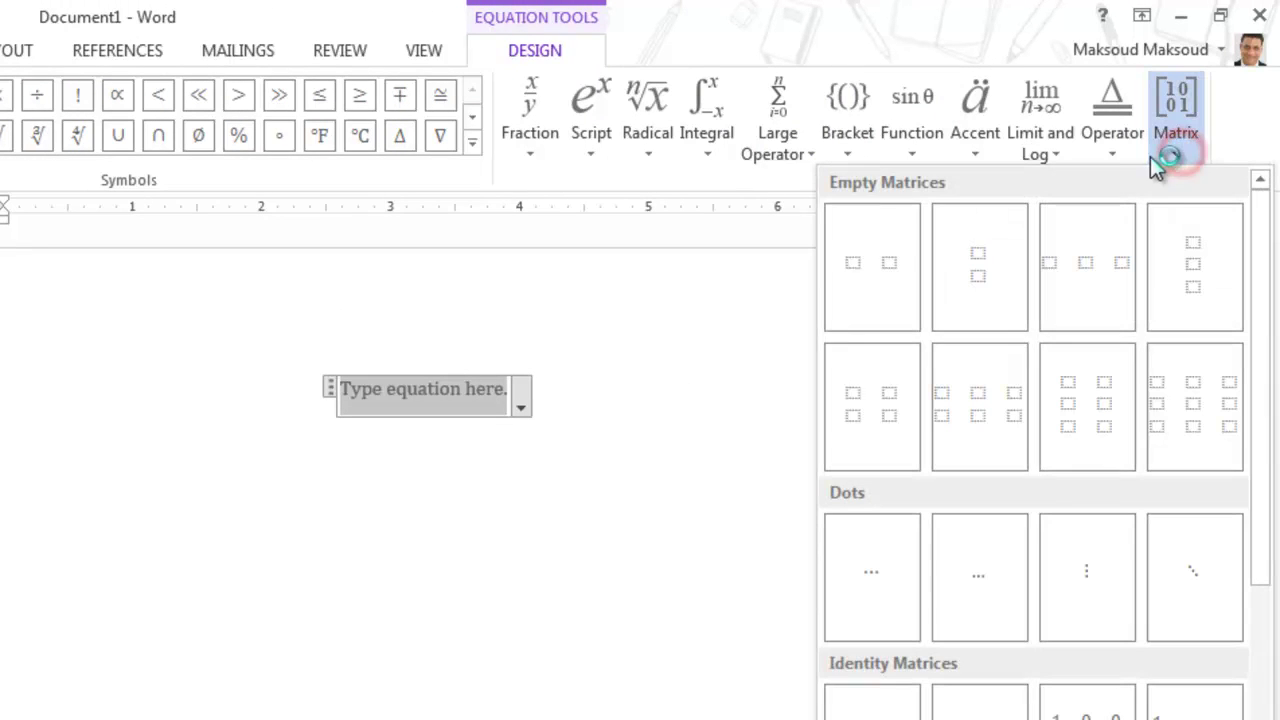
{"action": "left_click", "coordinate": [1115, 155]}
{"action": "left_click", "coordinate": [1045, 150]}
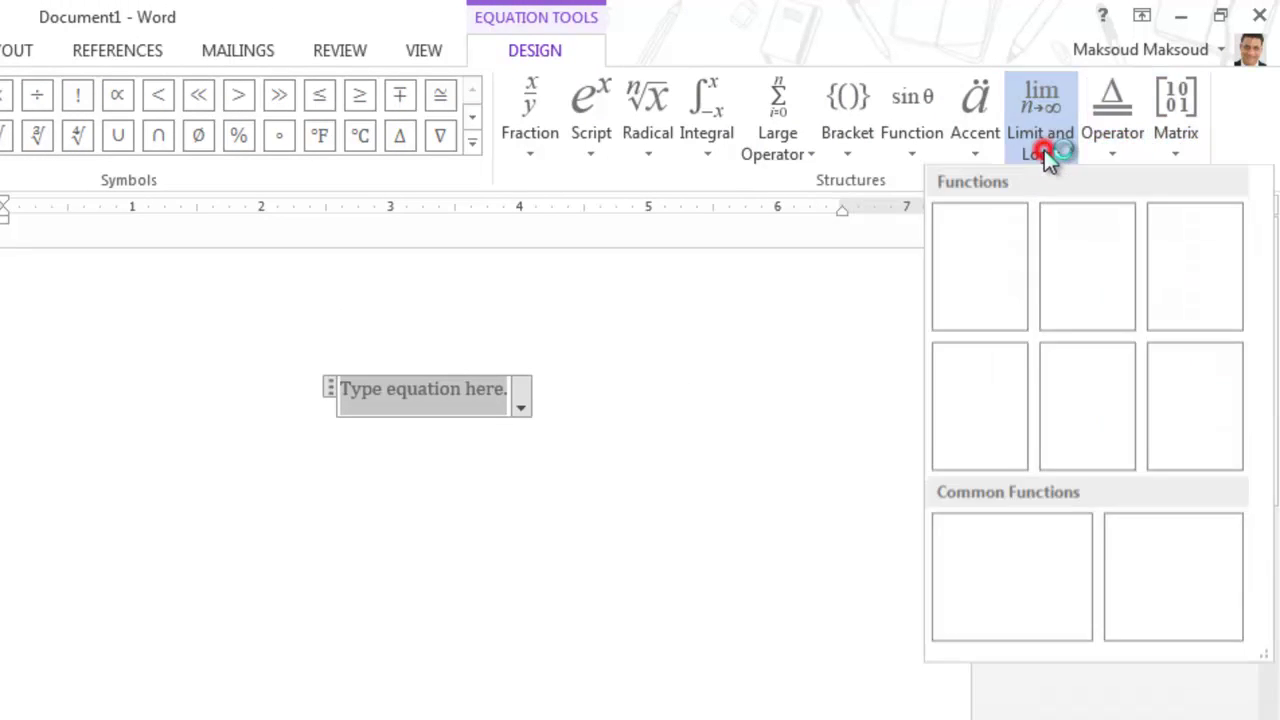
{"action": "left_click", "coordinate": [986, 156]}
{"action": "left_click", "coordinate": [916, 151]}
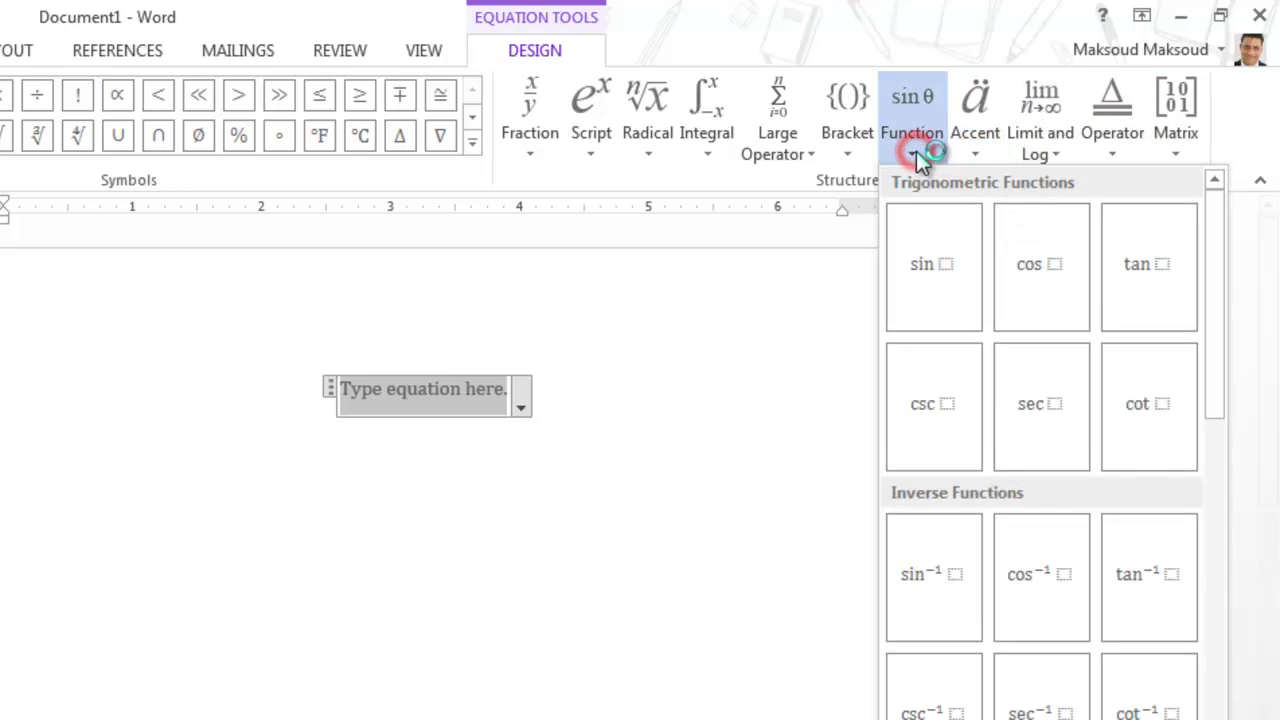
{"action": "left_click", "coordinate": [843, 156]}
{"action": "left_click", "coordinate": [784, 155]}
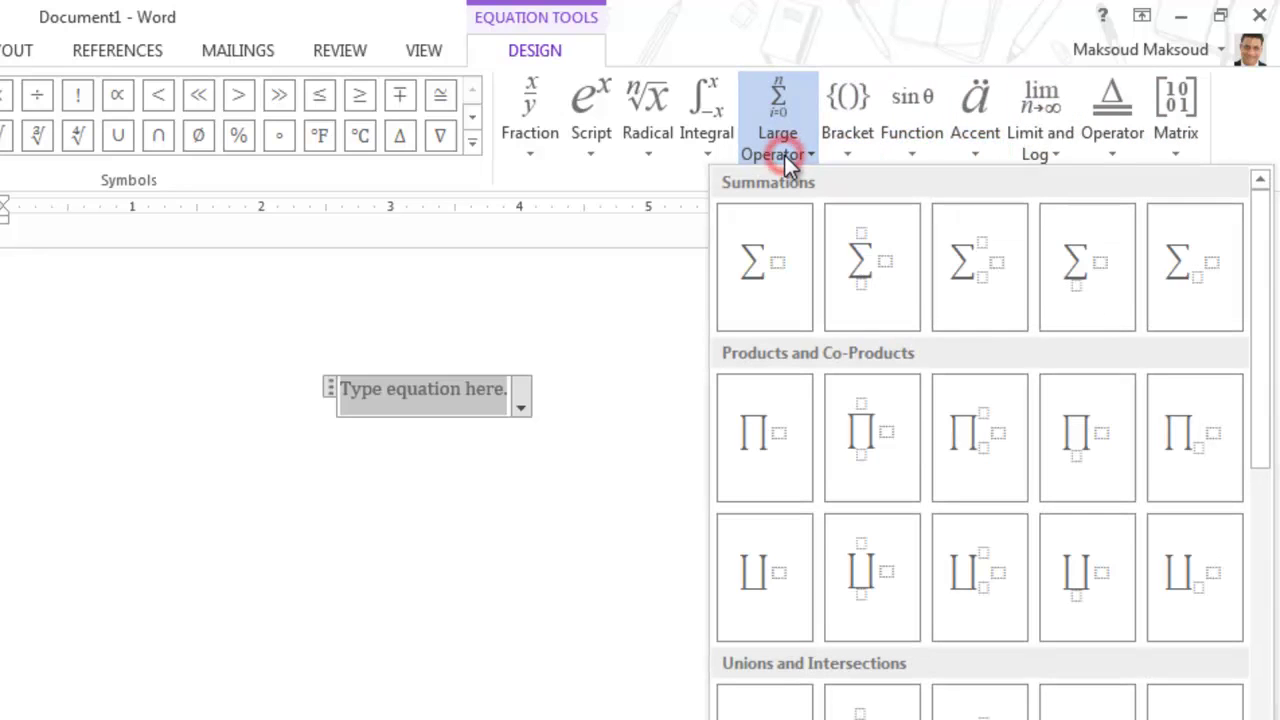
{"action": "left_click", "coordinate": [708, 154]}
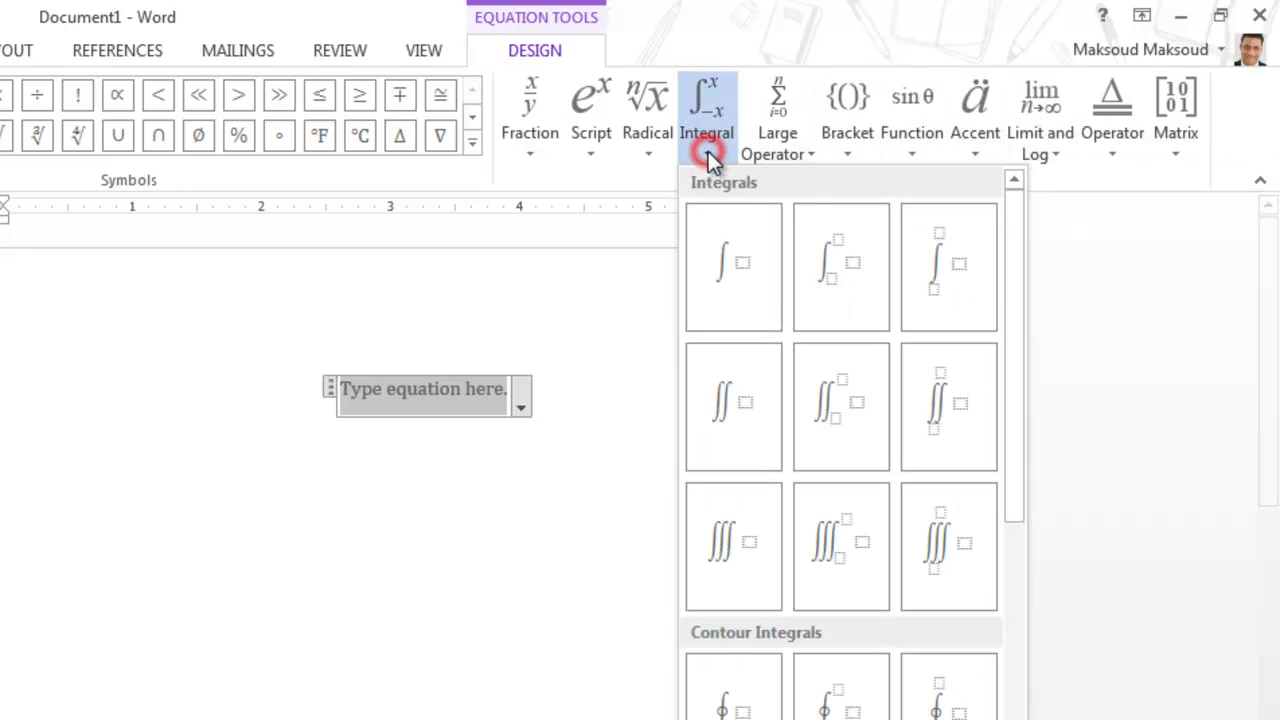
{"action": "left_click", "coordinate": [587, 152]}
{"action": "left_click", "coordinate": [550, 150]}
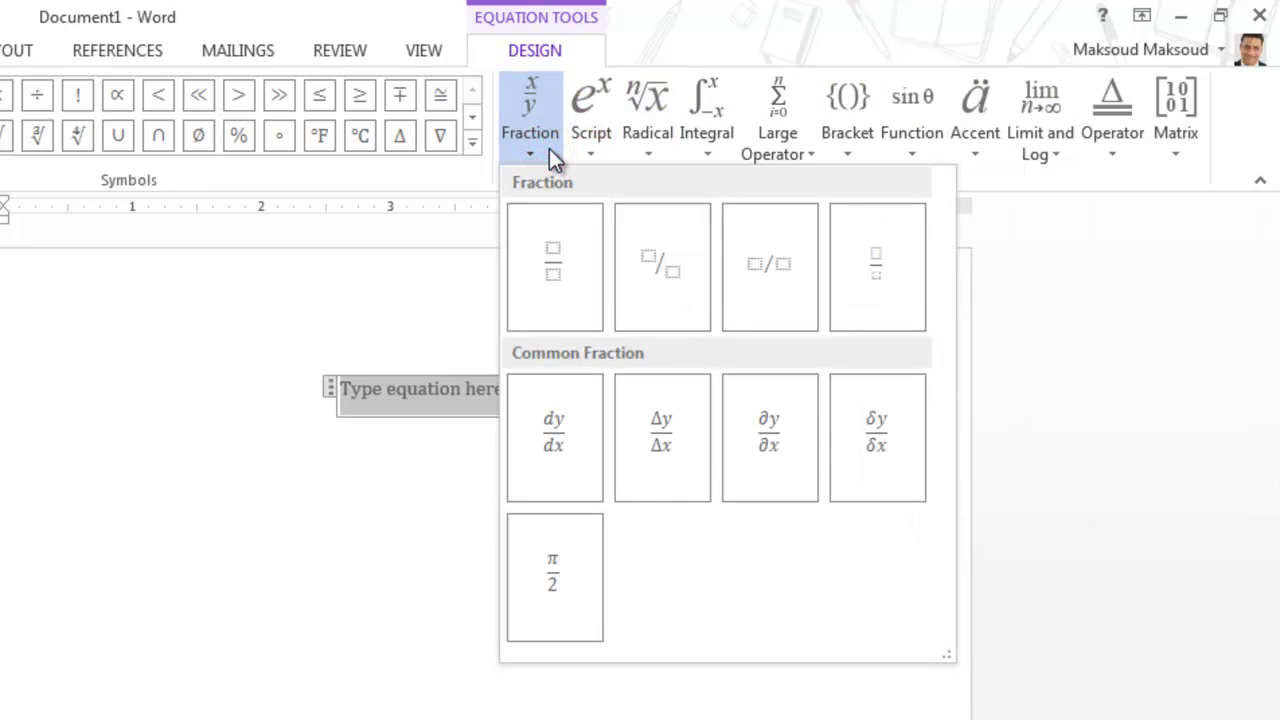
Step: Browse the Greek Letters, Letter-Like, Operators, Arrows and Negated Relations symbol categories
{"action": "left_click", "coordinate": [472, 141]}
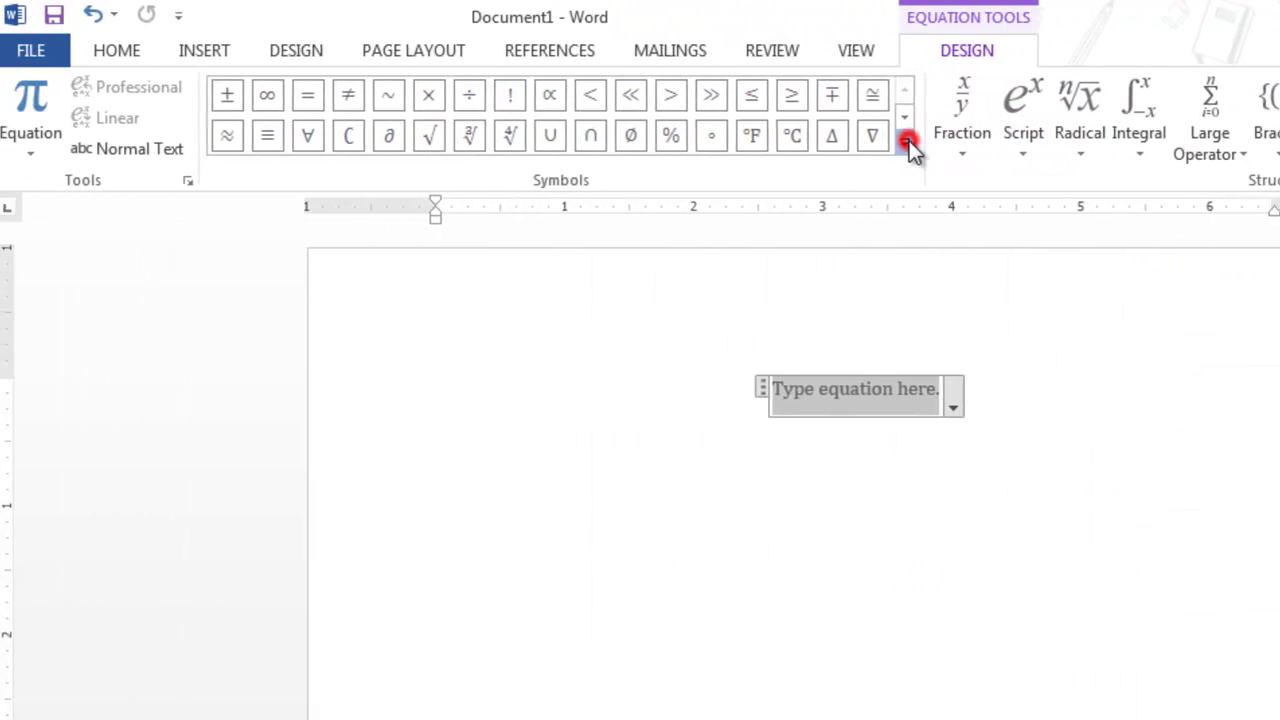
{"action": "left_click", "coordinate": [897, 92]}
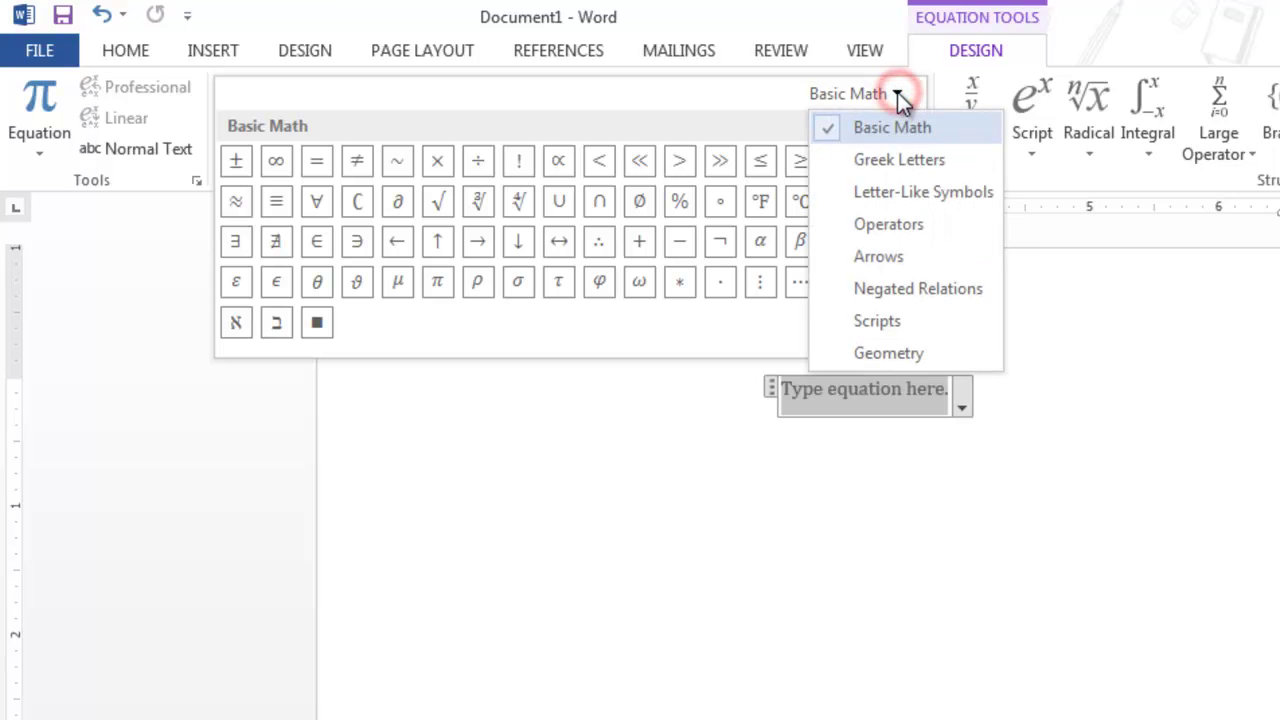
{"action": "left_click", "coordinate": [901, 159]}
{"action": "left_click", "coordinate": [895, 95]}
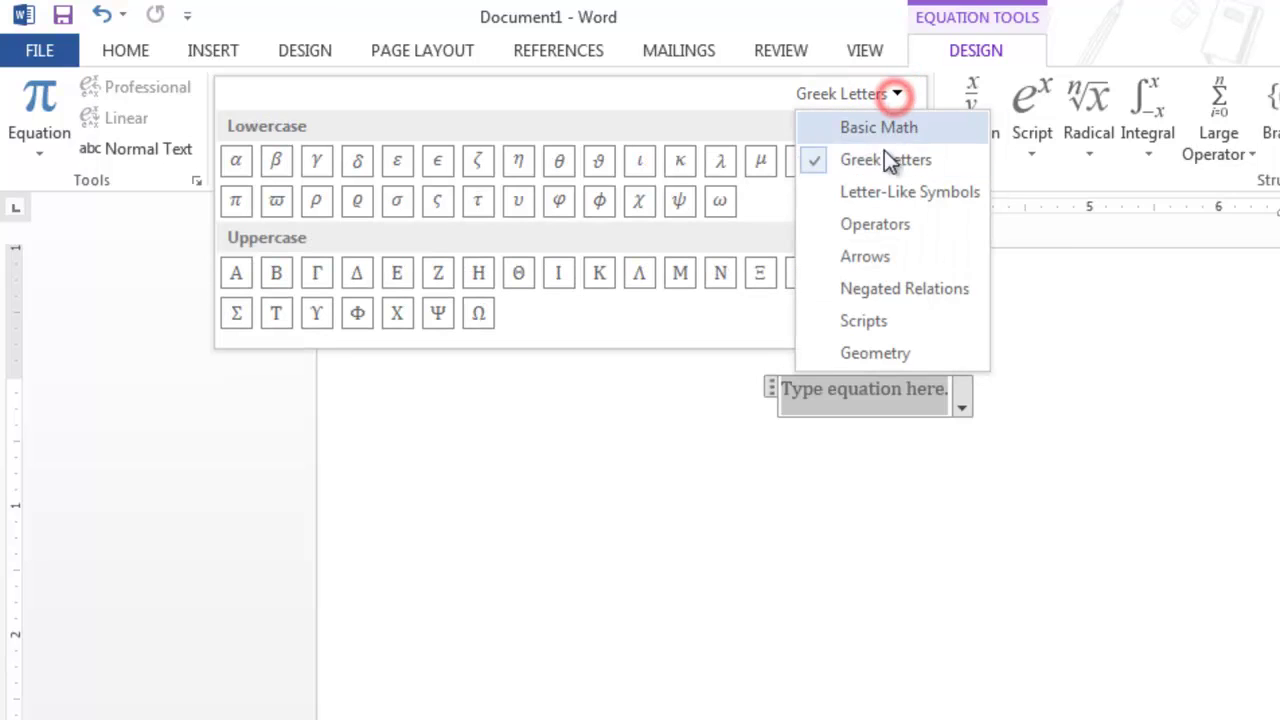
{"action": "left_click", "coordinate": [896, 192]}
{"action": "left_click", "coordinate": [895, 95]}
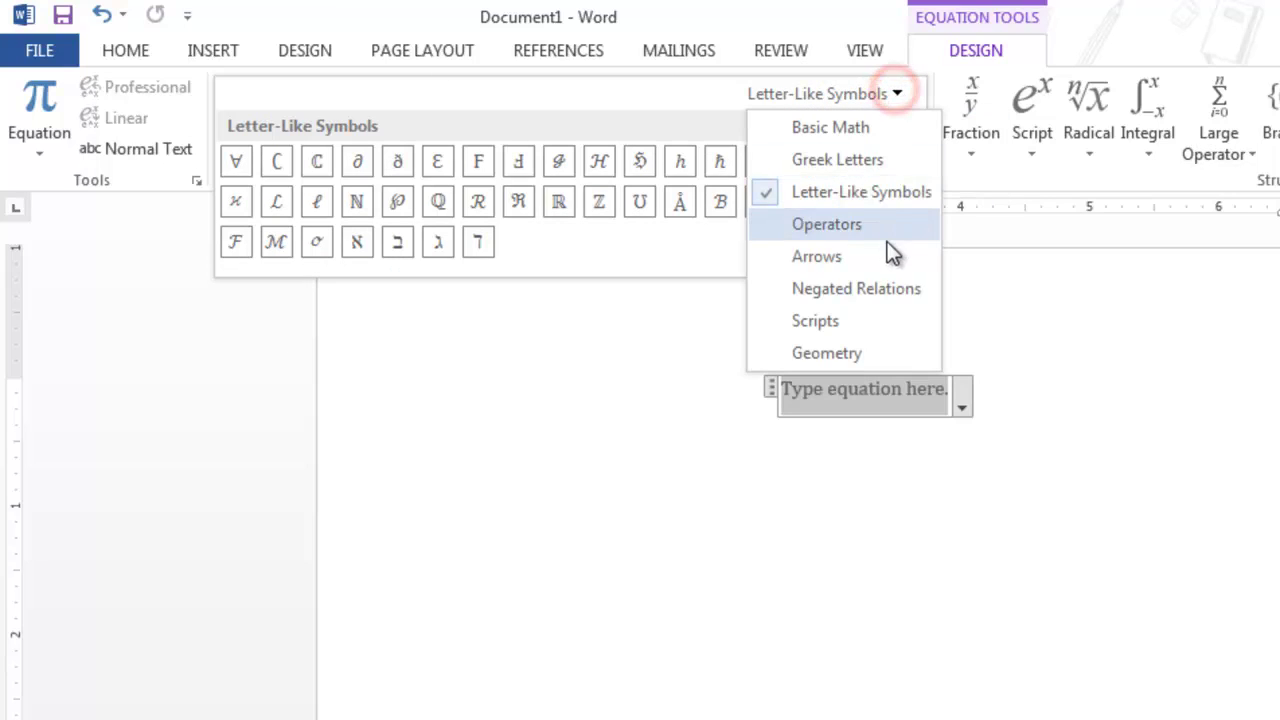
{"action": "left_click", "coordinate": [890, 237]}
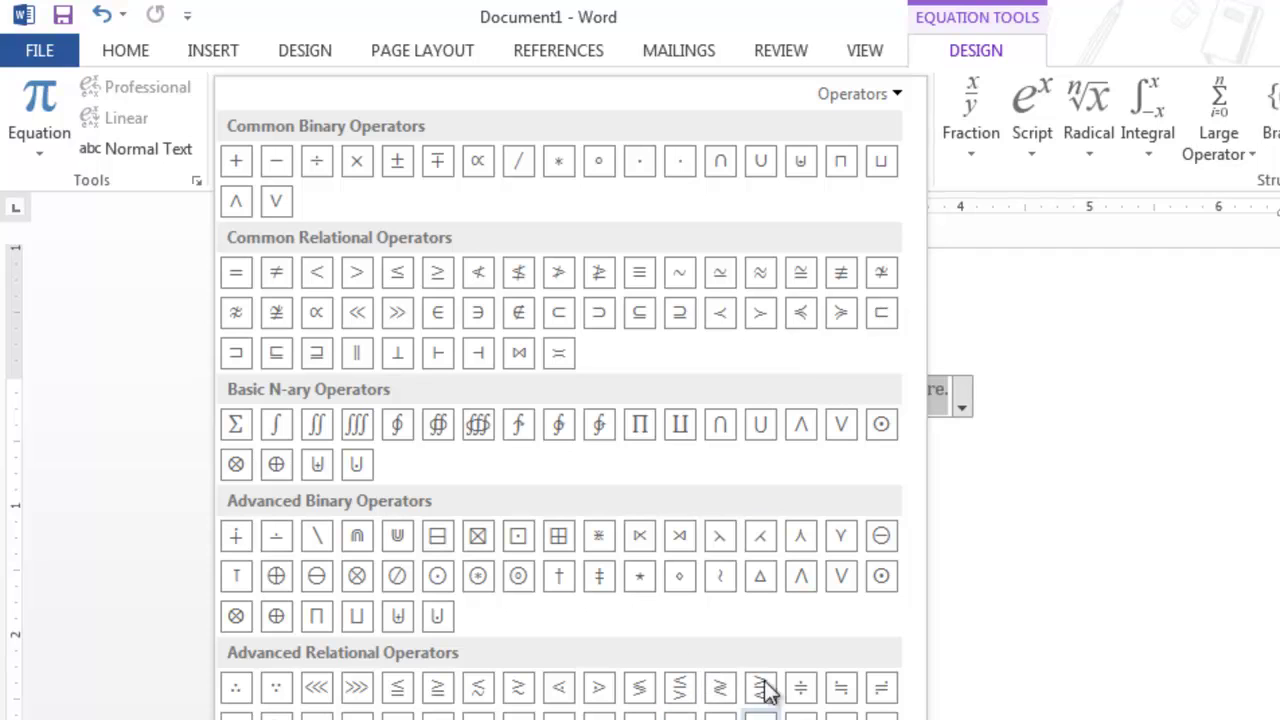
{"action": "left_click", "coordinate": [899, 94]}
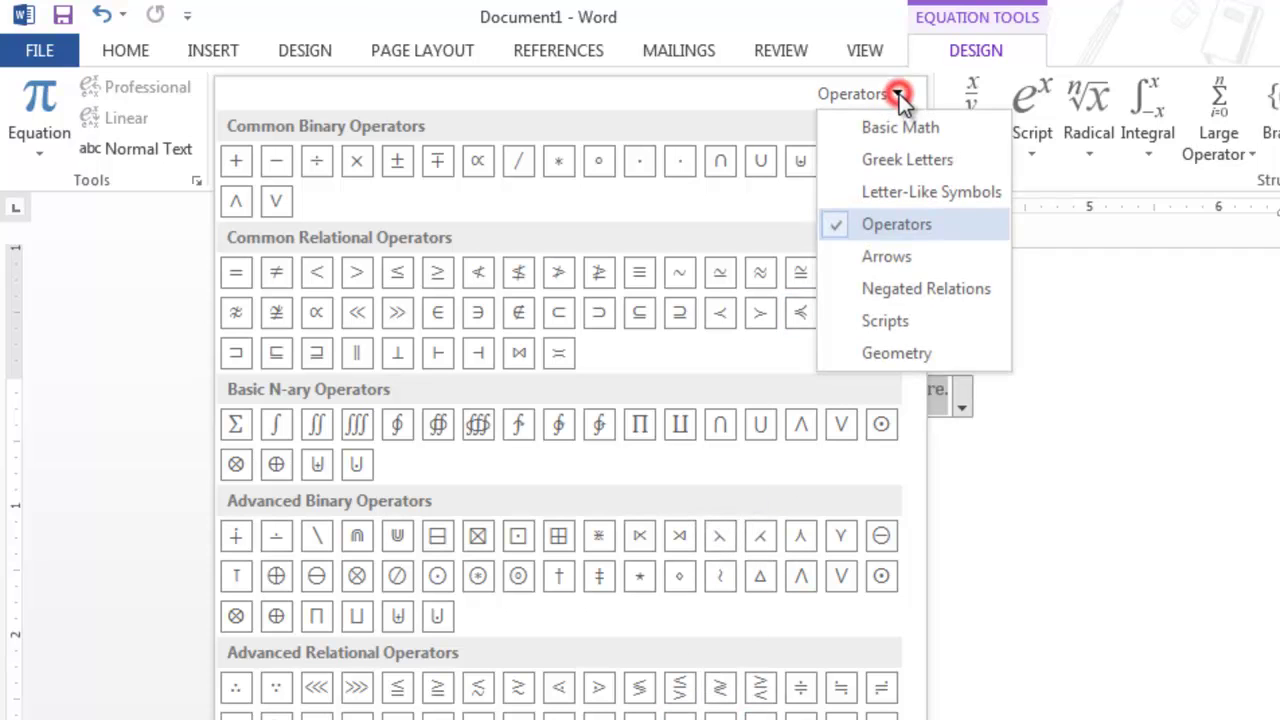
{"action": "left_click", "coordinate": [860, 254]}
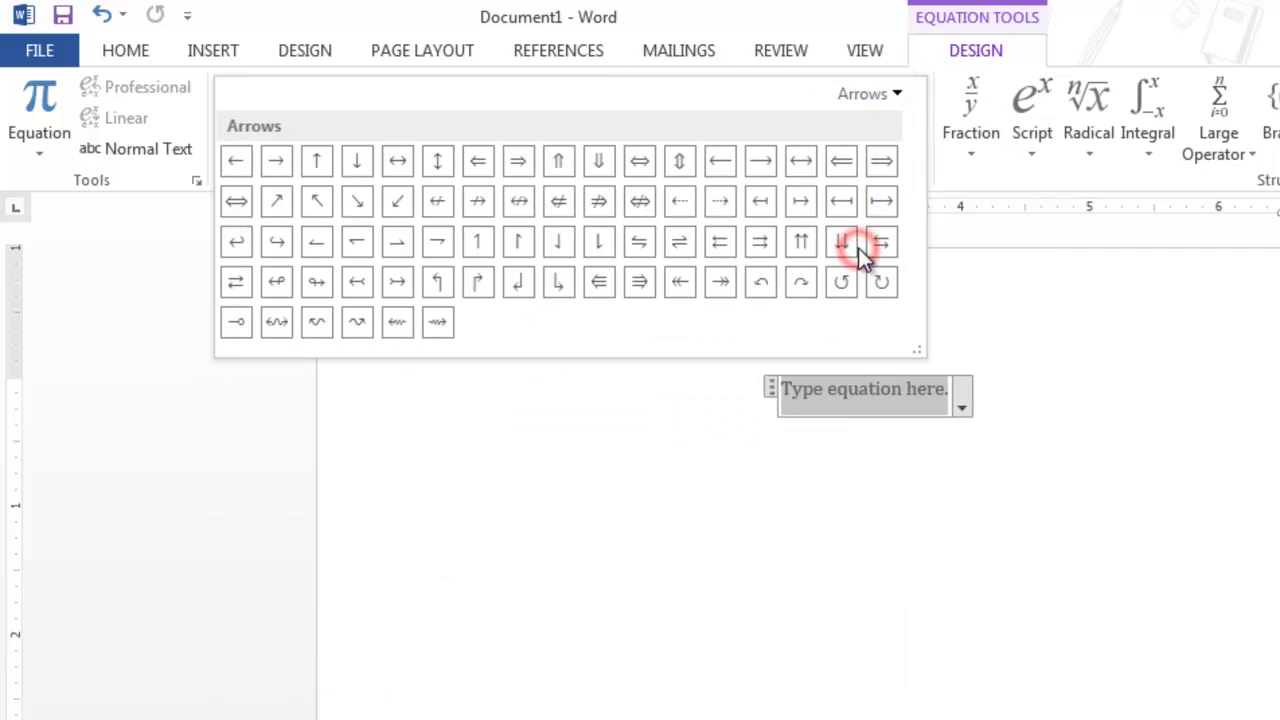
{"action": "left_click", "coordinate": [898, 94]}
{"action": "left_click", "coordinate": [900, 288]}
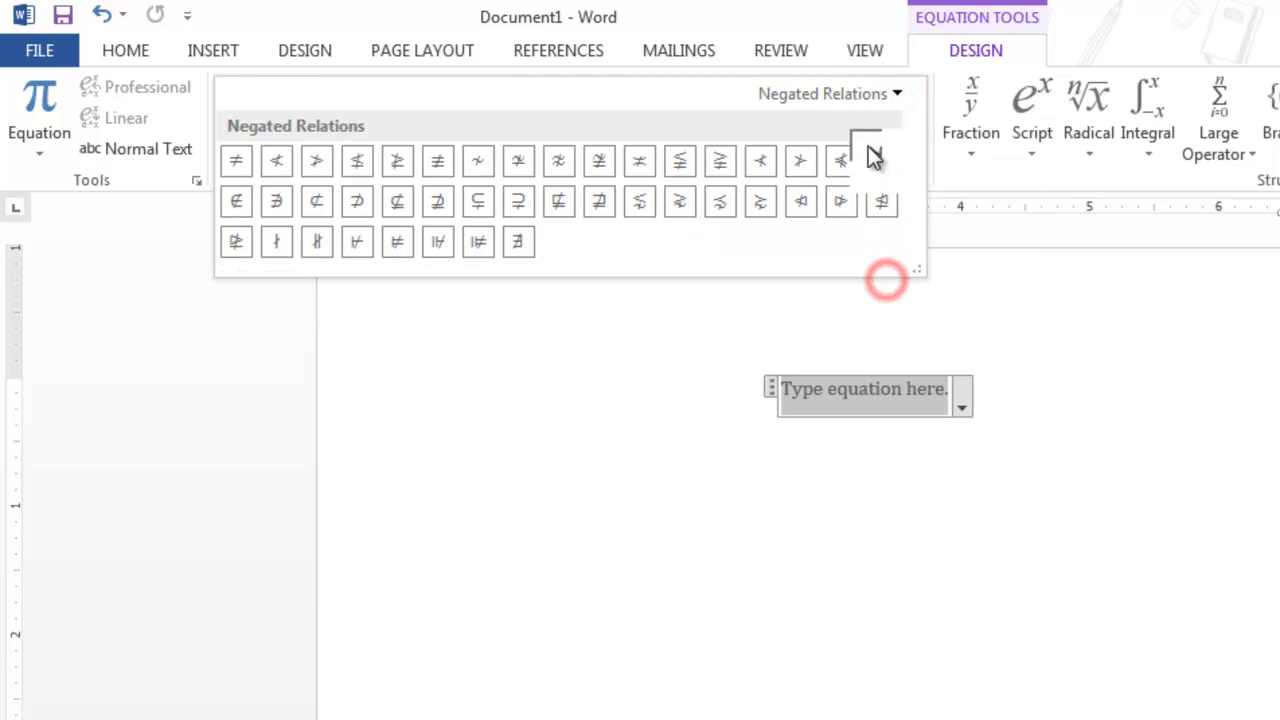
Step: Switch the symbol category to Scripts, collapse the gallery, and show the built-in equations
{"action": "left_click", "coordinate": [897, 94]}
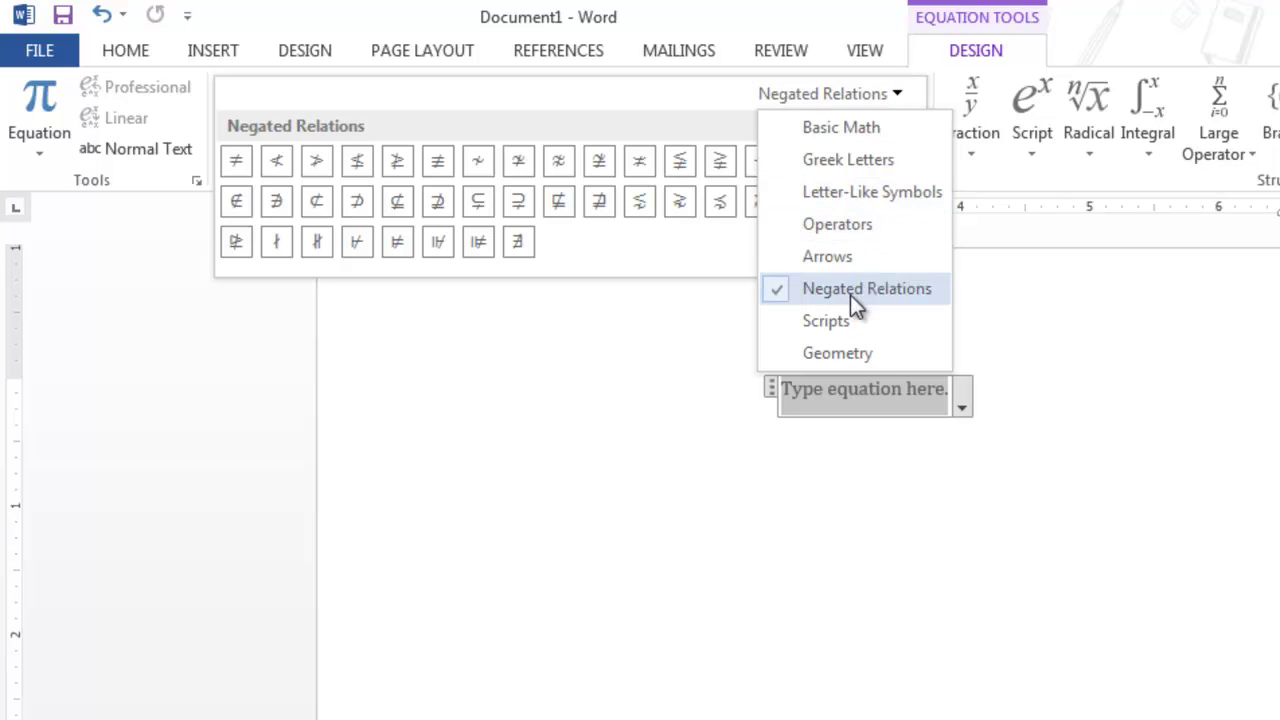
{"action": "left_click", "coordinate": [848, 321]}
{"action": "left_click", "coordinate": [886, 92]}
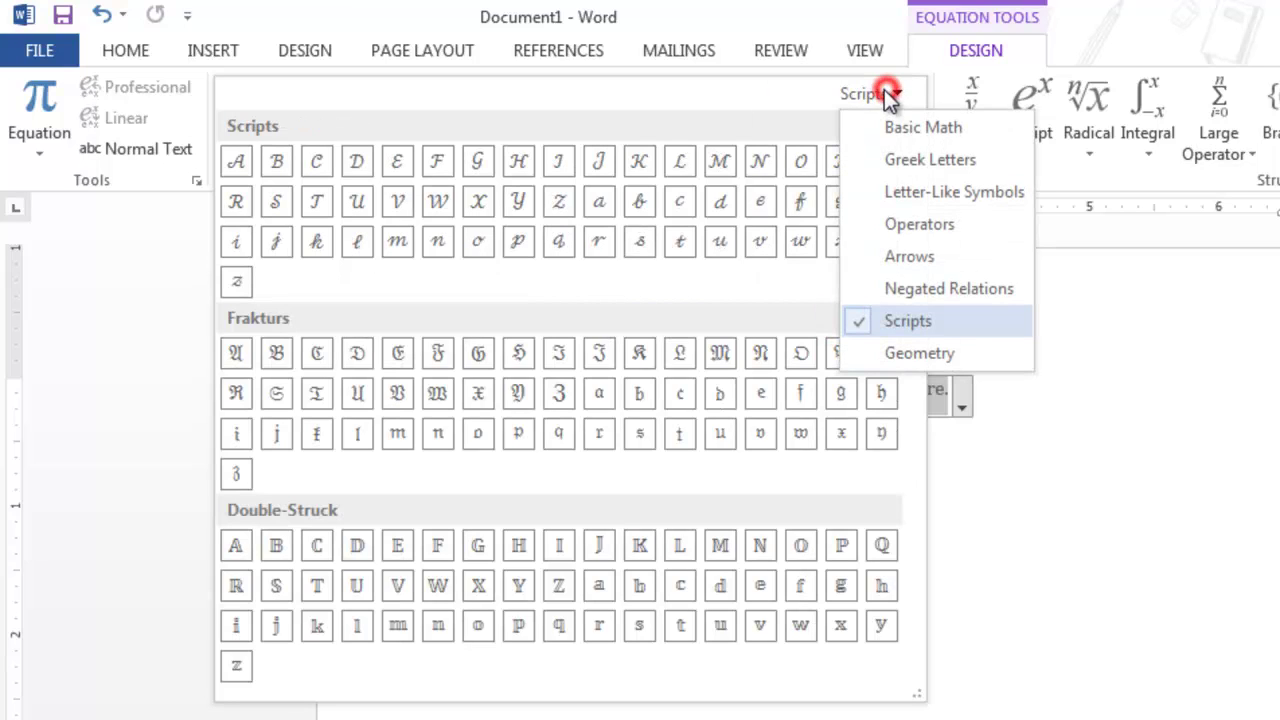
{"action": "left_click", "coordinate": [763, 110]}
{"action": "left_click", "coordinate": [975, 176]}
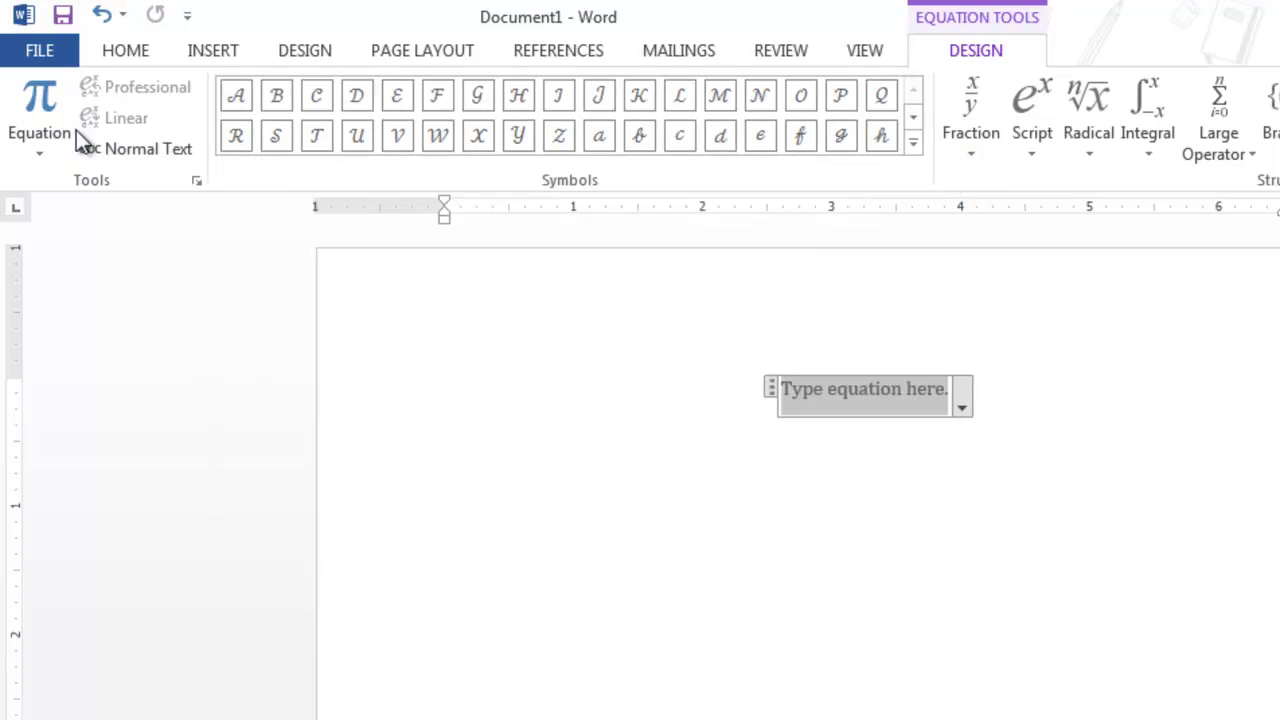
{"action": "left_click", "coordinate": [35, 148]}
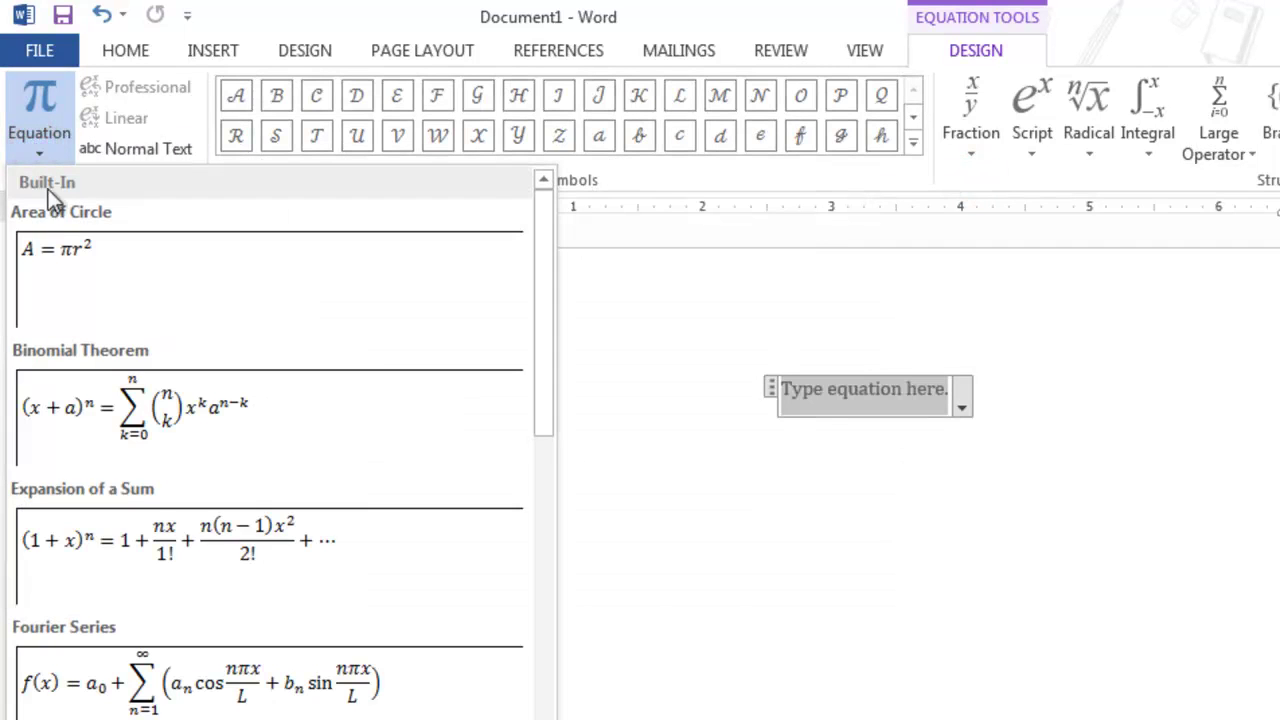
Step: Insert the Binomial Theorem equation and make the x in (x + a) Normal Text
{"action": "left_click", "coordinate": [140, 455]}
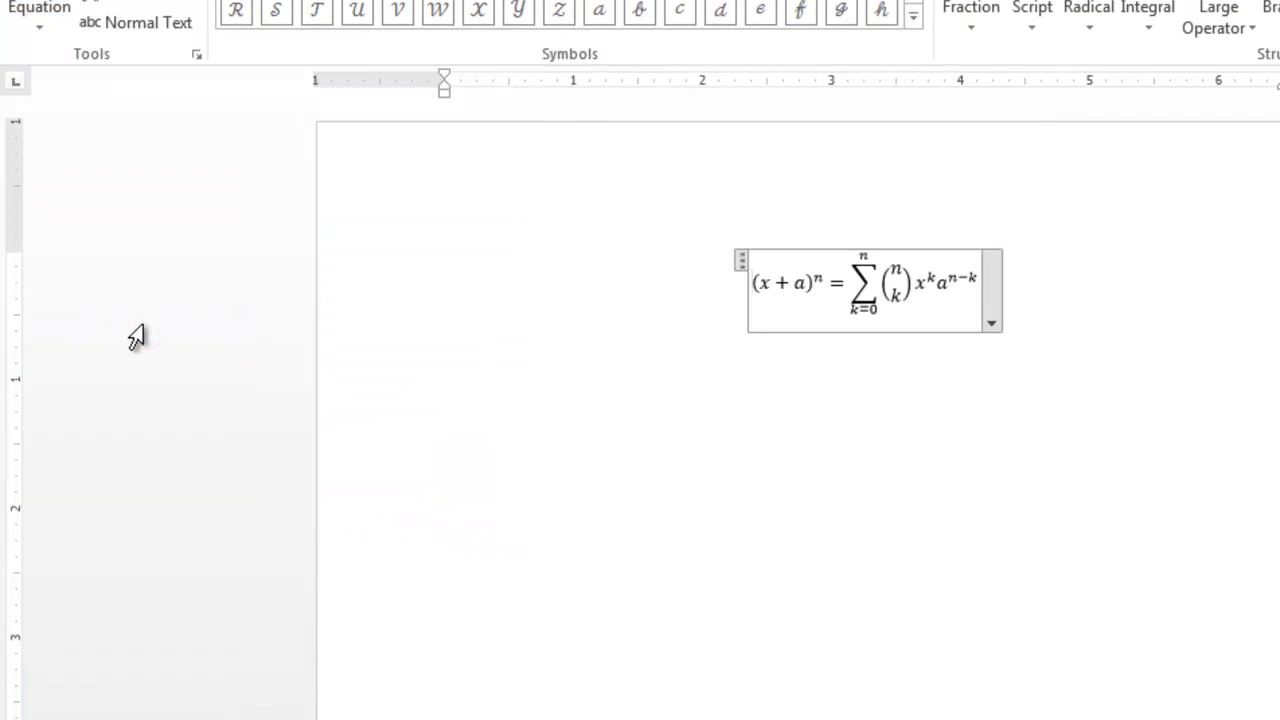
{"action": "double_click", "coordinate": [768, 282]}
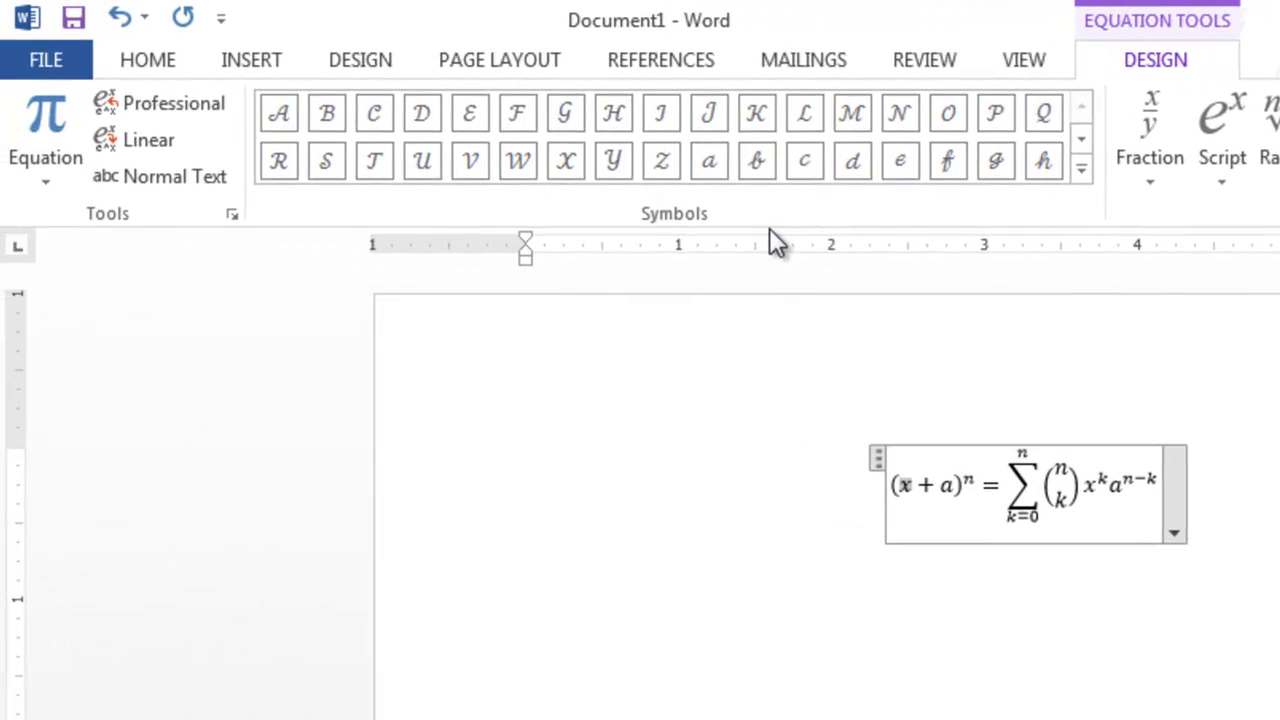
{"action": "left_click", "coordinate": [192, 96]}
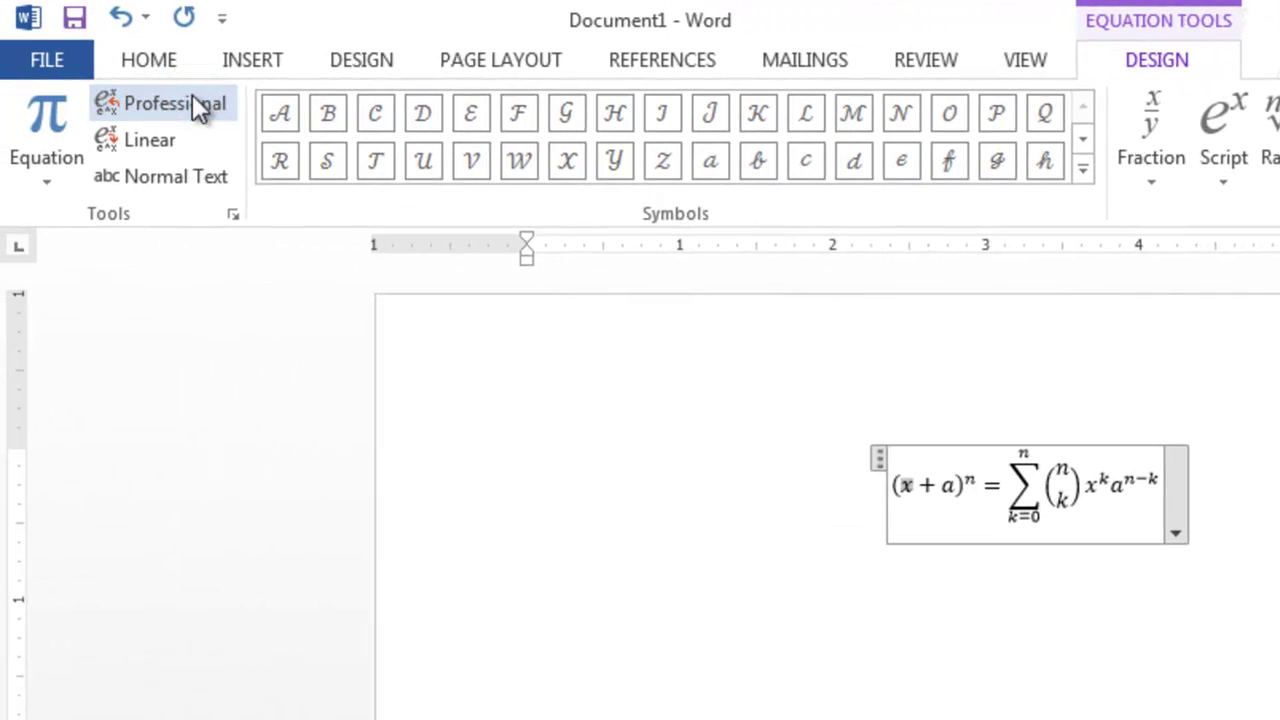
{"action": "left_click", "coordinate": [152, 143]}
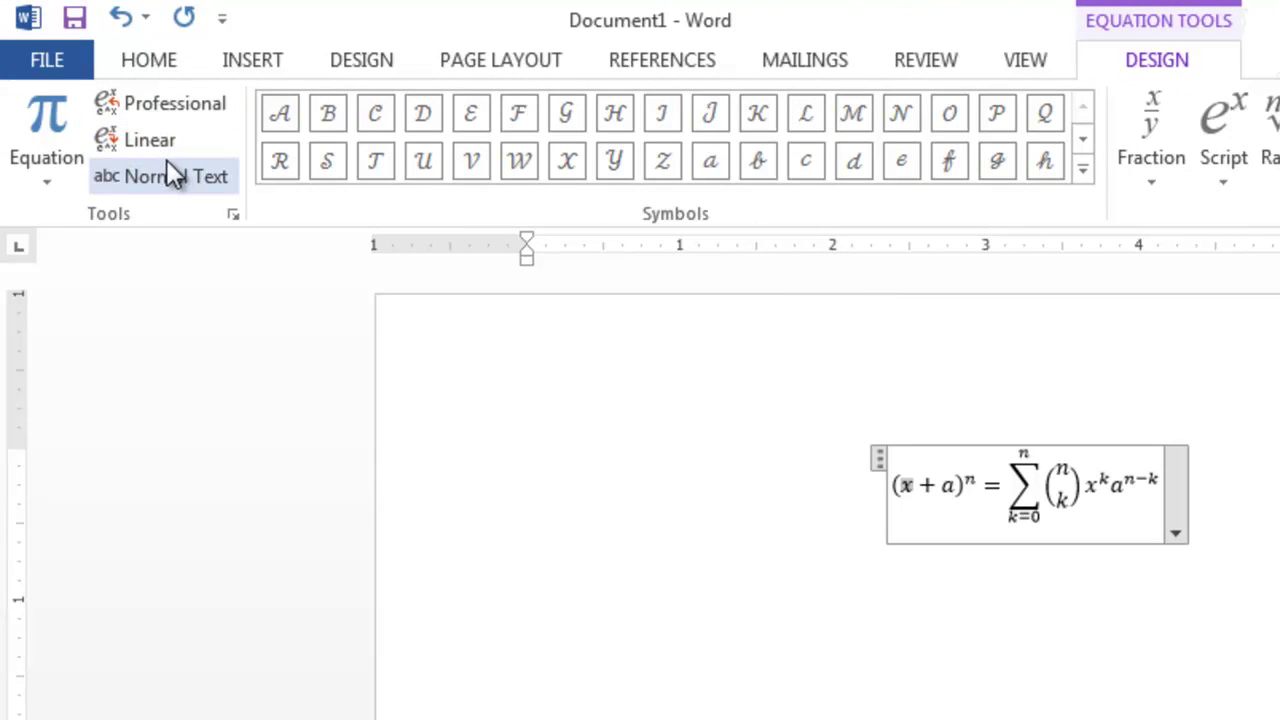
{"action": "left_click", "coordinate": [175, 172]}
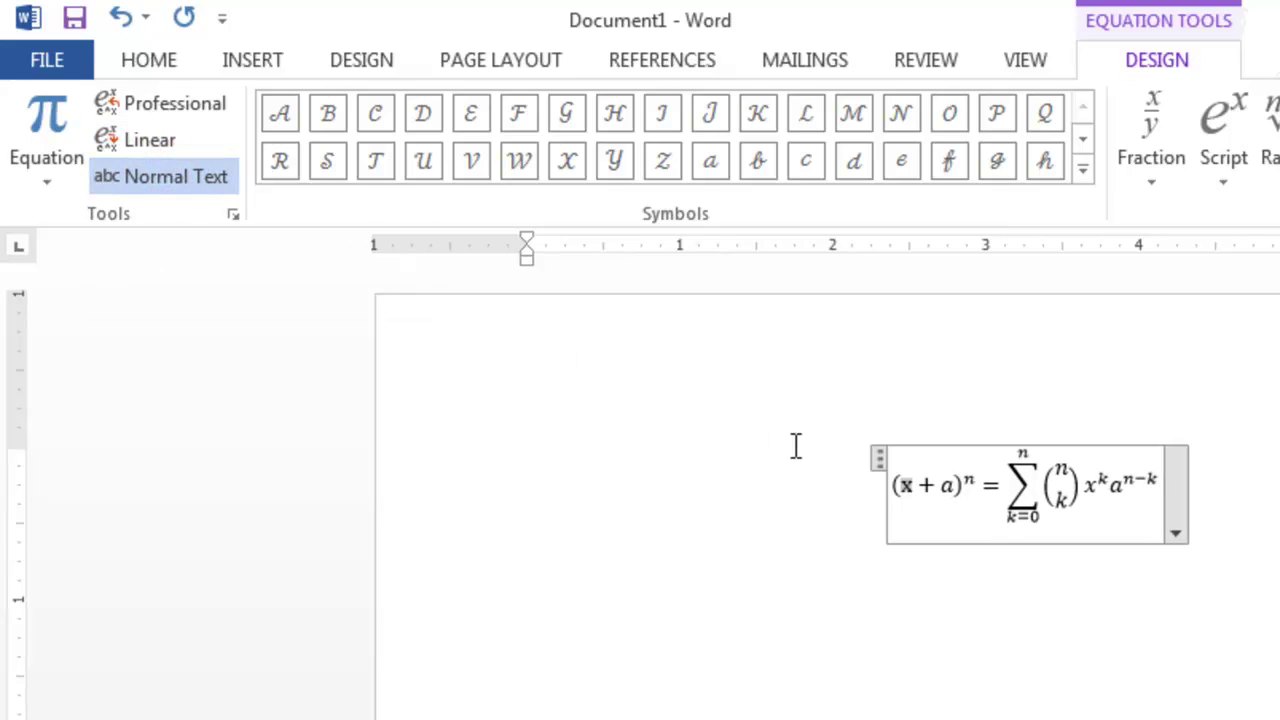
Step: Open the equation's options menu and dismiss it without changes
{"action": "left_click", "coordinate": [1020, 495]}
{"action": "left_click", "coordinate": [1178, 535]}
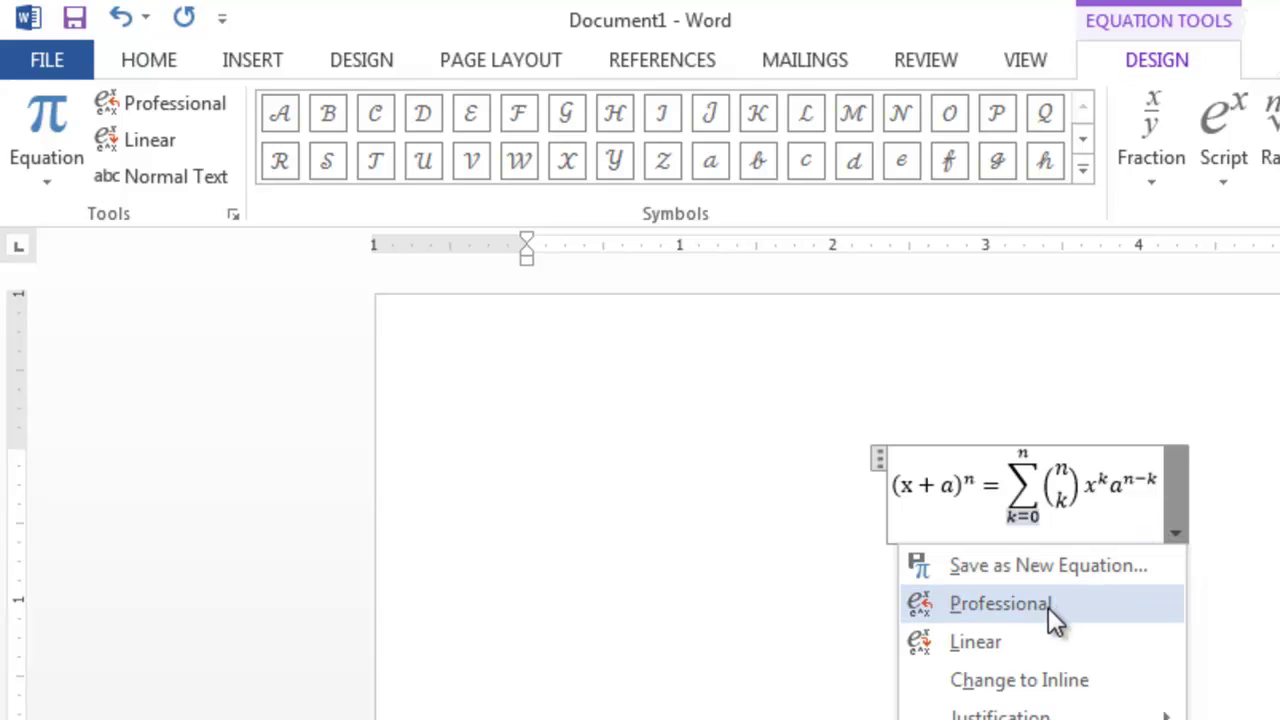
{"action": "mouse_move", "coordinate": [1090, 715]}
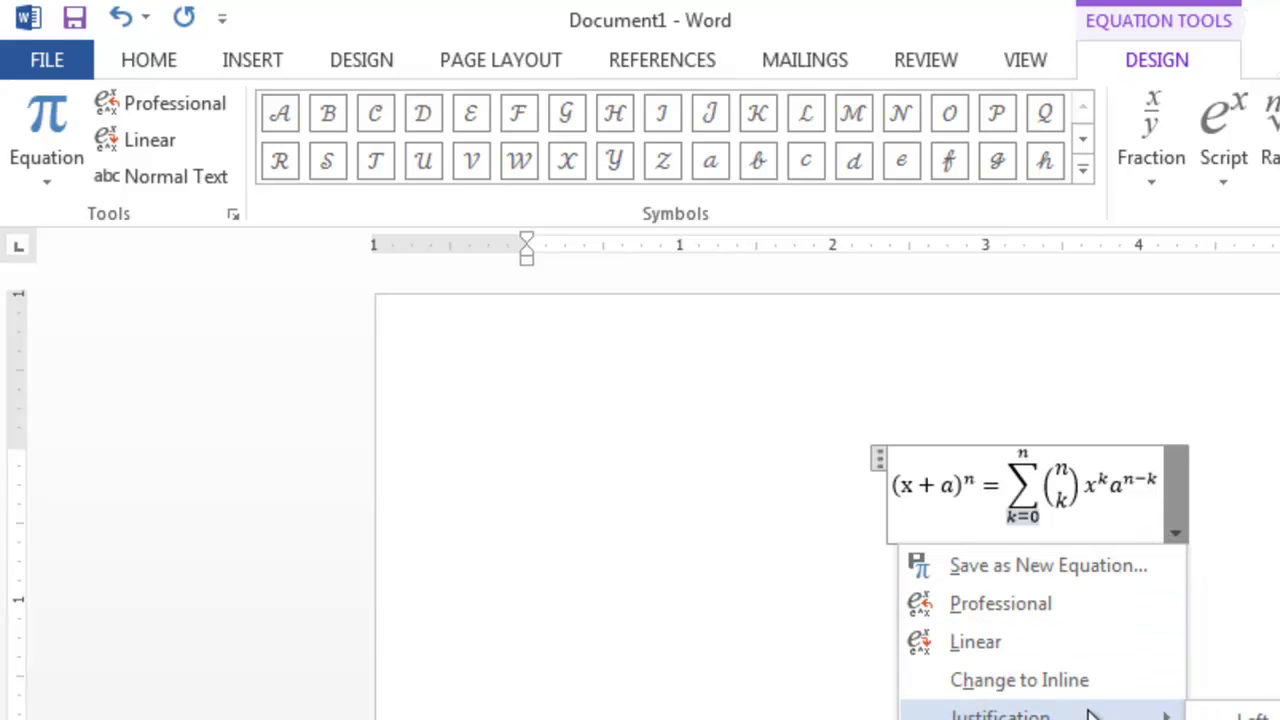
{"action": "key", "text": "Escape"}
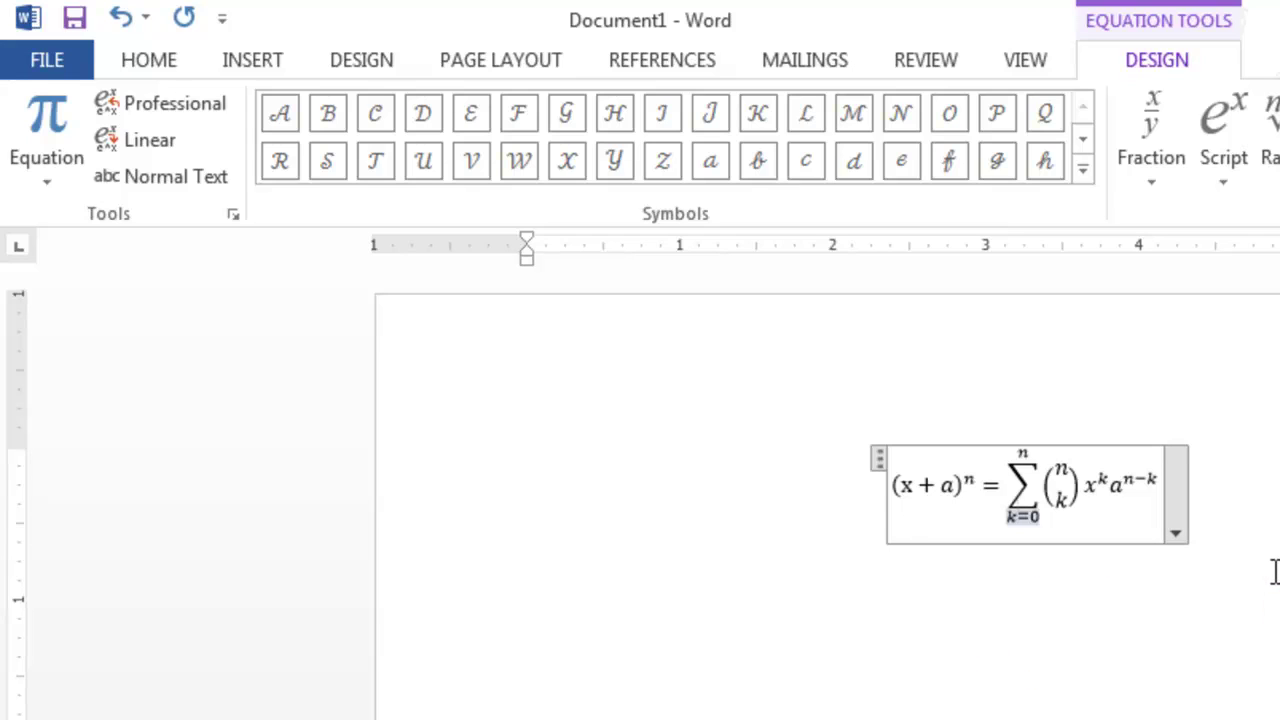
Step: Select the equation and switch it to Professional layout
{"action": "left_click", "coordinate": [878, 459]}
{"action": "left_click", "coordinate": [884, 457]}
{"action": "left_click", "coordinate": [883, 456]}
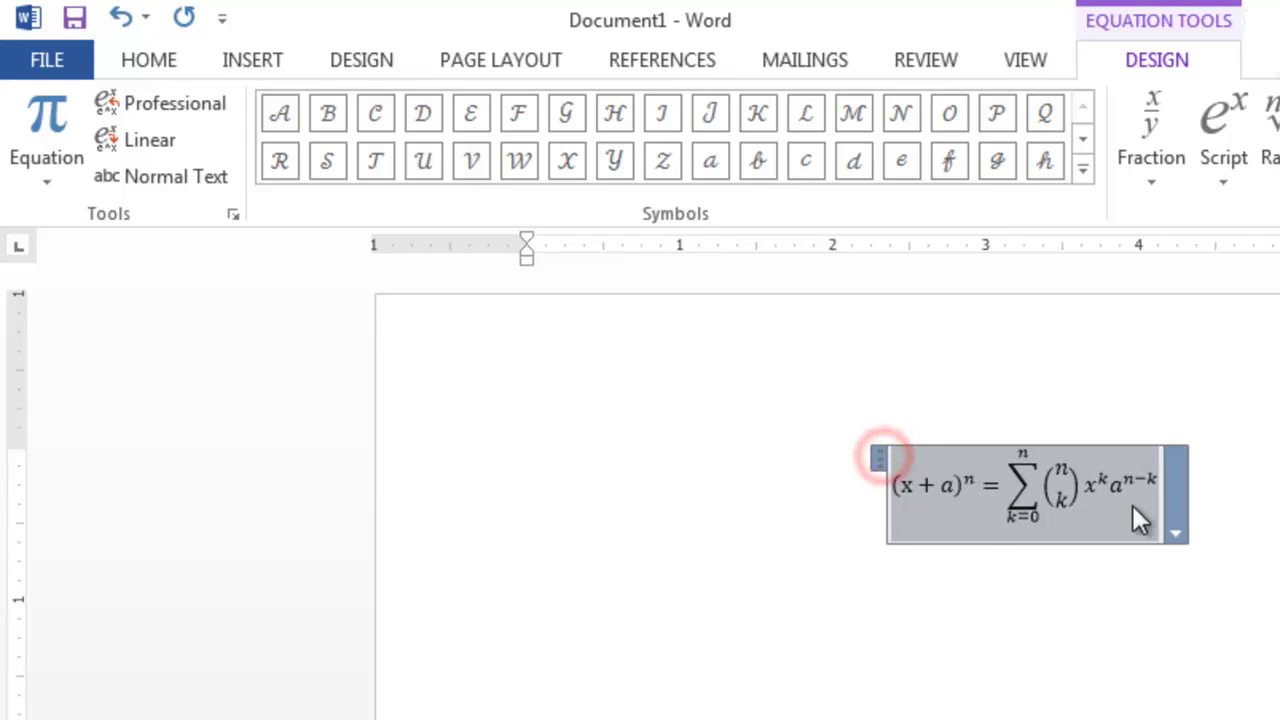
{"action": "left_click", "coordinate": [1175, 532]}
{"action": "left_click", "coordinate": [1089, 601]}
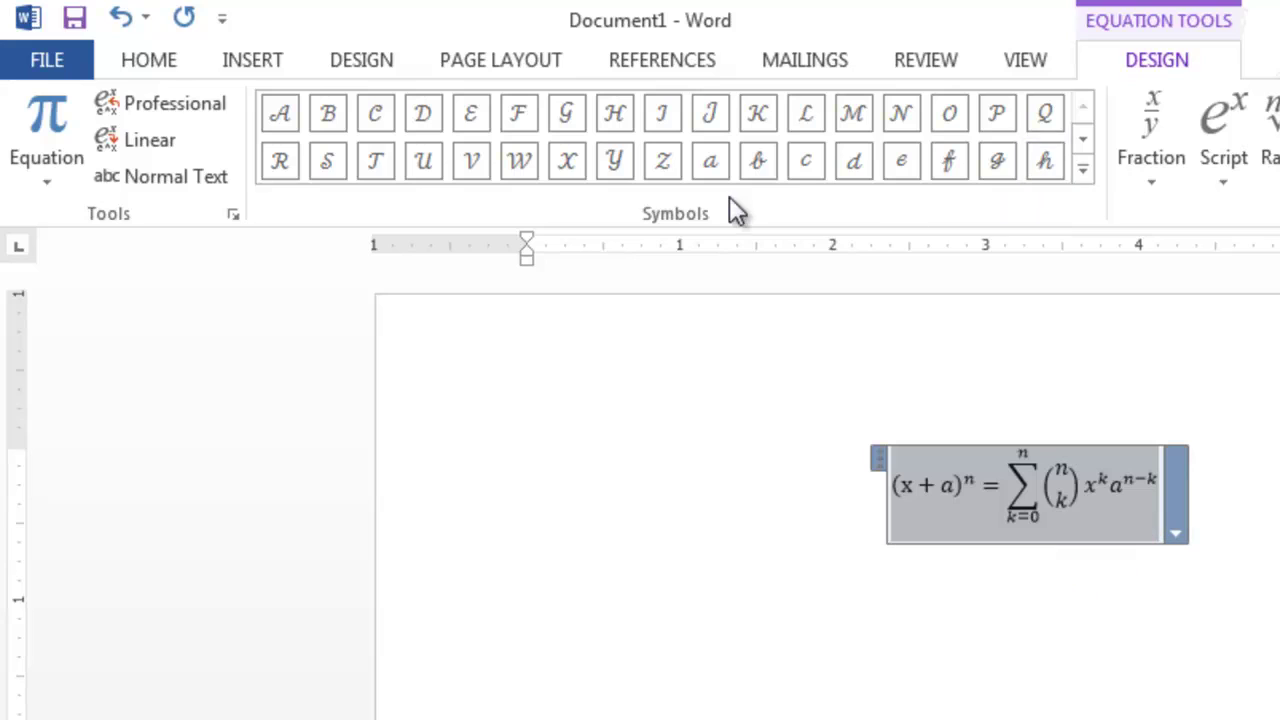
Step: Replace the a in (x + a) with an x_y² subscript-superscript term, then delete the equation
{"action": "left_click", "coordinate": [970, 472]}
{"action": "left_click", "coordinate": [948, 495]}
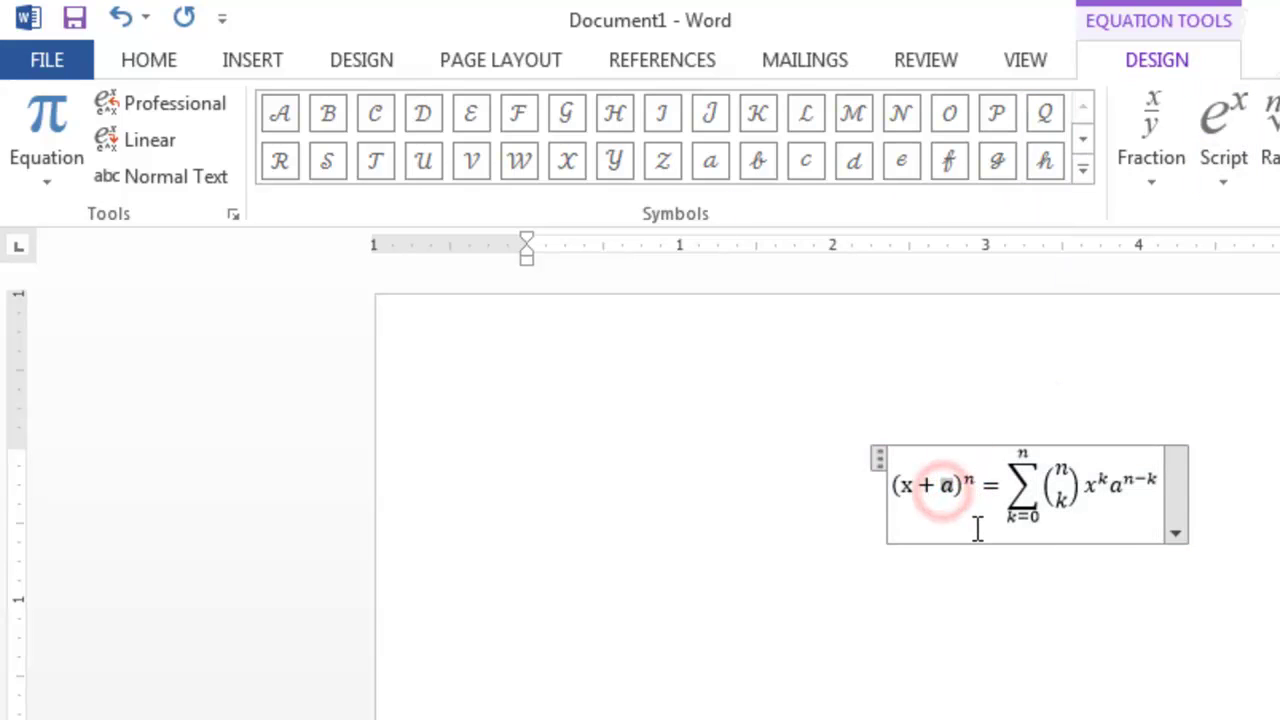
{"action": "key", "text": "BackSpace"}
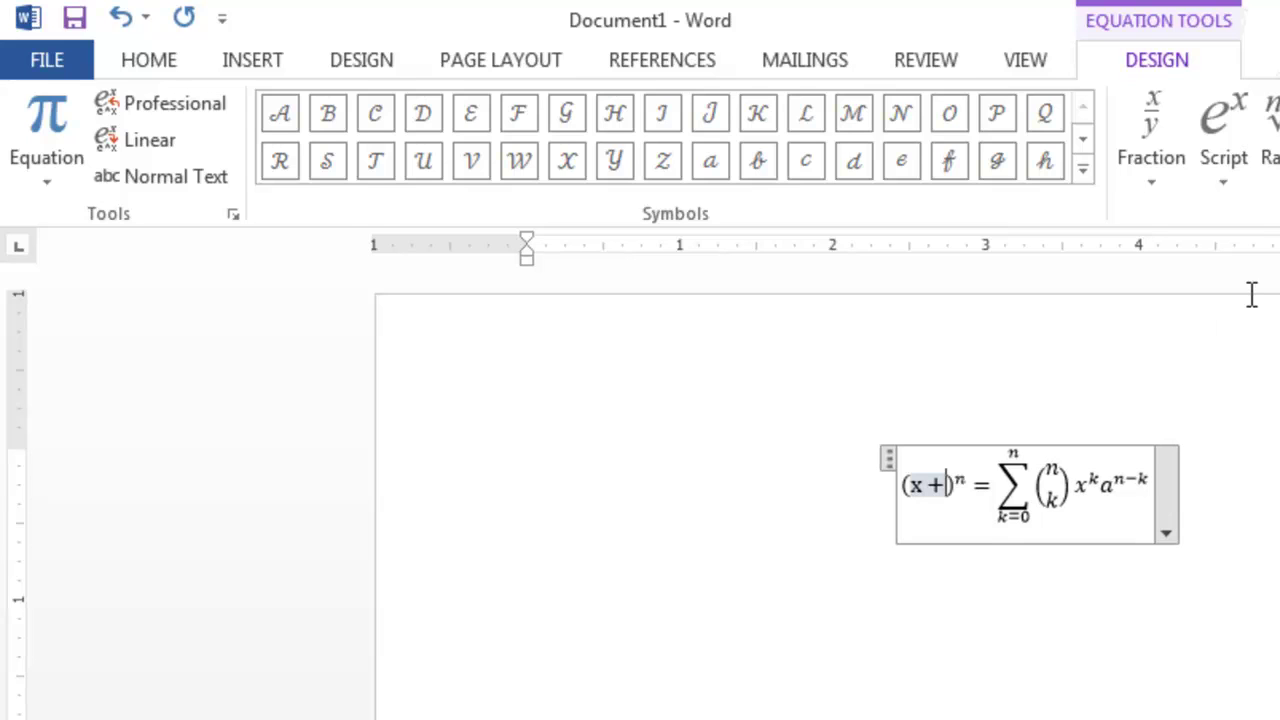
{"action": "left_click", "coordinate": [1227, 176]}
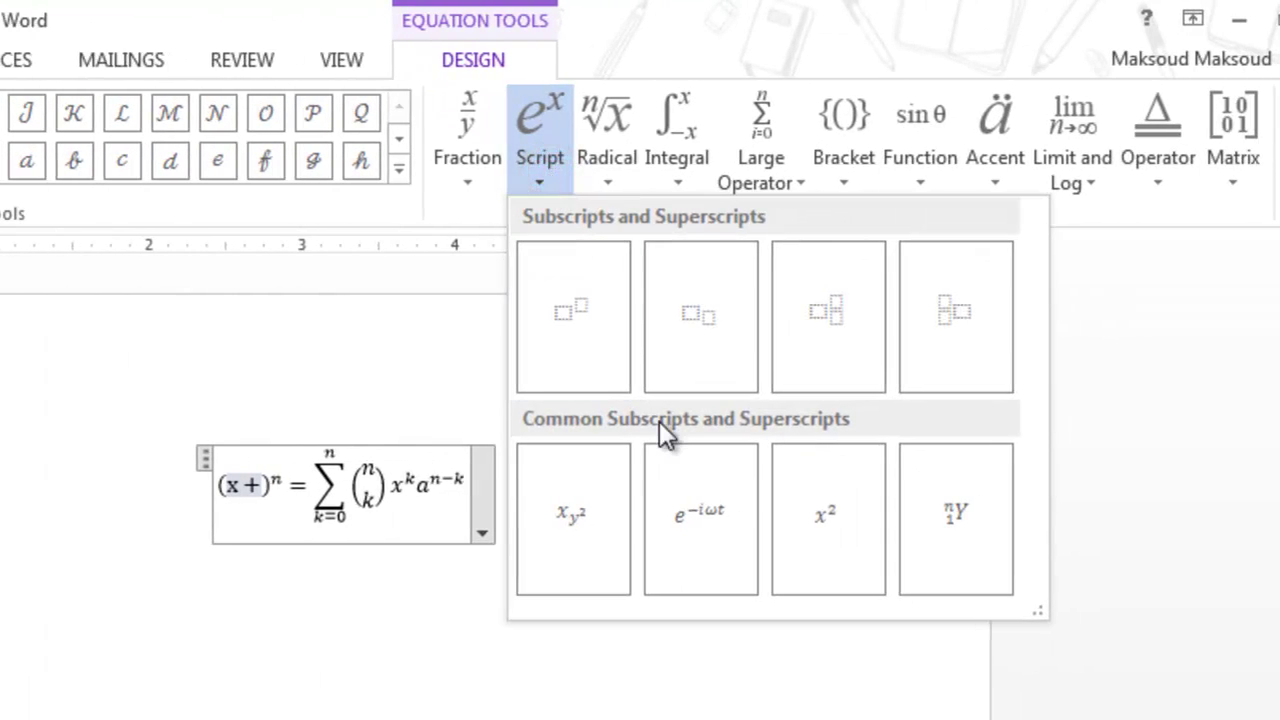
{"action": "left_click", "coordinate": [592, 519]}
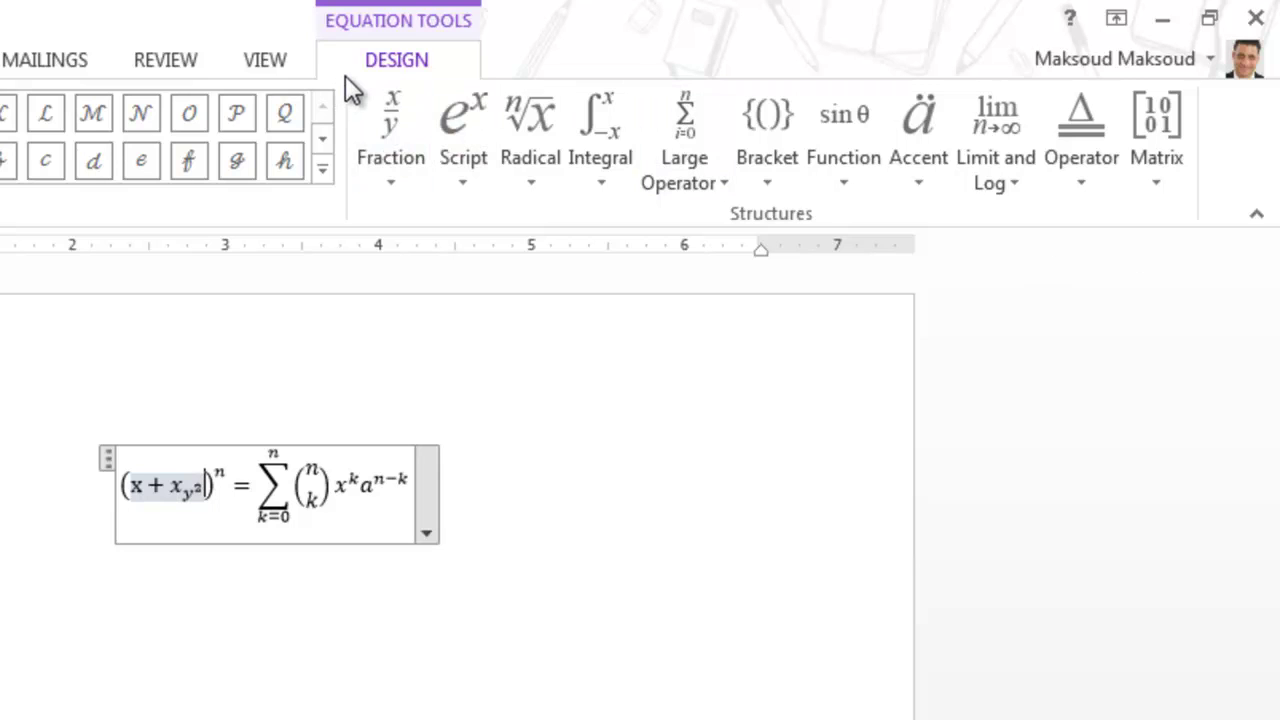
{"action": "left_click_drag", "start_coordinate": [569, 629], "coordinate": [126, 434]}
{"action": "key", "text": "Delete"}
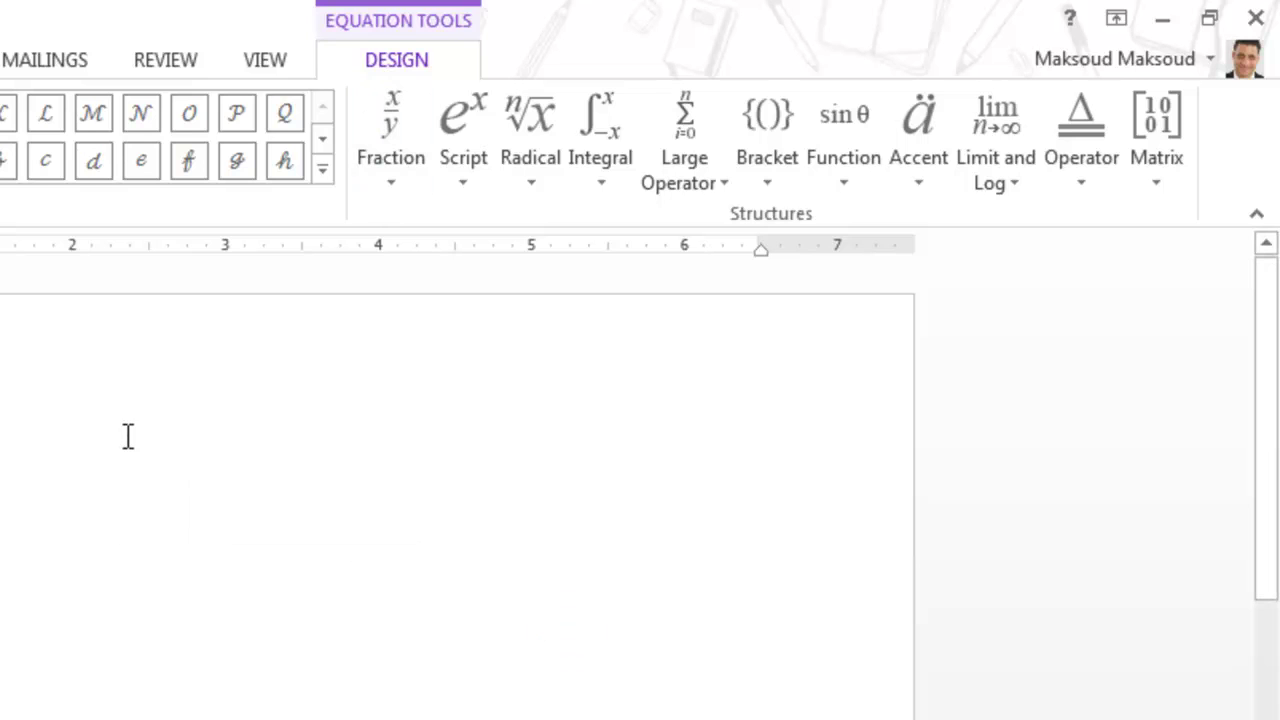
Step: Open the page header, then return to the first line of the body
{"action": "left_click", "coordinate": [229, 64]}
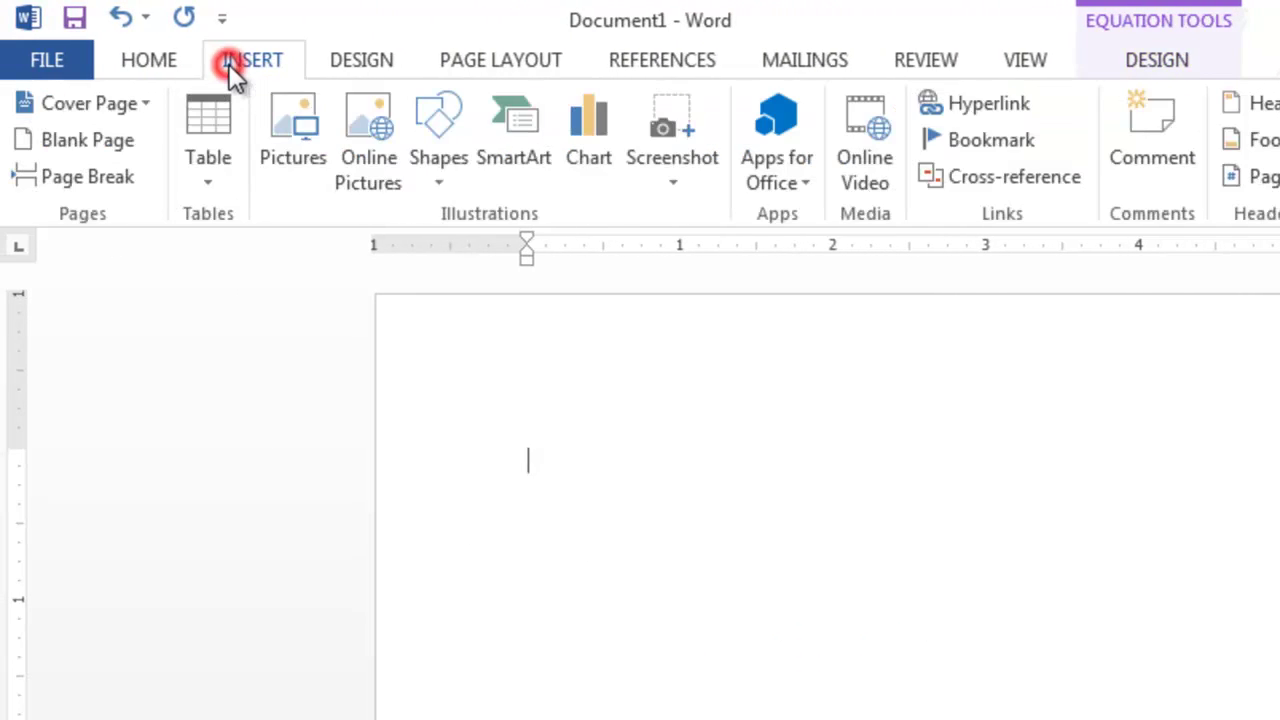
{"action": "double_click", "coordinate": [500, 430]}
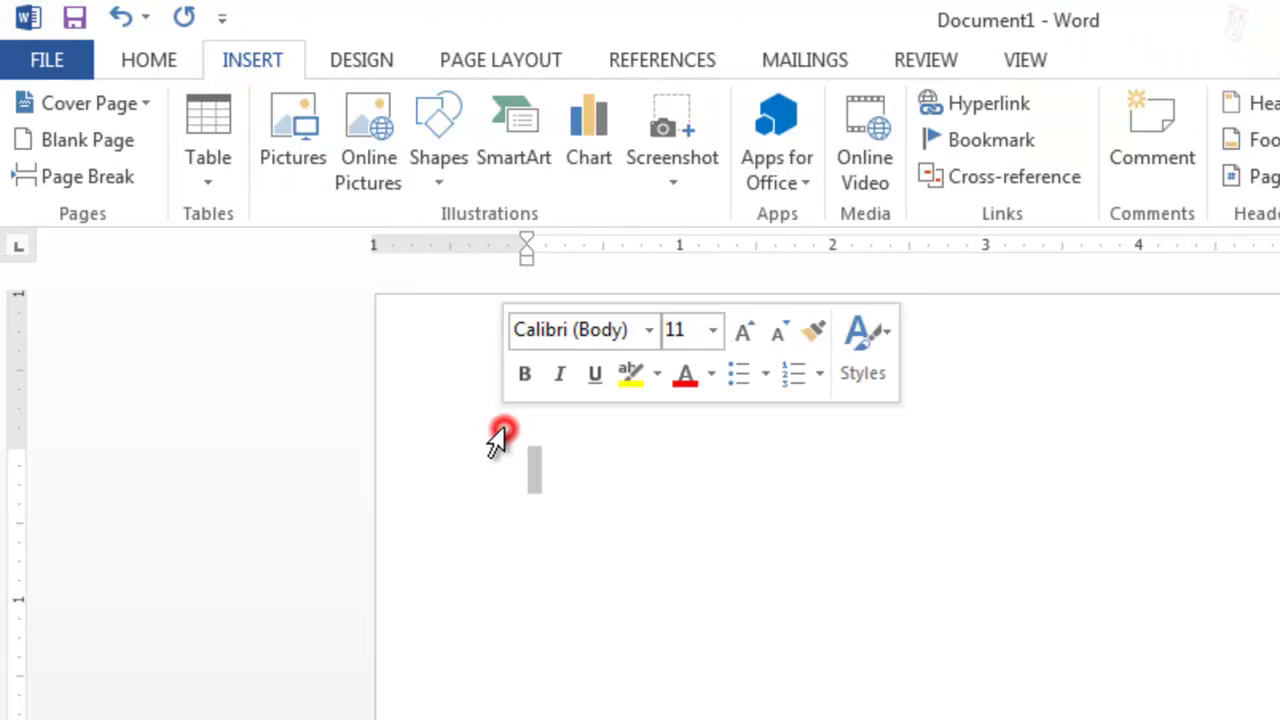
{"action": "double_click", "coordinate": [647, 556]}
{"action": "left_click", "coordinate": [648, 551]}
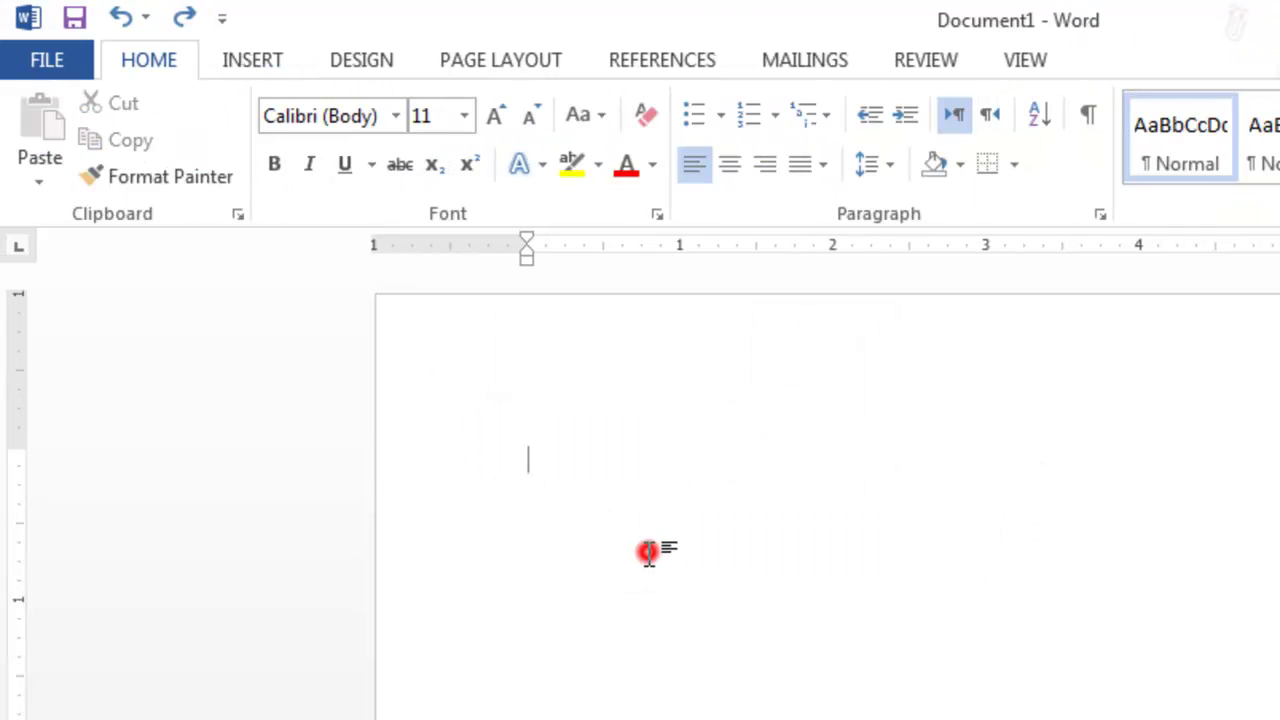
Step: In the Symbol dialog, view the Agency FB, Microsoft Sans Serif and Microsoft Uighur fonts
{"action": "left_click", "coordinate": [229, 62]}
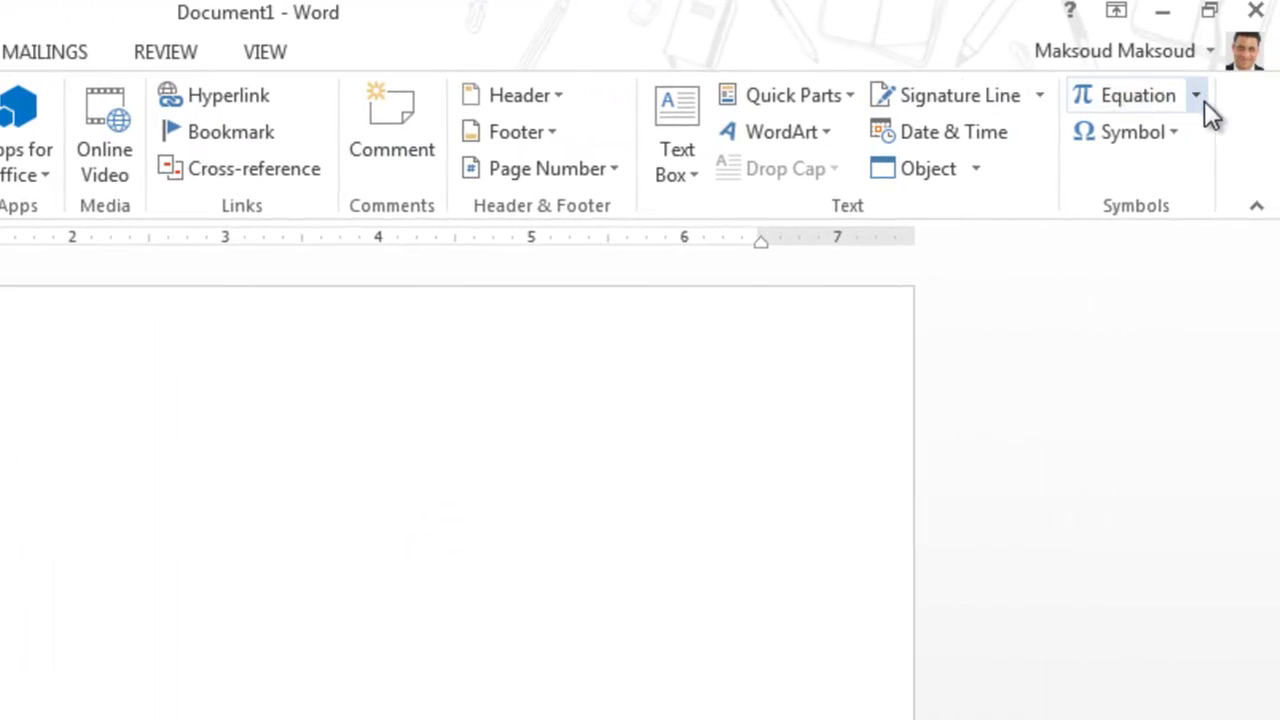
{"action": "left_click", "coordinate": [1185, 126]}
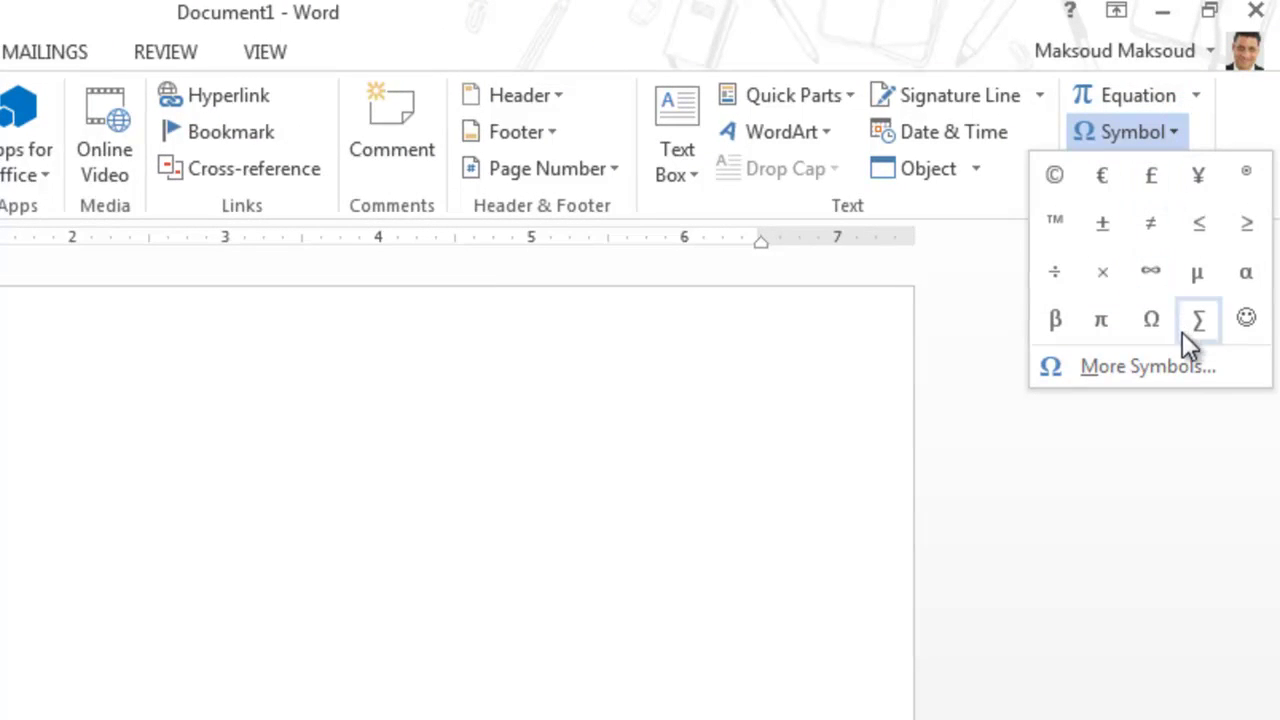
{"action": "left_click", "coordinate": [1142, 368]}
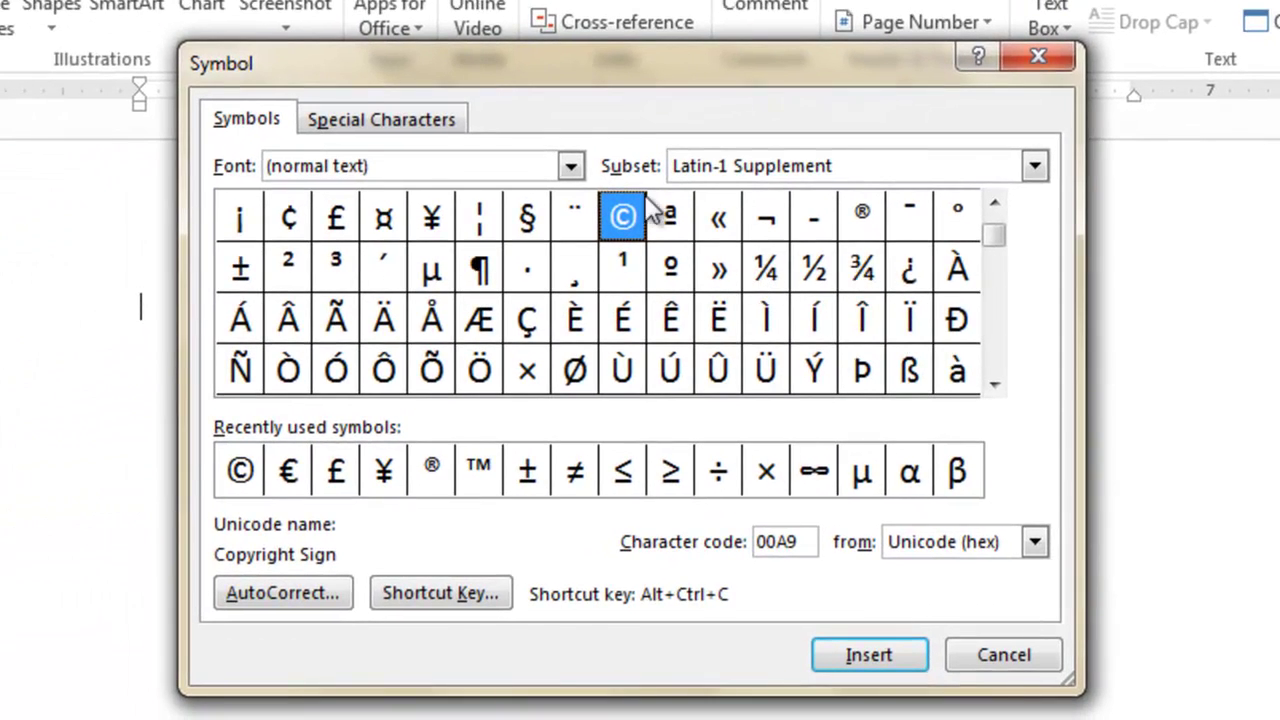
{"action": "left_click", "coordinate": [570, 166]}
{"action": "left_click", "coordinate": [416, 231]}
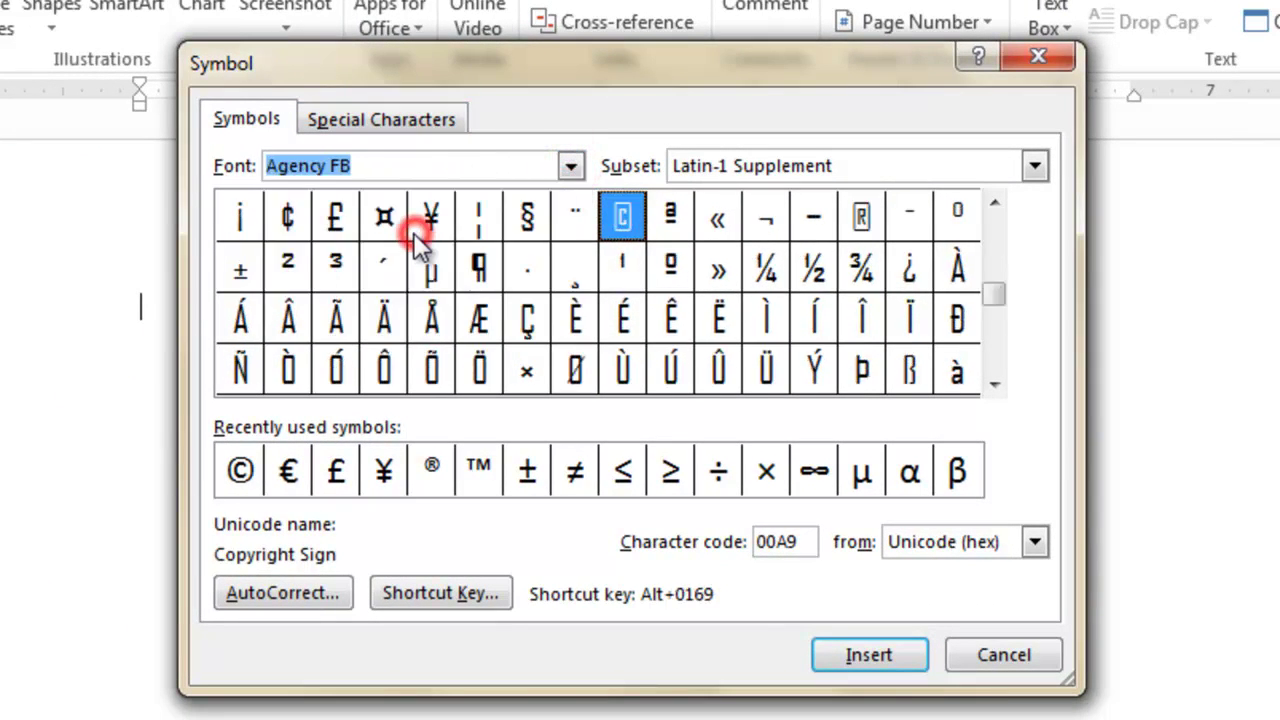
{"action": "left_click", "coordinate": [568, 166]}
{"action": "left_click_drag", "start_coordinate": [577, 218], "coordinate": [570, 260]}
{"action": "left_click", "coordinate": [414, 256]}
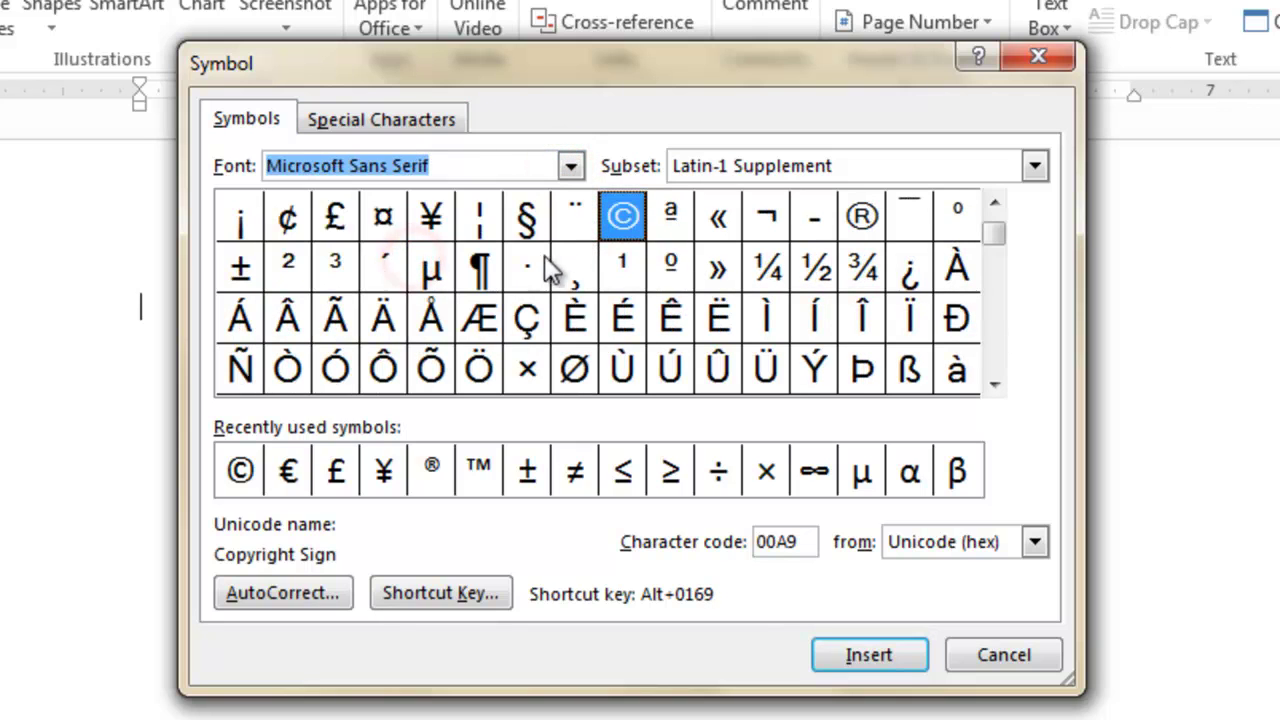
{"action": "left_click", "coordinate": [569, 166]}
{"action": "left_click", "coordinate": [445, 295]}
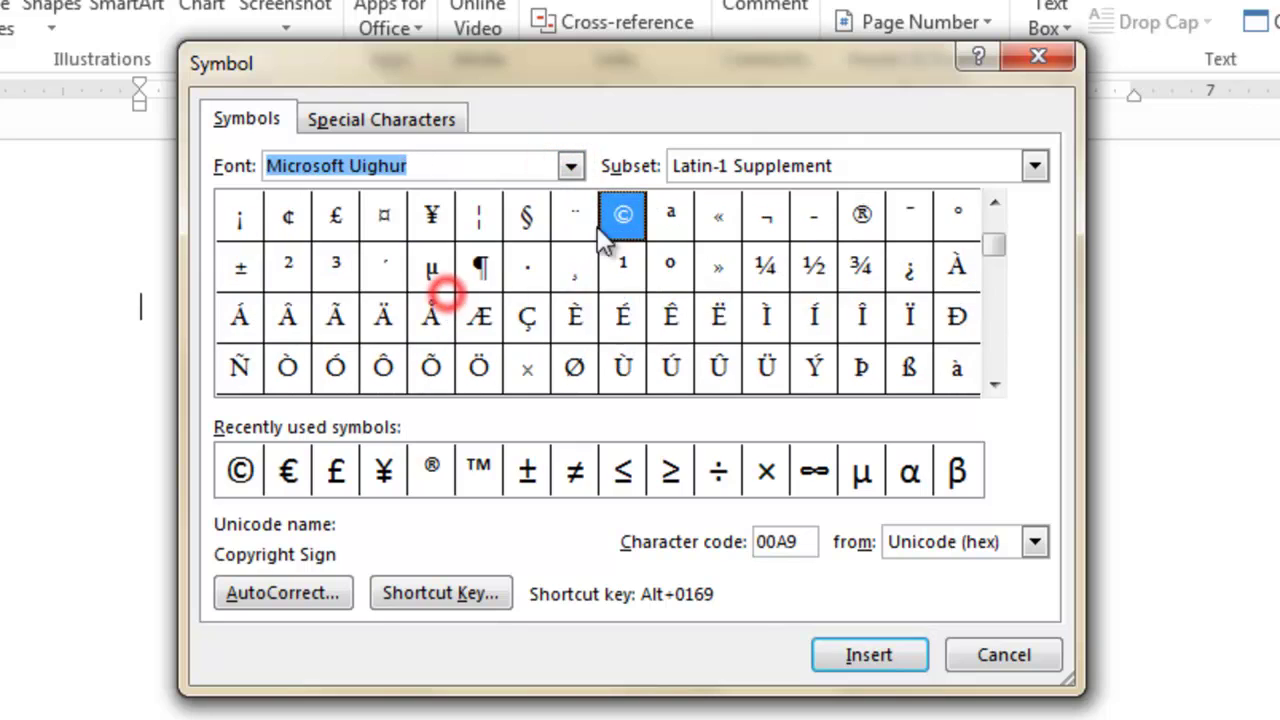
Step: View the Arabic Supplement and Arabic subsets, try Wide Latin, then cancel the Symbol dialog
{"action": "left_click", "coordinate": [906, 168]}
{"action": "left_click", "coordinate": [822, 314]}
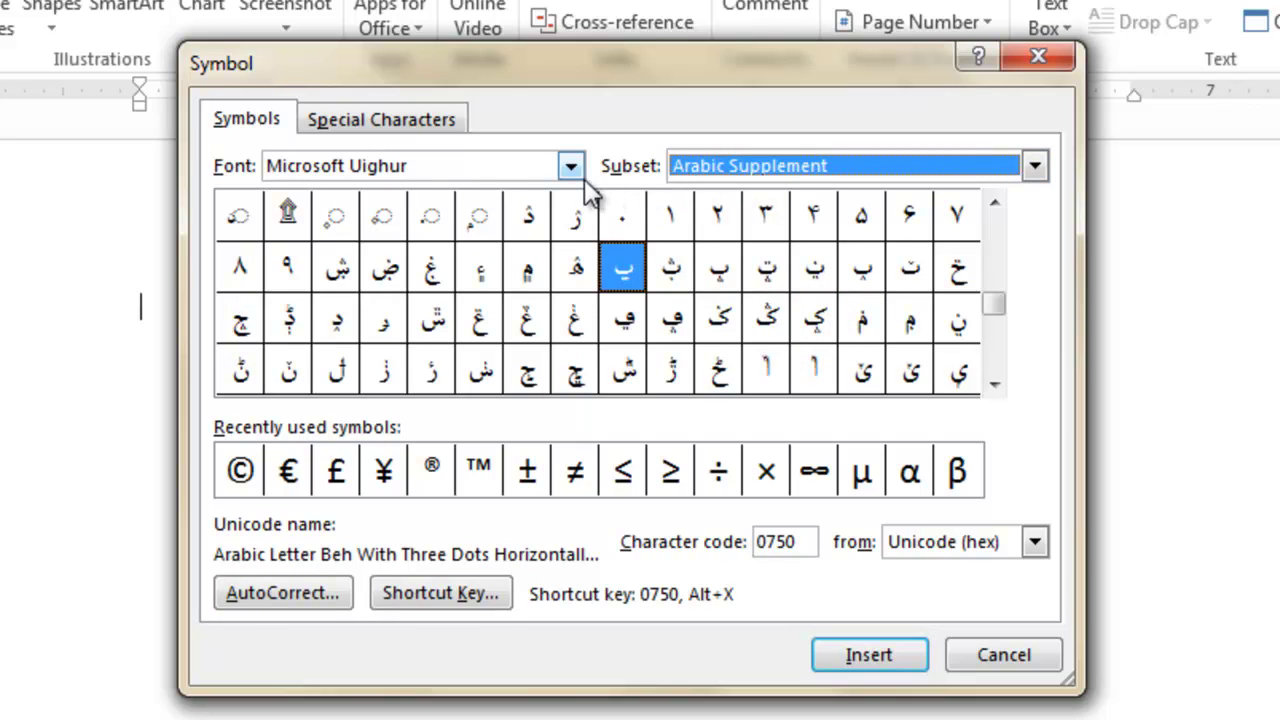
{"action": "left_click", "coordinate": [694, 166]}
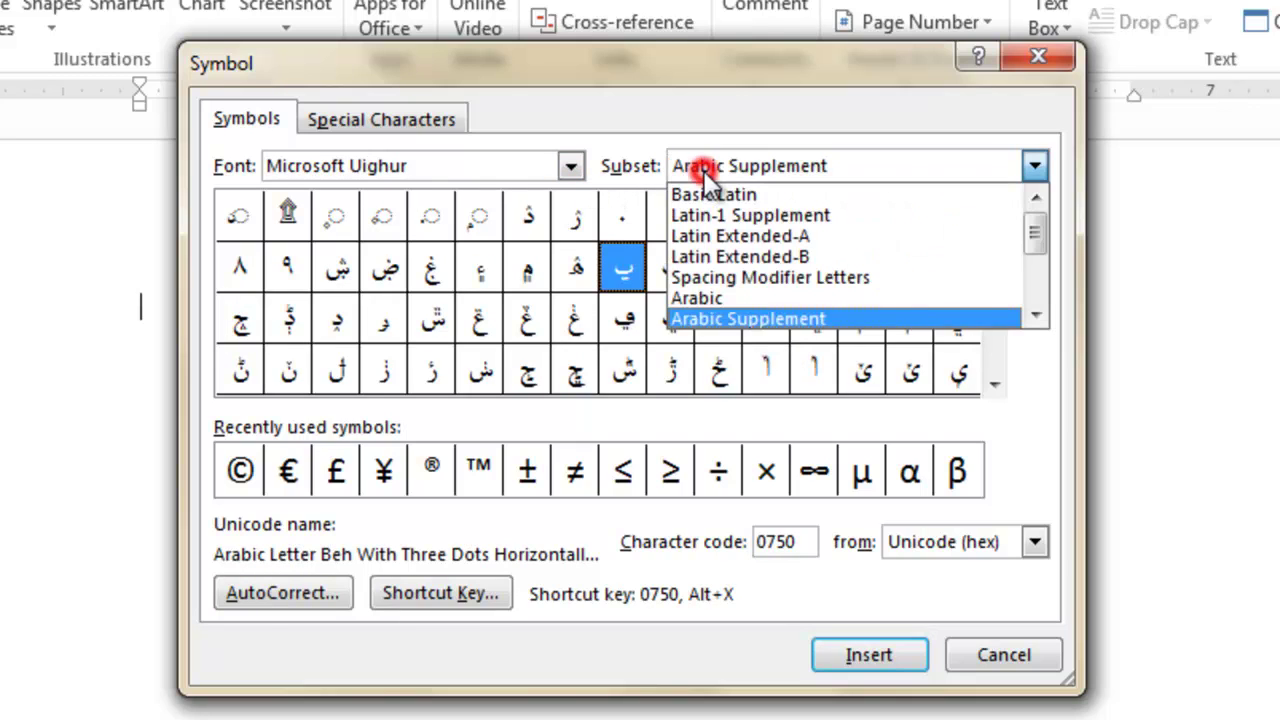
{"action": "left_click", "coordinate": [774, 296]}
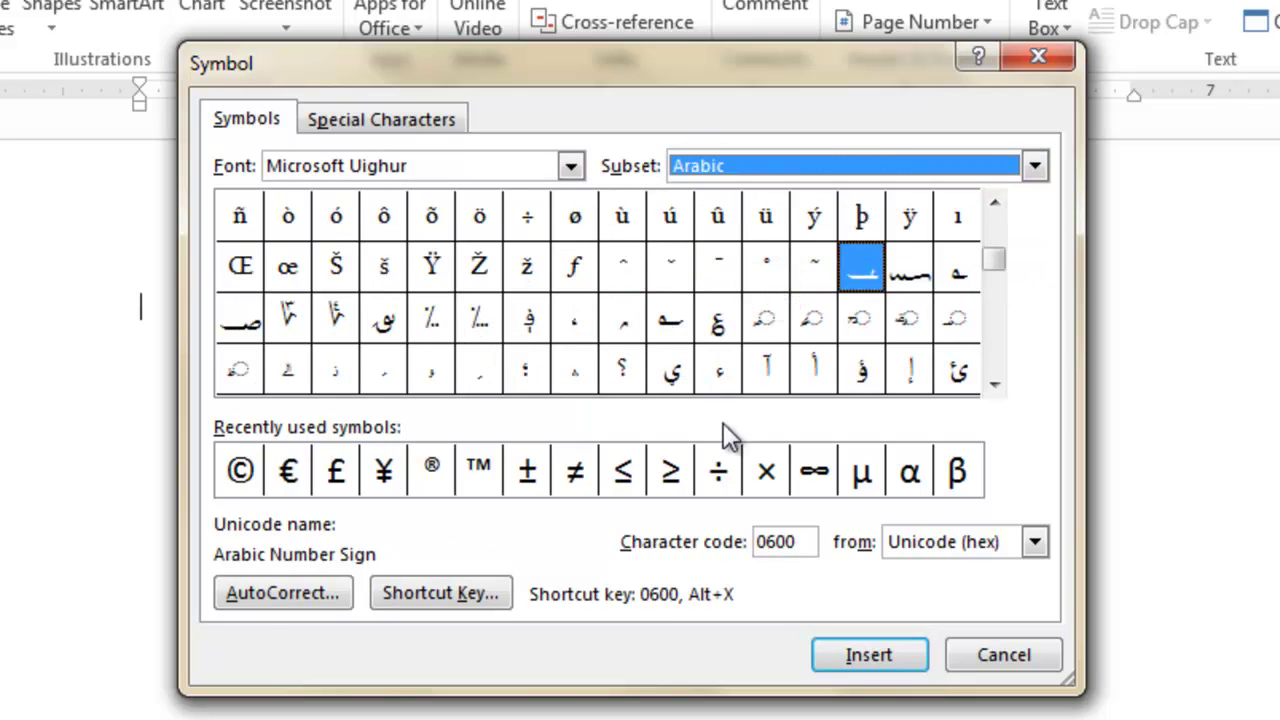
{"action": "left_click", "coordinate": [570, 166]}
{"action": "left_click_drag", "start_coordinate": [572, 268], "coordinate": [573, 292]}
{"action": "left_click", "coordinate": [455, 267]}
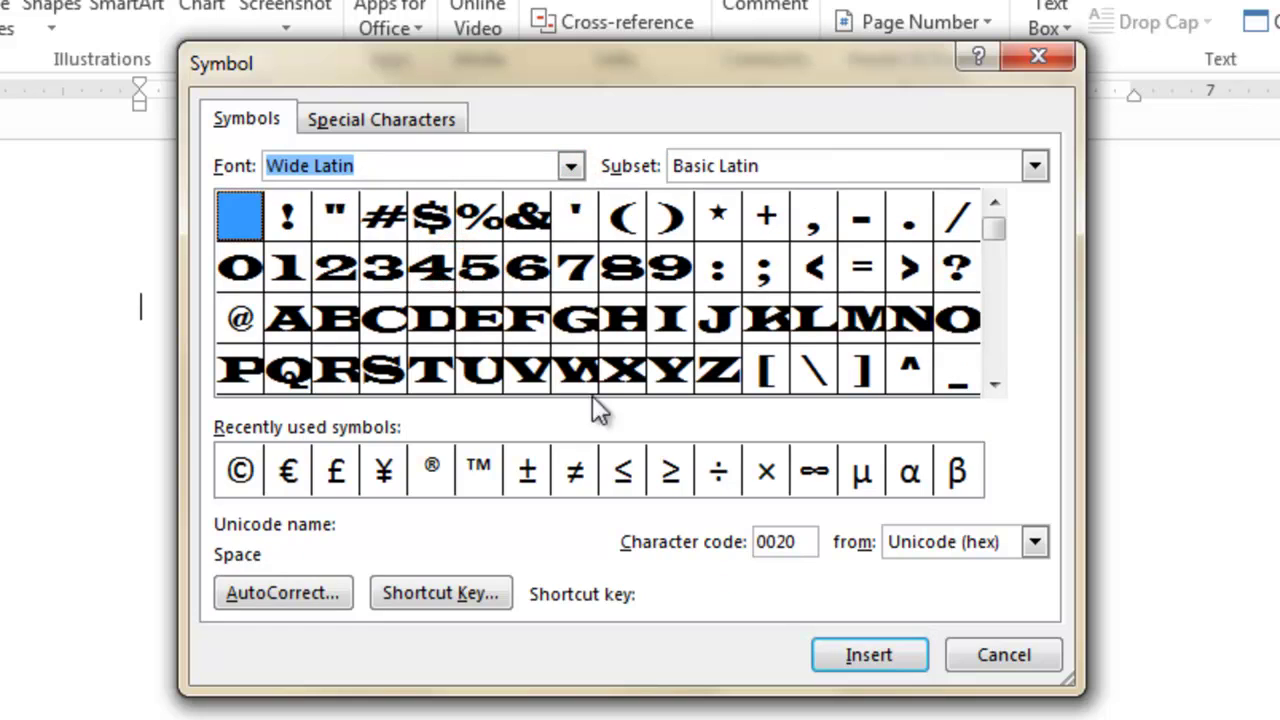
{"action": "left_click", "coordinate": [1000, 655]}
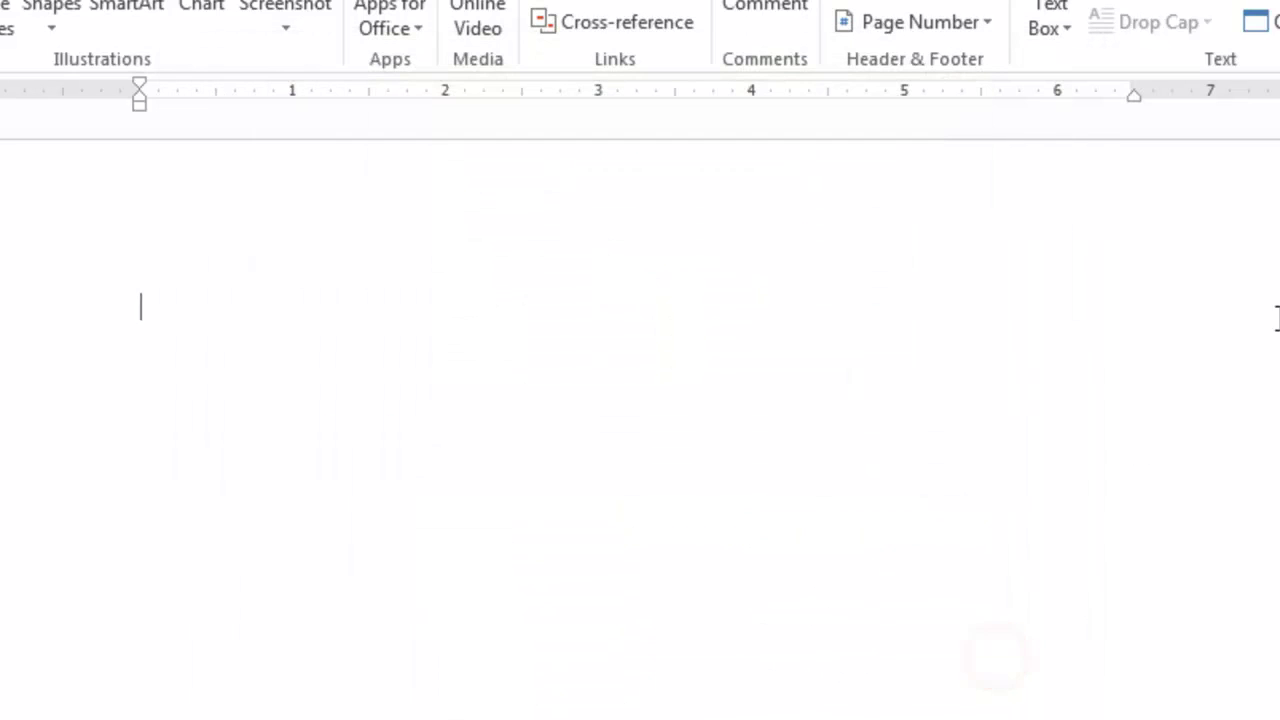
Step: Close Word without saving the current document
{"action": "left_click", "coordinate": [1214, 89]}
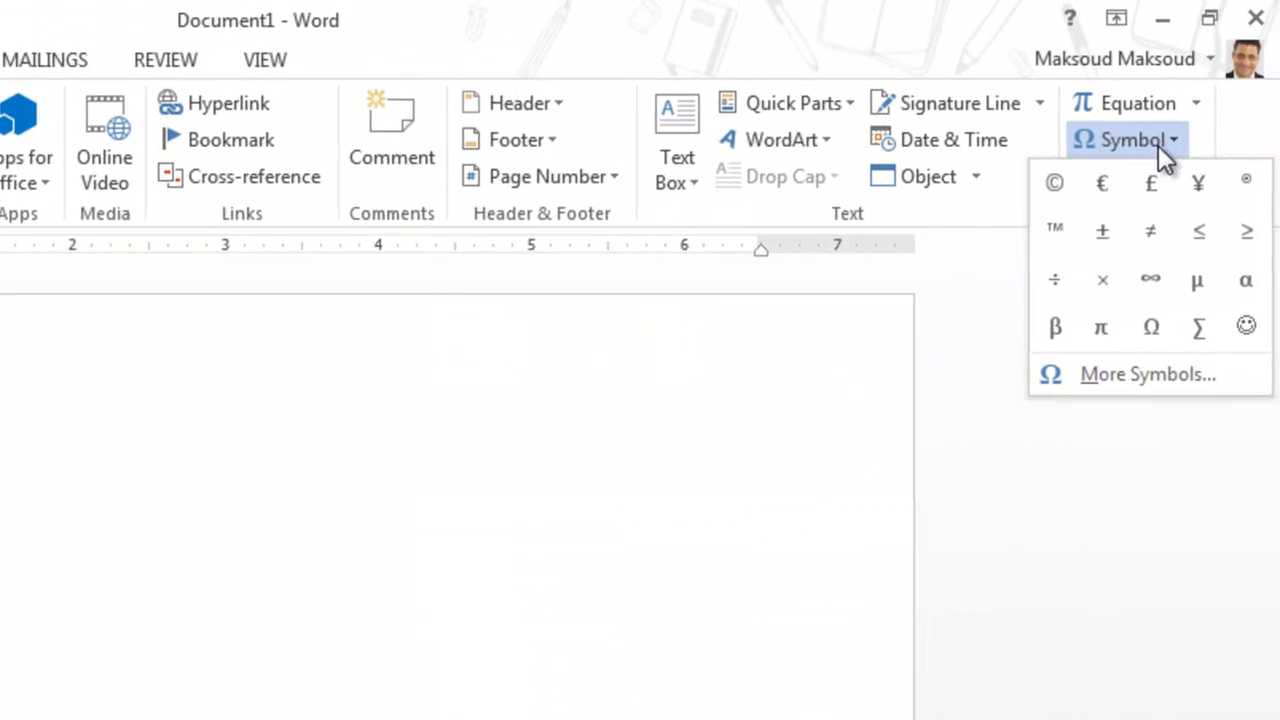
{"action": "left_click", "coordinate": [990, 195]}
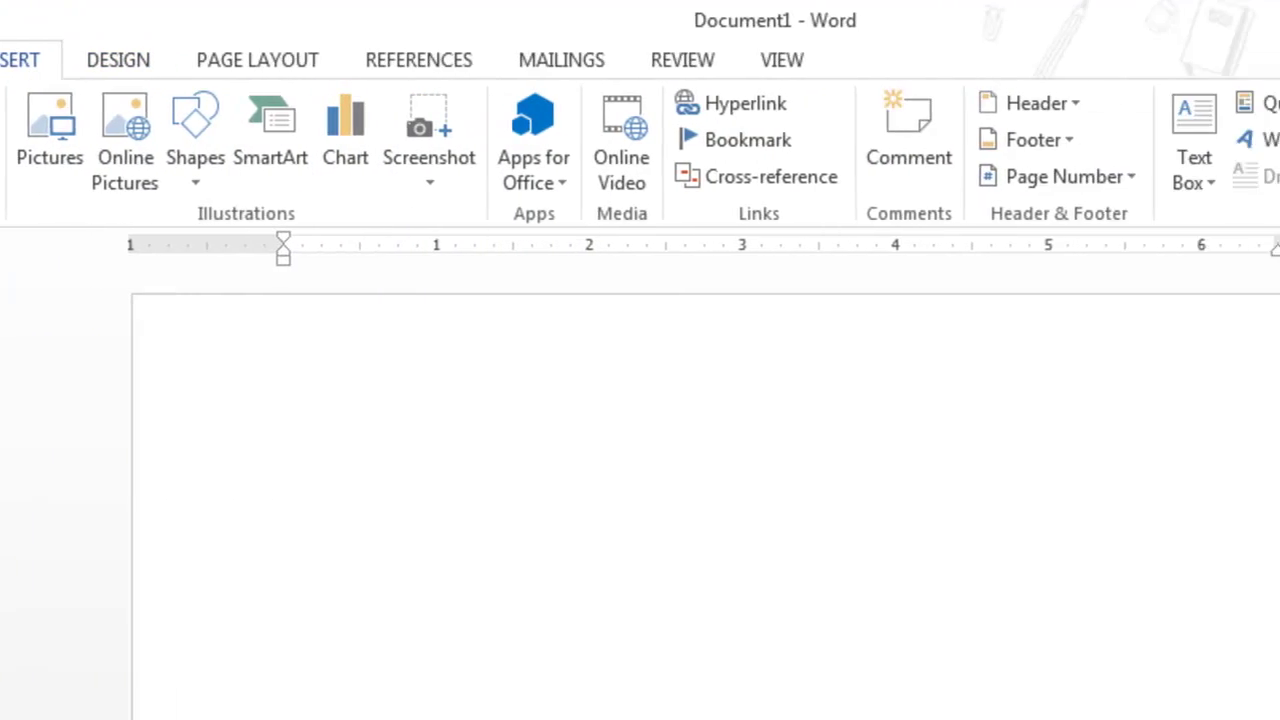
{"action": "left_click", "coordinate": [1262, 18]}
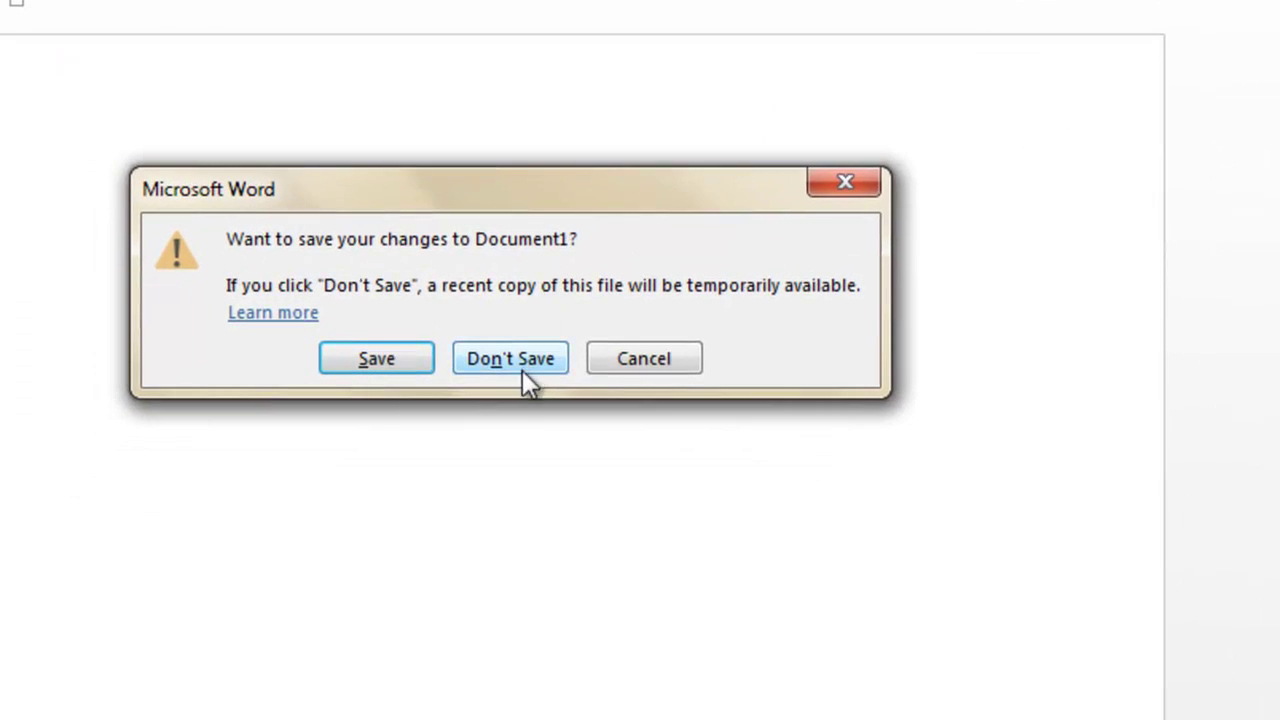
{"action": "left_click", "coordinate": [515, 358]}
Step: Relaunch Word and create a new document from the Ion design (blank) template
{"action": "key", "text": "super"}
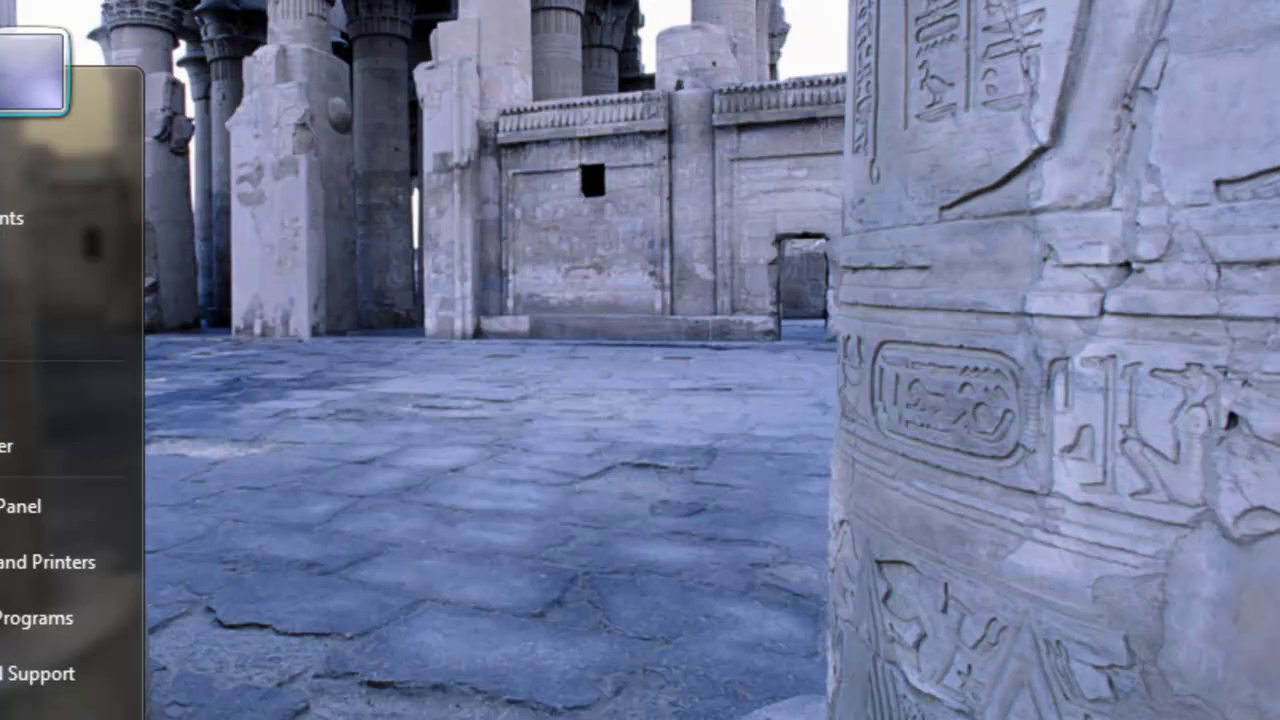
{"action": "left_click", "coordinate": [84, 217]}
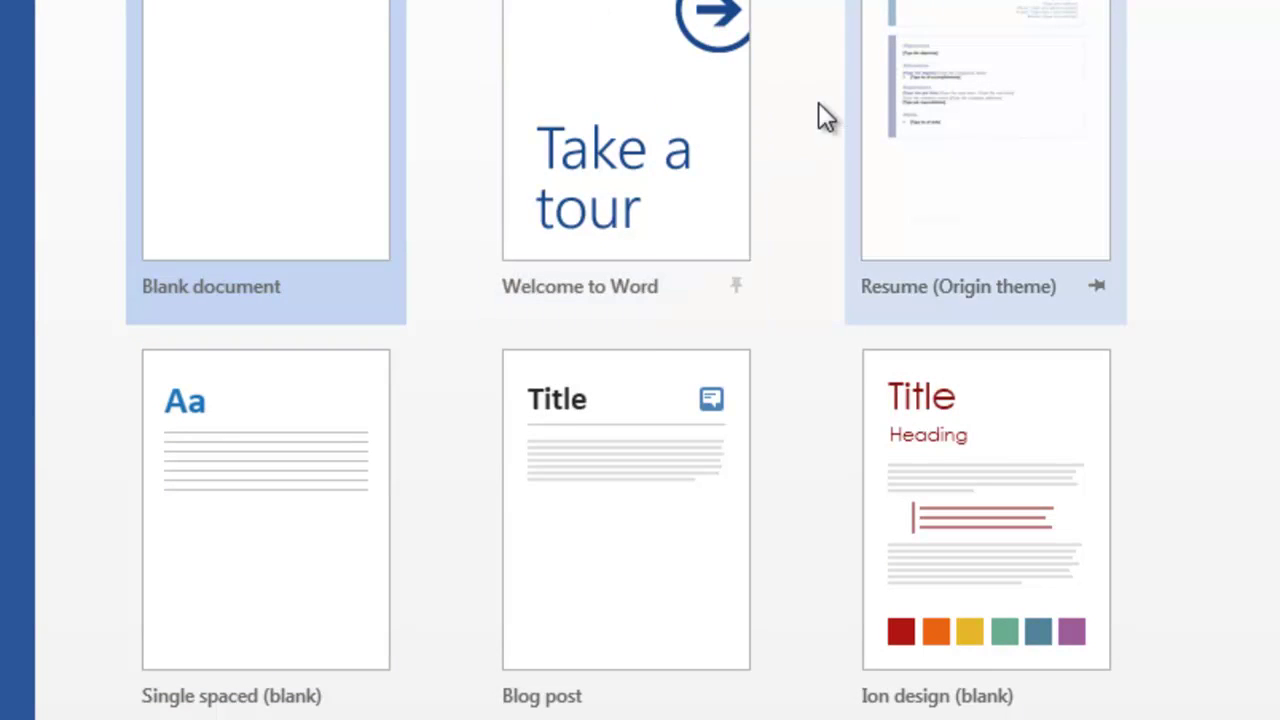
{"action": "left_click", "coordinate": [933, 489]}
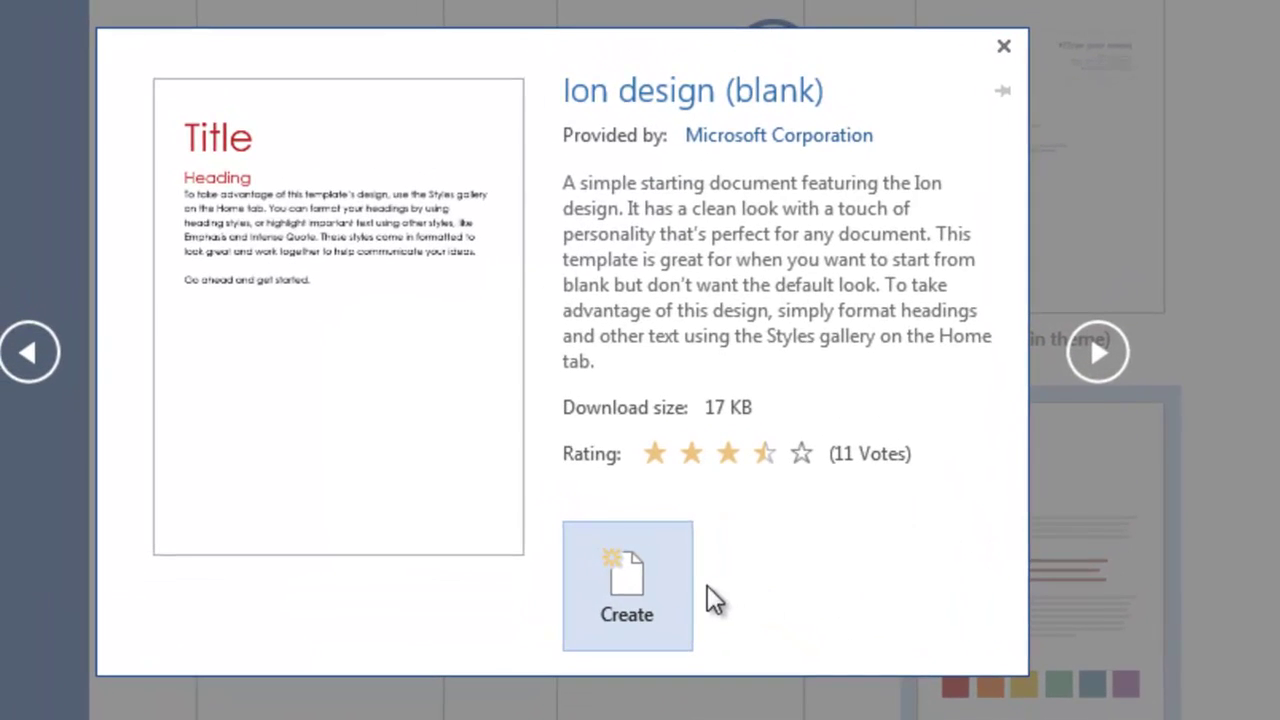
{"action": "left_click", "coordinate": [664, 569]}
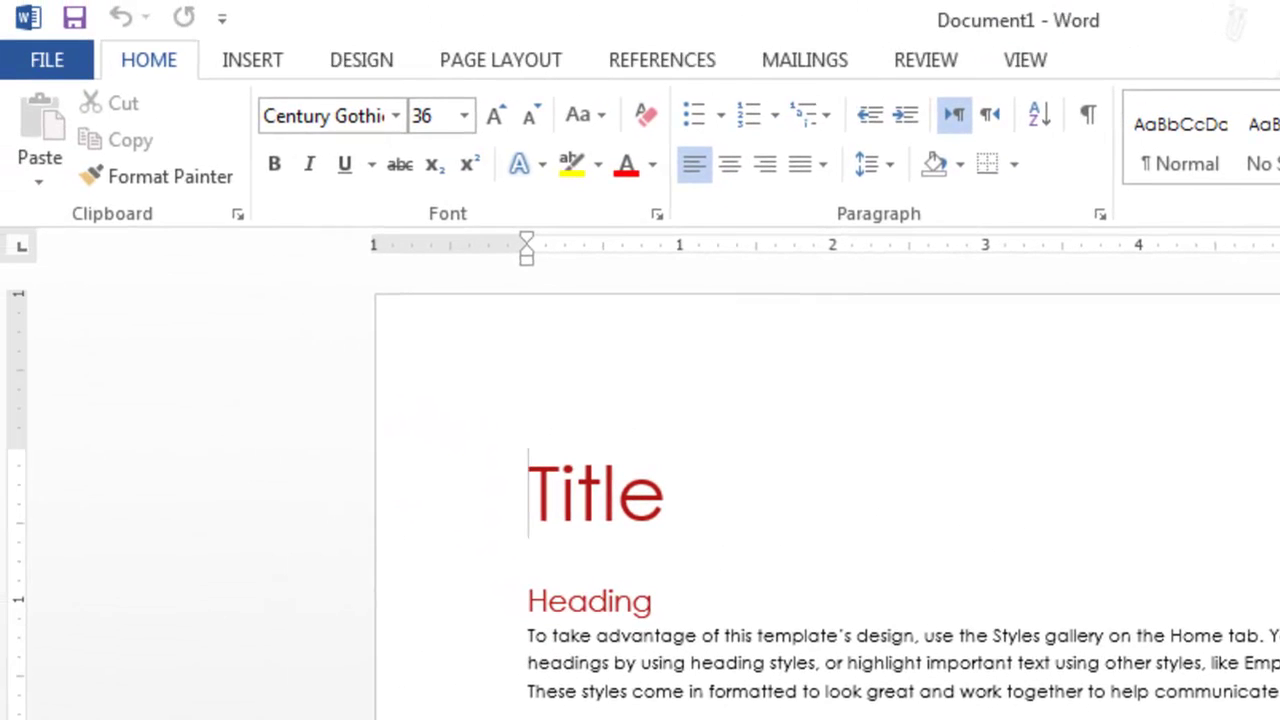
Step: Preview the Themes and Style Sets galleries on the Design tab without applying any
{"action": "left_click", "coordinate": [362, 57]}
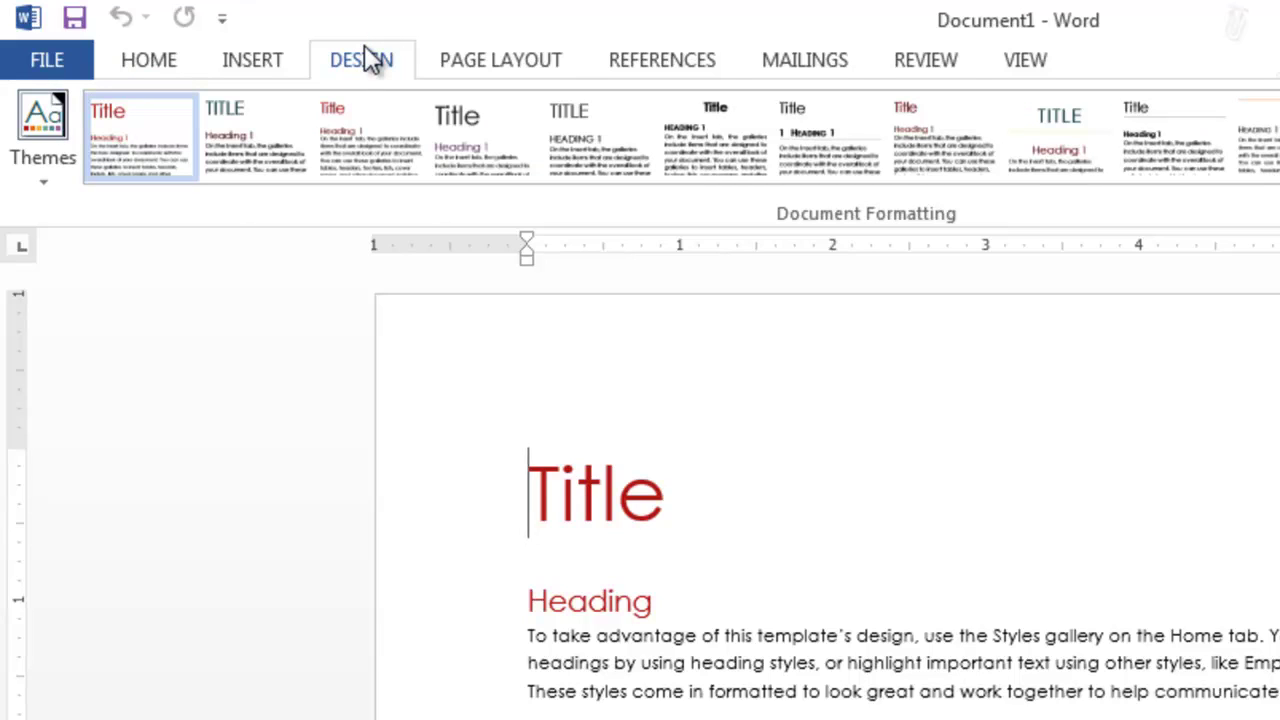
{"action": "left_click", "coordinate": [38, 175]}
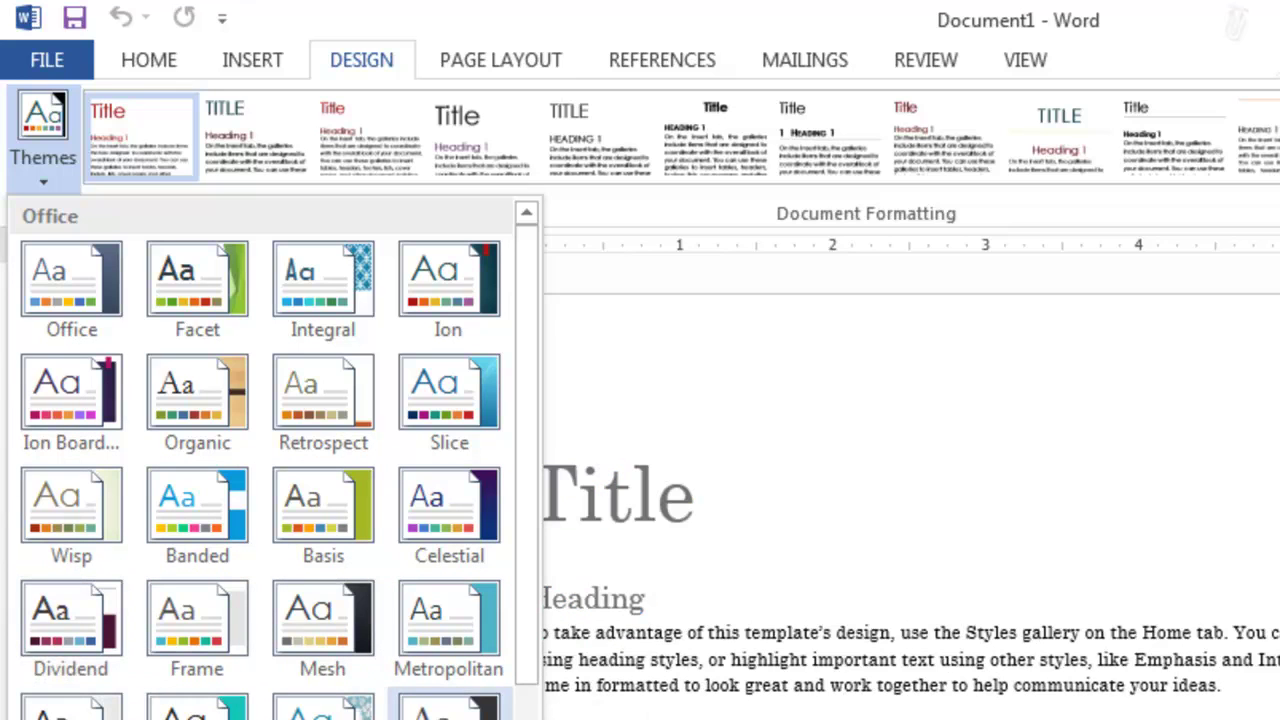
{"action": "key", "text": "Escape"}
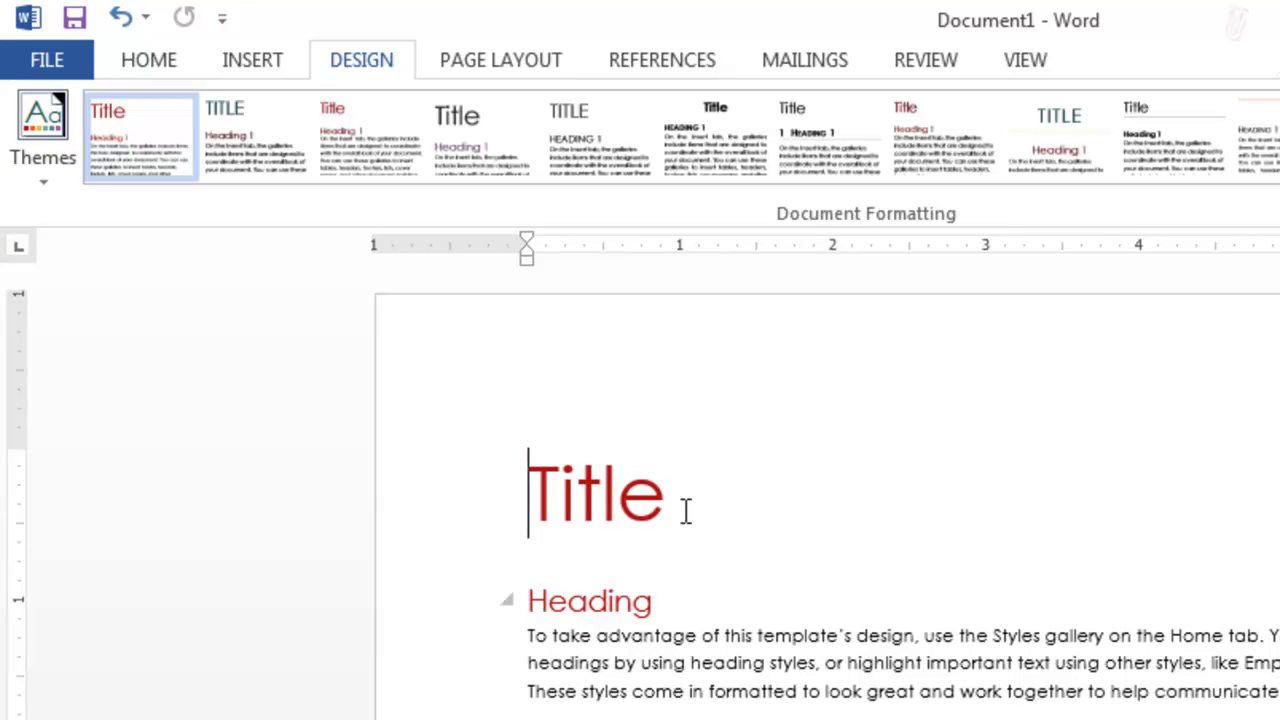
{"action": "left_click", "coordinate": [652, 169]}
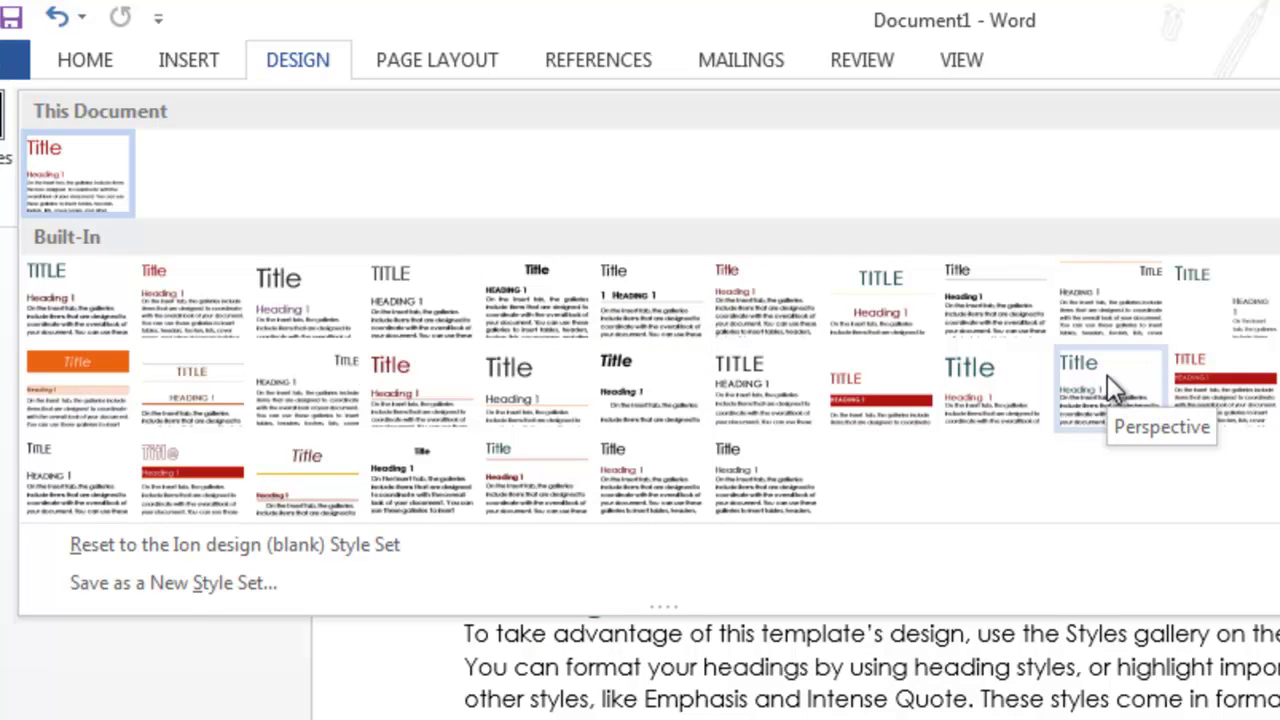
{"action": "left_click", "coordinate": [1255, 226]}
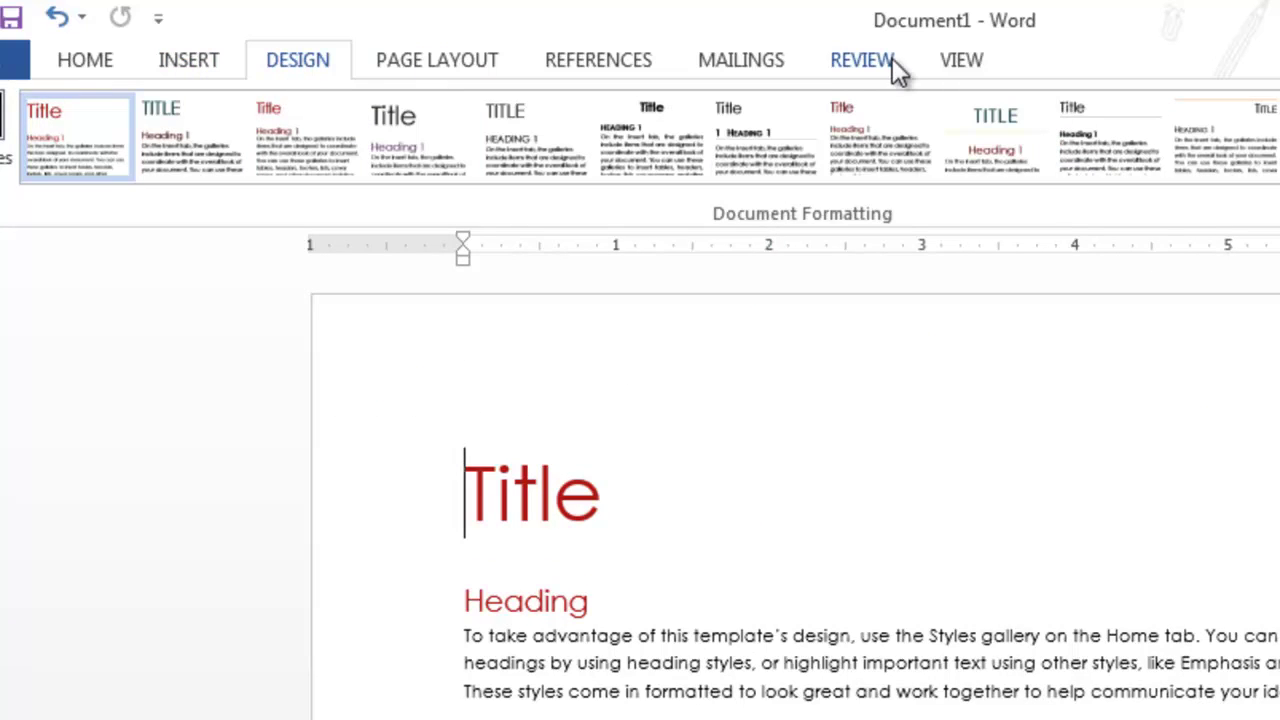
Step: Preview the Colors, Fonts, Paragraph Spacing and Effects options, then show the Watermark choices
{"action": "left_click", "coordinate": [809, 146]}
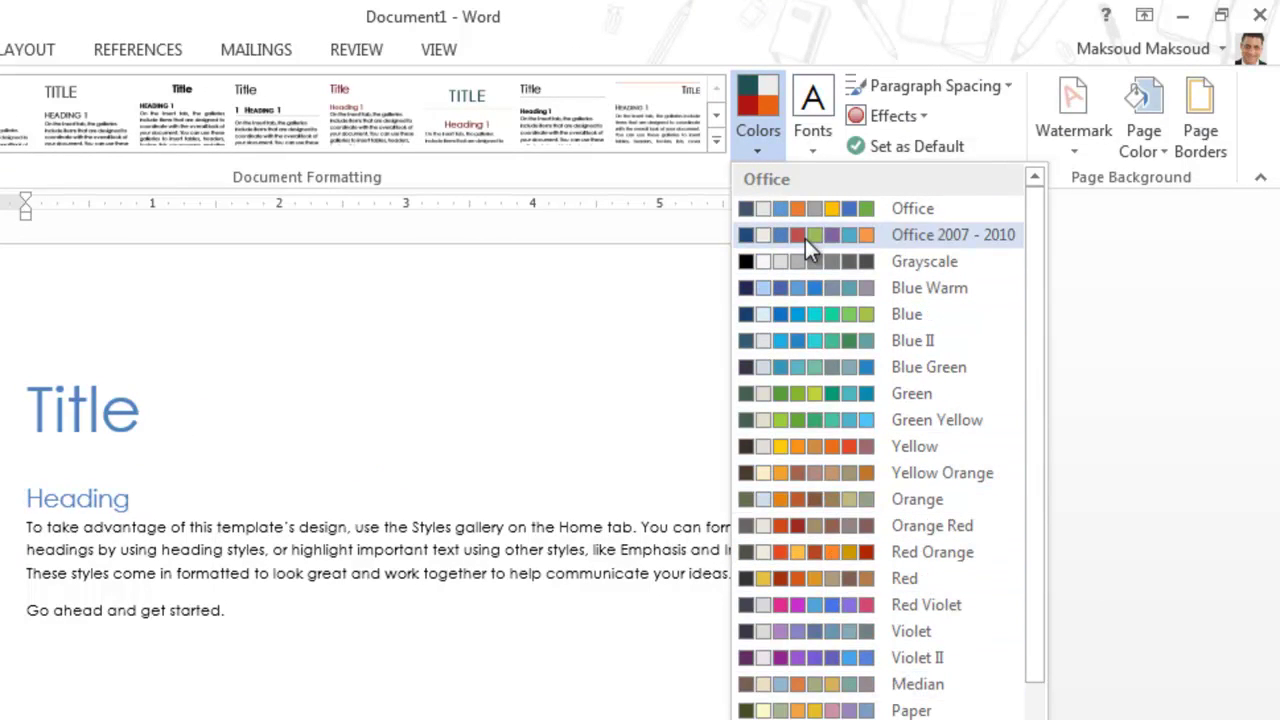
{"action": "left_click", "coordinate": [805, 142]}
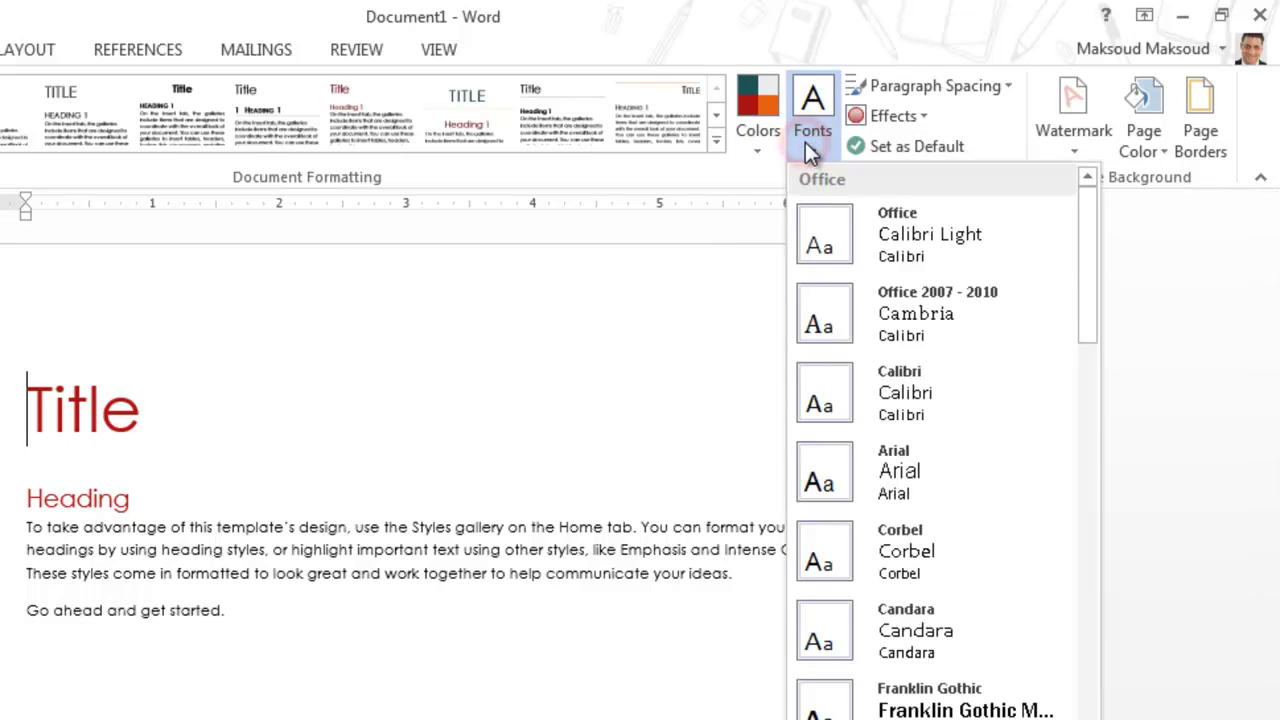
{"action": "left_click", "coordinate": [975, 86]}
{"action": "left_click", "coordinate": [976, 88]}
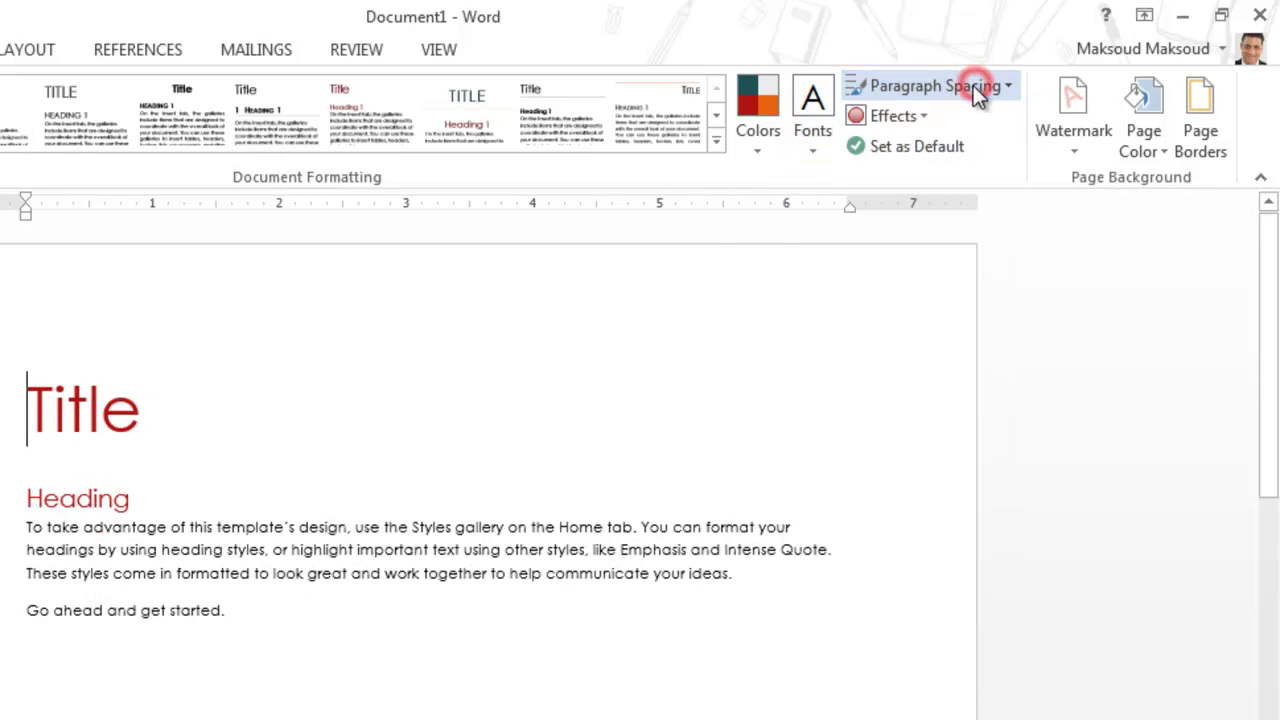
{"action": "left_click", "coordinate": [928, 116]}
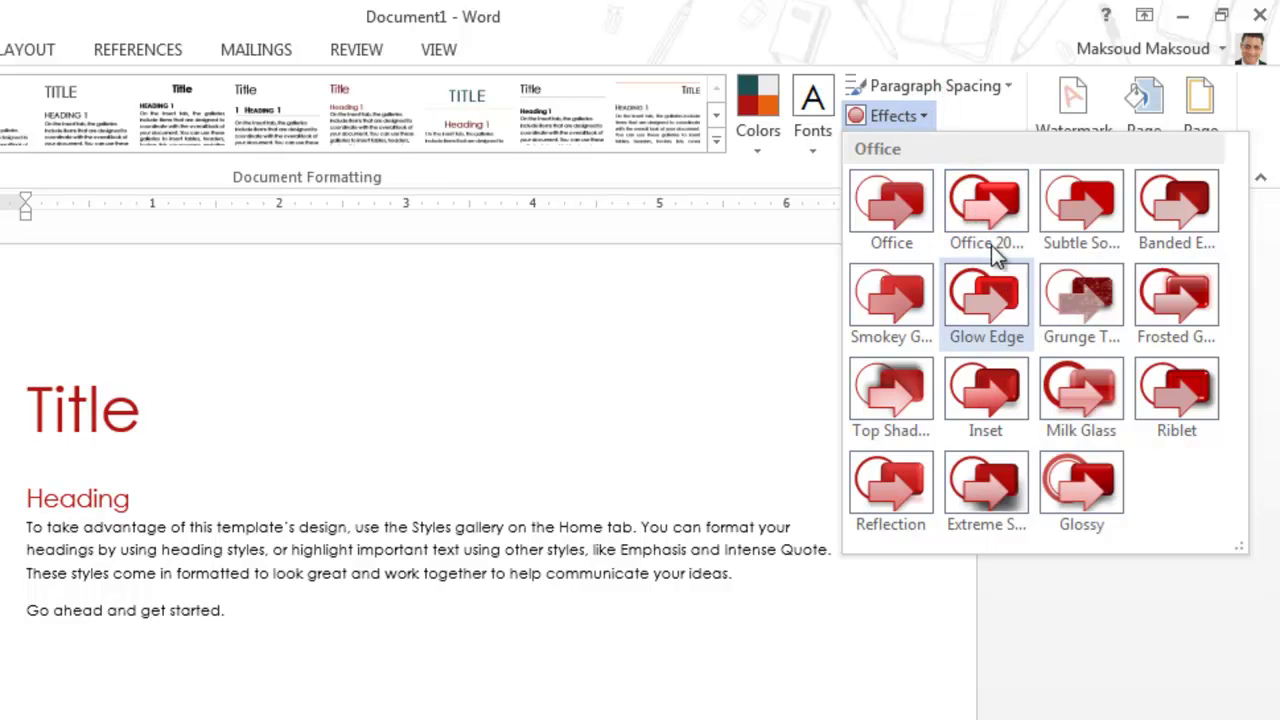
{"action": "left_click", "coordinate": [968, 112]}
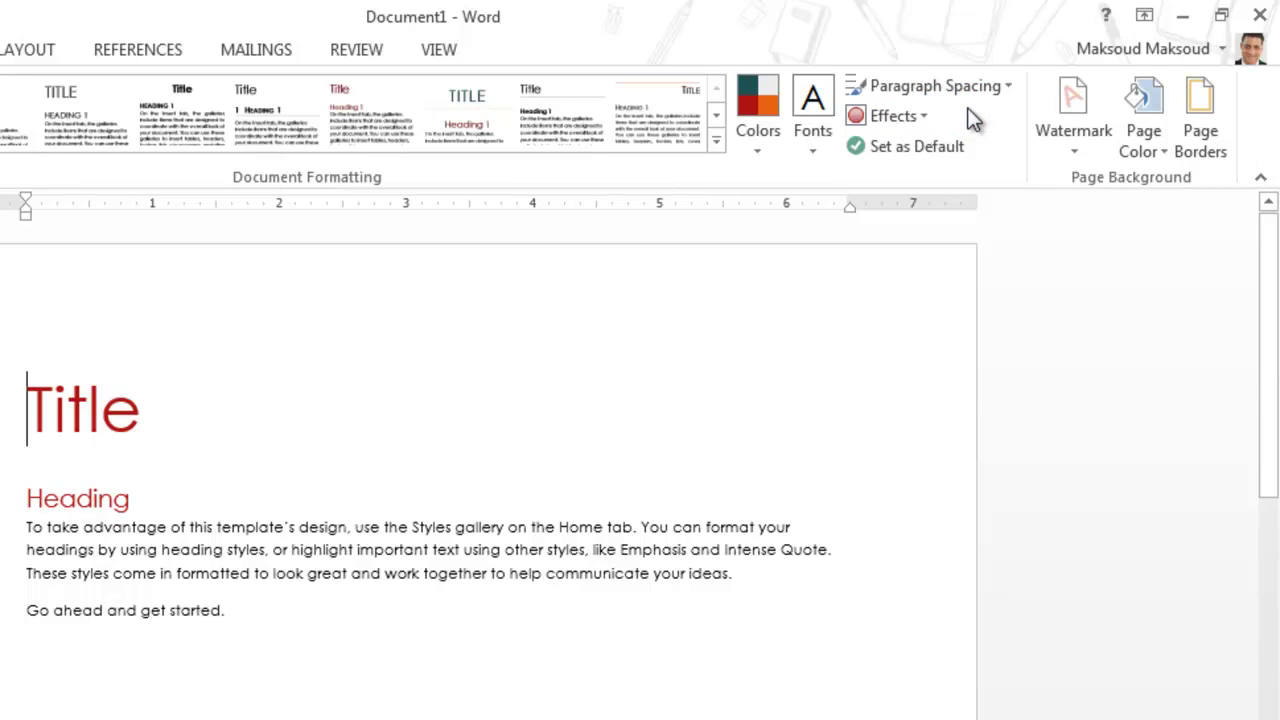
{"action": "left_click", "coordinate": [1076, 154]}
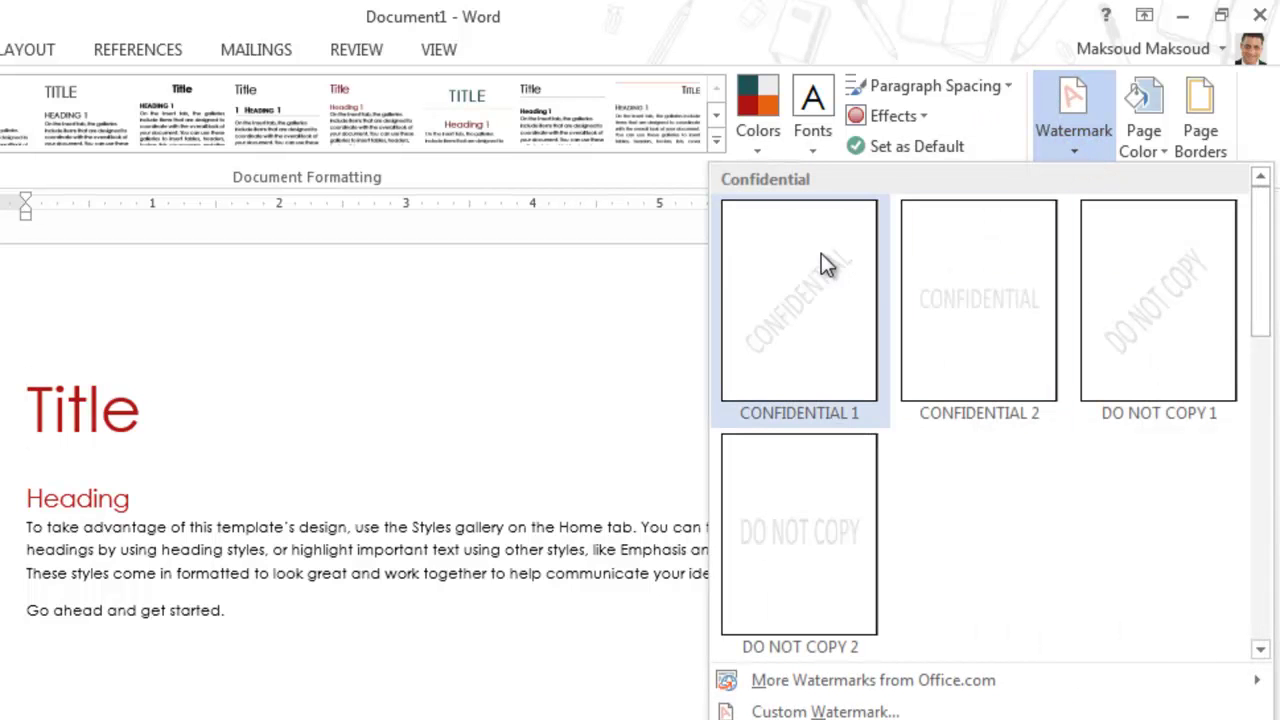
Step: Apply the CONFIDENTIAL 1 watermark and scroll the page to view it
{"action": "left_click", "coordinate": [810, 247]}
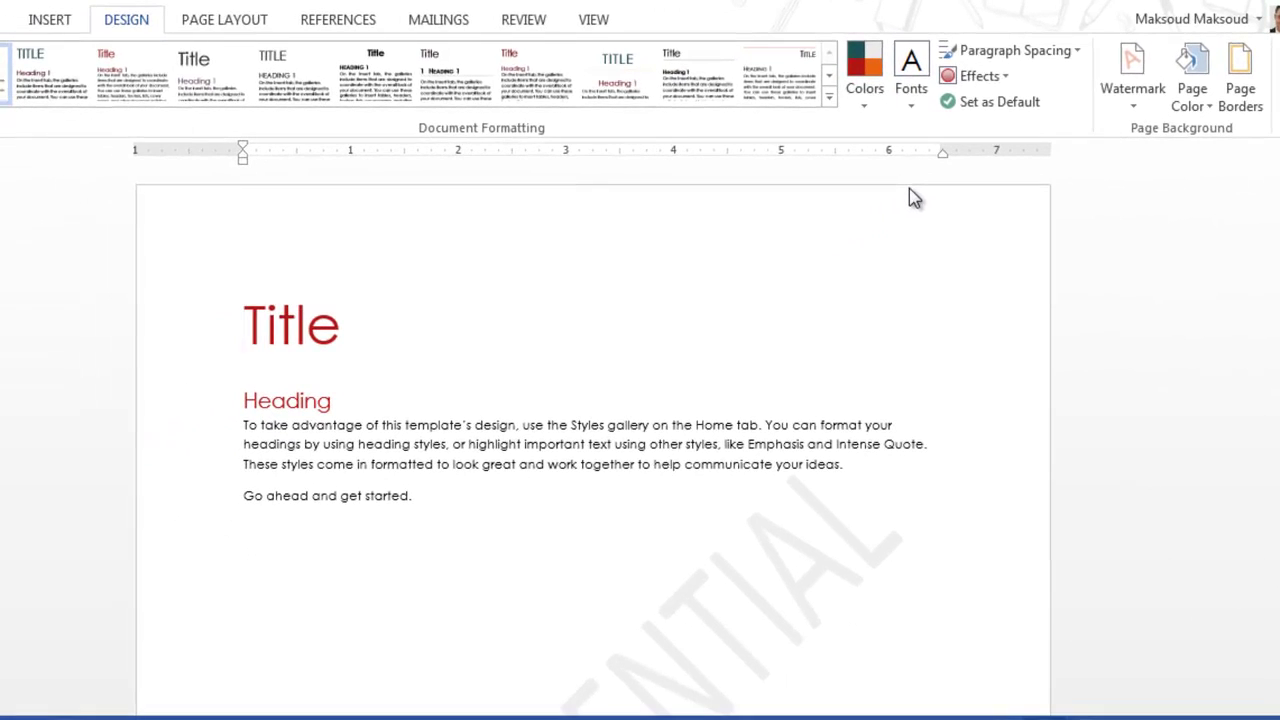
{"action": "scroll", "coordinate": [594, 440], "scroll_direction": "down", "scroll_amount": 10}
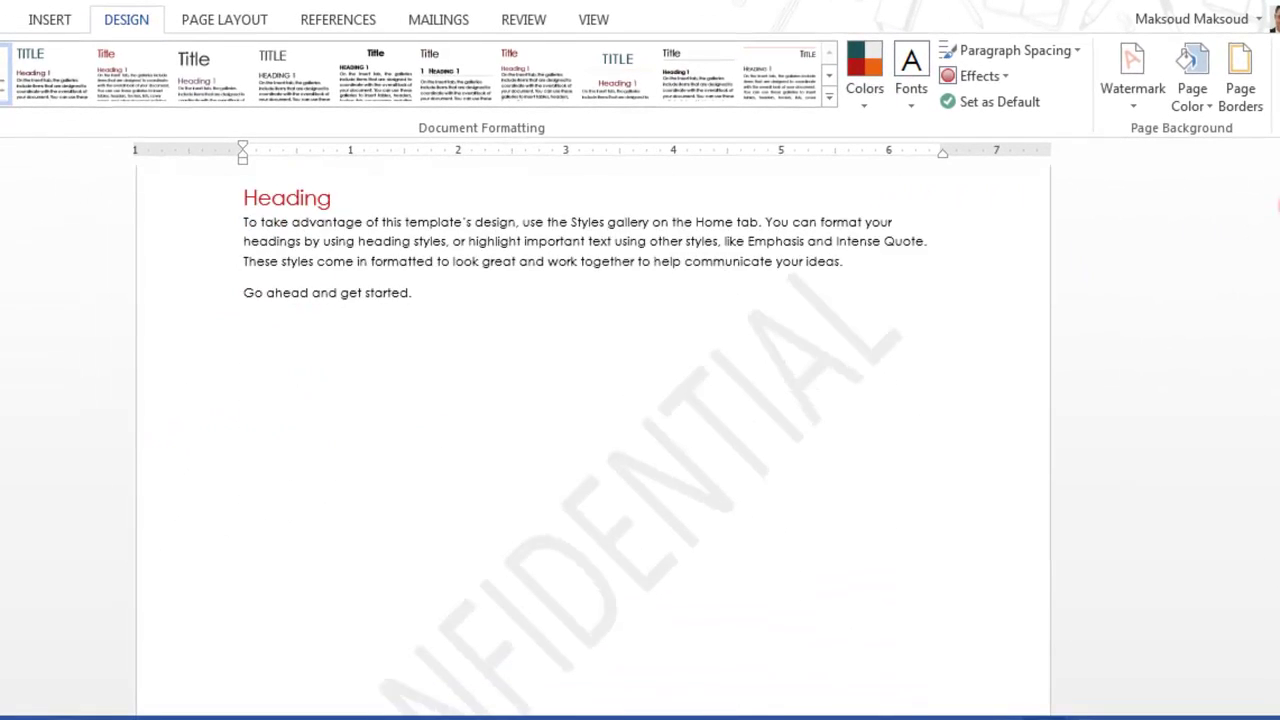
{"action": "scroll", "coordinate": [594, 440], "scroll_direction": "down", "scroll_amount": 5}
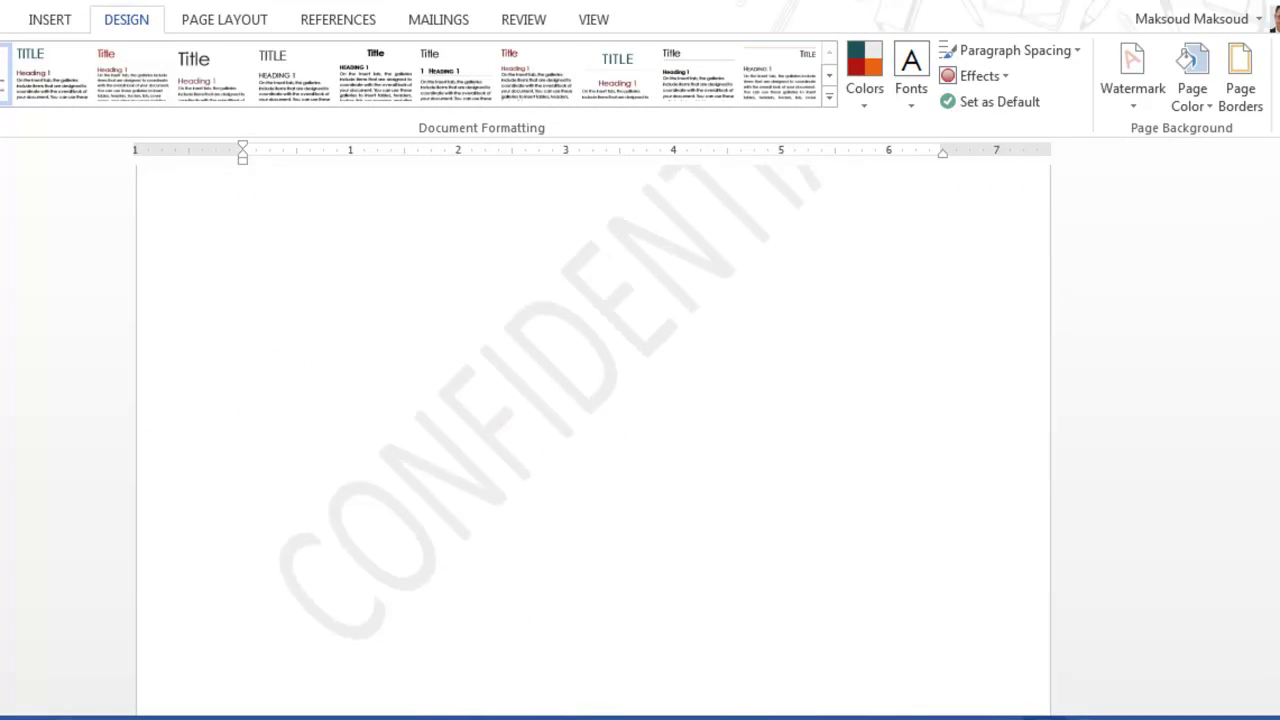
{"action": "scroll", "coordinate": [1266, 334], "scroll_direction": "up", "scroll_amount": 8}
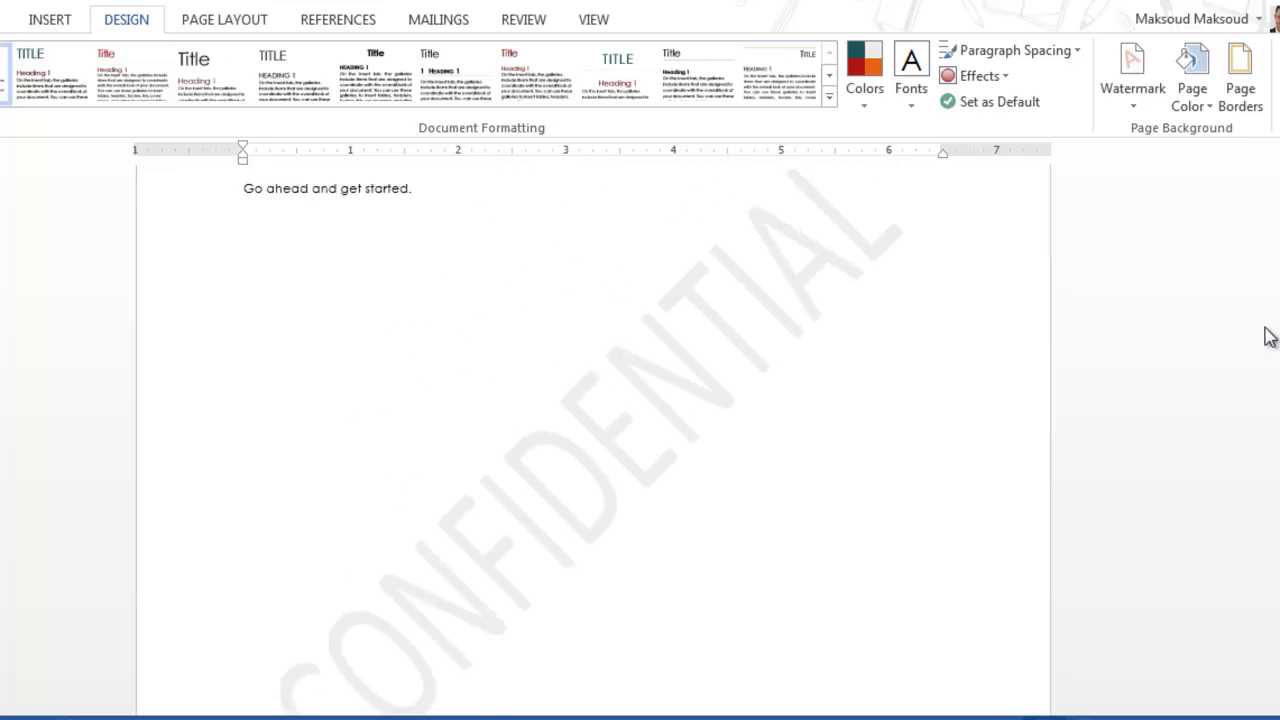
Step: Replace it with the horizontal DO NOT COPY 2 watermark
{"action": "left_click", "coordinate": [1136, 108]}
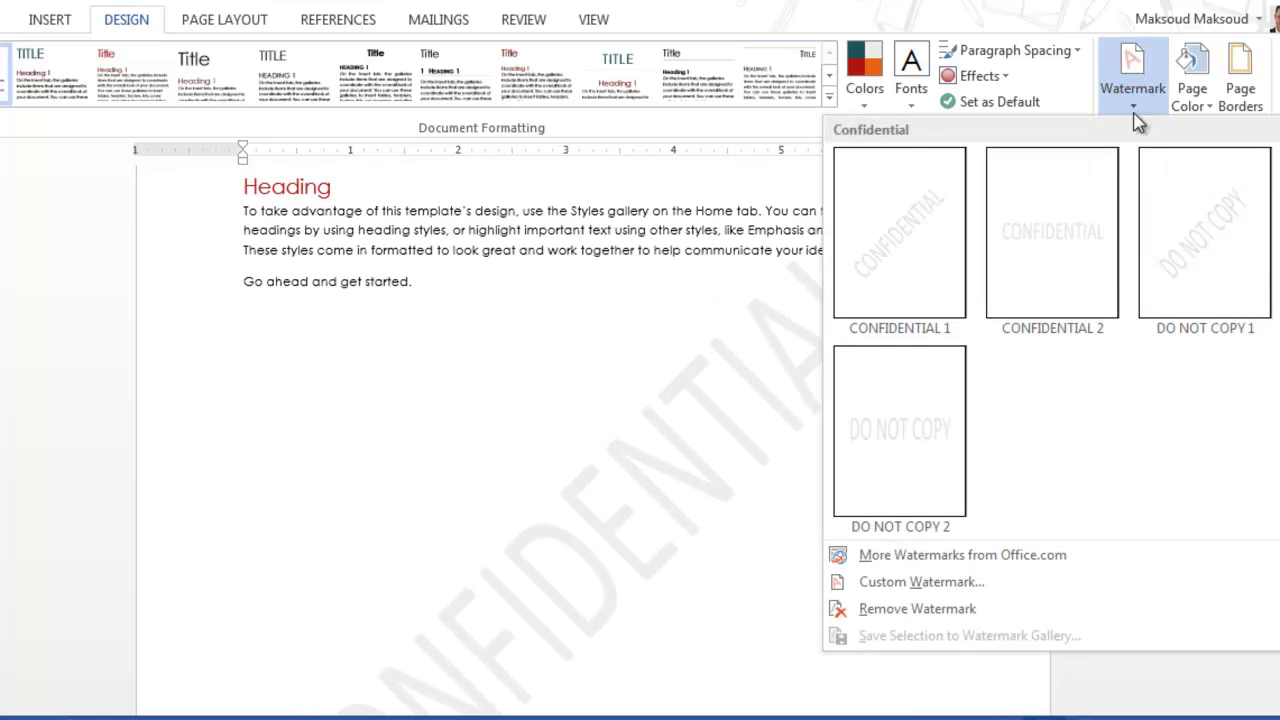
{"action": "left_click", "coordinate": [932, 428]}
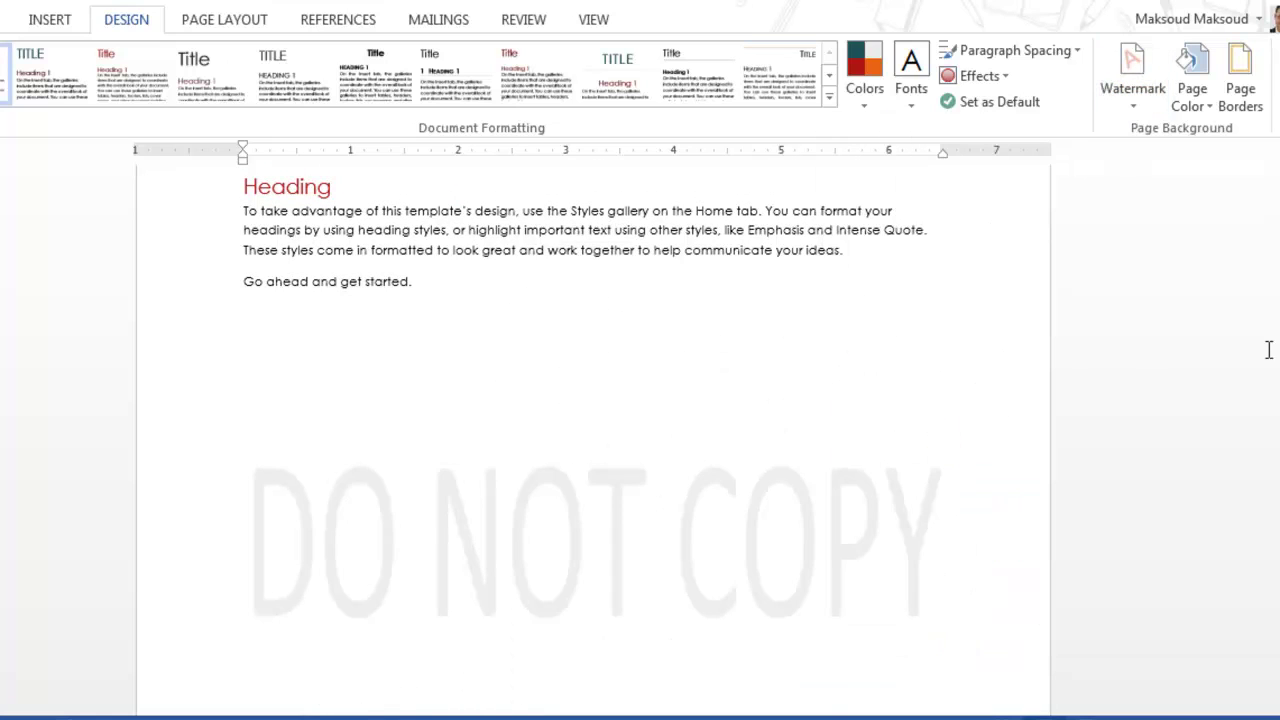
{"action": "scroll", "coordinate": [1272, 250], "scroll_direction": "down", "scroll_amount": 3}
{"action": "scroll", "coordinate": [1274, 246], "scroll_direction": "up", "scroll_amount": 6}
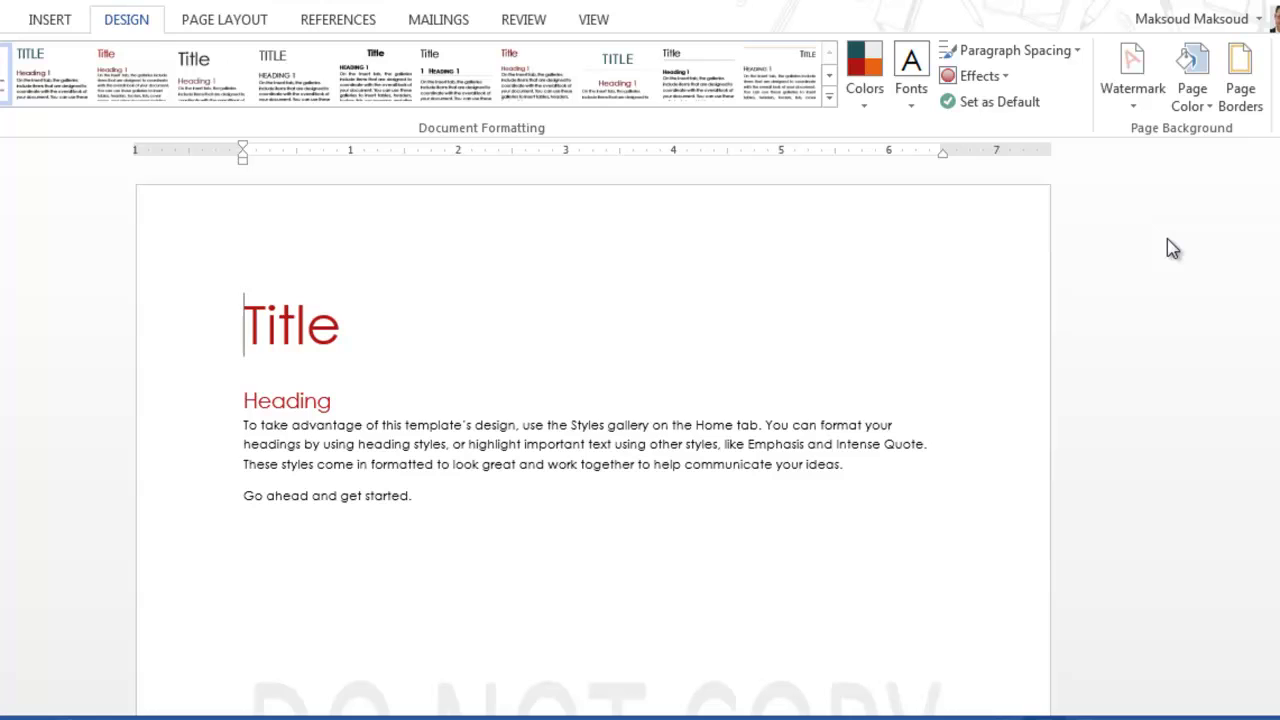
Step: Try More Watermarks from Office.com, then open the Custom Watermark settings
{"action": "left_click", "coordinate": [1131, 100]}
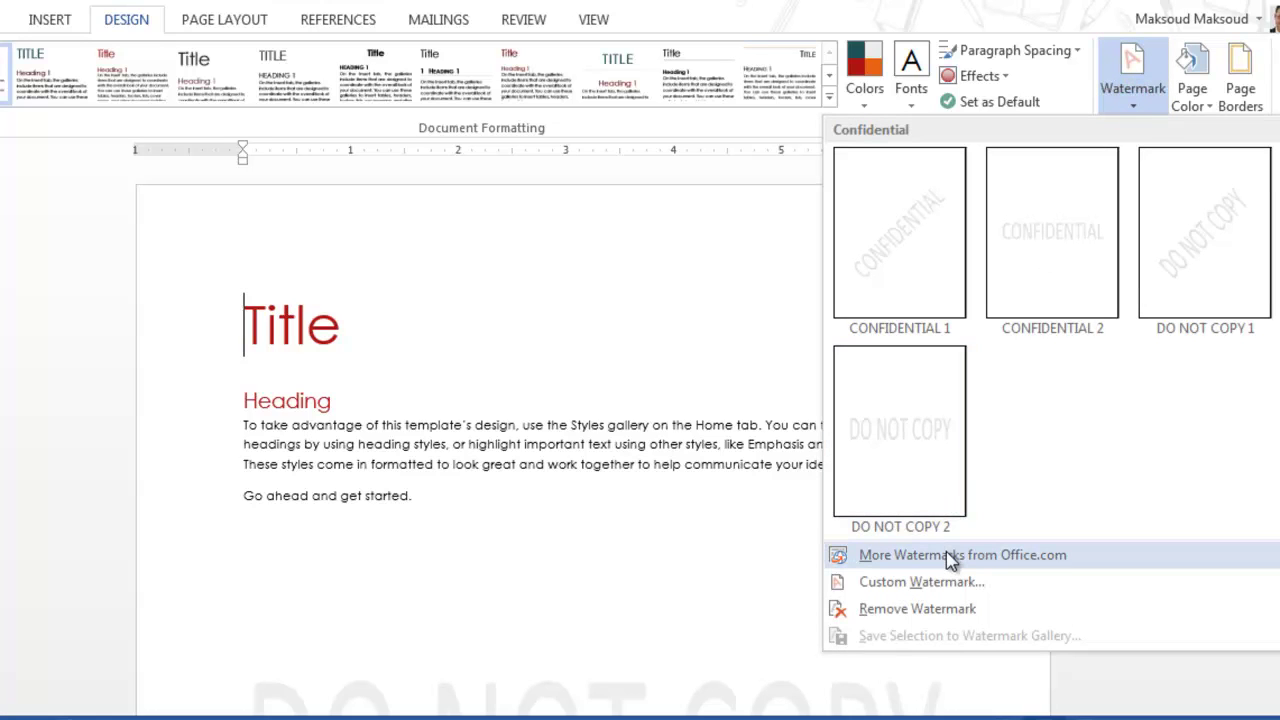
{"action": "left_click", "coordinate": [978, 556]}
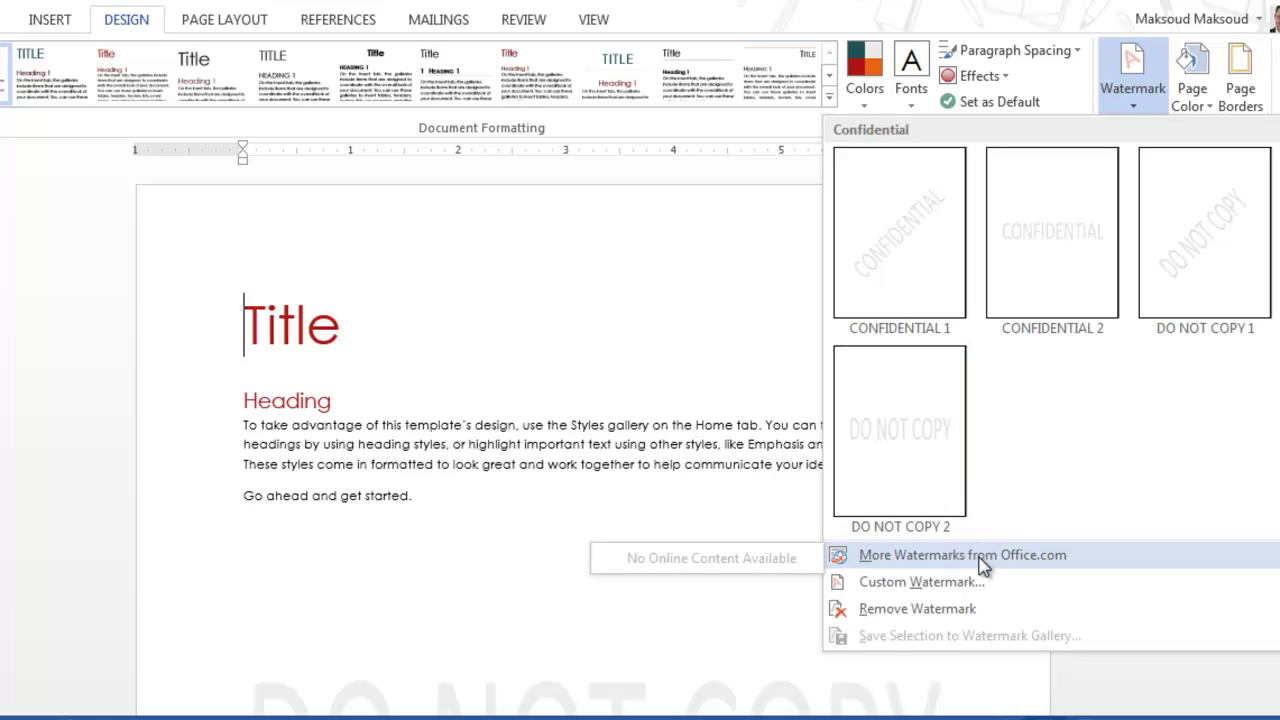
{"action": "left_click", "coordinate": [958, 581]}
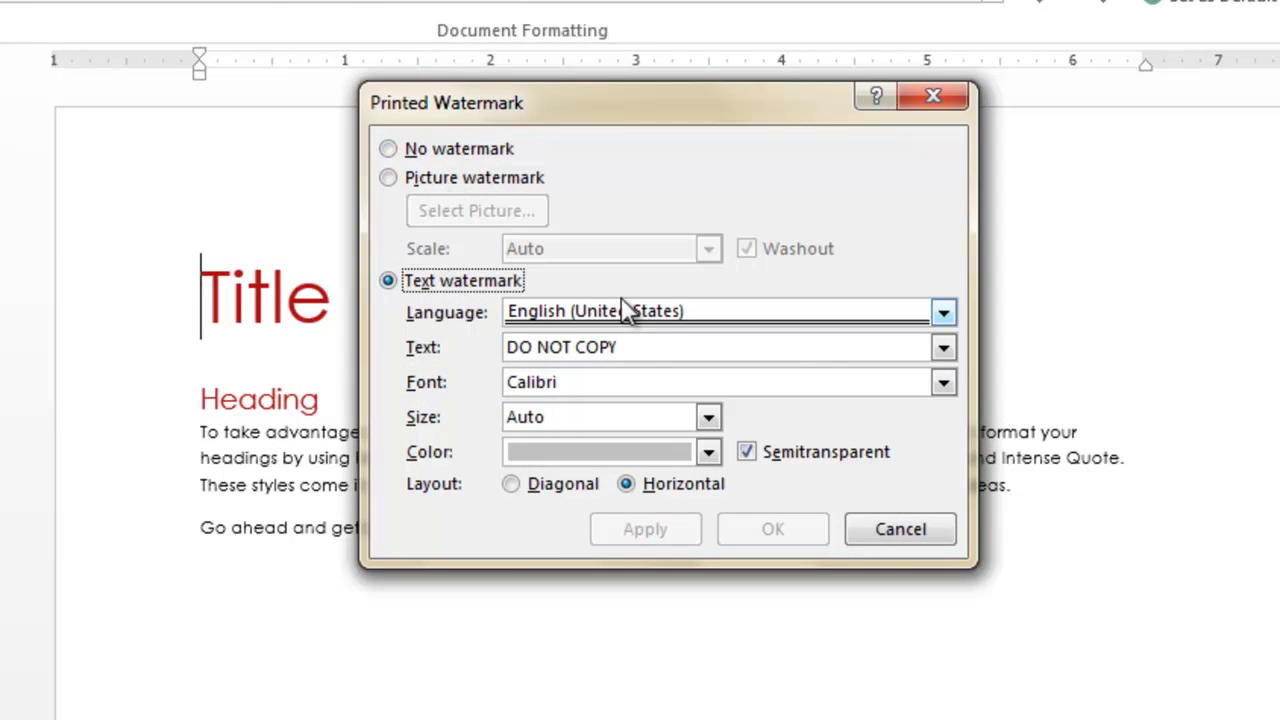
Step: Replace the watermark text DO NOT COPY with Draft and apply it
{"action": "left_click_drag", "start_coordinate": [642, 342], "coordinate": [371, 331]}
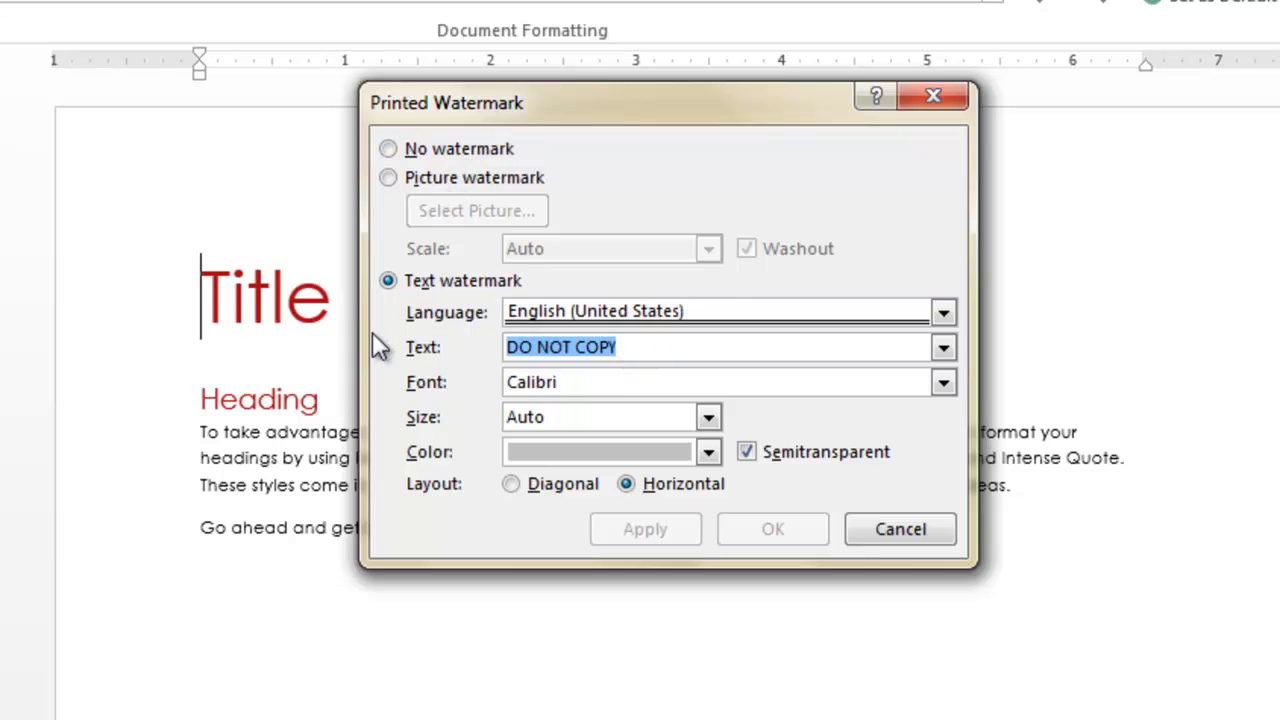
{"action": "type", "text": "Draft"}
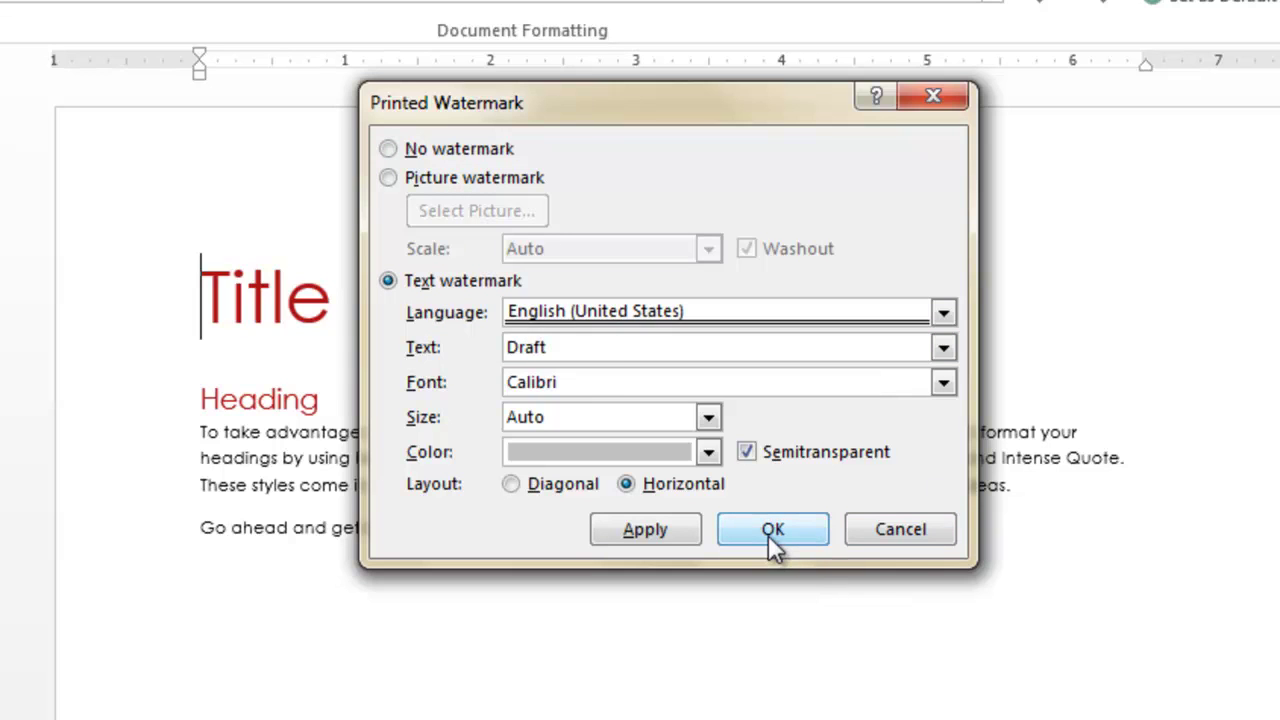
{"action": "left_click", "coordinate": [770, 530]}
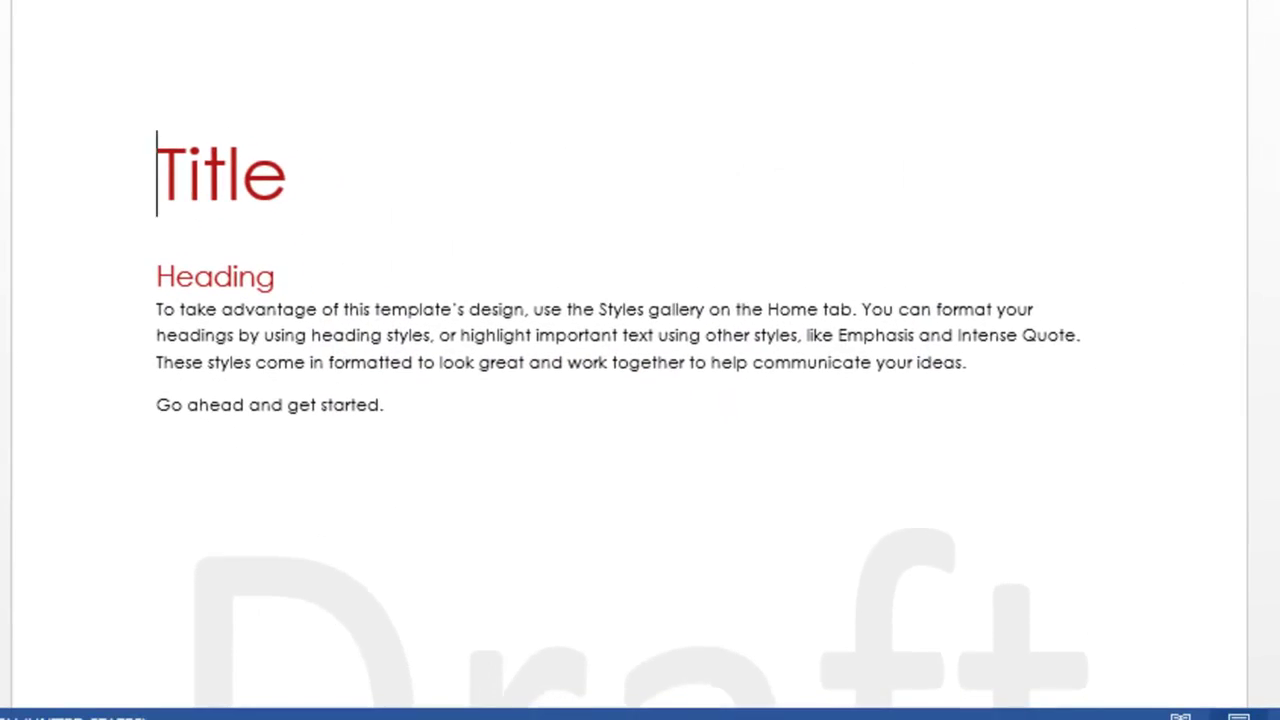
{"action": "scroll", "coordinate": [640, 400], "scroll_direction": "down", "scroll_amount": 10}
{"action": "scroll", "coordinate": [640, 400], "scroll_direction": "up", "scroll_amount": 10}
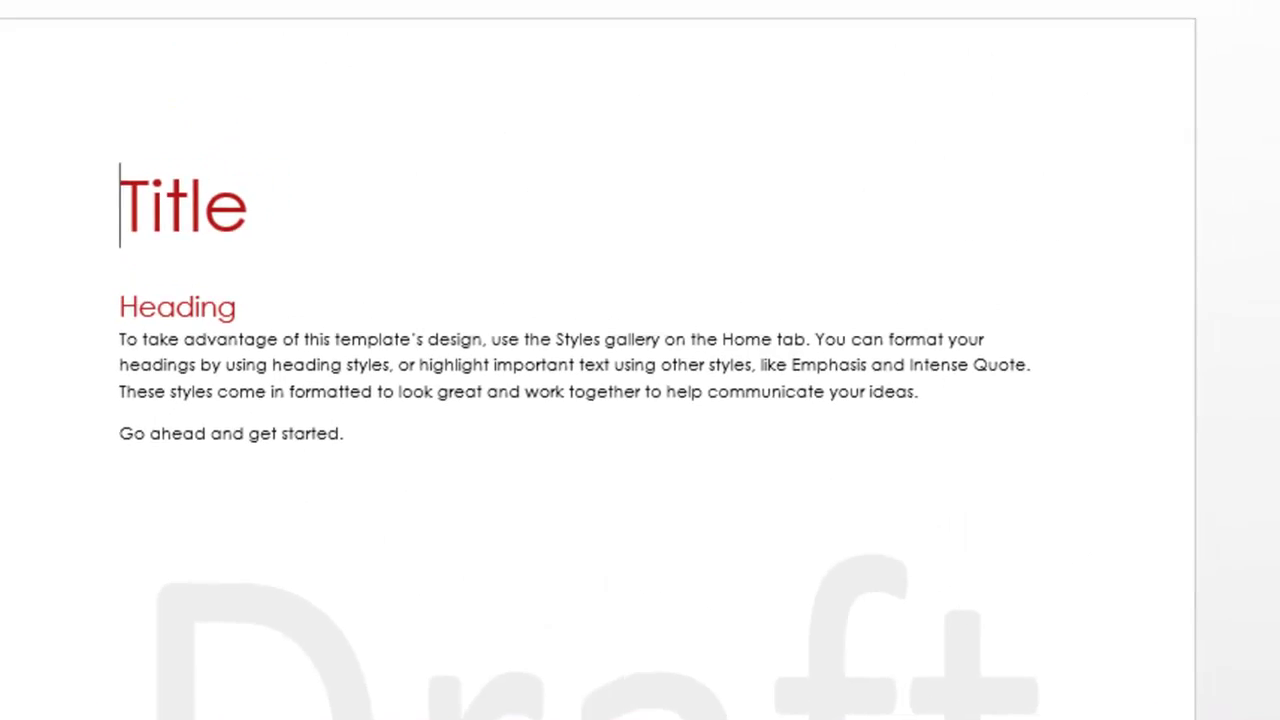
{"action": "left_click", "coordinate": [1074, 40]}
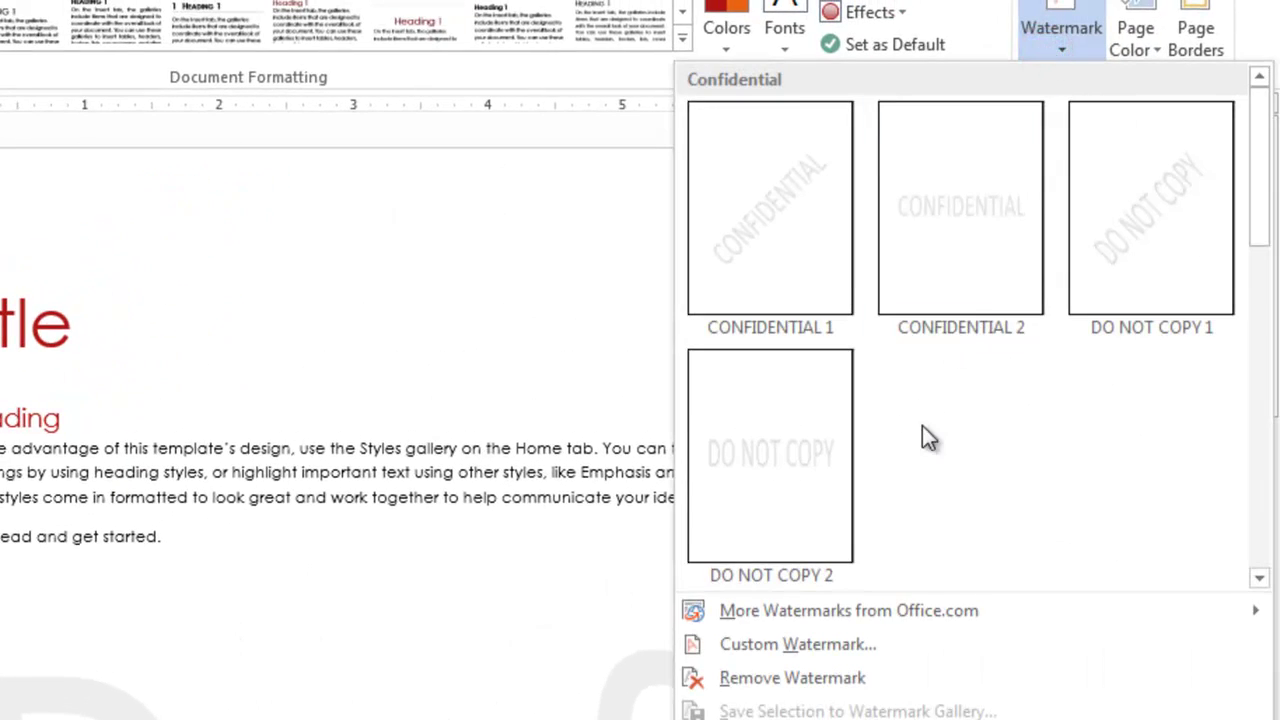
Step: Remove the Draft watermark and start a custom picture watermark
{"action": "left_click", "coordinate": [816, 679]}
{"action": "left_click", "coordinate": [1064, 62]}
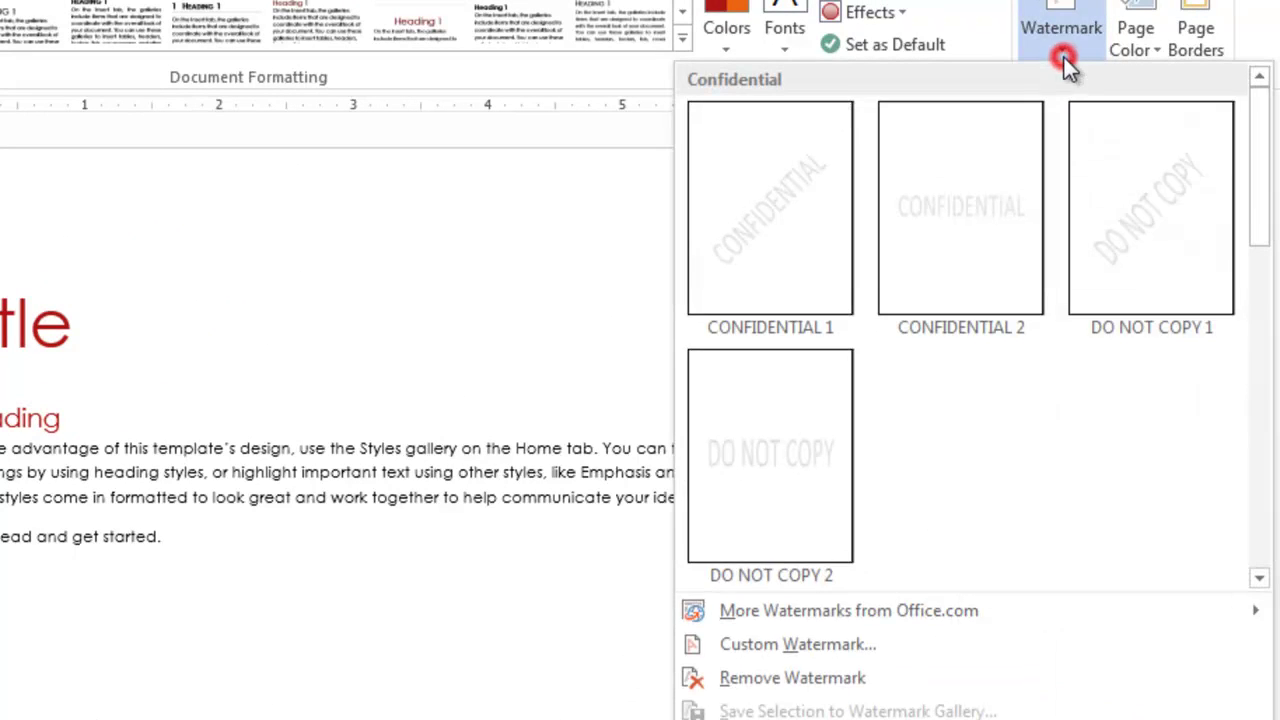
{"action": "left_click", "coordinate": [766, 645]}
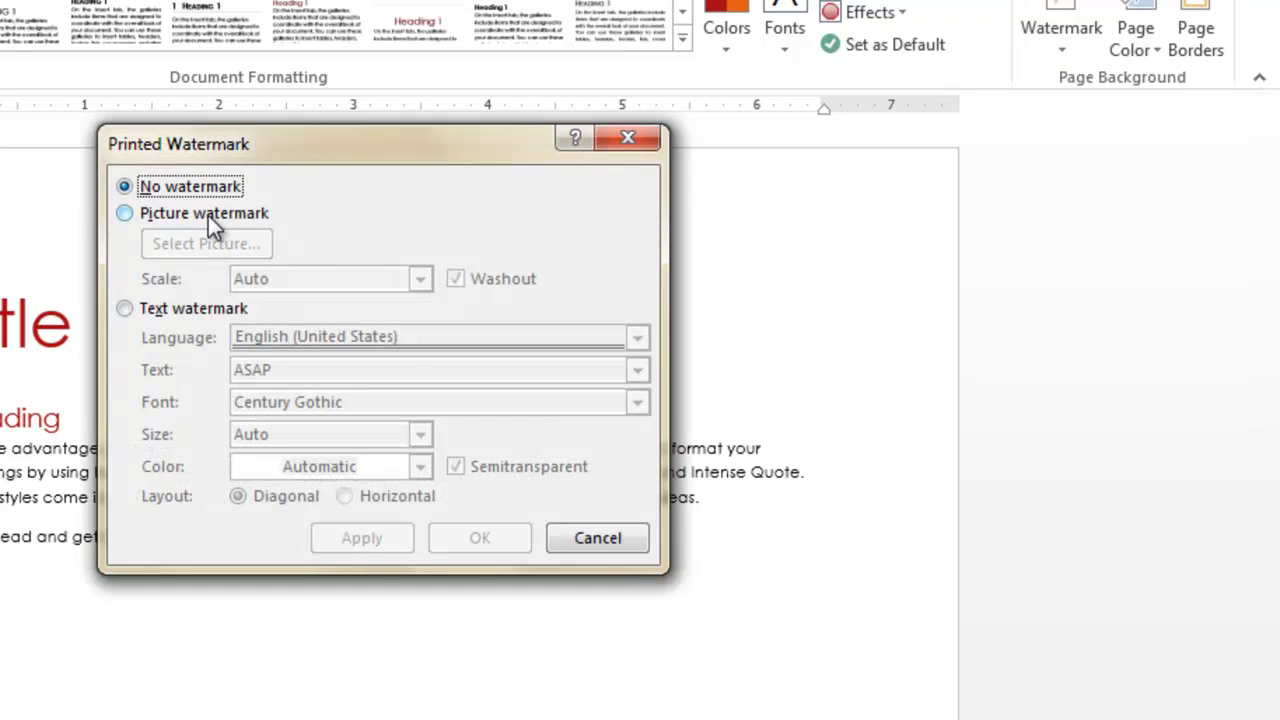
{"action": "left_click", "coordinate": [208, 215]}
{"action": "left_click", "coordinate": [223, 246]}
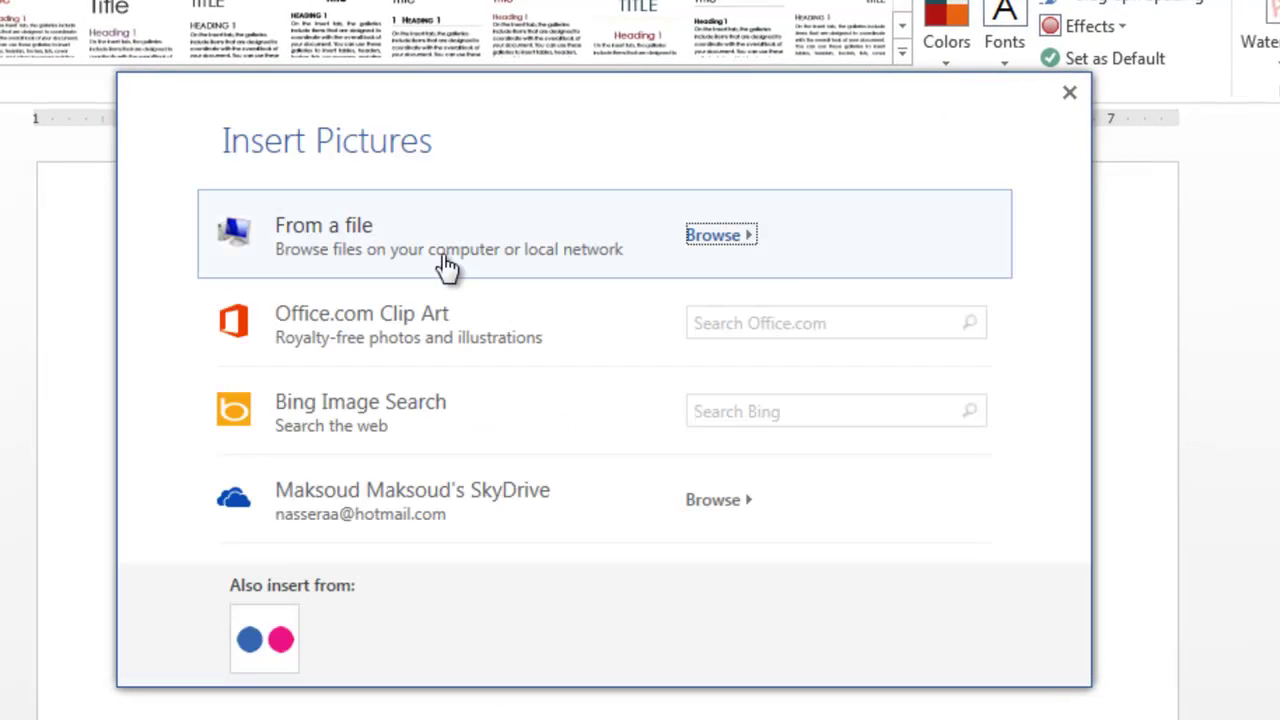
Step: Search Office.com clip art for flowers and use the single white rose as the watermark
{"action": "left_click", "coordinate": [731, 328]}
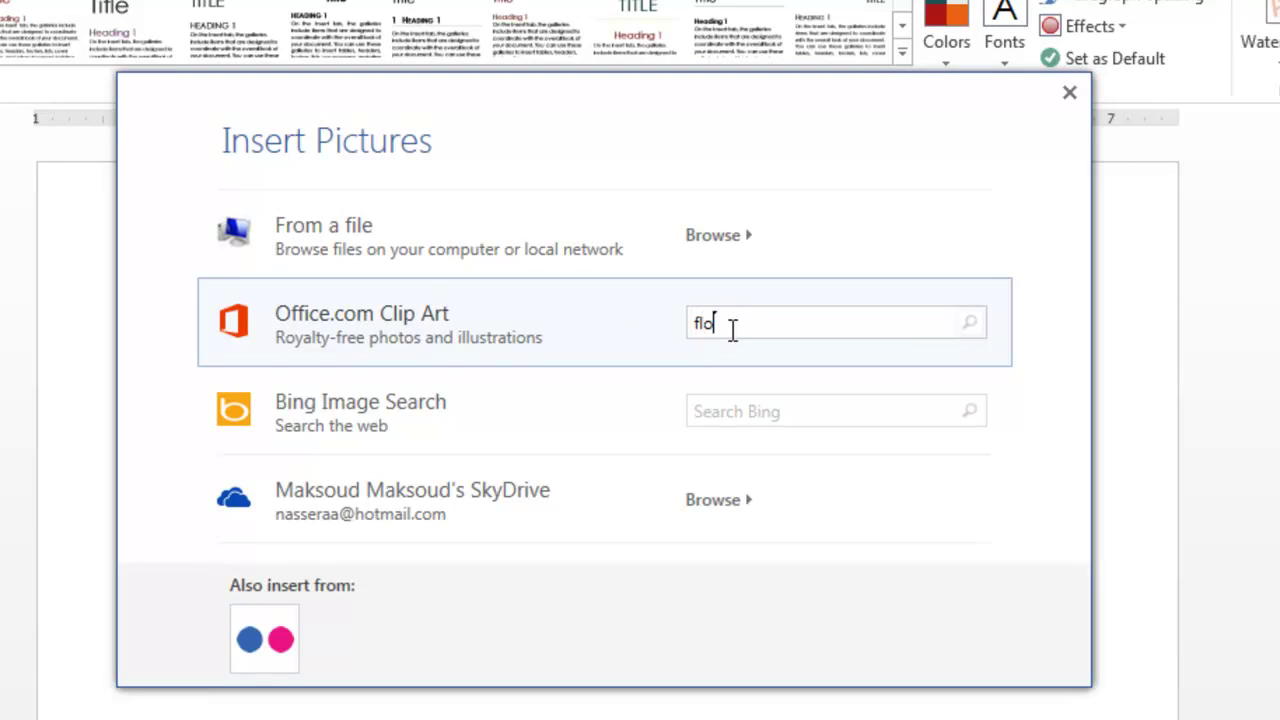
{"action": "key", "text": "Return"}
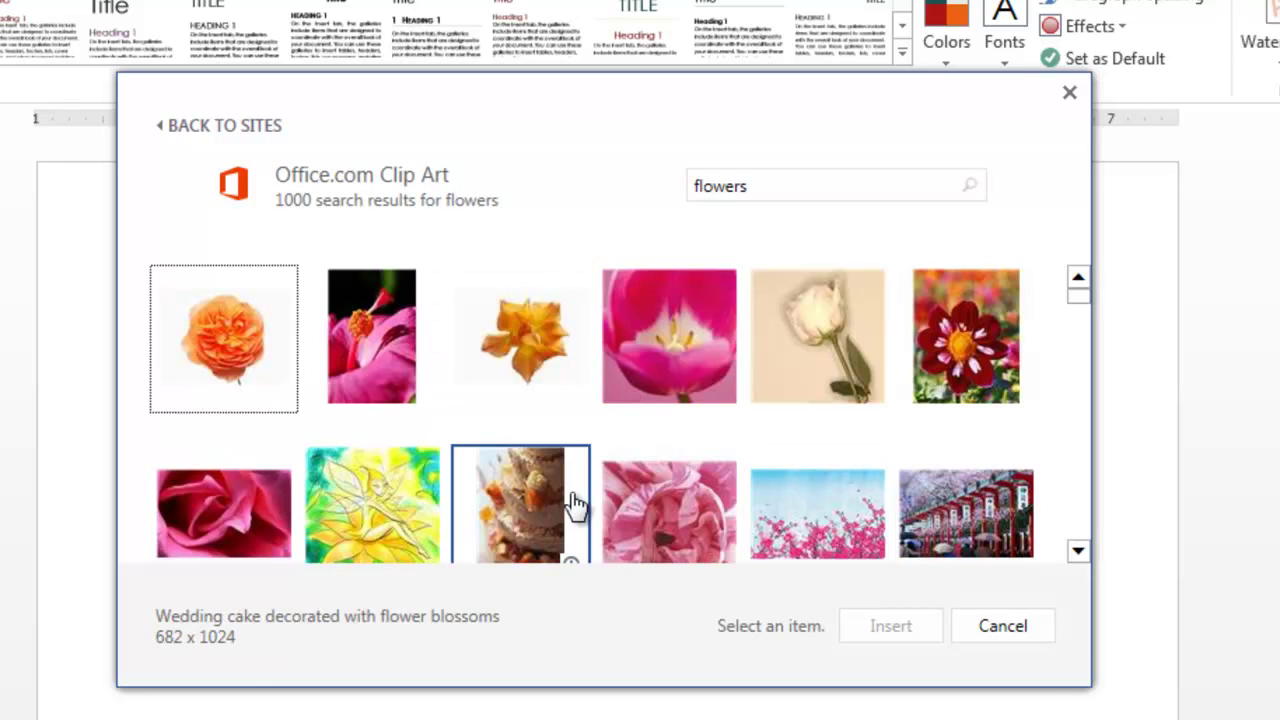
{"action": "left_click", "coordinate": [222, 494]}
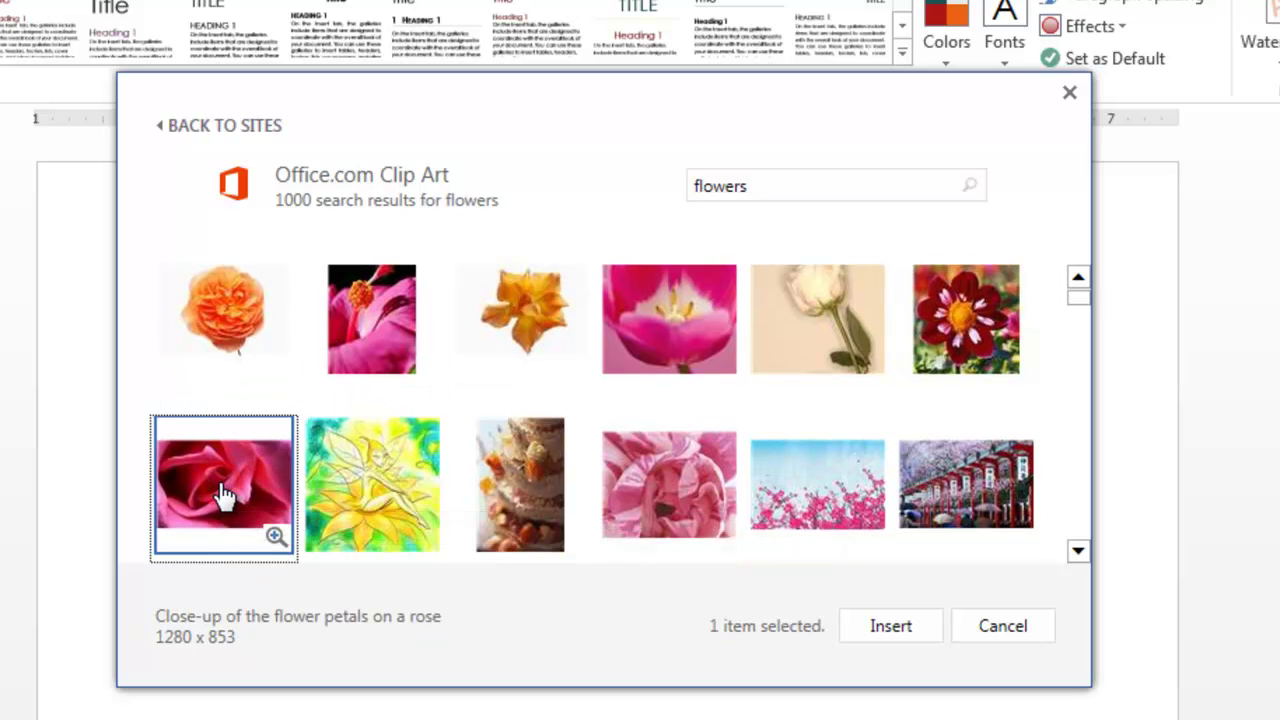
{"action": "left_click", "coordinate": [888, 318]}
{"action": "double_click", "coordinate": [816, 292]}
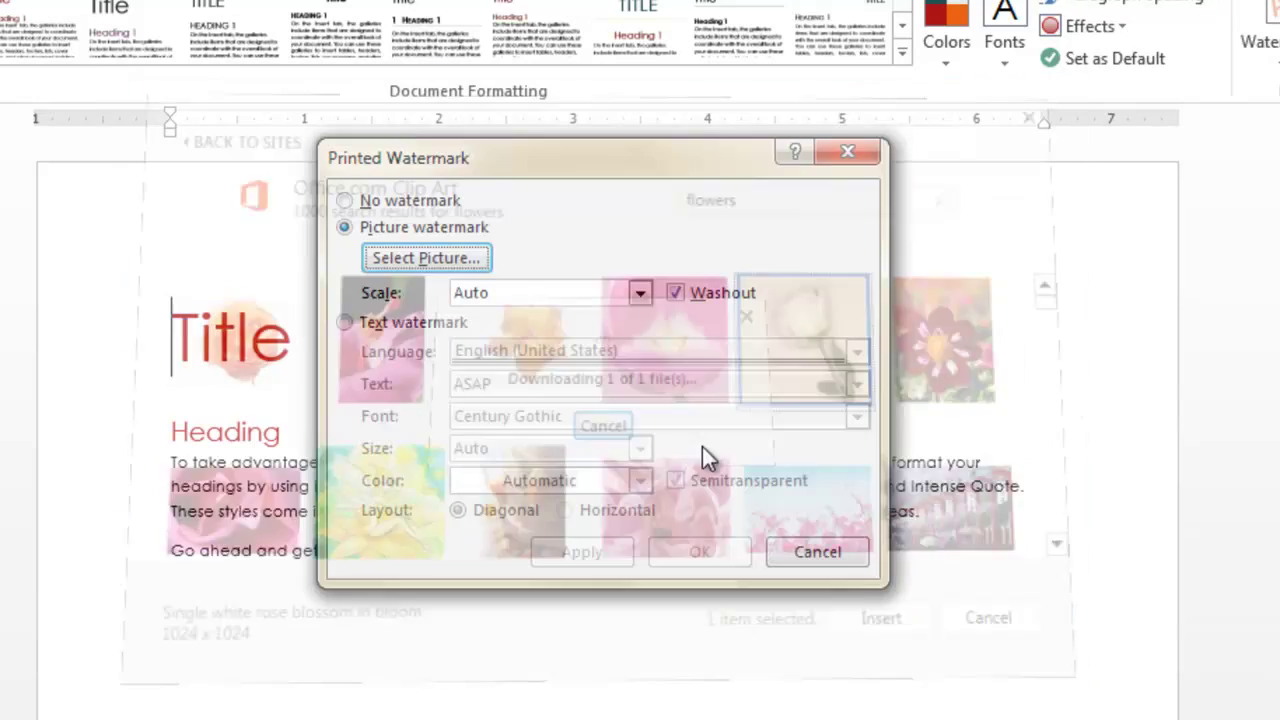
{"action": "left_click", "coordinate": [697, 551]}
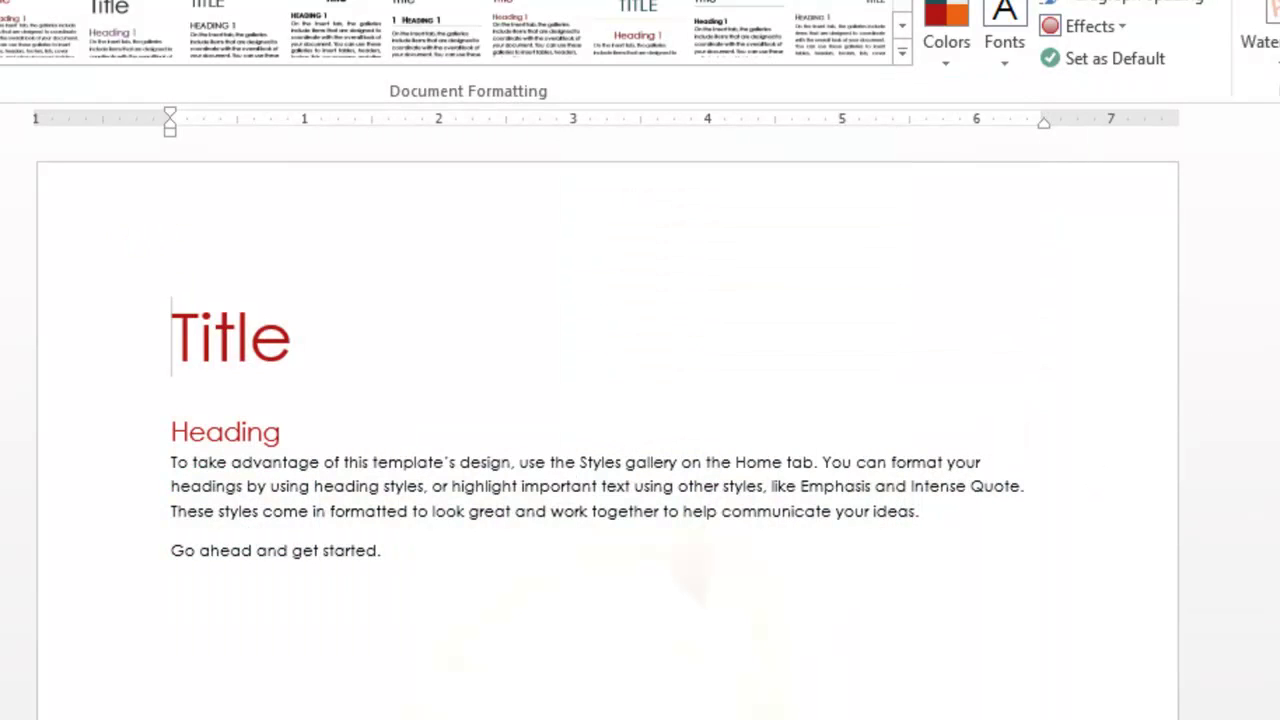
Step: Clear the Washout option so the rose watermark shows in full colour behind the text
{"action": "scroll", "coordinate": [607, 440], "scroll_direction": "down", "scroll_amount": 6}
{"action": "scroll", "coordinate": [607, 440], "scroll_direction": "up", "scroll_amount": 6}
{"action": "scroll", "coordinate": [607, 440], "scroll_direction": "down", "scroll_amount": 10}
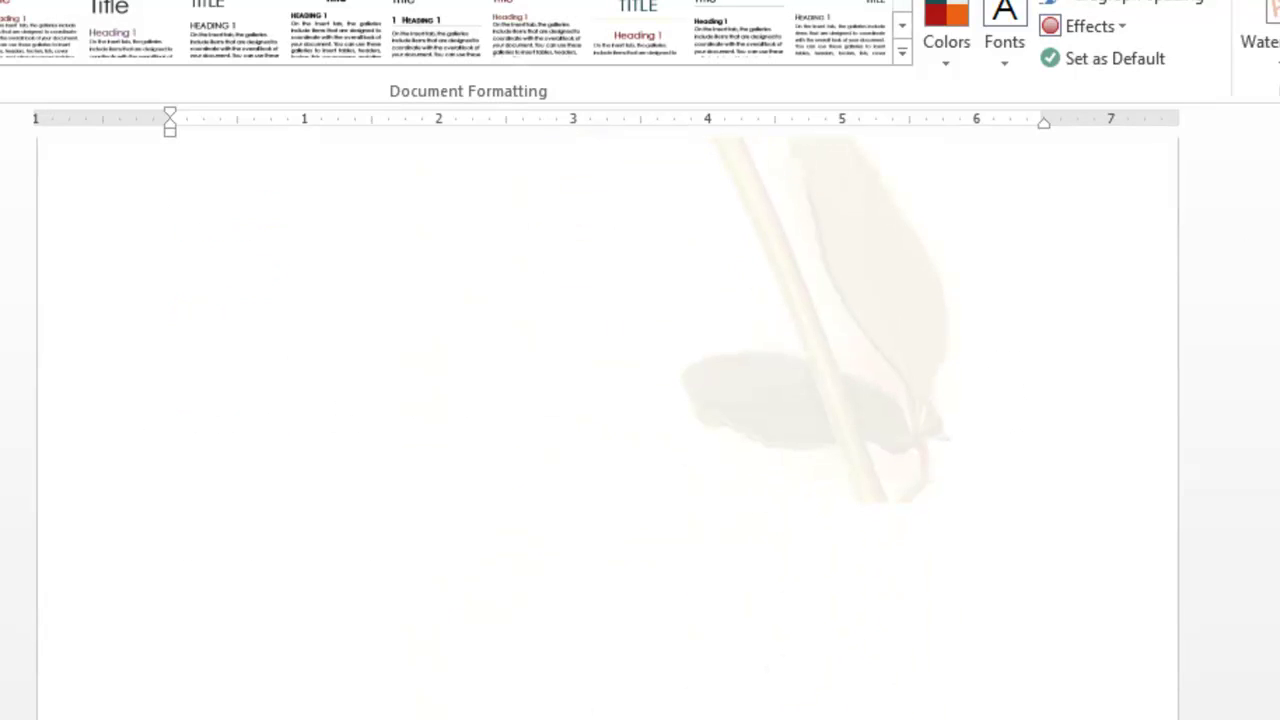
{"action": "scroll", "coordinate": [607, 440], "scroll_direction": "up", "scroll_amount": 4}
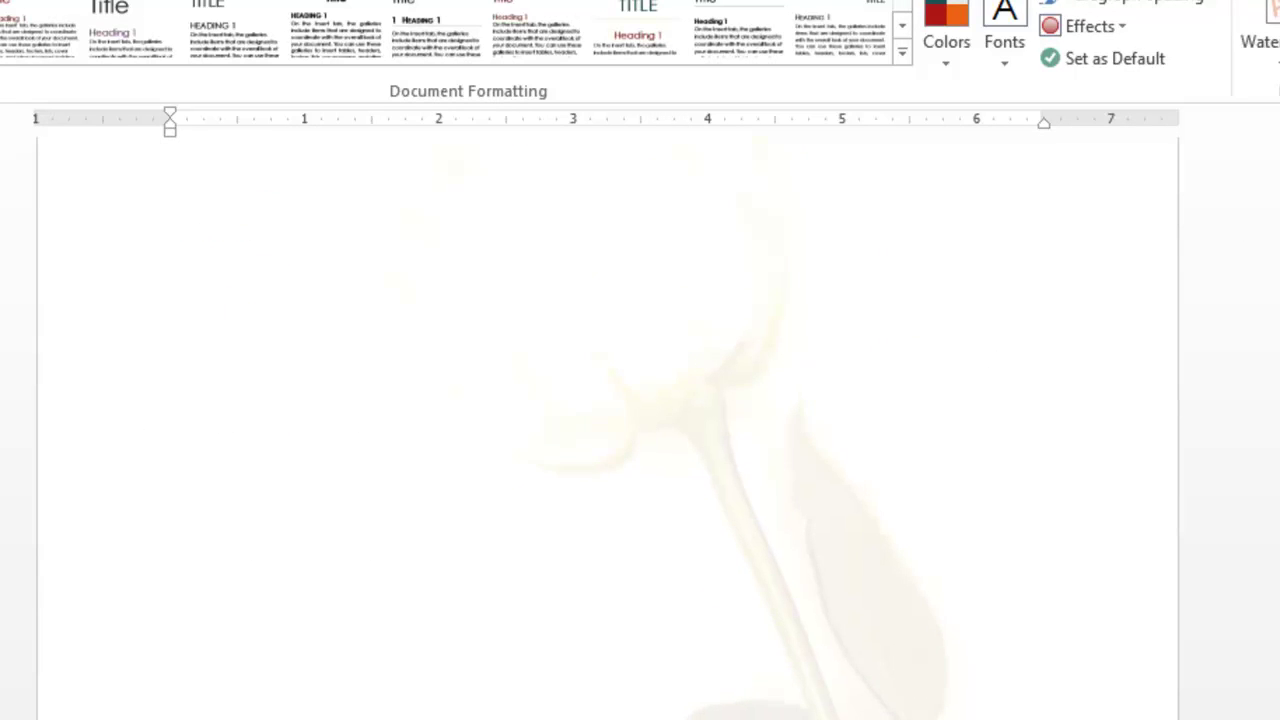
{"action": "scroll", "coordinate": [607, 440], "scroll_direction": "up", "scroll_amount": 4}
{"action": "scroll", "coordinate": [607, 440], "scroll_direction": "down", "scroll_amount": 4}
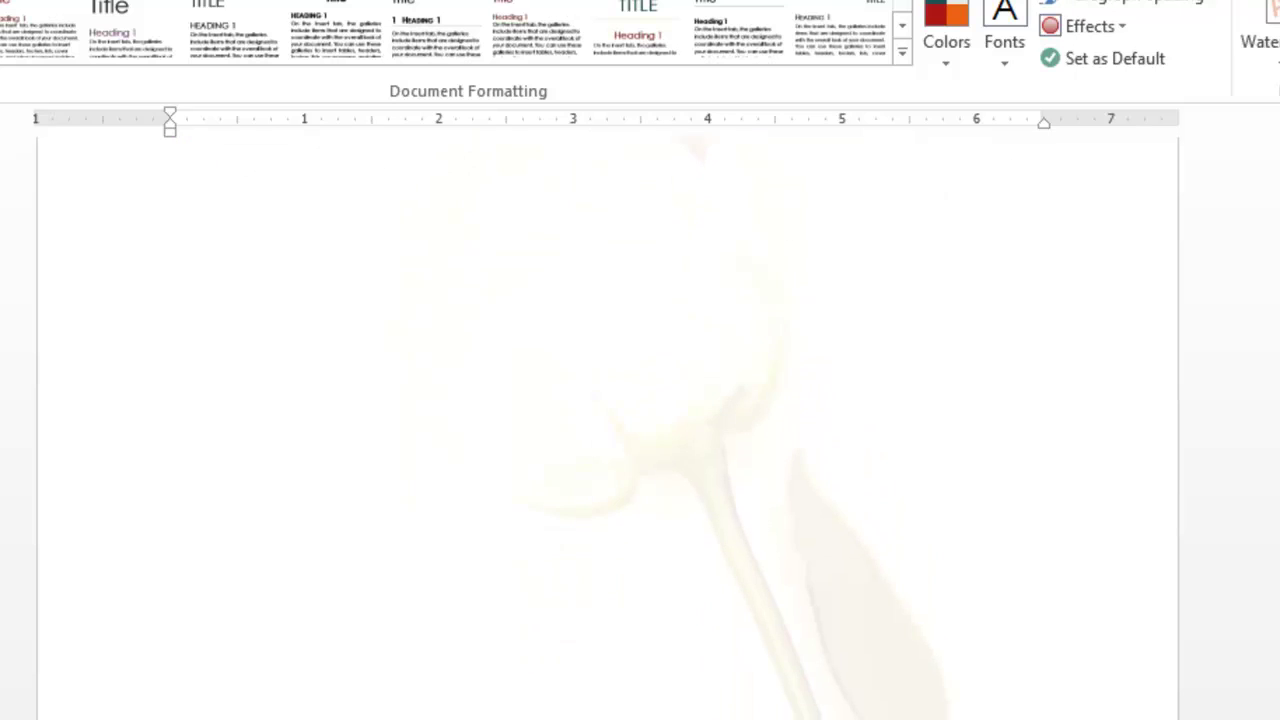
{"action": "scroll", "coordinate": [607, 440], "scroll_direction": "down", "scroll_amount": 3}
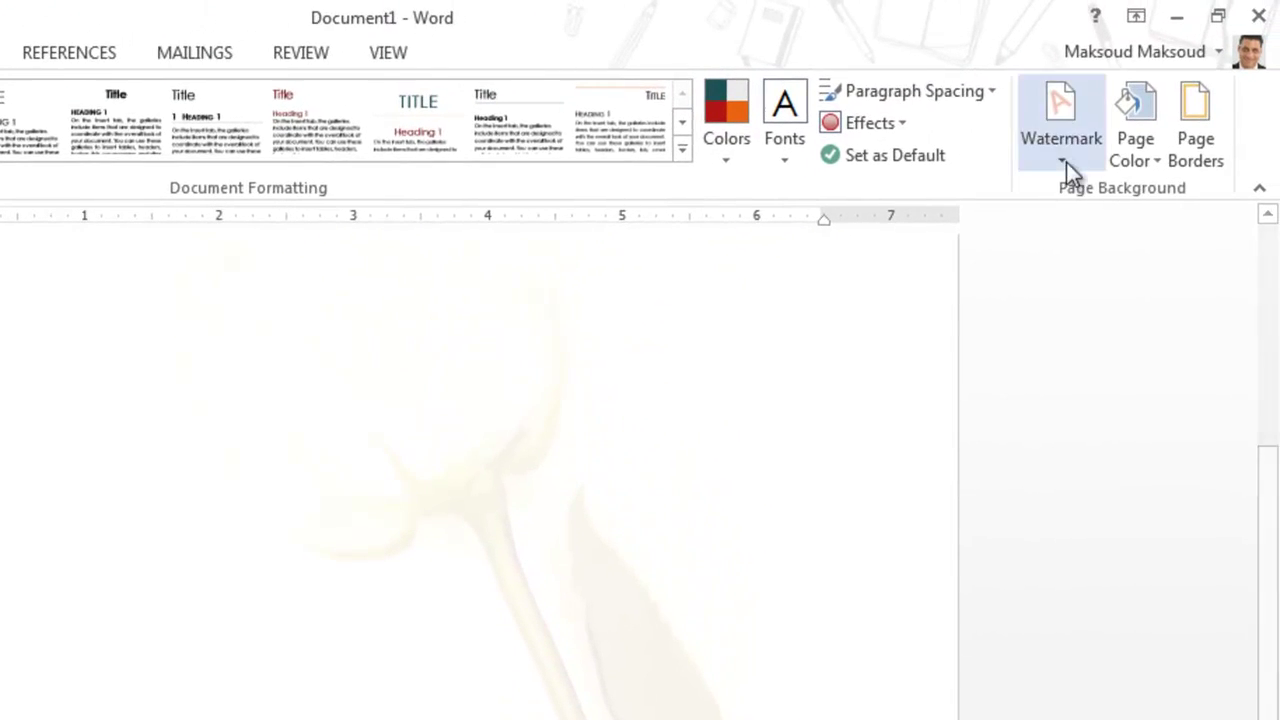
{"action": "left_click", "coordinate": [1048, 140]}
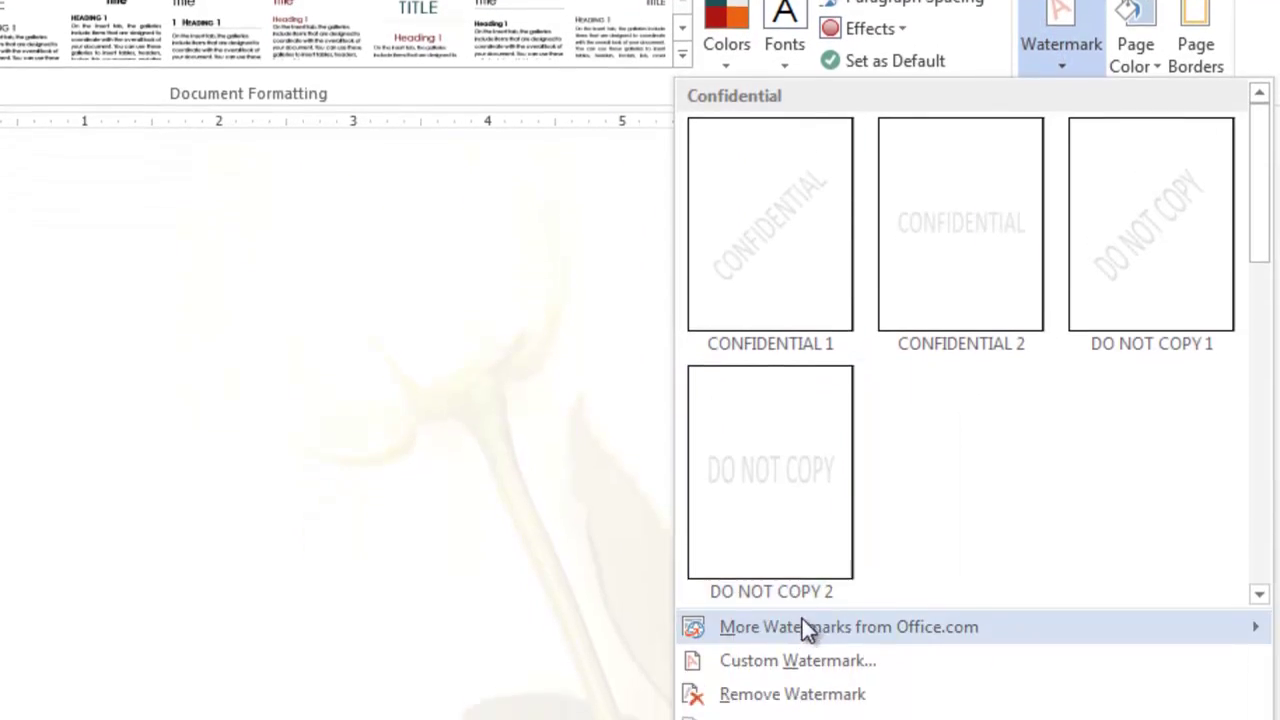
{"action": "left_click", "coordinate": [797, 660]}
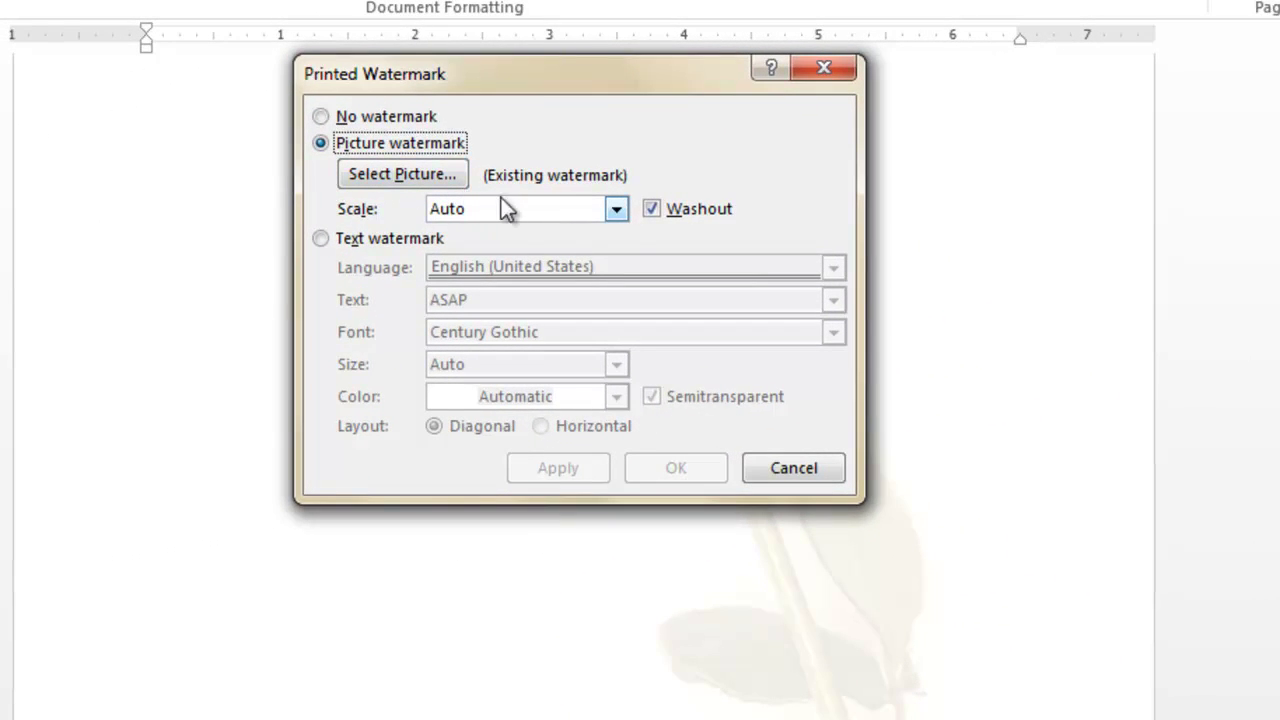
{"action": "left_click", "coordinate": [653, 208]}
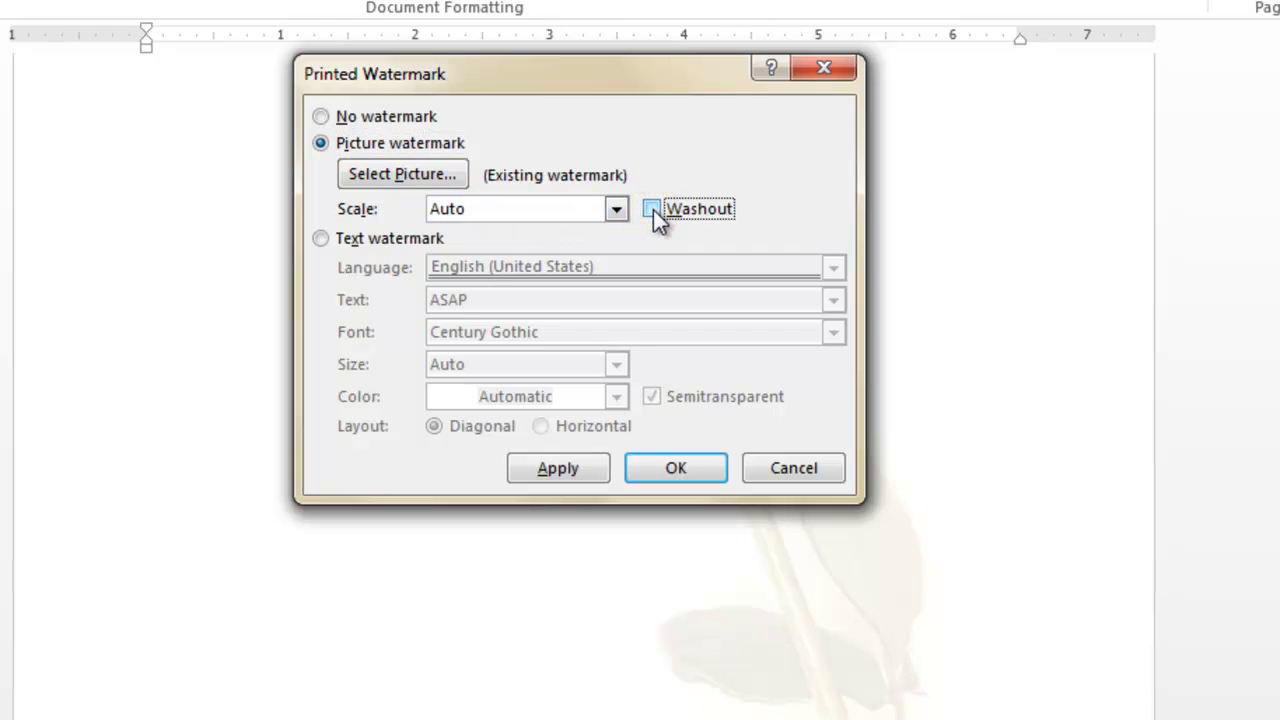
{"action": "left_click", "coordinate": [666, 472]}
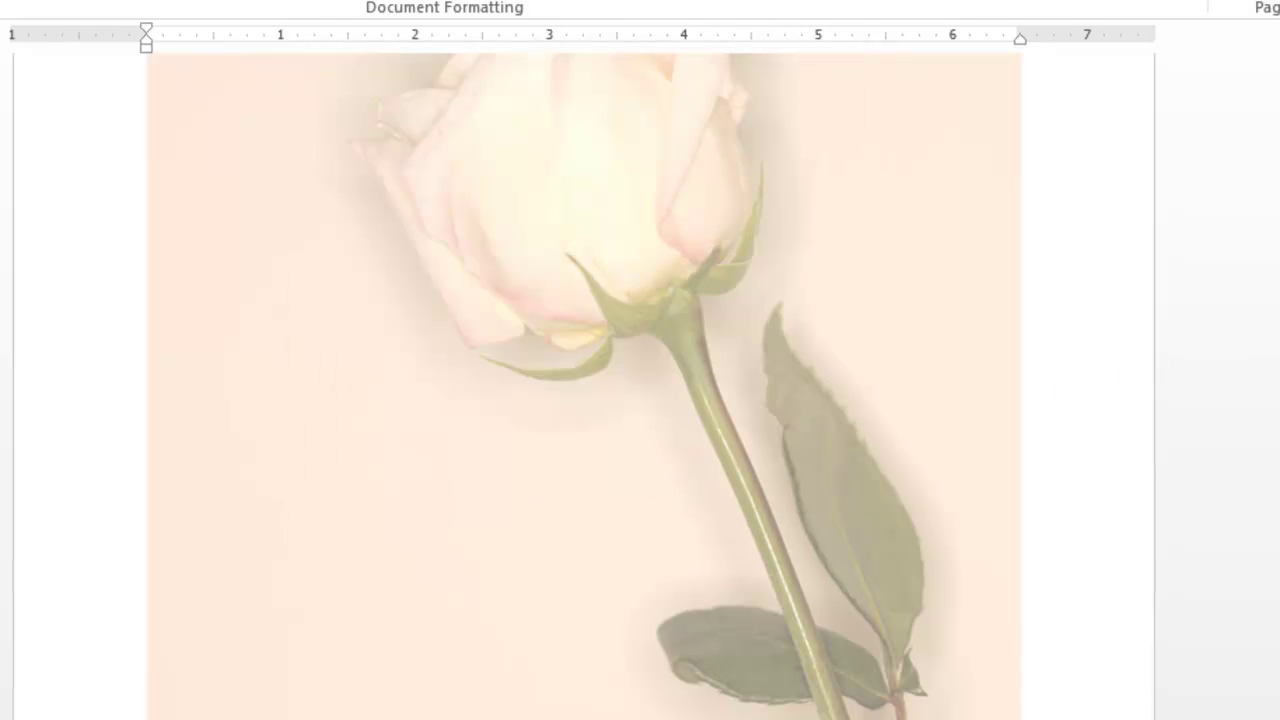
{"action": "scroll", "coordinate": [584, 400], "scroll_direction": "down", "scroll_amount": 3}
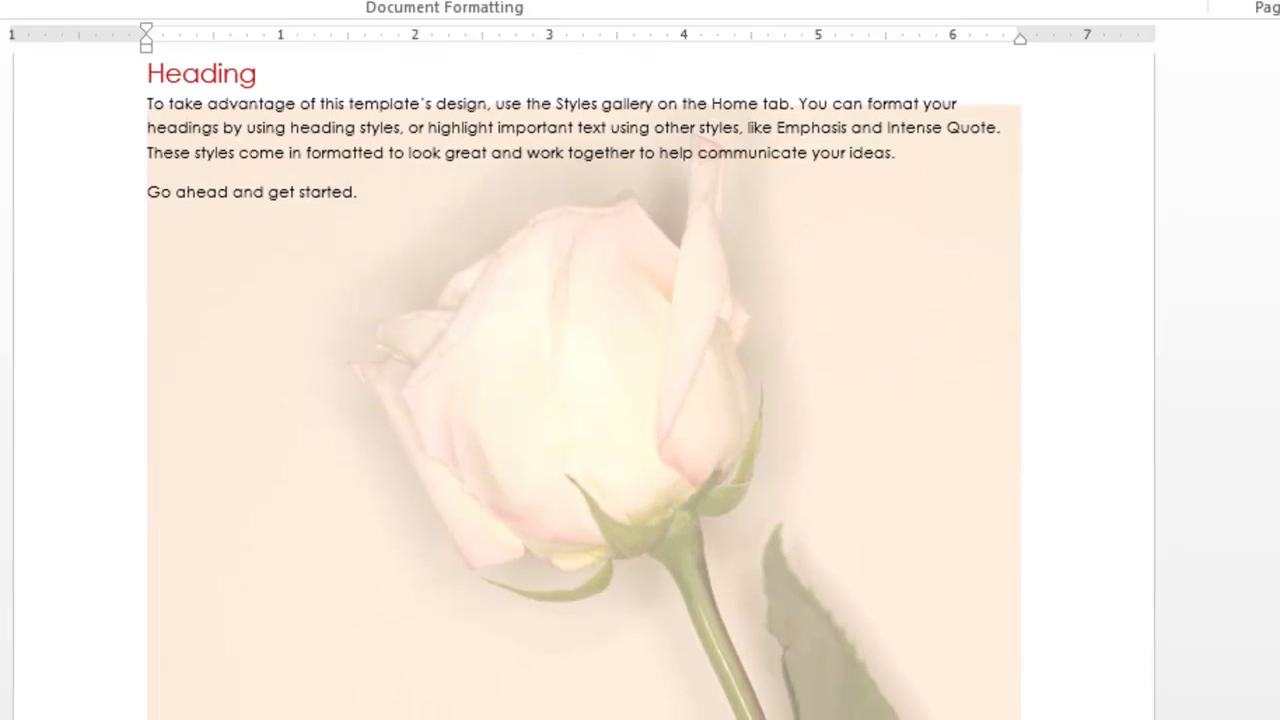
{"action": "scroll", "coordinate": [584, 400], "scroll_direction": "up", "scroll_amount": 1}
{"action": "scroll", "coordinate": [584, 400], "scroll_direction": "down", "scroll_amount": 3}
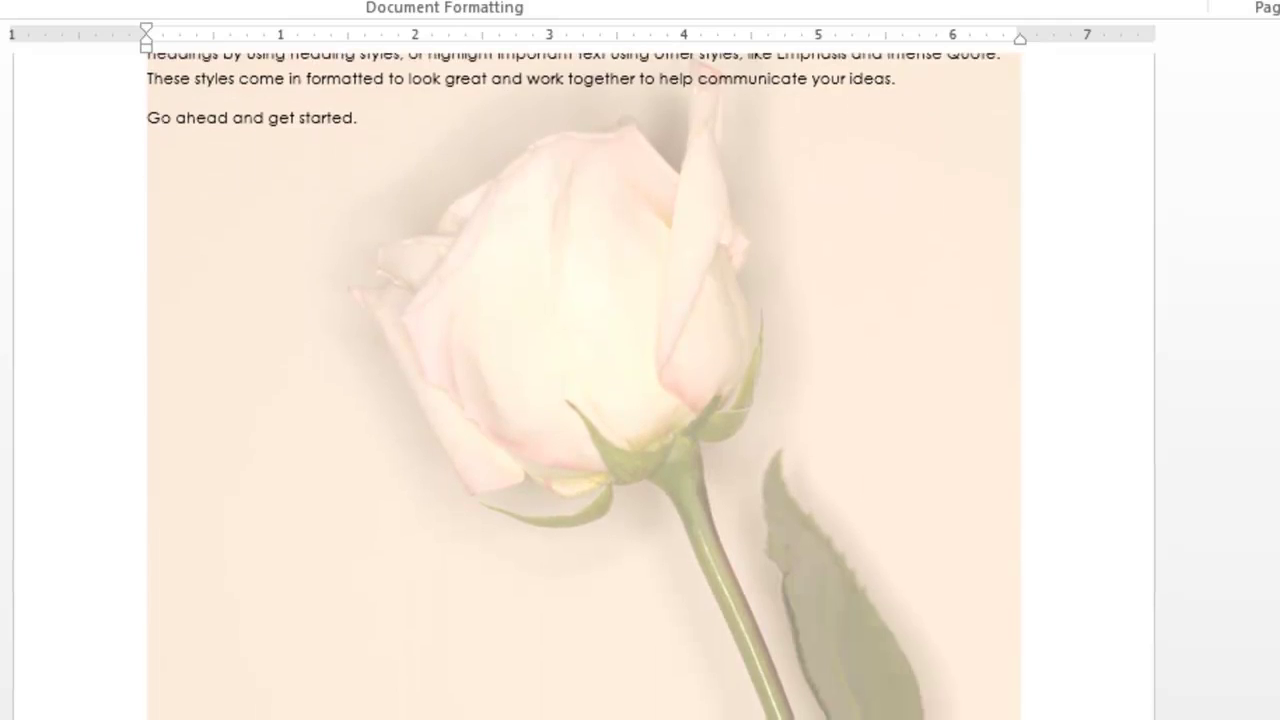
{"action": "scroll", "coordinate": [584, 400], "scroll_direction": "up", "scroll_amount": 2}
{"action": "scroll", "coordinate": [584, 400], "scroll_direction": "up", "scroll_amount": 1}
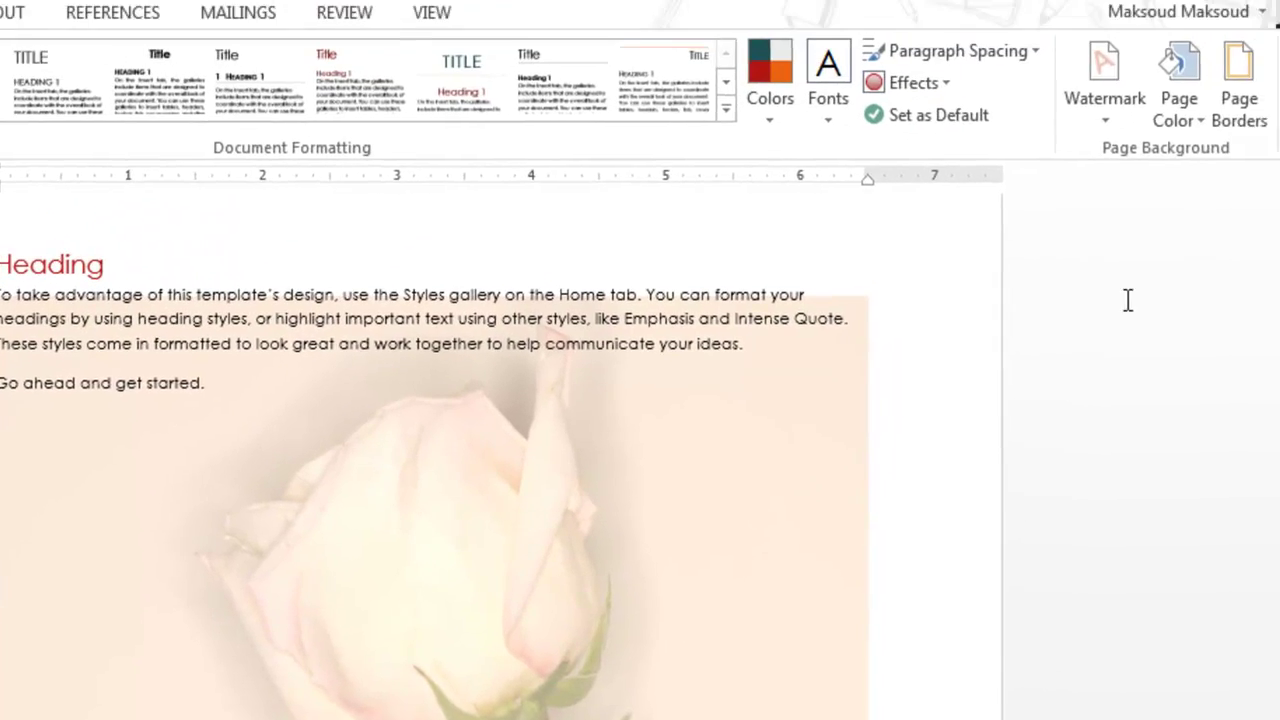
Step: Apply a light pink theme page colour and scroll the page to check it
{"action": "left_click", "coordinate": [1153, 158]}
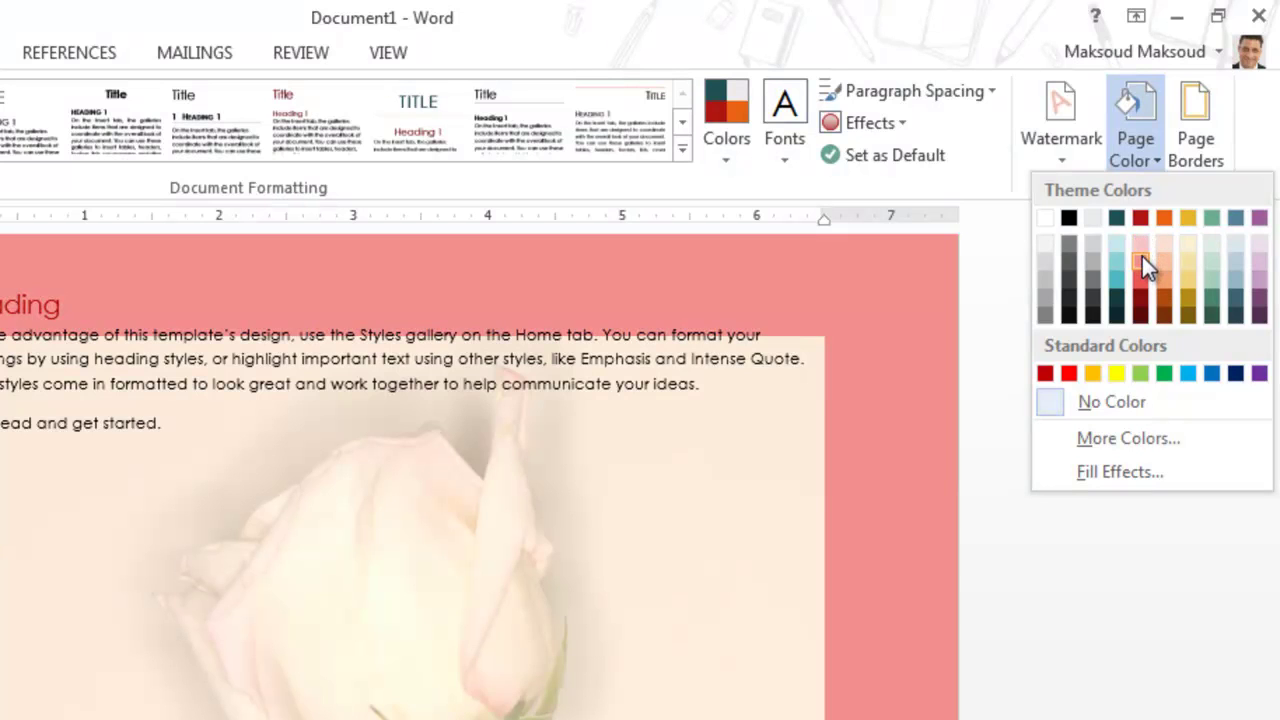
{"action": "left_click", "coordinate": [1150, 239]}
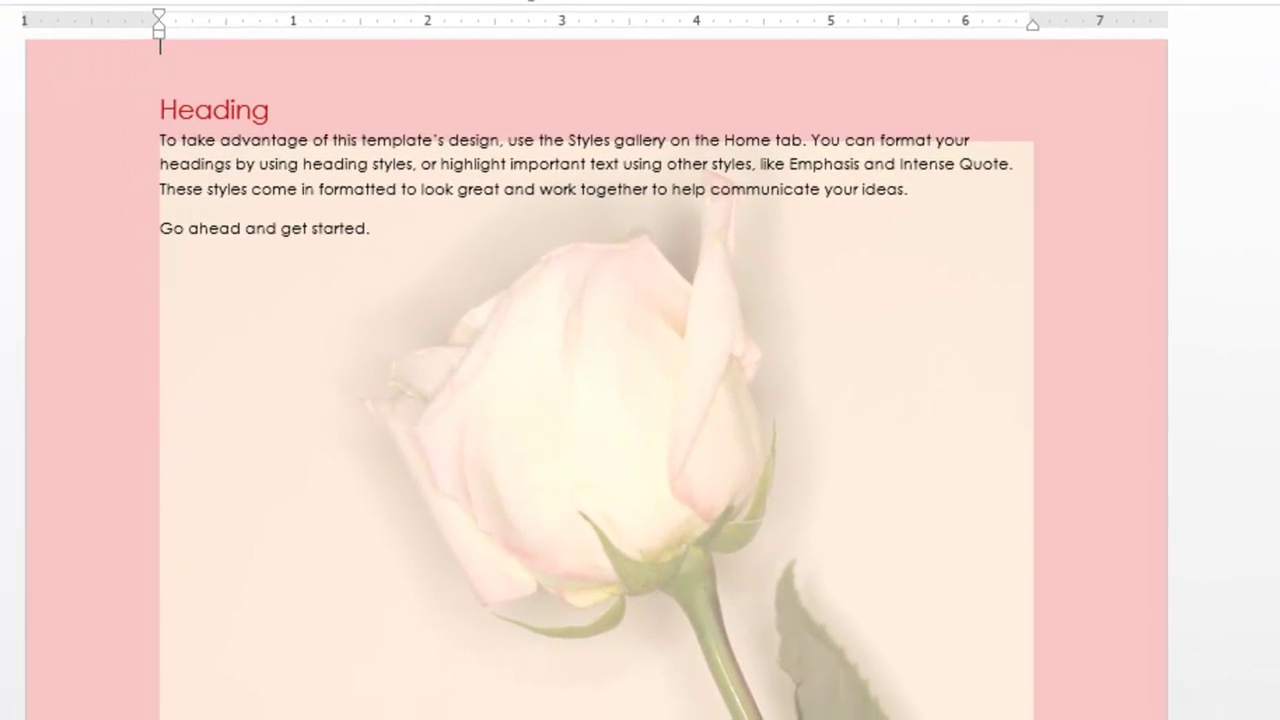
{"action": "scroll", "coordinate": [597, 380], "scroll_direction": "down", "scroll_amount": 6}
{"action": "scroll", "coordinate": [597, 380], "scroll_direction": "up", "scroll_amount": 9}
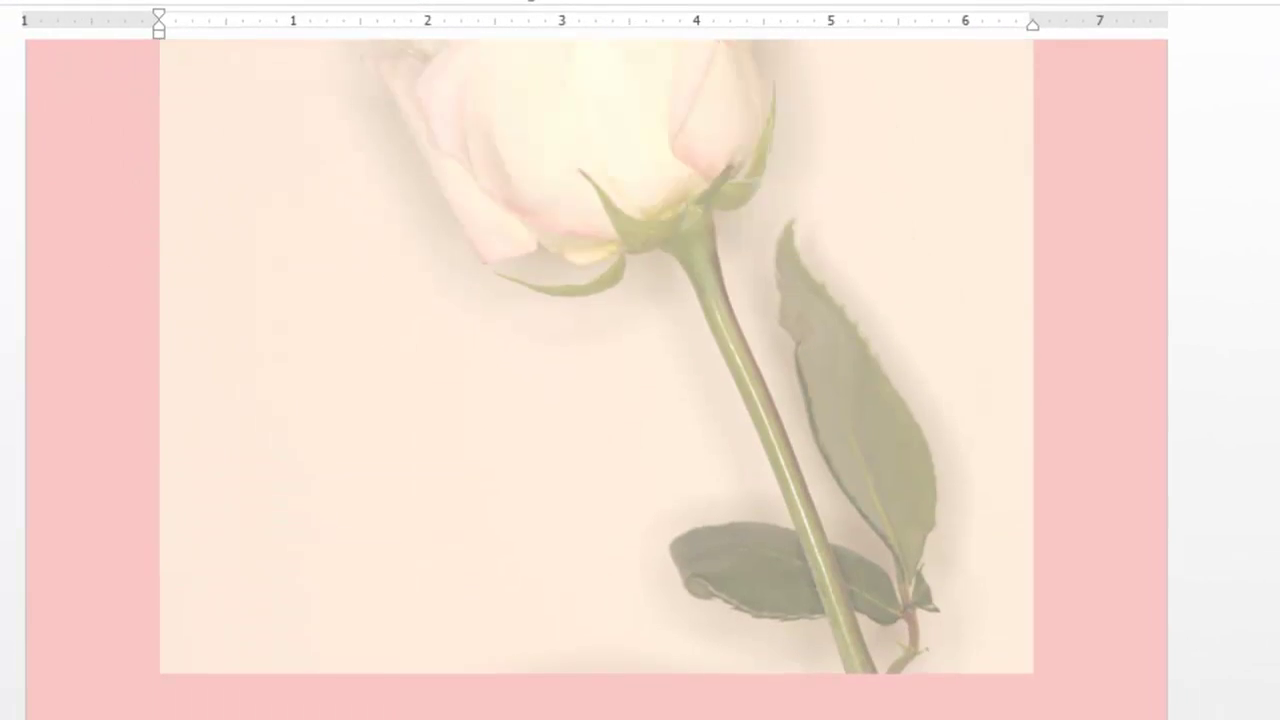
{"action": "scroll", "coordinate": [597, 380], "scroll_direction": "up", "scroll_amount": 1}
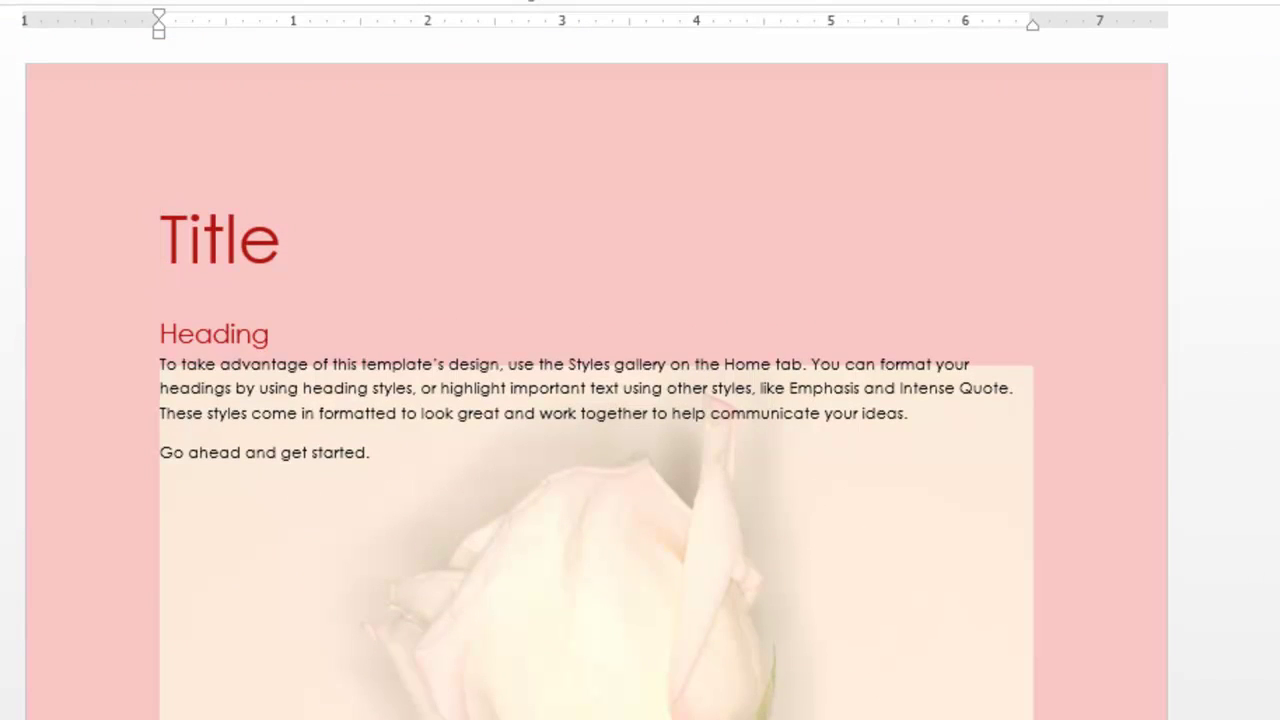
{"action": "scroll", "coordinate": [597, 380], "scroll_direction": "down", "scroll_amount": 10}
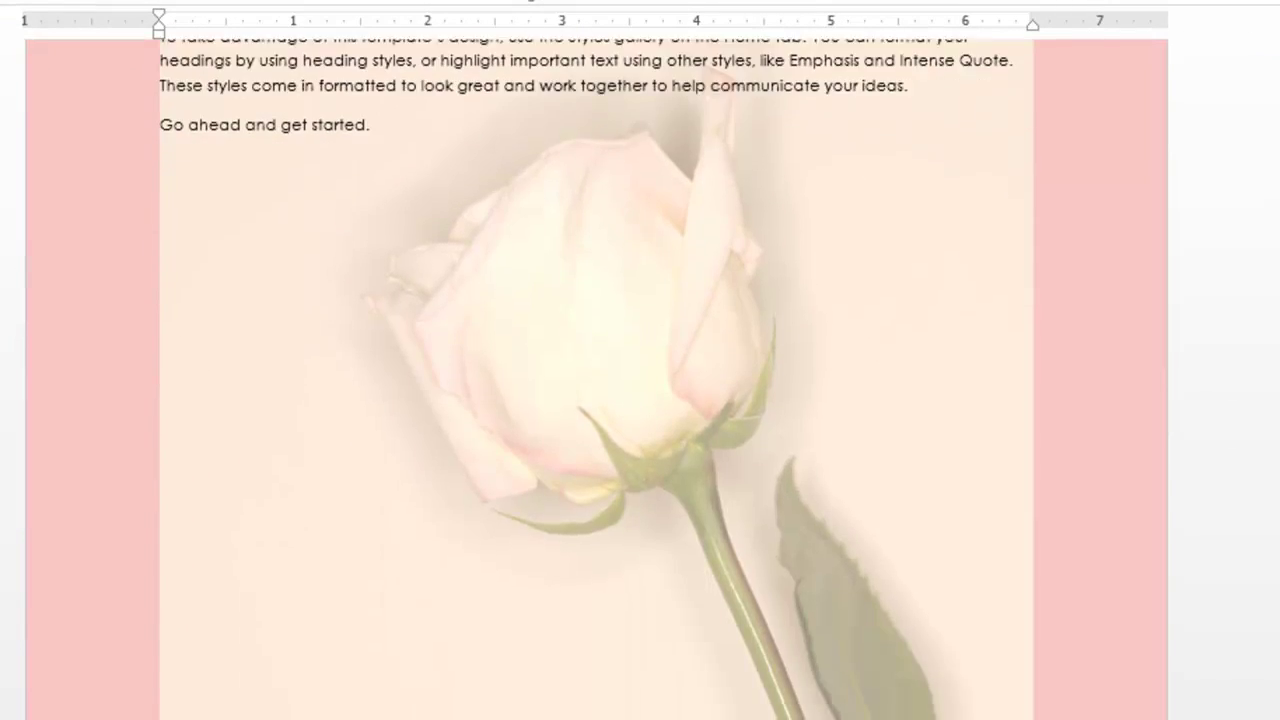
{"action": "scroll", "coordinate": [597, 380], "scroll_direction": "down", "scroll_amount": 9}
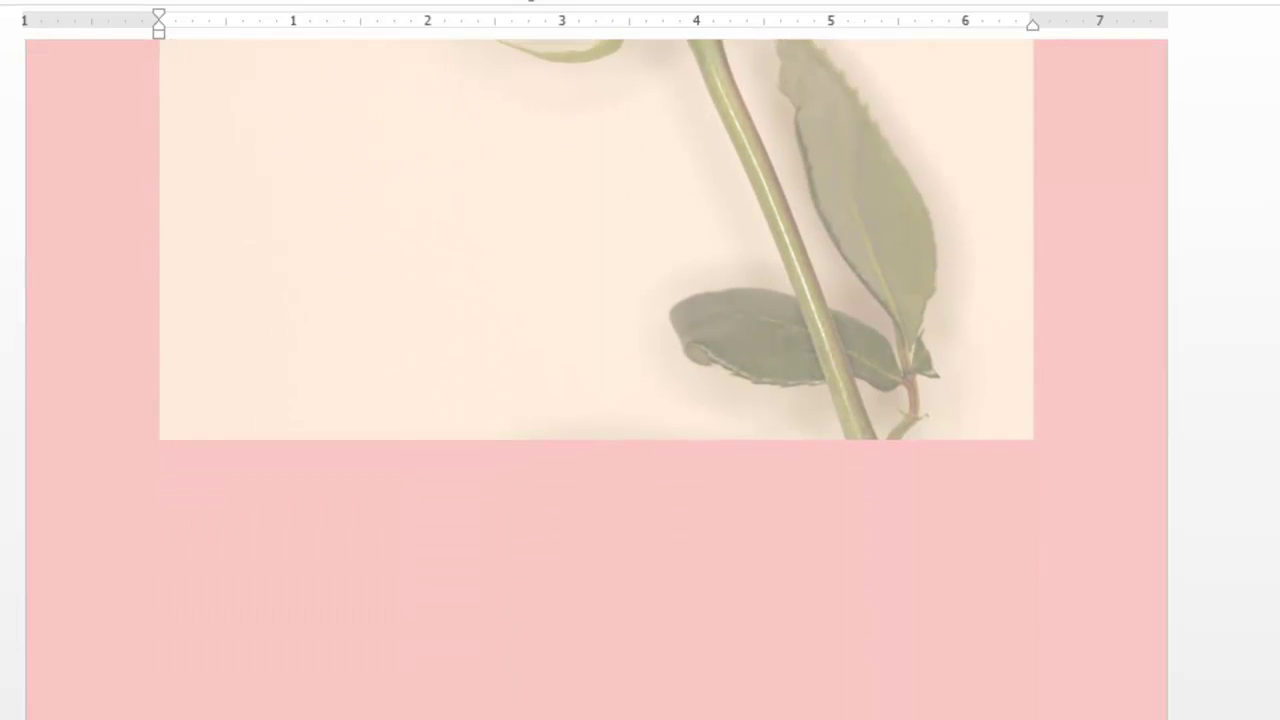
{"action": "scroll", "coordinate": [597, 380], "scroll_direction": "up", "scroll_amount": 6}
{"action": "scroll", "coordinate": [597, 380], "scroll_direction": "up", "scroll_amount": 10}
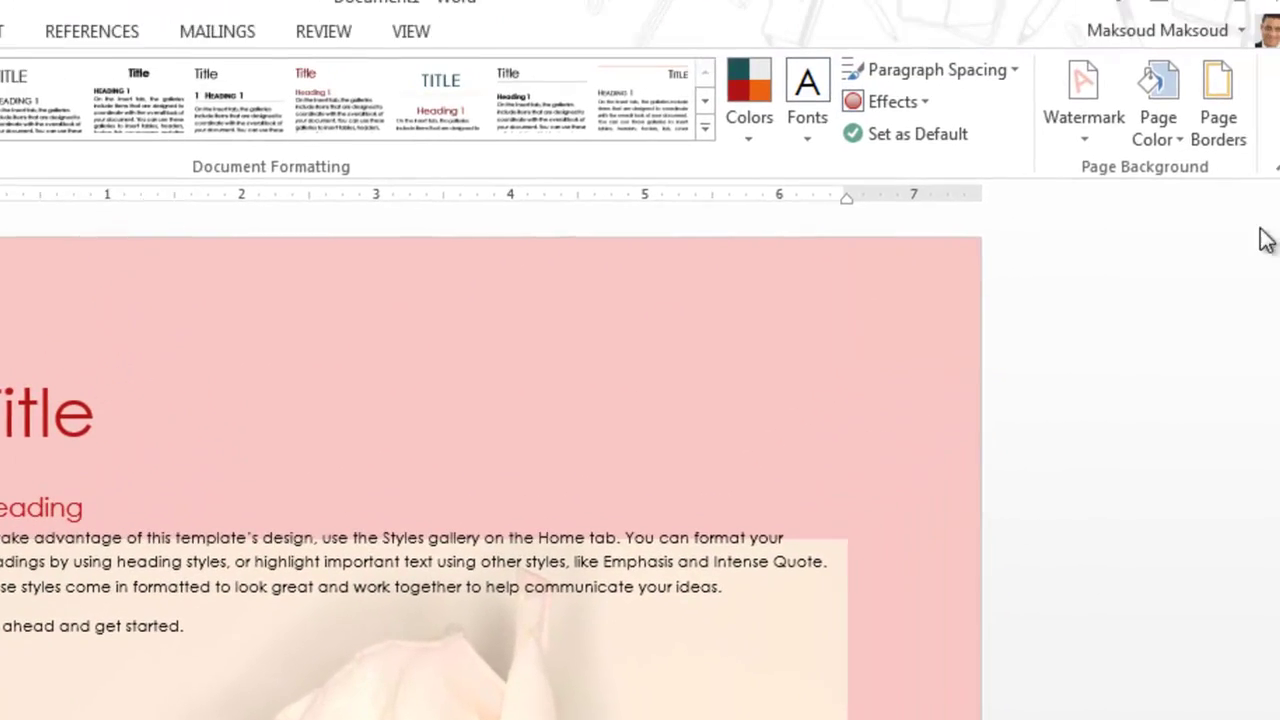
Step: Add a Box page border in the banner art style and review the page
{"action": "left_click", "coordinate": [1203, 138]}
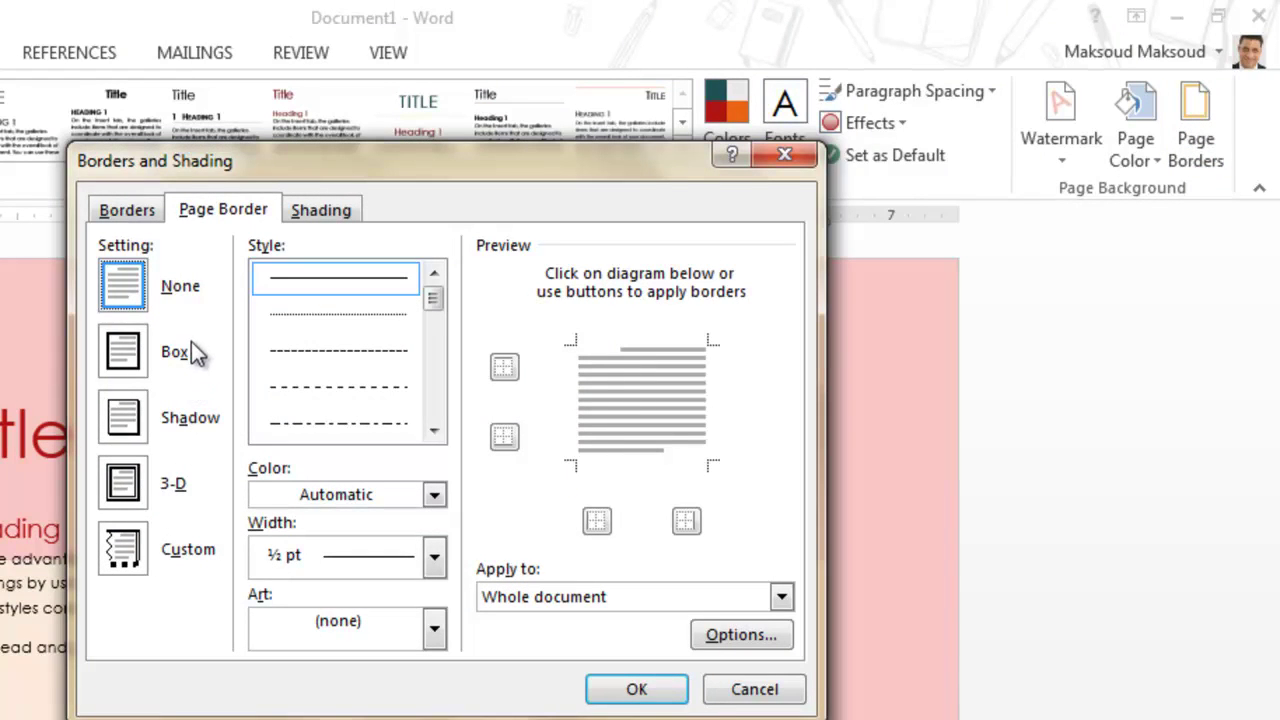
{"action": "left_click", "coordinate": [138, 340]}
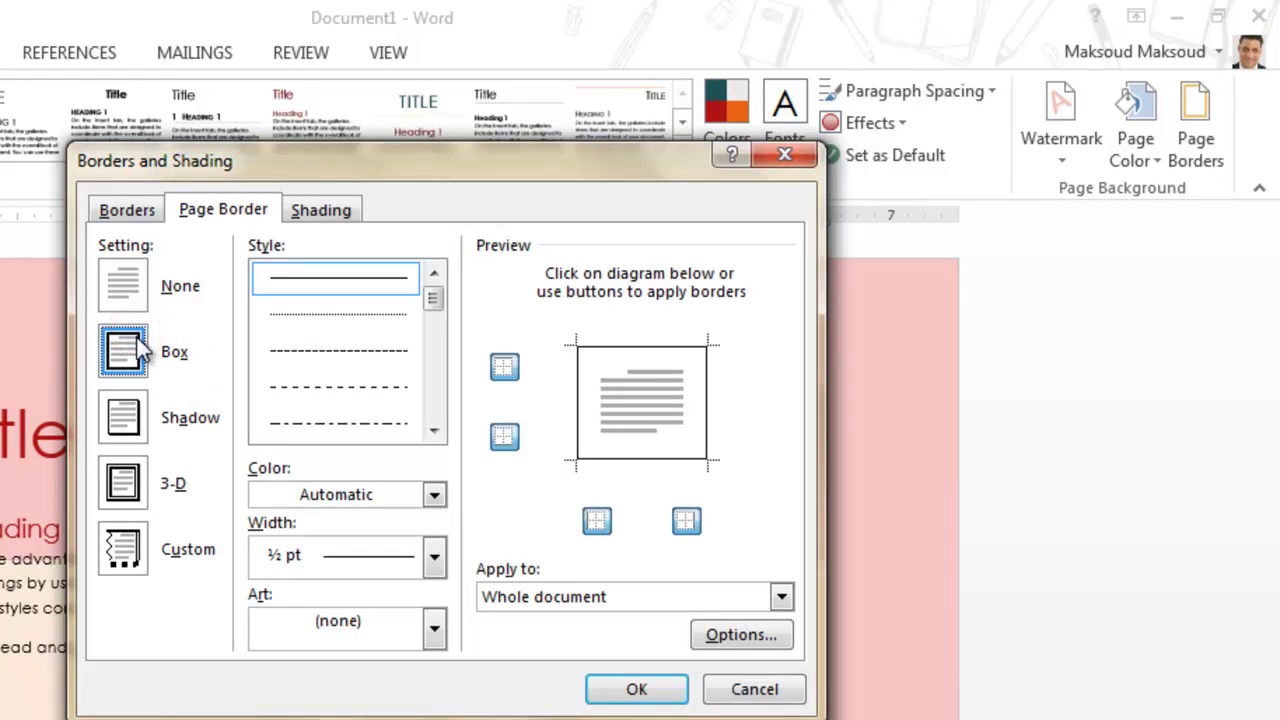
{"action": "left_click", "coordinate": [383, 621]}
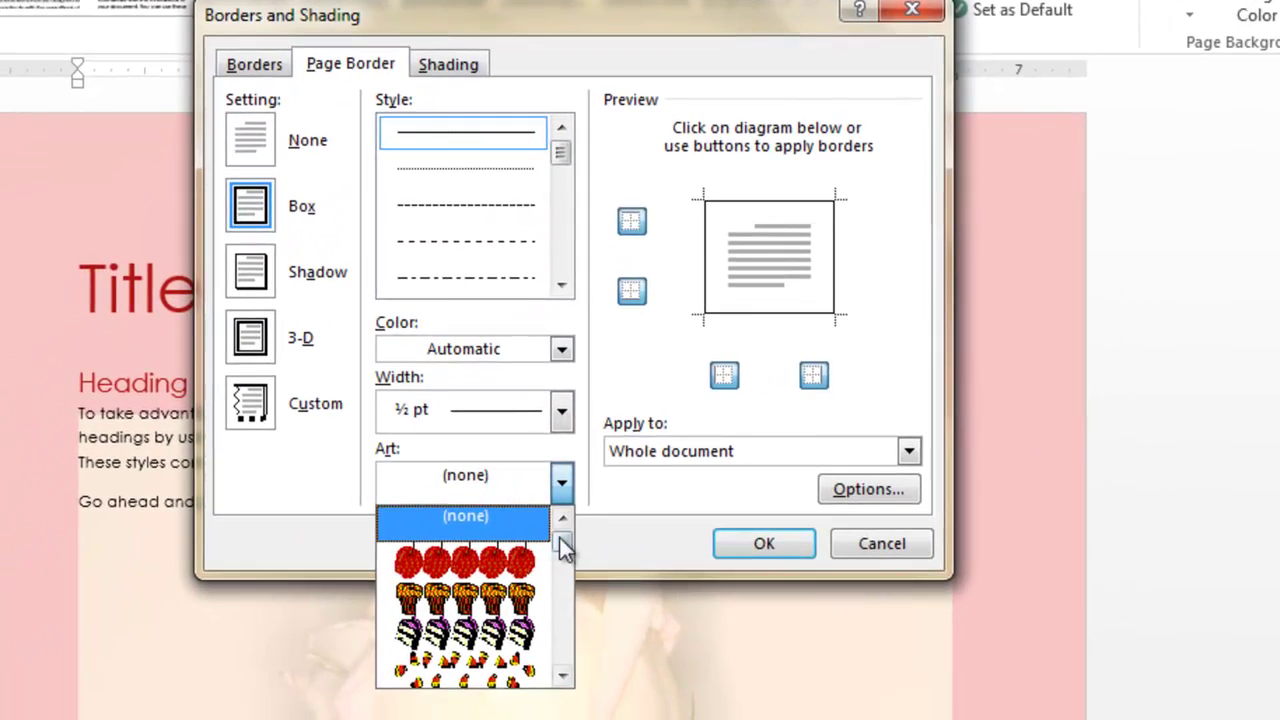
{"action": "left_click_drag", "start_coordinate": [561, 540], "coordinate": [578, 653]}
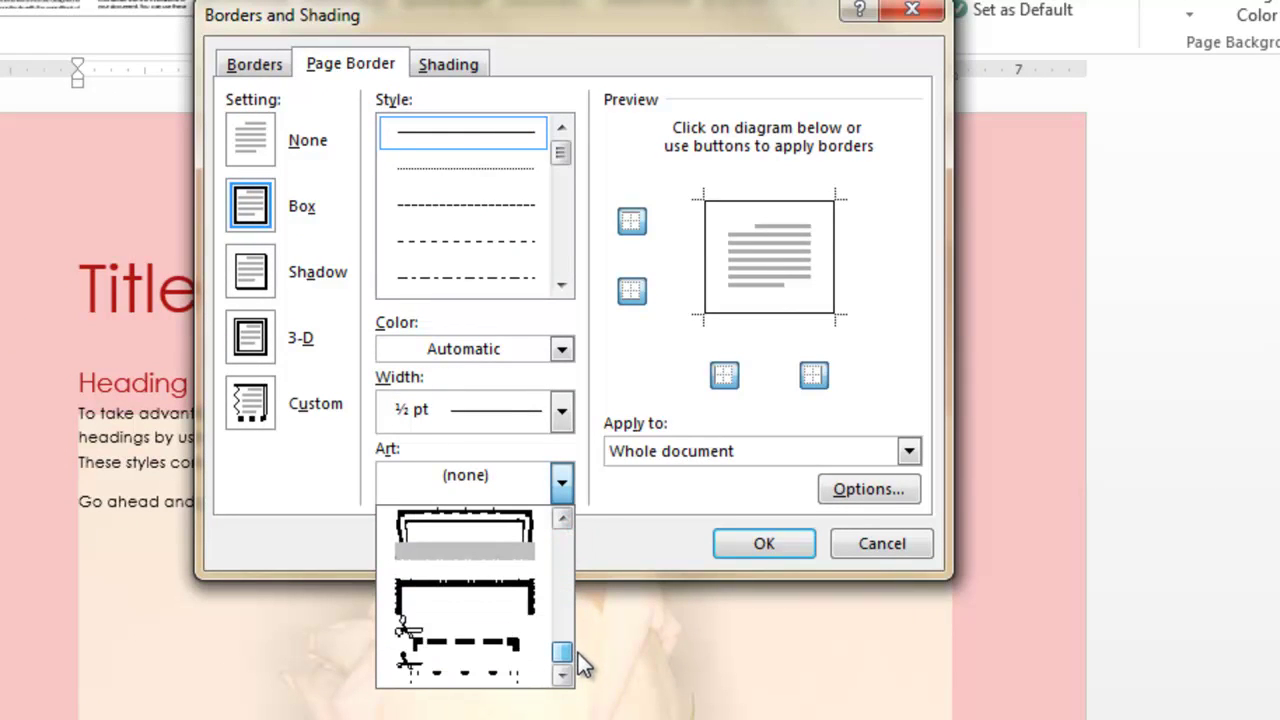
{"action": "left_click", "coordinate": [565, 585]}
{"action": "left_click", "coordinate": [506, 590]}
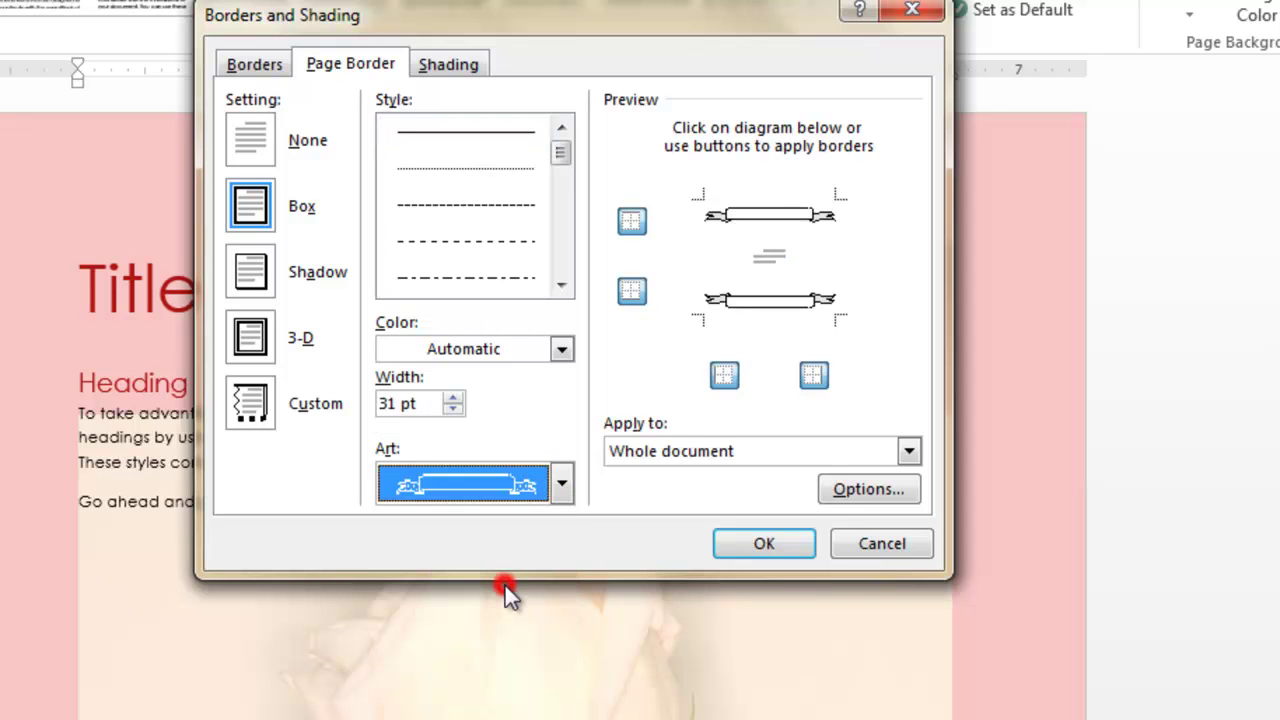
{"action": "left_click", "coordinate": [755, 540]}
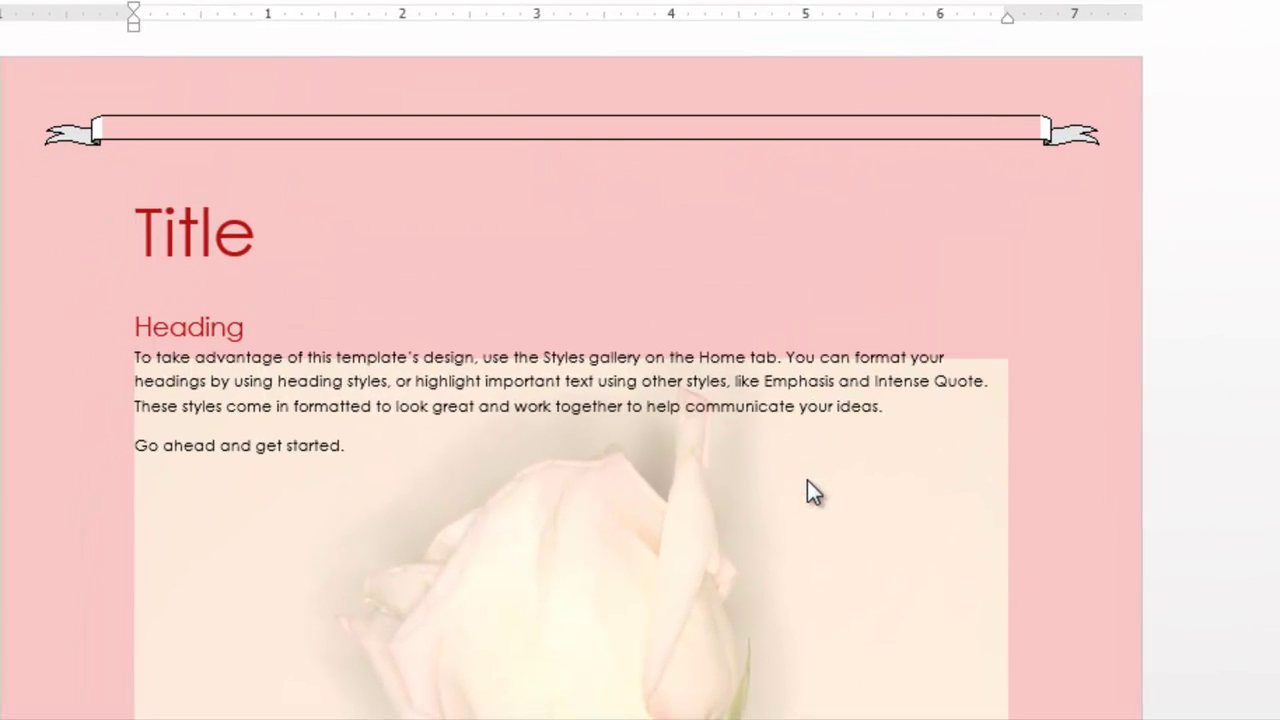
{"action": "scroll", "coordinate": [640, 400], "scroll_direction": "down", "scroll_amount": 3}
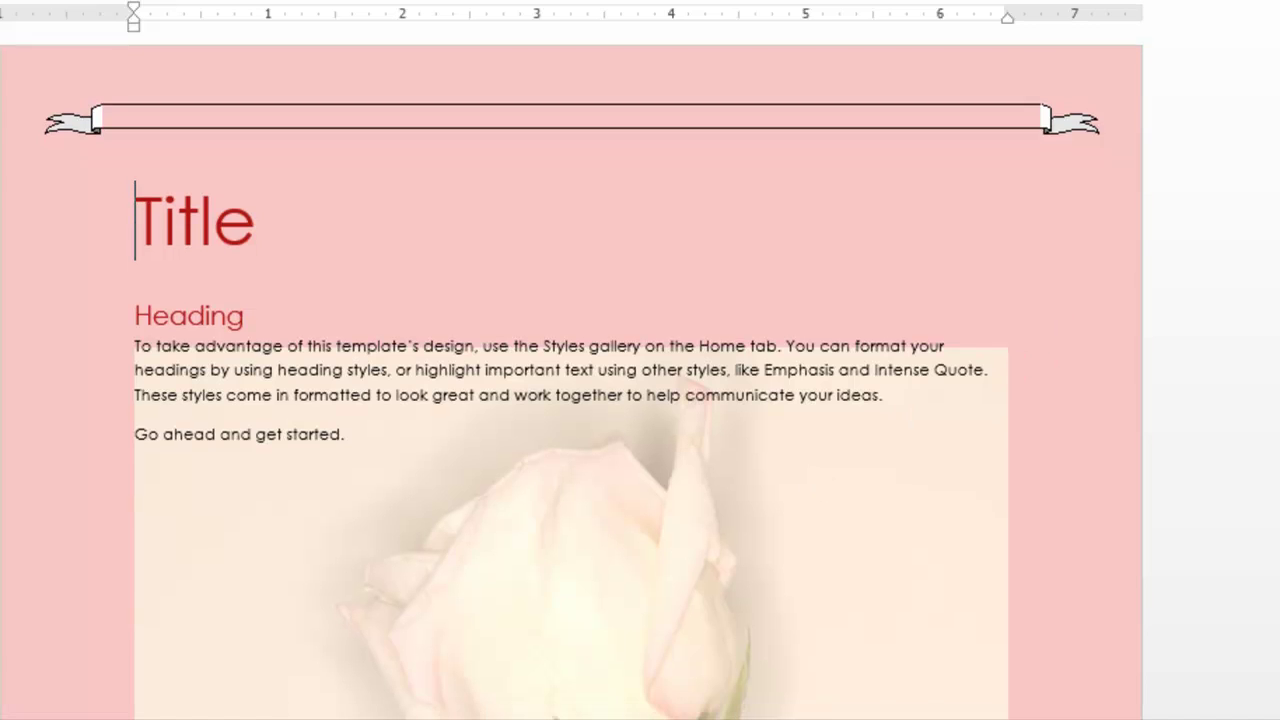
{"action": "scroll", "coordinate": [640, 400], "scroll_direction": "up", "scroll_amount": 3}
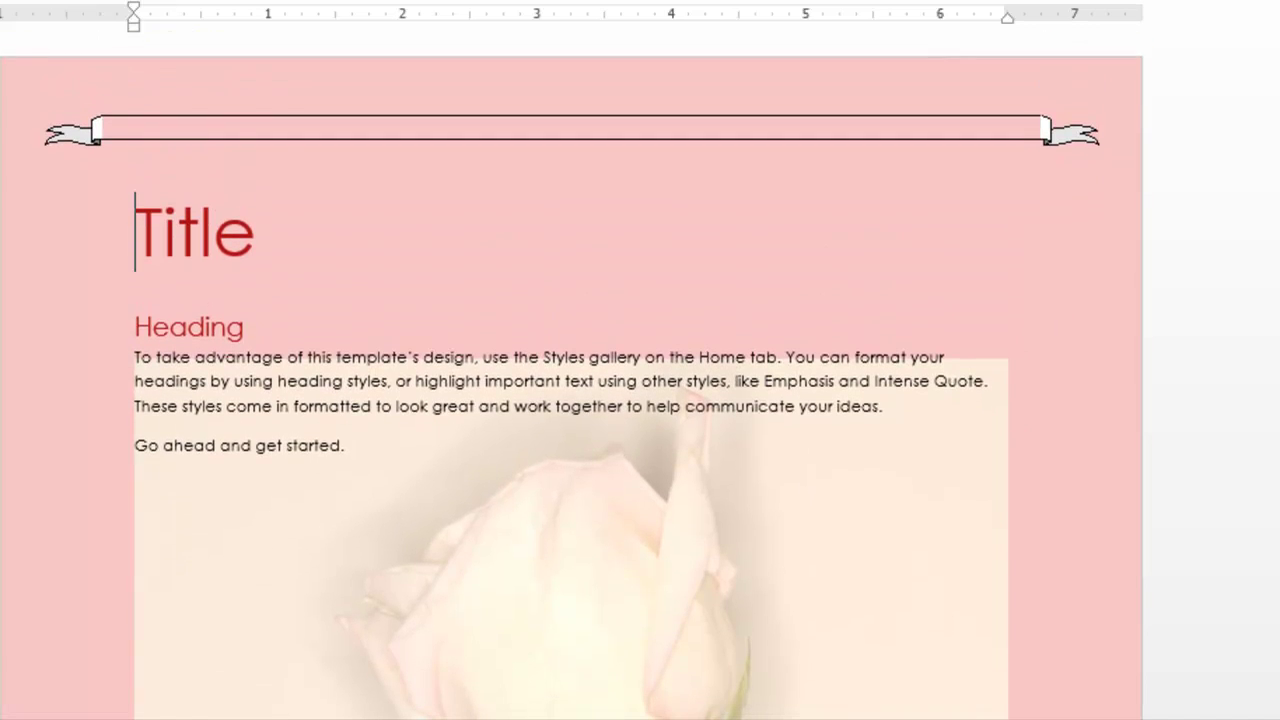
{"action": "scroll", "coordinate": [640, 400], "scroll_direction": "down", "scroll_amount": 2}
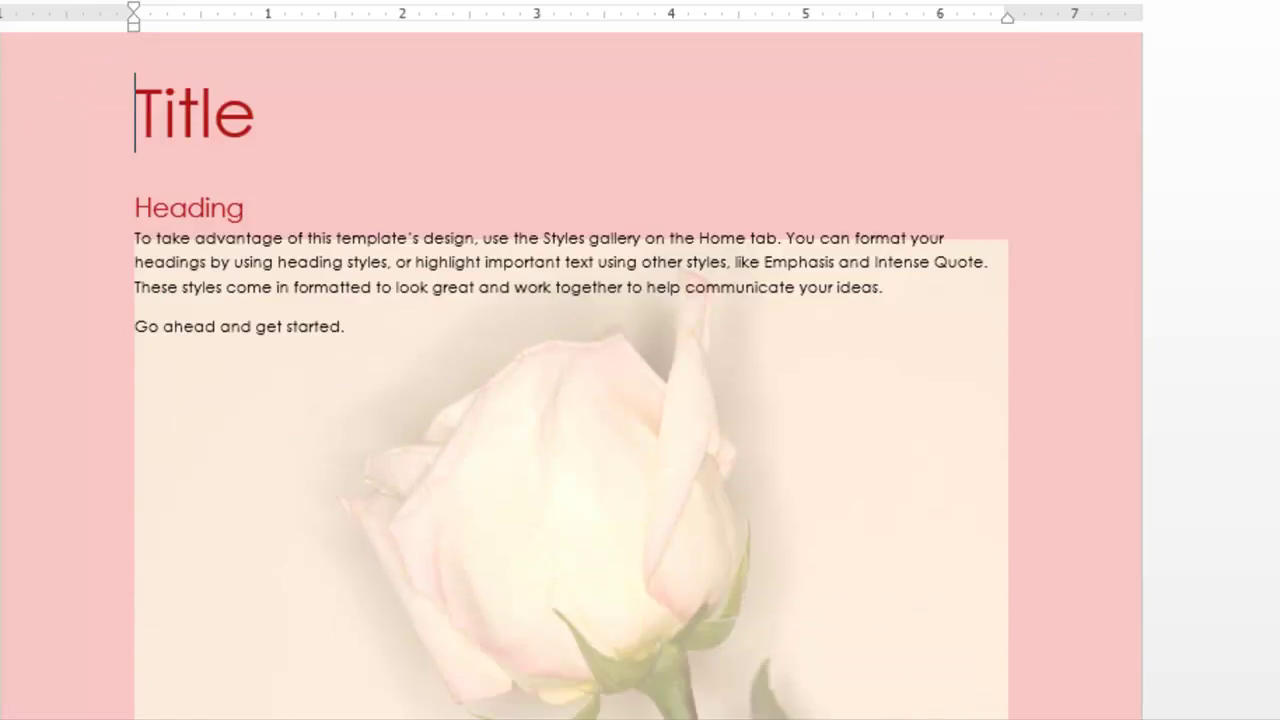
{"action": "scroll", "coordinate": [640, 400], "scroll_direction": "up", "scroll_amount": 2}
{"action": "scroll", "coordinate": [640, 400], "scroll_direction": "down", "scroll_amount": 1}
{"action": "scroll", "coordinate": [640, 400], "scroll_direction": "down", "scroll_amount": 12}
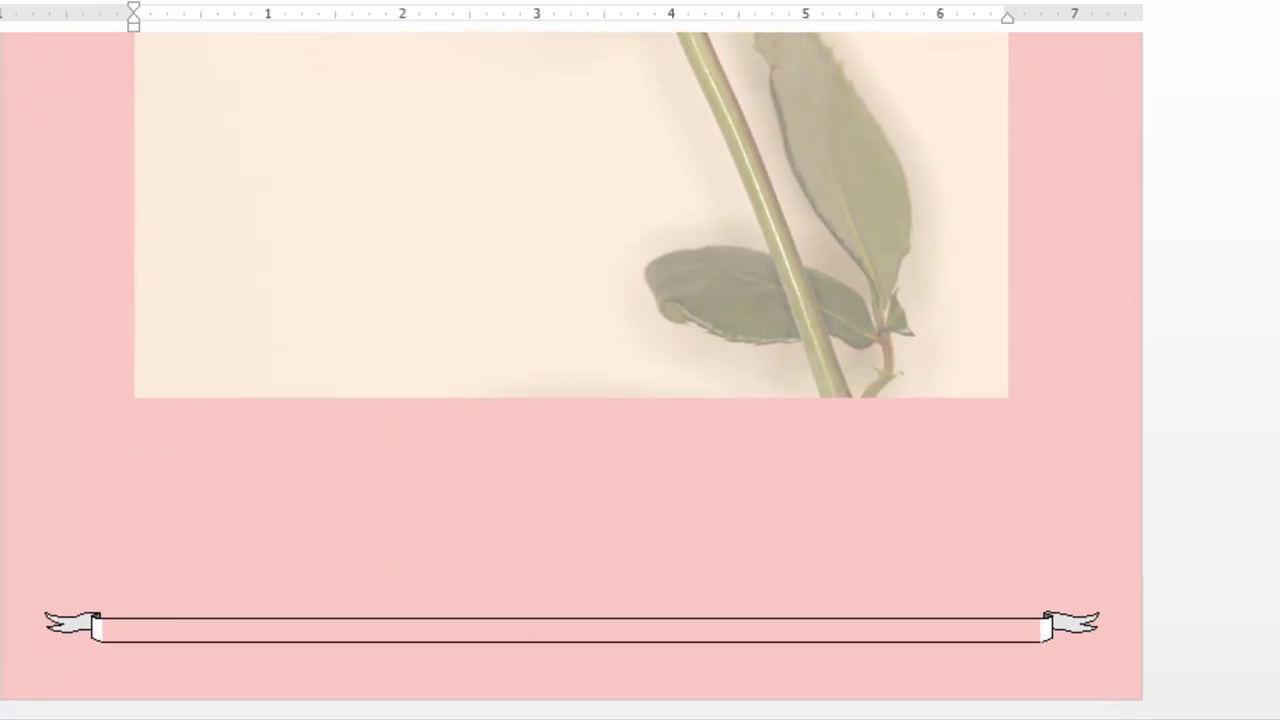
{"action": "scroll", "coordinate": [640, 400], "scroll_direction": "up", "scroll_amount": 12}
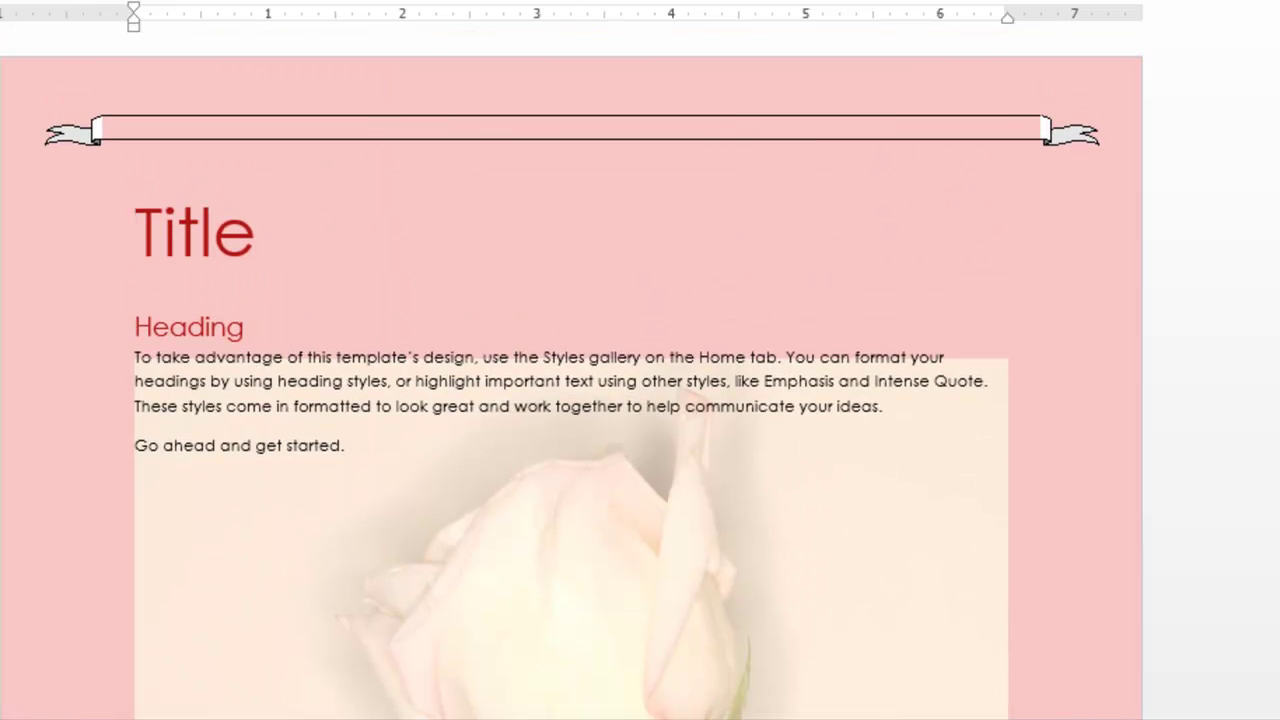
{"action": "scroll", "coordinate": [640, 400], "scroll_direction": "down", "scroll_amount": 12}
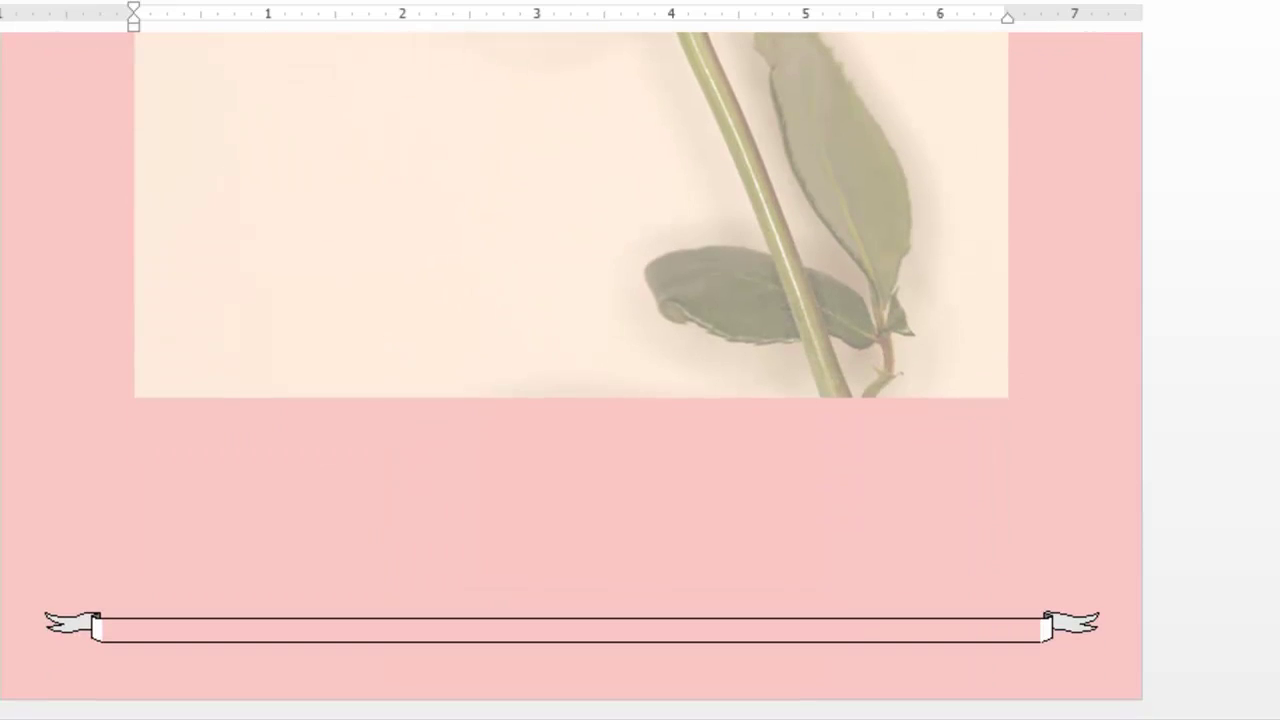
{"action": "scroll", "coordinate": [640, 400], "scroll_direction": "up", "scroll_amount": 12}
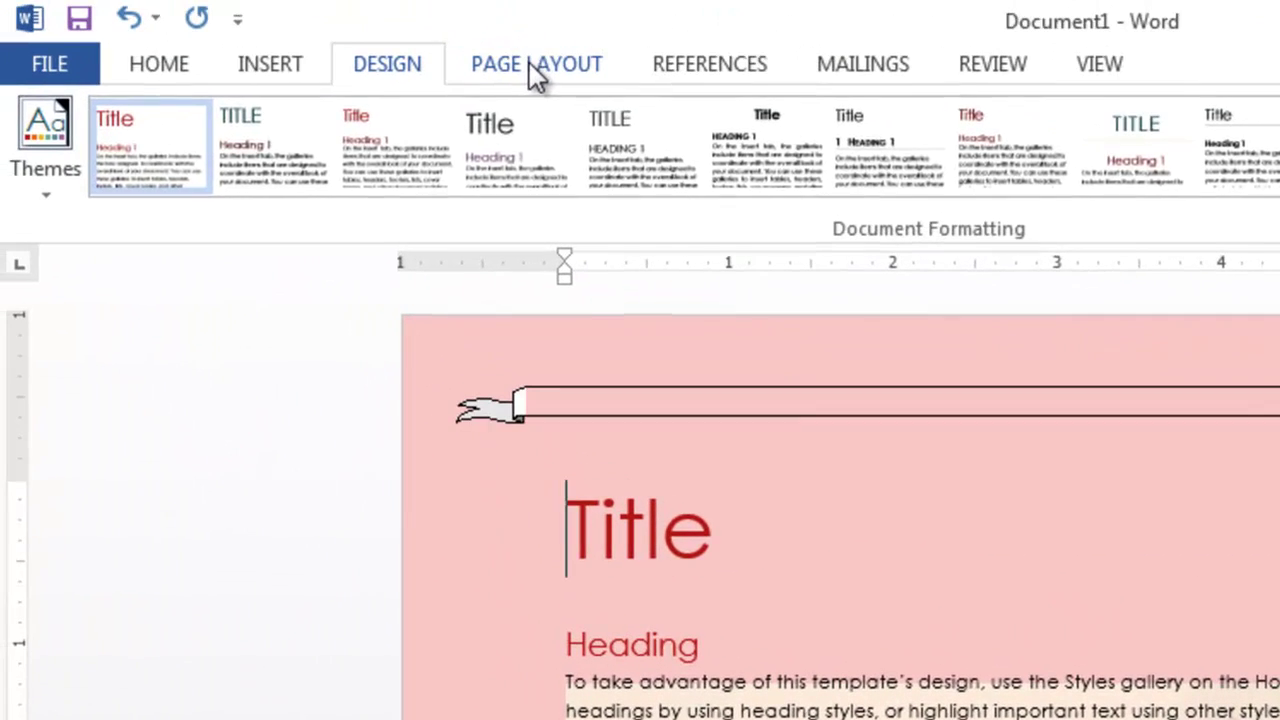
Step: Undo the page colour and border changes and delete all the template text
{"action": "left_click", "coordinate": [529, 72]}
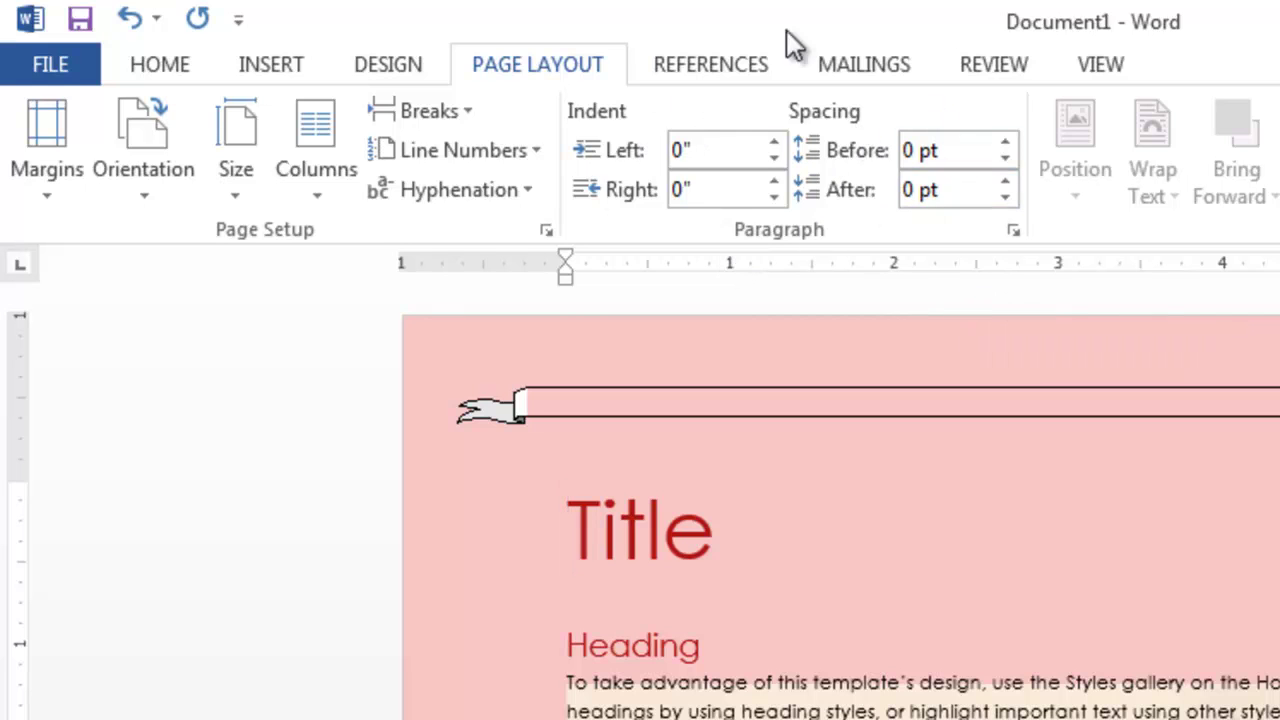
{"action": "key", "text": "ctrl+z"}
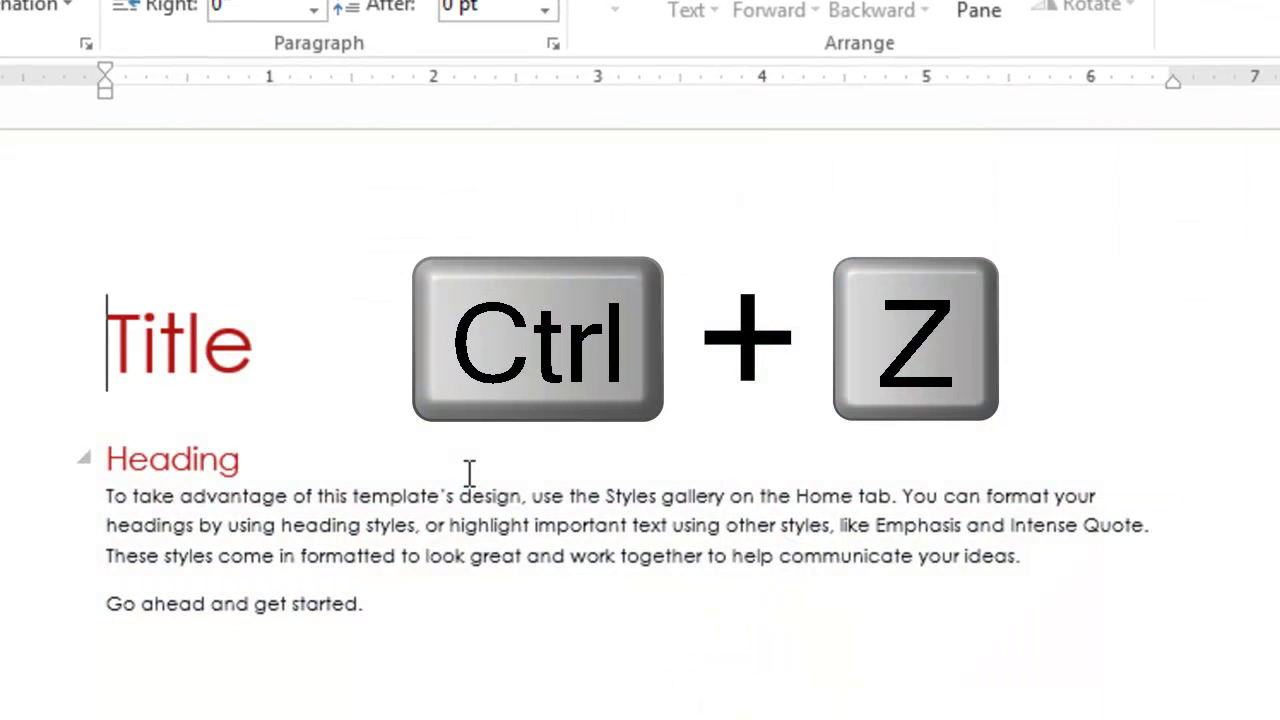
{"action": "left_click_drag", "start_coordinate": [449, 563], "coordinate": [34, 191]}
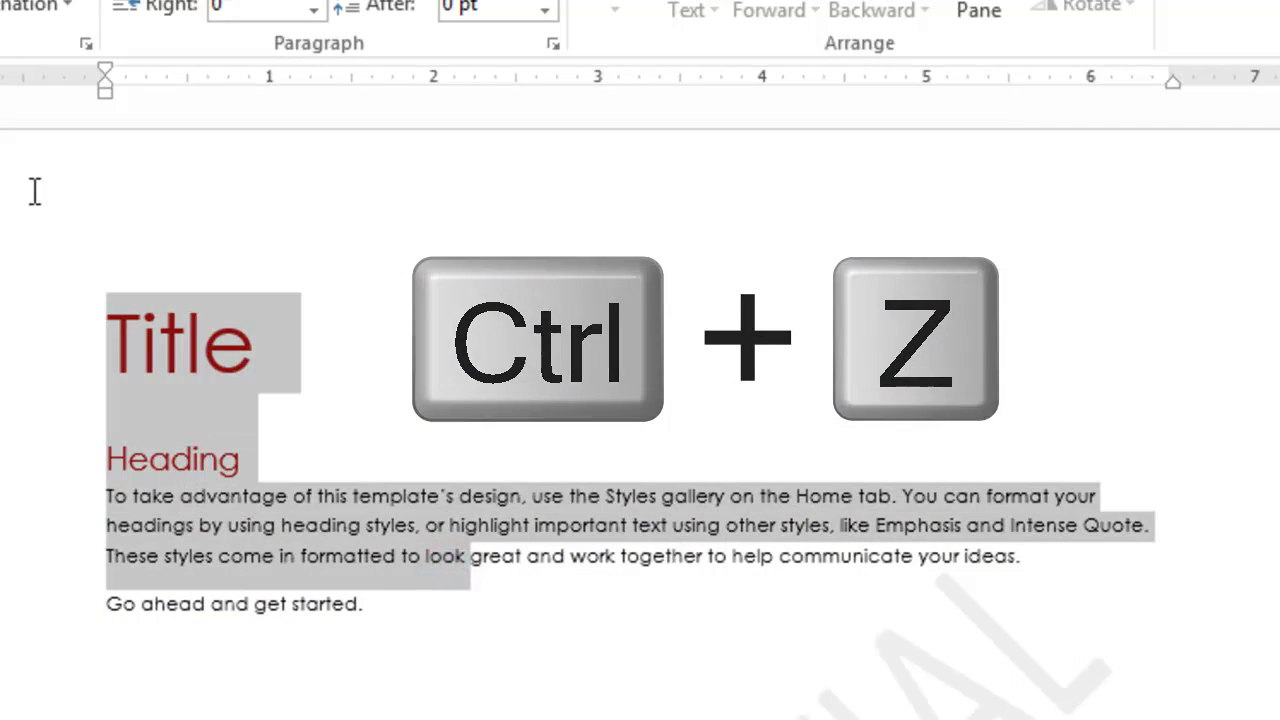
{"action": "key", "text": "Delete"}
{"action": "key", "text": "Delete"}
{"action": "key", "text": "Delete"}
{"action": "key", "text": "Delete"}
{"action": "key", "text": "Delete"}
{"action": "key", "text": "Delete"}
{"action": "key", "text": "Delete"}
{"action": "key", "text": "Delete"}
{"action": "key", "text": "Delete"}
{"action": "key", "text": "Delete"}
{"action": "key", "text": "Delete"}
{"action": "key", "text": "Delete"}
{"action": "key", "text": "Delete"}
{"action": "key", "text": "Delete"}
{"action": "key", "text": "Delete"}
{"action": "key", "text": "Delete"}
{"action": "key", "text": "Delete"}
{"action": "key", "text": "Delete"}
{"action": "key", "text": "Delete"}
{"action": "key", "text": "Delete"}
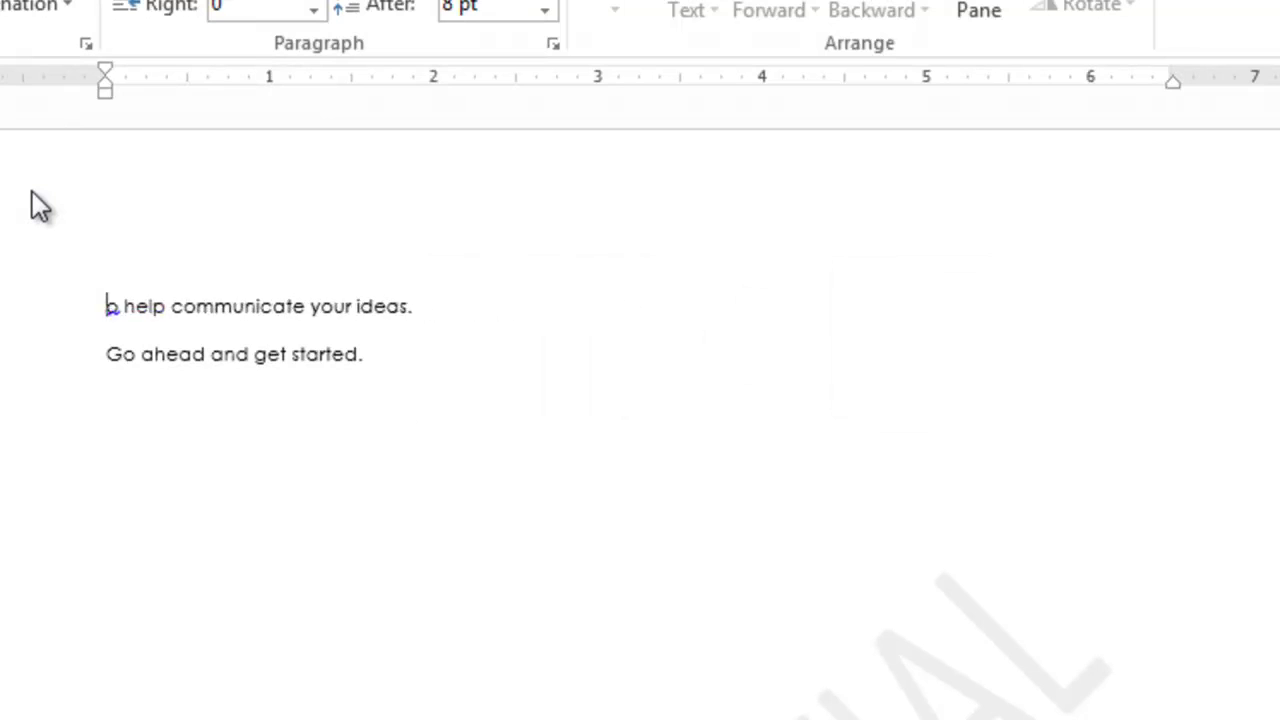
{"action": "key", "text": "Delete"}
{"action": "key", "text": "Delete"}
{"action": "key", "text": "Delete"}
{"action": "key", "text": "Delete"}
{"action": "key", "text": "Delete"}
{"action": "key", "text": "Delete"}
{"action": "key", "text": "Delete"}
{"action": "key", "text": "ctrl+shift+End"}
{"action": "key", "text": "Delete"}
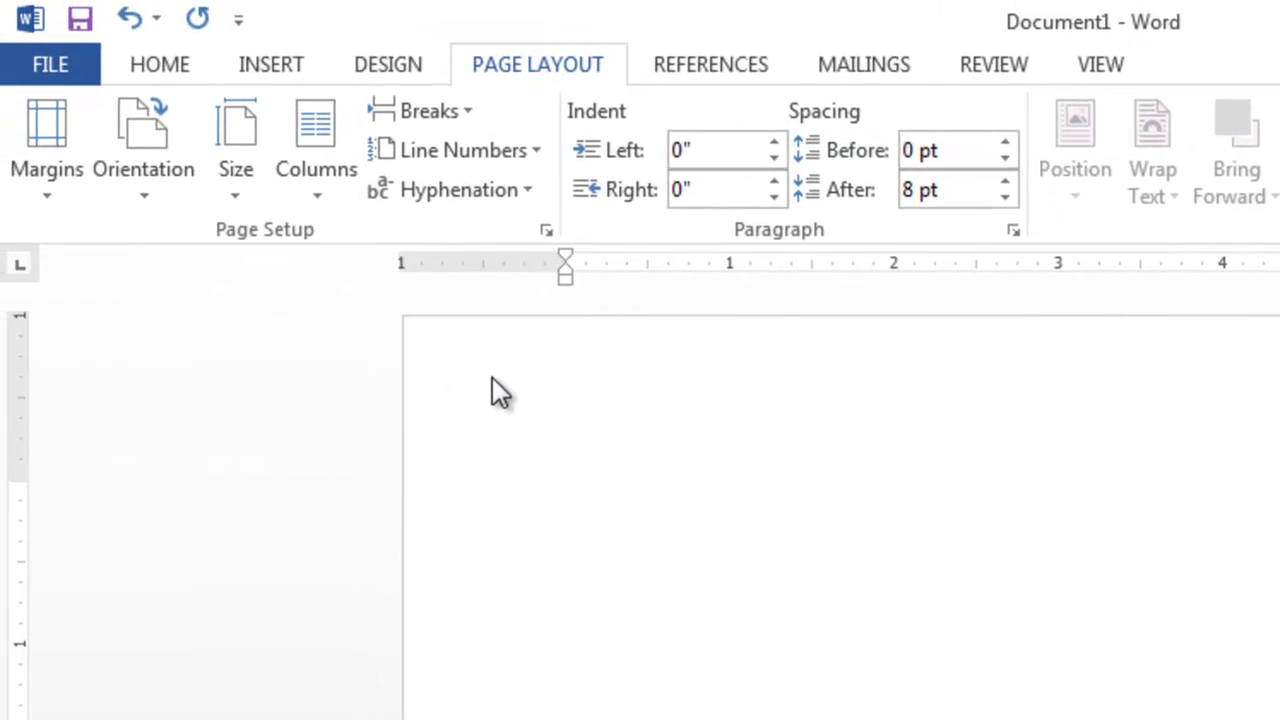
Step: Generate sample paragraphs with =rand() and place the cursor in the first one
{"action": "type", "text": "=rand()"}
{"action": "key", "text": "Return"}
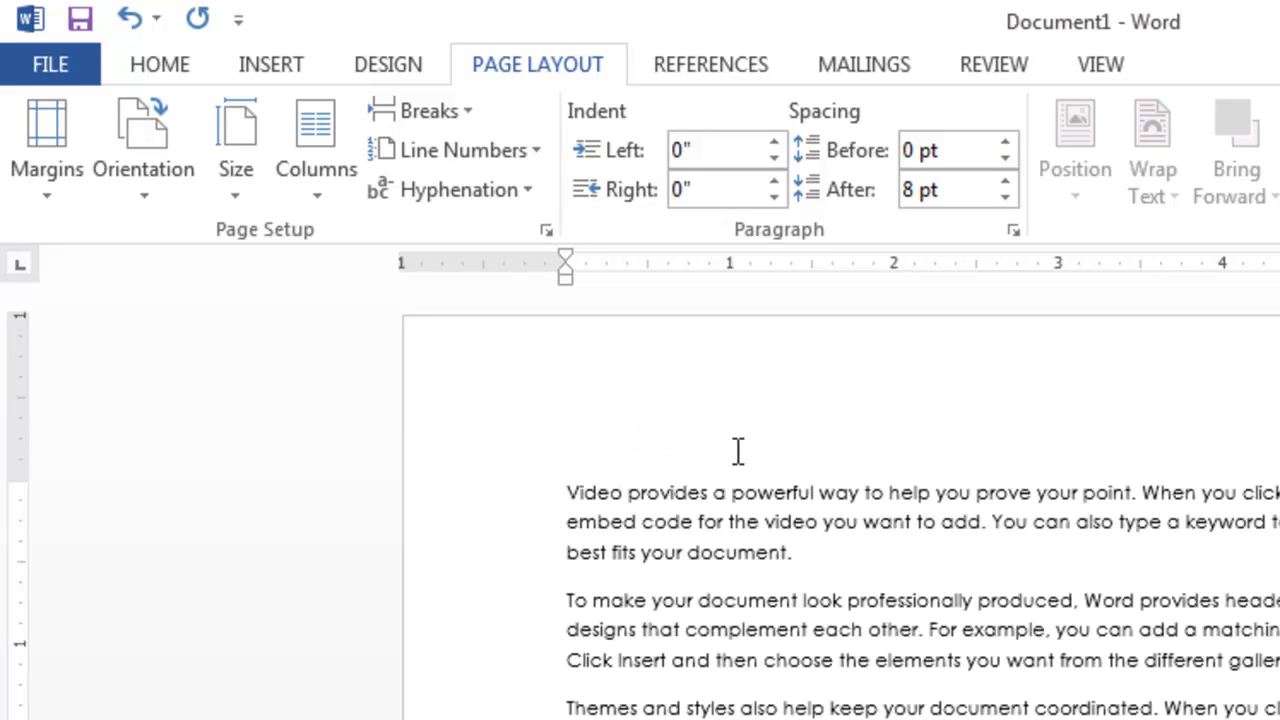
{"action": "left_click", "coordinate": [716, 488]}
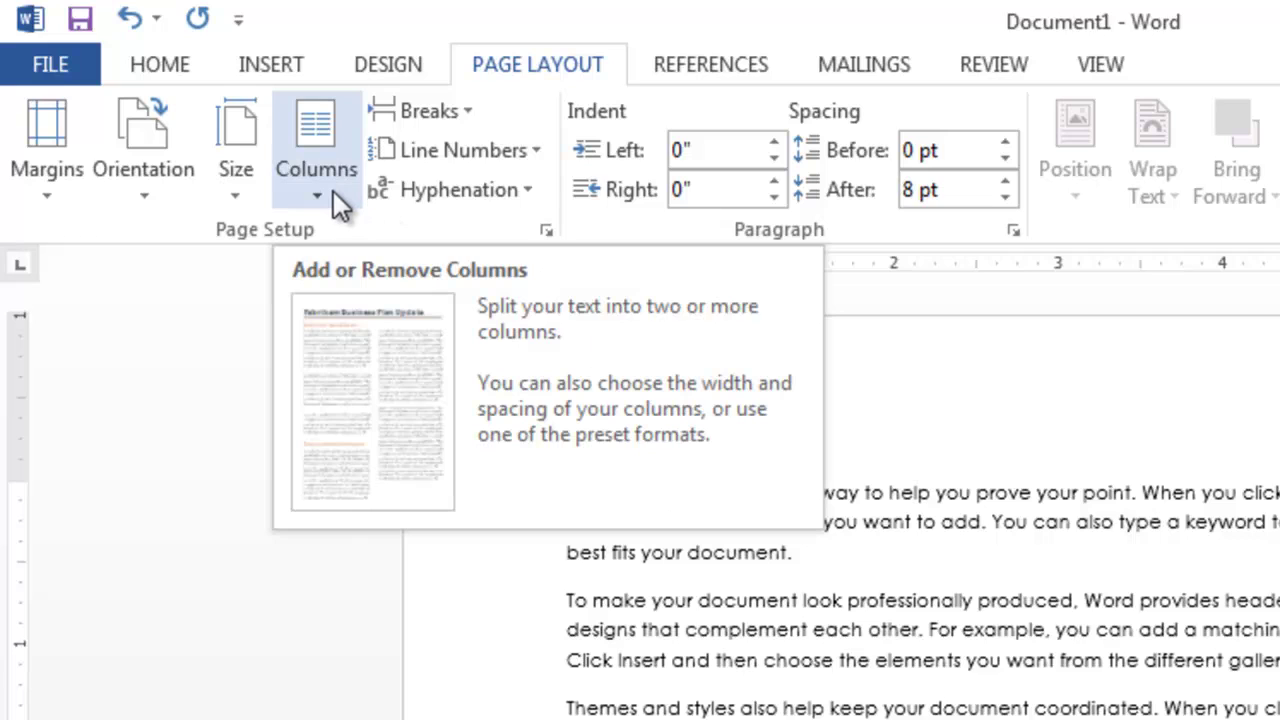
Step: Try Narrow 0.5-inch margins, switch to Normal 1-inch margins, then open Custom Margins
{"action": "left_click", "coordinate": [66, 191]}
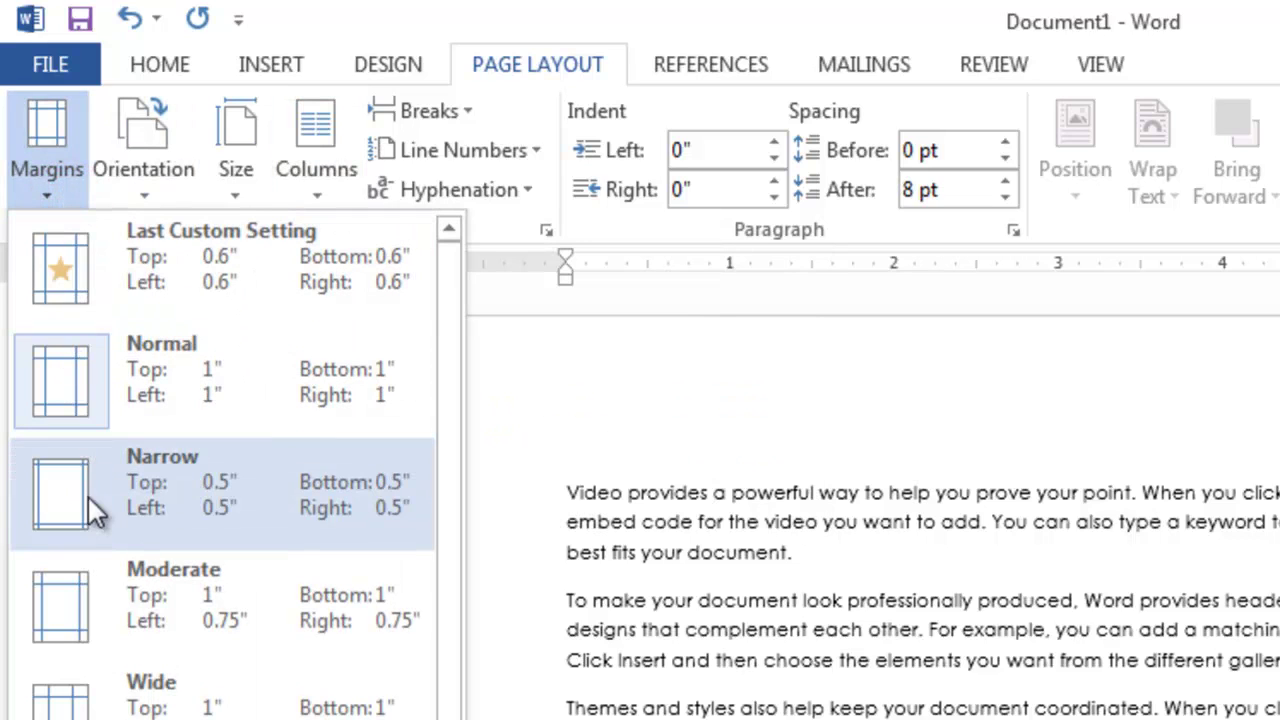
{"action": "left_click", "coordinate": [84, 499]}
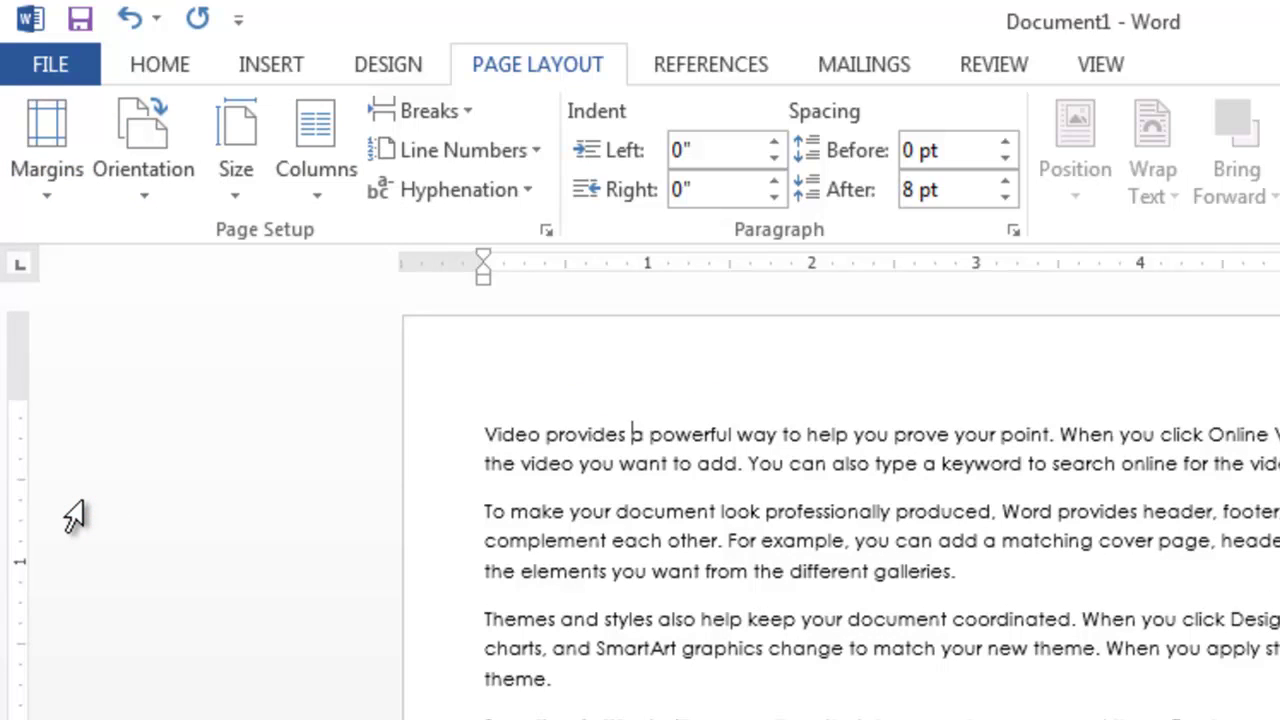
{"action": "left_click", "coordinate": [38, 190]}
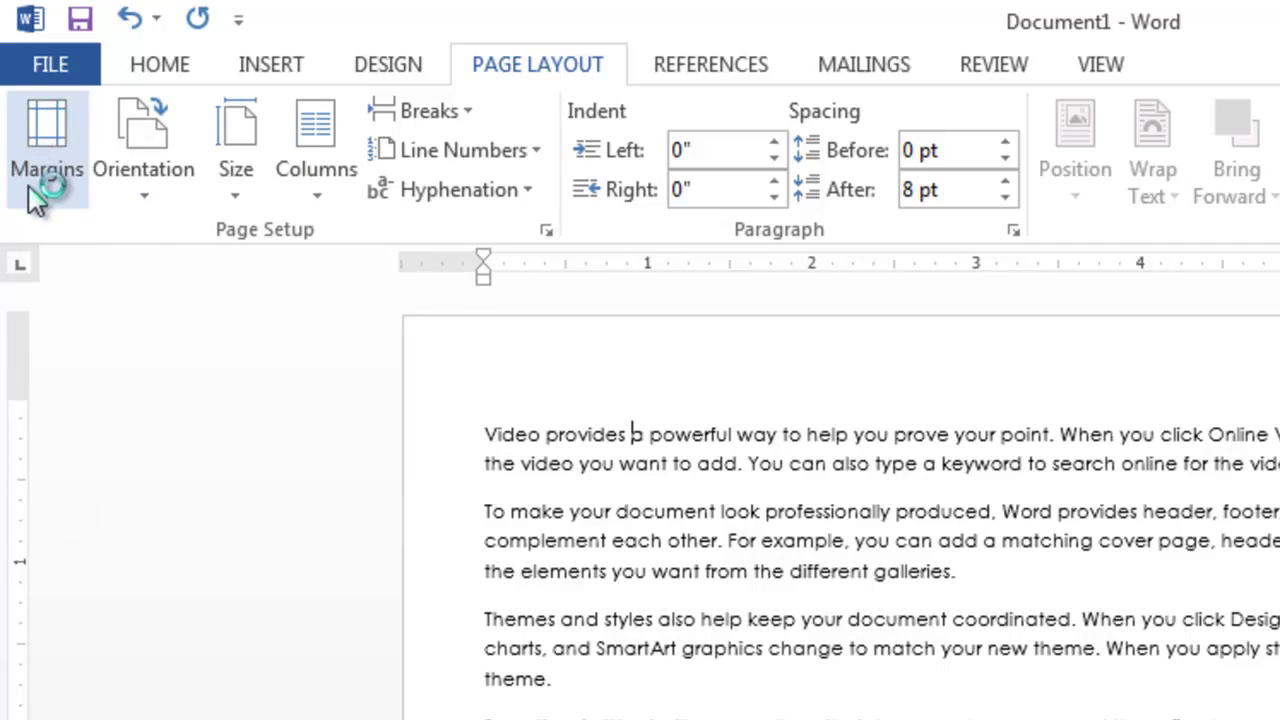
{"action": "left_click", "coordinate": [70, 350]}
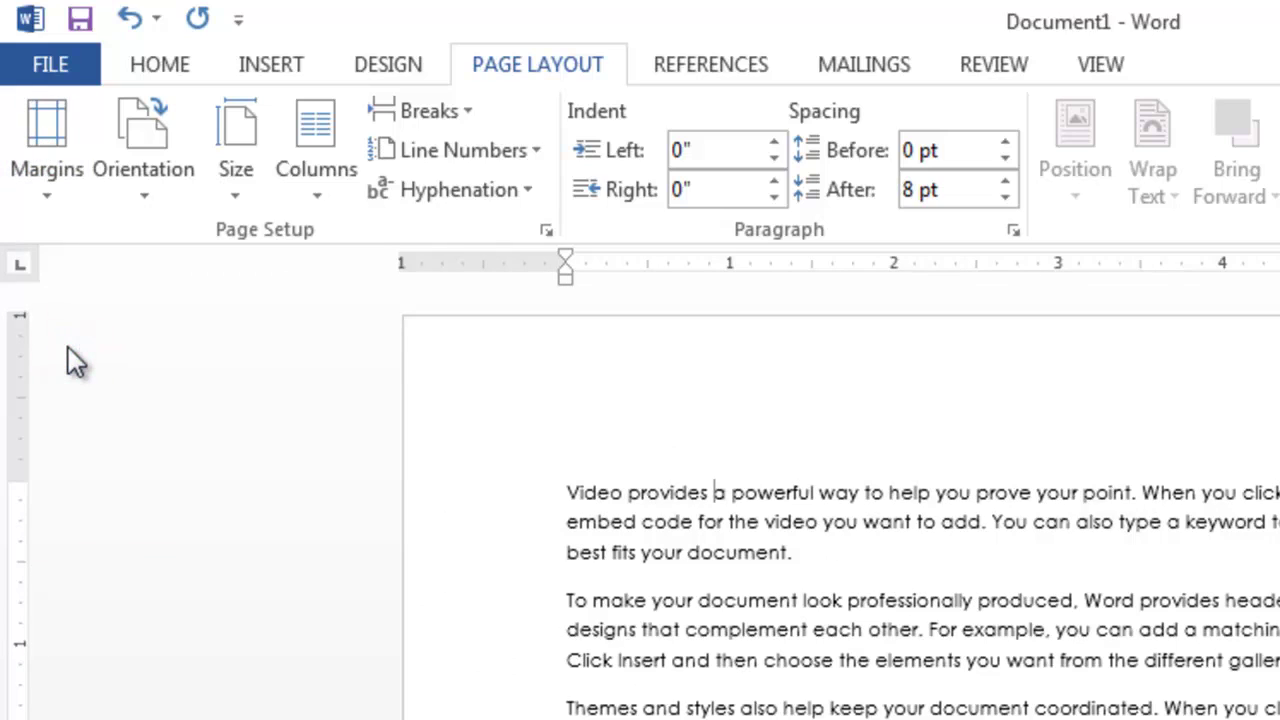
{"action": "left_click", "coordinate": [49, 198]}
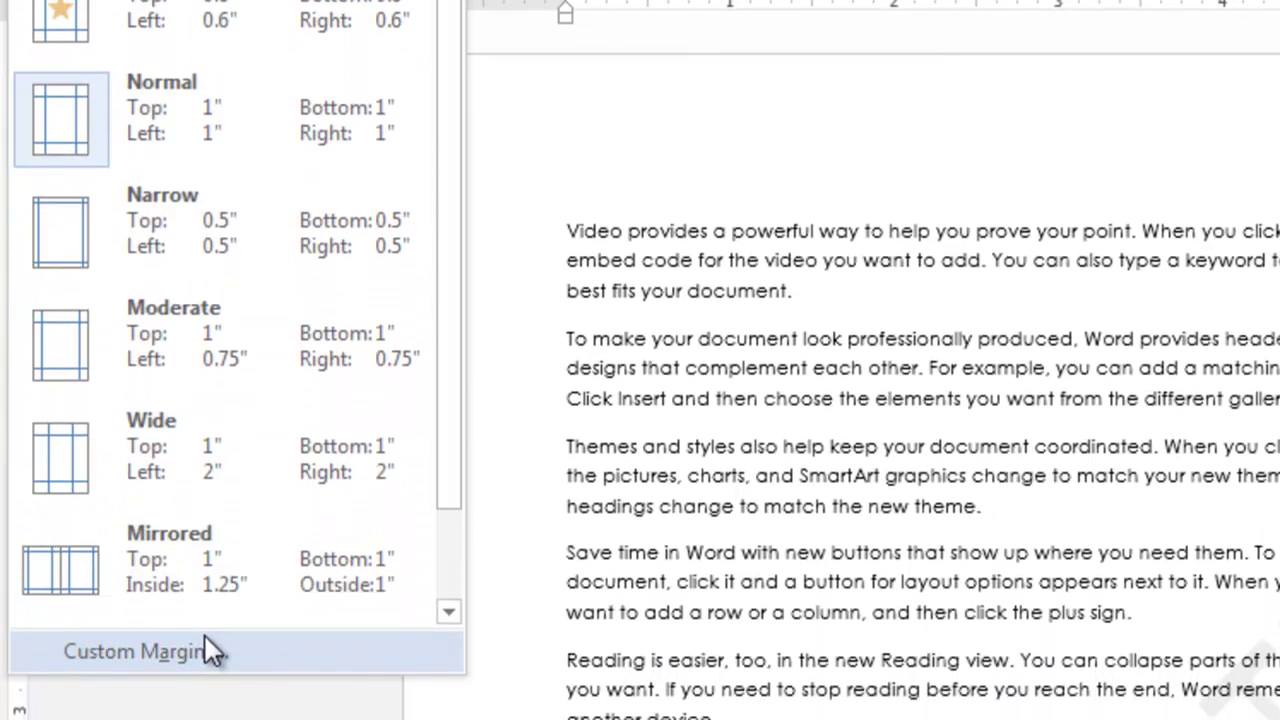
{"action": "left_click", "coordinate": [200, 652]}
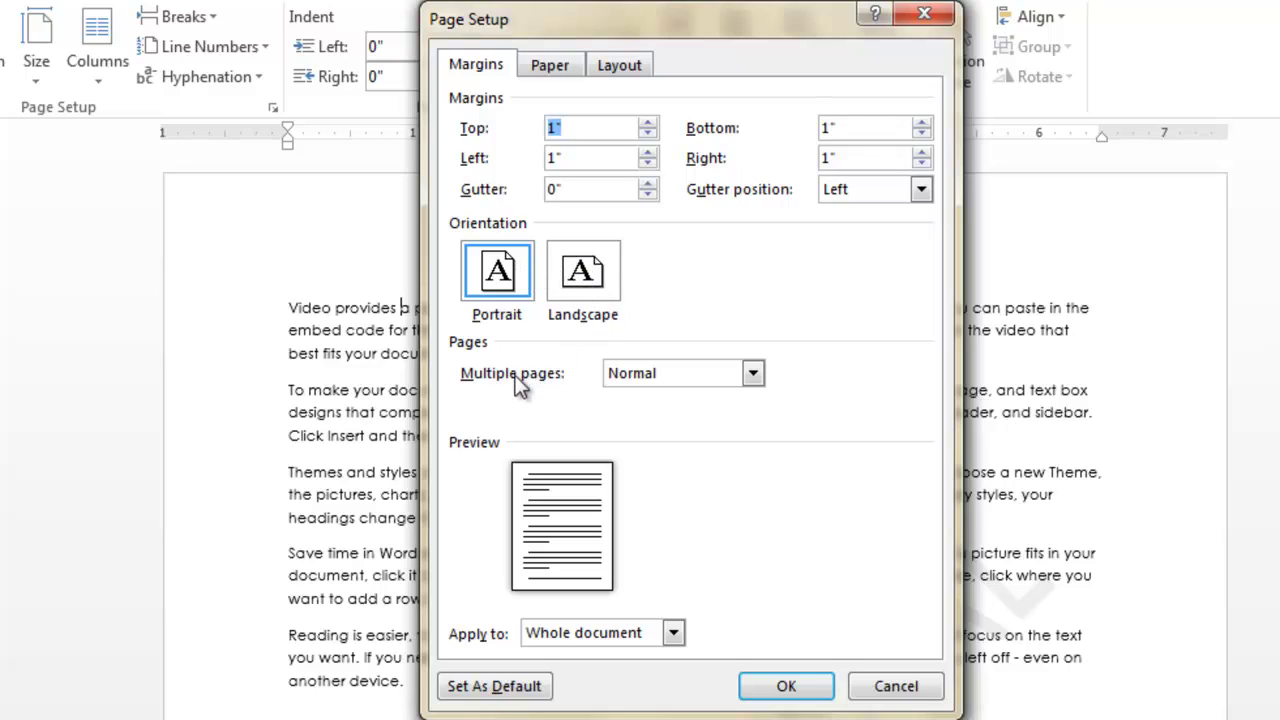
Step: Preview 2 pages per sheet and Book fold layouts, then cancel Page Setup
{"action": "left_click", "coordinate": [686, 377]}
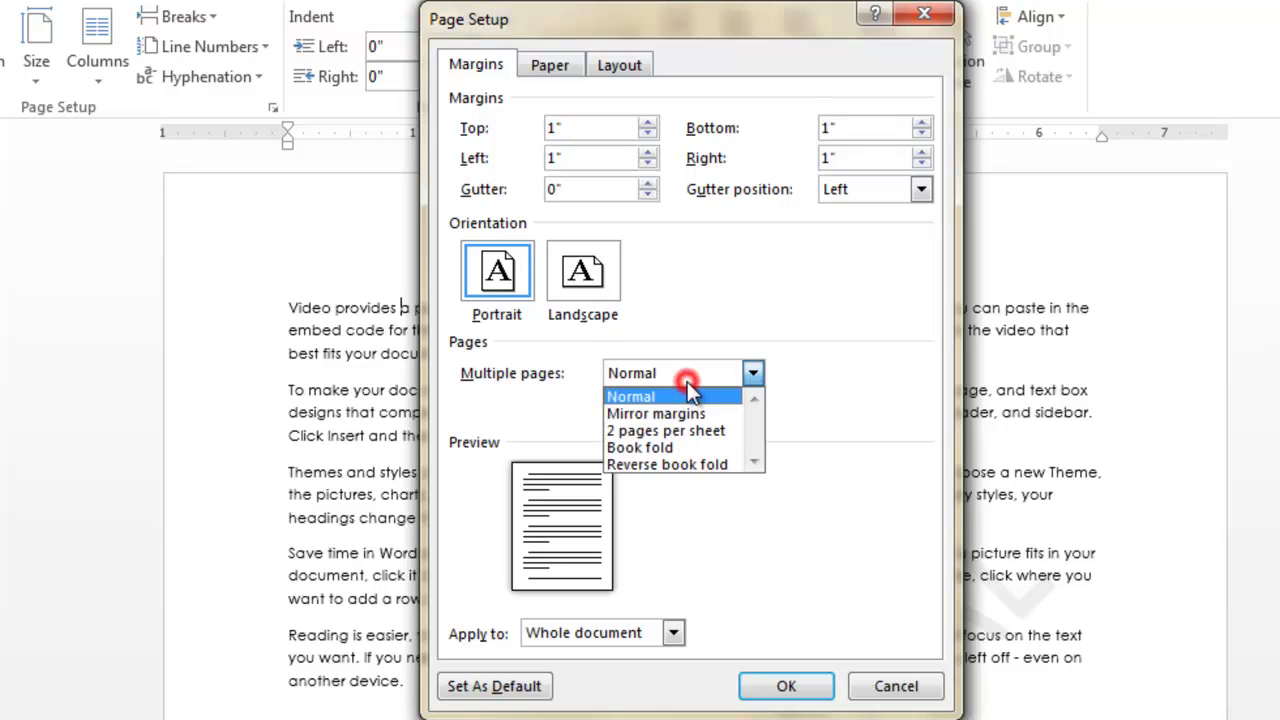
{"action": "left_click", "coordinate": [722, 432]}
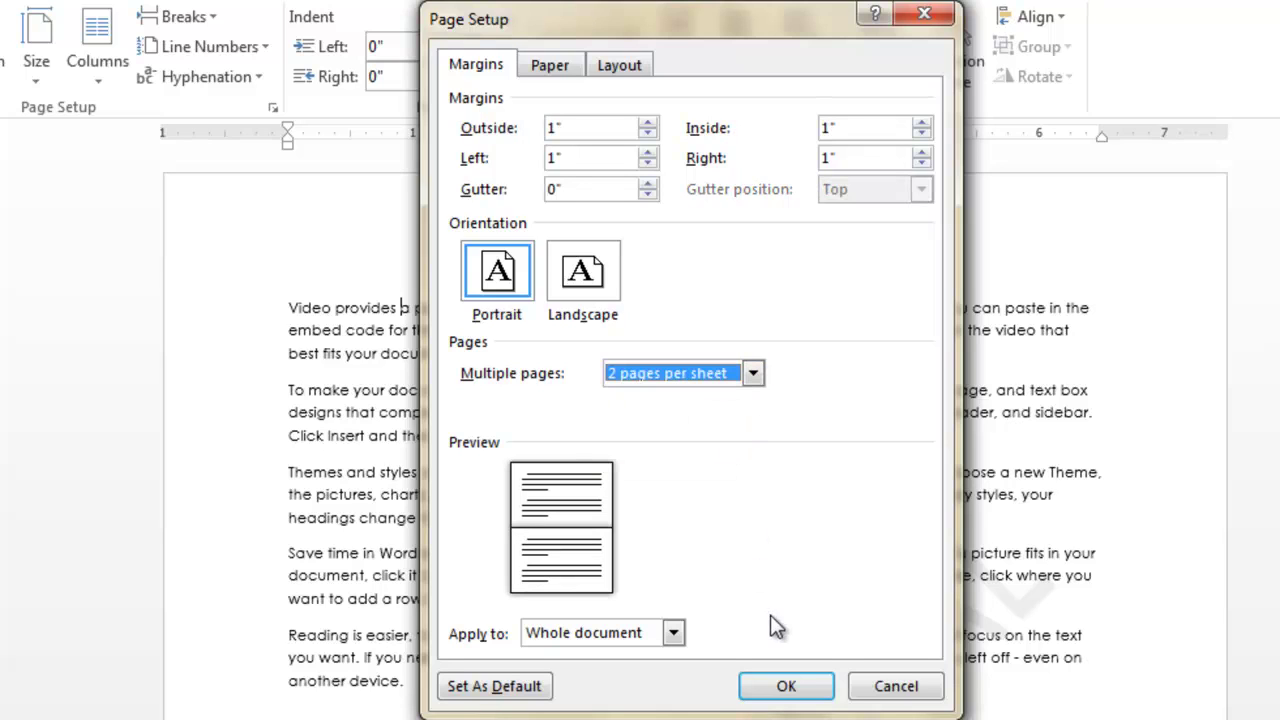
{"action": "left_click", "coordinate": [725, 377]}
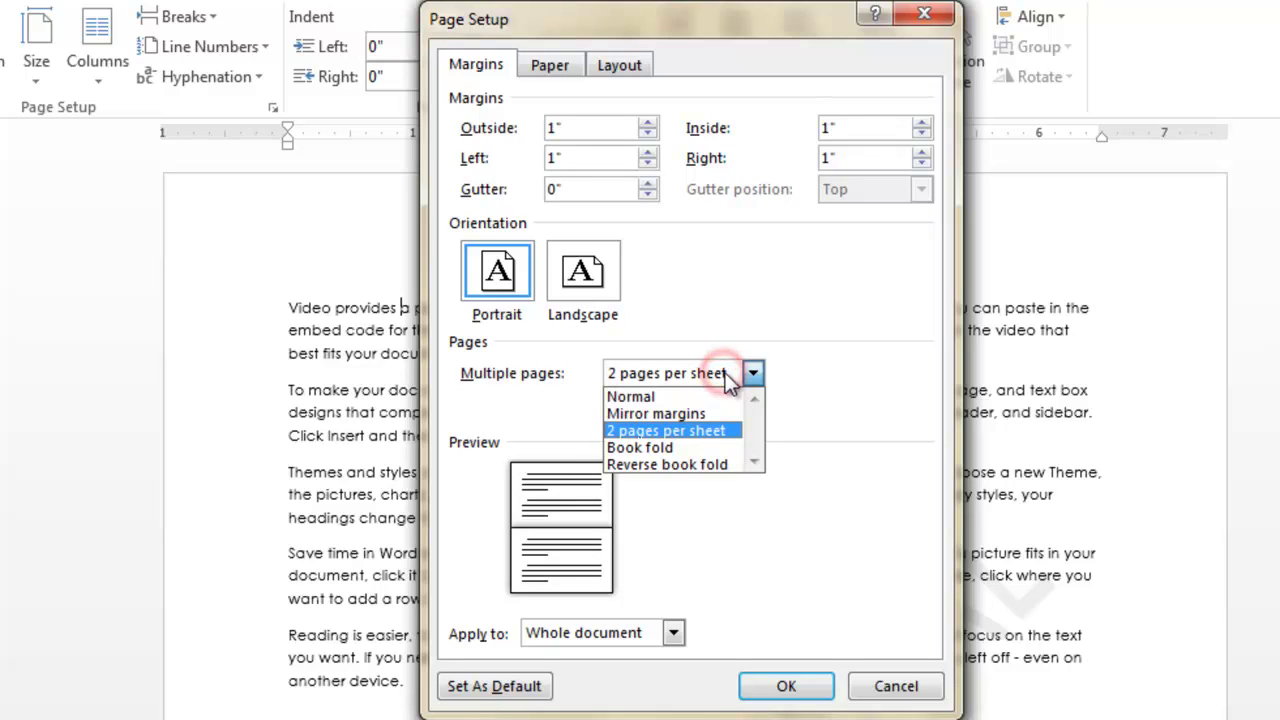
{"action": "left_click", "coordinate": [701, 443]}
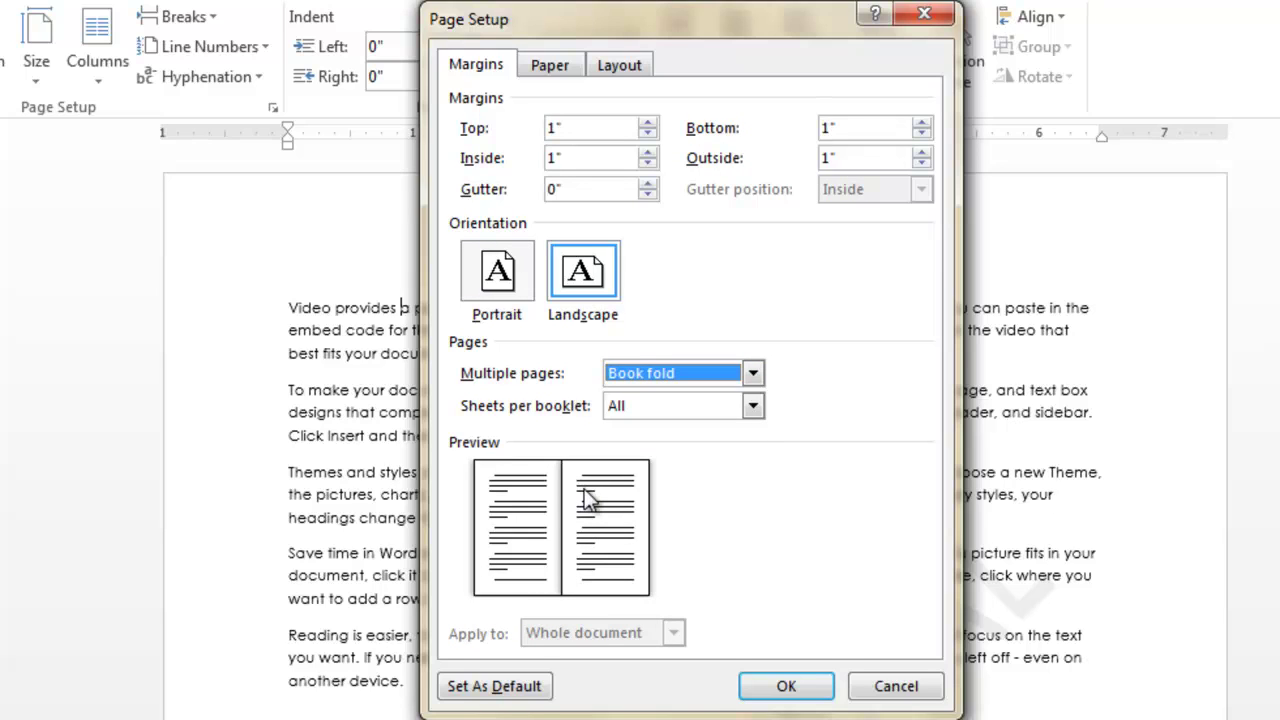
{"action": "left_click", "coordinate": [887, 687]}
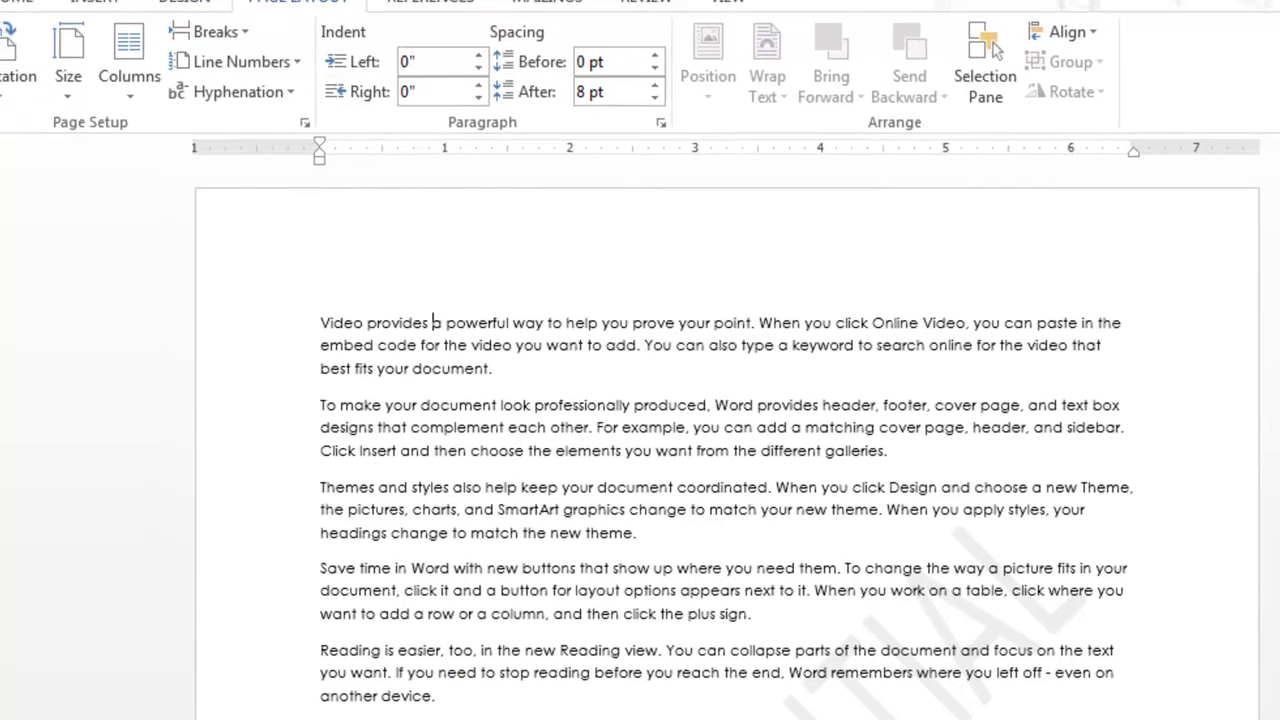
Step: Switch the page orientation to Landscape
{"action": "left_click", "coordinate": [30, 127]}
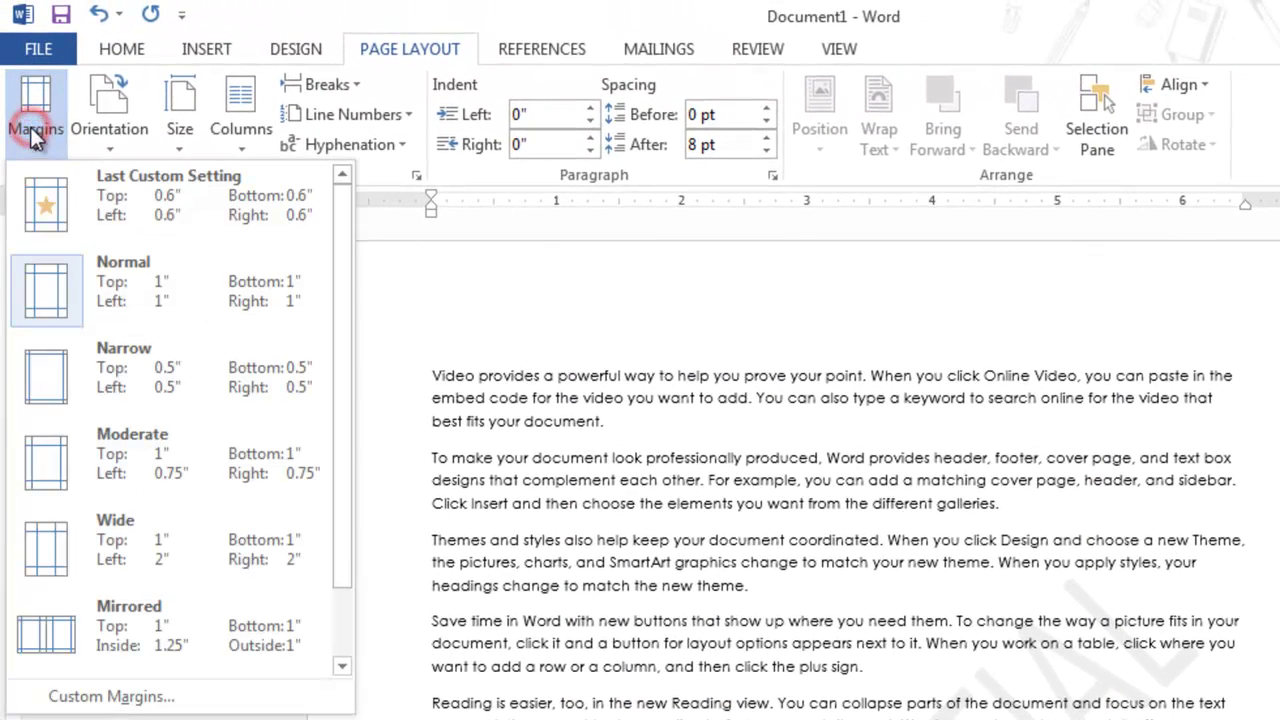
{"action": "left_click", "coordinate": [113, 148]}
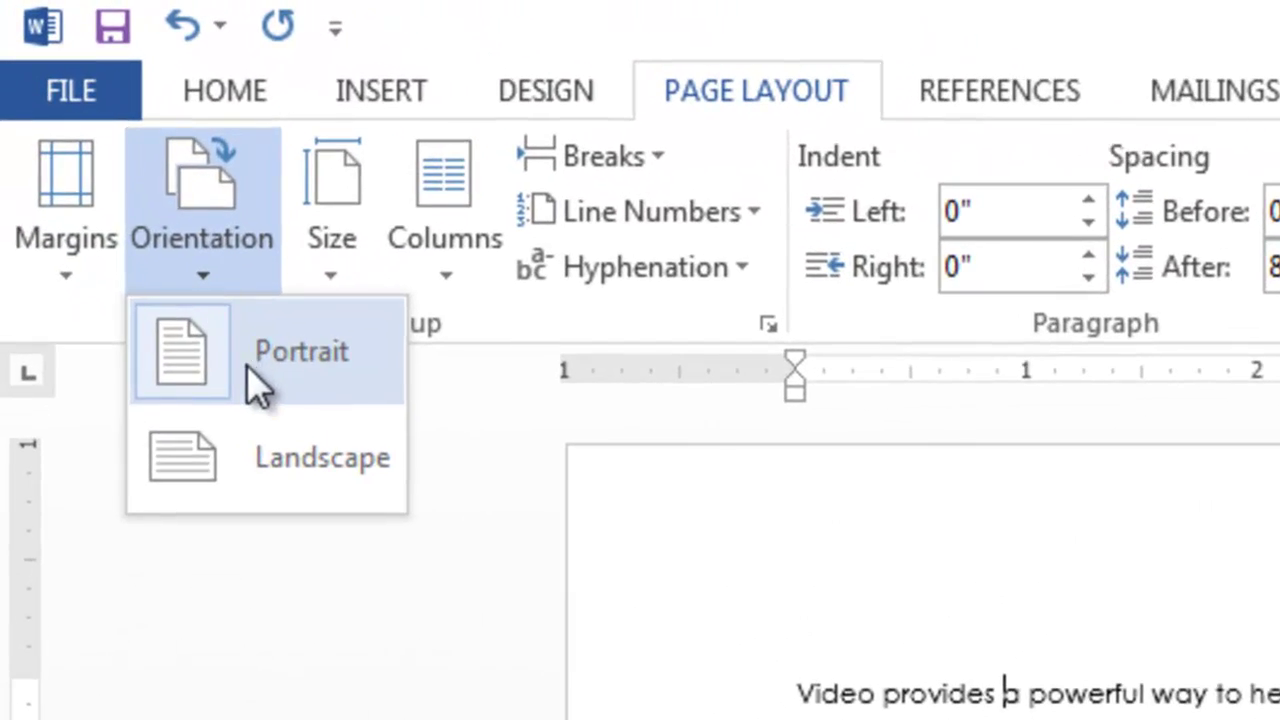
{"action": "left_click", "coordinate": [271, 452]}
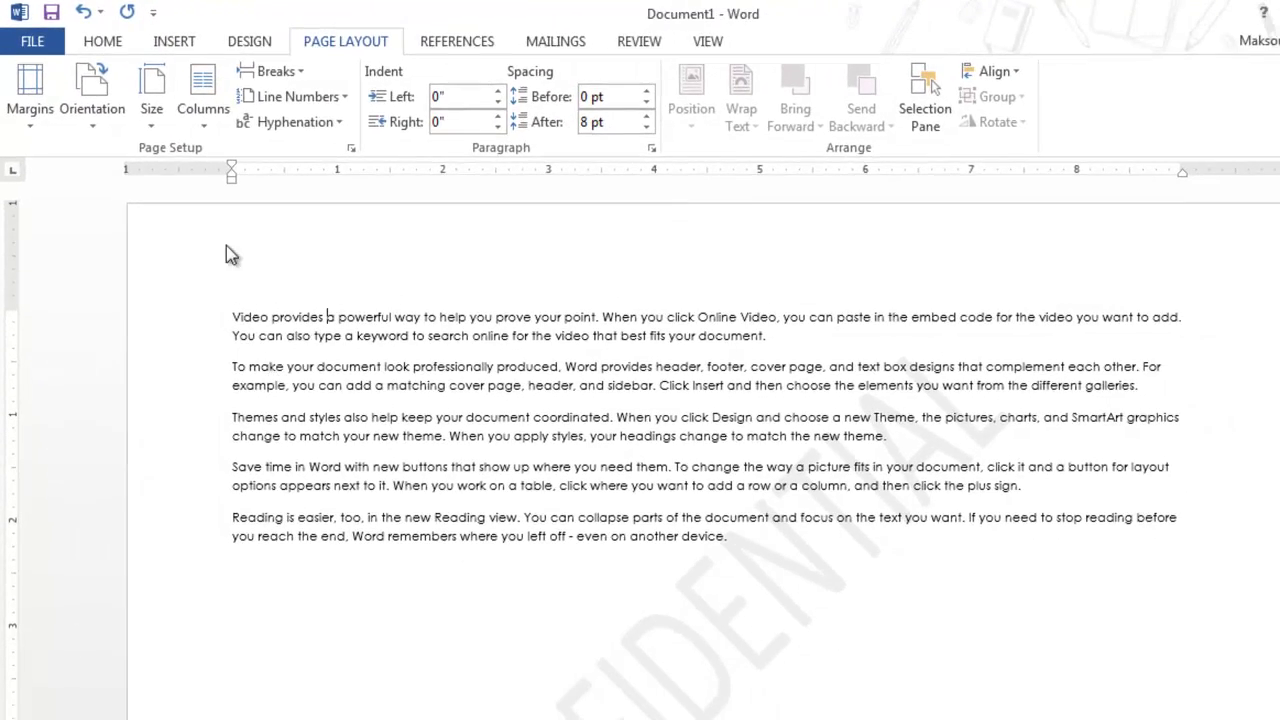
Step: Review More Paper Sizes and the Layout tab, cancel, and select the sample paragraphs
{"action": "left_click", "coordinate": [151, 120]}
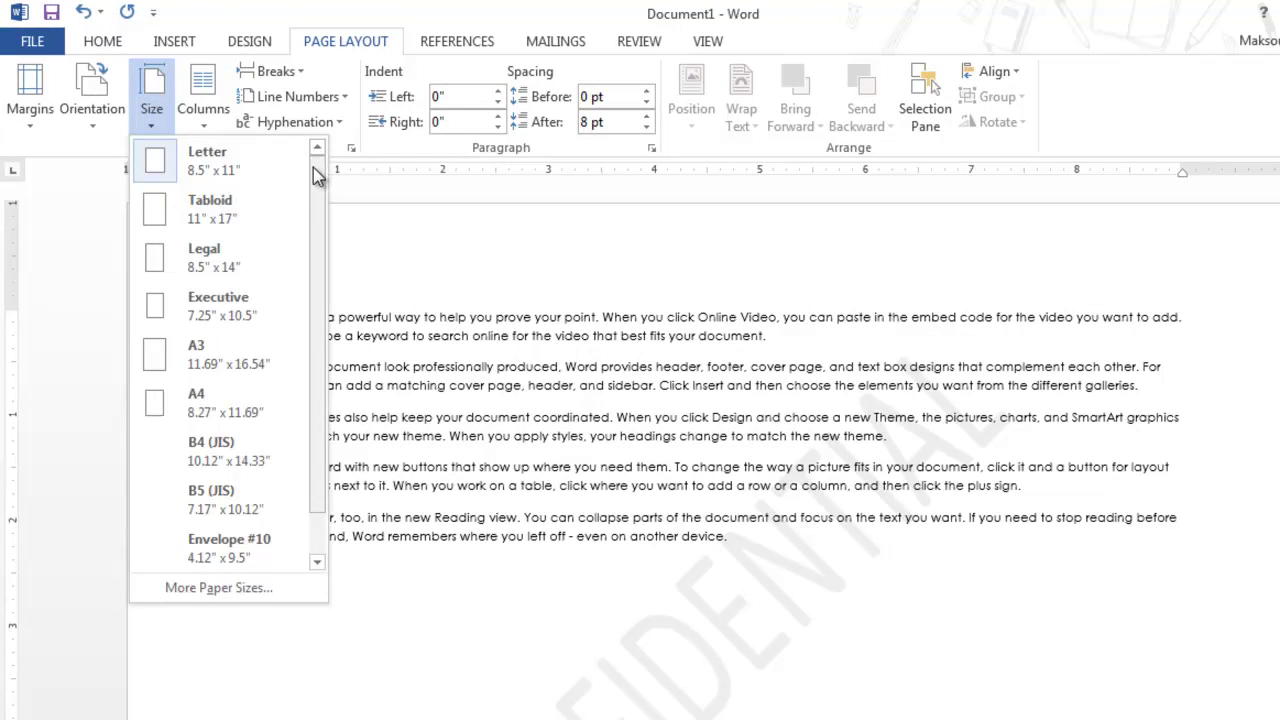
{"action": "left_click_drag", "start_coordinate": [313, 167], "coordinate": [320, 218]}
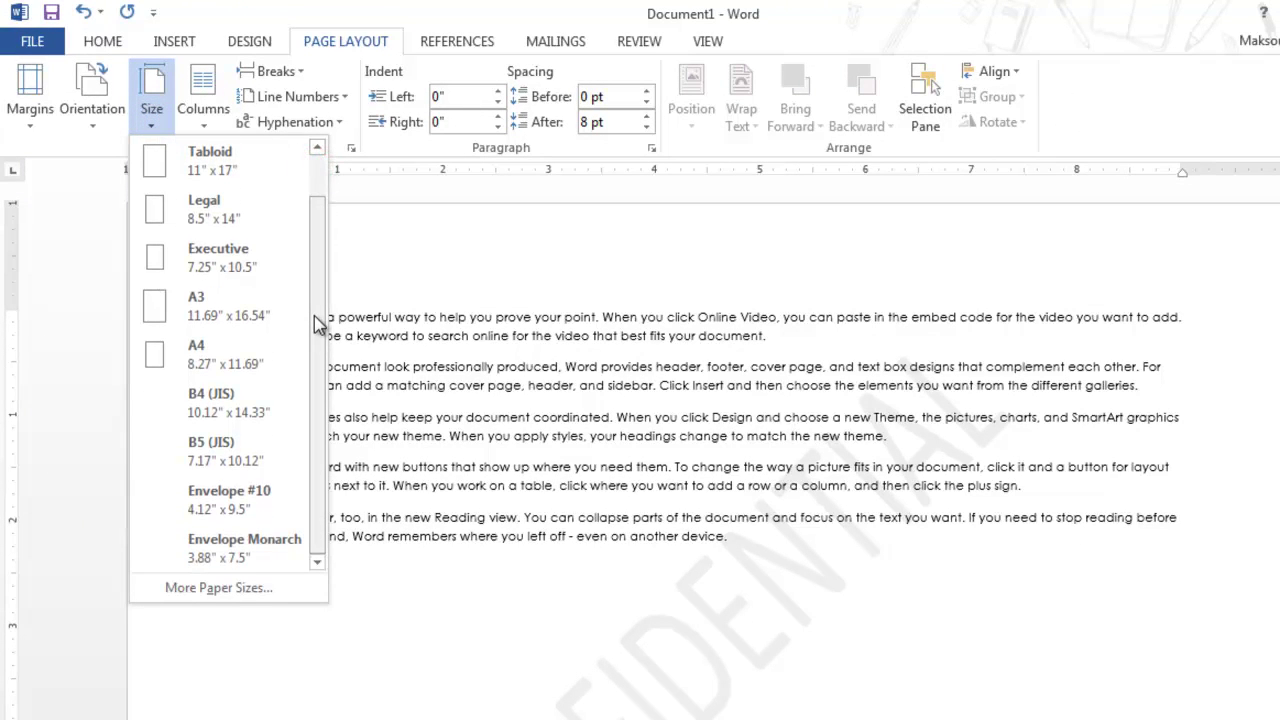
{"action": "left_click", "coordinate": [241, 590]}
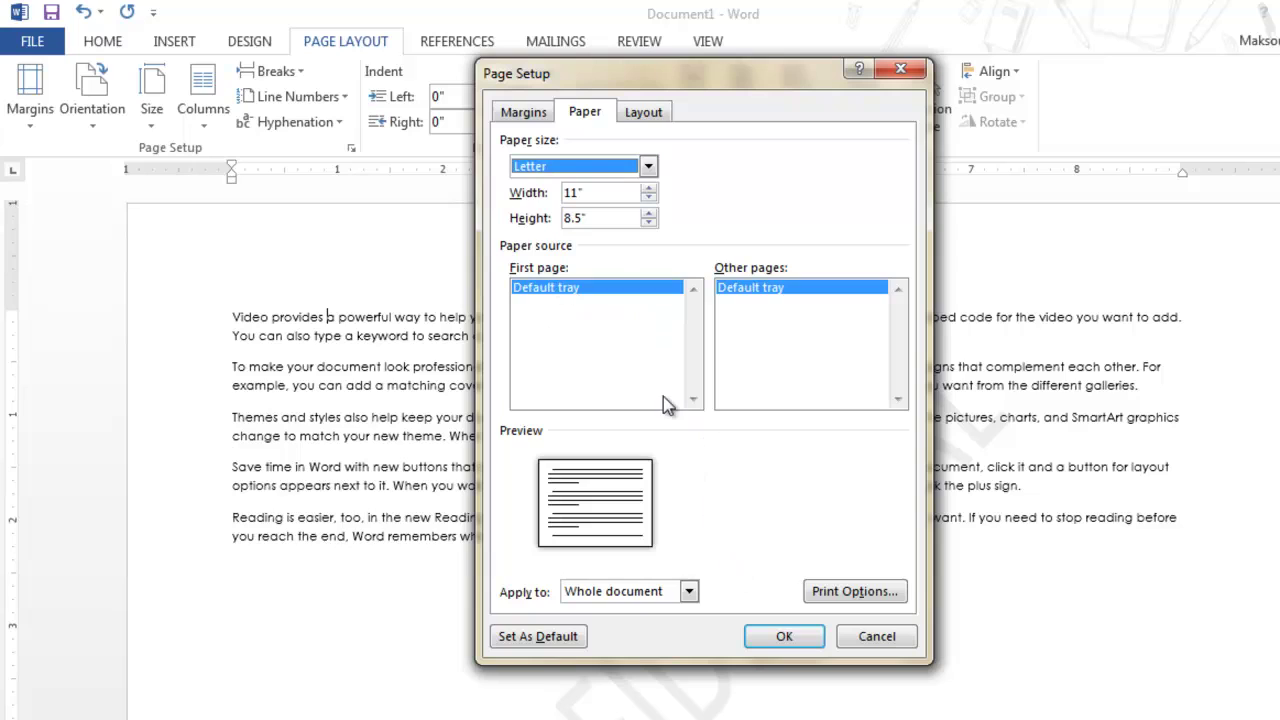
{"action": "left_click", "coordinate": [640, 113]}
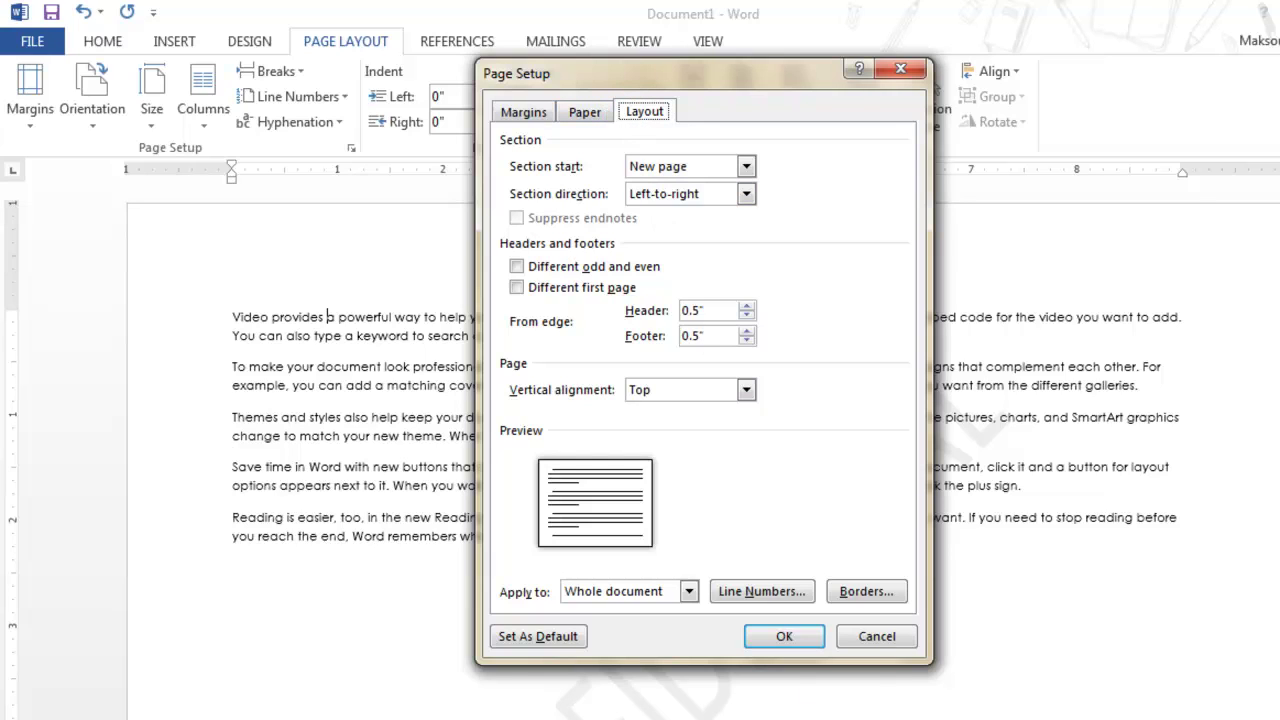
{"action": "left_click", "coordinate": [872, 640]}
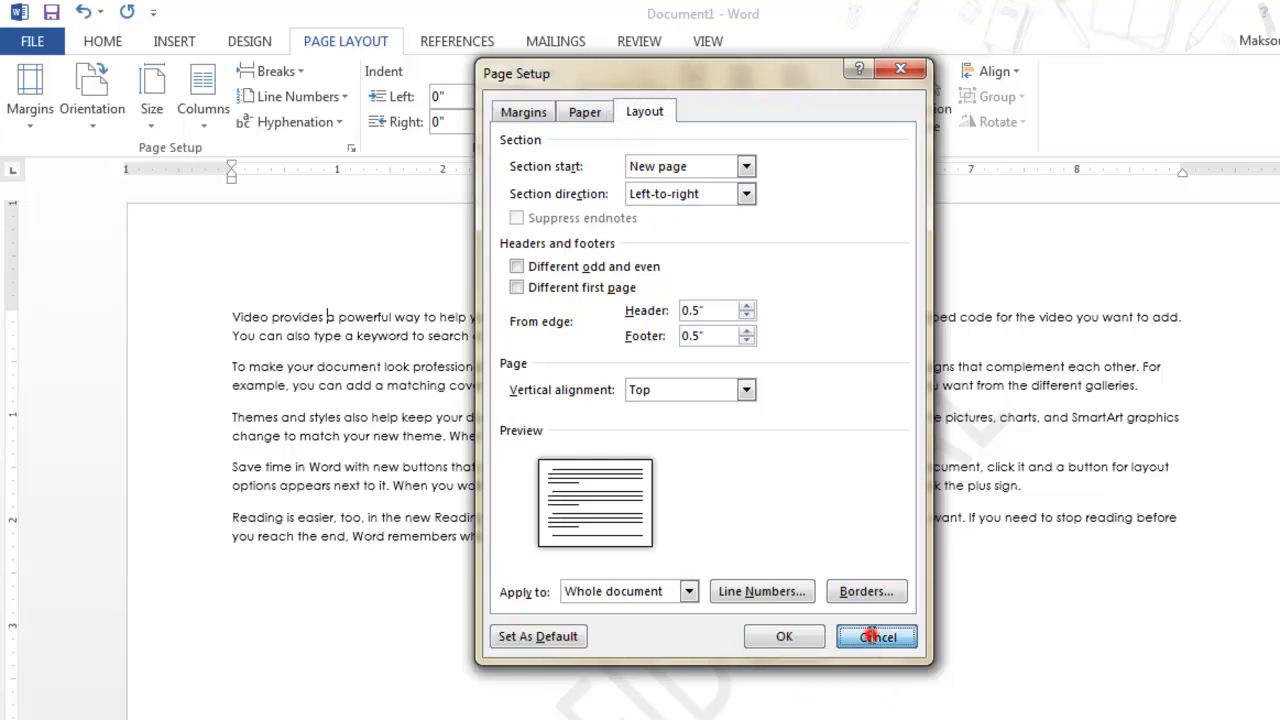
{"action": "left_click_drag", "start_coordinate": [1029, 605], "coordinate": [211, 217]}
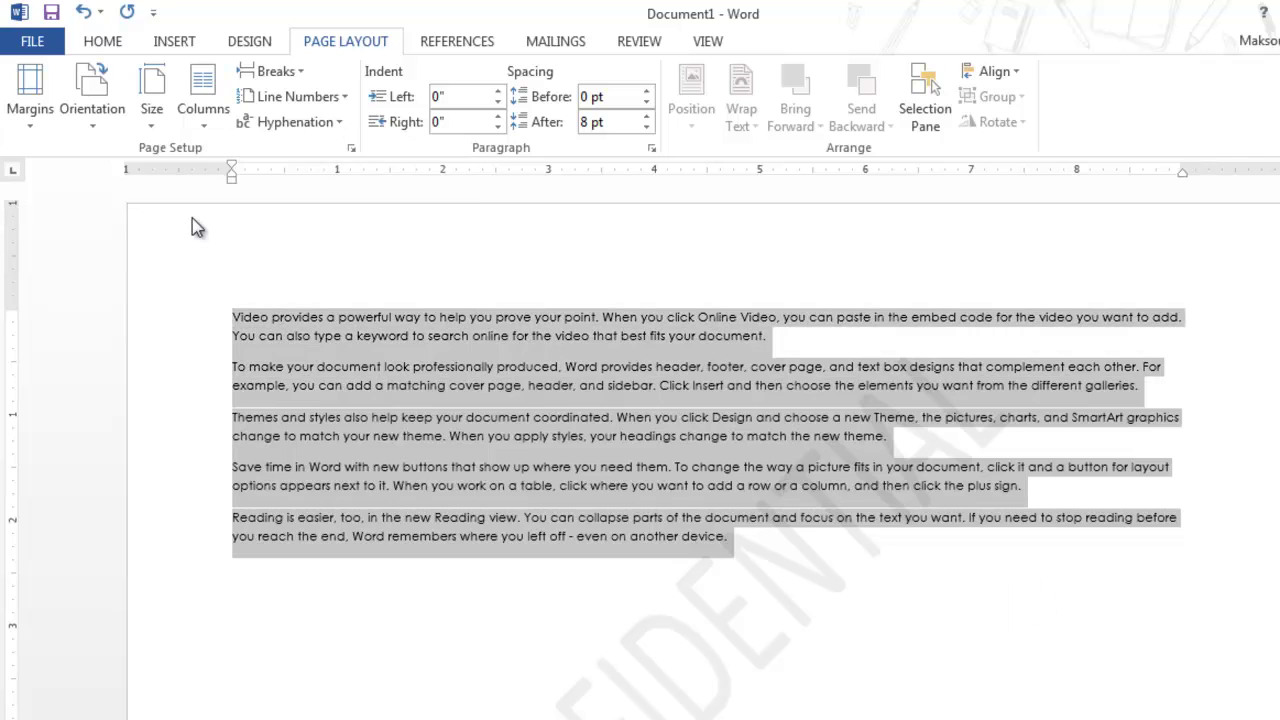
Step: Replace the paragraphs with three lines: First name Last name, Topic, Date, then select them
{"action": "key", "text": "BackSpace"}
{"action": "type", "text": "First"}
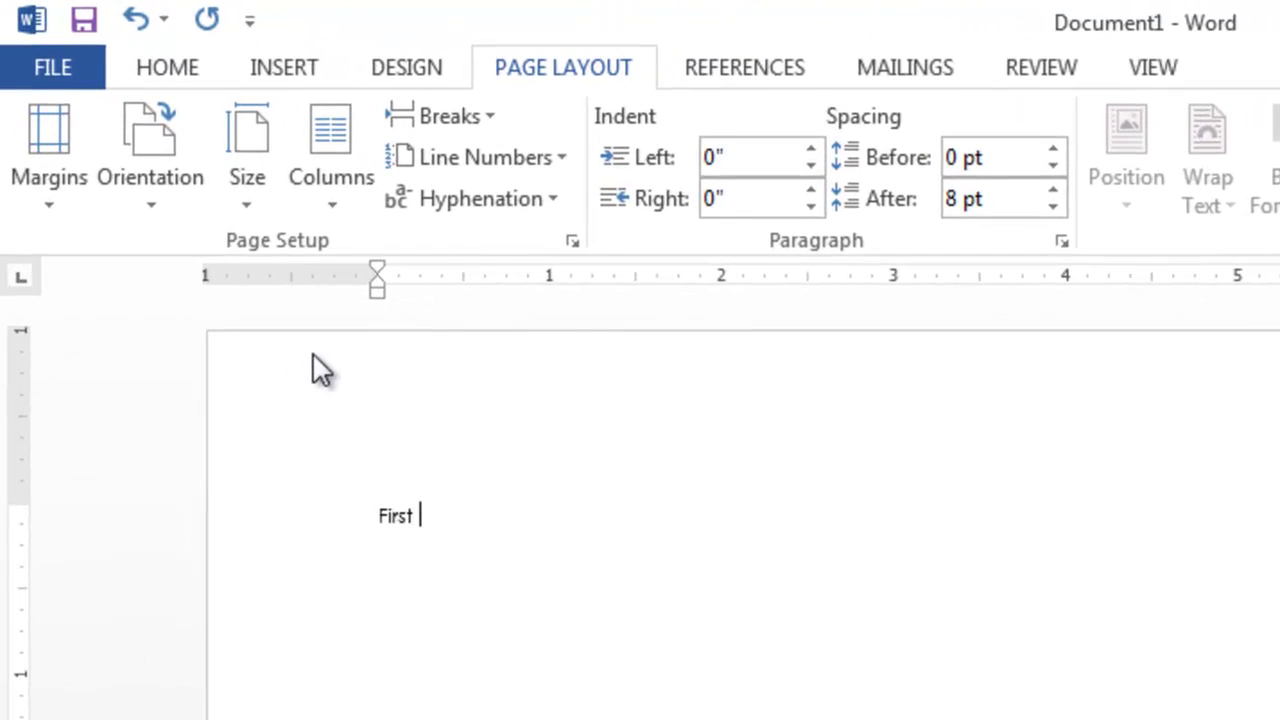
{"action": "type", "text": " name  Last name"}
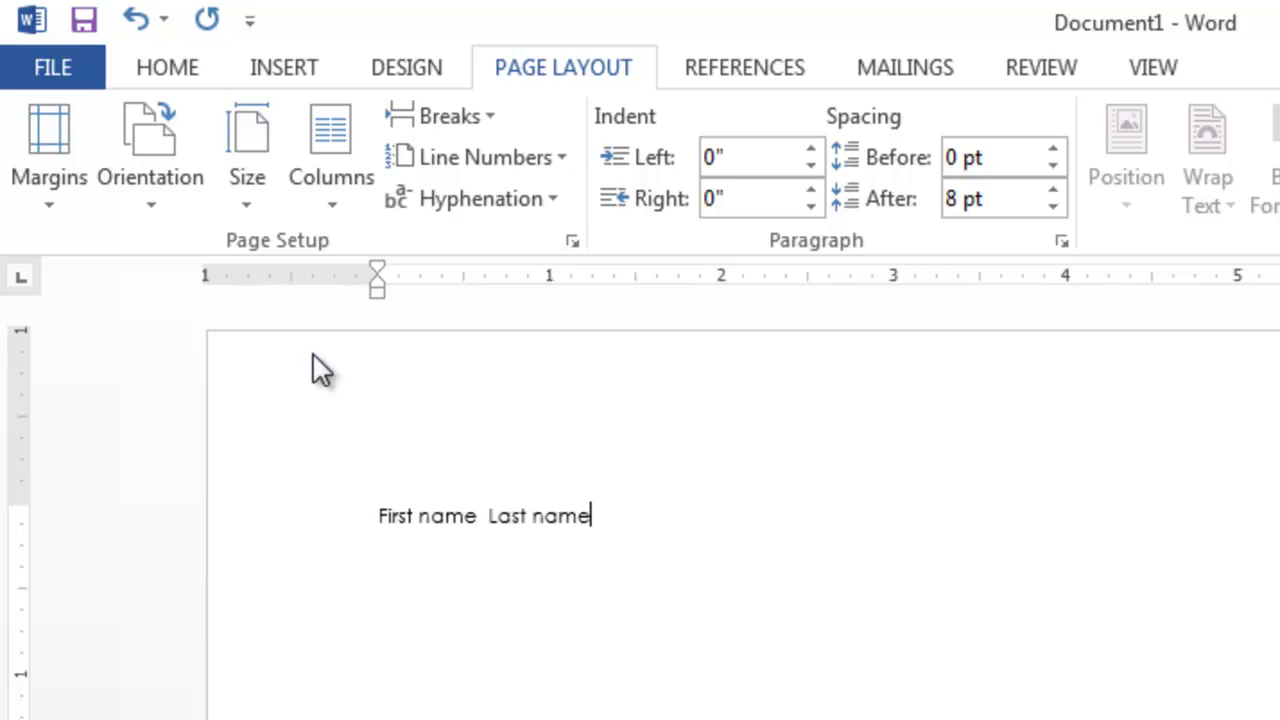
{"action": "key", "text": "Return"}
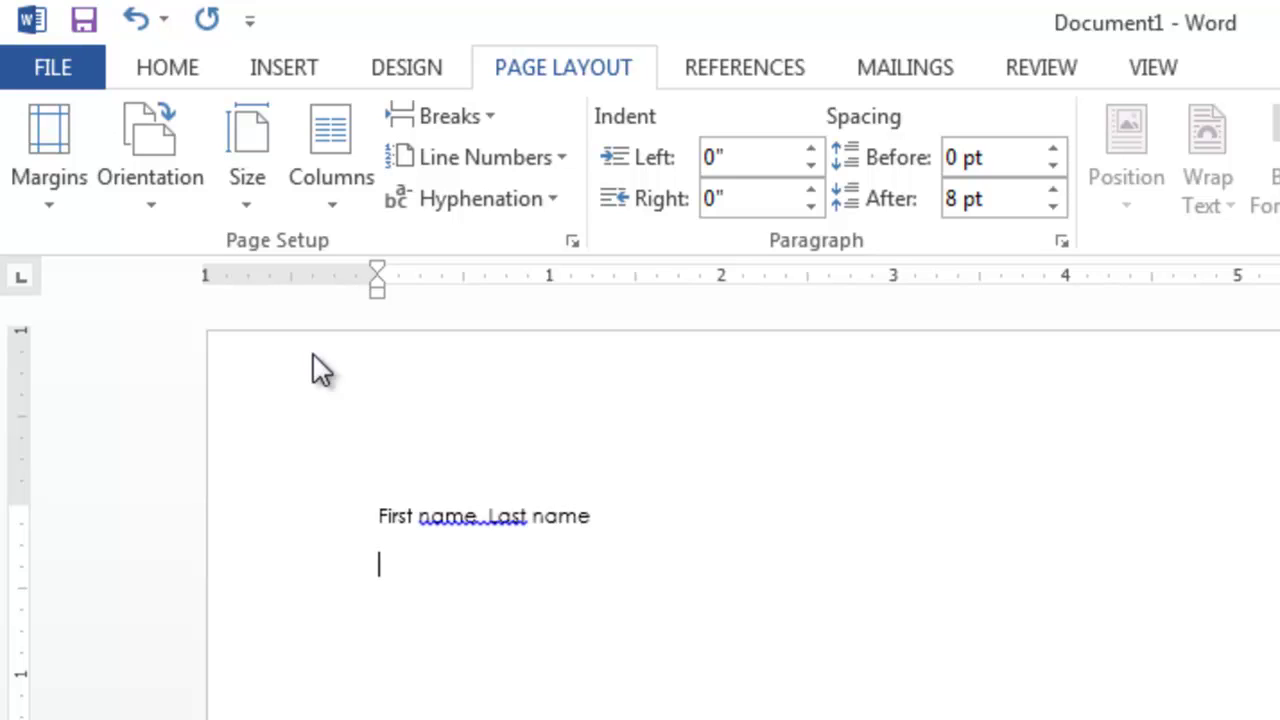
{"action": "type", "text": "Topic"}
{"action": "key", "text": "Return"}
{"action": "type", "text": "Date"}
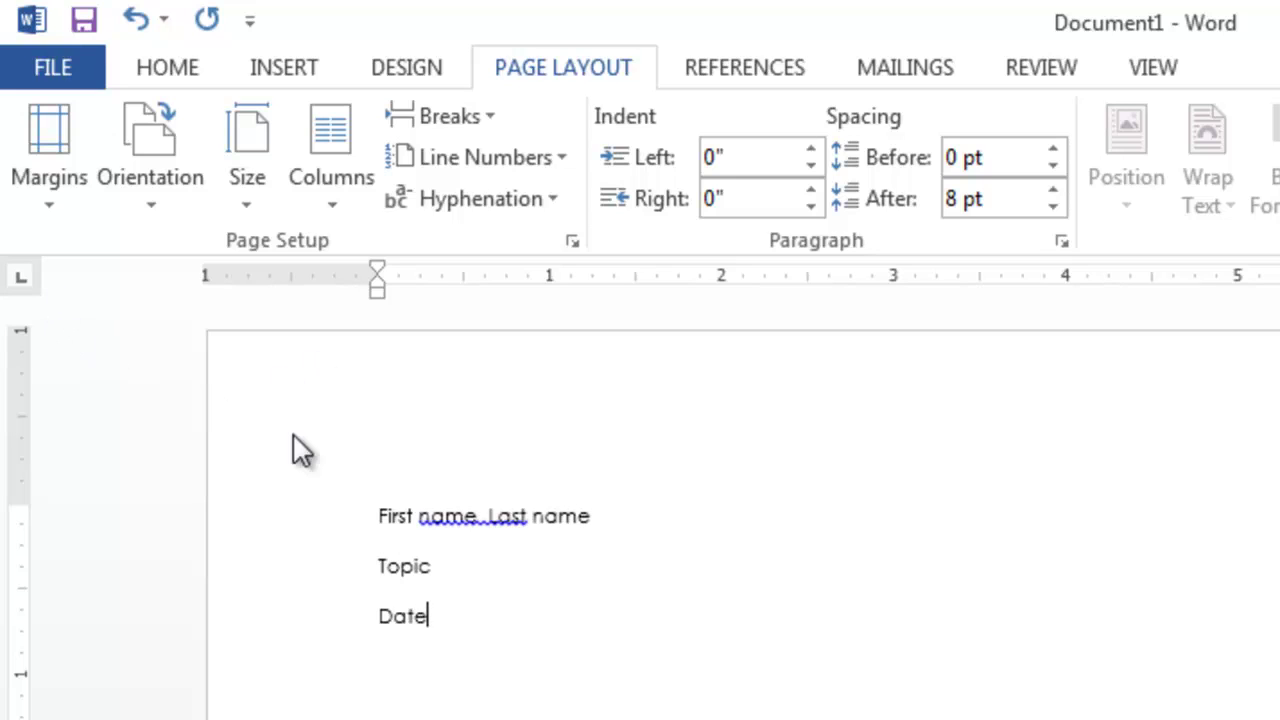
{"action": "left_click_drag", "start_coordinate": [440, 612], "coordinate": [334, 469]}
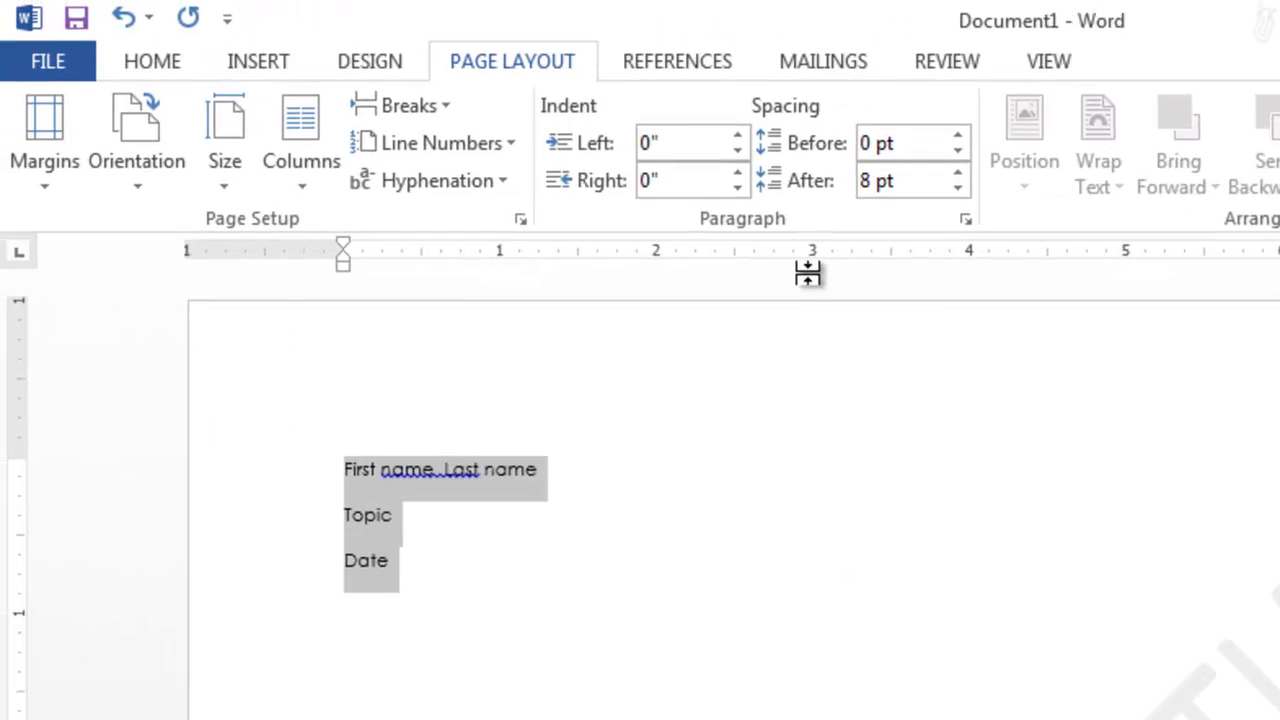
Step: Remove the diagonal confidential watermark through Design > Watermark, then select all the document text
{"action": "left_click", "coordinate": [376, 62]}
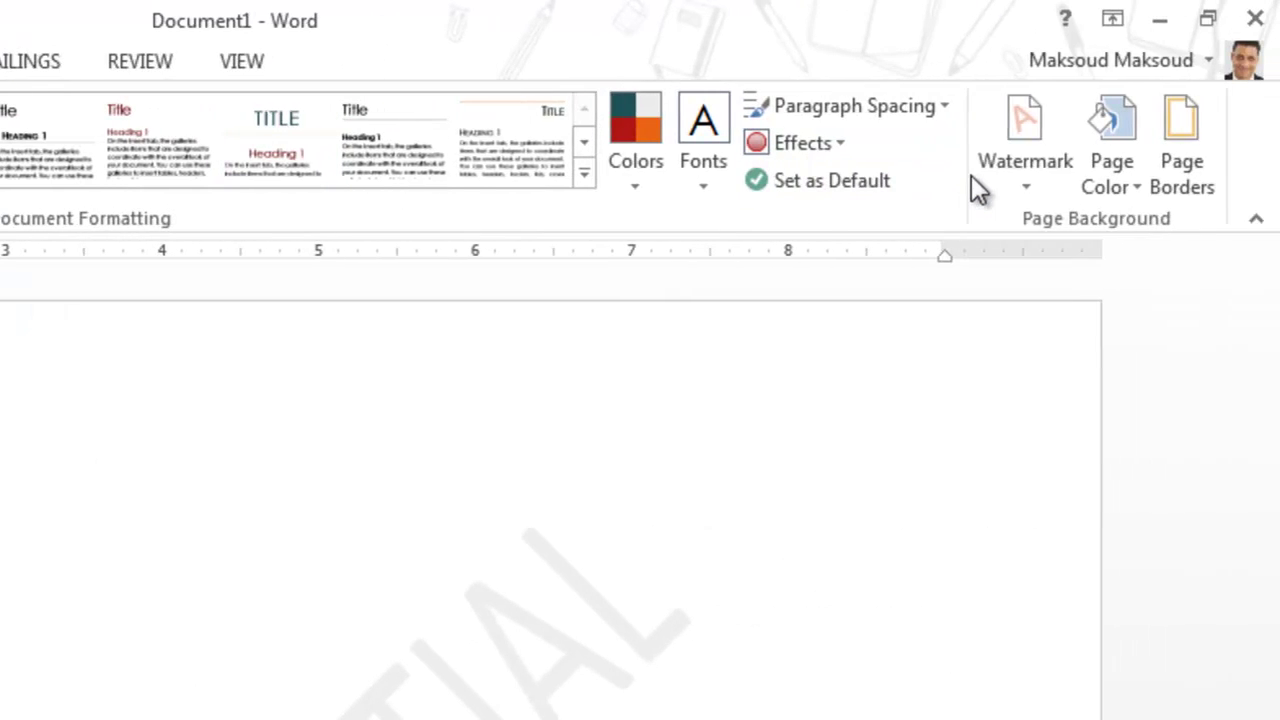
{"action": "left_click", "coordinate": [1262, 182]}
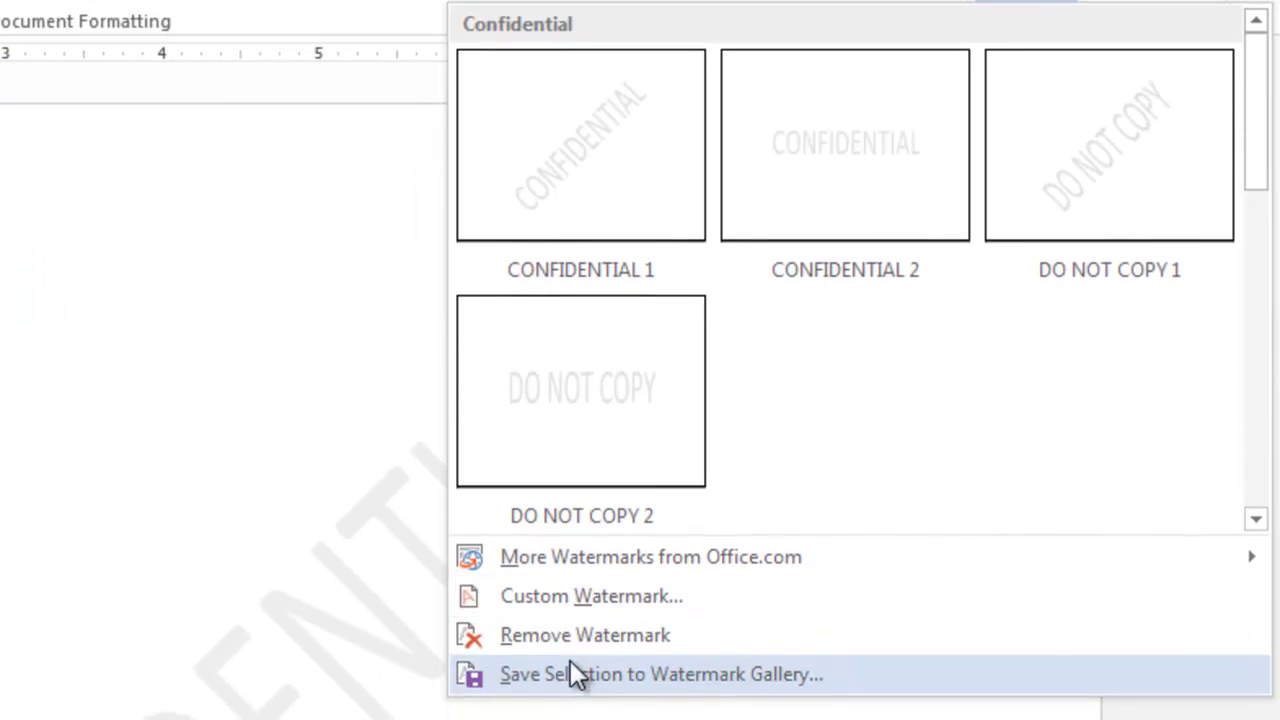
{"action": "left_click", "coordinate": [569, 643]}
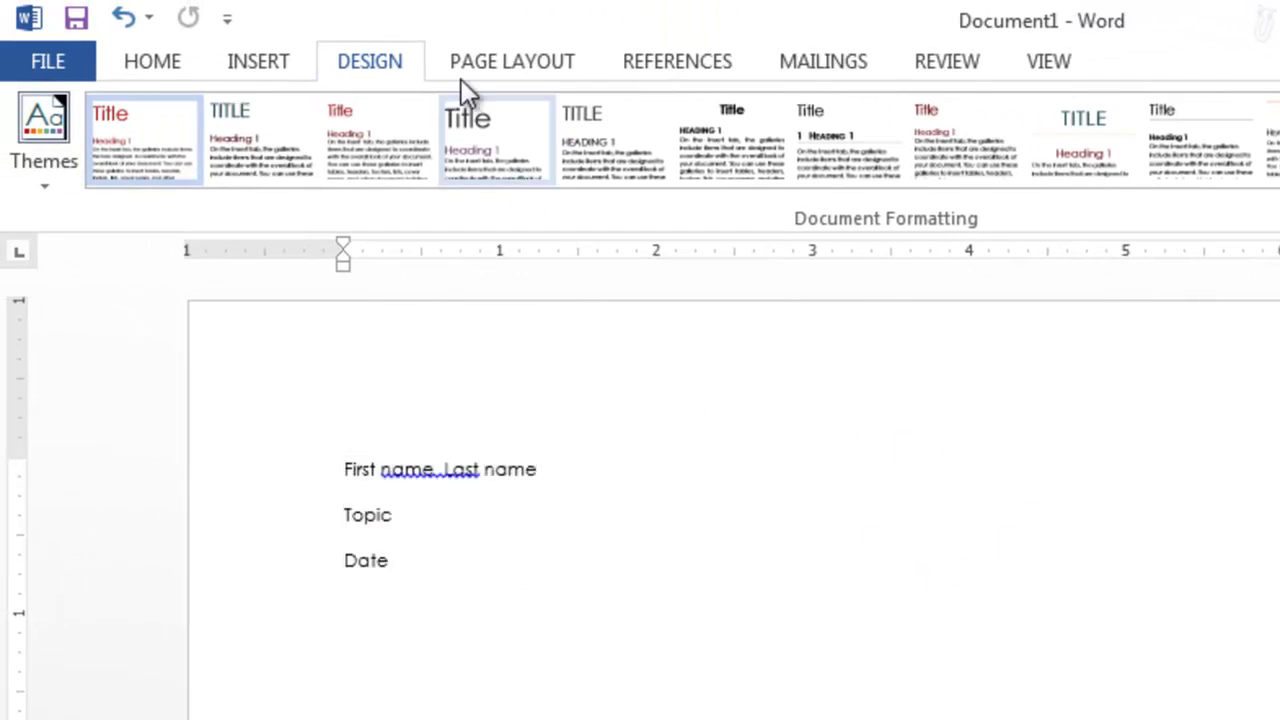
{"action": "key", "text": "ctrl+a"}
{"action": "left_click", "coordinate": [472, 62]}
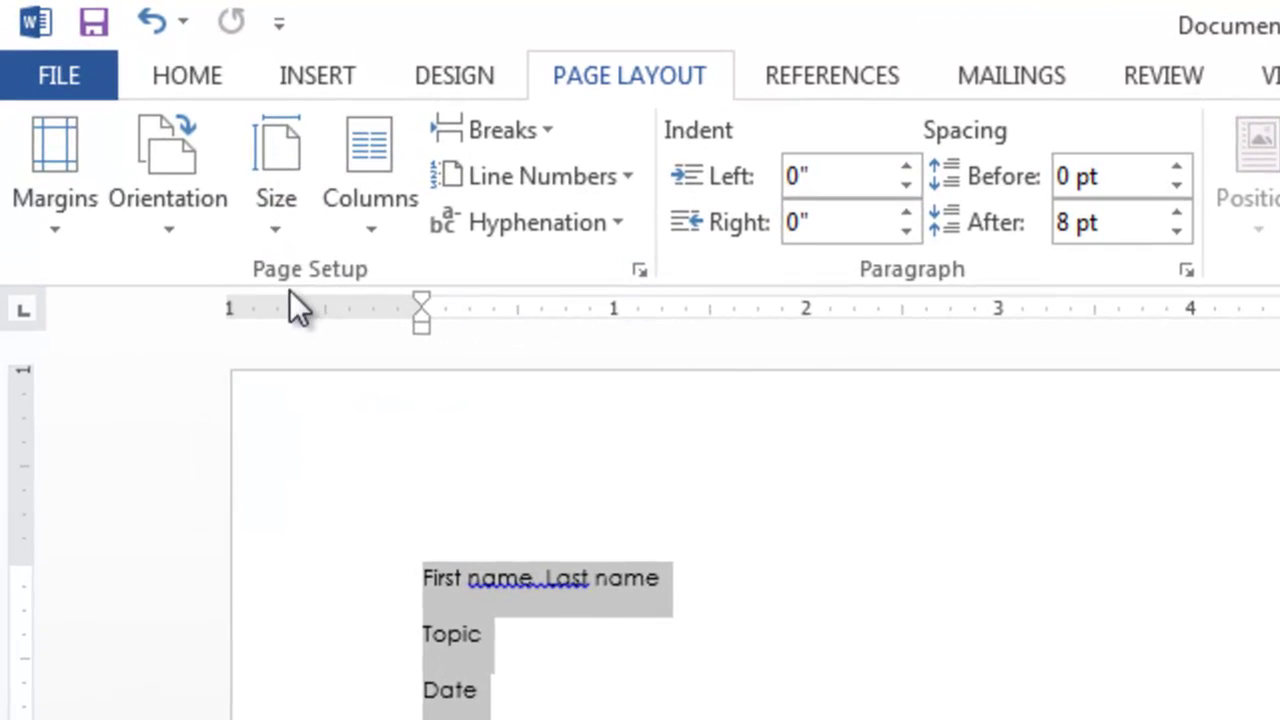
Step: Centre the selected name, Topic and Date lines vertically on the page using Page Setup's Layout settings
{"action": "left_click", "coordinate": [640, 272]}
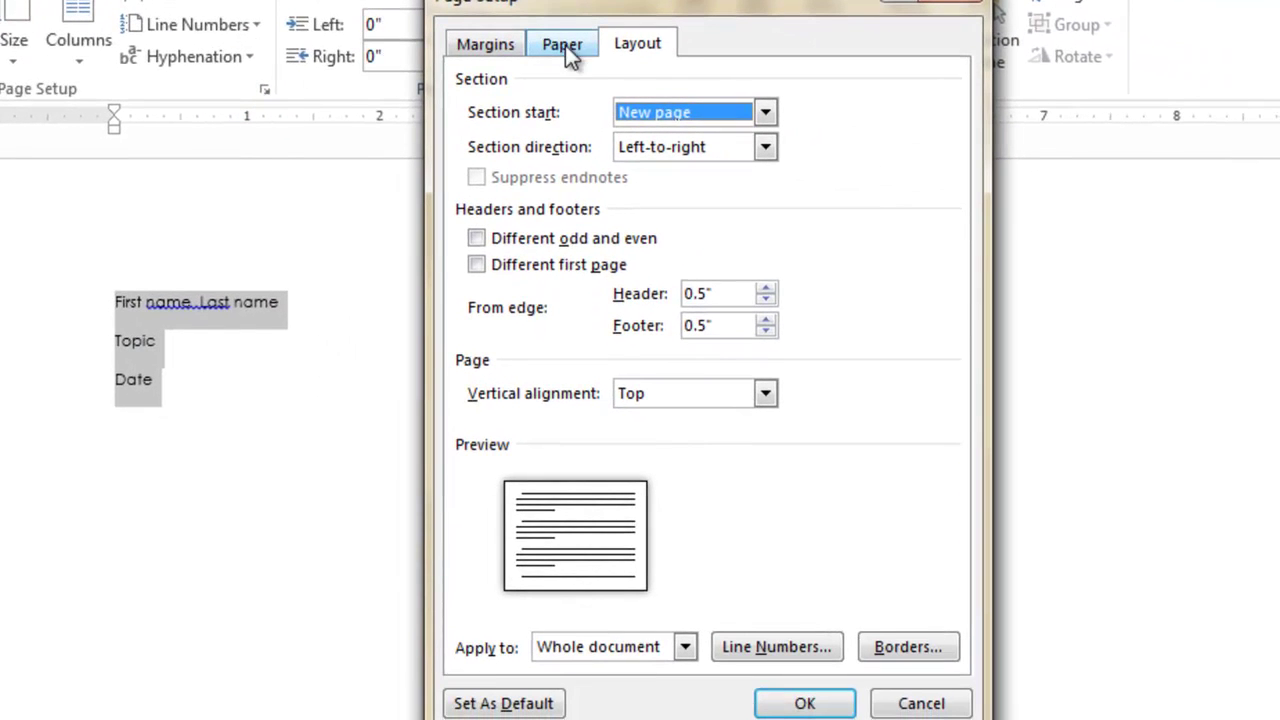
{"action": "left_click", "coordinate": [626, 52]}
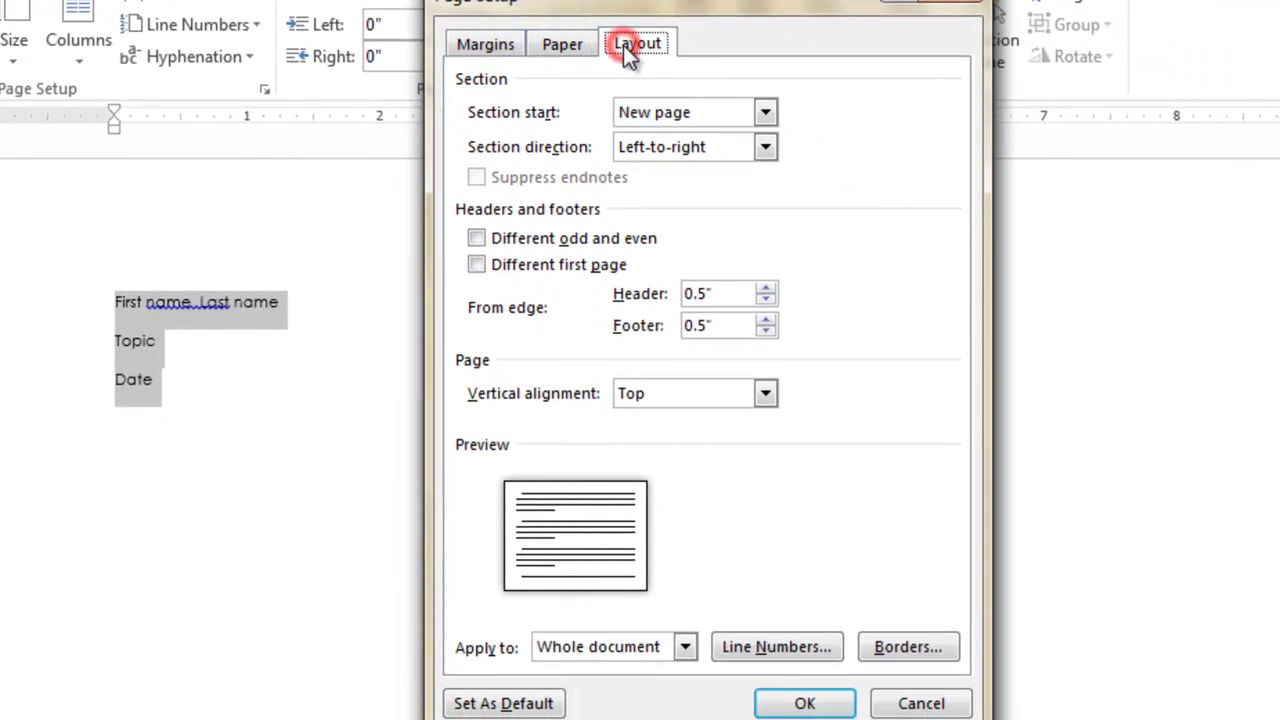
{"action": "left_click", "coordinate": [720, 394]}
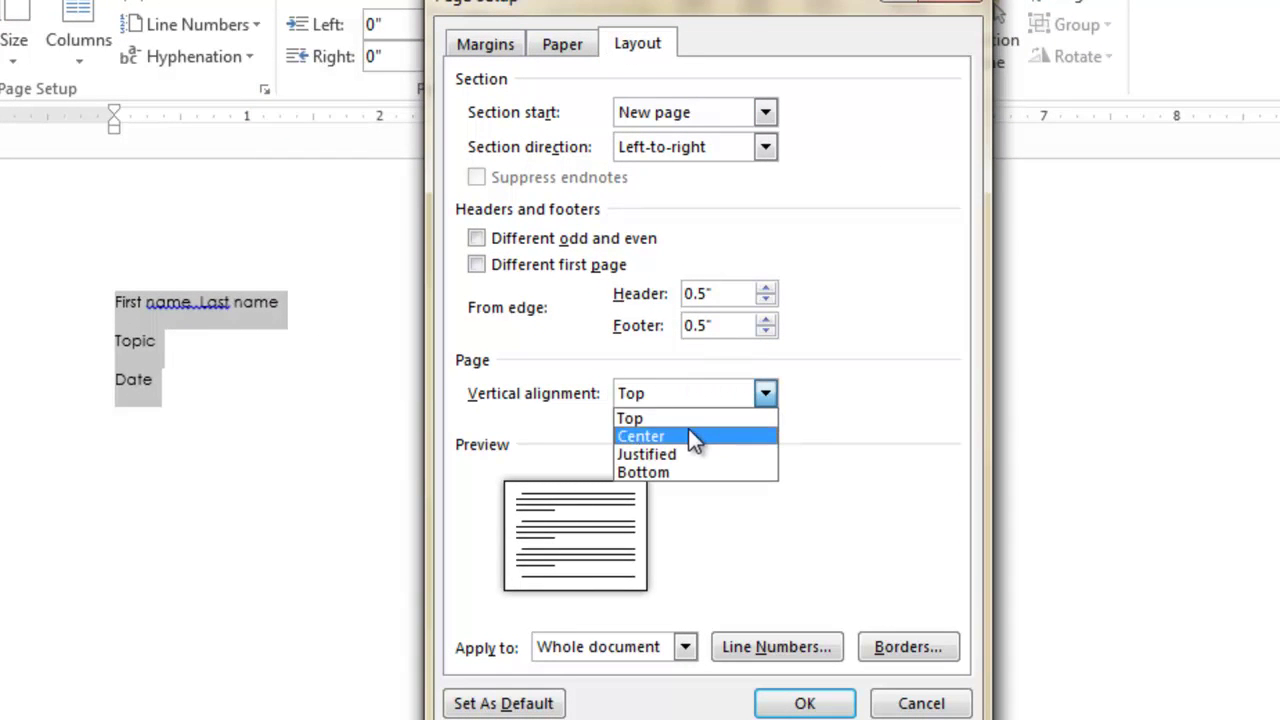
{"action": "left_click", "coordinate": [692, 438]}
{"action": "left_click", "coordinate": [685, 647]}
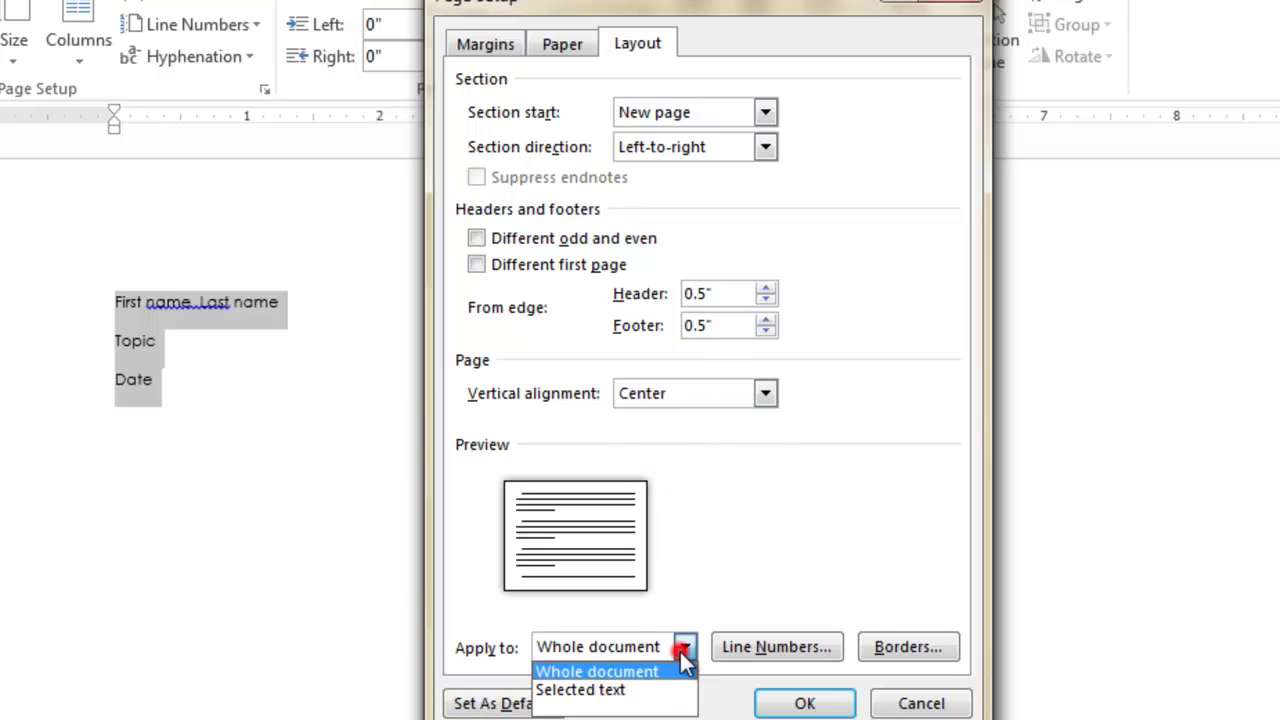
{"action": "left_click", "coordinate": [630, 690]}
{"action": "left_click", "coordinate": [808, 700]}
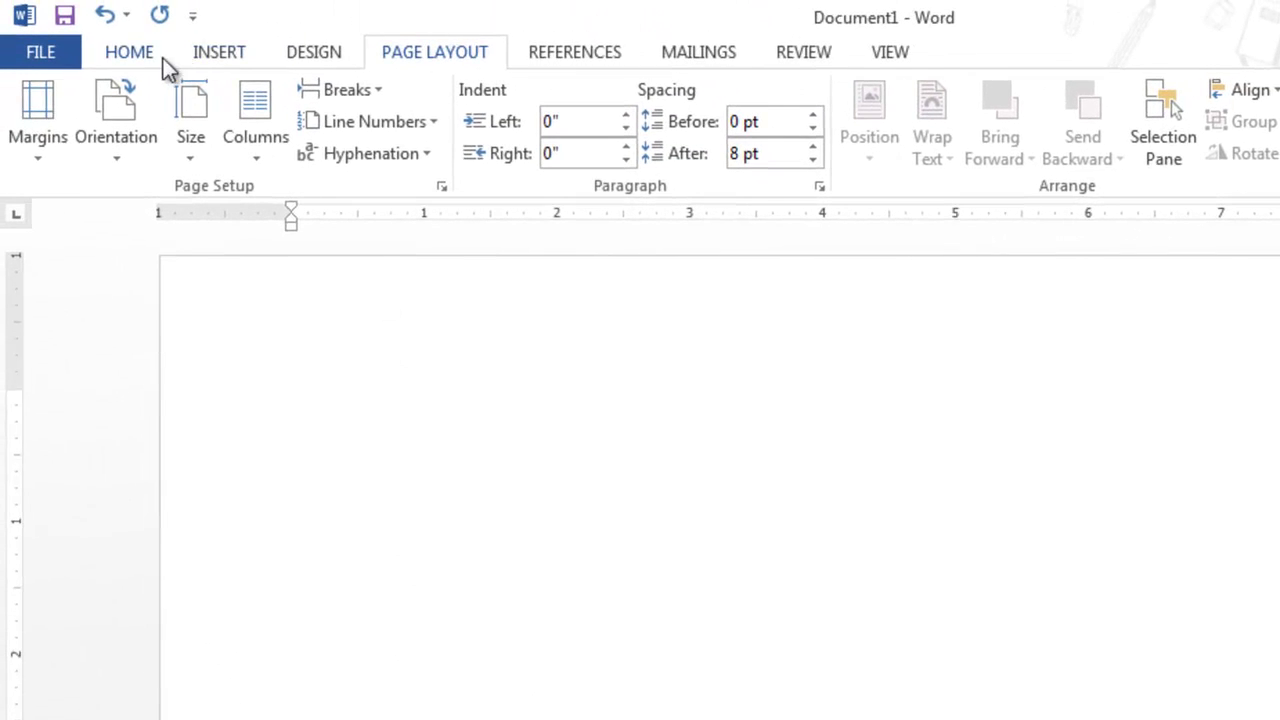
{"action": "left_click", "coordinate": [129, 52]}
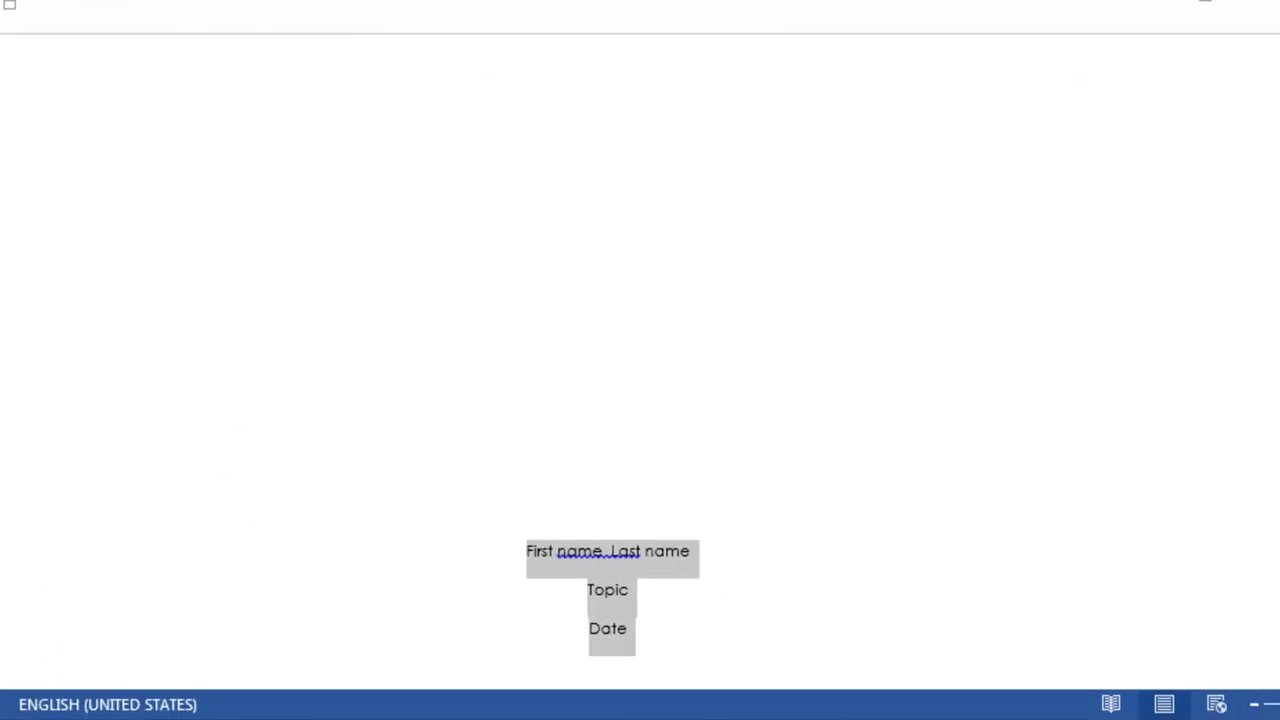
Step: Scroll to check where the title block sits, then return to the Page Layout commands
{"action": "scroll", "coordinate": [640, 350], "scroll_direction": "down", "scroll_amount": 10}
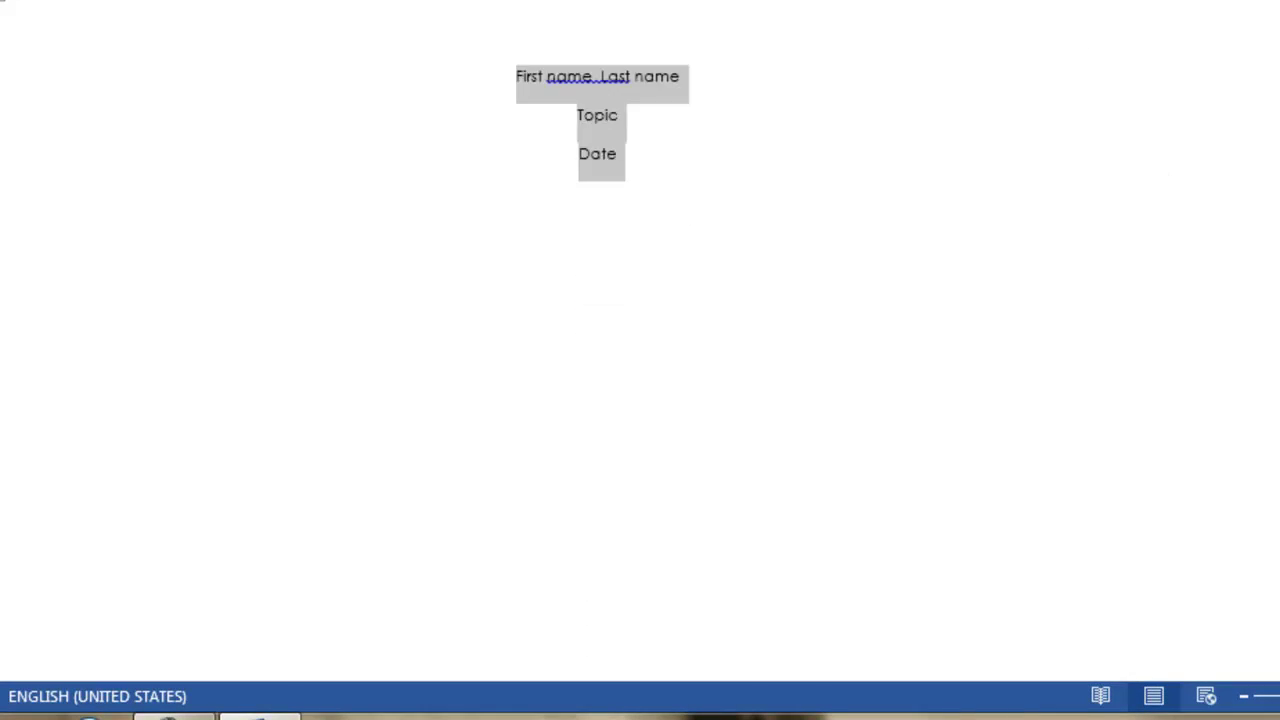
{"action": "scroll", "coordinate": [640, 350], "scroll_direction": "up", "scroll_amount": 10}
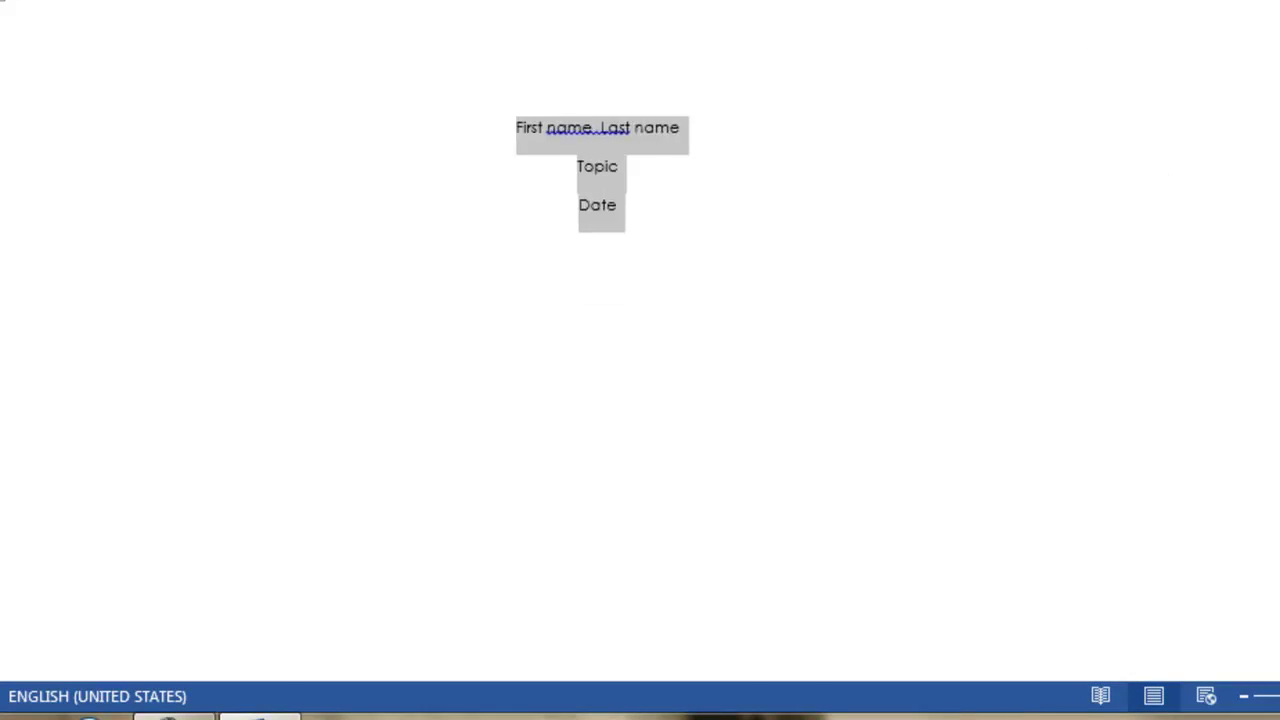
{"action": "scroll", "coordinate": [640, 350], "scroll_direction": "up", "scroll_amount": 3}
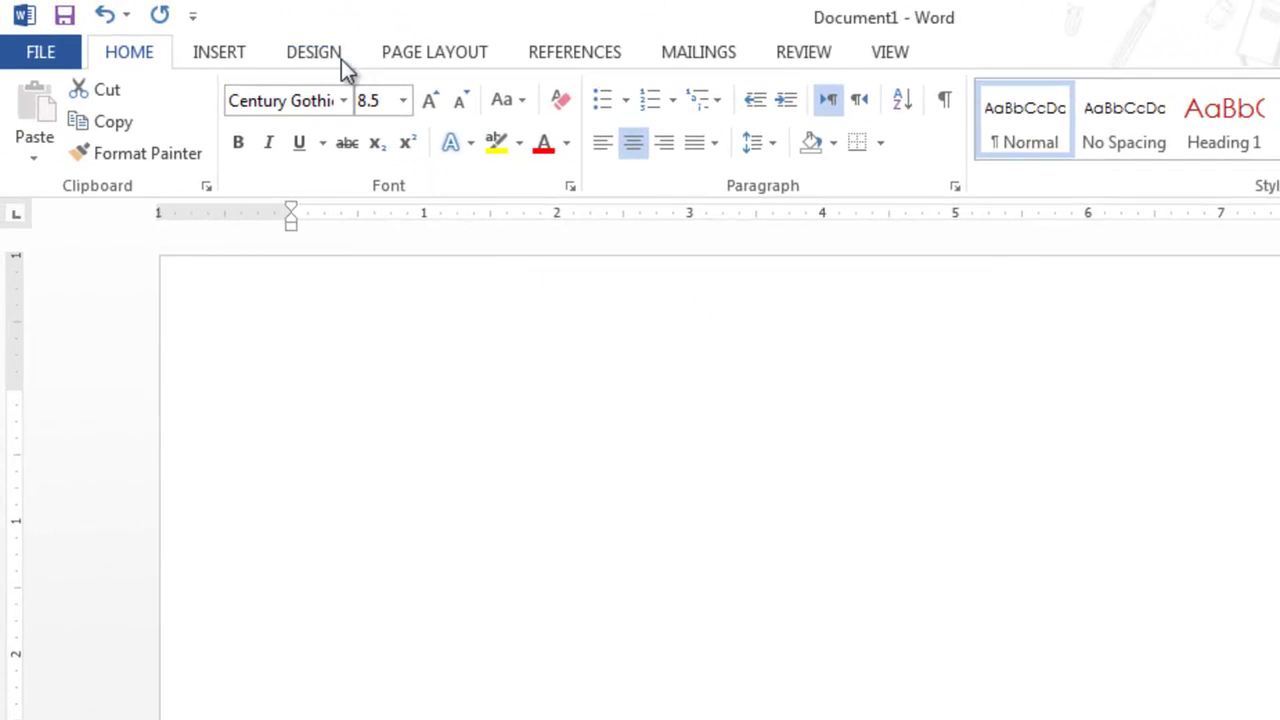
{"action": "left_click", "coordinate": [446, 45]}
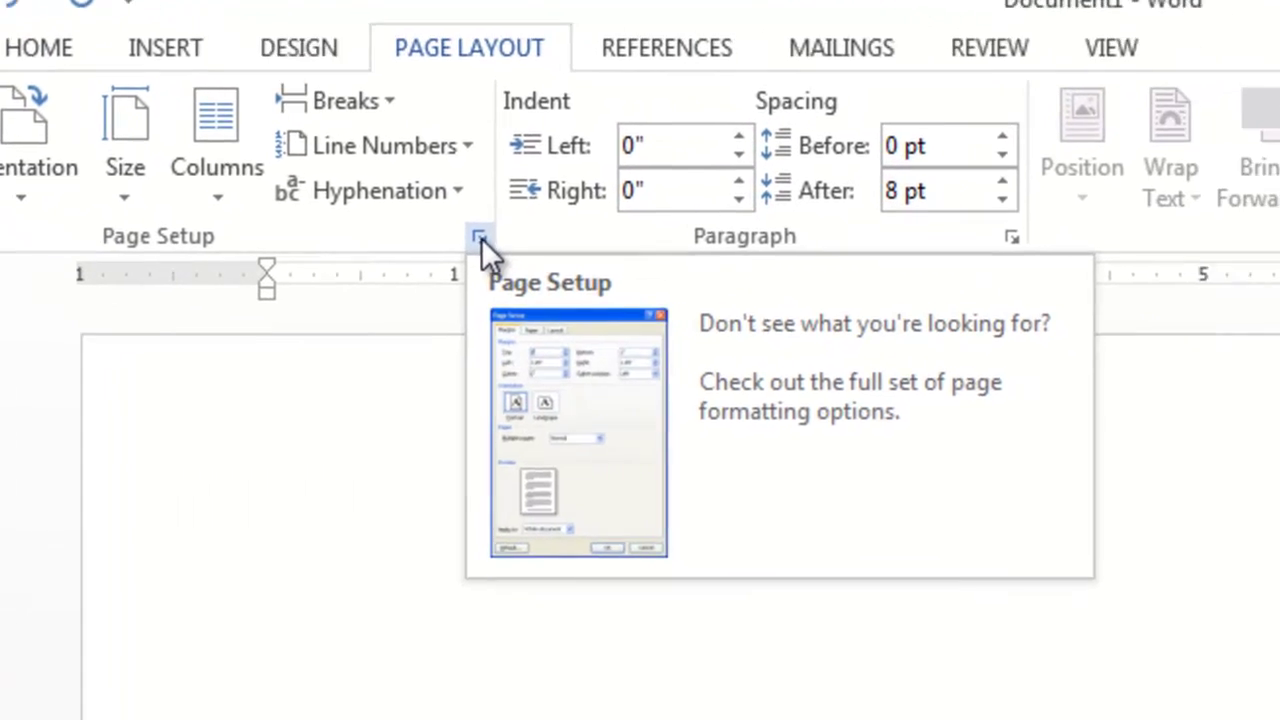
Step: Confirm in Page Setup that vertical alignment stays at Center, closing without changes
{"action": "left_click", "coordinate": [622, 263]}
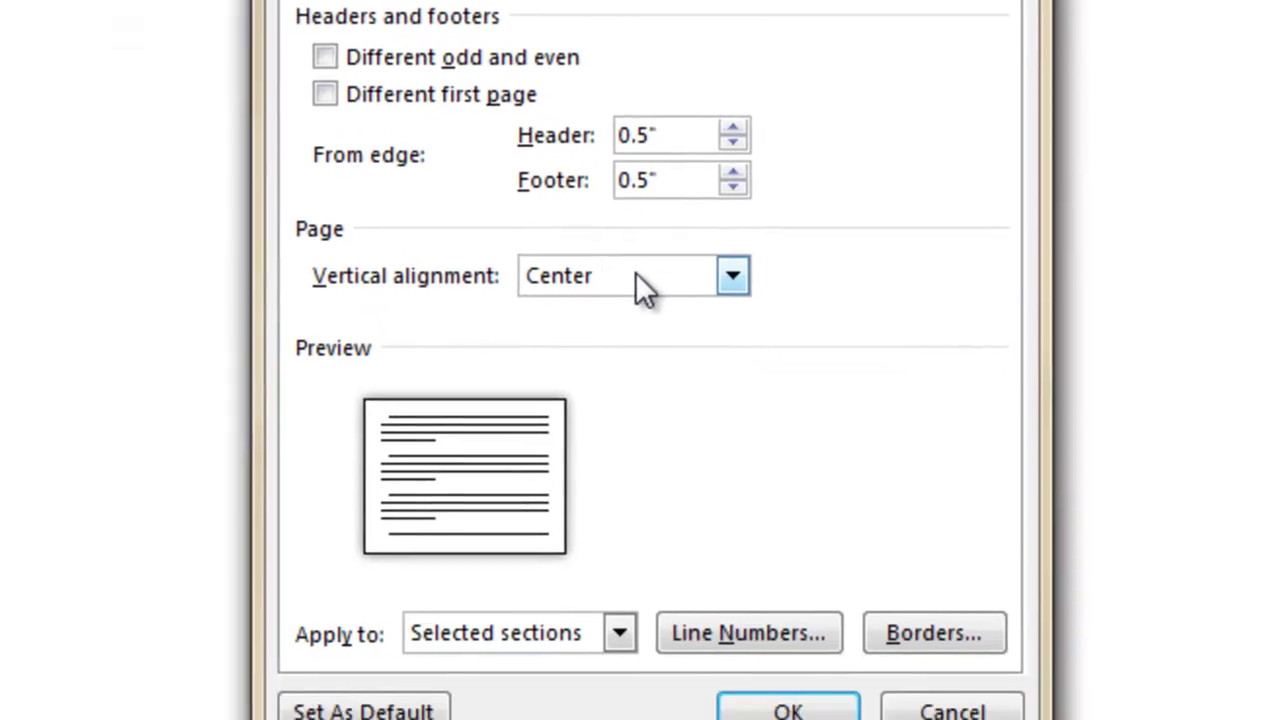
{"action": "left_click", "coordinate": [697, 593]}
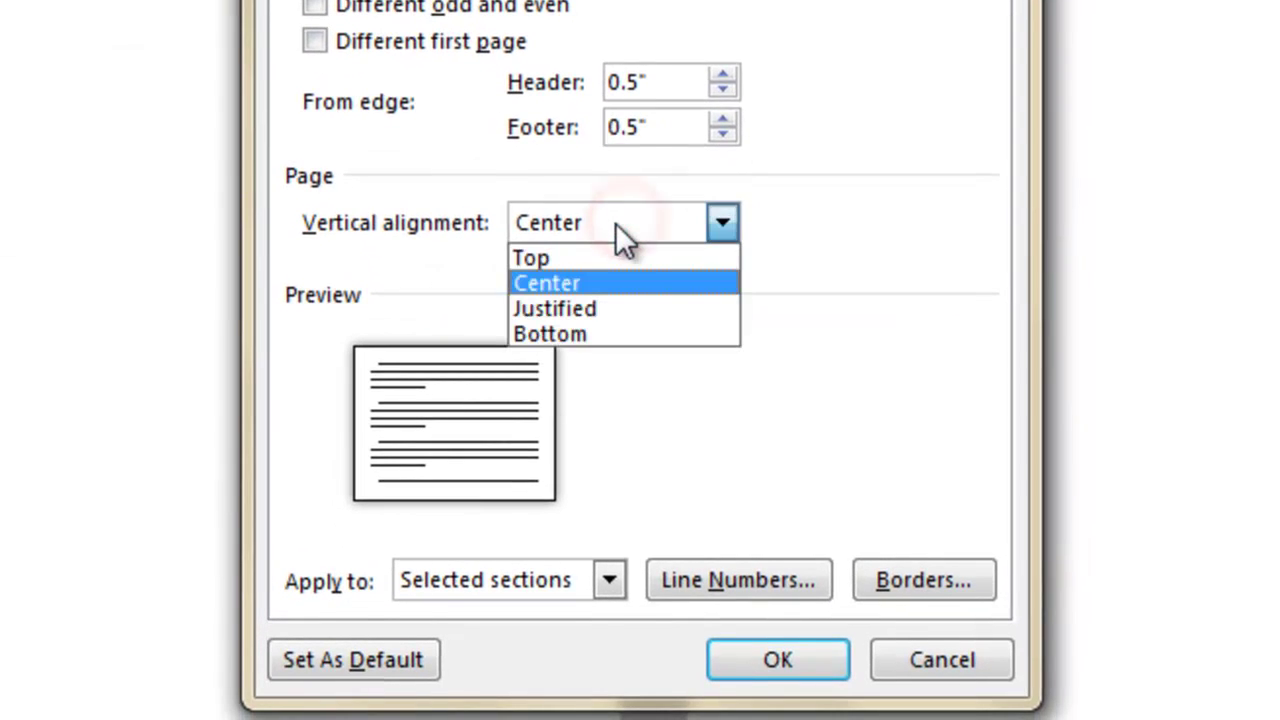
{"action": "left_click", "coordinate": [615, 220]}
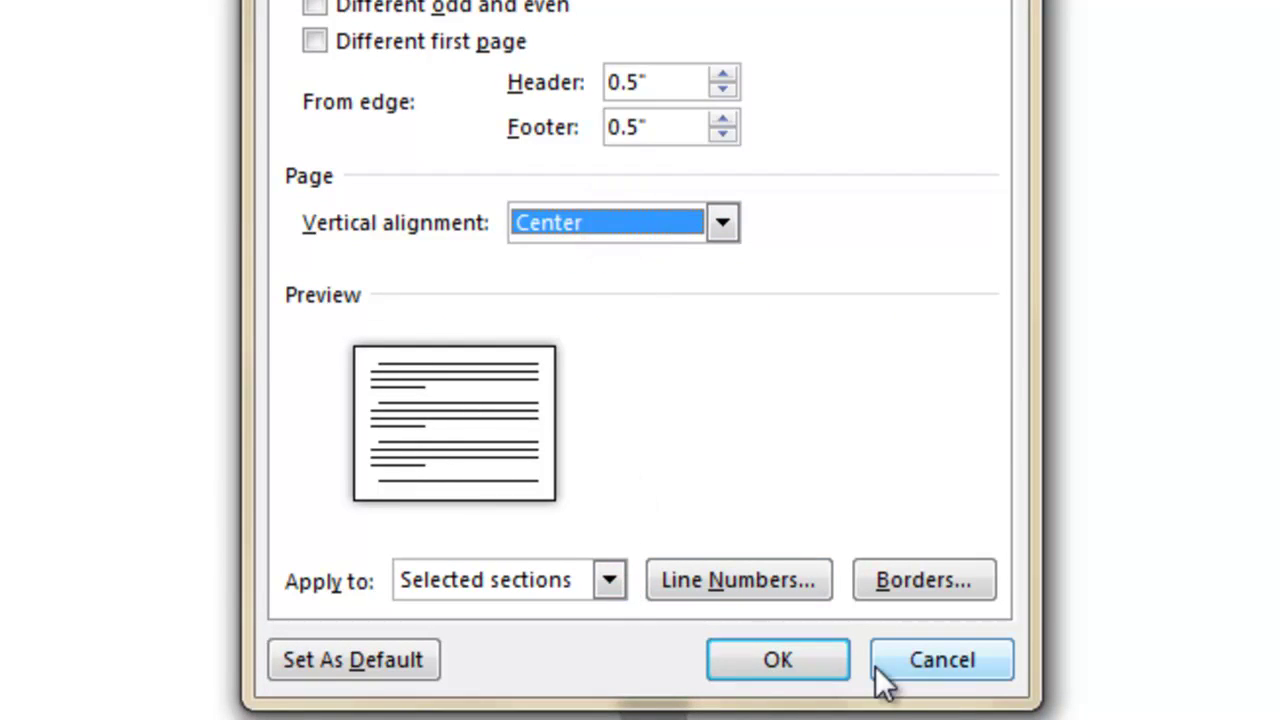
{"action": "left_click", "coordinate": [931, 645]}
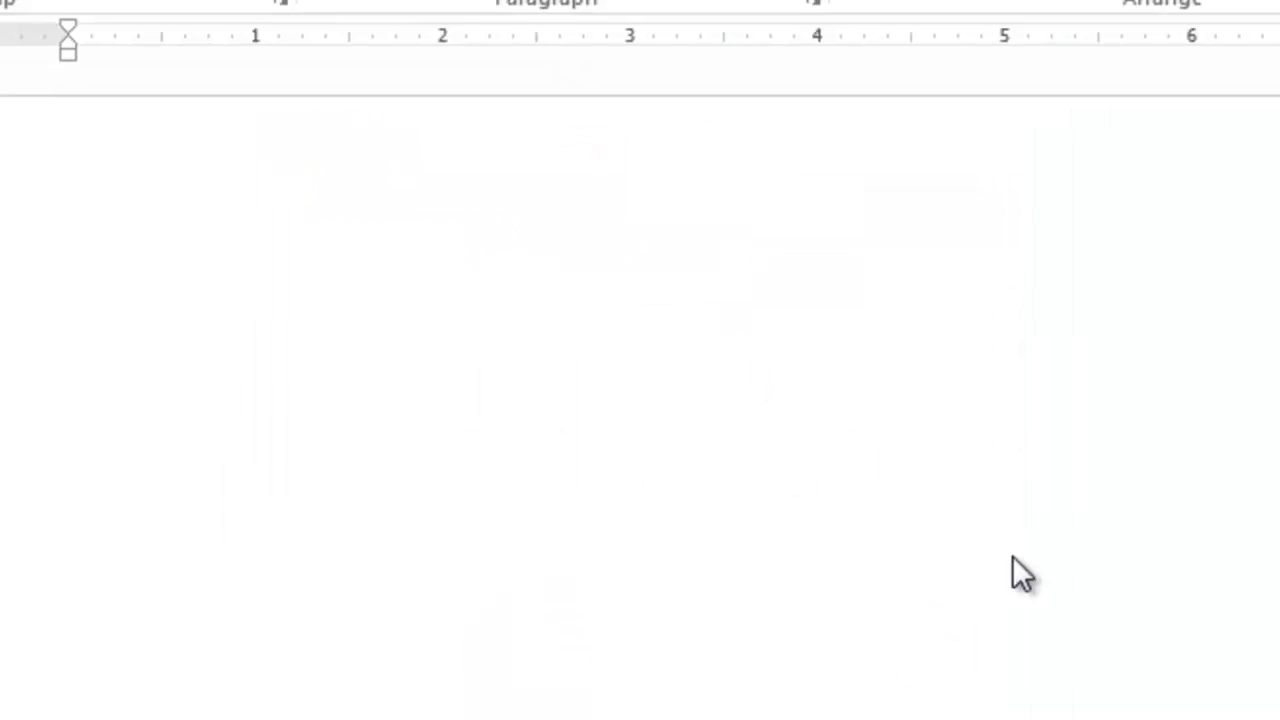
Step: Delete the three title lines and type =rand() in their place
{"action": "left_click", "coordinate": [1073, 685]}
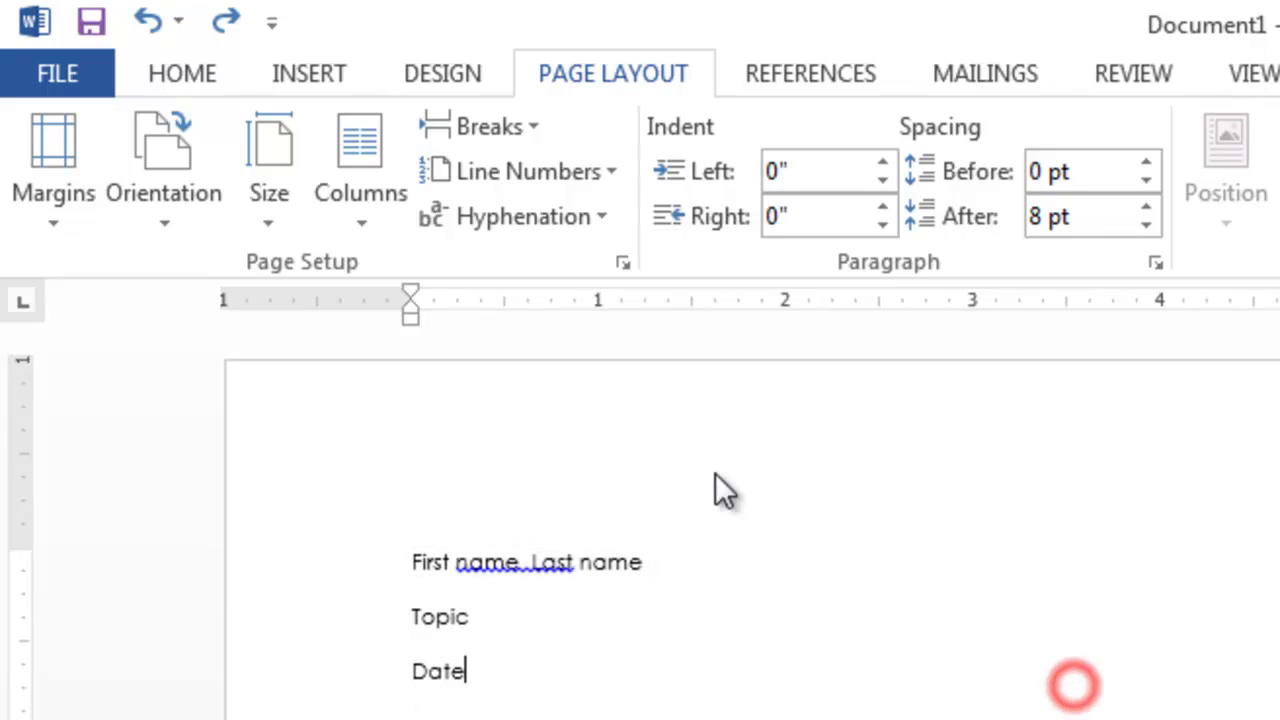
{"action": "left_click_drag", "start_coordinate": [437, 686], "coordinate": [271, 343]}
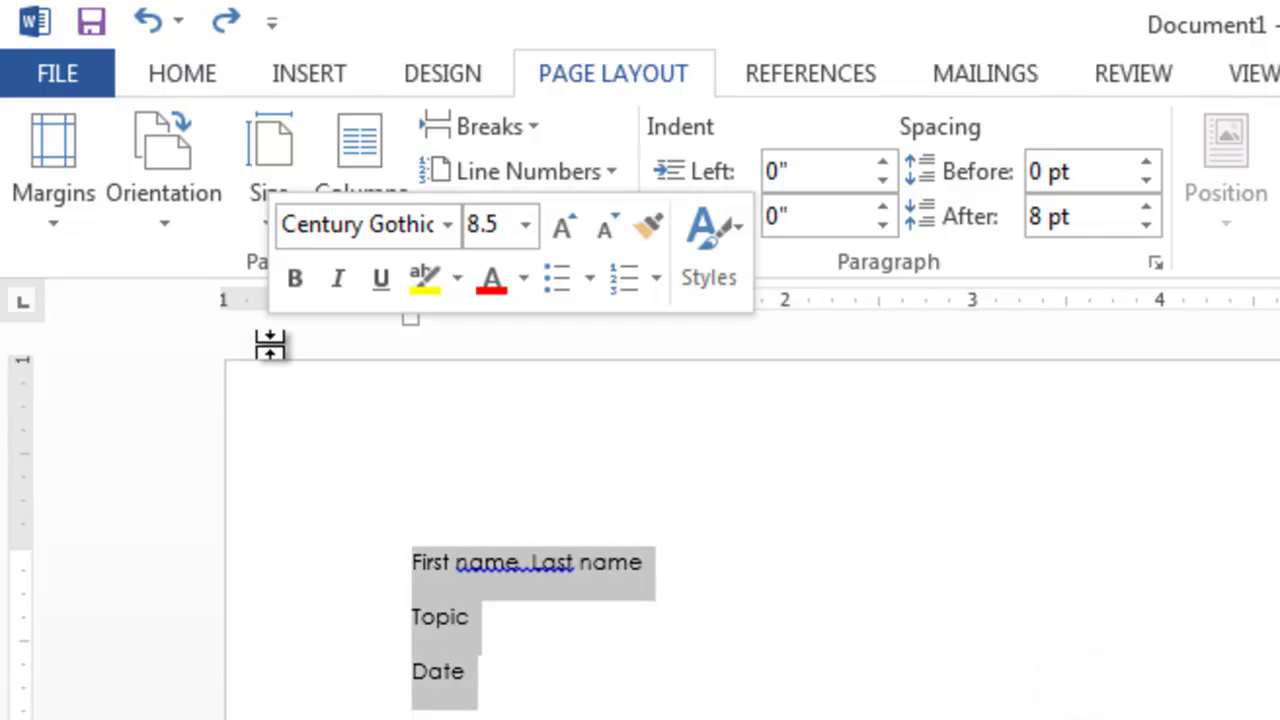
{"action": "key", "text": "Delete"}
{"action": "type", "text": "=r"}
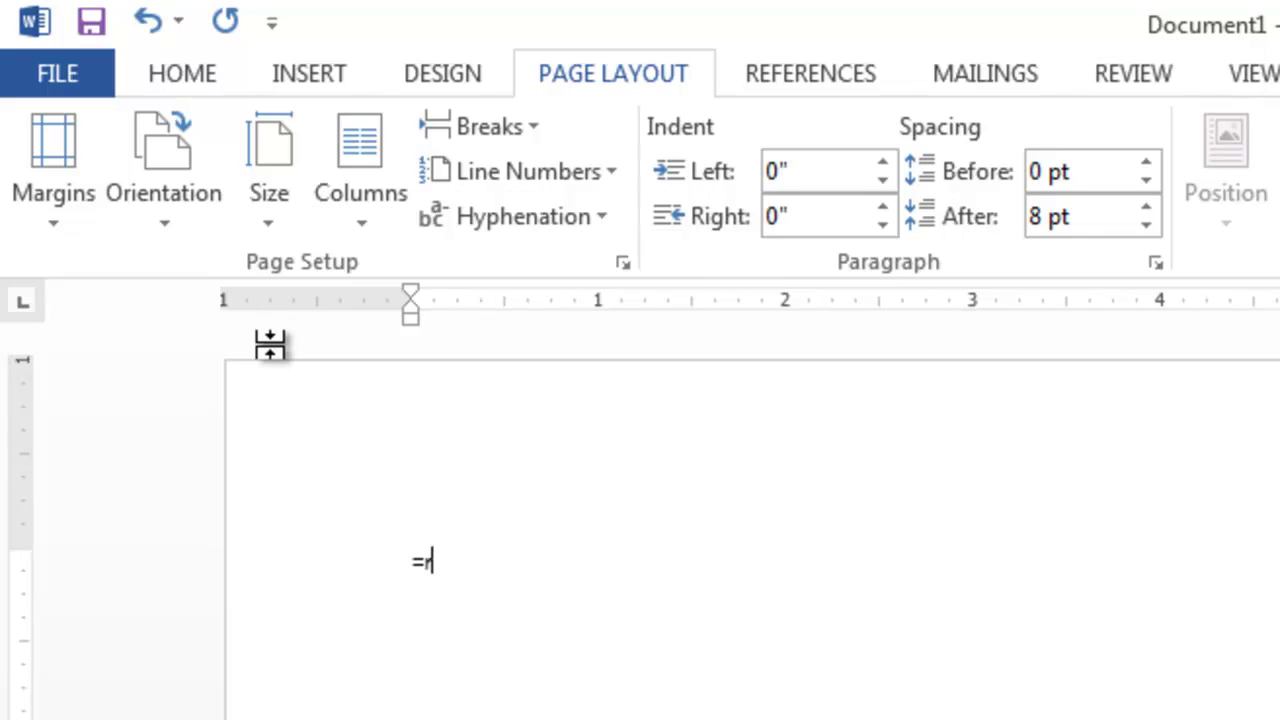
{"action": "type", "text": "and()"}
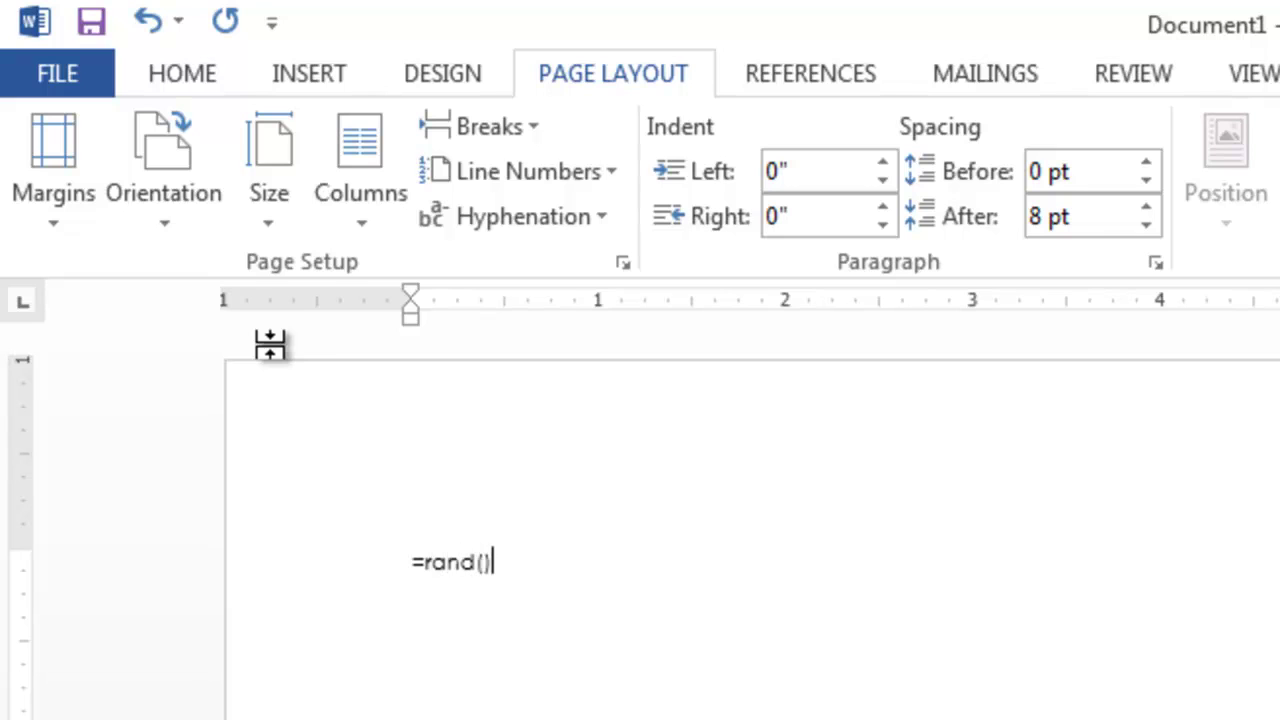
Step: Expand =rand() into five sample paragraphs and lay the text out in three columns
{"action": "key", "text": "Return"}
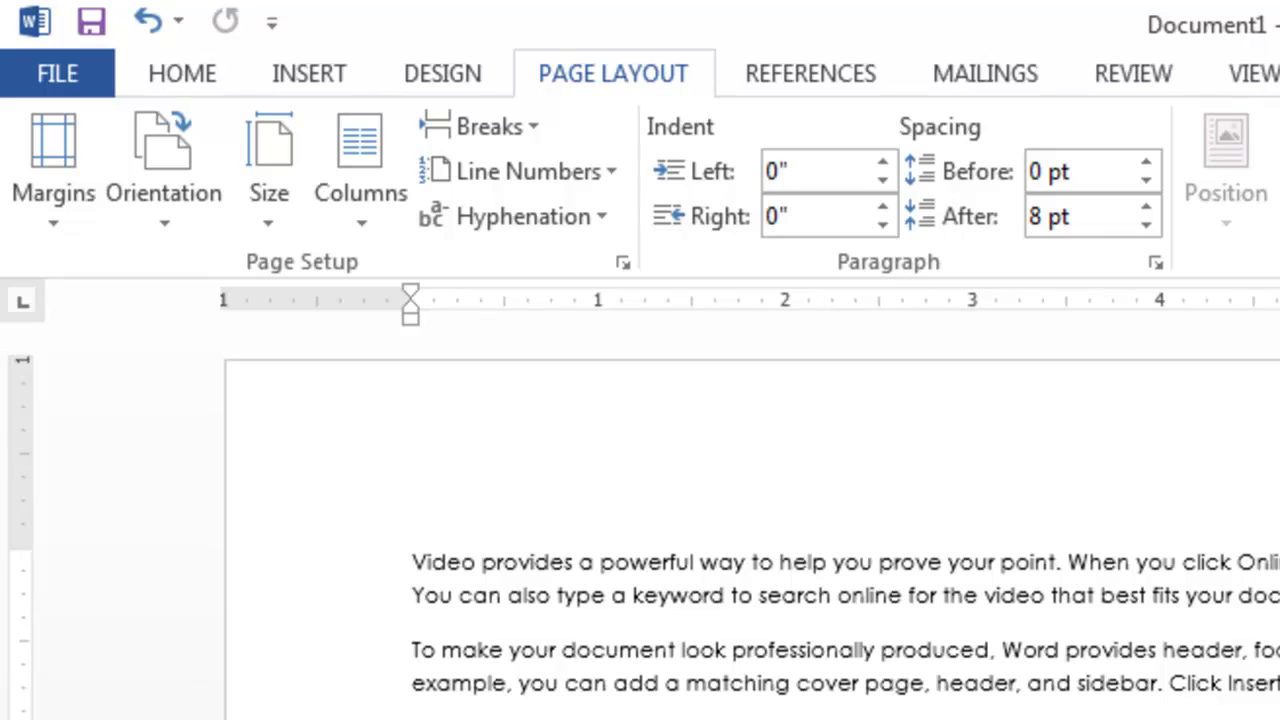
{"action": "triple_click", "coordinate": [357, 523]}
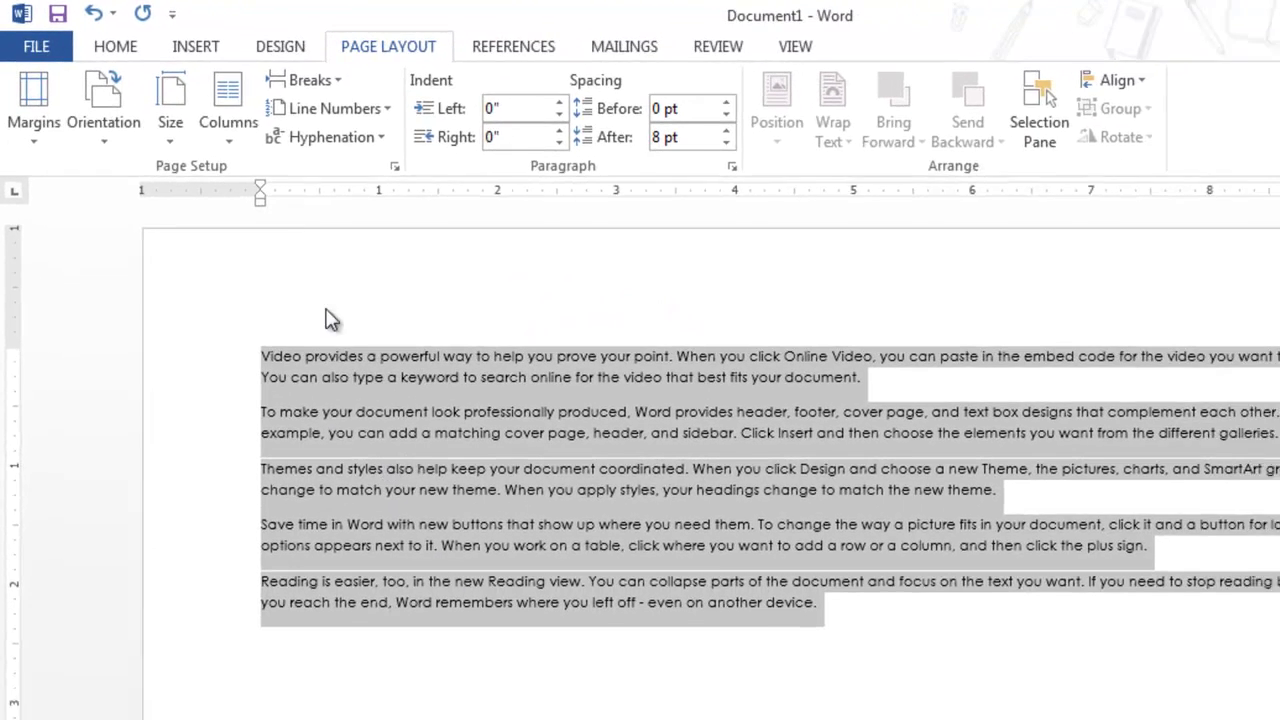
{"action": "left_click", "coordinate": [229, 141]}
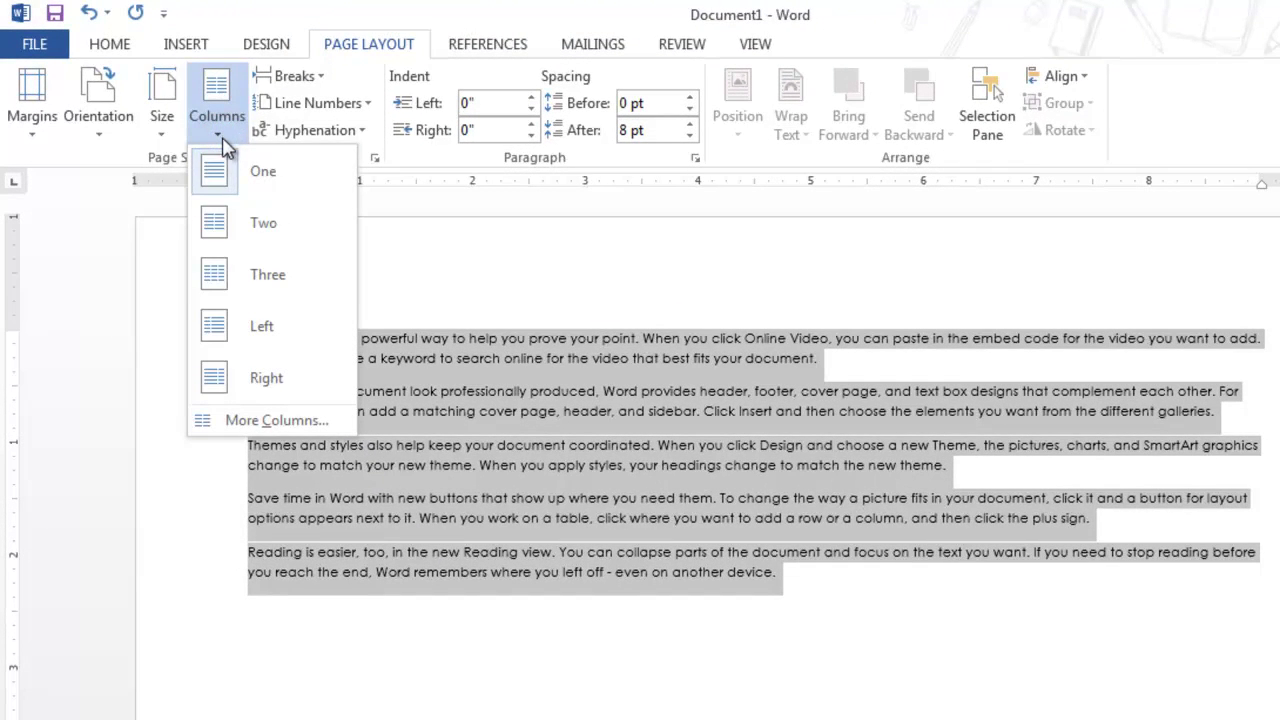
{"action": "left_click", "coordinate": [258, 276]}
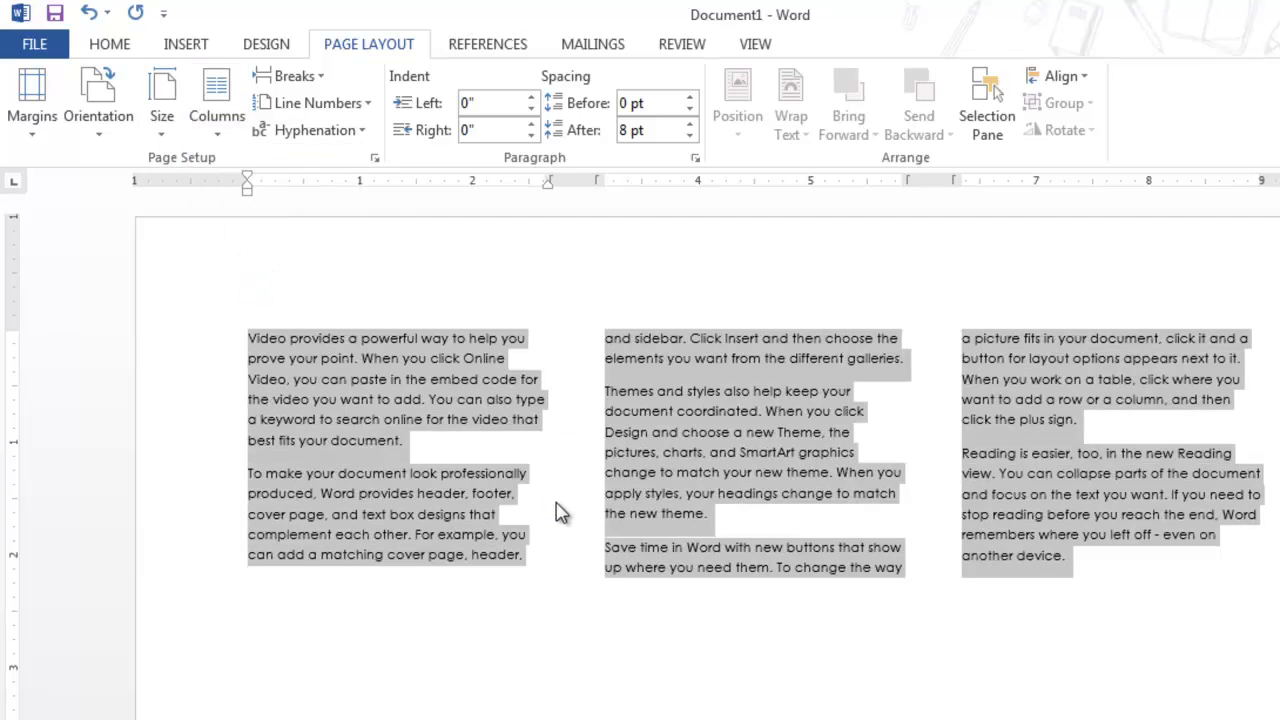
Step: In More Columns, keep 3 columns, add a line between, and set spacing to 0.2"
{"action": "left_click", "coordinate": [217, 135]}
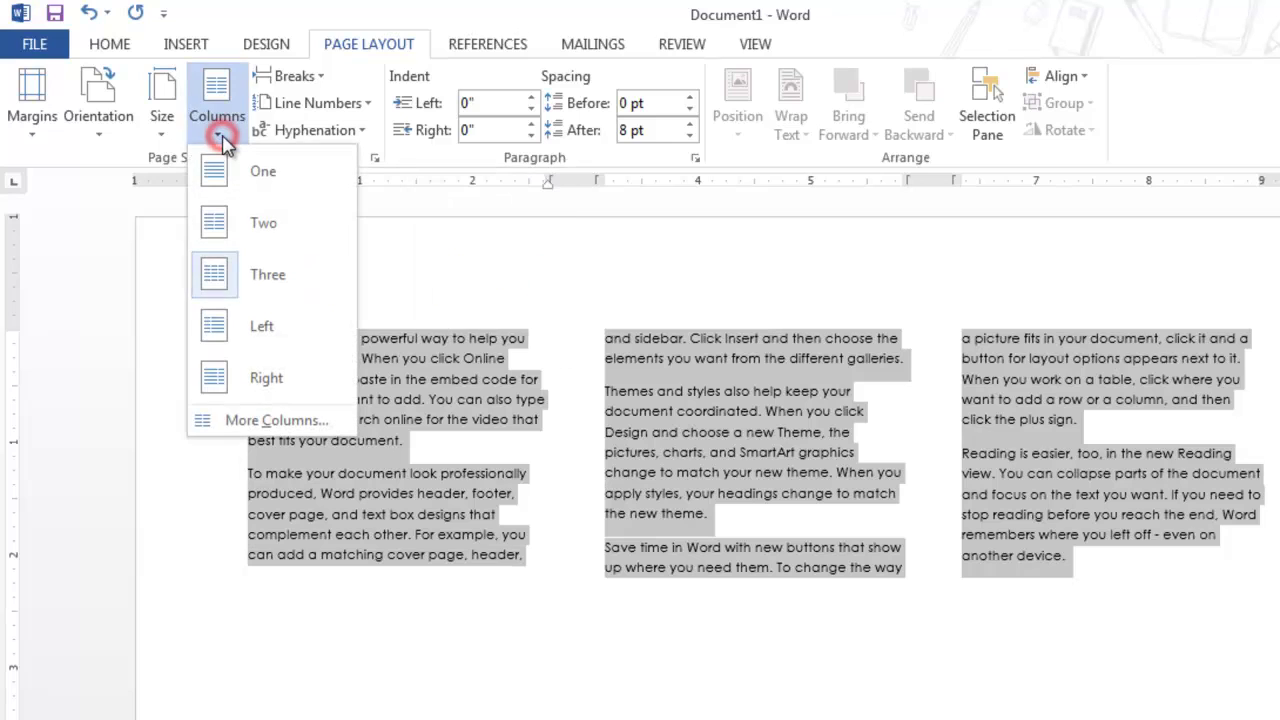
{"action": "left_click", "coordinate": [287, 421]}
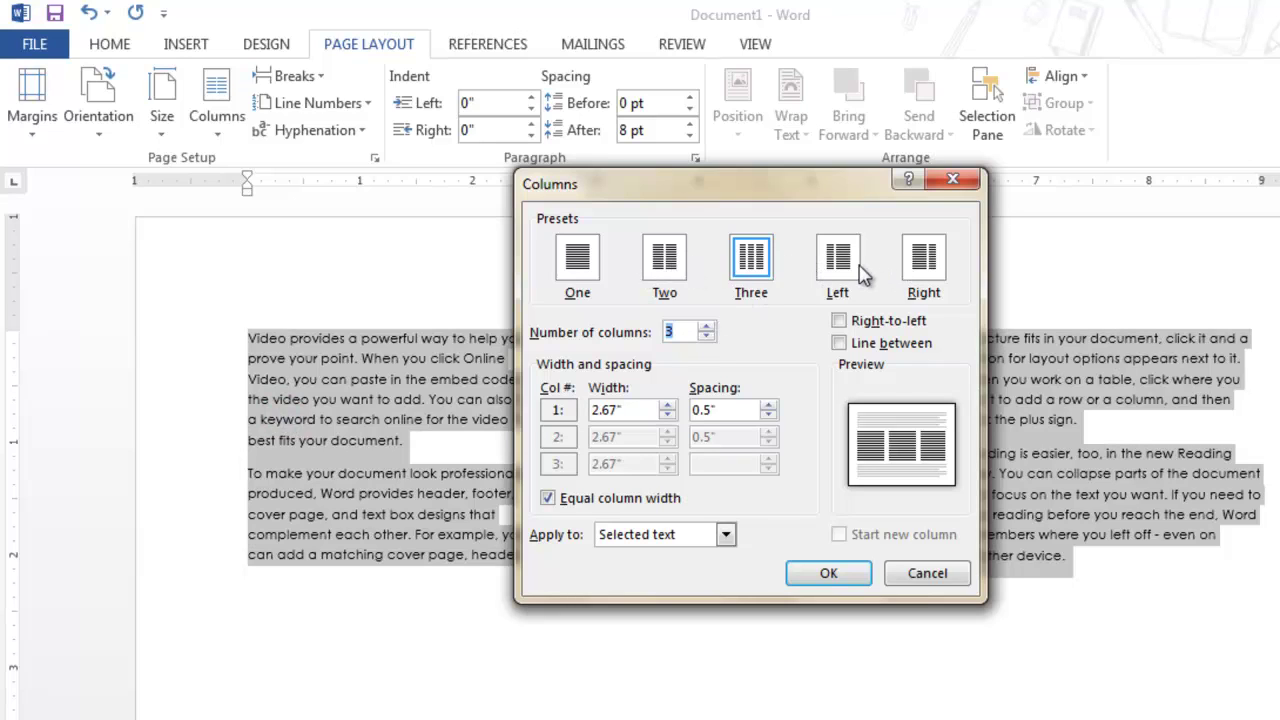
{"action": "left_click", "coordinate": [706, 328]}
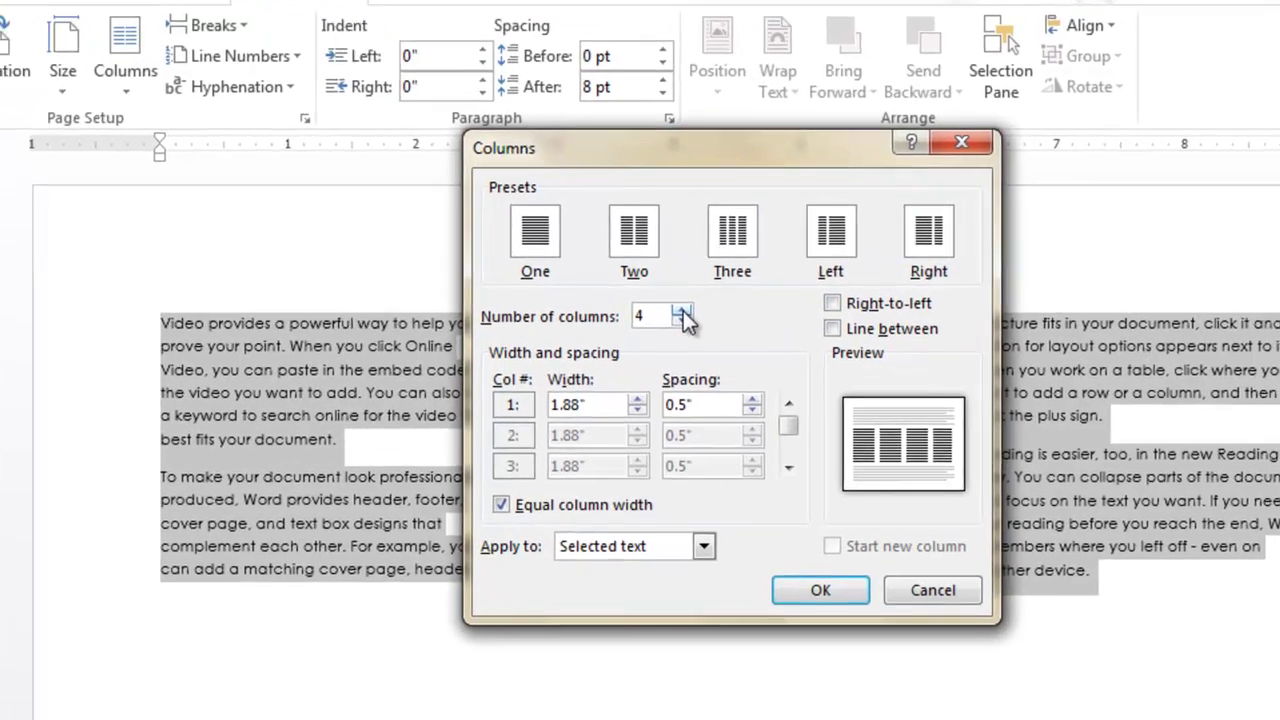
{"action": "left_click", "coordinate": [706, 337]}
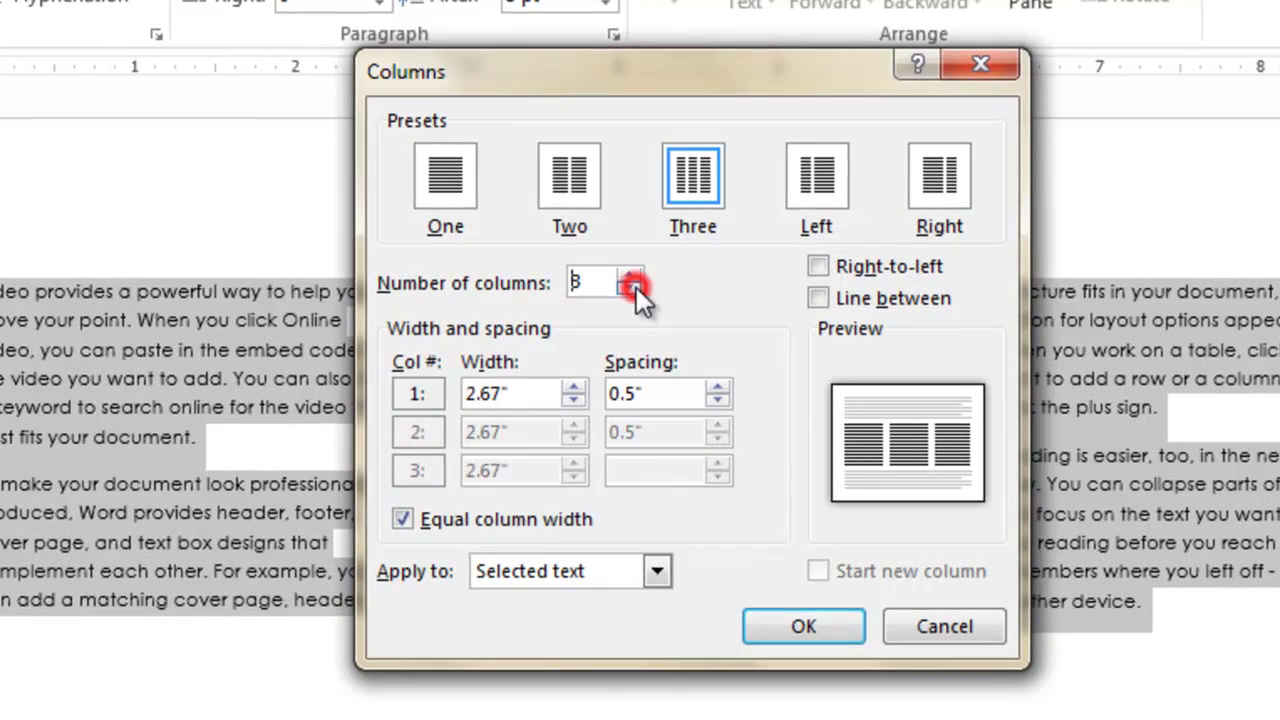
{"action": "left_click", "coordinate": [819, 298]}
{"action": "left_click", "coordinate": [720, 401]}
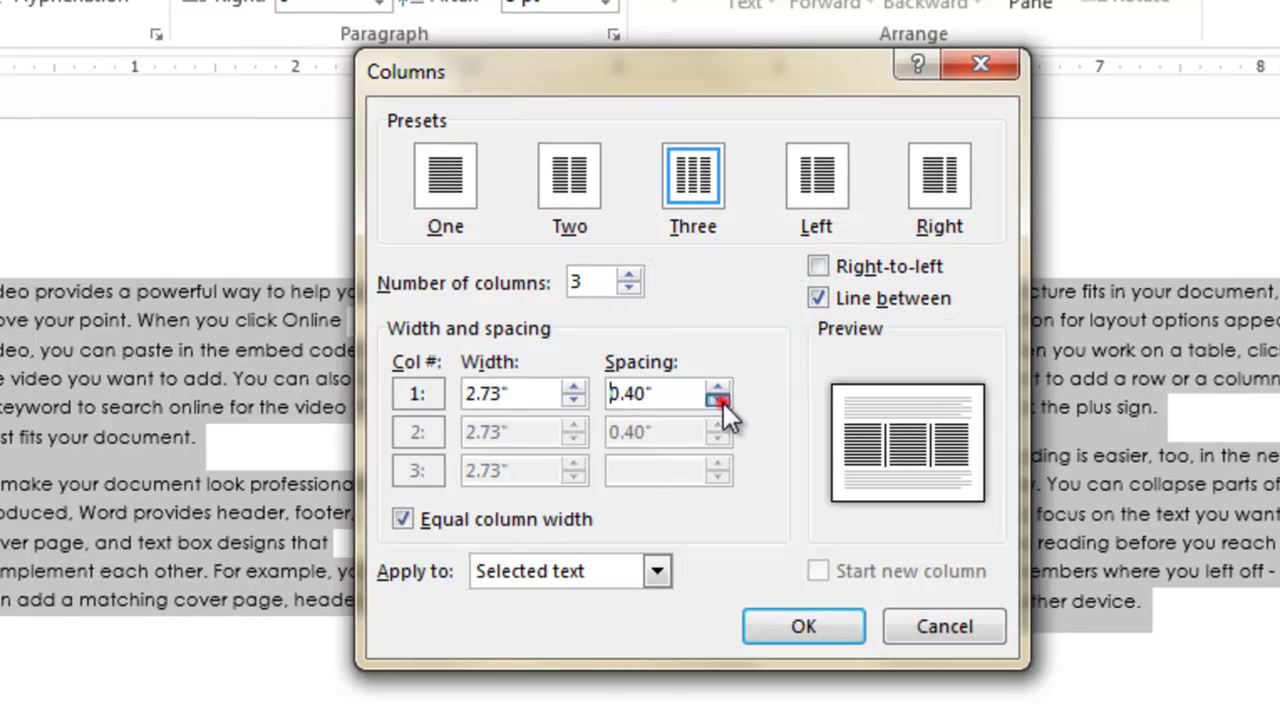
{"action": "left_click", "coordinate": [720, 401]}
{"action": "left_click", "coordinate": [720, 401]}
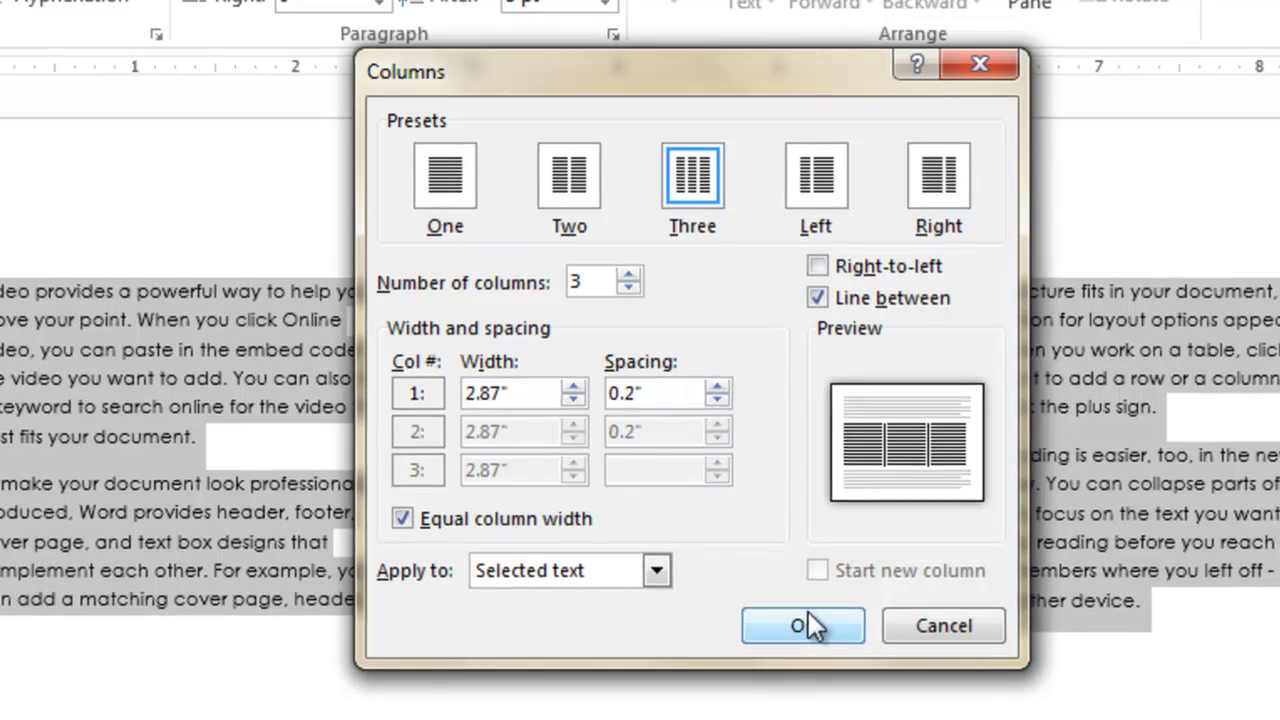
{"action": "left_click", "coordinate": [805, 624]}
{"action": "left_click", "coordinate": [834, 594]}
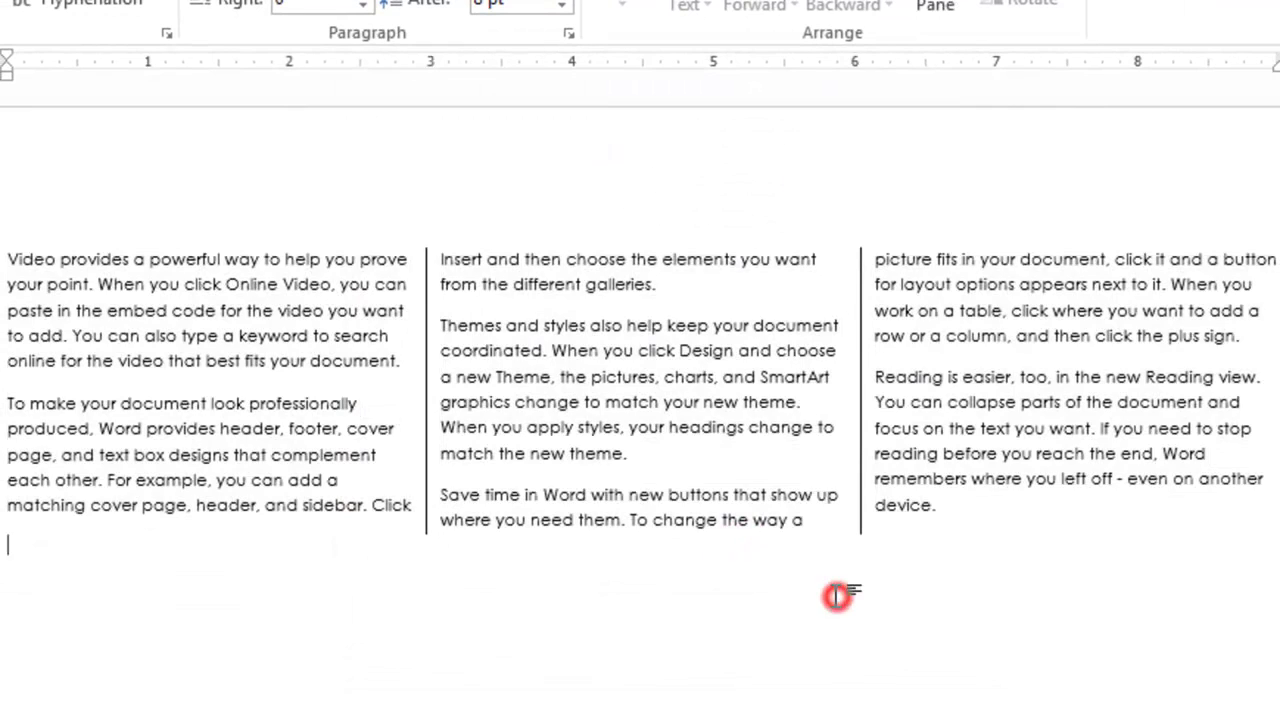
Step: Insert column breaks before the 'To make' and 'Themes and styles' paragraphs
{"action": "left_click", "coordinate": [403, 366]}
{"action": "left_click", "coordinate": [8, 404]}
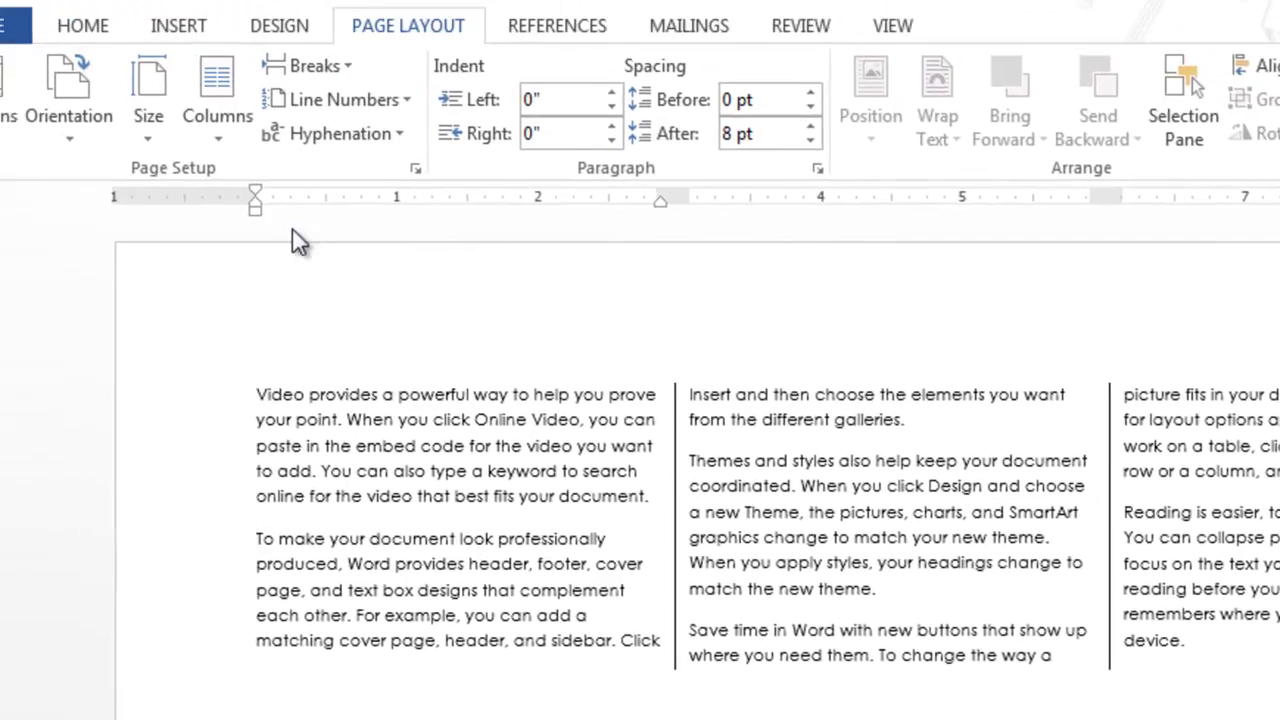
{"action": "left_click", "coordinate": [335, 66]}
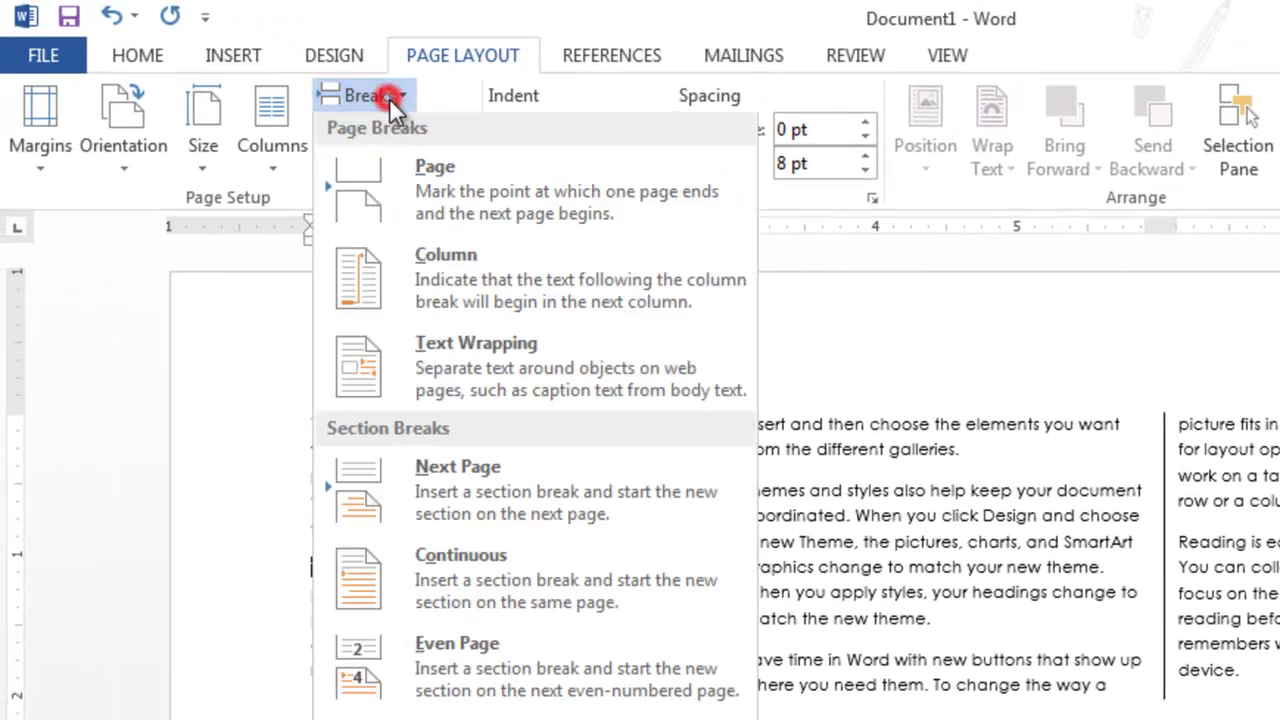
{"action": "left_click", "coordinate": [452, 261]}
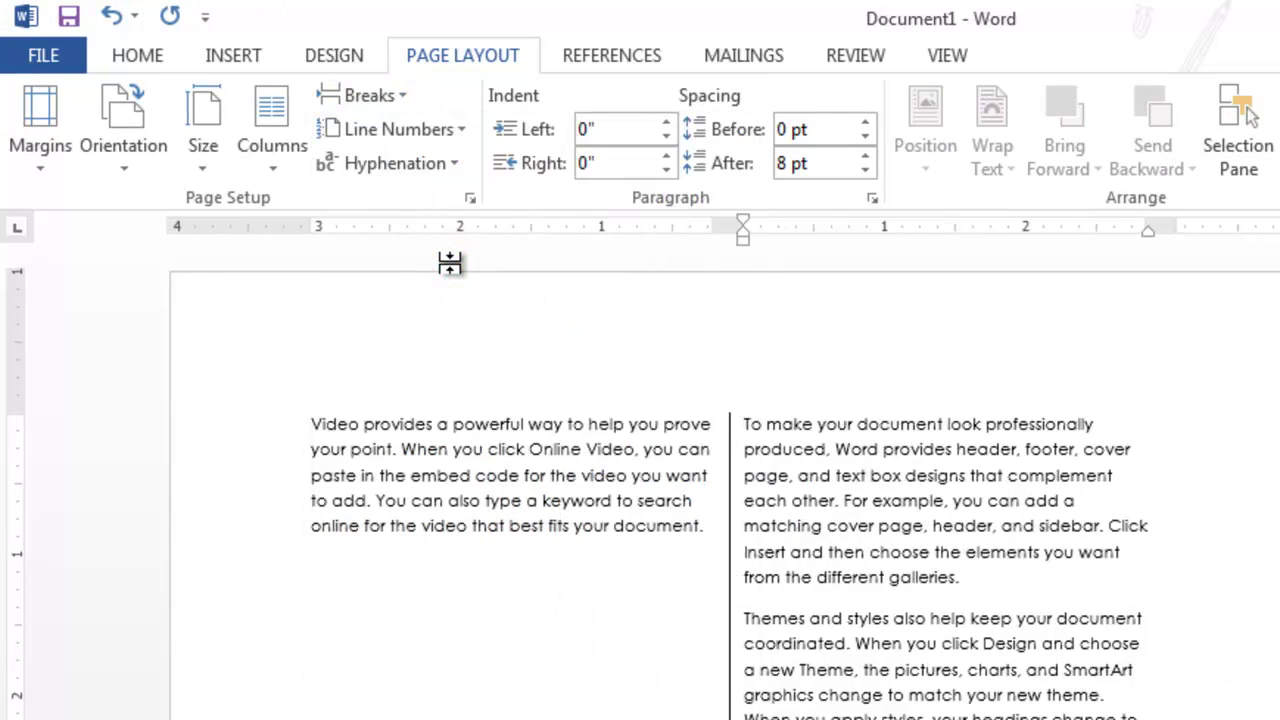
{"action": "scroll", "coordinate": [1158, 395], "scroll_direction": "down", "scroll_amount": 2}
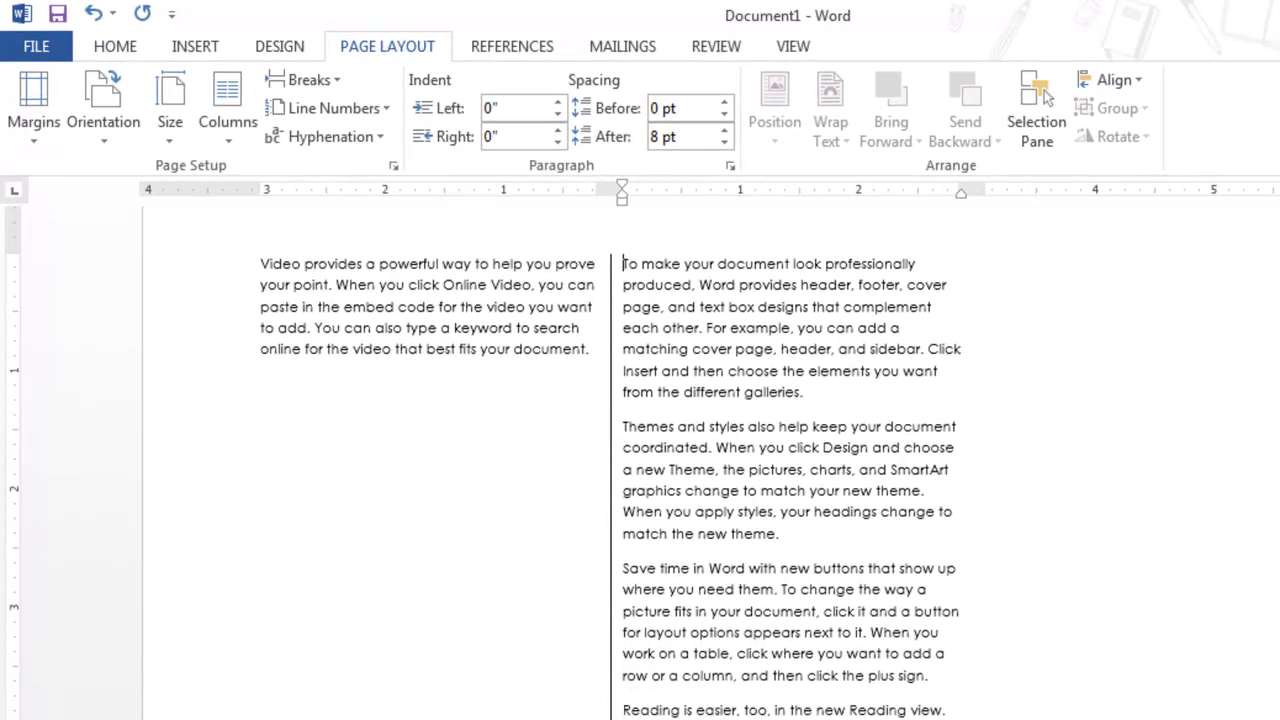
{"action": "left_click", "coordinate": [622, 420]}
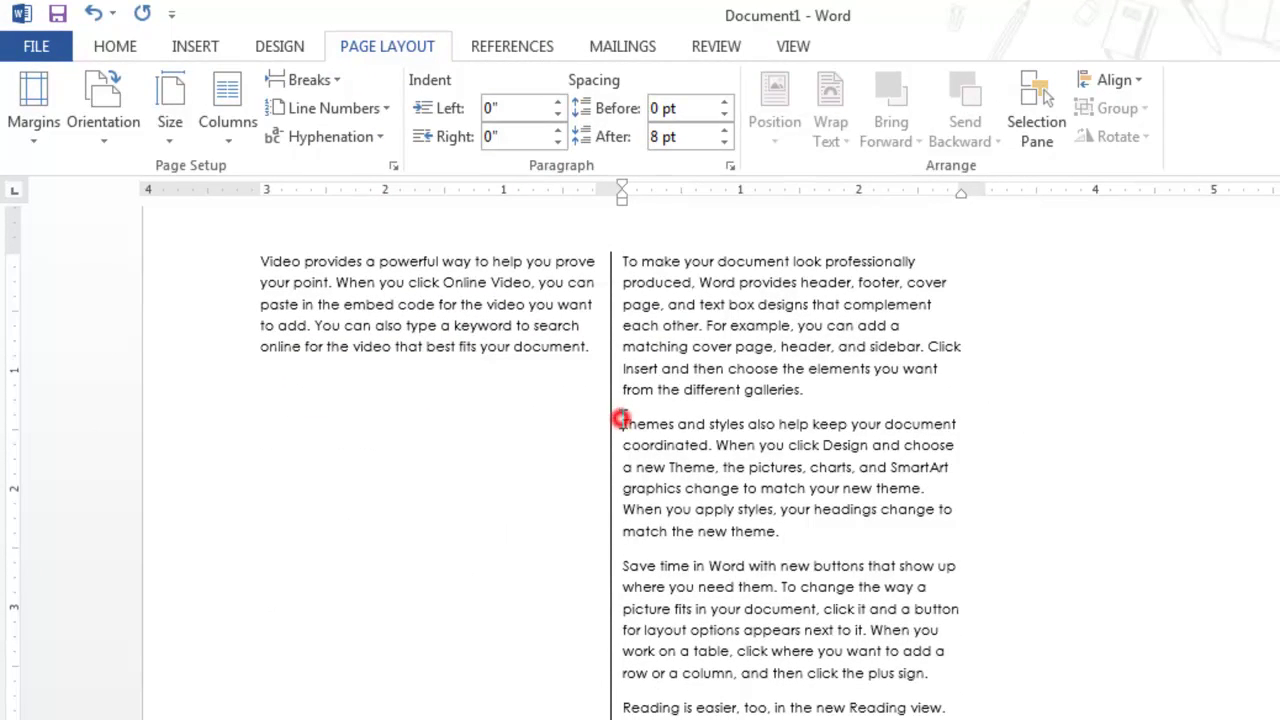
{"action": "left_click", "coordinate": [228, 108]}
{"action": "left_click", "coordinate": [301, 84]}
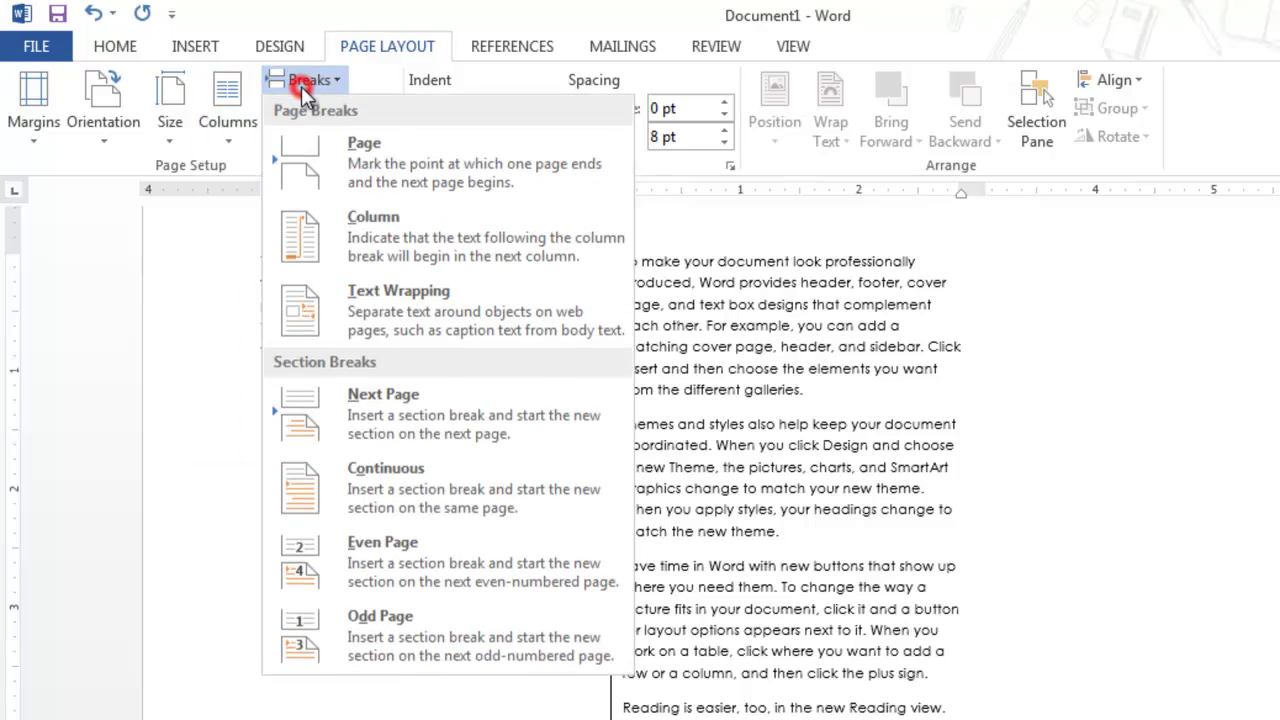
{"action": "left_click", "coordinate": [360, 228]}
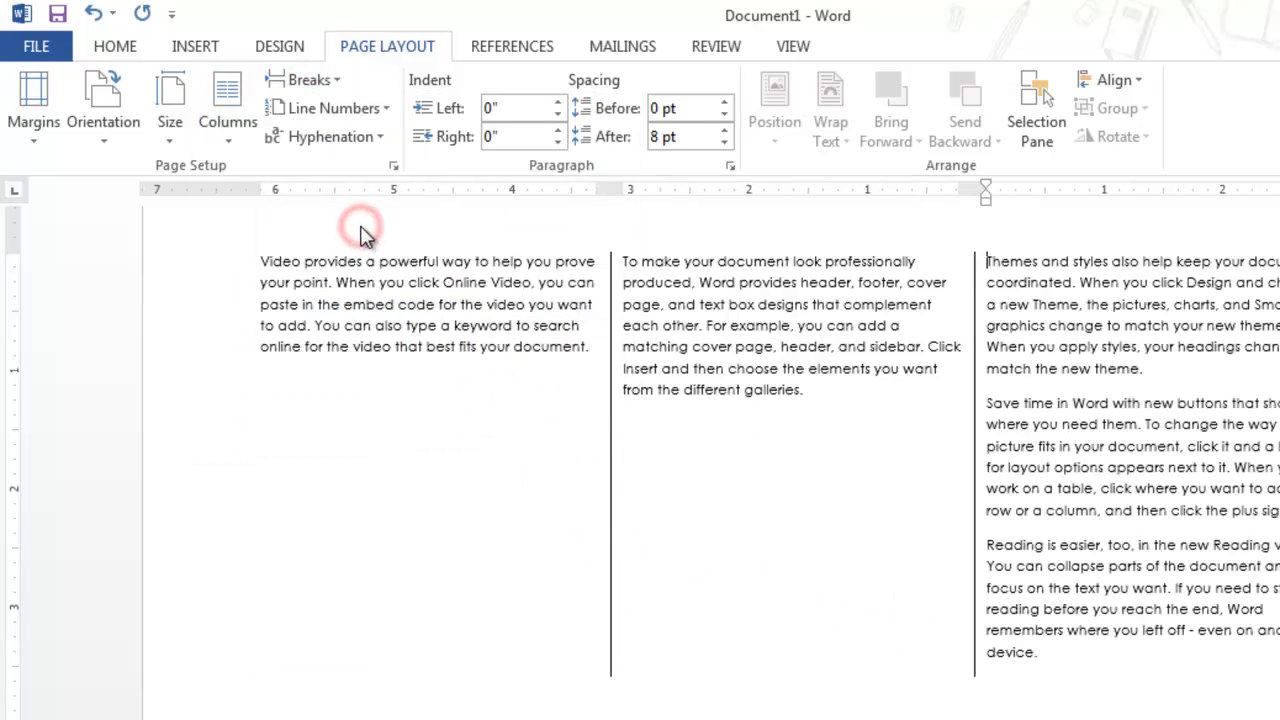
Step: Insert a page break so the 'Save time in Word' paragraph starts a new page
{"action": "left_click", "coordinate": [983, 400]}
{"action": "left_click", "coordinate": [330, 84]}
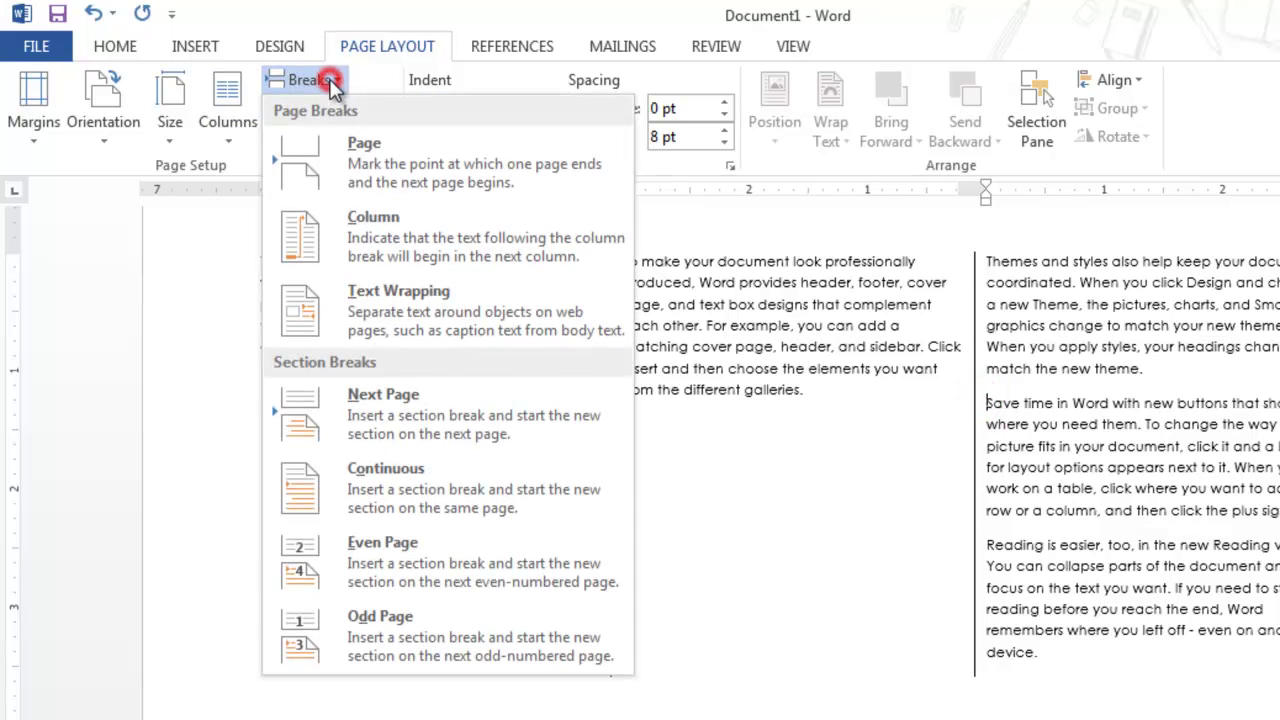
{"action": "left_click", "coordinate": [352, 145]}
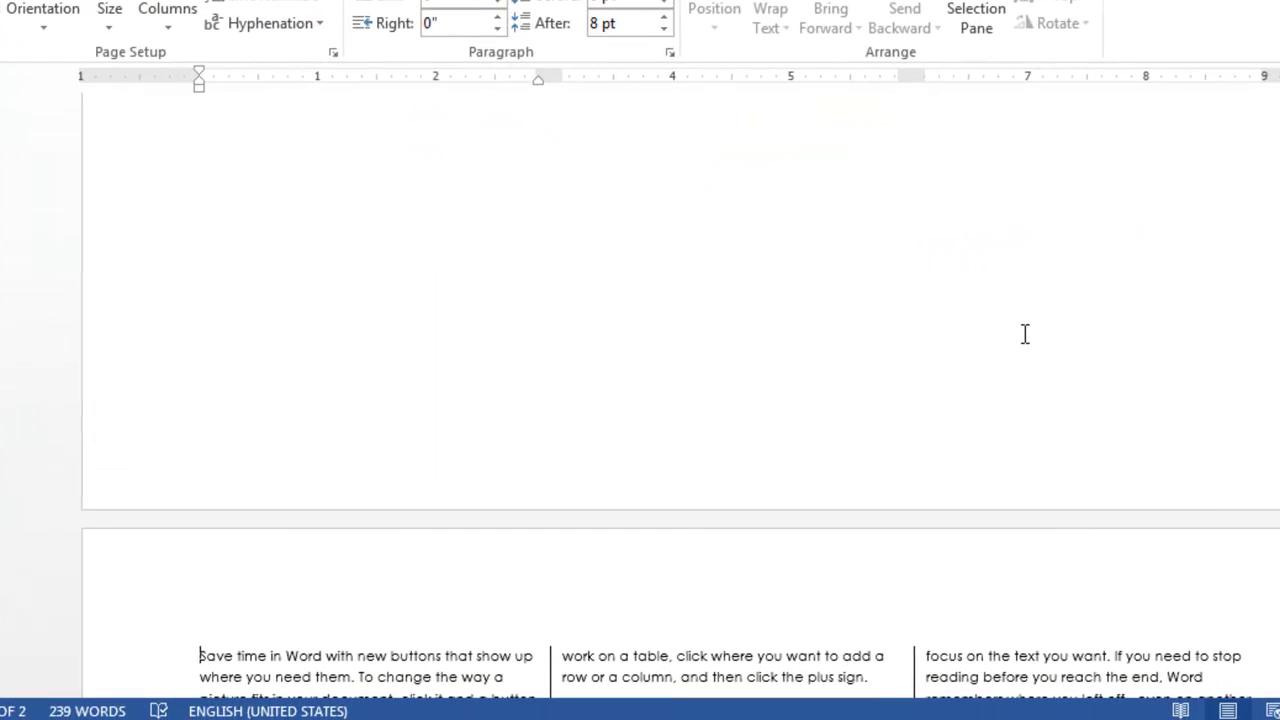
{"action": "scroll", "coordinate": [680, 400], "scroll_direction": "up", "scroll_amount": 10}
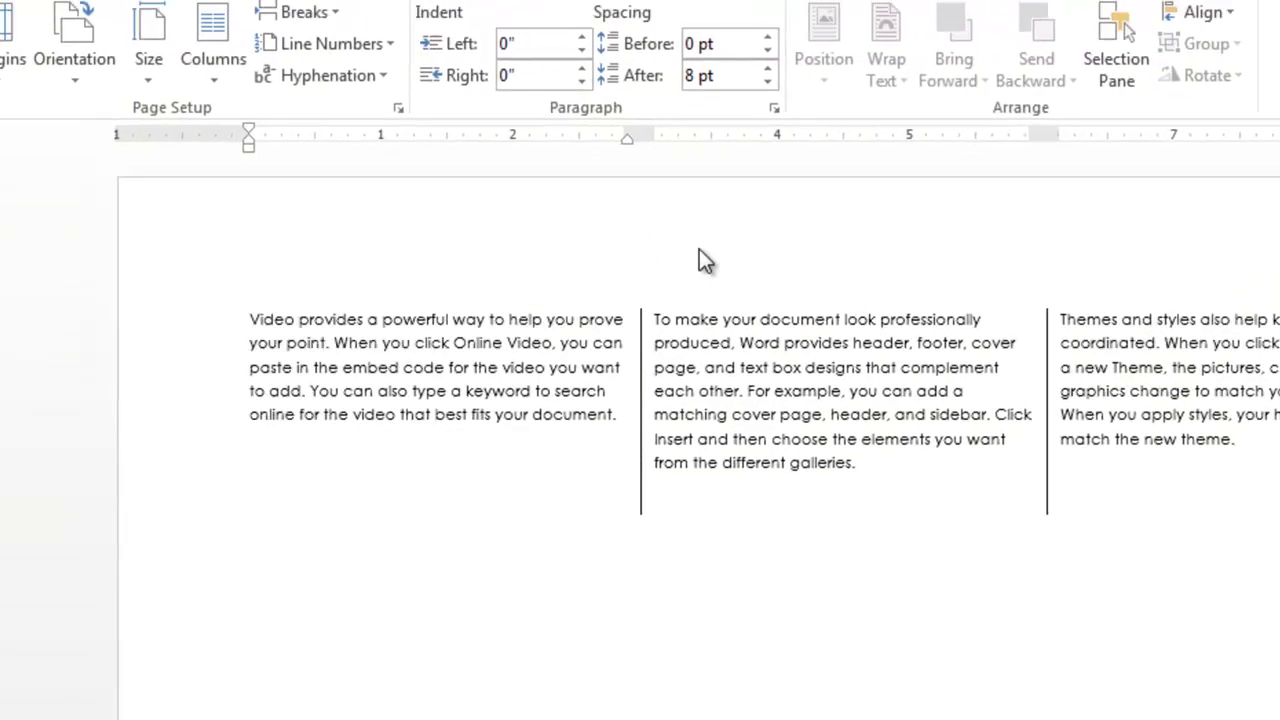
{"action": "left_click", "coordinate": [285, 0]}
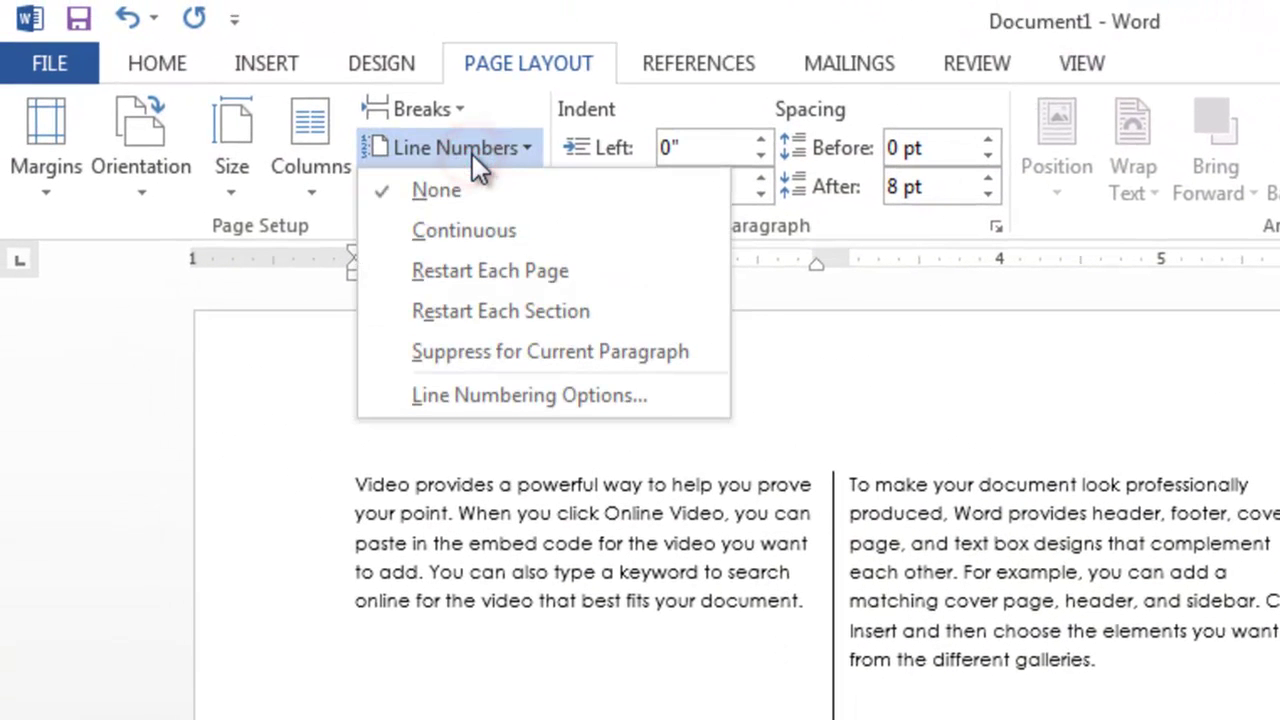
{"action": "left_click", "coordinate": [489, 230]}
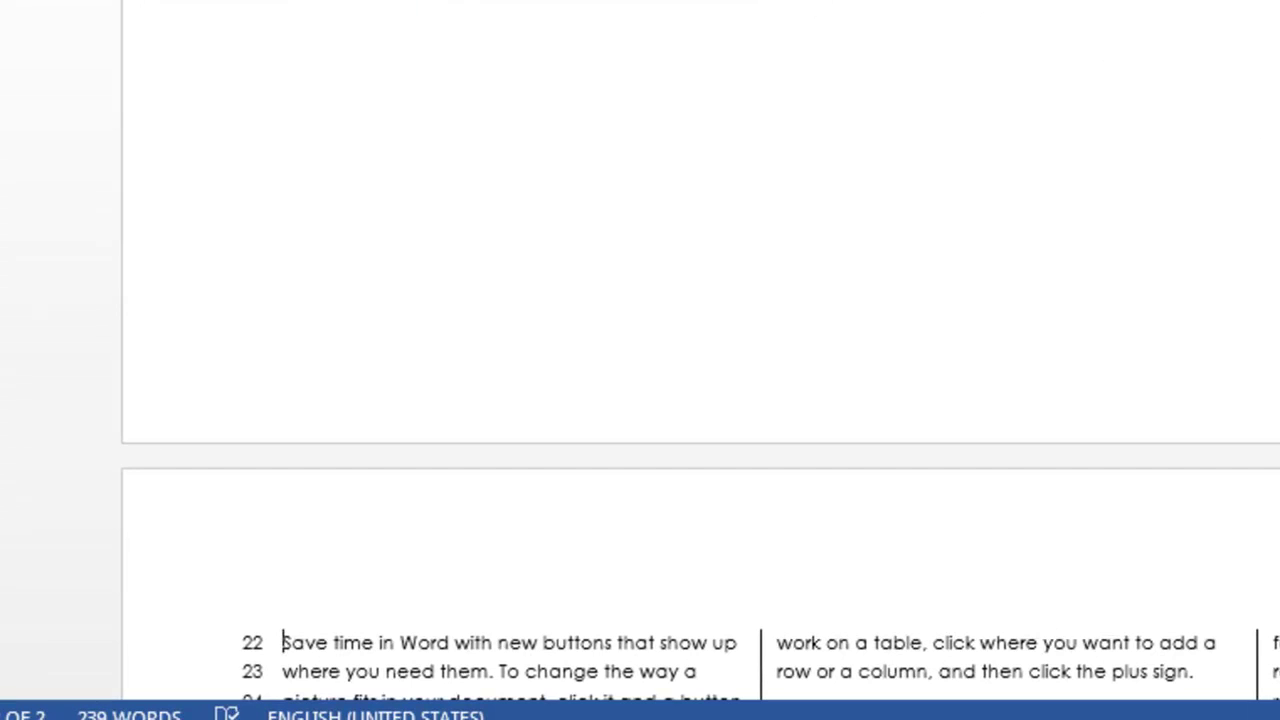
{"action": "scroll", "coordinate": [640, 360], "scroll_direction": "up", "scroll_amount": 5}
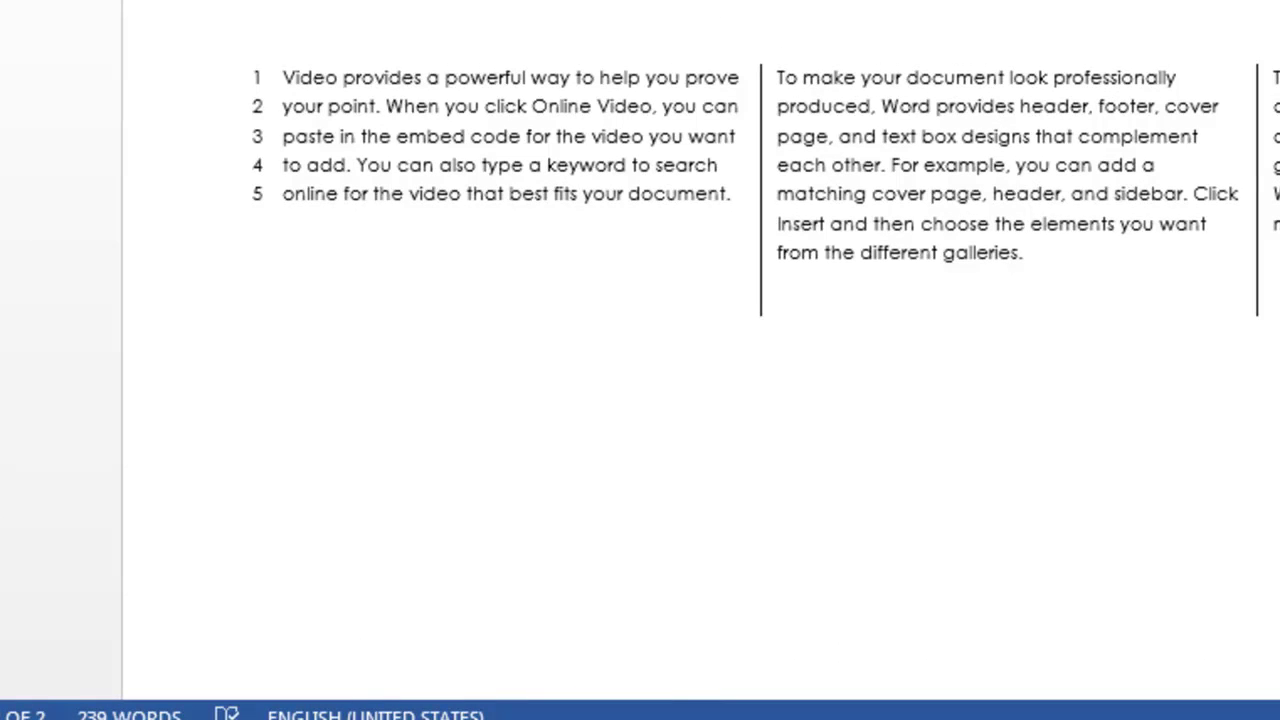
{"action": "left_click", "coordinate": [523, 118]}
{"action": "left_click", "coordinate": [480, 198]}
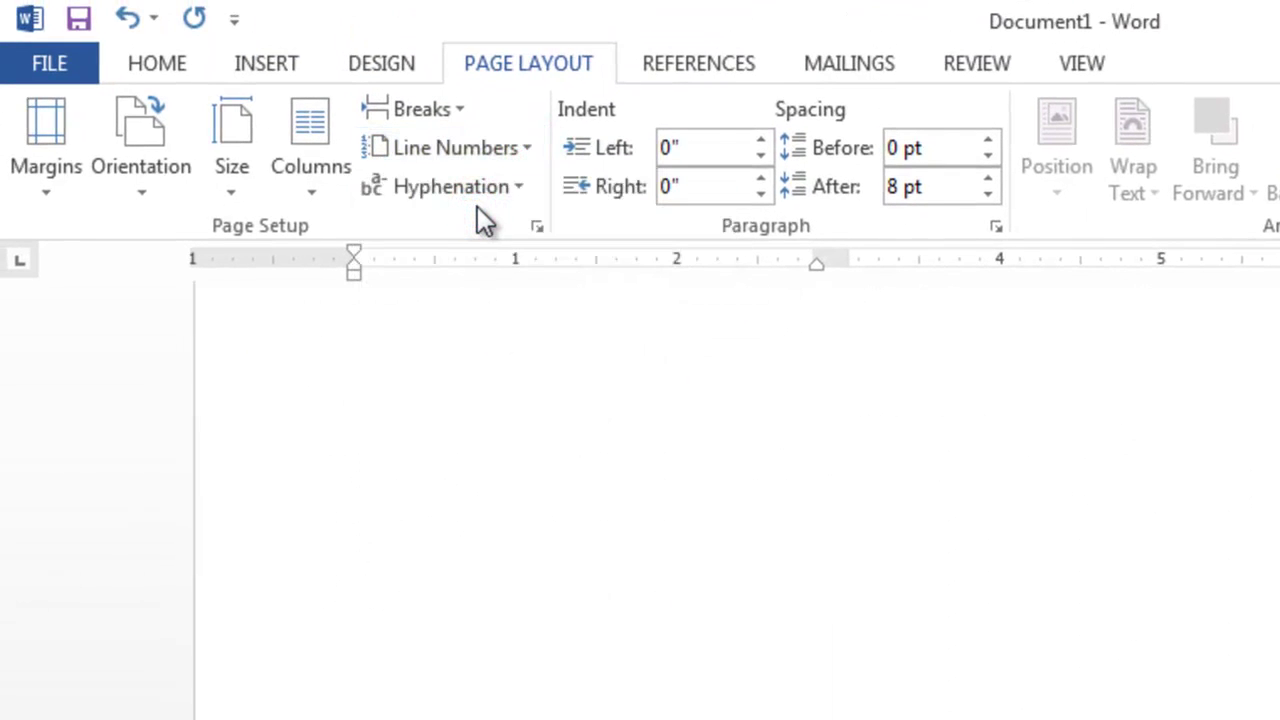
{"action": "left_click", "coordinate": [516, 157]}
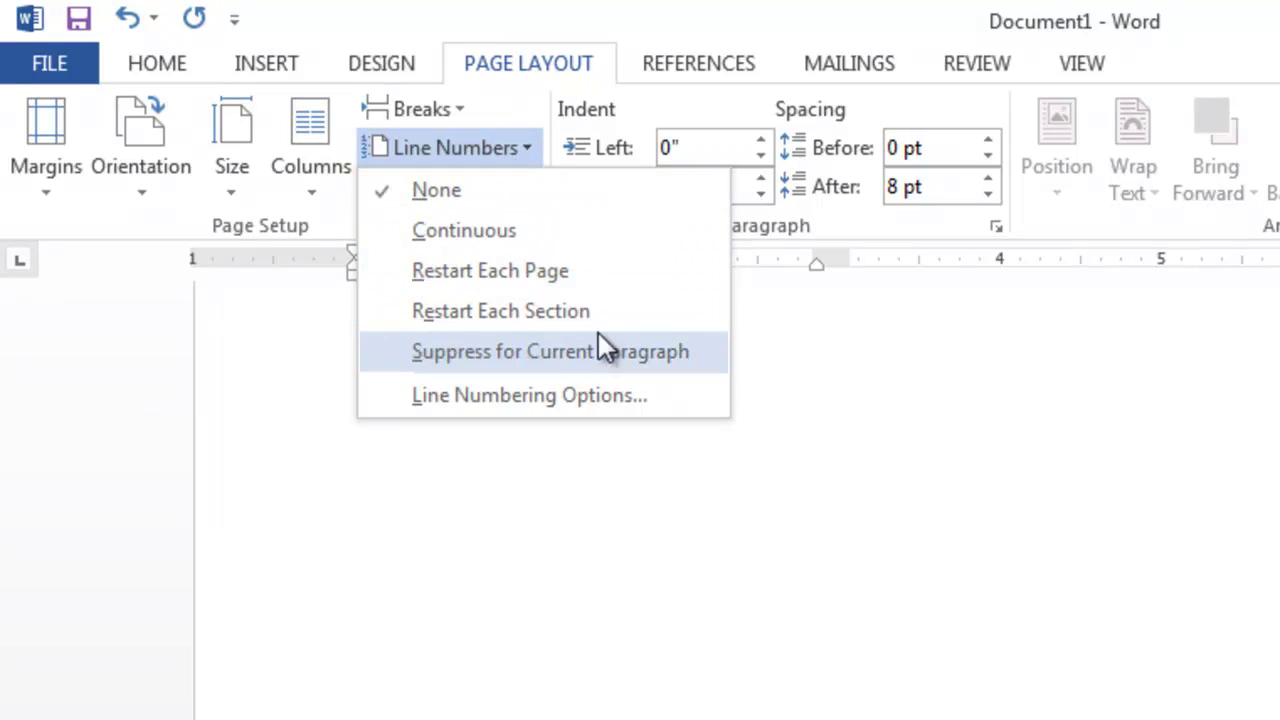
{"action": "left_click", "coordinate": [468, 118]}
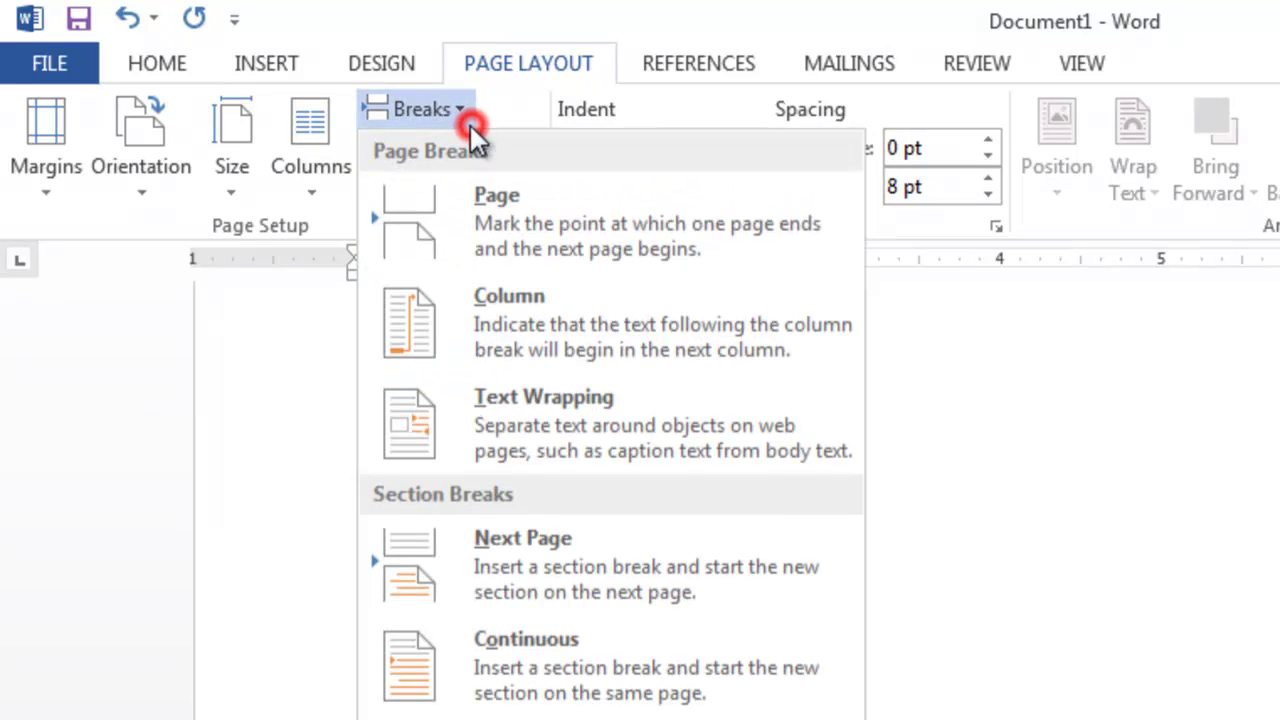
{"action": "left_click", "coordinate": [468, 122]}
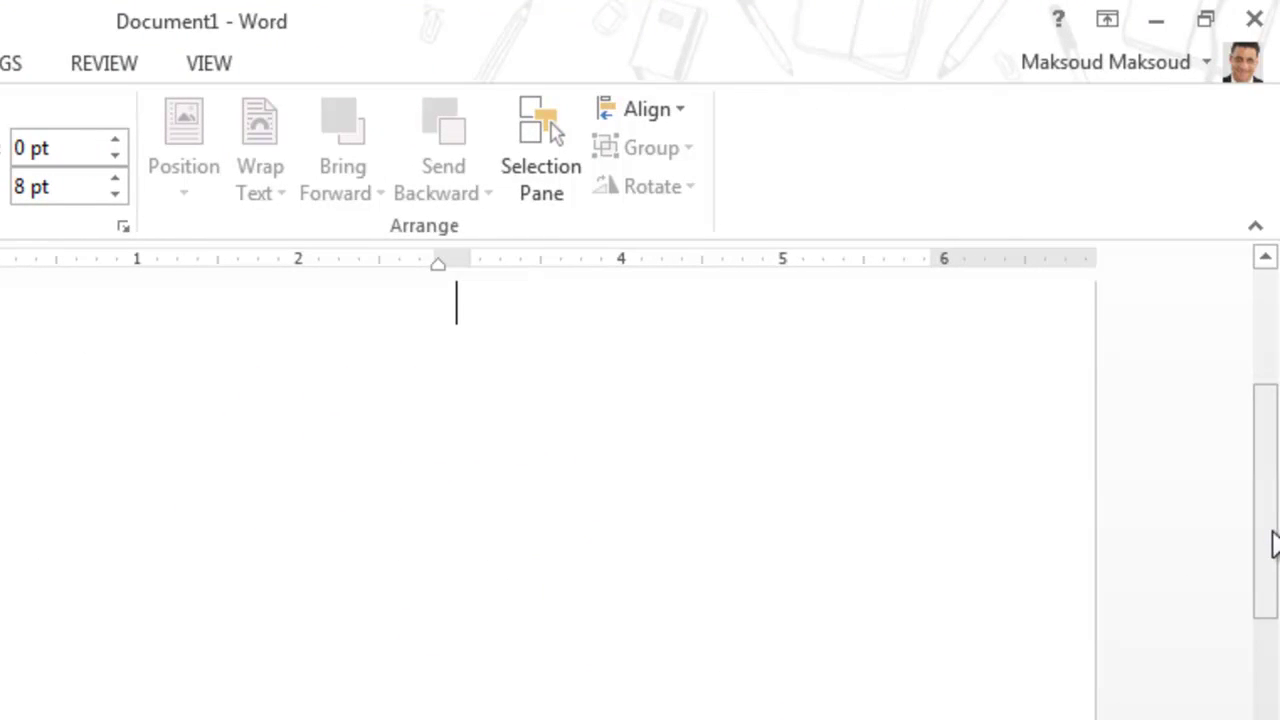
{"action": "left_click_drag", "start_coordinate": [1275, 545], "coordinate": [1222, 205]}
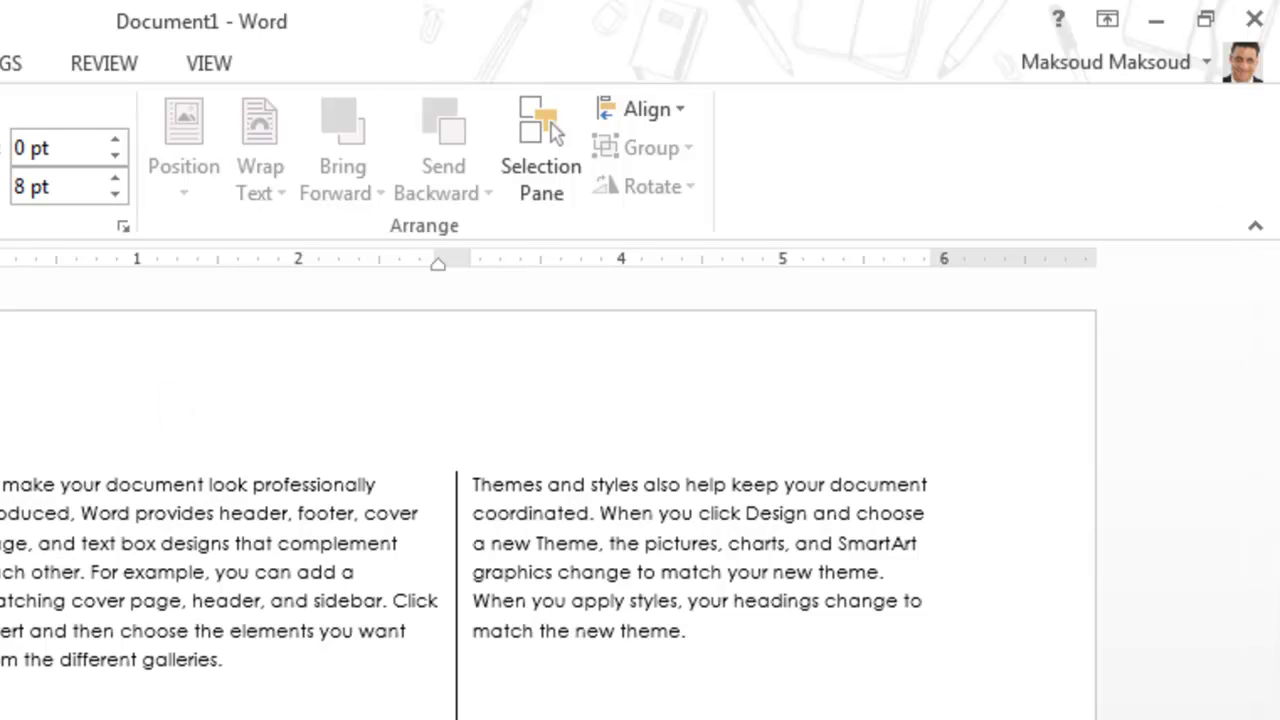
Step: Browse the Line Numbers, Breaks, Columns, Size, Orientation and Margins menus, then the Home and Insert tabs
{"action": "left_click", "coordinate": [277, 163]}
{"action": "left_click", "coordinate": [466, 157]}
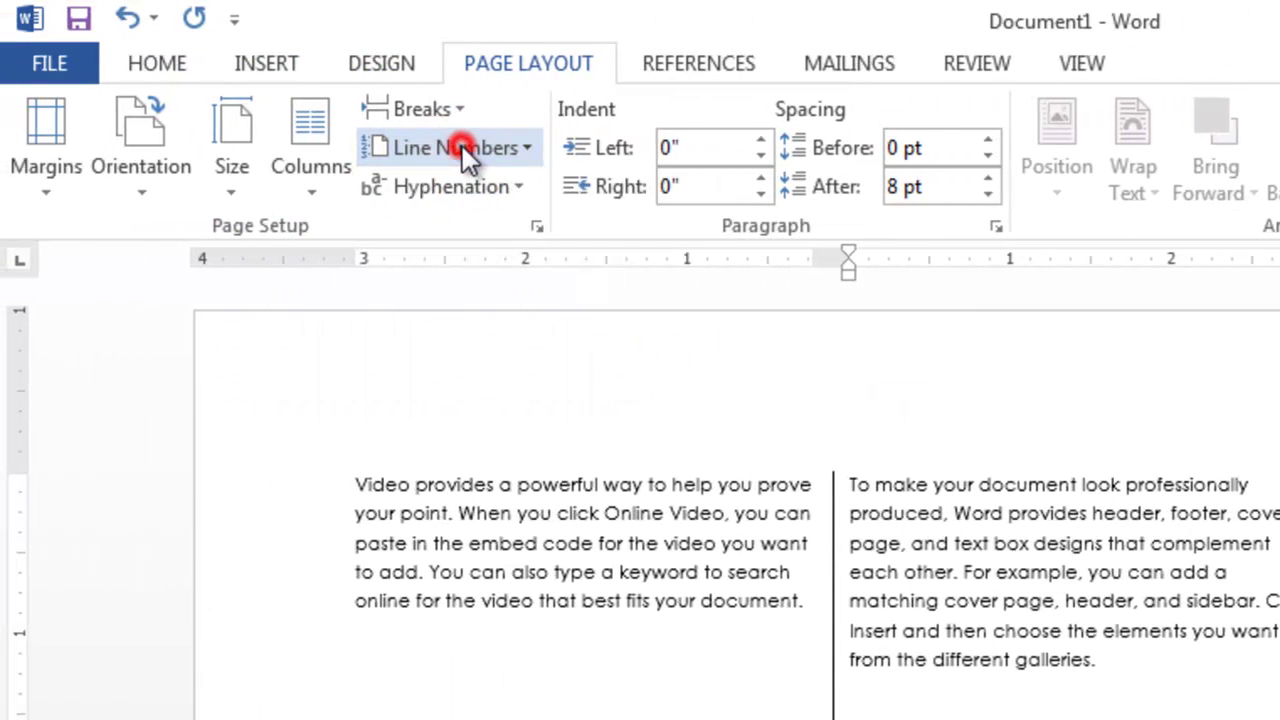
{"action": "left_click", "coordinate": [435, 115]}
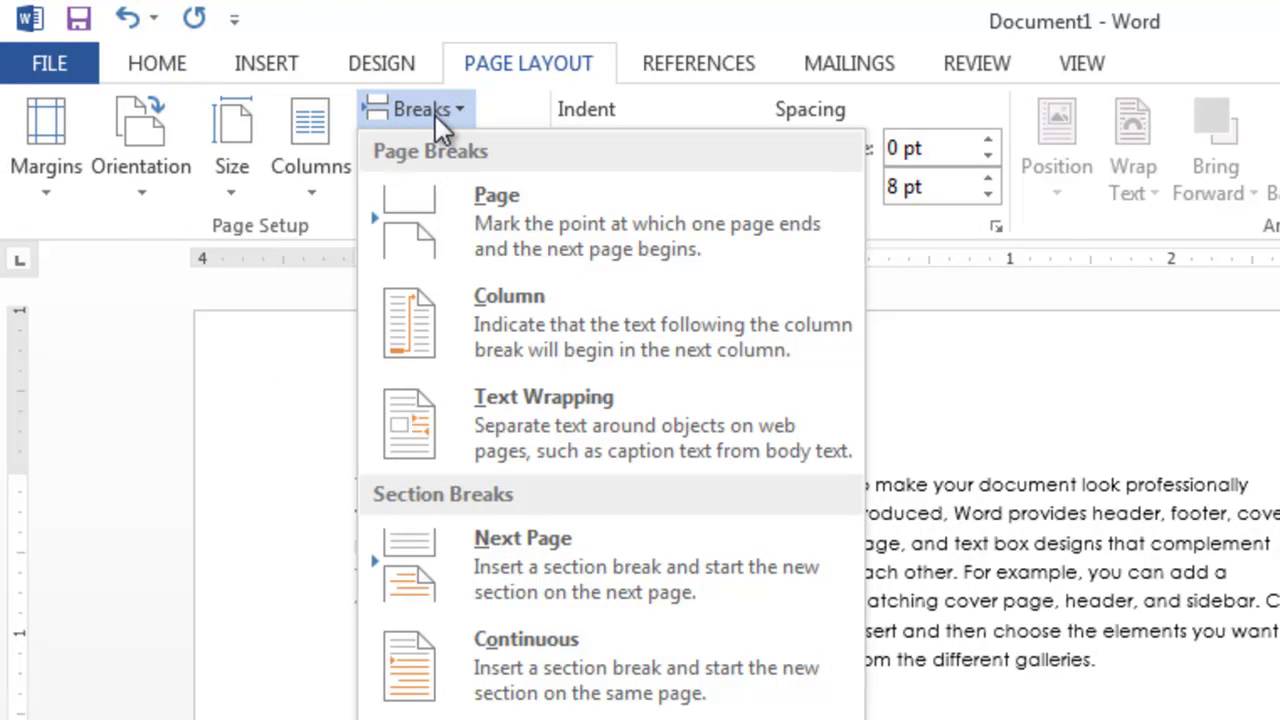
{"action": "left_click", "coordinate": [303, 156]}
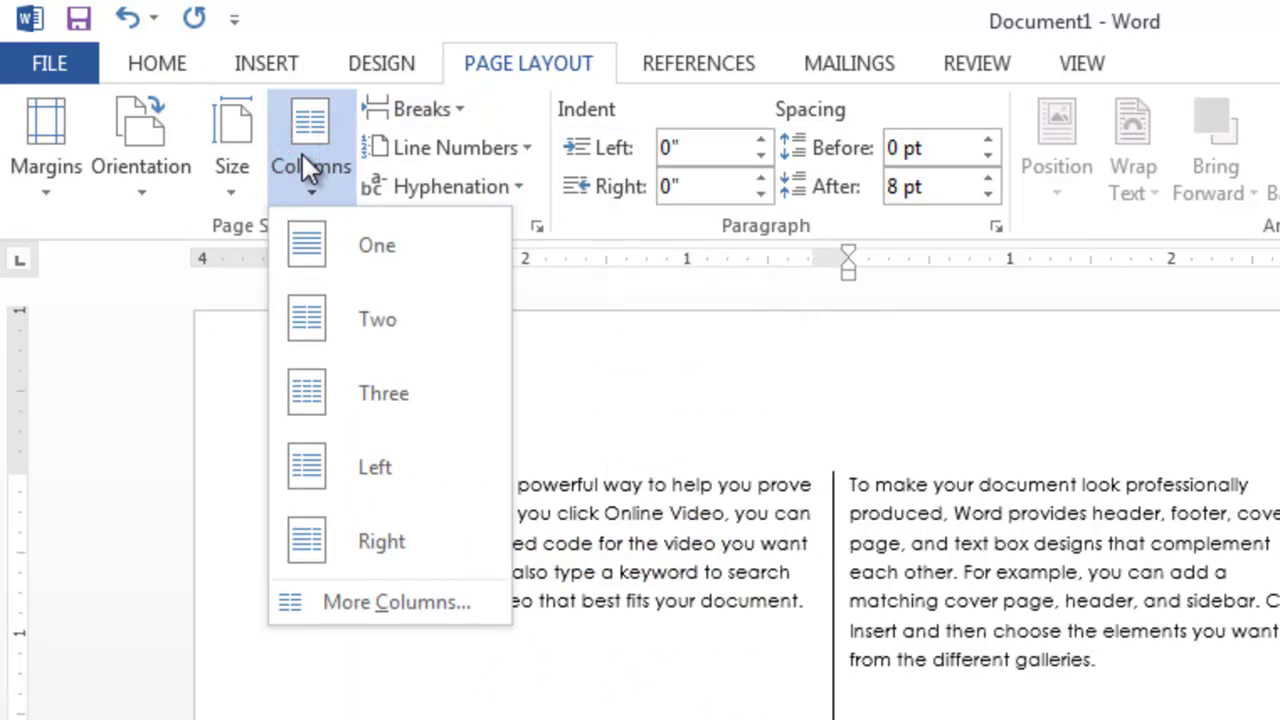
{"action": "left_click", "coordinate": [233, 175]}
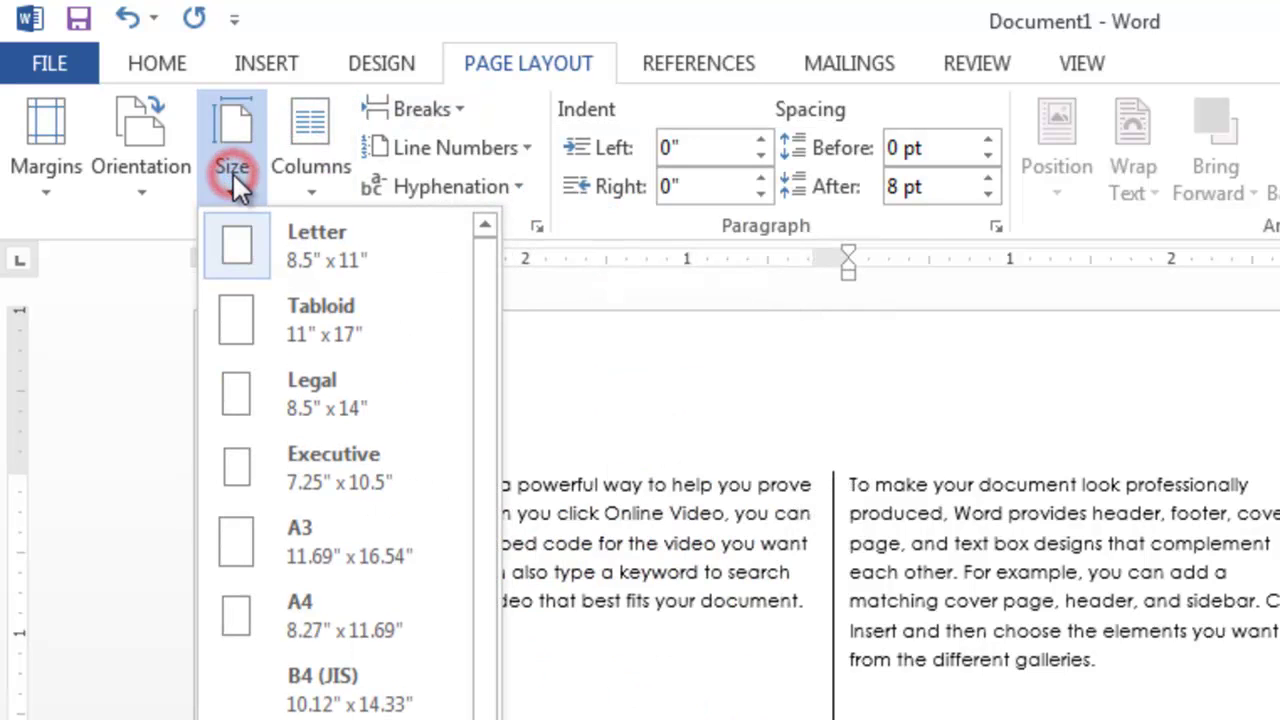
{"action": "left_click", "coordinate": [167, 180]}
{"action": "left_click", "coordinate": [51, 192]}
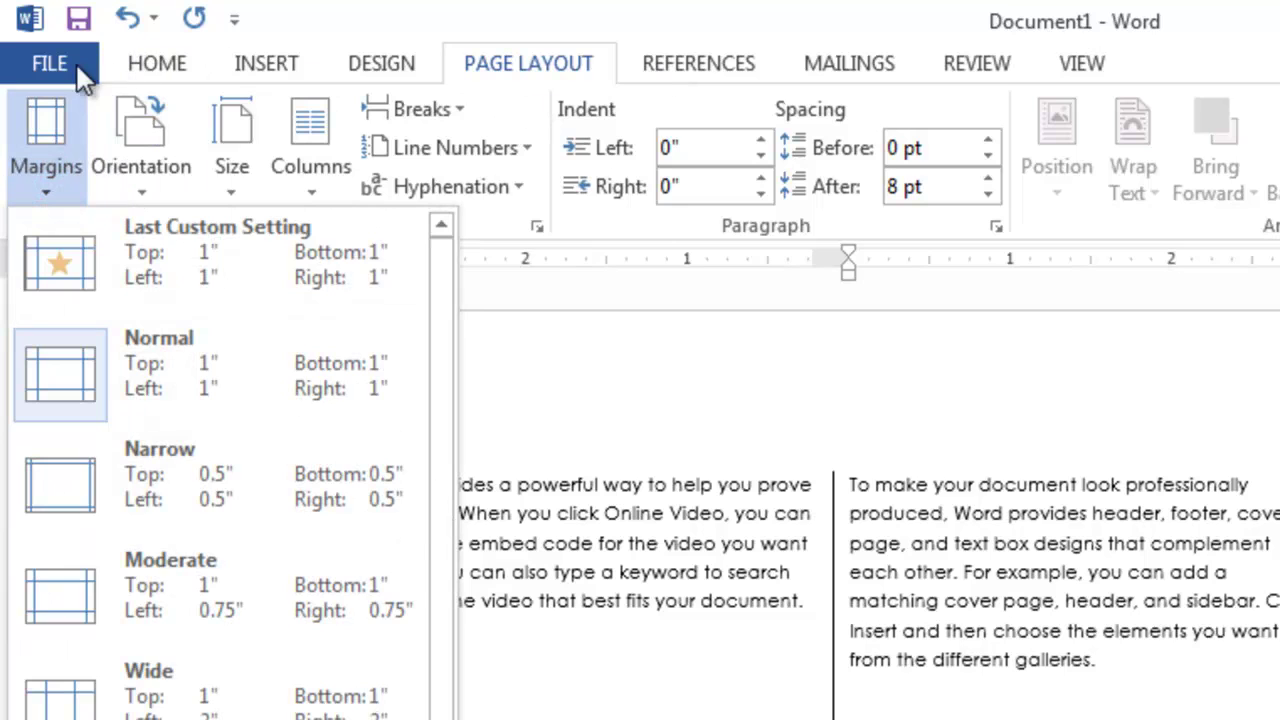
{"action": "left_click", "coordinate": [173, 64]}
{"action": "left_click", "coordinate": [262, 66]}
Step: Browse the Design, Page Layout, References, Mailings, Review and View ribbon tabs
{"action": "left_click", "coordinate": [366, 66]}
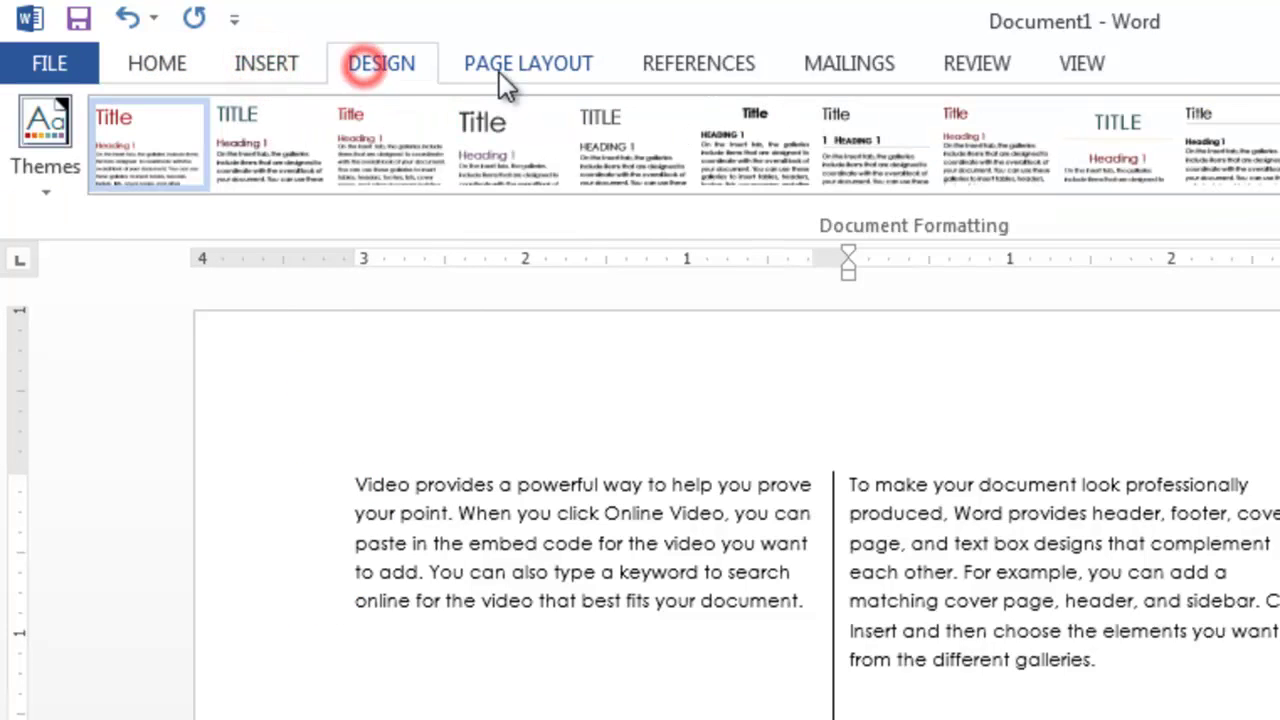
{"action": "left_click", "coordinate": [502, 71]}
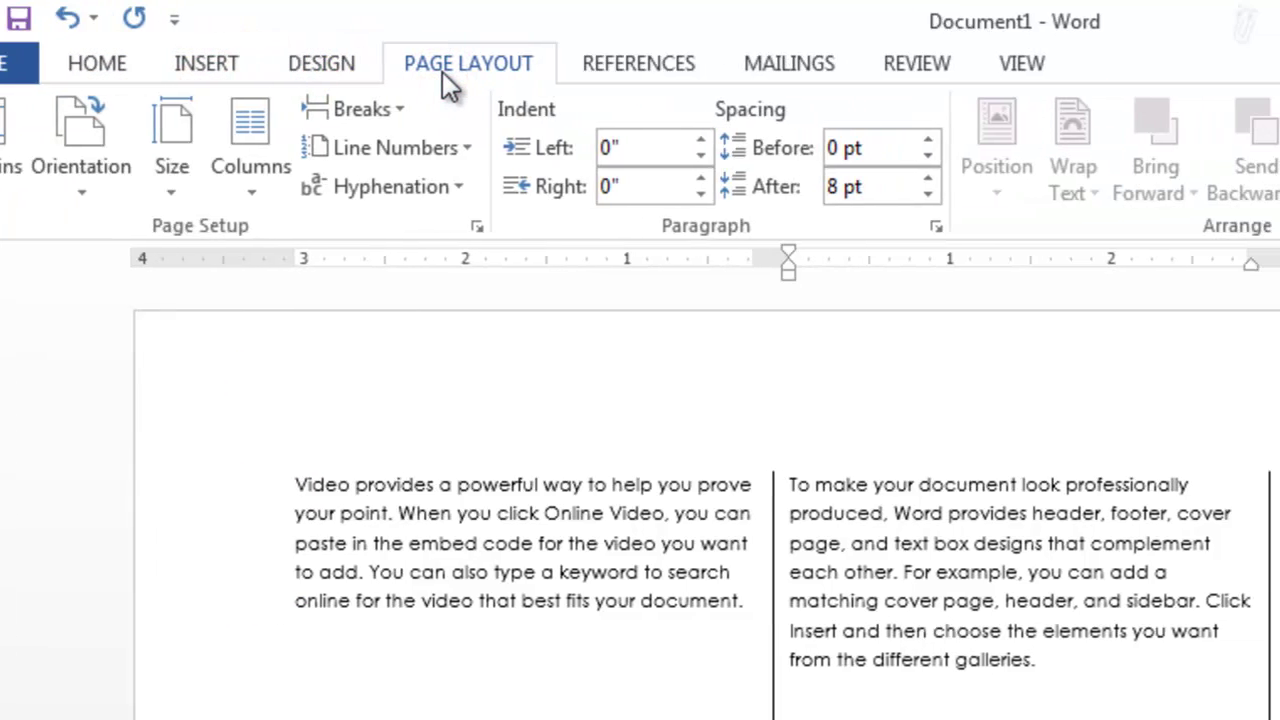
{"action": "left_click", "coordinate": [672, 63]}
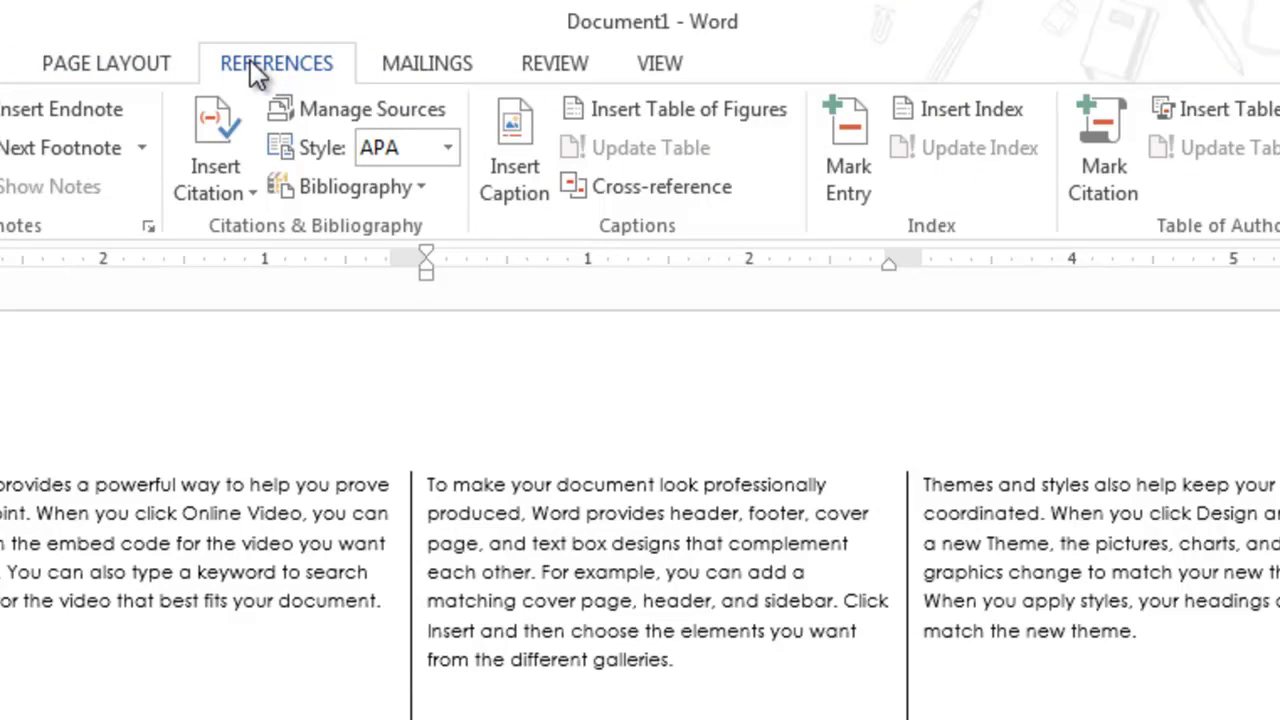
{"action": "left_click", "coordinate": [434, 66]}
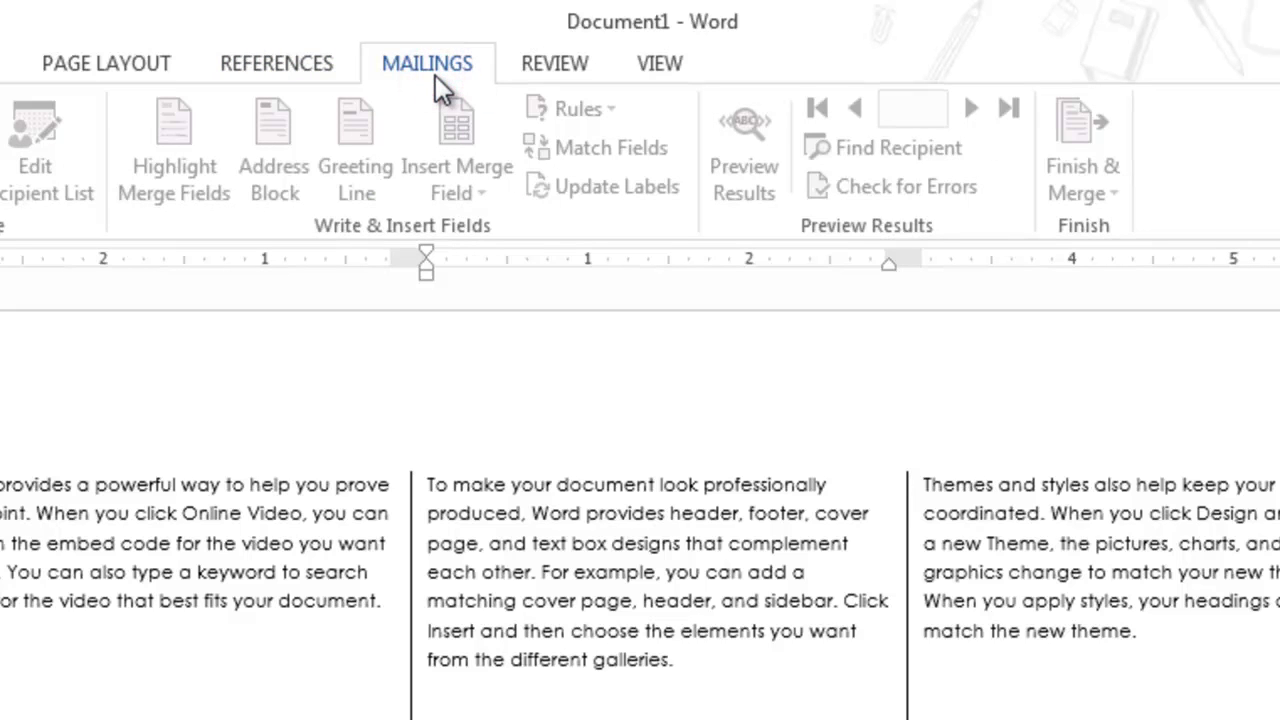
{"action": "left_click", "coordinate": [529, 63]}
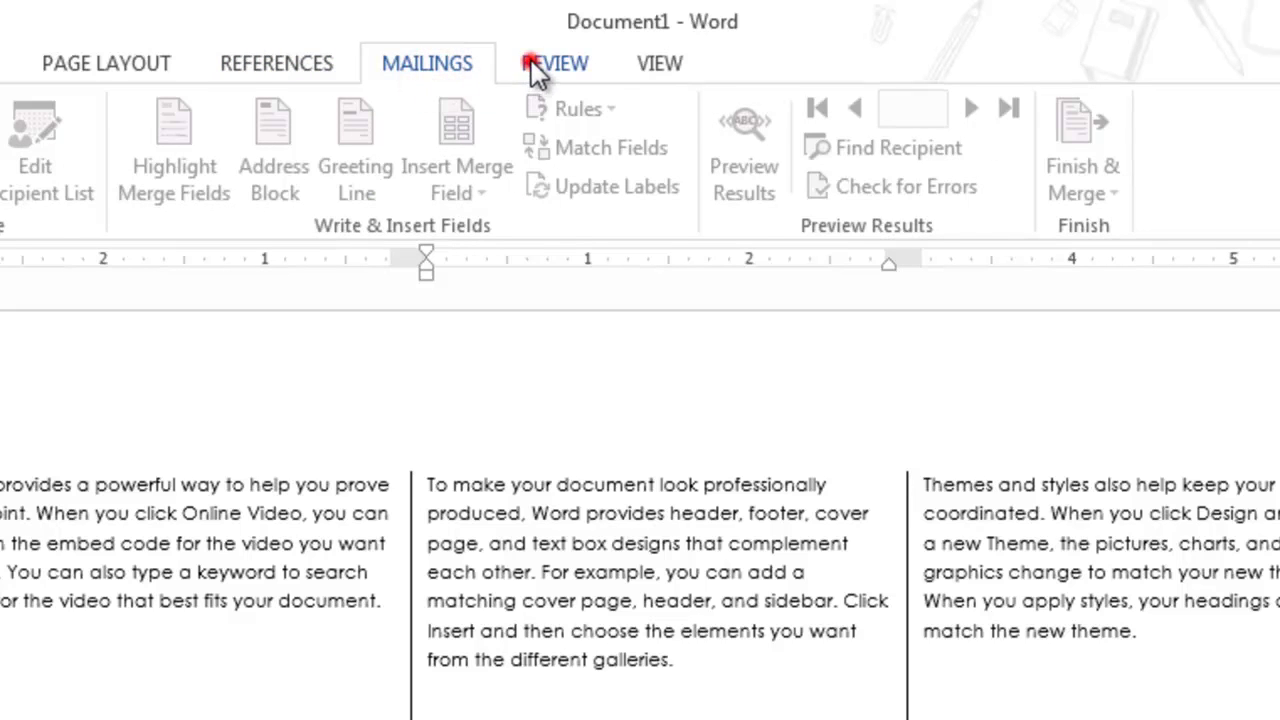
{"action": "left_click", "coordinate": [663, 62]}
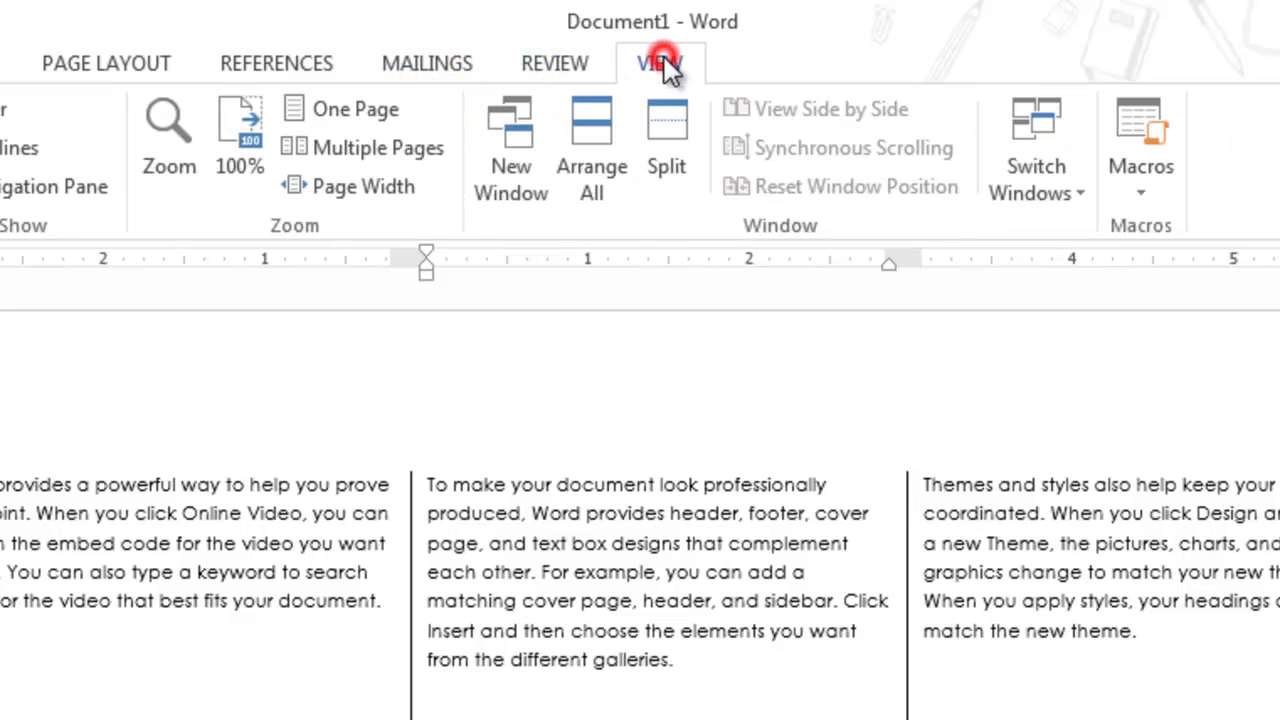
{"action": "left_click", "coordinate": [545, 52]}
{"action": "left_click", "coordinate": [430, 61]}
{"action": "left_click", "coordinate": [294, 64]}
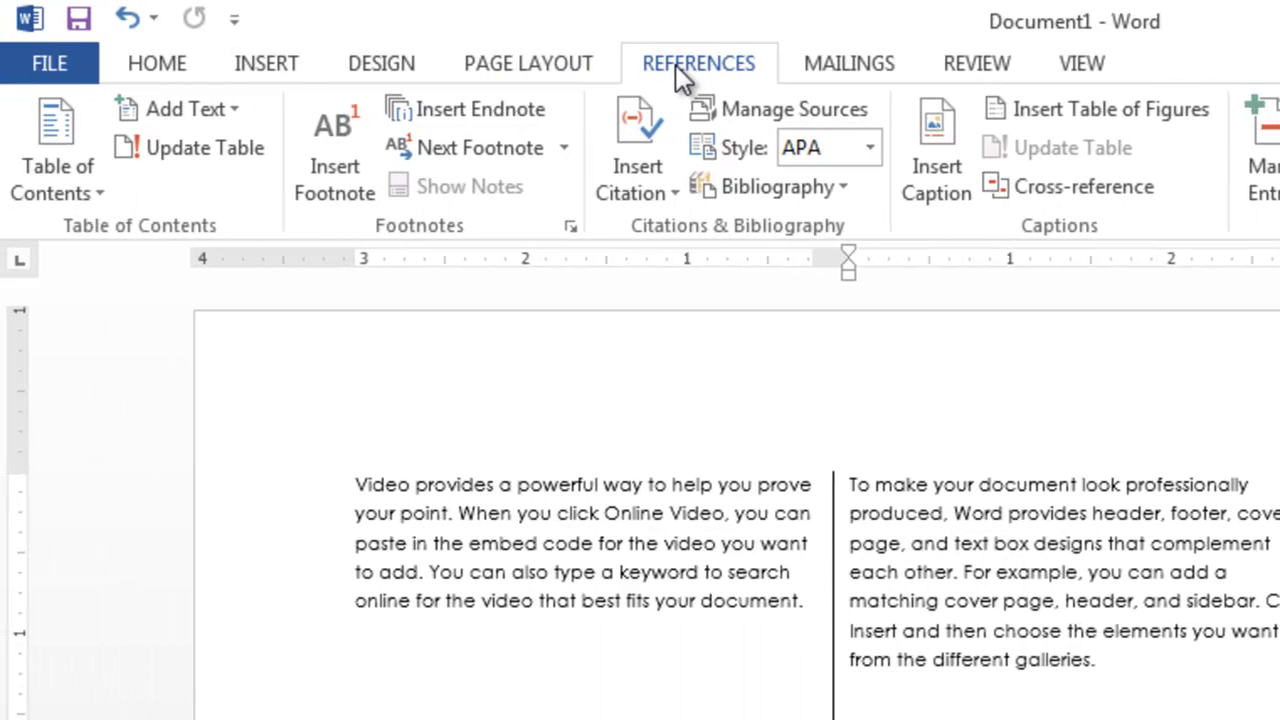
Step: Go back through Design and Insert to Page Layout, then minimise the Word window
{"action": "left_click", "coordinate": [379, 66]}
{"action": "left_click", "coordinate": [268, 66]}
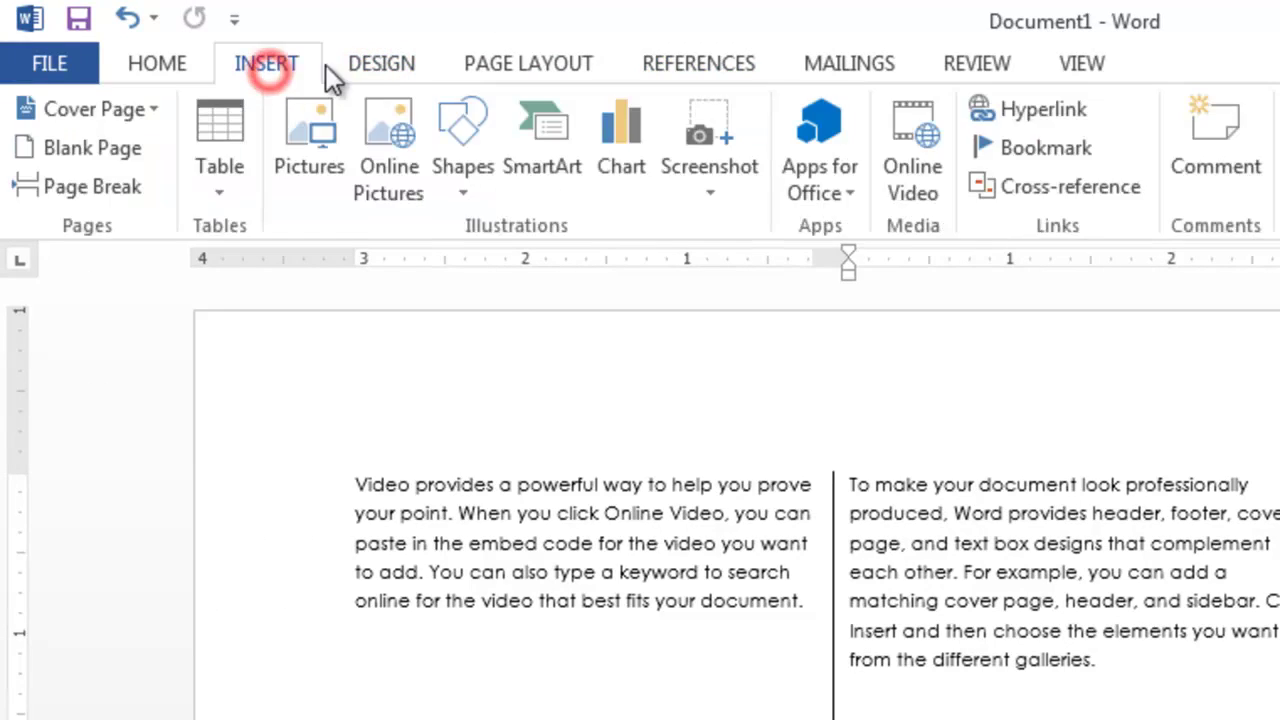
{"action": "left_click", "coordinate": [368, 64]}
{"action": "left_click", "coordinate": [474, 62]}
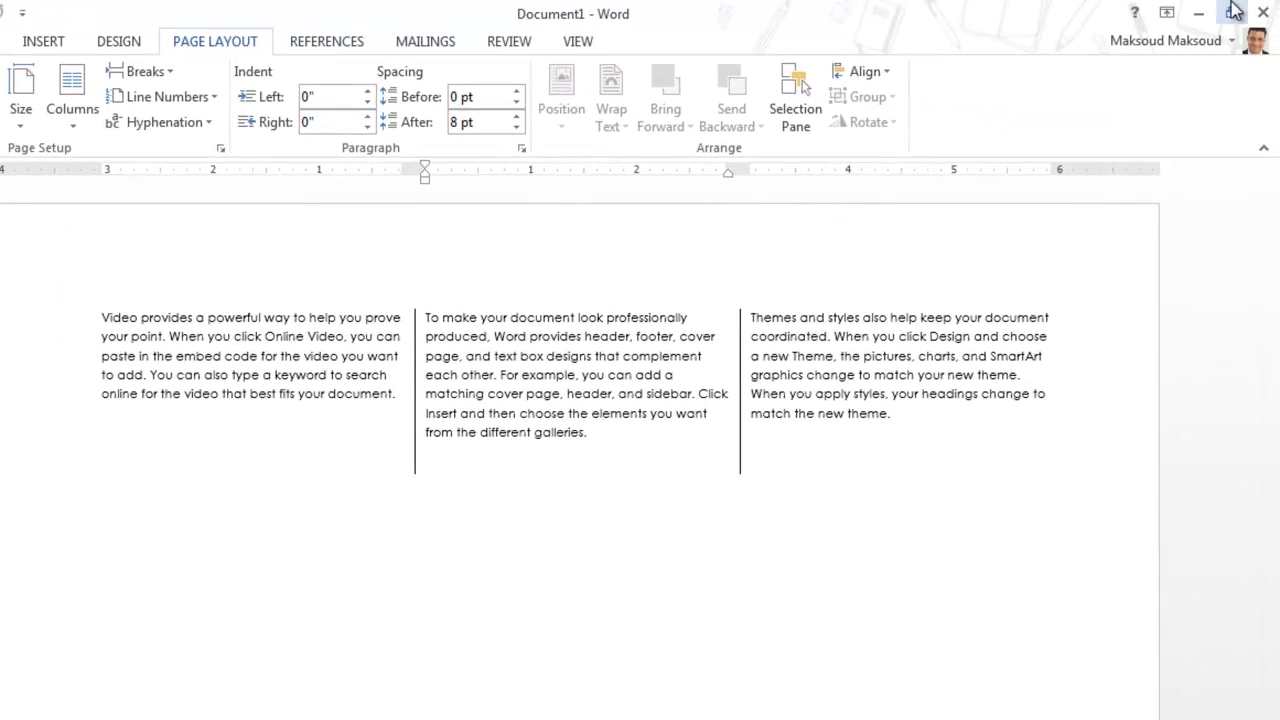
{"action": "left_click", "coordinate": [1199, 13]}
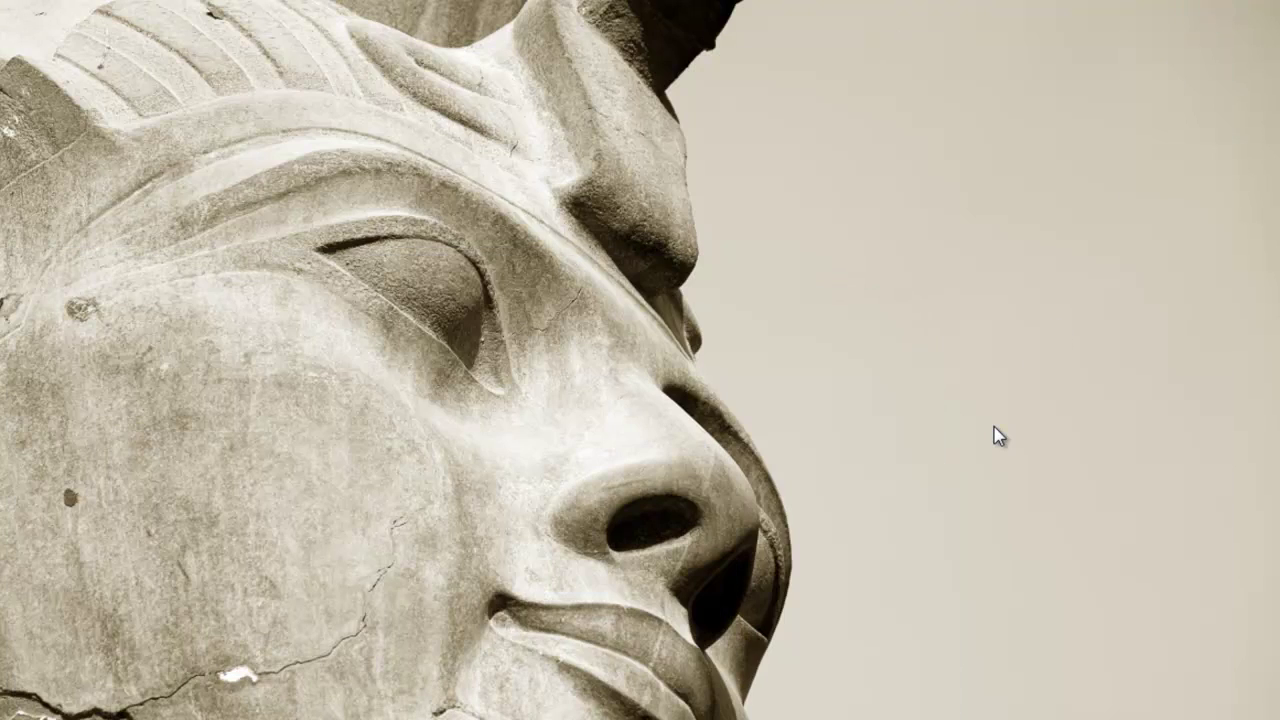